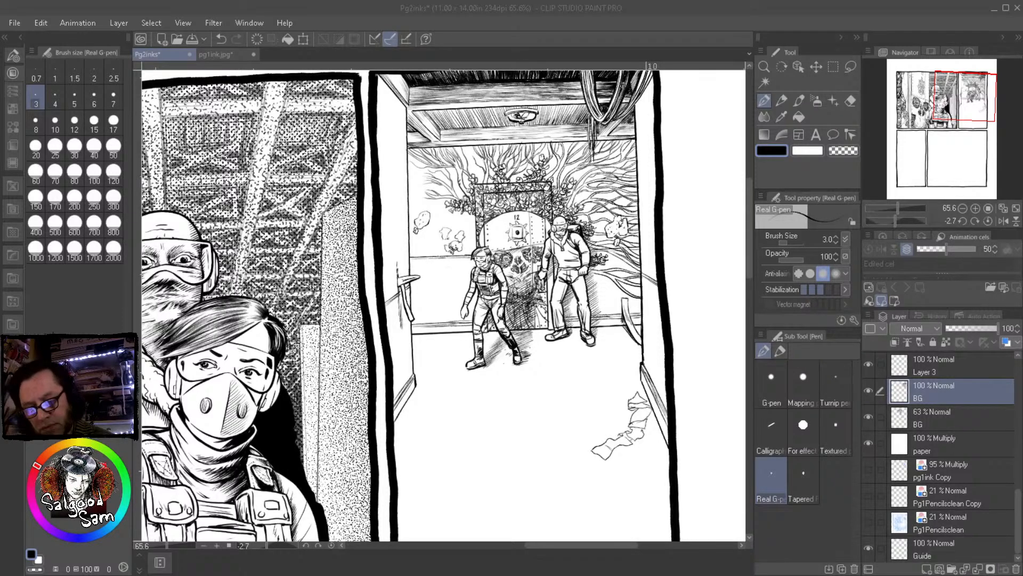
Show the pg1ink Copy, Pg1Pencilsclean Copy and Pg1Pencilsclean layers as a drawing guide for the BG layer in the hallway panel
left_click_drag(868, 496, 868, 522)
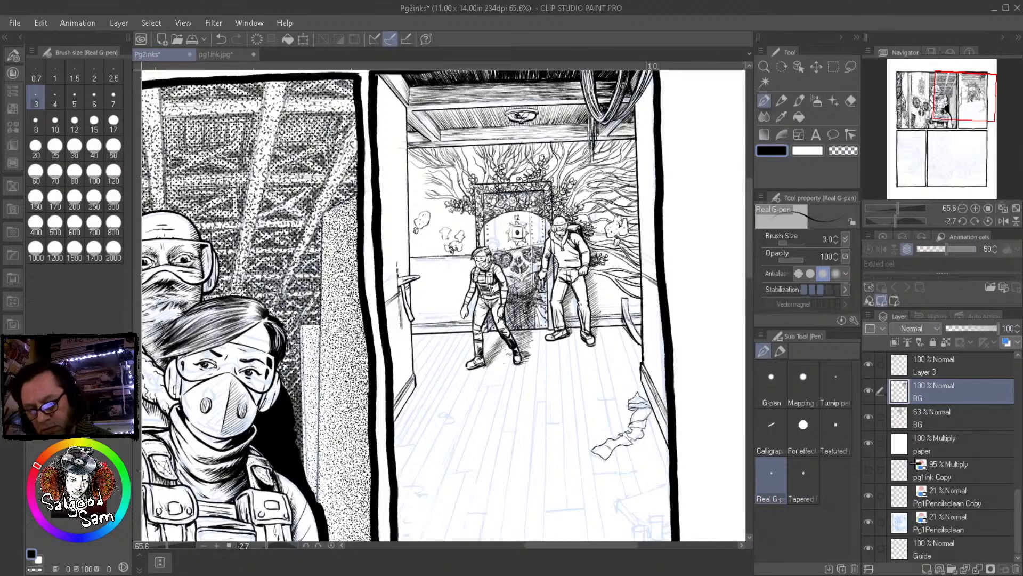
left_click(869, 468)
left_click_drag(492, 285, 659, 369)
left_click_drag(587, 353, 657, 413)
mouse_move(476, 211)
left_mouse_down()
mouse_move(553, 297)
mouse_move(513, 301)
left_mouse_up()
left_click(870, 390)
left_click(869, 390)
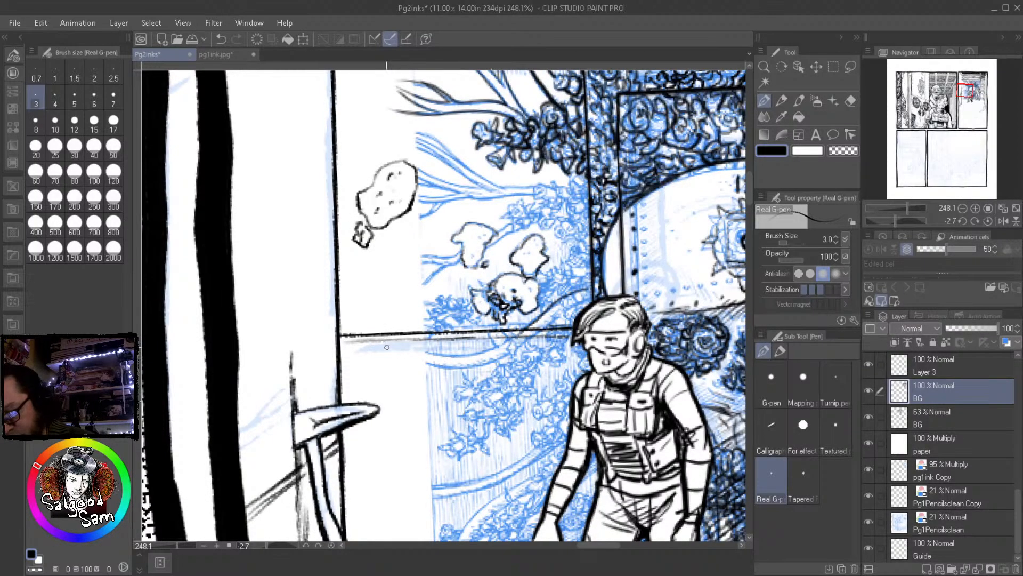
Ink the first contour of the curved branch just below the wall rail and undo the unwanted strokes beside it
mouse_move(375, 338)
left_mouse_down()
mouse_move(485, 348)
mouse_move(523, 320)
left_mouse_up()
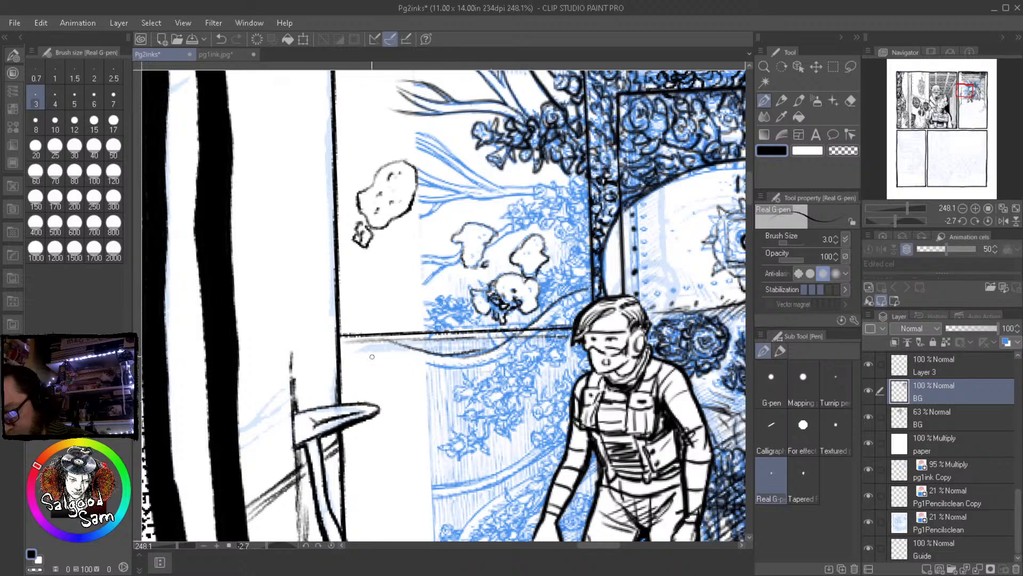
mouse_move(342, 341)
left_mouse_down()
mouse_move(421, 369)
mouse_move(508, 347)
left_mouse_up()
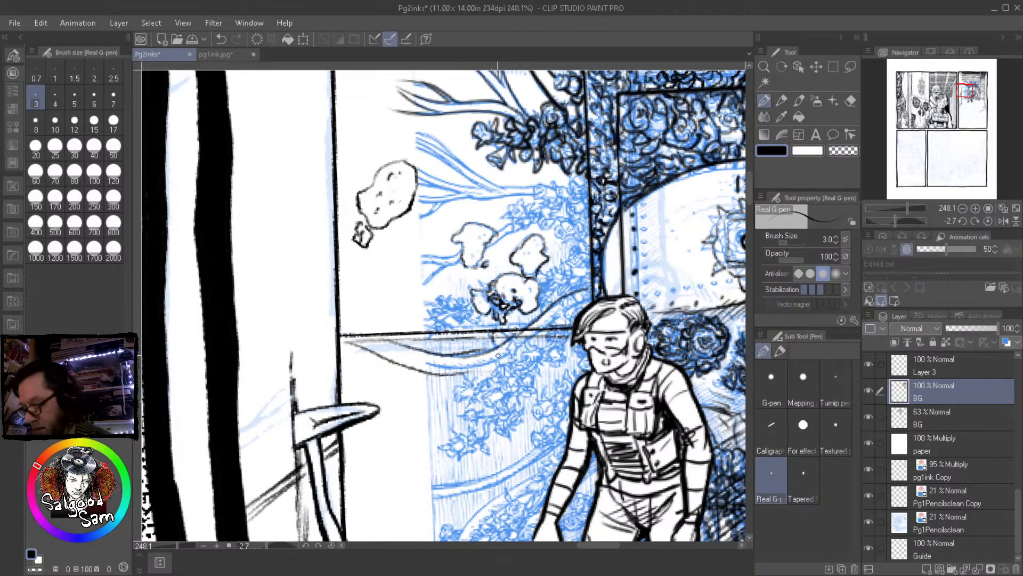
key("ctrl+z")
key("shift+space")
left_click_drag(549, 386, 343, 376)
mouse_move(435, 219)
left_mouse_down()
mouse_move(382, 285)
mouse_move(375, 334)
left_mouse_up()
key("shift+space")
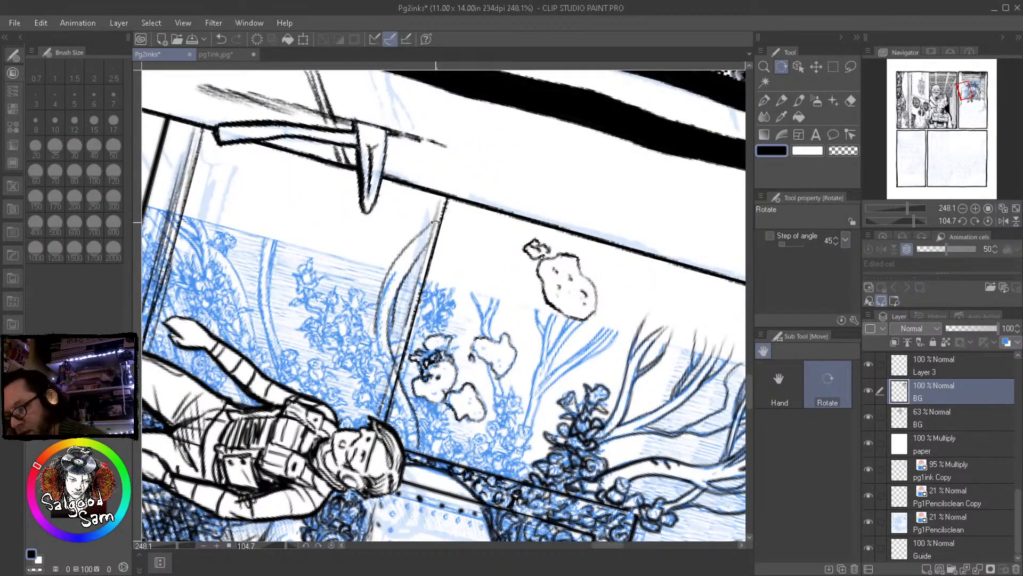
key("ctrl+z")
left_click_drag(434, 224, 427, 228)
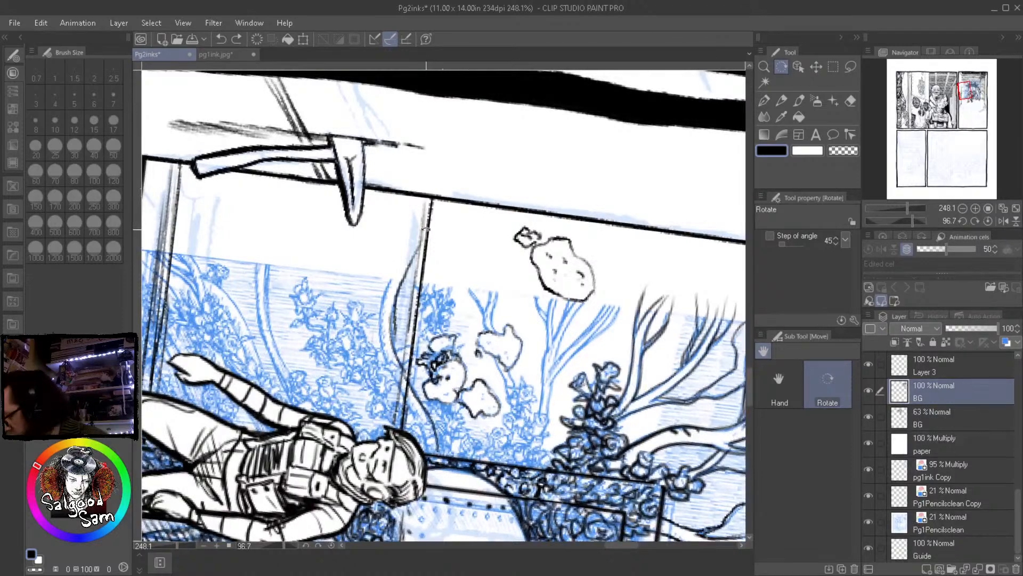
key("p")
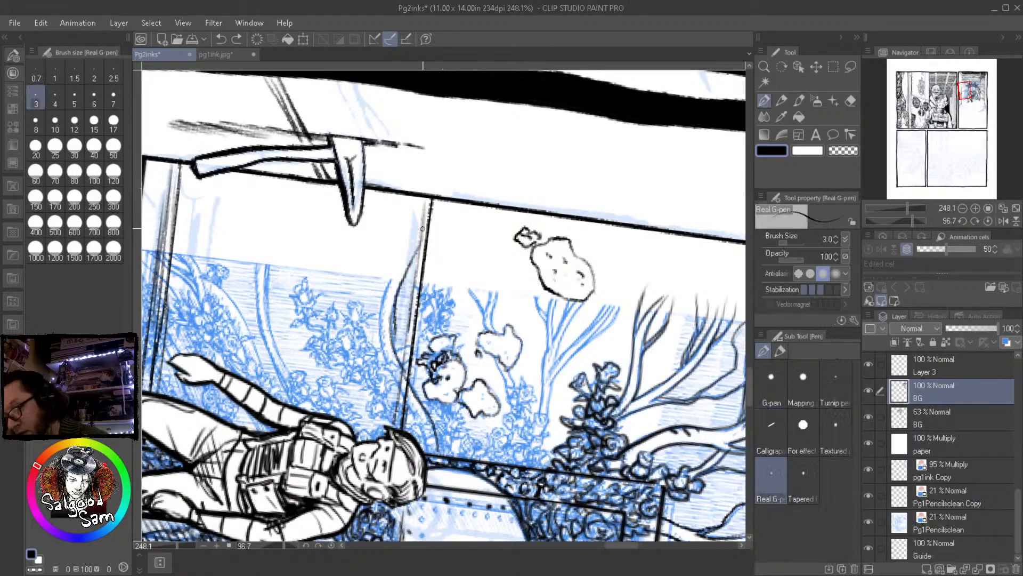
Ink the second contour of the branch under the rail and both contours of the long branch lower on the wall
mouse_move(418, 233)
left_mouse_down()
mouse_move(382, 310)
mouse_move(383, 364)
left_mouse_up()
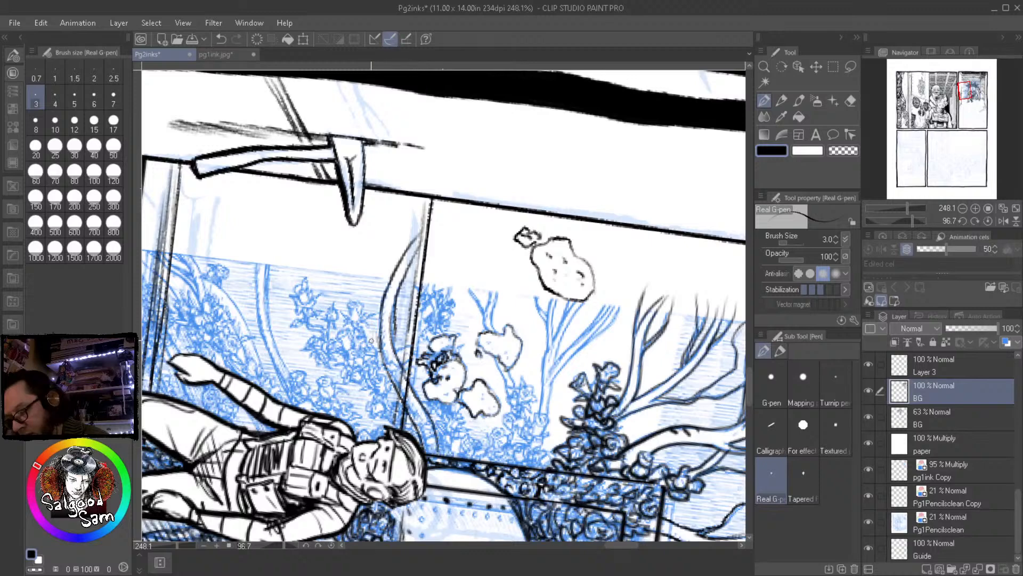
mouse_move(289, 183)
left_mouse_down()
mouse_move(269, 272)
mouse_move(273, 334)
mouse_move(313, 411)
left_mouse_up()
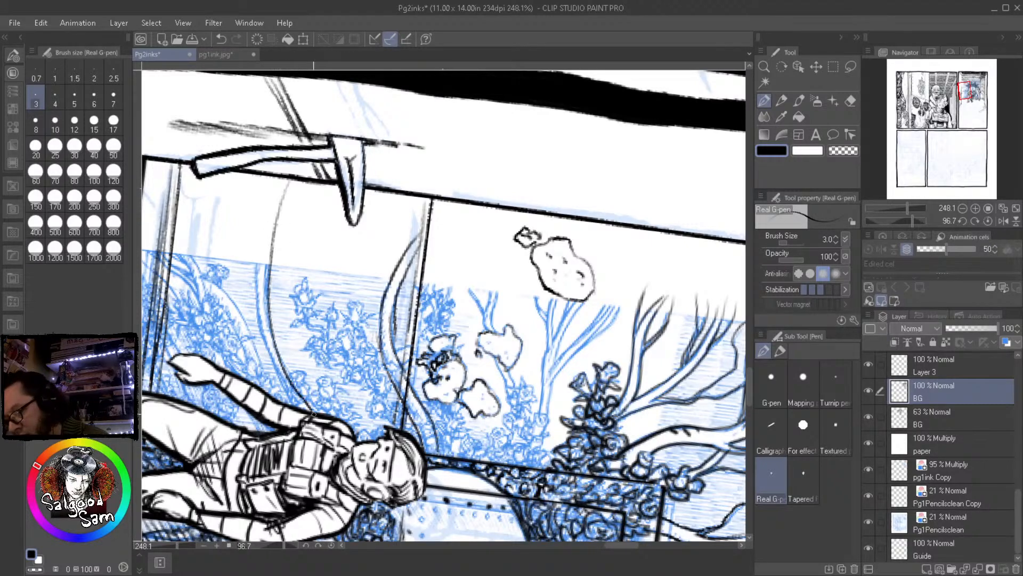
mouse_move(282, 171)
left_mouse_down()
mouse_move(263, 289)
mouse_move(278, 391)
mouse_move(292, 406)
left_mouse_up()
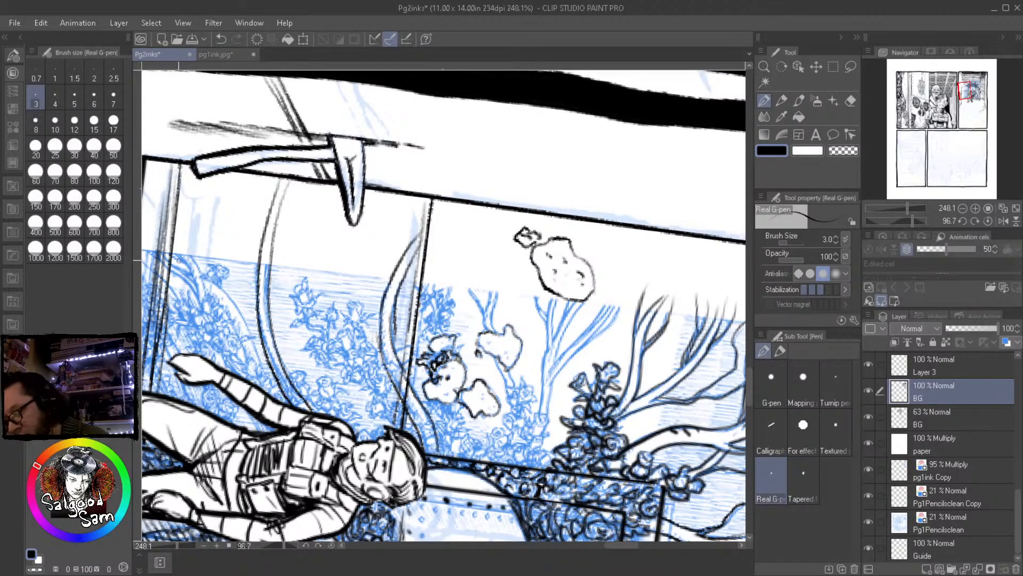
Ink the forked branches above the wall rail, running from the door edge past the small fungus patches
mouse_move(466, 204)
left_mouse_down()
mouse_move(459, 260)
mouse_move(471, 298)
left_mouse_up()
mouse_move(447, 197)
left_mouse_down()
mouse_move(431, 222)
mouse_move(466, 248)
mouse_move(485, 333)
left_mouse_up()
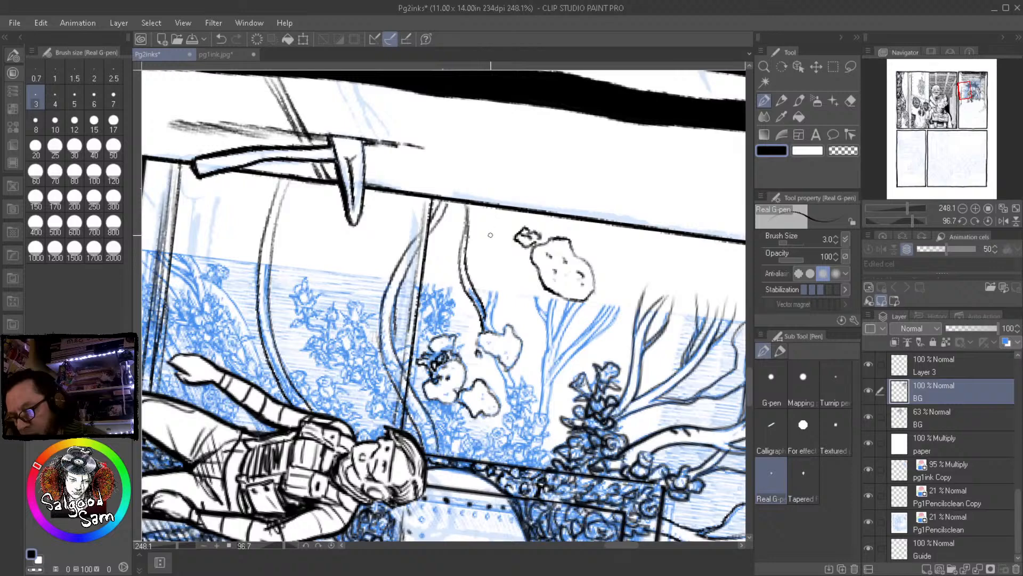
mouse_move(483, 204)
left_mouse_down()
mouse_move(492, 288)
mouse_move(486, 318)
left_mouse_up()
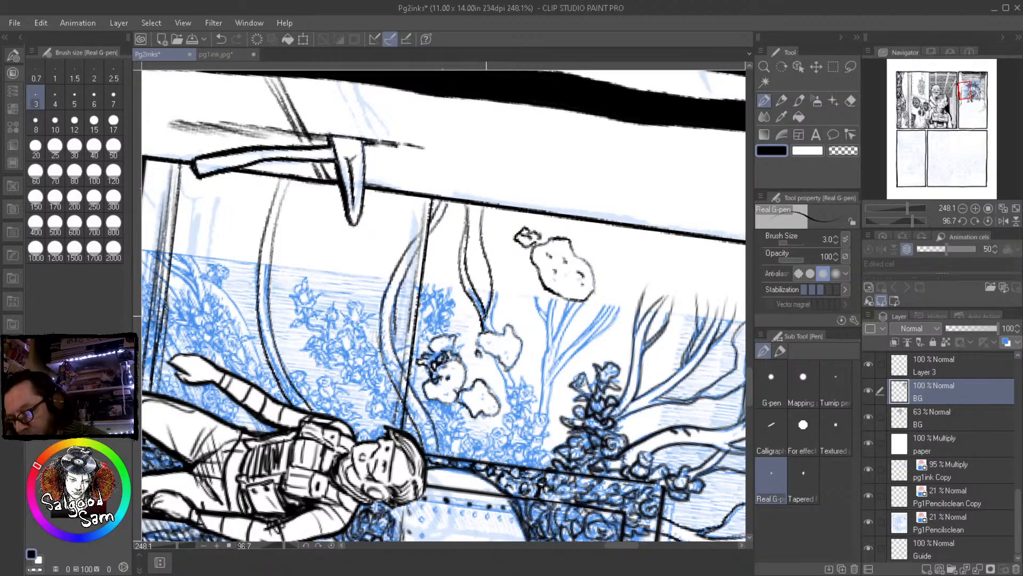
mouse_move(492, 207)
left_mouse_down()
mouse_move(496, 367)
mouse_move(510, 397)
left_mouse_up()
left_click_drag(503, 361, 516, 406)
Ink the branching tree limbs above the large fungus patch, extending them out to the door edge
mouse_move(551, 291)
left_mouse_down()
mouse_move(553, 340)
mouse_move(539, 261)
mouse_move(543, 318)
mouse_move(572, 310)
mouse_move(568, 296)
mouse_move(561, 328)
mouse_move(590, 296)
mouse_move(555, 357)
mouse_move(547, 349)
mouse_move(537, 417)
left_mouse_up()
left_click_drag(551, 382, 544, 413)
mouse_move(549, 371)
left_mouse_down()
mouse_move(612, 292)
mouse_move(626, 236)
mouse_move(616, 285)
left_mouse_up()
mouse_move(592, 323)
left_mouse_down()
mouse_move(653, 227)
mouse_move(615, 318)
mouse_move(635, 280)
mouse_move(602, 325)
mouse_move(644, 260)
mouse_move(627, 304)
mouse_move(663, 231)
left_mouse_up()
mouse_move(637, 303)
left_mouse_down()
mouse_move(669, 228)
mouse_move(644, 286)
mouse_move(701, 233)
mouse_move(650, 319)
mouse_move(725, 241)
mouse_move(665, 294)
mouse_move(689, 220)
mouse_move(669, 288)
left_mouse_up()
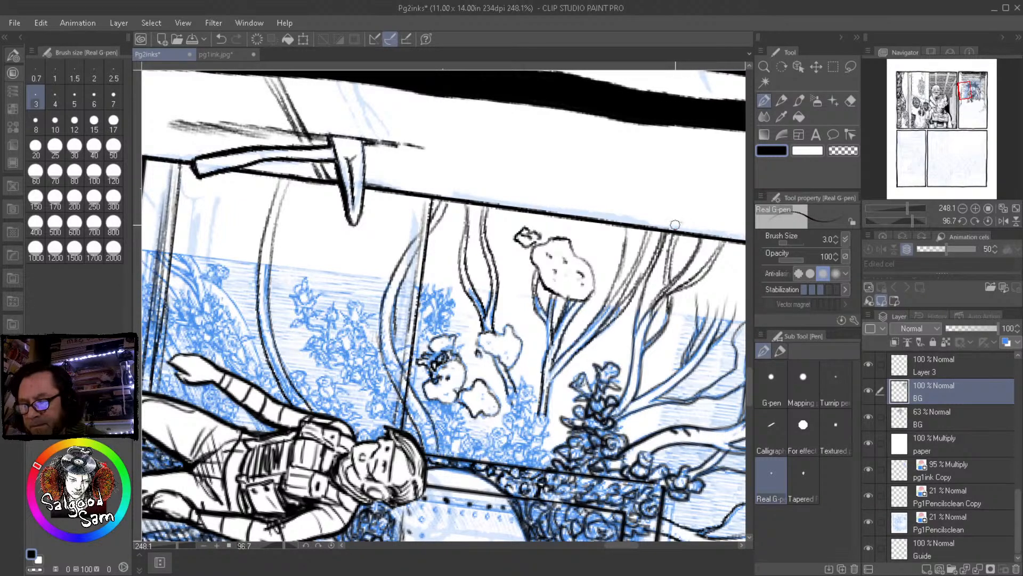
Add thin branch tips around the large fungus patch, filling the gaps along the door edge
mouse_move(603, 229)
left_mouse_down()
mouse_move(618, 276)
mouse_move(608, 223)
mouse_move(593, 290)
mouse_move(625, 228)
left_mouse_up()
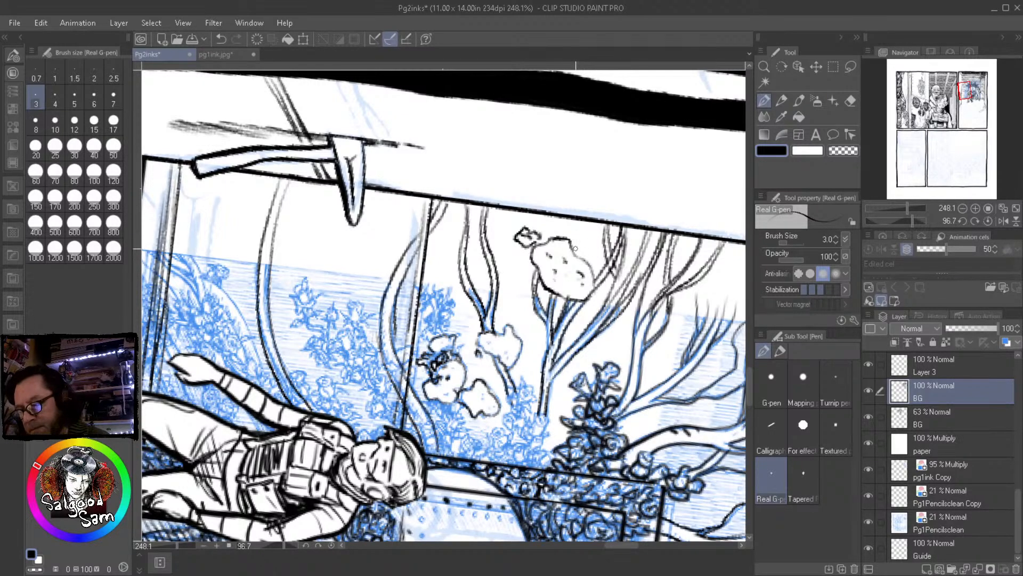
left_click_drag(579, 259, 592, 225)
mouse_move(597, 219)
left_mouse_down()
mouse_move(580, 262)
mouse_move(565, 218)
mouse_move(567, 239)
mouse_move(544, 243)
mouse_move(506, 209)
mouse_move(495, 271)
left_mouse_up()
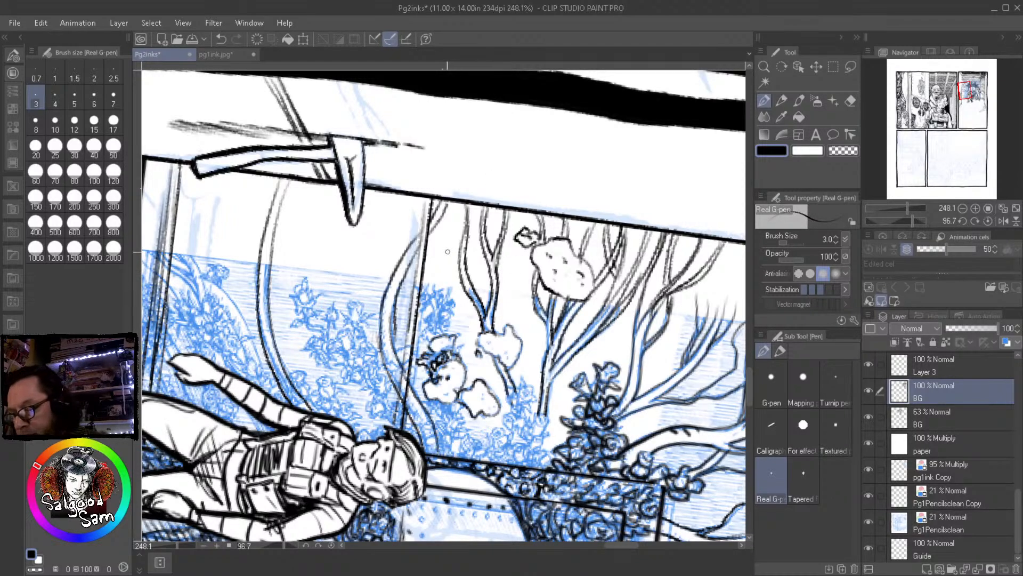
Ink thin crossing twigs between the wall rail and the large fungus patch
mouse_move(463, 279)
left_mouse_down()
mouse_move(436, 239)
mouse_move(460, 269)
left_mouse_up()
left_click_drag(433, 212, 434, 203)
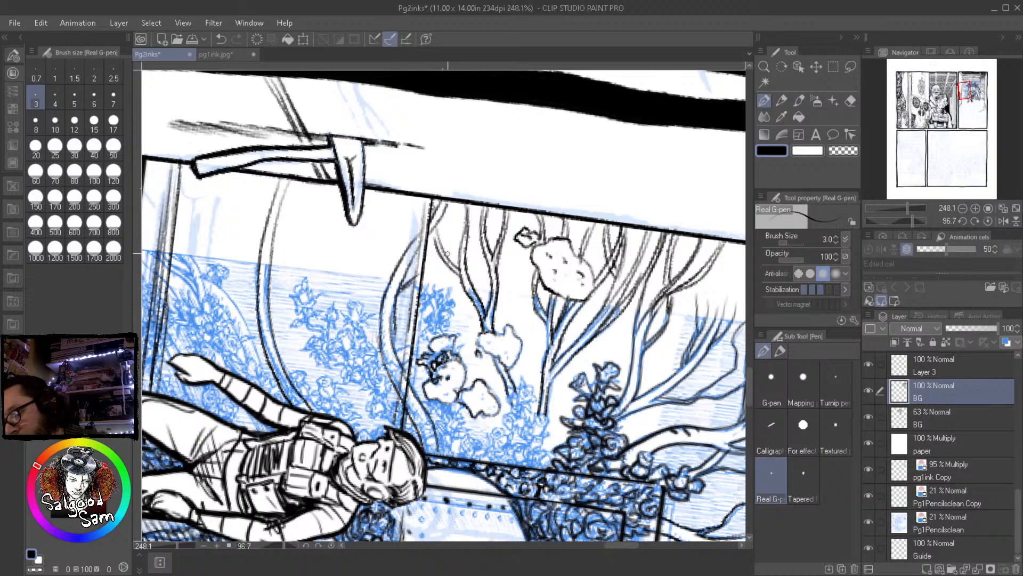
left_click_drag(422, 275, 467, 203)
left_click_drag(451, 253, 468, 220)
mouse_move(462, 261)
left_mouse_down()
mouse_move(505, 211)
mouse_move(483, 256)
mouse_move(534, 208)
left_mouse_up()
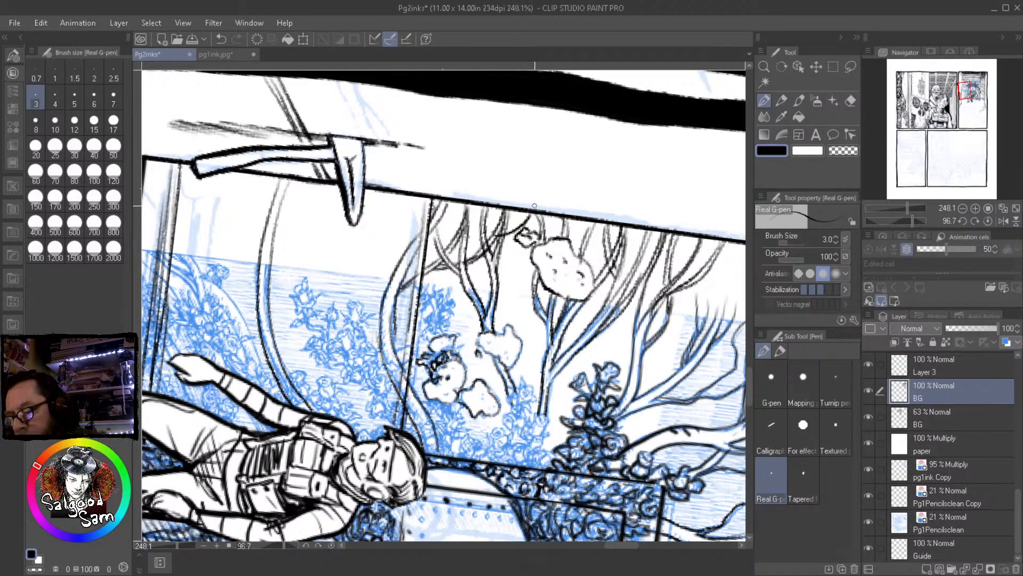
Ink a forked twig off the branch below the rail and add a line to the long lower branch's outer end
left_click_drag(400, 192, 406, 252)
key("ctrl+z")
left_click_drag(400, 212, 406, 260)
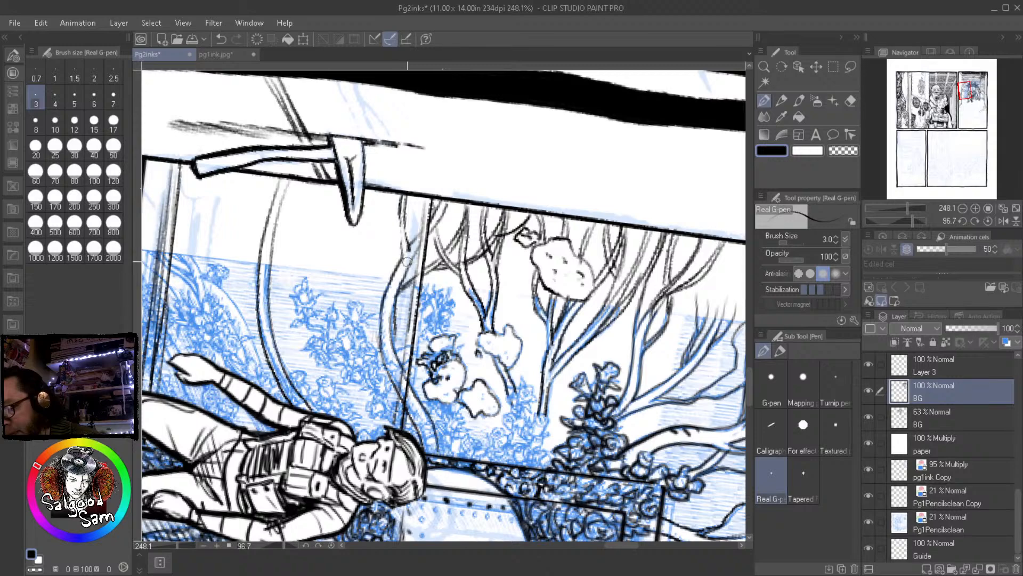
left_click_drag(400, 214, 404, 261)
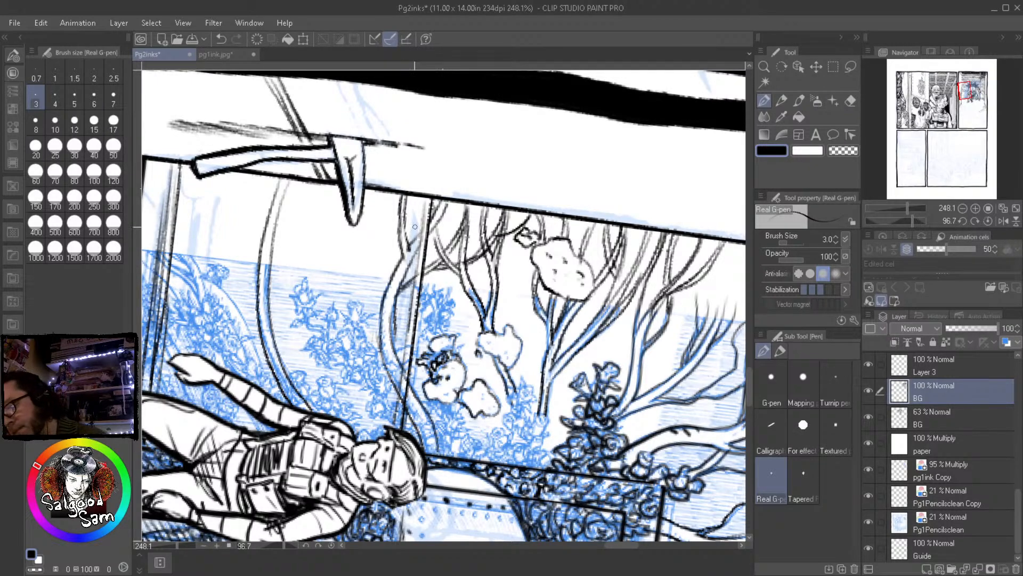
left_click_drag(290, 183, 272, 264)
Ink the hanging leaf and flower cluster on the wall below the rail, following the blue pencils
mouse_move(277, 224)
left_mouse_down()
mouse_move(268, 291)
mouse_move(300, 282)
mouse_move(310, 289)
mouse_move(299, 305)
mouse_move(294, 294)
mouse_move(310, 313)
mouse_move(316, 291)
mouse_move(293, 331)
mouse_move(322, 312)
mouse_move(311, 331)
mouse_move(320, 341)
mouse_move(335, 301)
mouse_move(305, 355)
mouse_move(323, 343)
mouse_move(327, 373)
mouse_move(339, 356)
left_mouse_up()
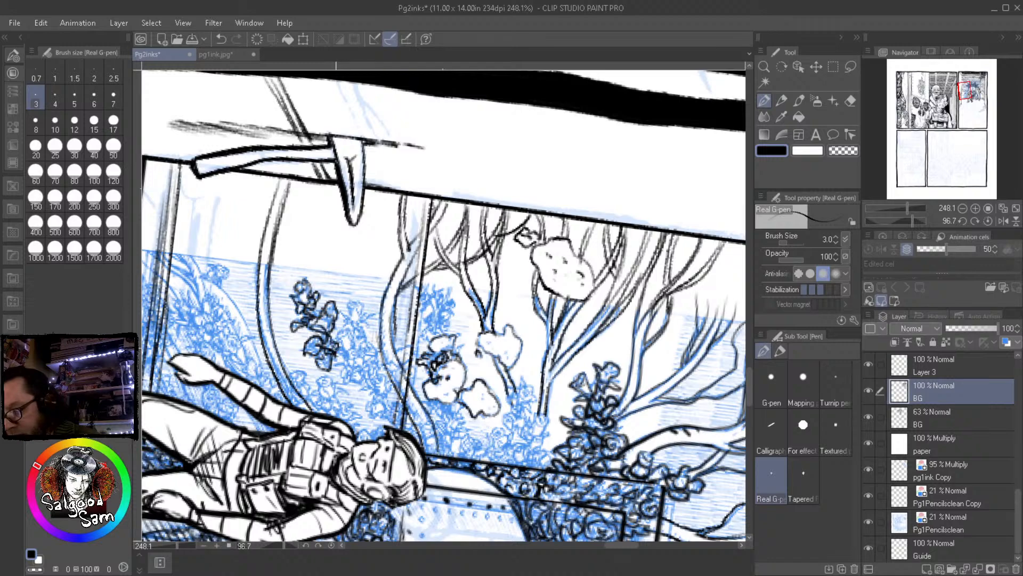
mouse_move(348, 321)
left_mouse_down()
mouse_move(344, 333)
mouse_move(354, 300)
mouse_move(363, 319)
mouse_move(352, 326)
mouse_move(371, 320)
mouse_move(358, 343)
left_mouse_up()
mouse_move(363, 329)
left_mouse_down()
mouse_move(335, 369)
mouse_move(356, 387)
mouse_move(364, 359)
mouse_move(381, 385)
mouse_move(359, 391)
mouse_move(391, 389)
mouse_move(367, 414)
mouse_move(374, 418)
left_mouse_up()
left_click_drag(388, 384, 382, 396)
left_click_drag(397, 360, 380, 376)
left_click_drag(407, 344, 400, 362)
left_click_drag(406, 358, 398, 364)
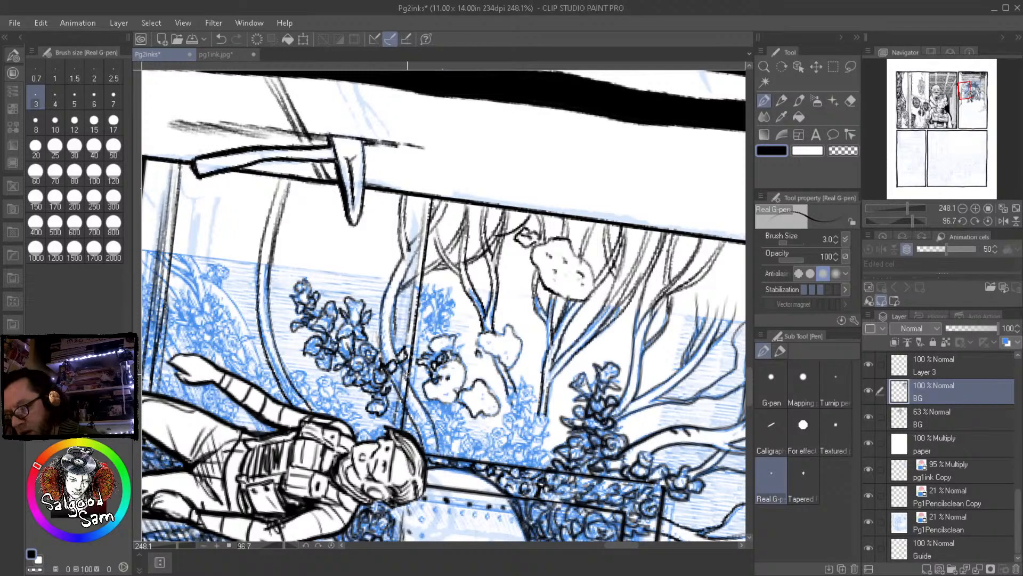
Continue inking the leaves from the hanging cluster up around the woman's head to the vault door frame
left_click_drag(393, 399, 368, 424)
mouse_move(395, 397)
left_mouse_down()
mouse_move(388, 417)
mouse_move(397, 411)
left_mouse_up()
mouse_move(402, 410)
left_mouse_down()
mouse_move(391, 420)
mouse_move(416, 442)
left_mouse_up()
left_click_drag(437, 429, 430, 448)
left_click_drag(442, 442, 431, 449)
left_click_drag(452, 444, 442, 454)
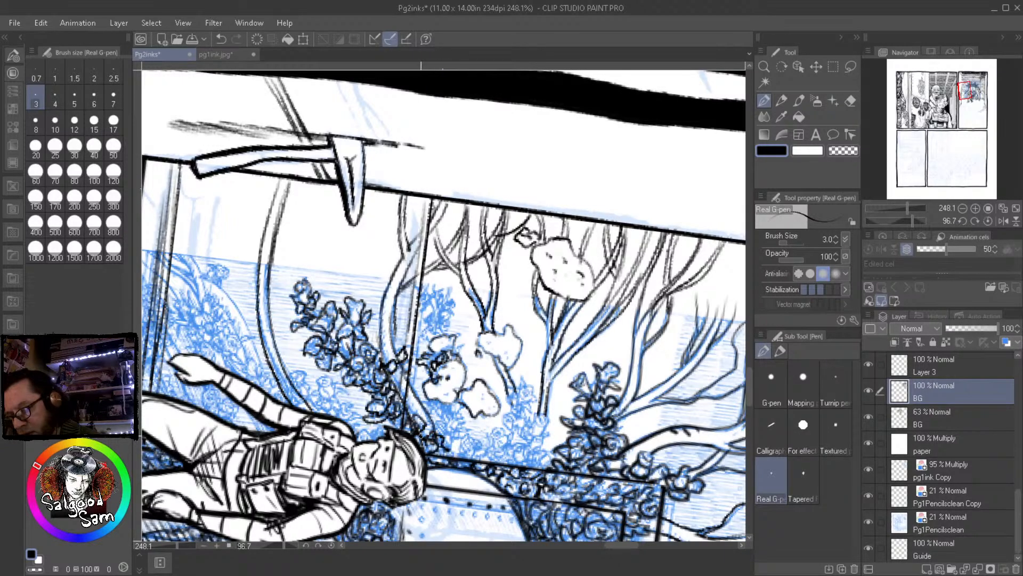
Ink the leaves surrounding the small fungus patches above the wall rail
mouse_move(442, 398)
left_mouse_down()
mouse_move(424, 413)
mouse_move(442, 425)
left_mouse_up()
left_click_drag(446, 420, 439, 437)
left_click_drag(464, 401, 453, 421)
left_click_drag(458, 417, 446, 439)
mouse_move(459, 434)
left_mouse_down()
mouse_move(442, 458)
mouse_move(452, 456)
left_mouse_up()
mouse_move(458, 422)
left_mouse_down()
mouse_move(451, 428)
mouse_move(467, 424)
left_mouse_up()
left_click_drag(469, 430, 458, 437)
mouse_move(438, 336)
left_mouse_down()
mouse_move(424, 327)
mouse_move(437, 329)
mouse_move(428, 280)
mouse_move(440, 319)
mouse_move(426, 305)
mouse_move(433, 280)
left_mouse_up()
mouse_move(438, 280)
left_mouse_down()
mouse_move(433, 273)
mouse_move(449, 293)
mouse_move(448, 338)
mouse_move(461, 348)
left_mouse_up()
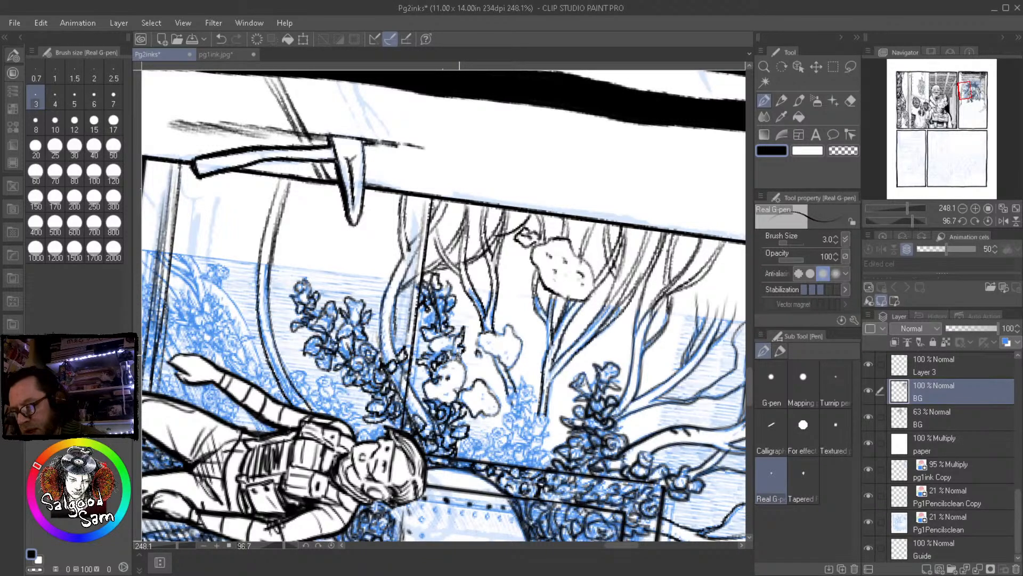
Ink the leaf cluster between the small fungus patches and the vault door frame
mouse_move(464, 434)
left_mouse_down()
mouse_move(477, 448)
mouse_move(468, 456)
mouse_move(483, 459)
mouse_move(504, 445)
mouse_move(498, 438)
mouse_move(488, 462)
left_mouse_up()
mouse_move(510, 419)
left_mouse_down()
mouse_move(501, 445)
mouse_move(503, 424)
mouse_move(508, 437)
left_mouse_up()
mouse_move(503, 394)
left_mouse_down()
mouse_move(516, 405)
mouse_move(514, 389)
mouse_move(532, 416)
mouse_move(511, 427)
mouse_move(520, 426)
mouse_move(516, 442)
mouse_move(536, 436)
mouse_move(506, 447)
mouse_move(519, 443)
left_mouse_up()
mouse_move(522, 448)
left_mouse_down()
mouse_move(506, 463)
mouse_move(518, 464)
left_mouse_up()
mouse_move(543, 433)
left_mouse_down()
mouse_move(524, 450)
mouse_move(538, 449)
left_mouse_up()
left_click_drag(546, 445, 525, 463)
left_click_drag(549, 449, 539, 460)
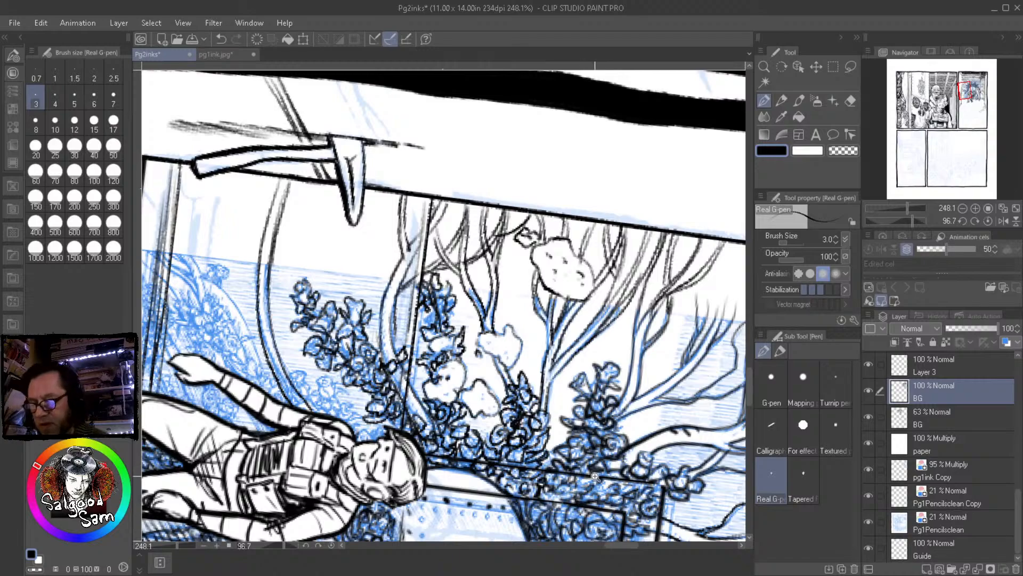
Ink the foliage on the lower wall behind the woman's forearm and hand
scroll(594, 478, "down", 4)
key("r")
left_click_drag(594, 474, 590, 155)
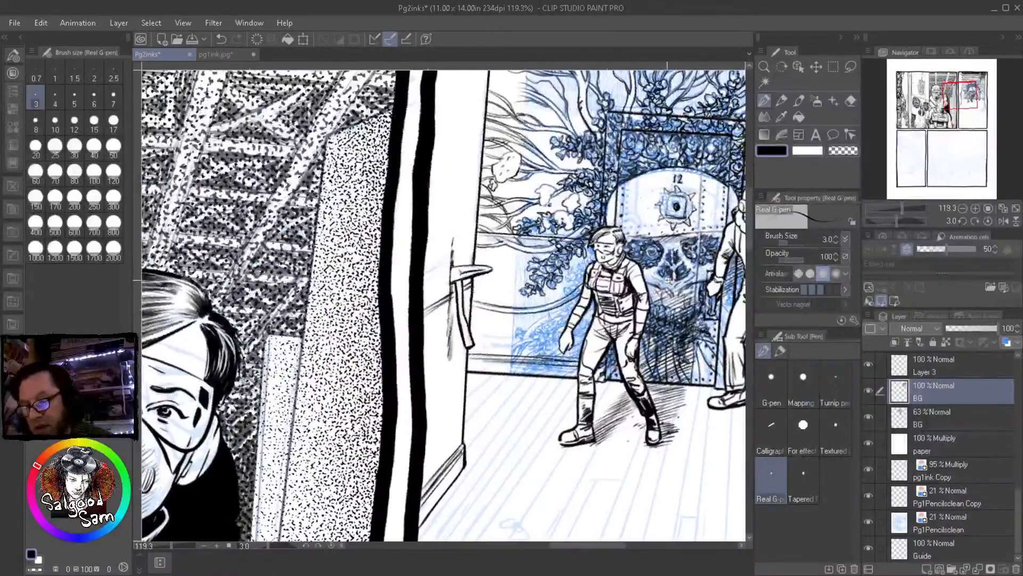
scroll(658, 229, "down", 8)
left_click_drag(661, 344, 651, 221)
scroll(618, 277, "up", 10)
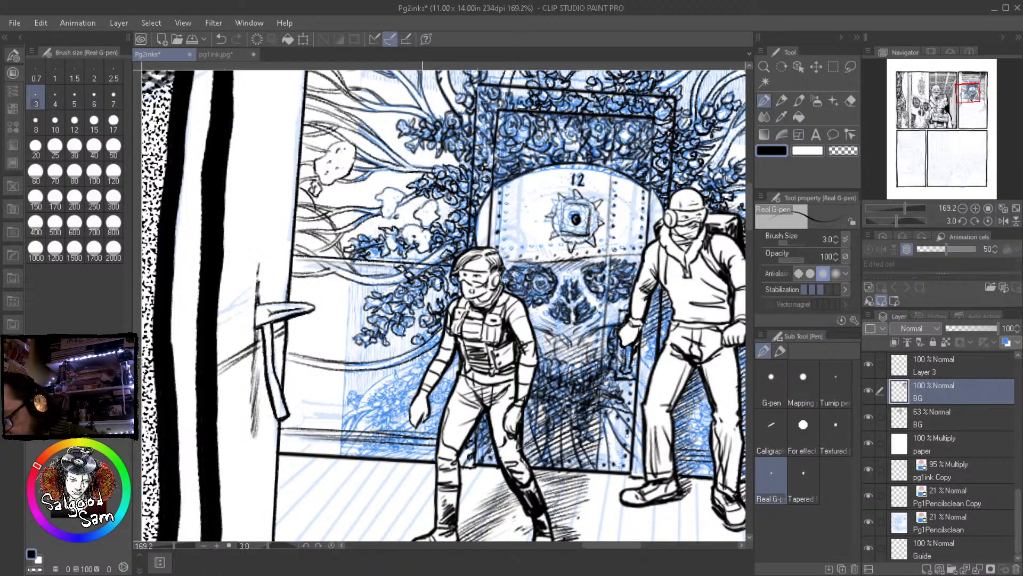
mouse_move(433, 348)
left_mouse_down()
mouse_move(420, 370)
mouse_move(368, 398)
mouse_move(391, 391)
mouse_move(378, 420)
mouse_move(405, 403)
left_mouse_up()
mouse_move(399, 404)
left_mouse_down()
mouse_move(403, 391)
mouse_move(379, 428)
left_mouse_up()
left_click_drag(385, 425, 377, 432)
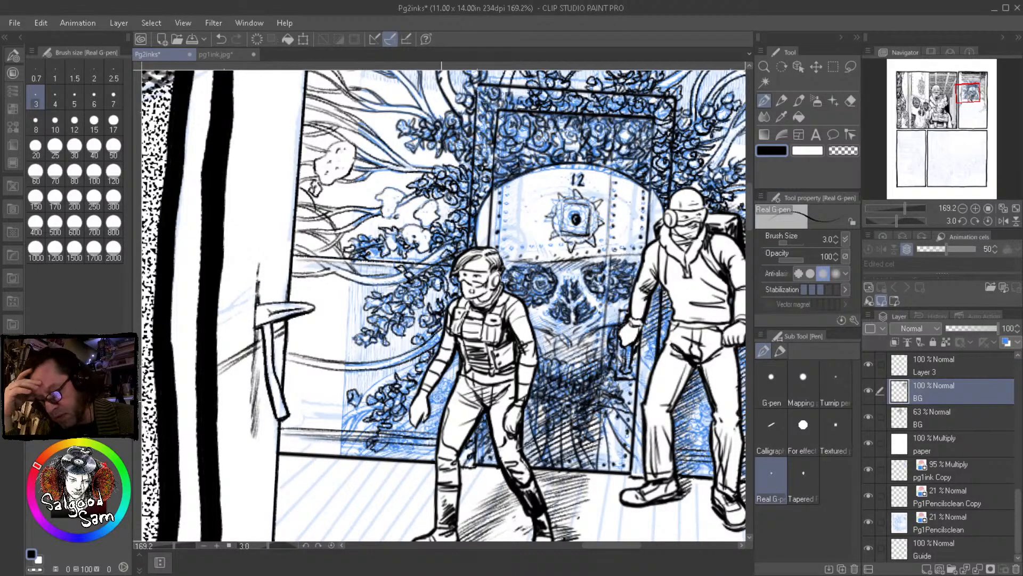
Ink the curved stems running through the foliage beside the woman's hand
mouse_move(400, 442)
left_mouse_down()
mouse_move(404, 423)
mouse_move(388, 421)
mouse_move(374, 451)
mouse_move(434, 423)
mouse_move(437, 396)
left_mouse_up()
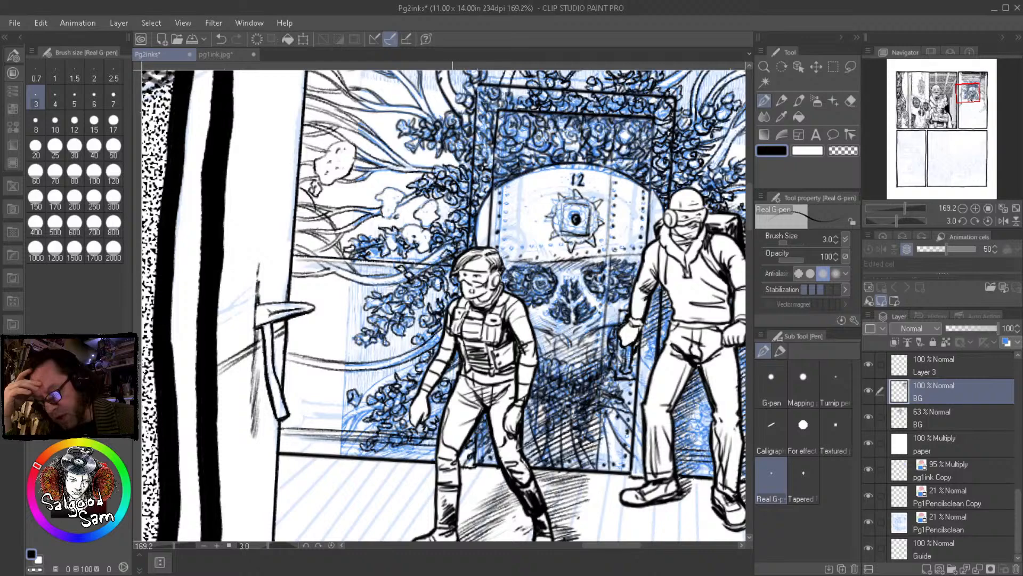
left_click_drag(418, 373, 355, 401)
mouse_move(380, 381)
left_mouse_down()
mouse_move(415, 367)
mouse_move(406, 372)
left_mouse_up()
mouse_move(366, 405)
left_mouse_down()
mouse_move(338, 422)
mouse_move(389, 403)
left_mouse_up()
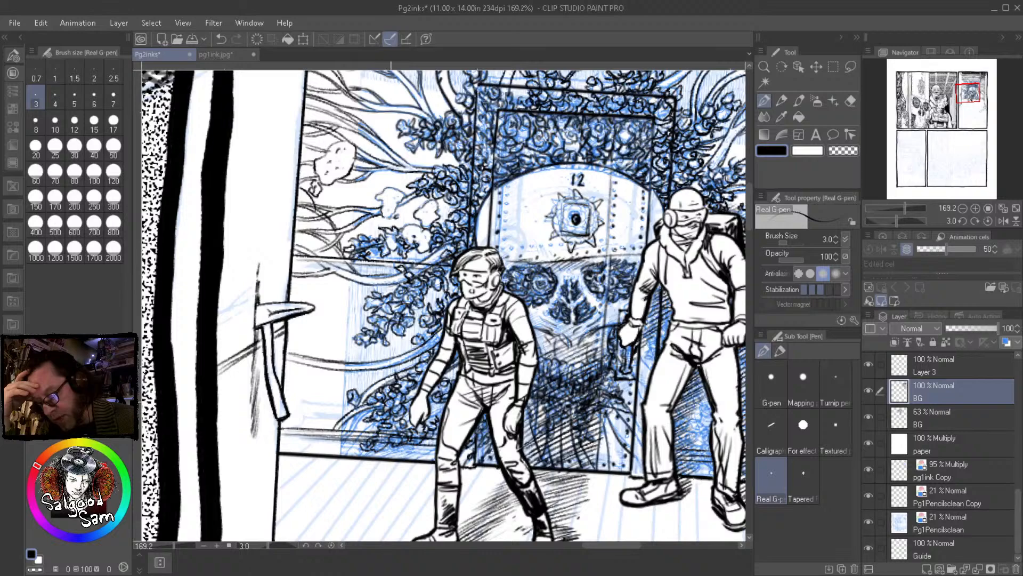
Ink the lower branches and remaining leaves down to the baseboard between the door and the woman's leg
mouse_move(323, 451)
left_mouse_down()
mouse_move(341, 427)
mouse_move(321, 453)
left_mouse_up()
mouse_move(375, 406)
left_mouse_down()
mouse_move(329, 454)
mouse_move(343, 454)
left_mouse_up()
left_click_drag(380, 418, 356, 457)
left_click_drag(410, 438, 380, 457)
left_click_drag(410, 419, 403, 429)
mouse_move(406, 422)
left_mouse_down()
mouse_move(381, 439)
mouse_move(438, 429)
left_mouse_up()
mouse_move(397, 460)
left_mouse_down()
mouse_move(437, 436)
mouse_move(436, 445)
left_mouse_up()
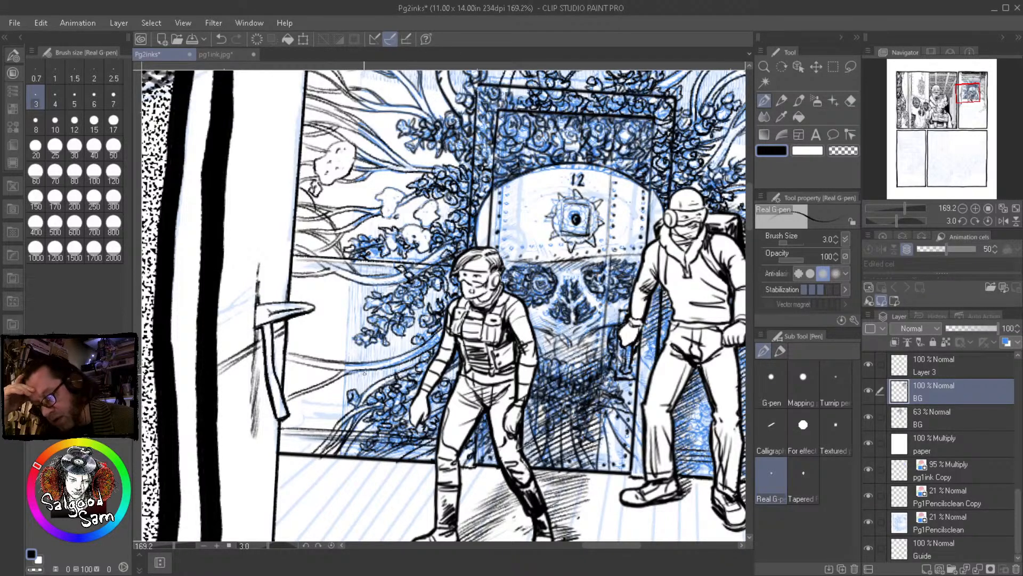
Ink additional thin branches on the wall beside the door handle, joining them to the long lower branch
left_click_drag(598, 433, 539, 419)
left_click_drag(595, 472, 699, 475)
left_click_drag(381, 339, 464, 331)
mouse_move(297, 271)
left_mouse_down()
mouse_move(354, 296)
mouse_move(440, 367)
left_mouse_up()
left_click_drag(321, 272, 469, 368)
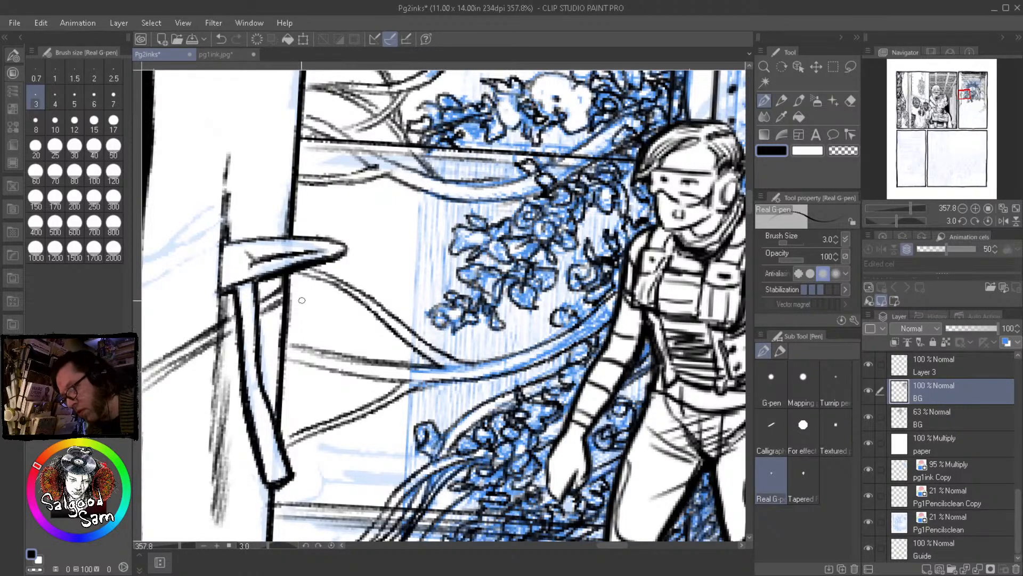
left_click_drag(290, 308, 334, 311)
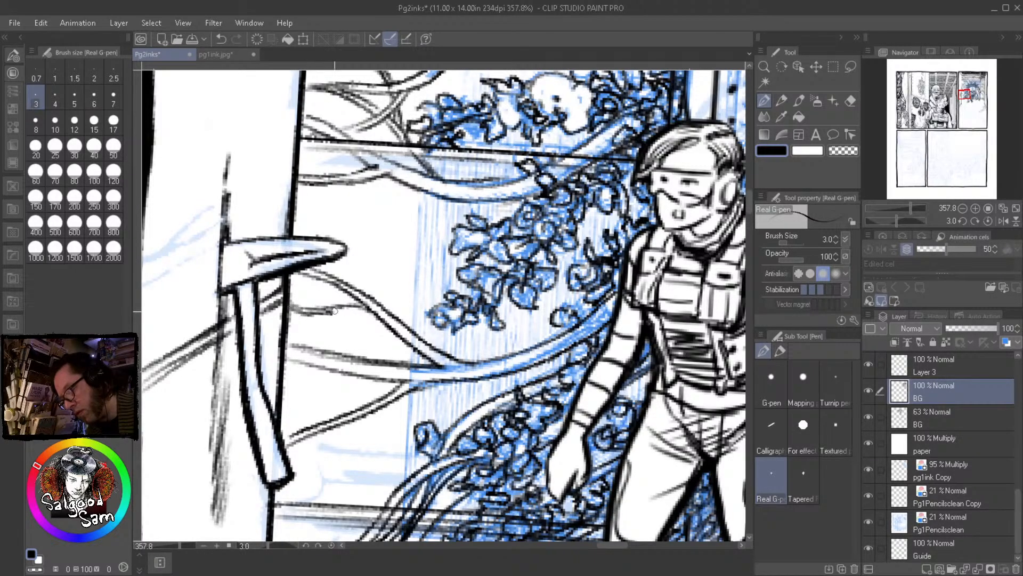
mouse_move(304, 197)
left_mouse_down()
mouse_move(379, 261)
mouse_move(413, 331)
left_mouse_up()
mouse_move(302, 196)
left_mouse_down()
mouse_move(386, 257)
mouse_move(446, 356)
mouse_move(421, 333)
mouse_move(454, 354)
left_mouse_up()
Ink the mural foliage in the gap between the masked man's legs down to the baseboard
scroll(575, 379, "down", 8)
left_click_drag(615, 445, 327, 453)
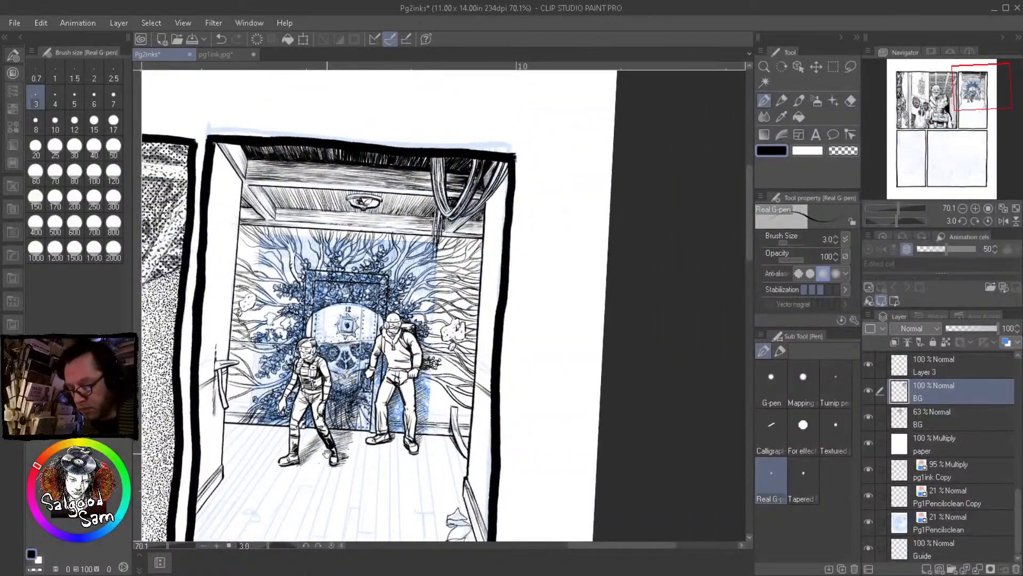
scroll(354, 440, "up", 6)
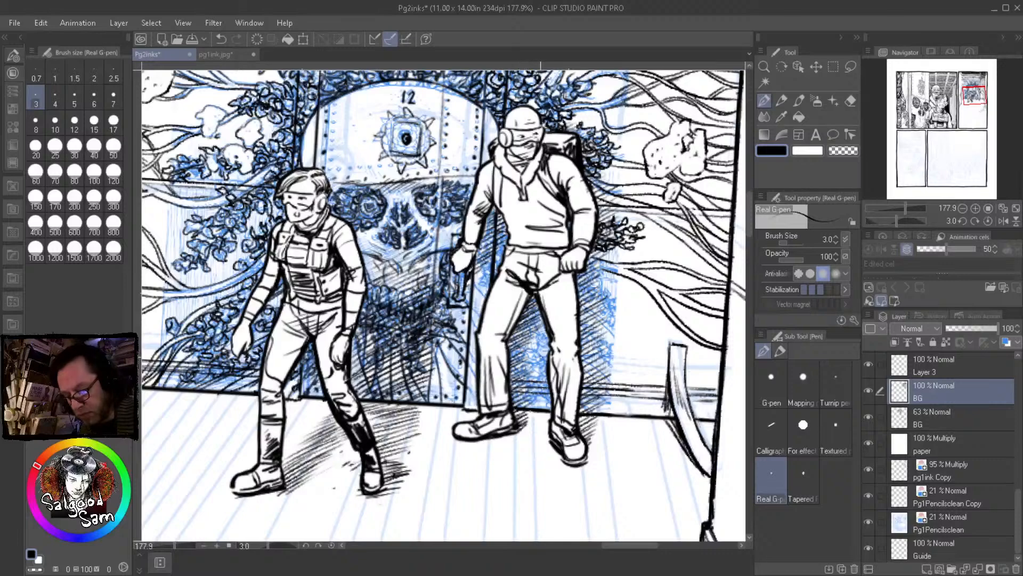
left_click_drag(524, 358, 541, 373)
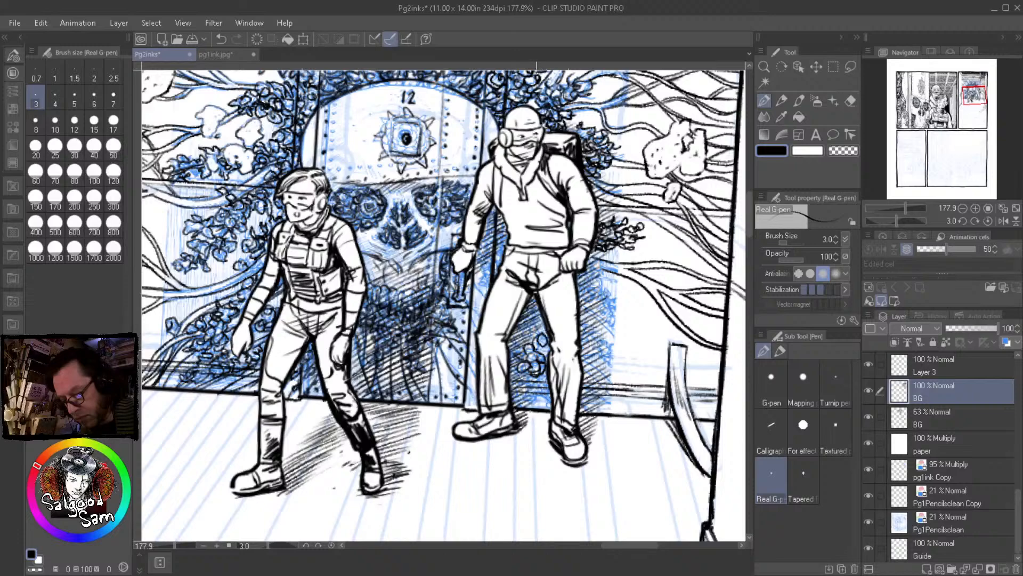
mouse_move(530, 327)
left_mouse_down()
mouse_move(522, 342)
mouse_move(536, 327)
left_mouse_up()
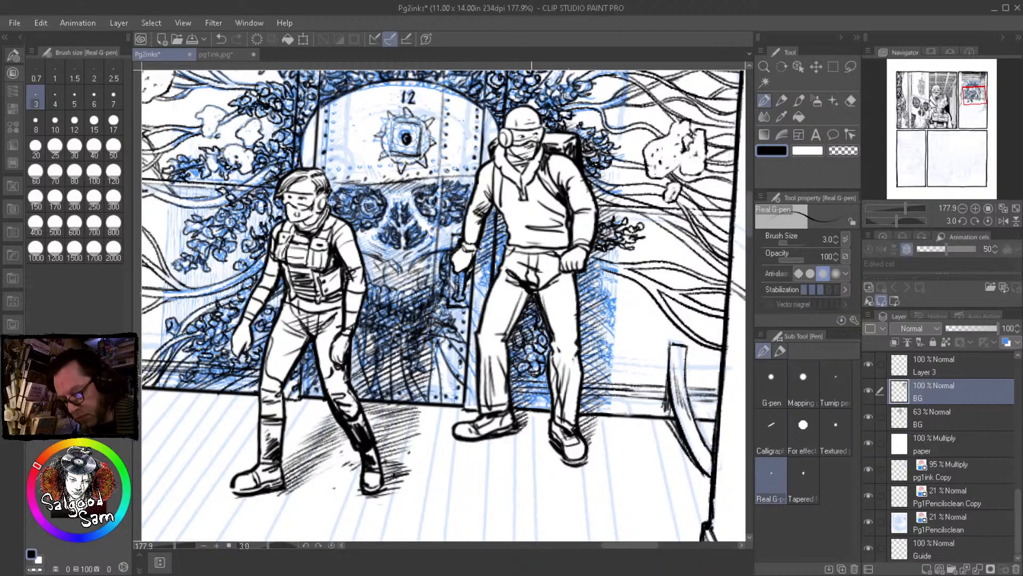
mouse_move(525, 397)
left_mouse_down()
mouse_move(547, 390)
mouse_move(552, 404)
left_mouse_up()
Ink leaf clusters on the wall beside the masked man's thigh, from below his gloved hand down to knee height
mouse_move(584, 343)
left_mouse_down()
mouse_move(586, 355)
mouse_move(582, 328)
mouse_move(584, 360)
mouse_move(619, 345)
mouse_move(630, 360)
left_mouse_up()
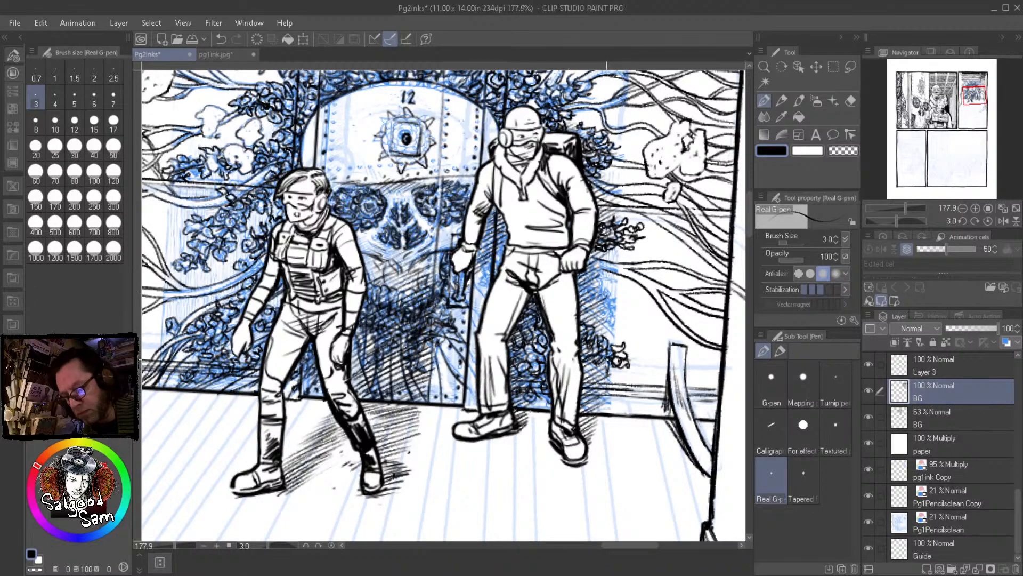
left_click_drag(582, 305, 594, 279)
left_click_drag(578, 284, 594, 276)
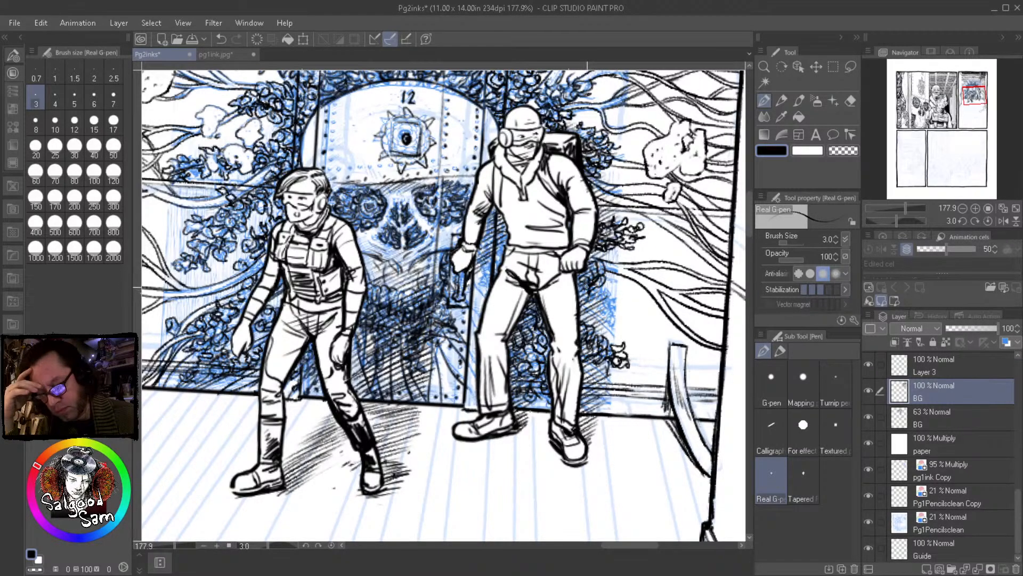
mouse_move(589, 299)
left_mouse_down()
mouse_move(615, 283)
mouse_move(605, 303)
mouse_move(623, 293)
mouse_move(610, 332)
mouse_move(628, 324)
mouse_move(586, 336)
left_mouse_up()
left_click_drag(619, 335, 610, 347)
Ink diagonal stems running from the foliage beside the man's leg down to the baseboard
mouse_move(604, 302)
left_mouse_down()
mouse_move(583, 325)
mouse_move(663, 389)
left_mouse_up()
mouse_move(605, 333)
left_mouse_down()
mouse_move(650, 385)
mouse_move(709, 421)
left_mouse_up()
left_click_drag(581, 357, 630, 404)
mouse_move(582, 366)
left_mouse_down()
mouse_move(626, 415)
mouse_move(618, 415)
left_mouse_up()
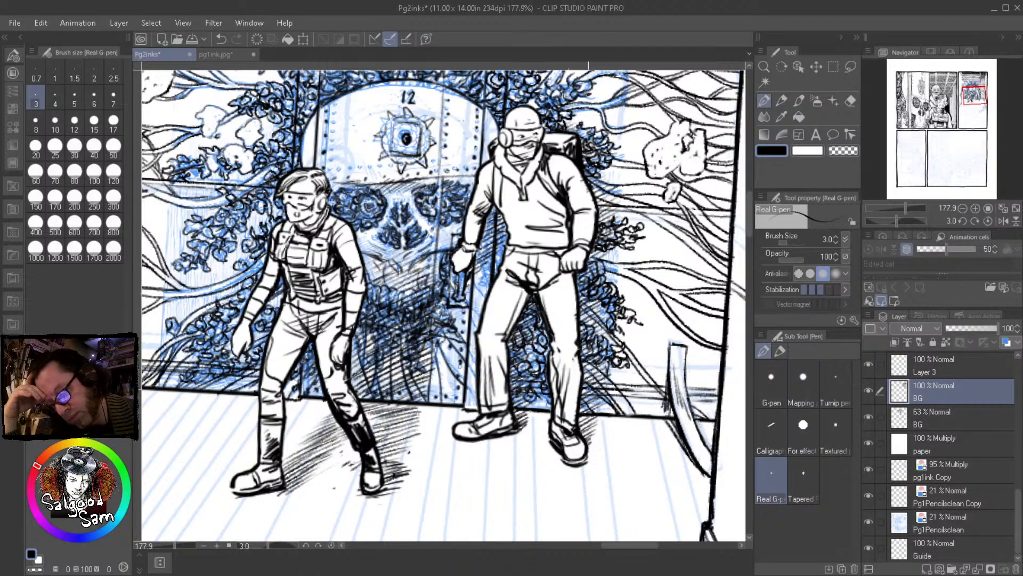
left_click_drag(580, 359, 652, 415)
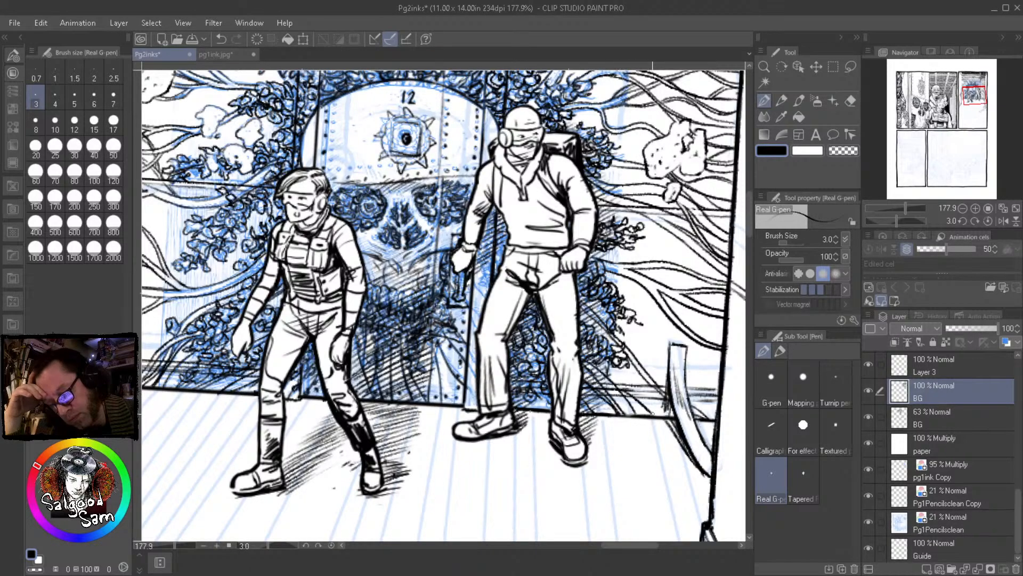
left_click_drag(613, 381, 636, 399)
left_click_drag(635, 397, 658, 417)
Fill in extra leaves between the man's legs and at the outer edge of the foliage beside his thigh
mouse_move(512, 357)
left_mouse_down()
mouse_move(551, 408)
mouse_move(532, 404)
left_mouse_up()
mouse_move(525, 340)
left_mouse_down()
mouse_move(549, 366)
mouse_move(550, 355)
left_mouse_up()
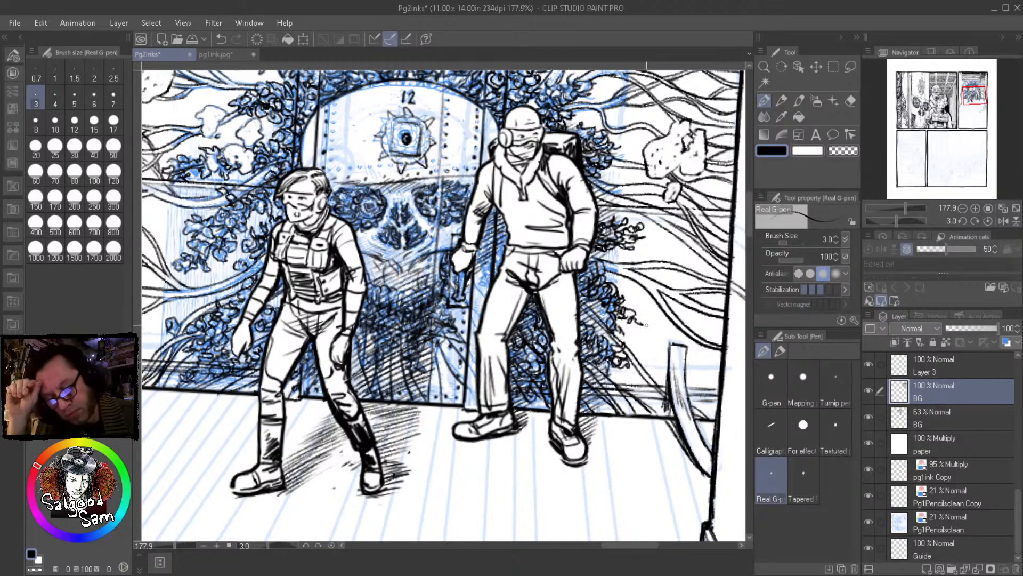
left_click_drag(594, 302, 598, 313)
mouse_move(593, 308)
left_mouse_down()
mouse_move(609, 319)
mouse_move(626, 294)
mouse_move(636, 303)
mouse_move(628, 304)
mouse_move(643, 298)
left_mouse_up()
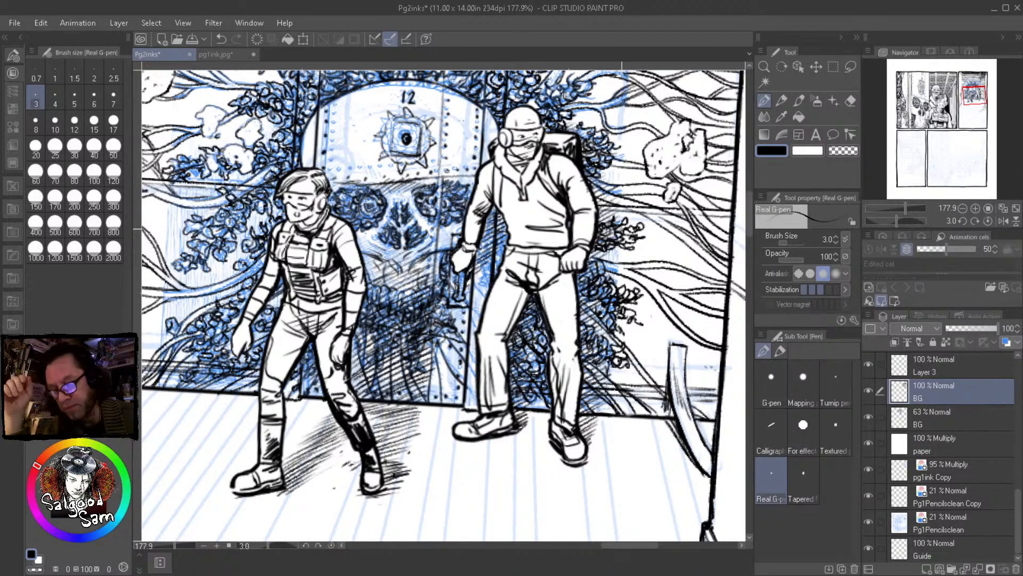
Hatch the wall with vertical lines below the rail, between the door-side branches and the foliage beside the woman
scroll(349, 395, "left", 5)
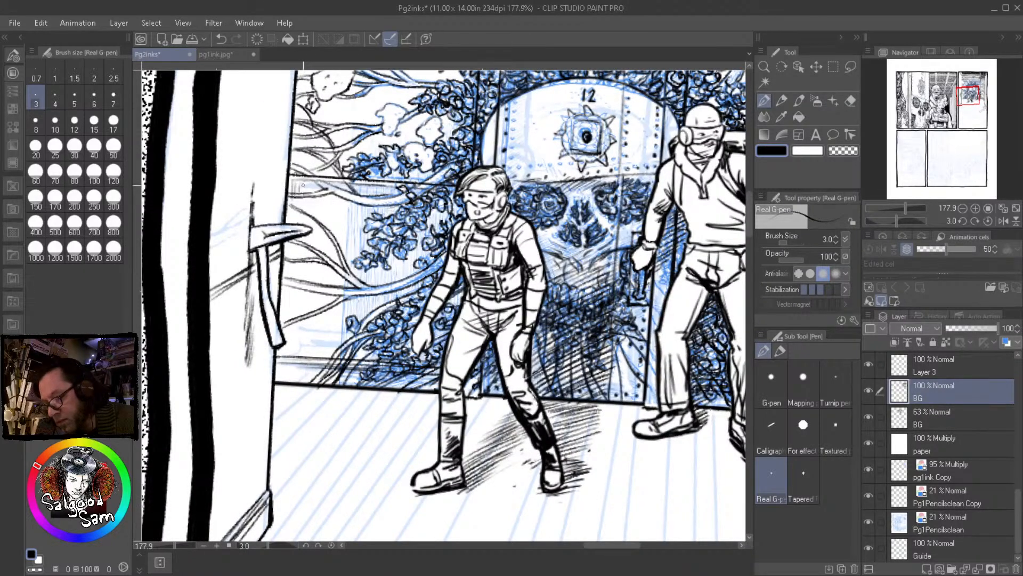
left_click_drag(314, 196, 329, 232)
left_click_drag(336, 198, 335, 231)
left_click_drag(342, 206, 342, 245)
mouse_move(349, 197)
left_mouse_down()
mouse_move(347, 260)
mouse_move(344, 247)
left_mouse_up()
mouse_move(351, 210)
left_mouse_down()
mouse_move(353, 251)
mouse_move(361, 254)
left_mouse_up()
left_click_drag(366, 230, 367, 253)
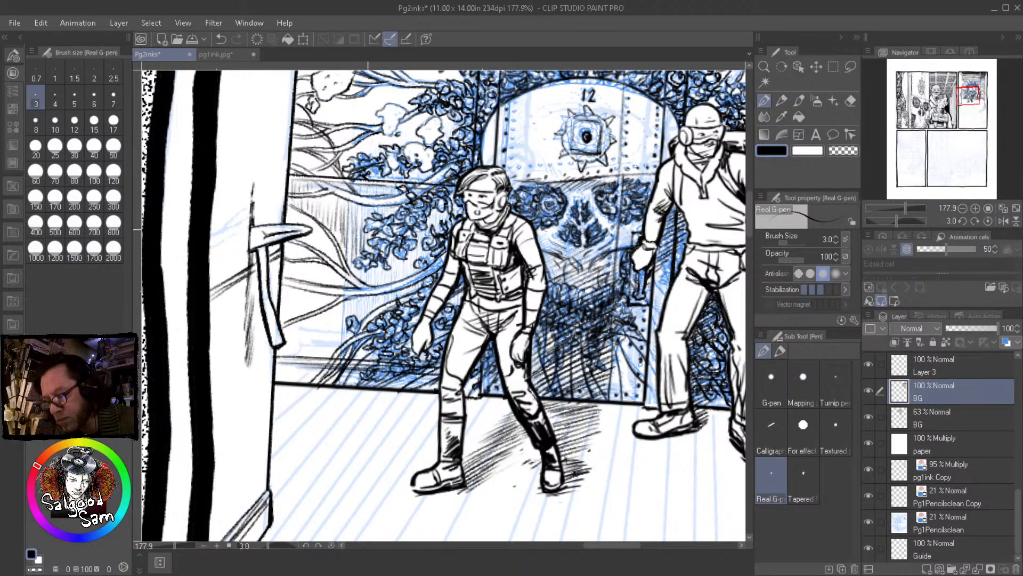
mouse_move(364, 201)
left_mouse_down()
mouse_move(366, 221)
mouse_move(385, 221)
left_mouse_up()
left_click_drag(393, 207, 393, 216)
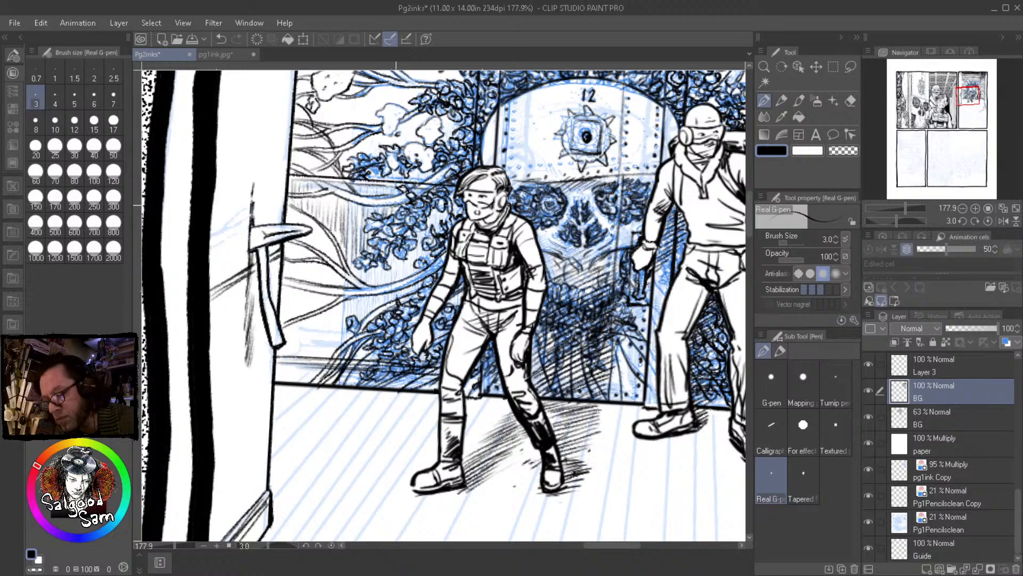
Add vertical hatching in the wall gaps beneath and around the leaves beside the woman's shoulder and arm
mouse_move(355, 253)
left_mouse_down()
mouse_move(357, 280)
mouse_move(373, 285)
left_mouse_up()
mouse_move(380, 261)
left_mouse_down()
mouse_move(381, 286)
mouse_move(395, 283)
left_mouse_up()
left_click_drag(400, 251, 403, 281)
left_click_drag(405, 257, 411, 278)
left_click_drag(413, 243, 419, 269)
left_click_drag(423, 240, 428, 260)
left_click_drag(432, 245, 432, 261)
left_click_drag(417, 221, 419, 248)
left_click_drag(423, 224, 429, 243)
left_click_drag(434, 213, 438, 232)
left_click_drag(441, 213, 447, 227)
left_click_drag(450, 210, 450, 224)
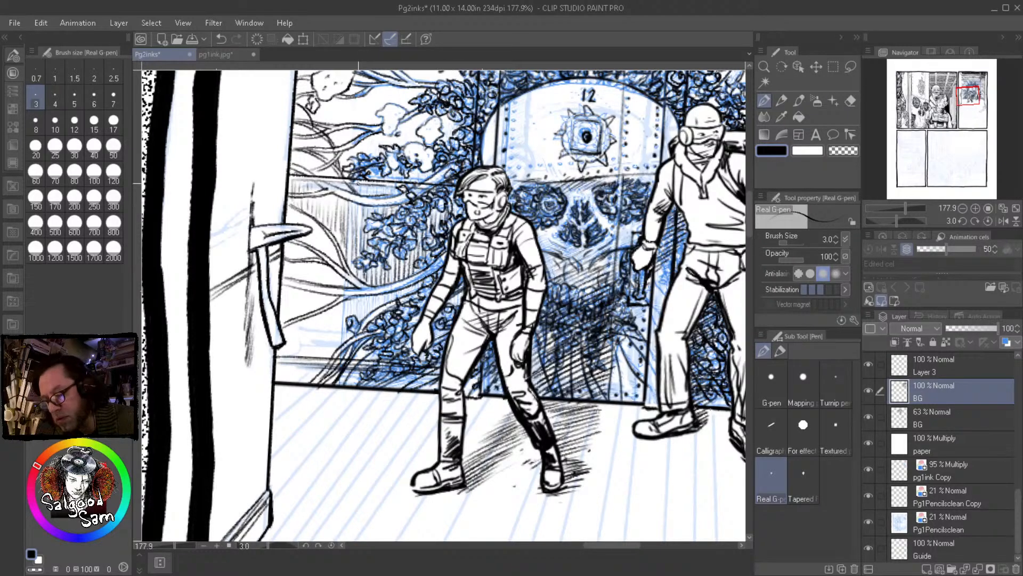
Hatch the narrow strip of wall between the horizontal rail and the branch beneath it with short vertical strokes
left_click_drag(362, 180, 362, 195)
left_click_drag(366, 181, 370, 199)
left_click_drag(375, 186, 376, 199)
left_click_drag(379, 185, 383, 199)
left_click_drag(386, 187, 387, 201)
left_click_drag(390, 187, 391, 201)
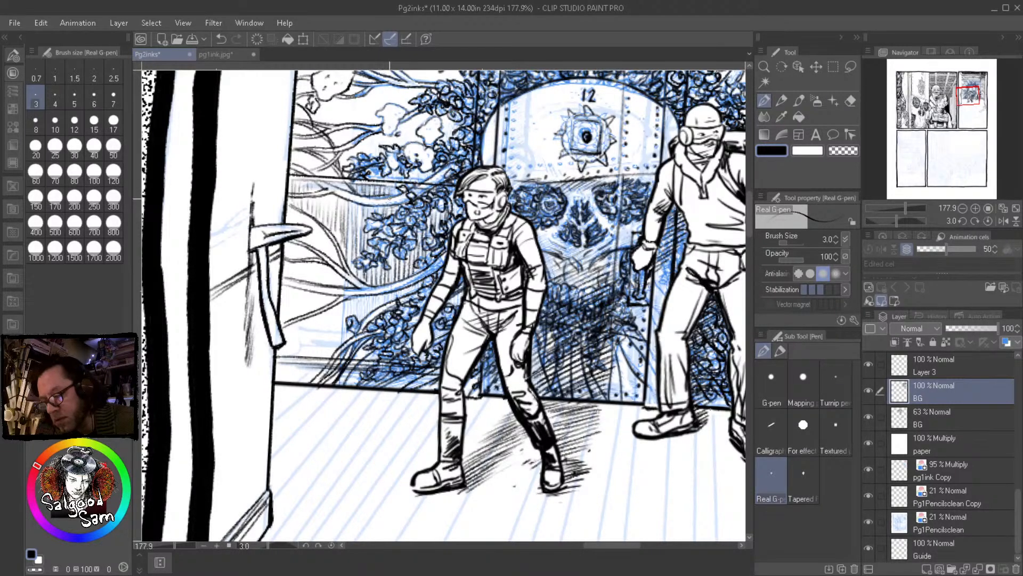
left_click_drag(337, 178, 346, 197)
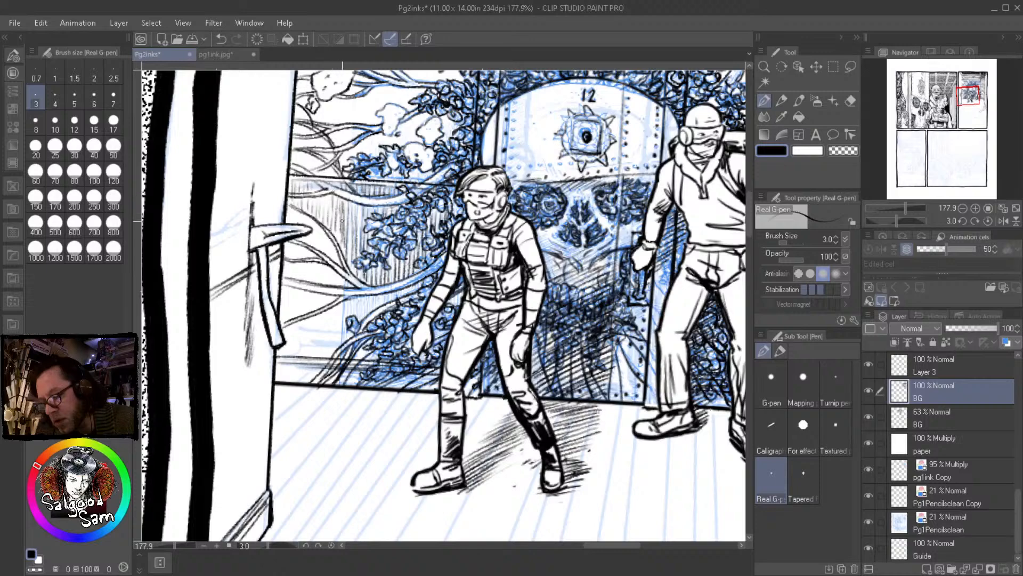
Hatch the wall between the branches beside the door handle, down to the long lower branch
left_click_drag(307, 218, 308, 225)
left_click_drag(313, 219, 316, 245)
left_click_drag(319, 225, 332, 263)
mouse_move(336, 249)
left_mouse_down()
mouse_move(339, 265)
mouse_move(315, 246)
mouse_move(343, 243)
mouse_move(290, 255)
left_mouse_up()
mouse_move(286, 244)
left_mouse_down()
mouse_move(288, 273)
mouse_move(331, 289)
left_mouse_up()
left_click_drag(327, 239, 339, 284)
left_click_drag(337, 274, 348, 288)
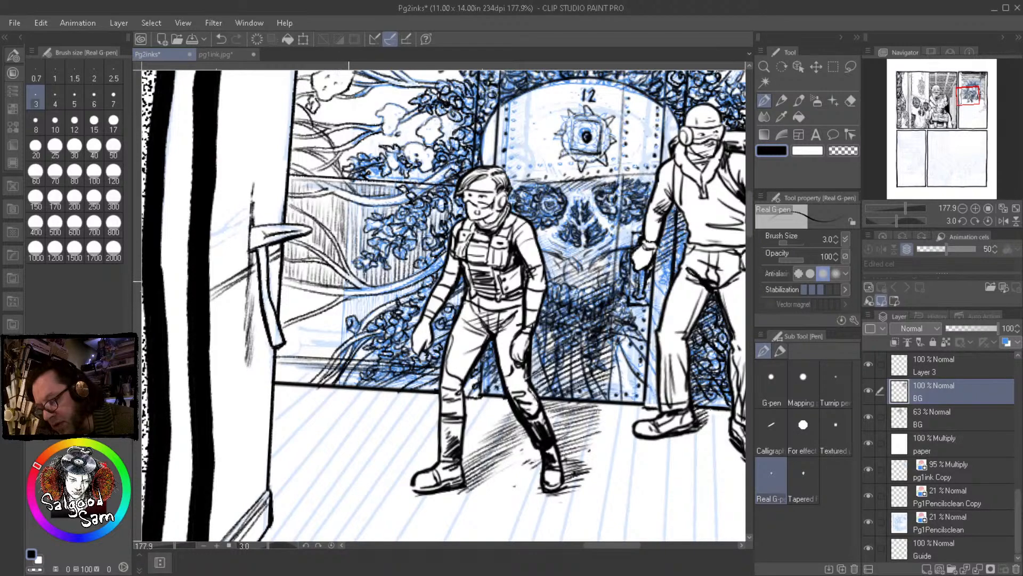
mouse_move(350, 251)
left_mouse_down()
mouse_move(357, 274)
mouse_move(391, 282)
left_mouse_up()
left_click_drag(395, 255, 390, 278)
Hatch the wedge of wall between the long lower branch and the thin branch beneath it near the door handle
left_click_drag(280, 284, 285, 295)
mouse_move(281, 294)
left_mouse_down()
mouse_move(286, 326)
mouse_move(291, 320)
left_mouse_up()
left_click_drag(289, 289, 298, 319)
left_click_drag(293, 295, 306, 316)
left_click_drag(303, 293, 317, 313)
mouse_move(315, 295)
left_mouse_down()
mouse_move(322, 312)
mouse_move(330, 307)
left_mouse_up()
left_click_drag(327, 293, 335, 302)
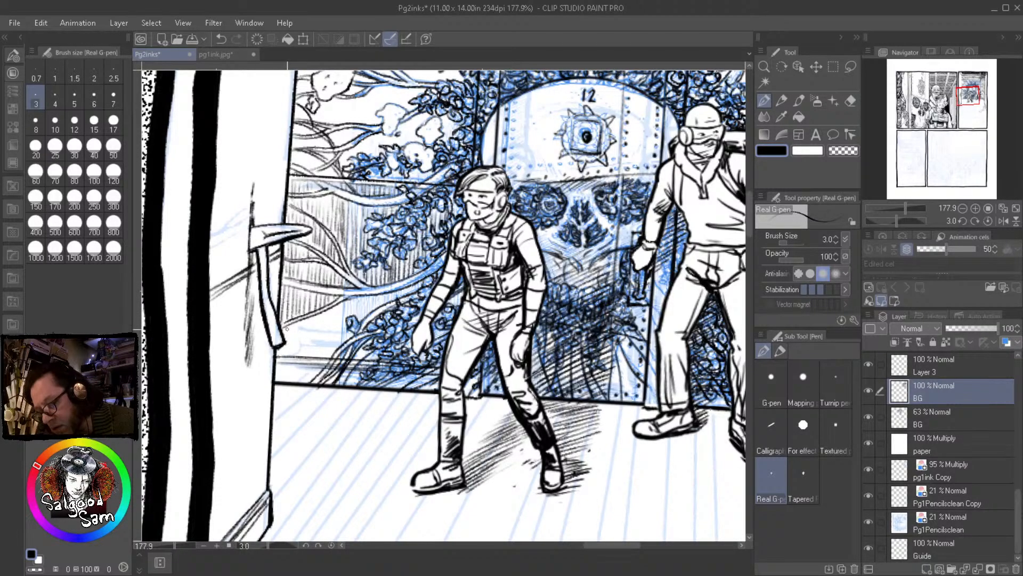
Hatch the lowest wall section between the door and the foliage, from the branches down to the baseboard
left_click_drag(281, 343, 284, 356)
mouse_move(286, 323)
left_mouse_down()
mouse_move(290, 356)
mouse_move(304, 350)
left_mouse_up()
left_click_drag(300, 339, 312, 356)
mouse_move(314, 313)
left_mouse_down()
mouse_move(326, 363)
mouse_move(333, 354)
left_mouse_up()
left_click_drag(338, 306, 340, 352)
mouse_move(339, 300)
left_mouse_down()
mouse_move(344, 347)
mouse_move(335, 357)
left_mouse_up()
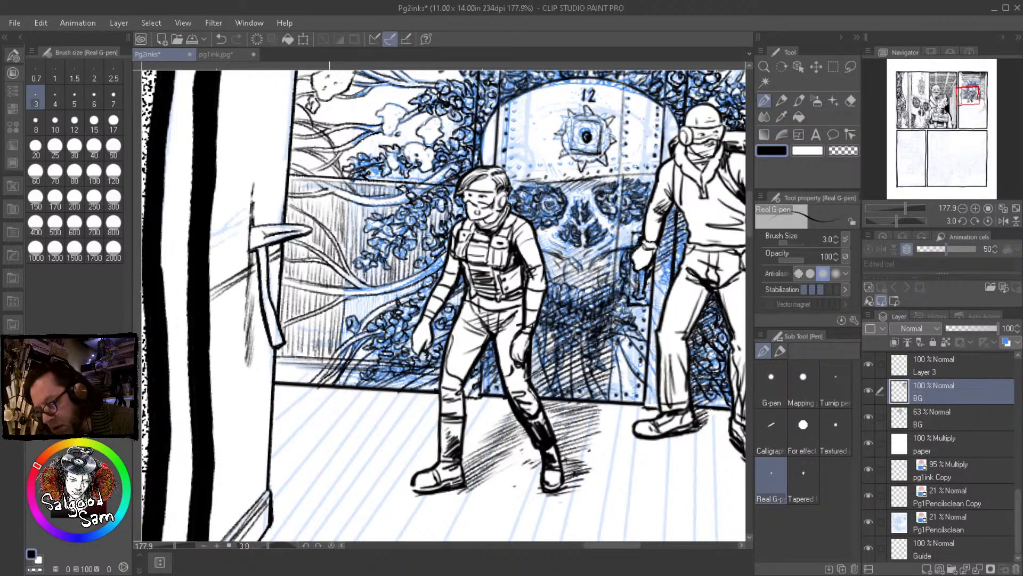
left_click_drag(344, 294, 352, 343)
left_click_drag(349, 294, 352, 319)
left_click_drag(354, 291, 359, 326)
left_click_drag(360, 296, 365, 324)
left_click_drag(364, 296, 374, 314)
left_click_drag(372, 293, 376, 311)
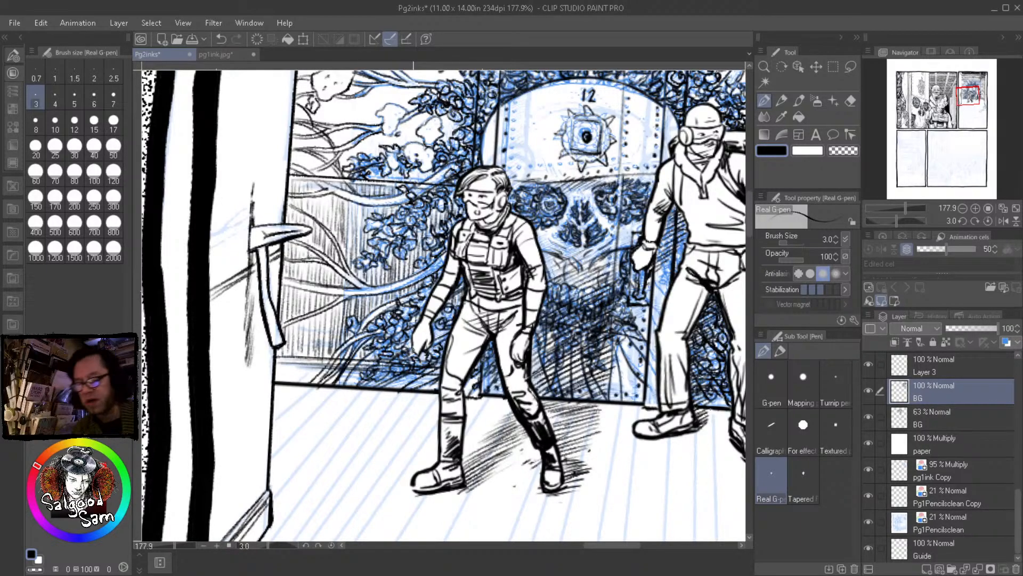
Hatch the wall below the rail on the masked man's side, between the leaves and the branches near the corner
left_click_drag(693, 229, 366, 263)
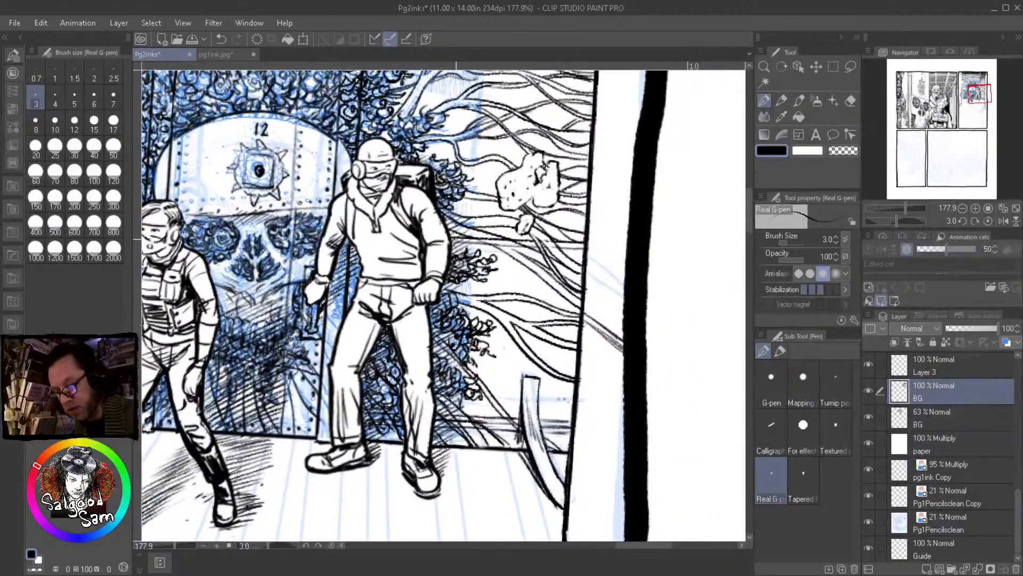
mouse_move(485, 247)
left_mouse_down()
mouse_move(501, 263)
mouse_move(489, 294)
mouse_move(515, 289)
left_mouse_up()
left_click_drag(458, 277, 470, 291)
left_click_drag(471, 281, 475, 296)
mouse_move(517, 260)
left_mouse_down()
mouse_move(521, 291)
mouse_move(568, 310)
left_mouse_up()
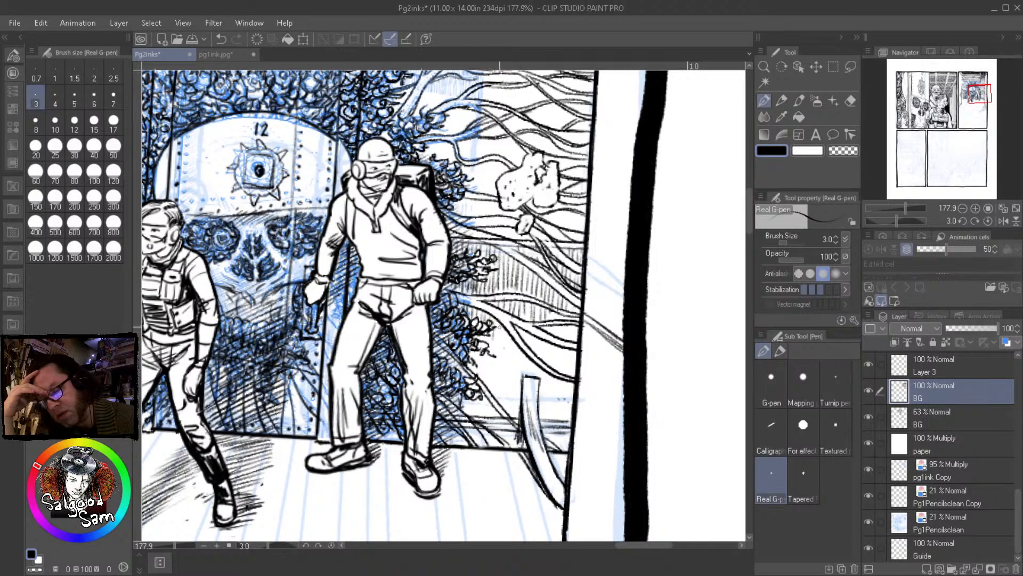
Hatch the lower wall beside the masked man's leg with vertical lines down to the baseboard, working around the curved door handle
left_click_drag(470, 352, 485, 379)
left_click_drag(486, 336, 514, 407)
left_click_drag(512, 353, 519, 417)
left_click_drag(499, 379, 506, 412)
mouse_move(498, 376)
left_mouse_down()
mouse_move(500, 400)
mouse_move(493, 380)
left_mouse_up()
mouse_move(480, 356)
left_mouse_down()
mouse_move(487, 383)
mouse_move(515, 403)
left_mouse_up()
mouse_move(516, 358)
left_mouse_down()
mouse_move(520, 400)
mouse_move(538, 364)
left_mouse_up()
mouse_move(535, 369)
left_mouse_down()
mouse_move(543, 418)
mouse_move(551, 398)
left_mouse_up()
left_click_drag(545, 399, 550, 421)
left_click_drag(551, 379, 557, 418)
left_click_drag(559, 376, 566, 421)
left_click_drag(568, 382, 574, 422)
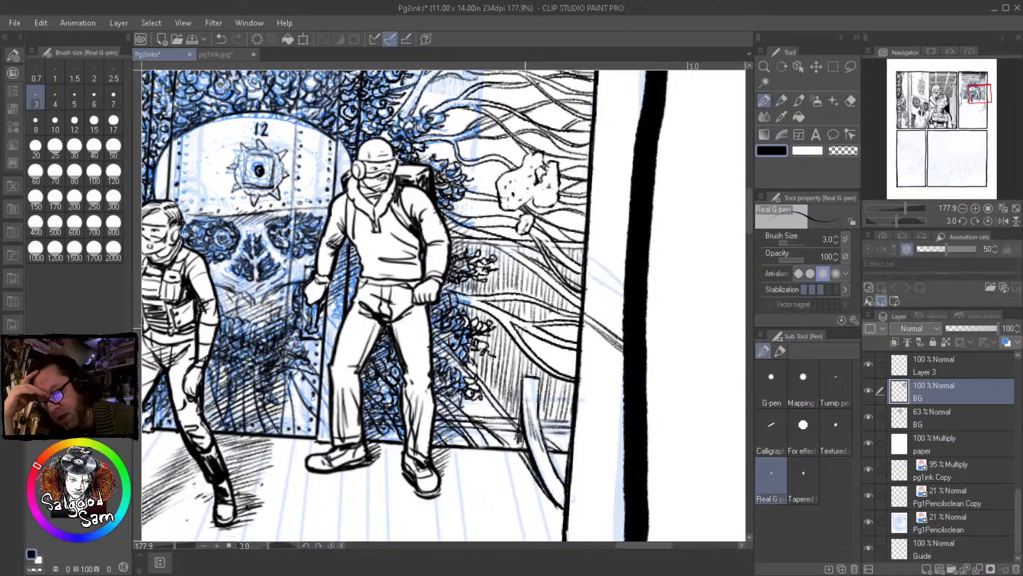
Hatch the small gaps between the forked branches above the curved handle, up to the wall corner
left_click_drag(538, 337, 545, 361)
left_click_drag(546, 340, 556, 369)
left_click_drag(557, 353, 561, 373)
left_click_drag(564, 353, 567, 372)
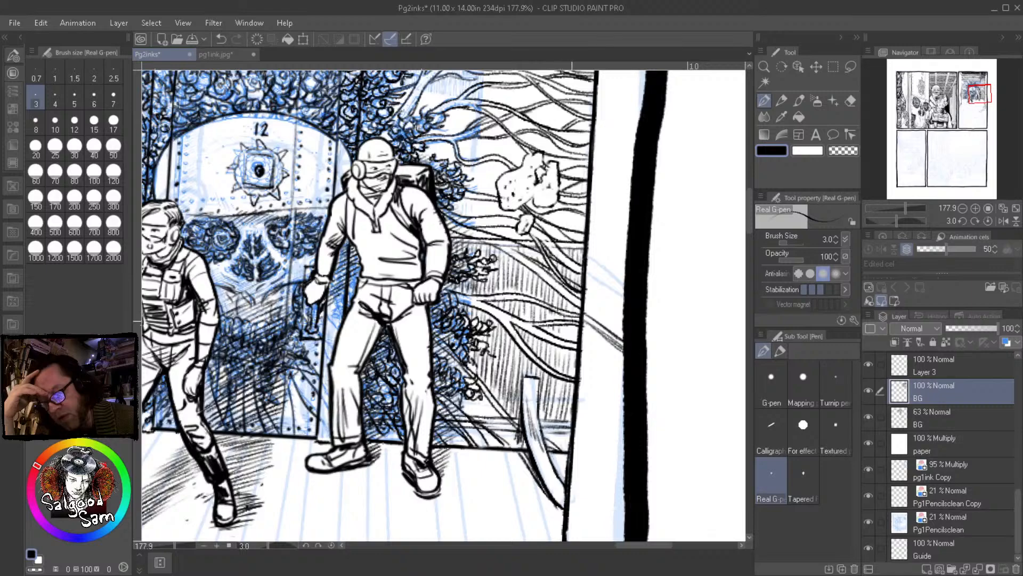
mouse_move(572, 326)
left_mouse_down()
mouse_move(575, 341)
mouse_move(561, 336)
left_mouse_up()
left_click_drag(564, 325, 567, 339)
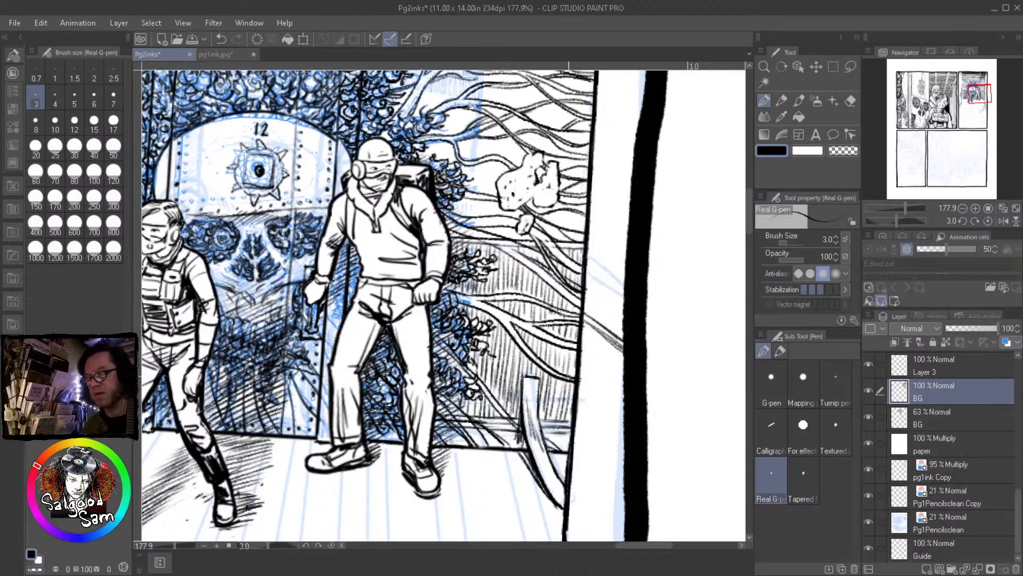
Ink the first floorboard seams and a board end joint beside the door, running from the back wall toward the foreground
scroll(569, 415, "down", 5)
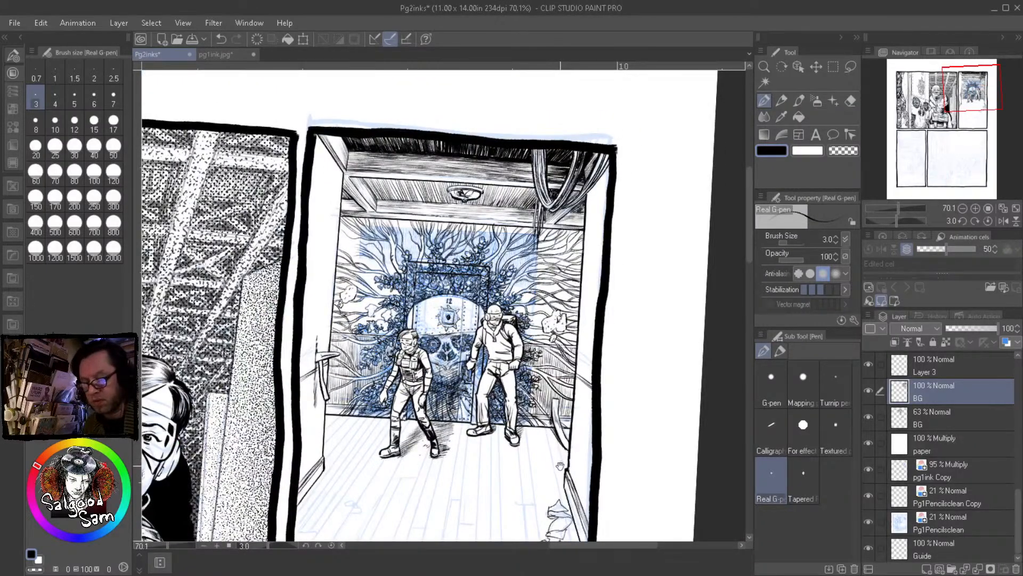
scroll(540, 445, "up", 4)
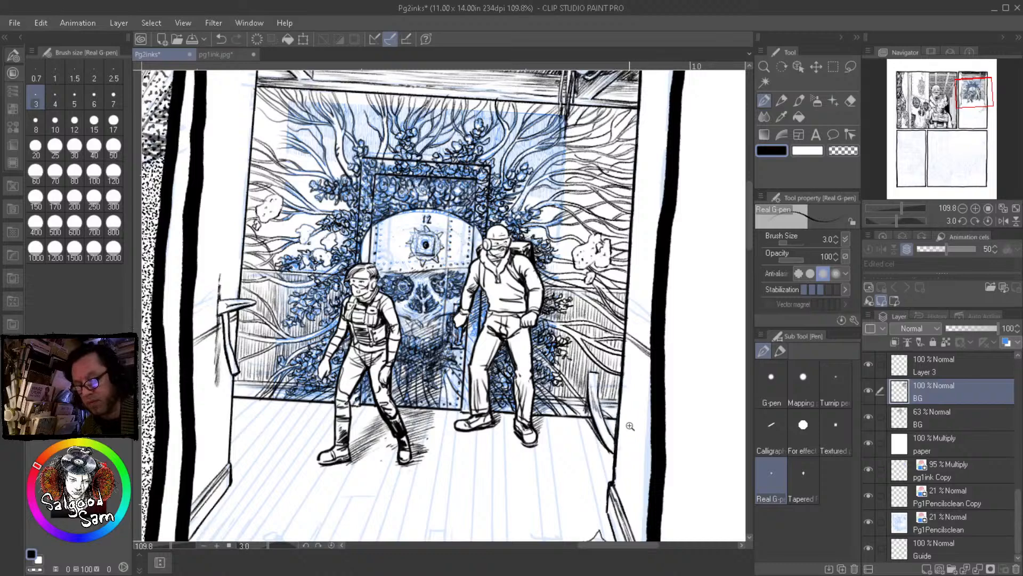
scroll(617, 406, "up", 4)
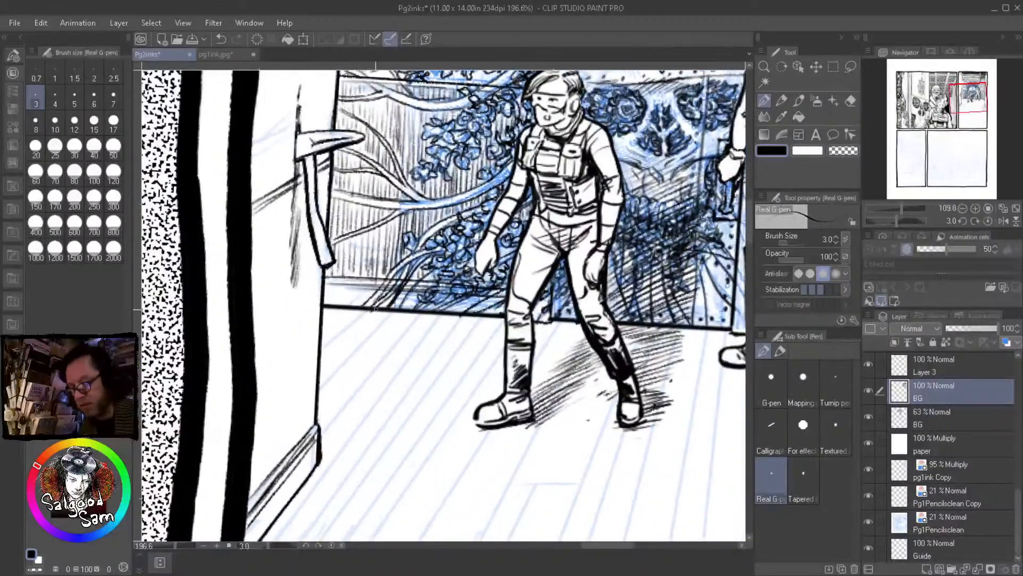
mouse_move(374, 308)
left_mouse_down()
mouse_move(331, 332)
mouse_move(354, 301)
mouse_move(367, 340)
mouse_move(318, 389)
left_mouse_up()
left_click_drag(423, 314, 320, 429)
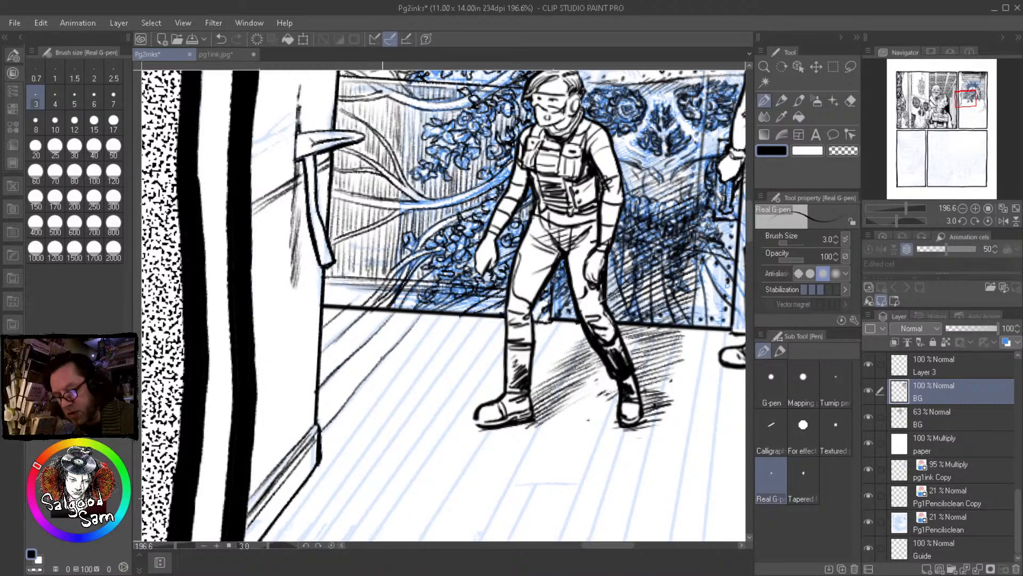
left_click_drag(383, 359, 405, 365)
mouse_move(441, 314)
left_mouse_down()
mouse_move(351, 438)
mouse_move(393, 383)
mouse_move(373, 407)
mouse_move(389, 382)
mouse_move(362, 383)
mouse_move(342, 446)
left_mouse_up()
mouse_move(378, 405)
left_mouse_down()
mouse_move(335, 462)
mouse_move(385, 394)
mouse_move(331, 467)
left_mouse_up()
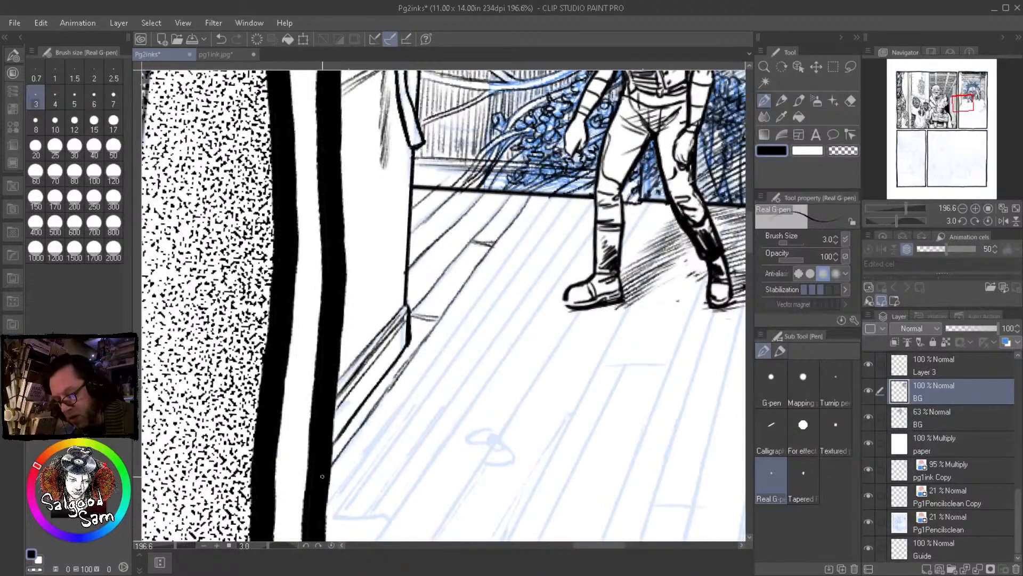
Ink another long floorboard seam from the back wall to the panel border and add end joints near the door's base
left_click_drag(381, 385, 392, 387)
left_click_drag(553, 193, 492, 284)
left_click_drag(512, 248, 322, 510)
left_click_drag(348, 443, 374, 446)
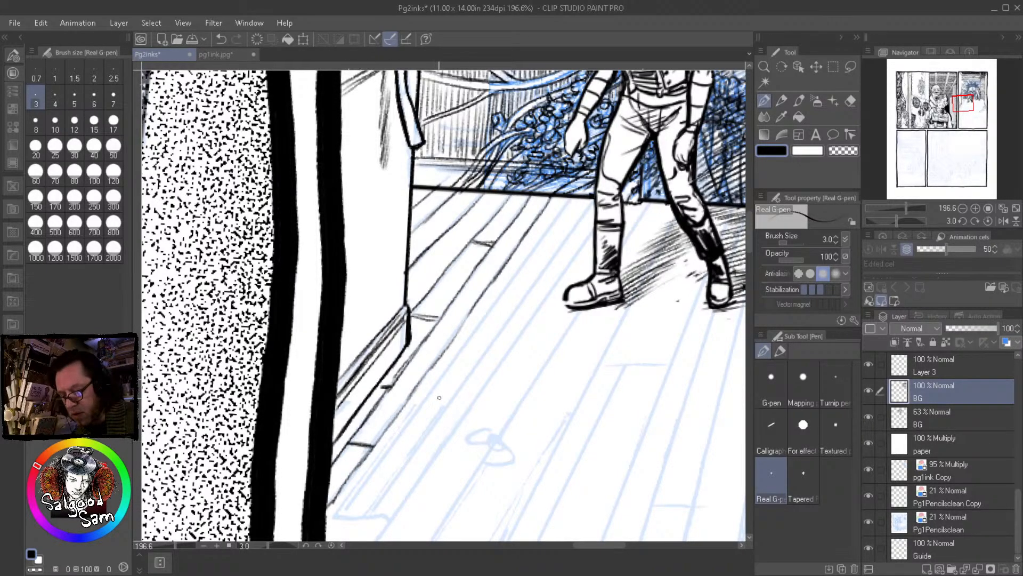
Add short cross joints to the floorboards between the door and the woman, following the perspective lines
left_click_drag(463, 286, 493, 283)
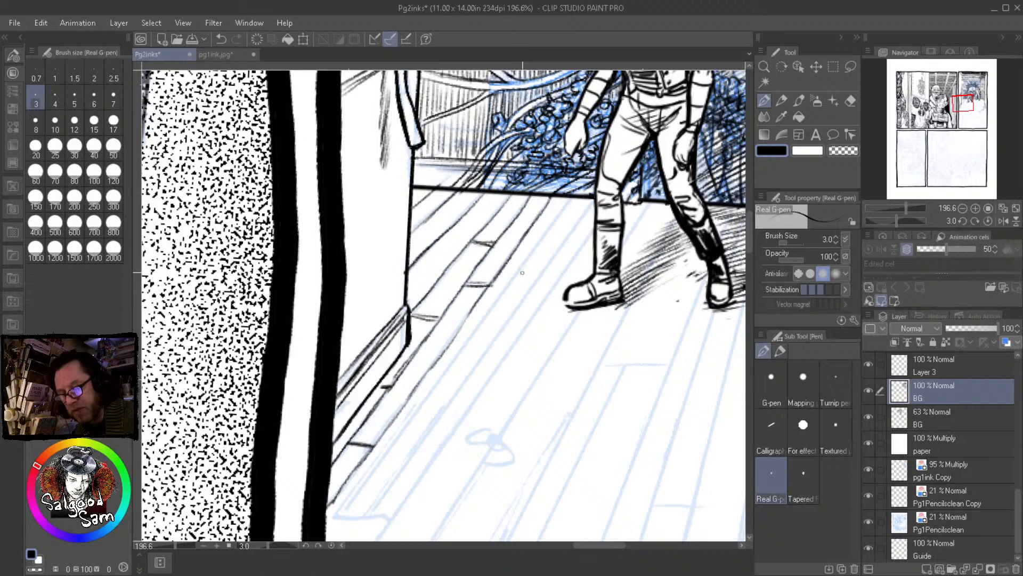
left_click_drag(524, 211, 542, 208)
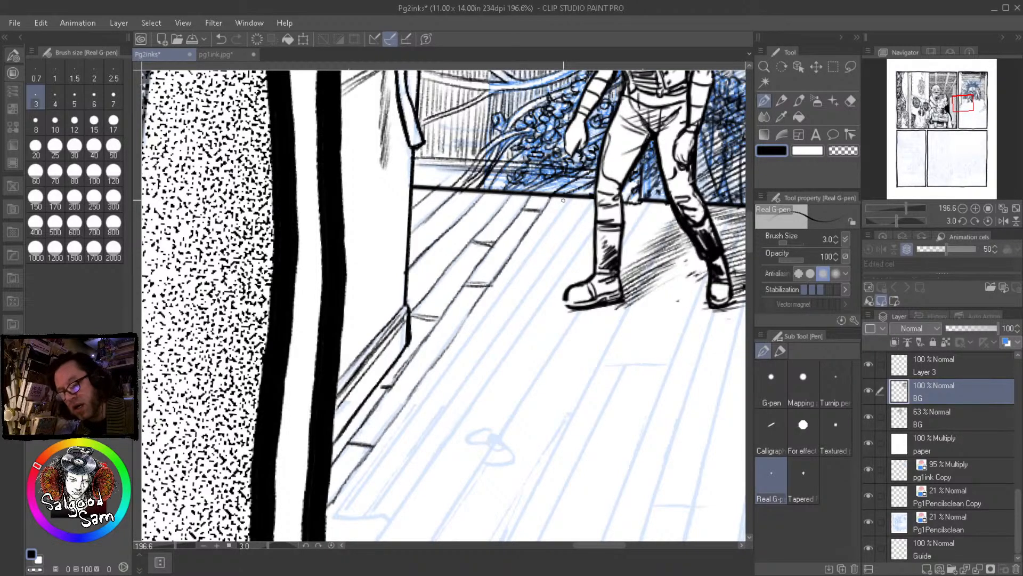
left_click_drag(428, 222, 456, 220)
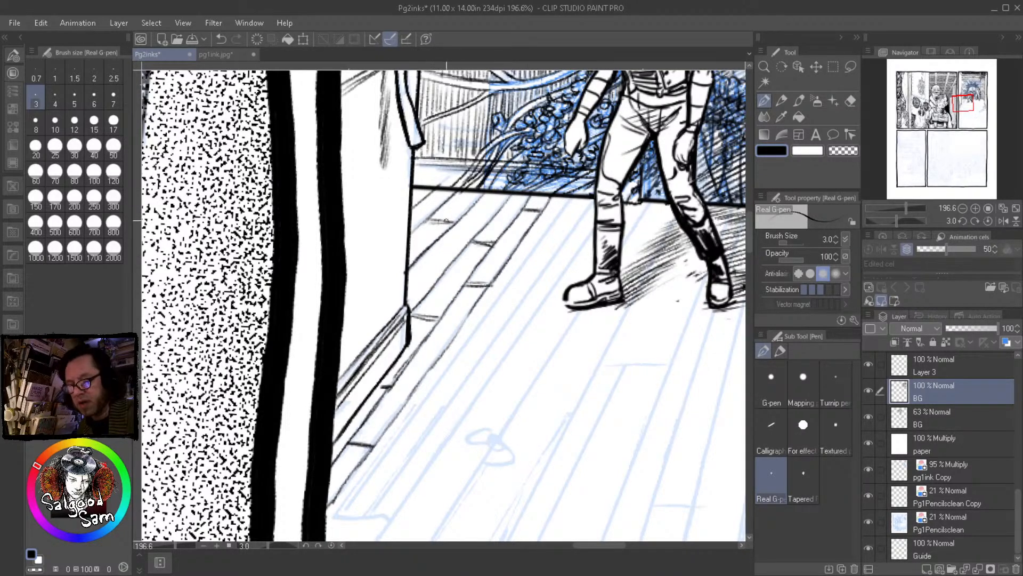
left_click_drag(414, 265, 443, 262)
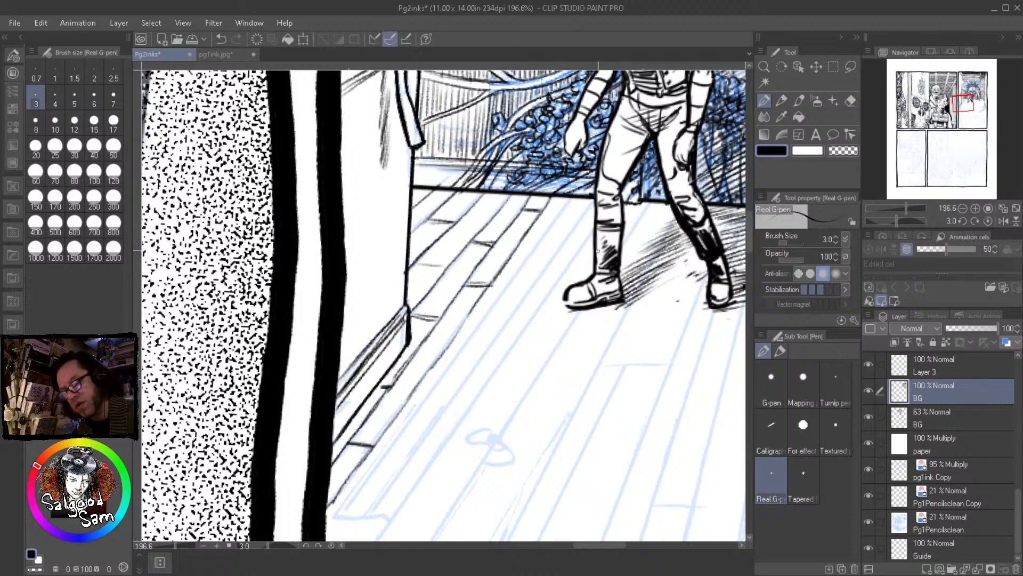
Add a short board end joint and ink two more floorboard seams from the back wall toward the panel border
left_click_drag(478, 303, 495, 301)
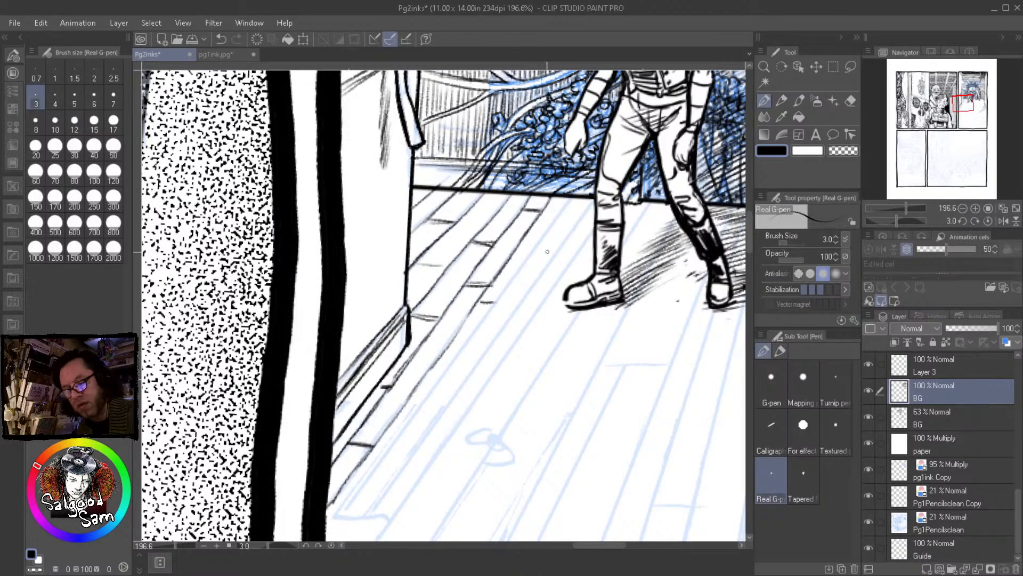
left_click_drag(566, 201, 379, 462)
left_click_drag(348, 510, 343, 517)
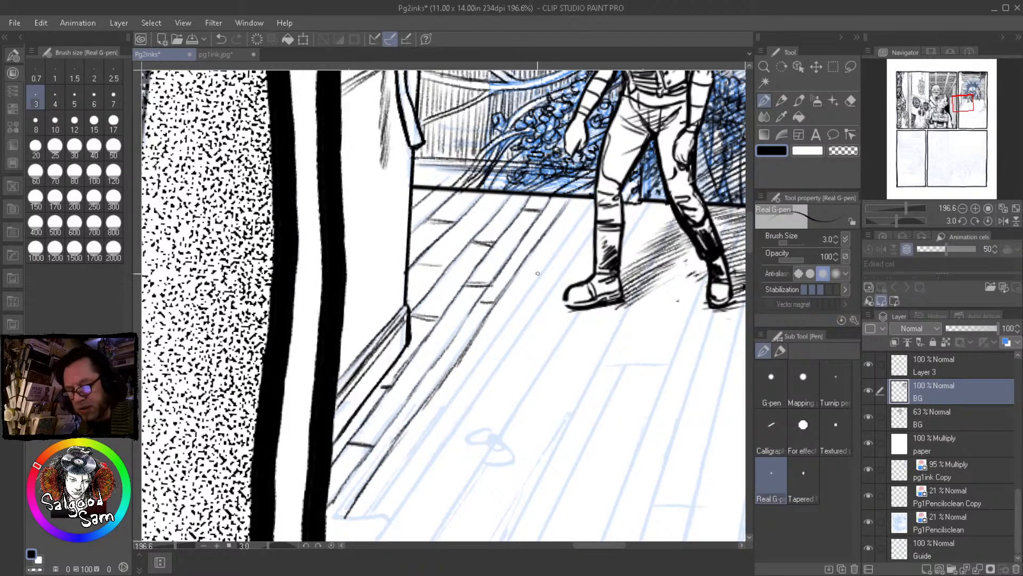
left_click_drag(591, 199, 433, 427)
left_click_drag(456, 393, 369, 514)
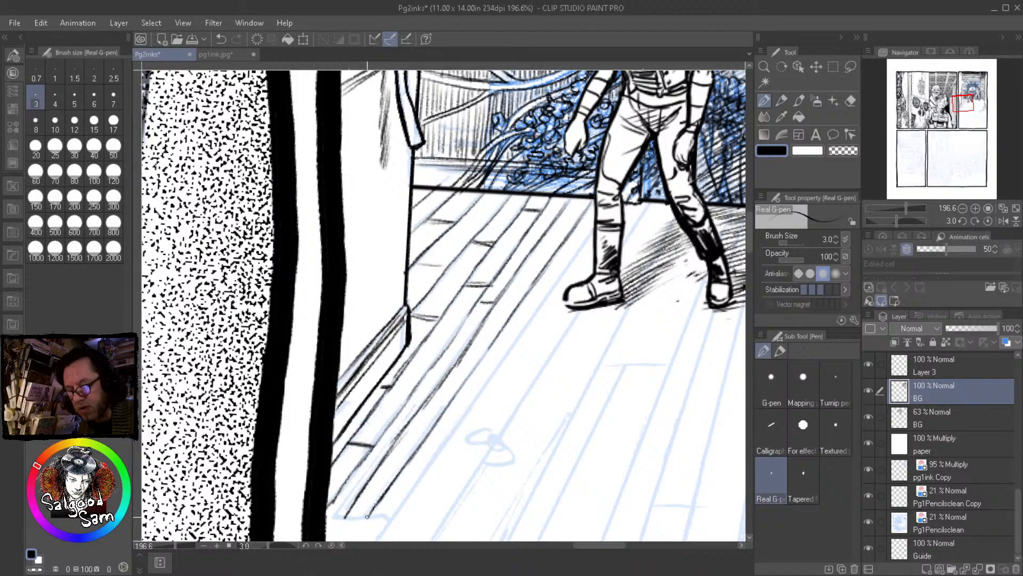
Ink the next floorboard seam down to the panel border and add end joints across the neighbouring narrow boards
left_click_drag(593, 228, 403, 502)
mouse_move(427, 464)
left_mouse_down()
mouse_move(389, 518)
mouse_move(538, 330)
mouse_move(469, 436)
left_mouse_up()
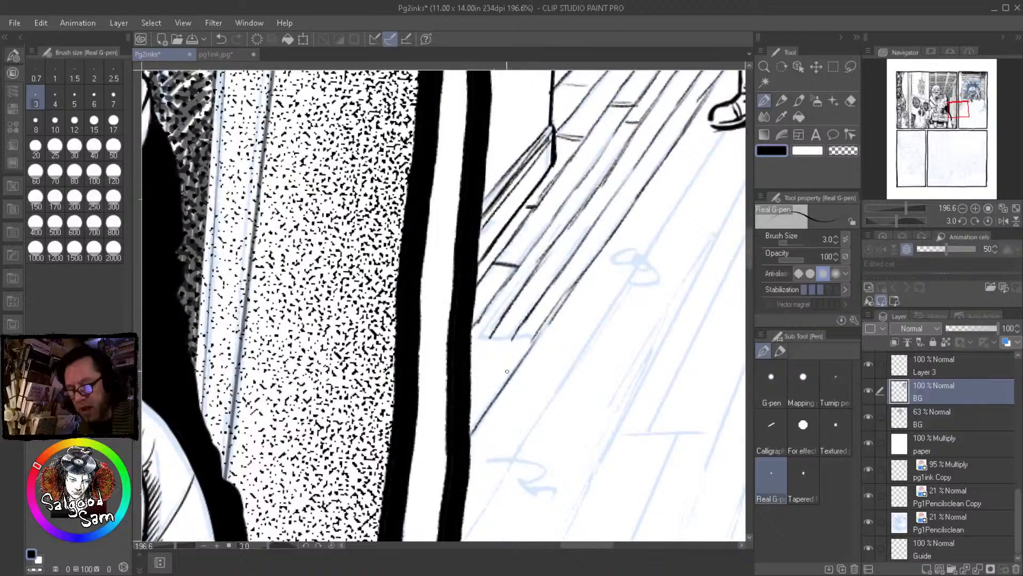
mouse_move(534, 339)
left_mouse_down()
mouse_move(489, 338)
mouse_move(474, 355)
mouse_move(493, 330)
mouse_move(472, 365)
left_mouse_up()
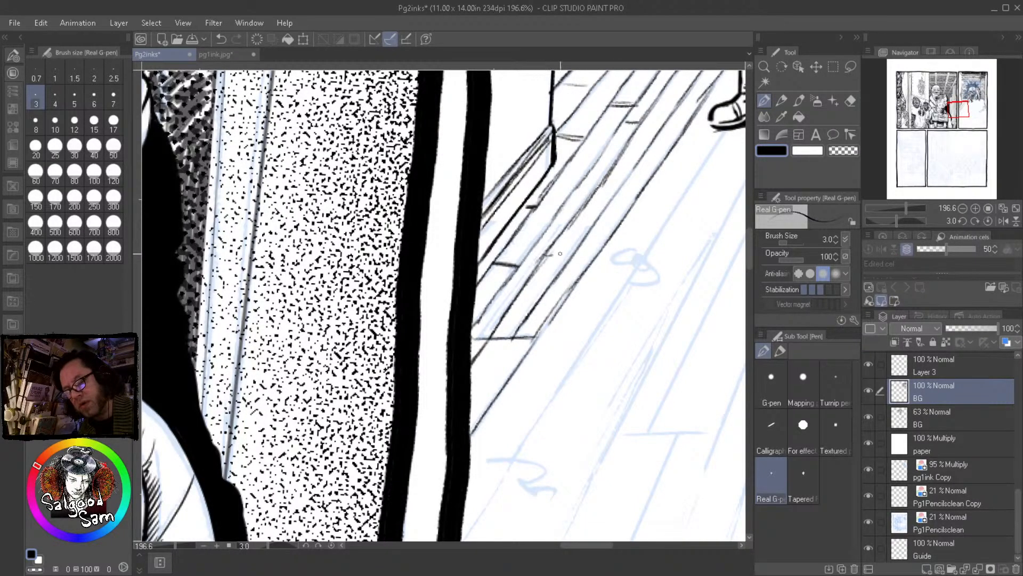
mouse_move(659, 140)
left_mouse_down()
mouse_move(561, 258)
mouse_move(595, 235)
left_mouse_up()
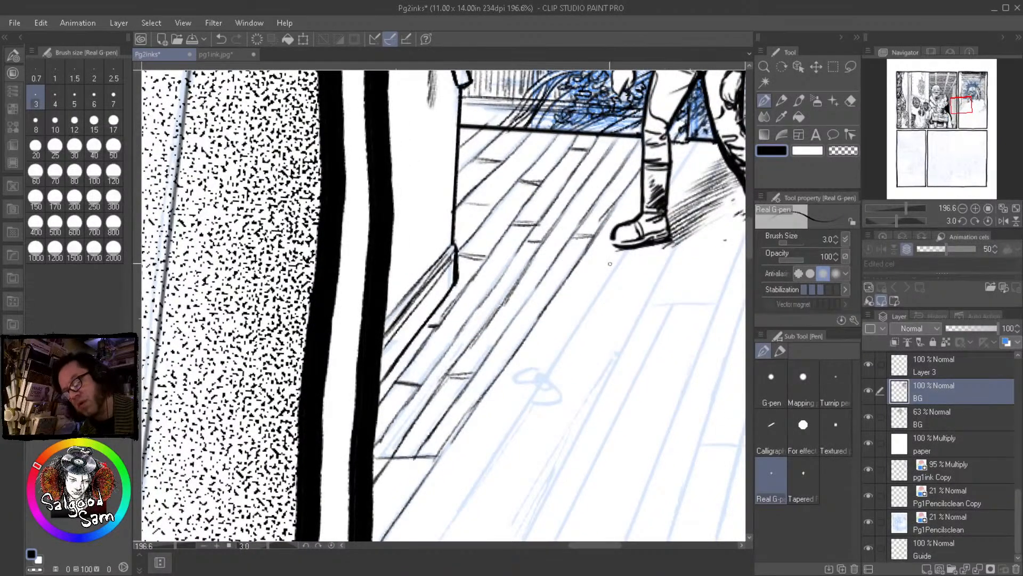
Ink the floorboard seam running down from the woman's front boot and outline the two crumpled scraps lying along it
mouse_move(603, 284)
left_mouse_down()
mouse_move(623, 253)
mouse_move(564, 286)
mouse_move(573, 333)
mouse_move(548, 371)
mouse_move(595, 294)
mouse_move(474, 472)
mouse_move(523, 405)
mouse_move(560, 410)
left_mouse_up()
mouse_move(513, 387)
left_mouse_down()
mouse_move(557, 389)
mouse_move(564, 412)
mouse_move(554, 427)
mouse_move(569, 425)
mouse_move(504, 435)
mouse_move(472, 490)
left_mouse_up()
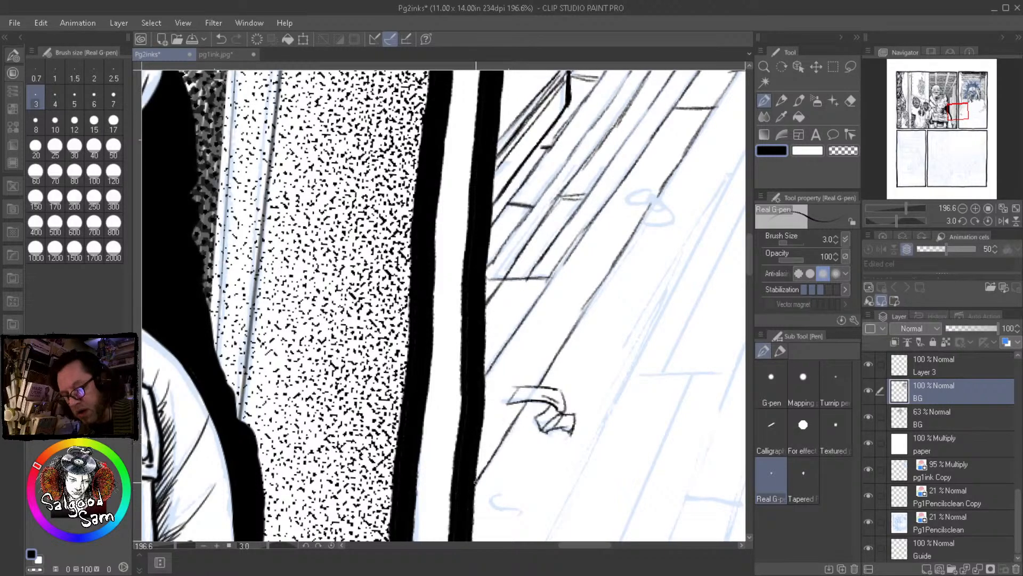
left_click_drag(516, 401, 545, 404)
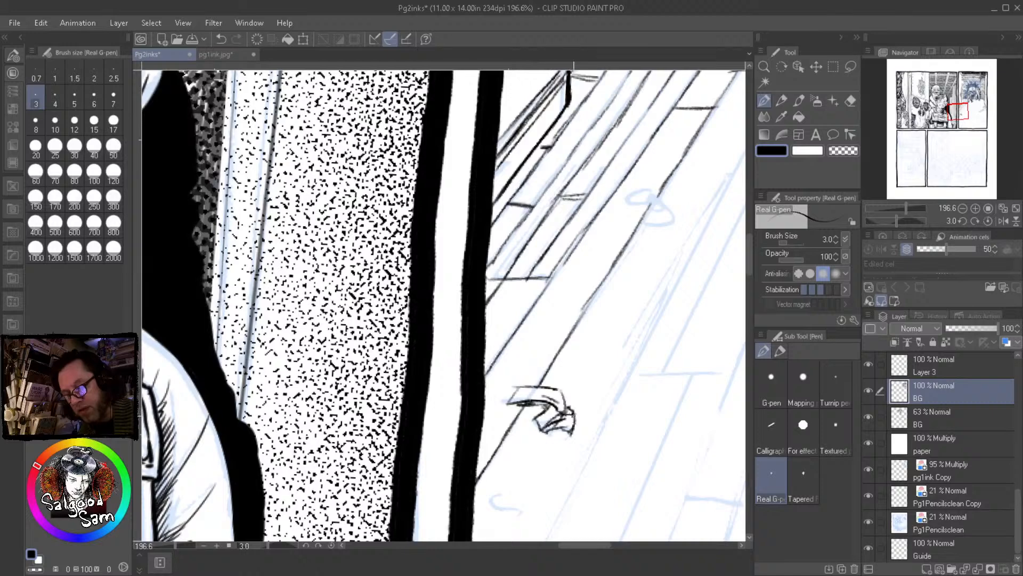
mouse_move(607, 271)
left_mouse_down()
mouse_move(579, 324)
mouse_move(609, 259)
mouse_move(539, 305)
mouse_move(589, 303)
left_mouse_up()
mouse_move(644, 190)
left_mouse_down()
mouse_move(626, 203)
mouse_move(648, 195)
mouse_move(659, 204)
mouse_move(647, 215)
mouse_move(677, 220)
mouse_move(578, 321)
left_mouse_up()
left_click_drag(634, 208, 600, 256)
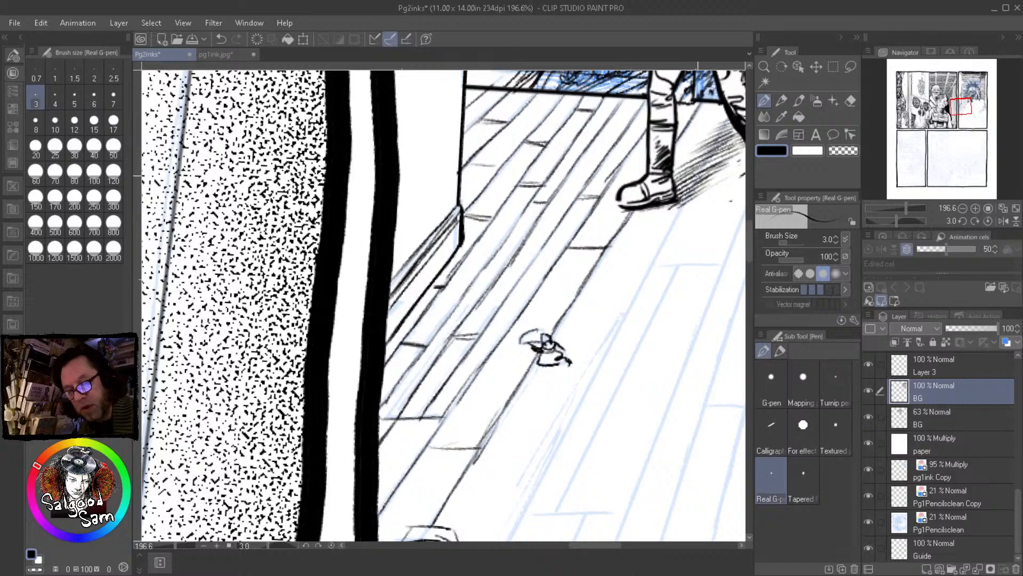
Ink a long seam from under the woman's front boot toward the foreground, with an end joint beside the upper scrap
left_click_drag(673, 161, 706, 156)
mouse_move(728, 116)
left_mouse_down()
mouse_move(585, 406)
mouse_move(656, 263)
mouse_move(611, 348)
left_mouse_up()
left_click_drag(650, 279, 597, 378)
left_click_drag(638, 296, 586, 396)
left_click_drag(618, 327, 568, 436)
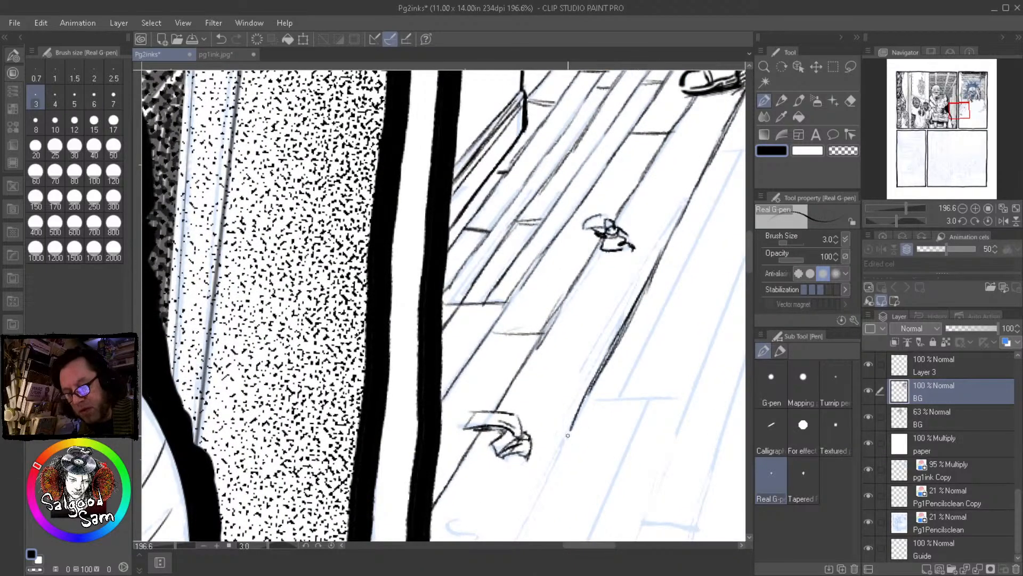
left_click_drag(621, 212, 685, 208)
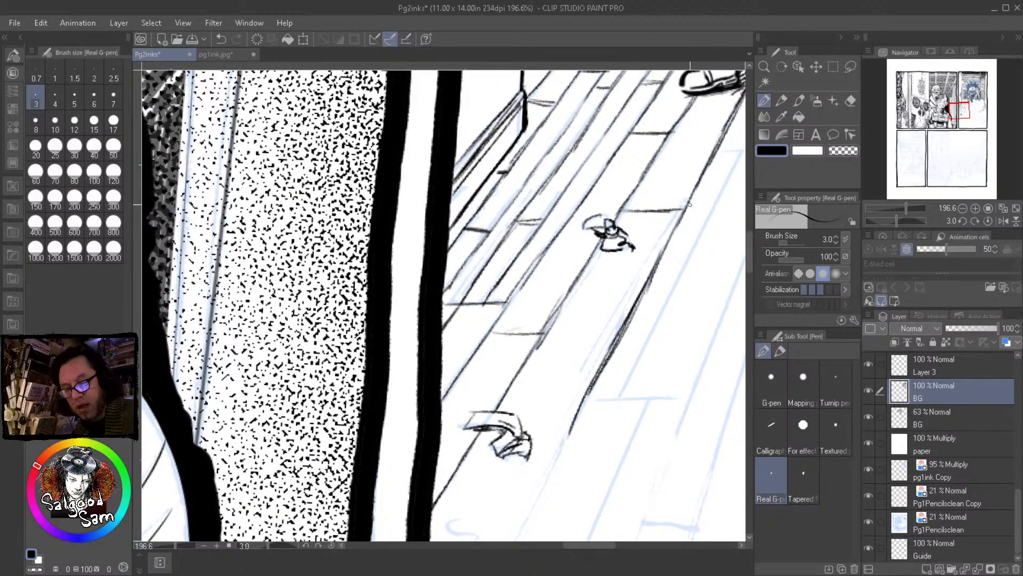
left_click_drag(619, 215, 684, 209)
Extend the long seam past the lower scrap and close its board with a doubled end joint at the panel border
mouse_move(603, 380)
left_mouse_down()
mouse_move(646, 216)
mouse_move(587, 316)
left_mouse_up()
left_click_drag(609, 267, 561, 362)
left_click_drag(627, 227, 604, 266)
mouse_move(557, 391)
left_mouse_down()
mouse_move(568, 354)
mouse_move(545, 382)
left_mouse_up()
mouse_move(565, 341)
left_mouse_down()
mouse_move(549, 367)
mouse_move(521, 380)
mouse_move(474, 373)
left_mouse_up()
mouse_move(548, 370)
left_mouse_down()
mouse_move(477, 371)
mouse_move(547, 375)
left_mouse_up()
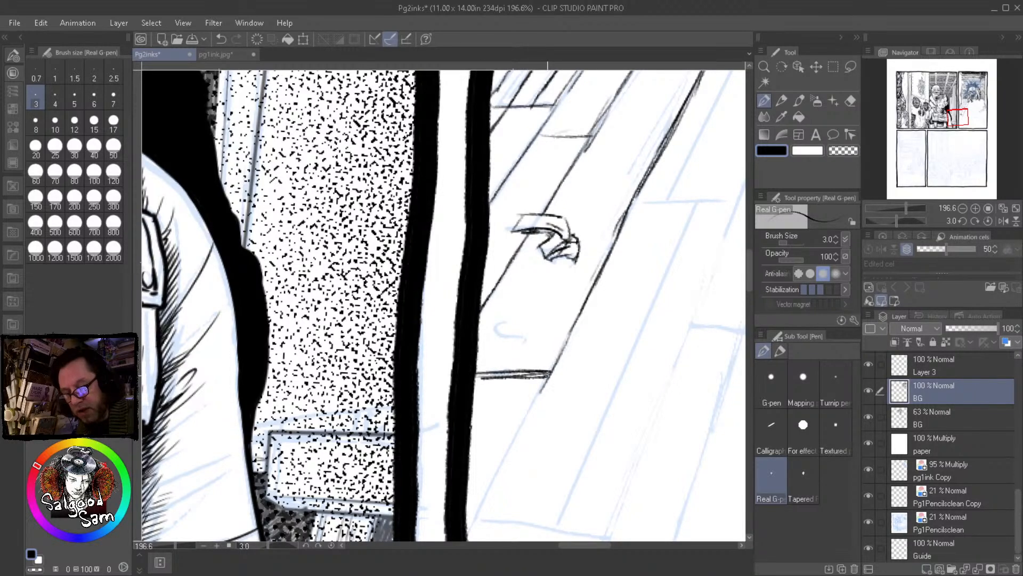
Add wood-grain strokes along the board edges around the two scraps, following the floorboards' perspective
left_click_drag(555, 335, 539, 376)
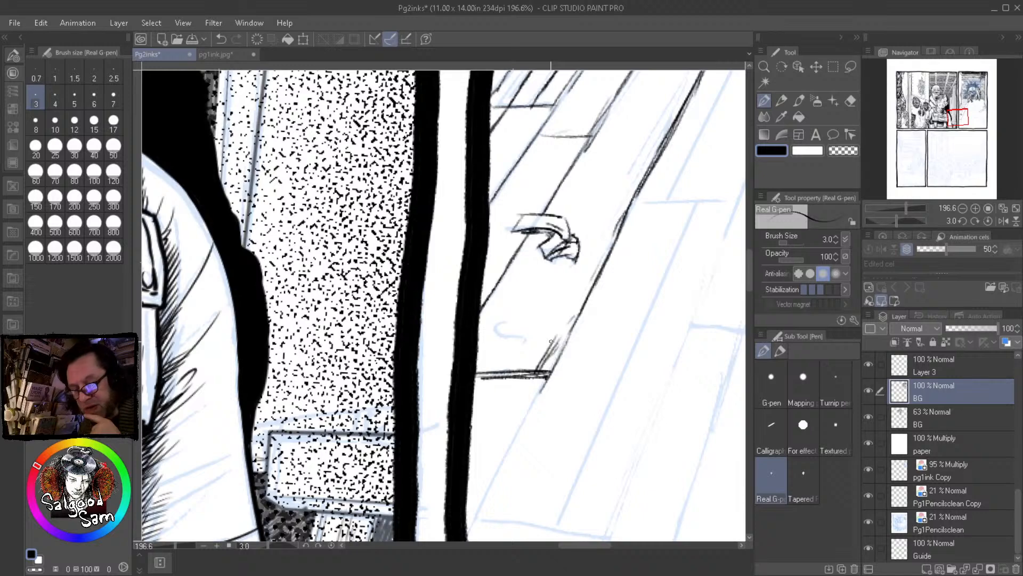
left_click_drag(521, 251, 479, 333)
left_click_drag(507, 295, 495, 311)
left_click_drag(503, 303, 478, 354)
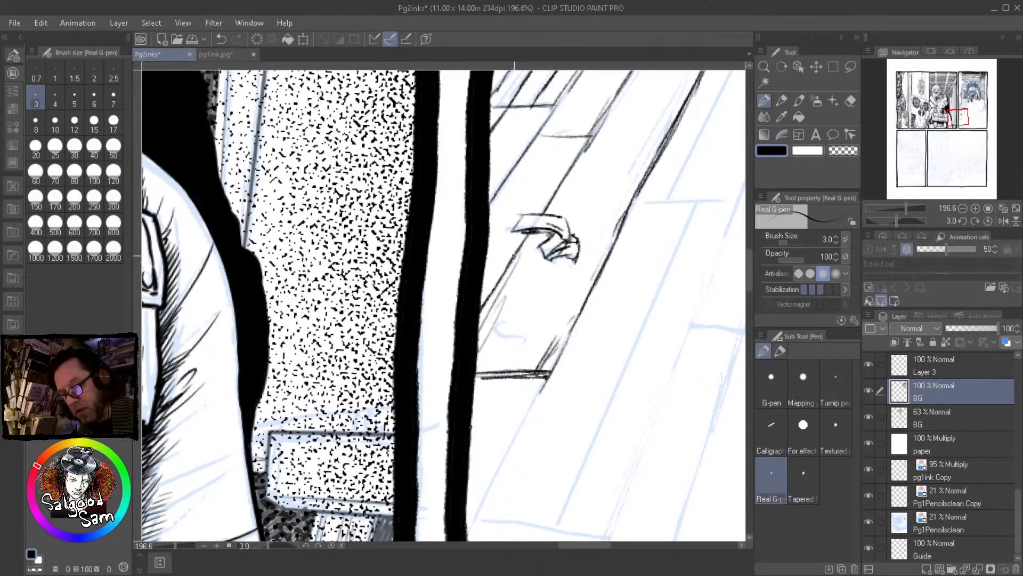
left_click_drag(507, 205, 489, 230)
left_click_drag(540, 142, 488, 220)
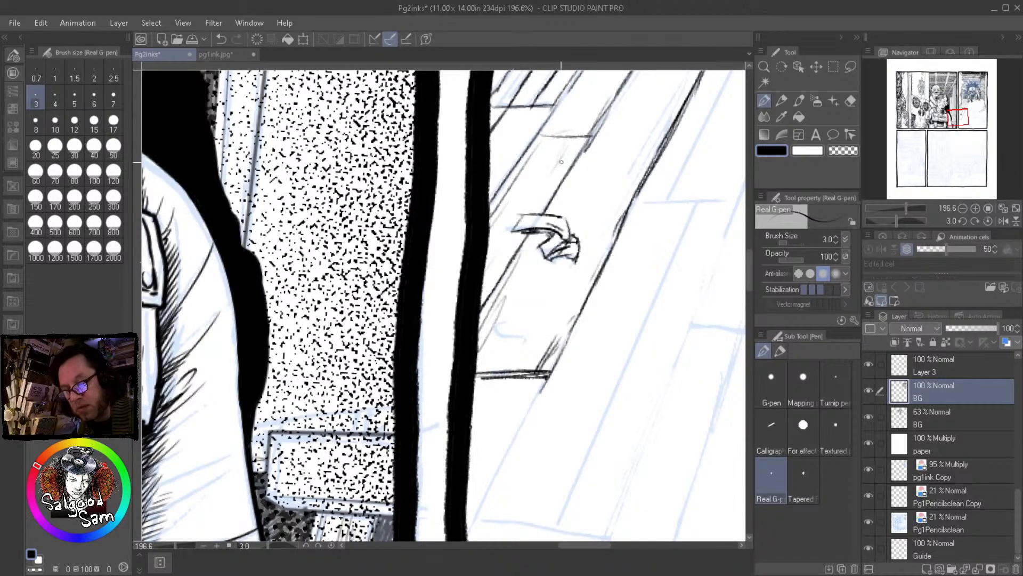
left_click_drag(606, 134, 557, 209)
left_click_drag(639, 150, 498, 319)
left_click_drag(577, 184, 472, 380)
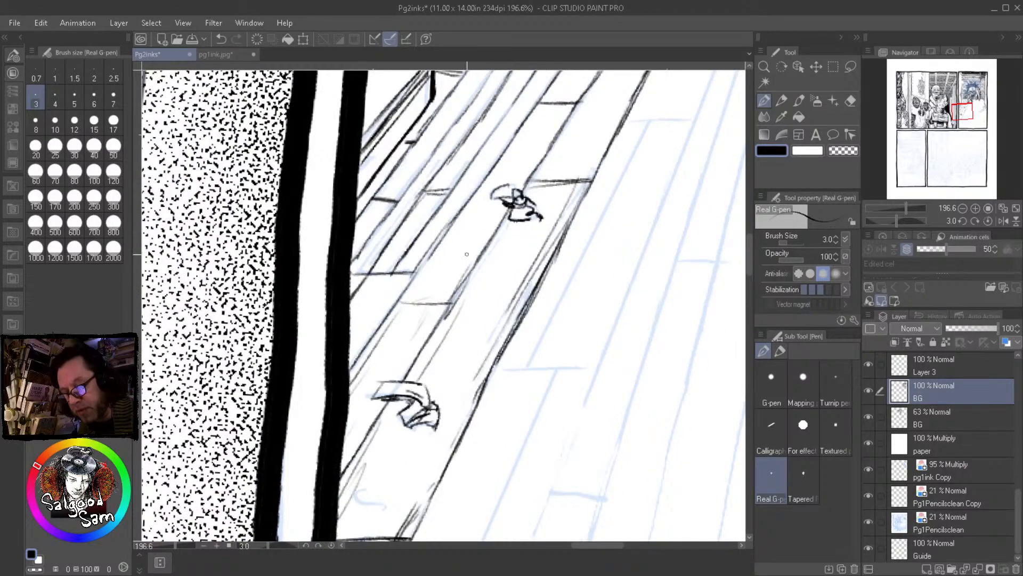
Add fine grain strokes to the narrow boards beside the panel border, above the lower scrap
left_click_drag(427, 285, 399, 326)
mouse_move(360, 273)
left_mouse_down()
mouse_move(400, 210)
mouse_move(414, 154)
left_mouse_up()
left_click_drag(395, 252, 348, 324)
left_click_drag(405, 272, 348, 354)
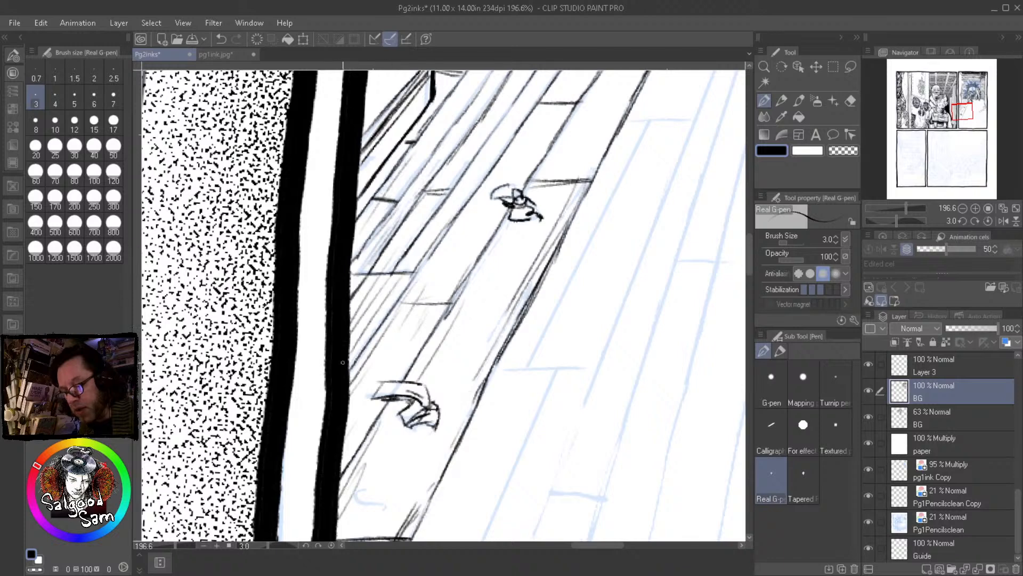
Draw wood-grain strokes on the boards between the scraps and the woman's front boot
left_click_drag(490, 188, 431, 261)
left_click_drag(463, 205, 387, 309)
left_click_drag(508, 133, 458, 203)
left_click_drag(507, 126, 460, 196)
left_click_drag(542, 126, 444, 266)
left_click_drag(478, 205, 433, 272)
mouse_move(484, 210)
left_mouse_down()
mouse_move(451, 250)
mouse_move(458, 288)
left_mouse_up()
left_click_drag(461, 286, 446, 305)
mouse_move(529, 204)
left_mouse_down()
mouse_move(475, 279)
mouse_move(507, 254)
left_mouse_up()
left_click_drag(576, 115, 548, 155)
left_click_drag(586, 98, 573, 118)
left_click_drag(589, 99, 547, 169)
left_click_drag(575, 138, 549, 179)
Continue the wood-grain strokes over the boards beside the door and up to the back wall
left_click_drag(426, 205, 369, 281)
left_click_drag(492, 113, 405, 237)
left_click_drag(469, 100, 392, 200)
mouse_move(407, 162)
left_mouse_down()
mouse_move(350, 236)
mouse_move(361, 205)
left_mouse_up()
left_click_drag(387, 156, 338, 223)
left_click_drag(402, 104, 334, 174)
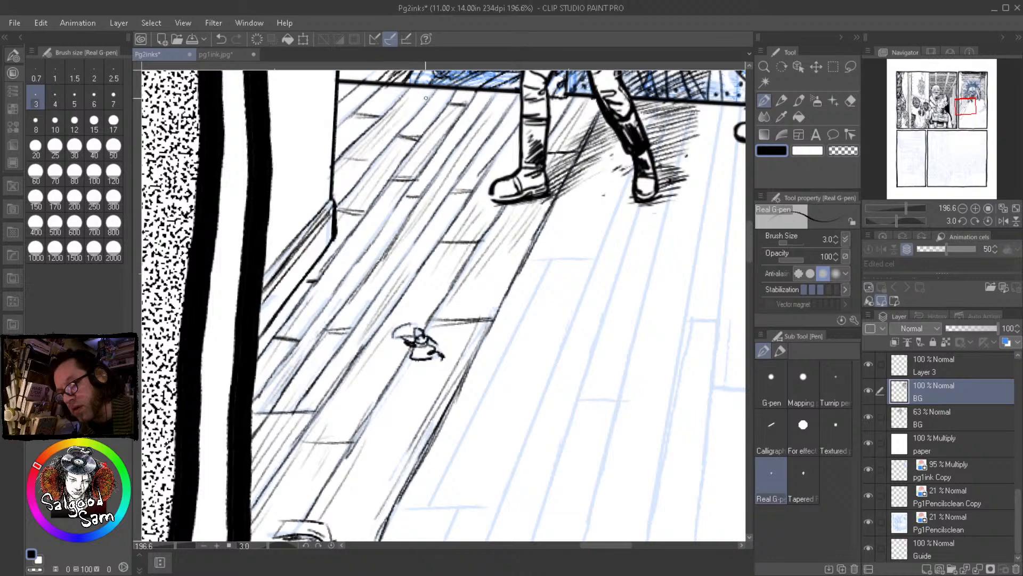
mouse_move(454, 89)
left_mouse_down()
mouse_move(397, 155)
mouse_move(390, 144)
mouse_move(371, 167)
left_mouse_up()
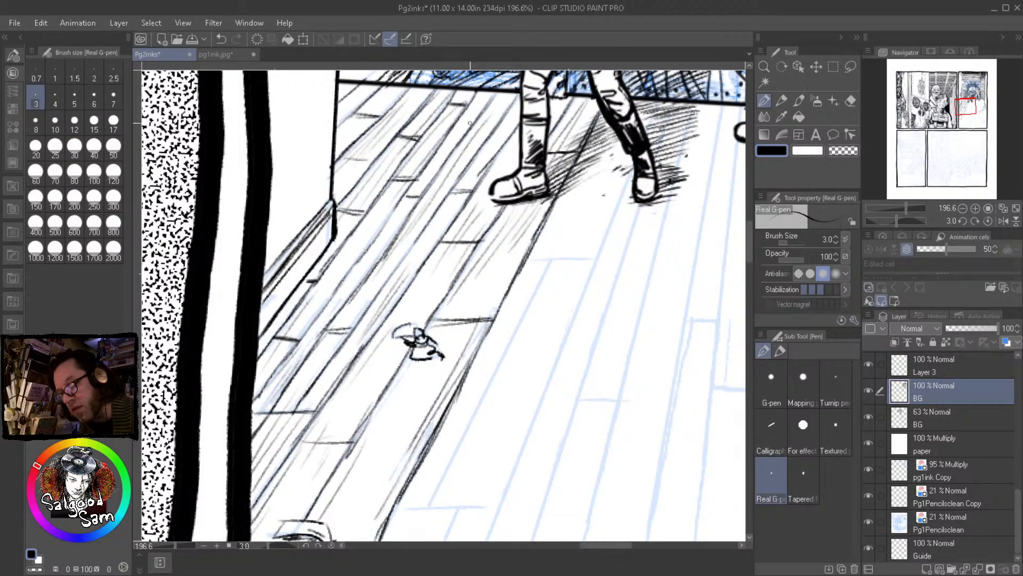
left_click_drag(478, 92, 398, 166)
left_click_drag(456, 87, 388, 183)
left_click_drag(471, 267, 551, 135)
left_click_drag(486, 275, 441, 317)
Ink a thickened seam and a shorter parallel seam from the end joint below the lower scrap to the panel border
mouse_move(435, 399)
left_mouse_down()
mouse_move(440, 257)
mouse_move(383, 356)
left_mouse_up()
left_click_drag(419, 280, 321, 493)
mouse_move(346, 444)
left_mouse_down()
mouse_move(394, 346)
mouse_move(343, 443)
left_mouse_up()
mouse_move(394, 342)
left_mouse_down()
mouse_move(313, 486)
mouse_move(336, 441)
left_mouse_up()
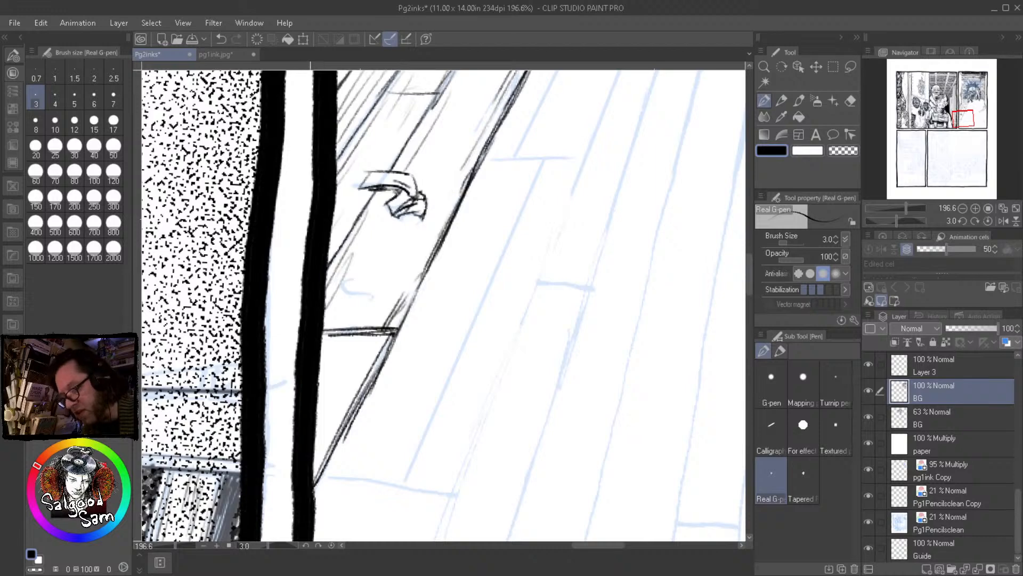
left_click_drag(349, 336, 317, 388)
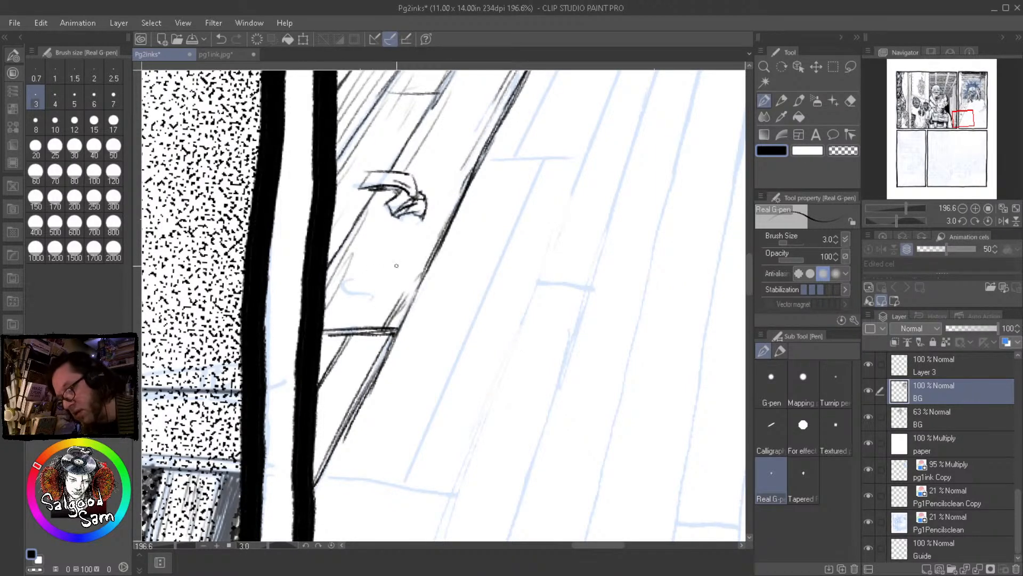
Ink a heavy end joint at the panel's lower corner and start the next long seam beside it
left_click_drag(420, 466, 486, 335)
mouse_move(383, 353)
left_mouse_down()
mouse_move(494, 371)
mouse_move(521, 363)
mouse_move(481, 463)
left_mouse_up()
left_click_drag(516, 367, 482, 461)
left_click_drag(541, 330, 448, 486)
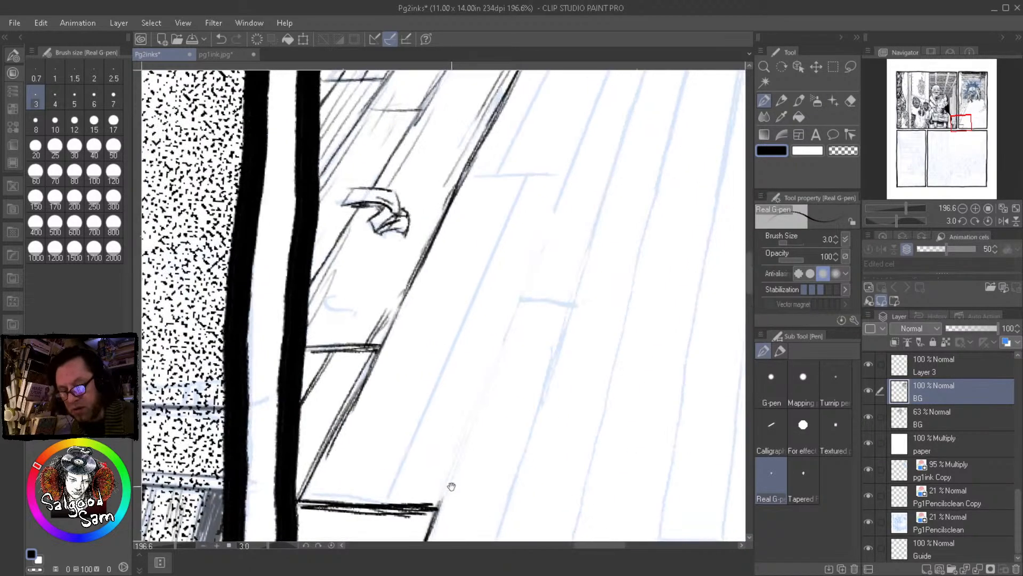
left_click_drag(559, 195, 437, 499)
left_click_drag(464, 431, 435, 517)
Extend the new long seam up the floor to the woman's rear boot with overlapping strokes
scroll(453, 453, "down", 5)
scroll(501, 390, "up", 4)
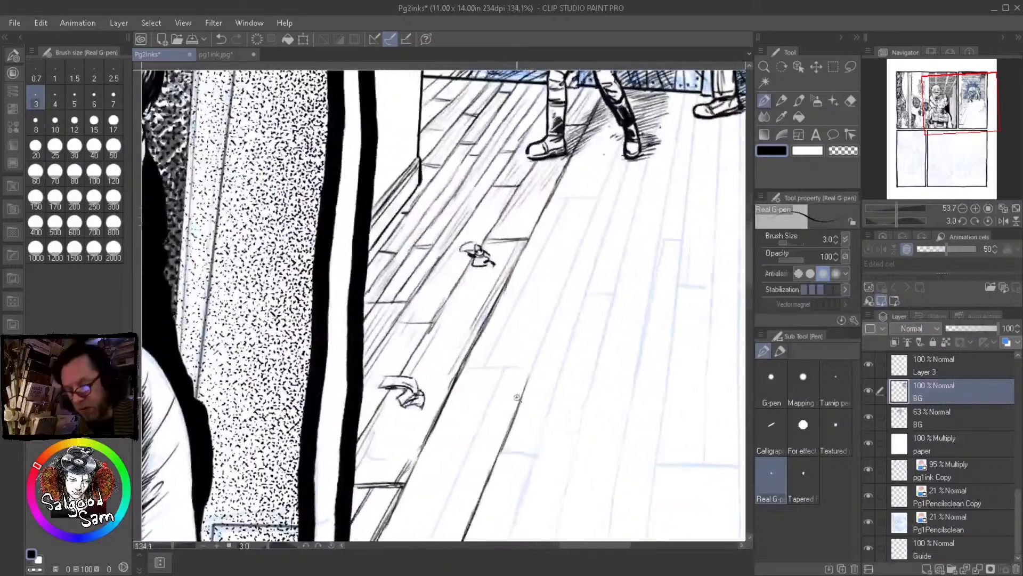
left_click_drag(559, 341, 530, 418)
left_click_drag(546, 358, 521, 434)
left_click_drag(604, 226, 566, 318)
left_click_drag(587, 269, 556, 353)
left_click_drag(580, 288, 550, 357)
left_click_drag(633, 148, 599, 239)
left_click_drag(635, 141, 626, 173)
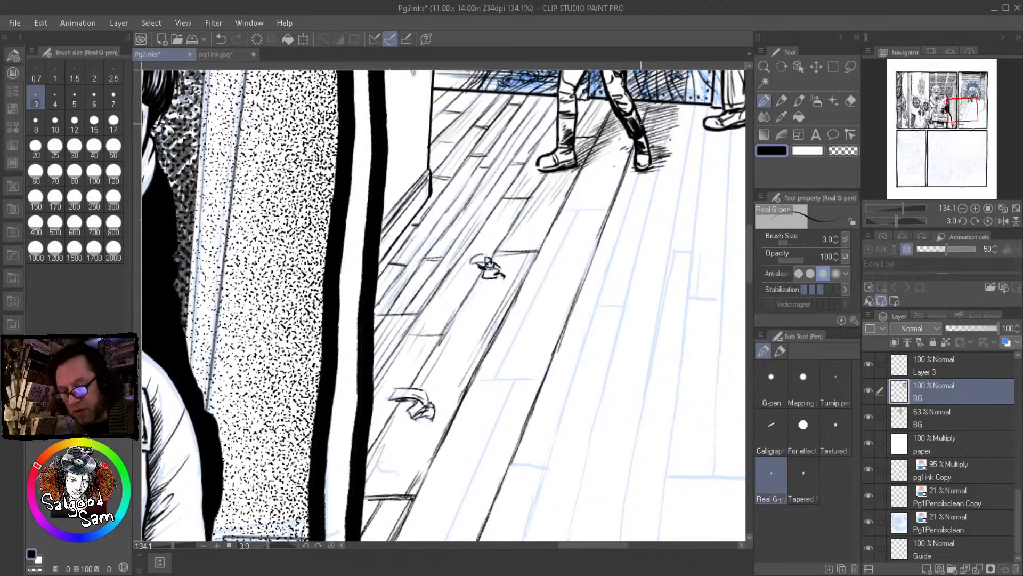
Ink the intermediate seam between the two long seams and add end joints across those boards
mouse_move(560, 214)
left_mouse_down()
mouse_move(606, 211)
mouse_move(571, 230)
mouse_move(516, 333)
mouse_move(509, 369)
left_mouse_up()
mouse_move(522, 333)
left_mouse_down()
mouse_move(498, 382)
mouse_move(485, 375)
mouse_move(543, 382)
mouse_move(535, 277)
mouse_move(486, 385)
left_mouse_up()
left_click_drag(517, 312, 468, 425)
left_click_drag(502, 349, 449, 467)
left_click_drag(475, 417, 442, 480)
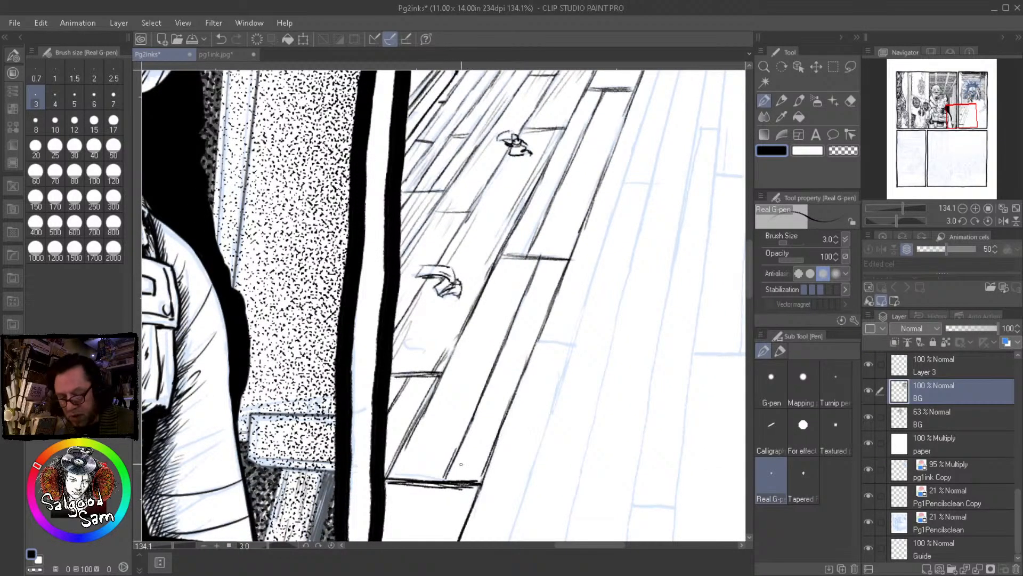
Fill the foreground boards near the panel's lower corner with wood-grain strokes parallel to their seams
left_click_drag(407, 539, 464, 406)
left_click_drag(499, 351, 460, 419)
left_click_drag(475, 368, 450, 417)
left_click_drag(525, 366, 499, 418)
mouse_move(547, 197)
left_mouse_down()
mouse_move(455, 312)
mouse_move(402, 408)
left_mouse_up()
left_click_drag(429, 364, 412, 392)
mouse_move(411, 393)
left_mouse_down()
mouse_move(382, 445)
mouse_move(400, 439)
left_mouse_up()
left_click_drag(461, 327, 419, 412)
left_click_drag(449, 368, 404, 452)
left_click_drag(477, 302, 419, 424)
mouse_move(509, 243)
left_mouse_down()
mouse_move(448, 350)
mouse_move(472, 315)
mouse_move(460, 376)
left_mouse_up()
left_click_drag(494, 330, 462, 408)
left_click_drag(525, 276, 475, 397)
left_click_drag(476, 393, 448, 452)
Add wood-grain strokes to the mid-floor boards, working up to the shadow between the woman's boots
left_click_drag(491, 225, 394, 409)
left_click_drag(439, 340, 406, 406)
left_click_drag(451, 307, 409, 384)
left_click_drag(452, 299, 424, 362)
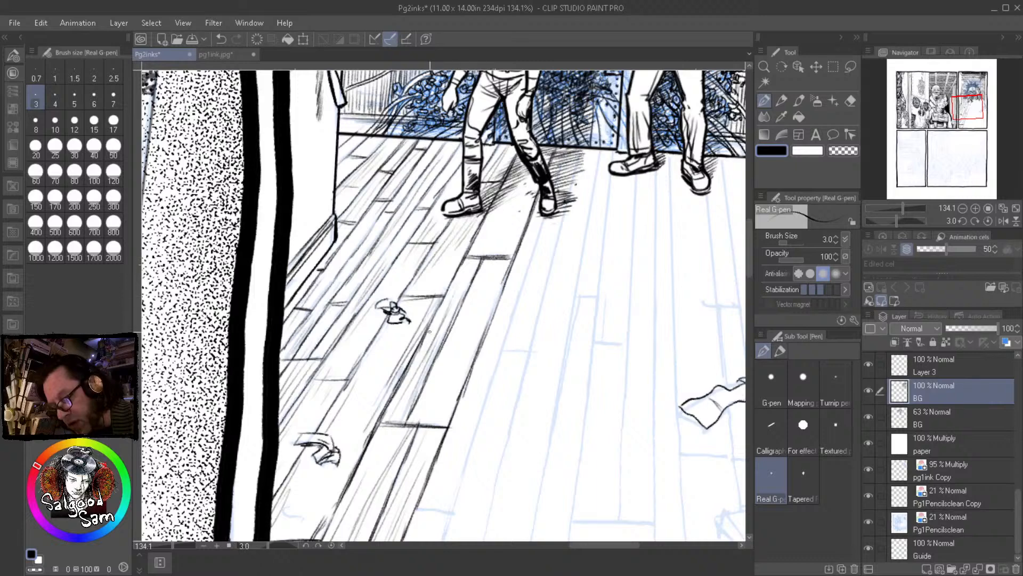
left_click_drag(486, 272, 431, 391)
mouse_move(483, 290)
left_mouse_down()
mouse_move(437, 390)
mouse_move(434, 422)
left_mouse_up()
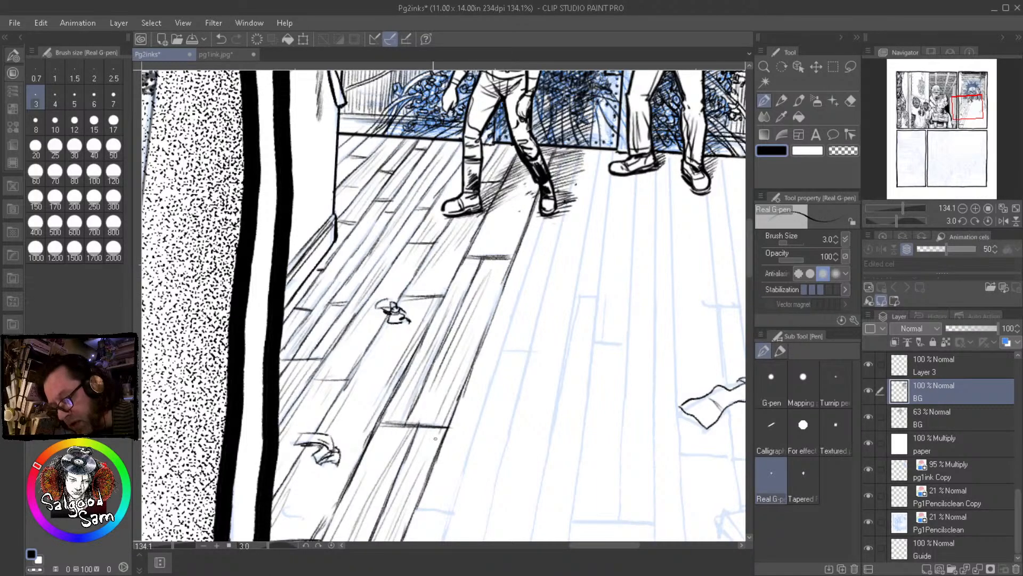
left_click_drag(503, 266, 463, 350)
left_click_drag(500, 204, 470, 256)
left_click_drag(521, 177, 488, 234)
left_click_drag(528, 172, 496, 239)
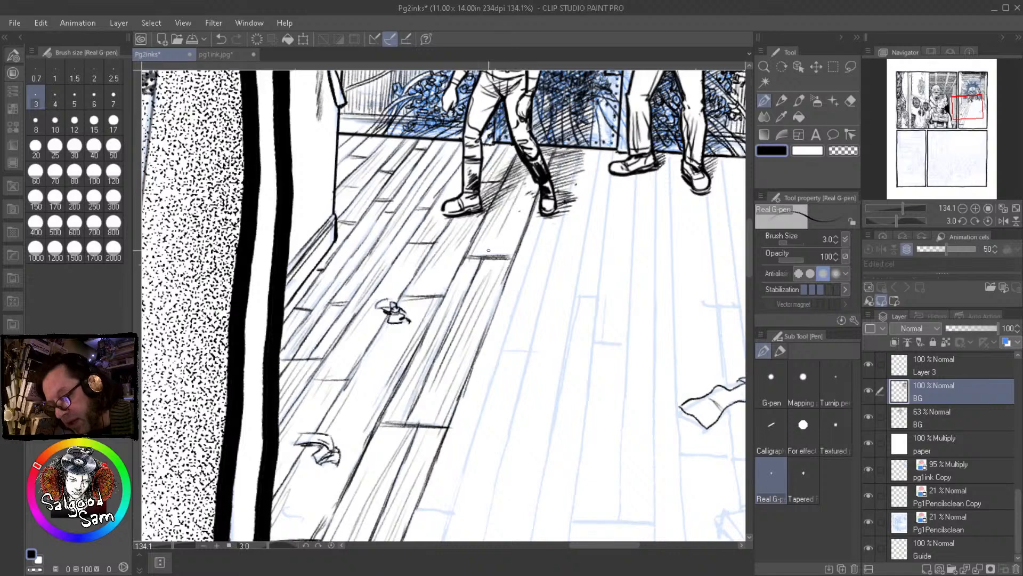
Ink two more long seams from the woman's rear boot and the back wall, with an end joint between them
left_click_drag(566, 149, 528, 261)
left_click_drag(545, 218, 494, 380)
left_click_drag(508, 324, 489, 393)
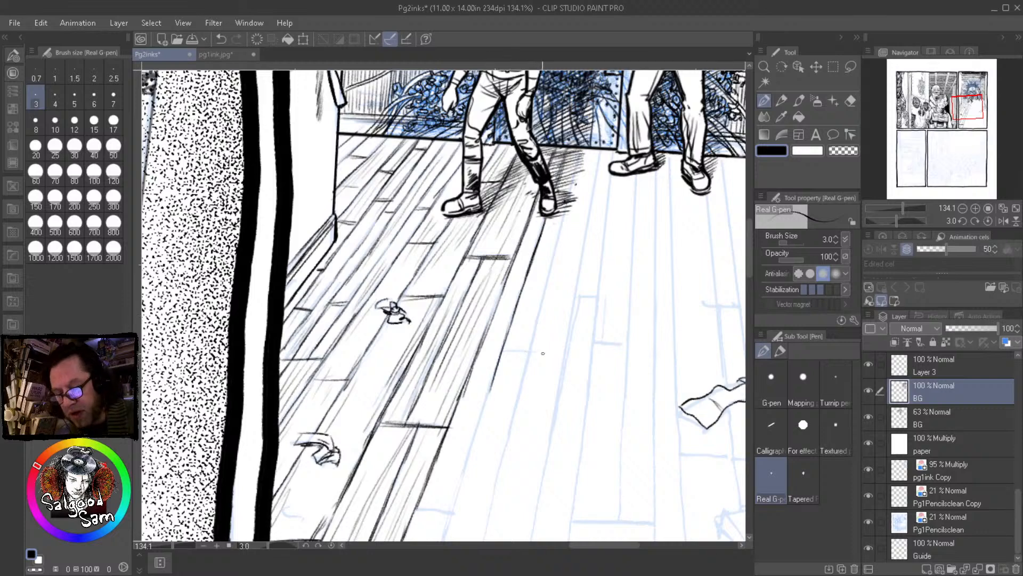
left_click_drag(503, 352, 533, 350)
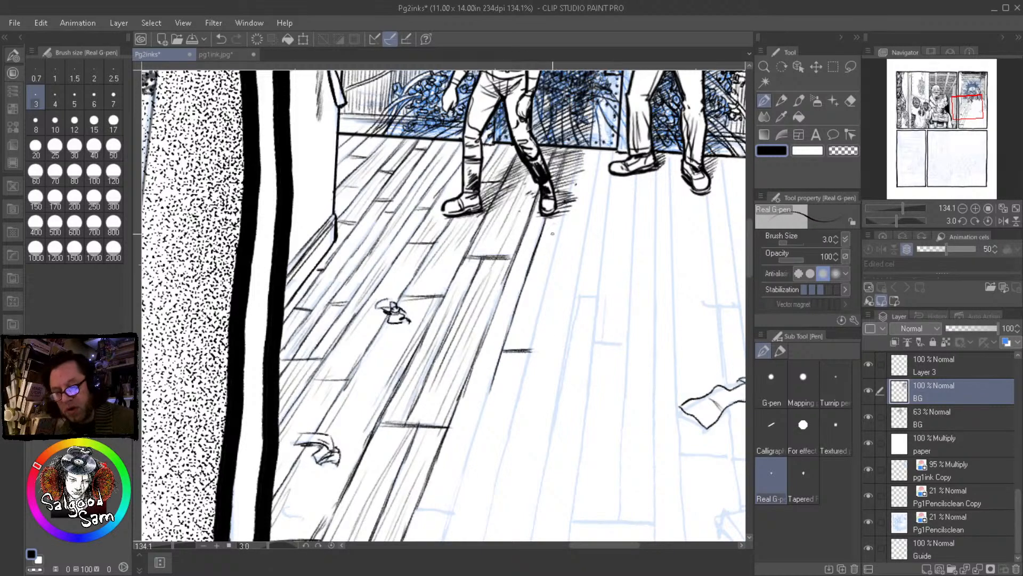
left_click_drag(580, 154, 521, 392)
left_click_drag(529, 350, 515, 413)
Extend the seam from the woman's rear boot to the lower panel border and add an end joint beside it
left_click_drag(498, 482, 556, 369)
left_click_drag(550, 268, 490, 468)
mouse_move(508, 407)
left_mouse_down()
mouse_move(489, 467)
mouse_move(507, 383)
mouse_move(498, 423)
left_mouse_up()
left_click_drag(514, 368, 485, 458)
left_click_drag(498, 423, 462, 524)
left_click_drag(490, 454, 468, 519)
left_click_drag(525, 314, 507, 381)
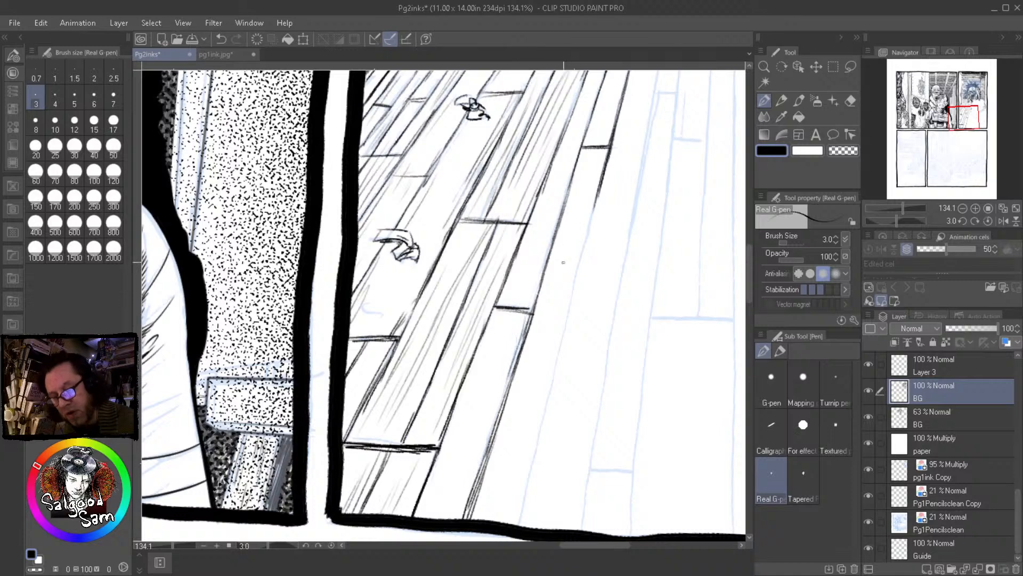
Extend the neighbouring seam to the lower panel border with overlapping strokes and add an end joint across its board
left_click_drag(599, 191, 576, 296)
left_click_drag(586, 244, 549, 392)
left_click_drag(562, 345, 532, 462)
left_click_drag(549, 397, 527, 490)
left_click_drag(544, 425, 519, 520)
left_click_drag(536, 468, 516, 533)
left_click_drag(524, 495, 516, 527)
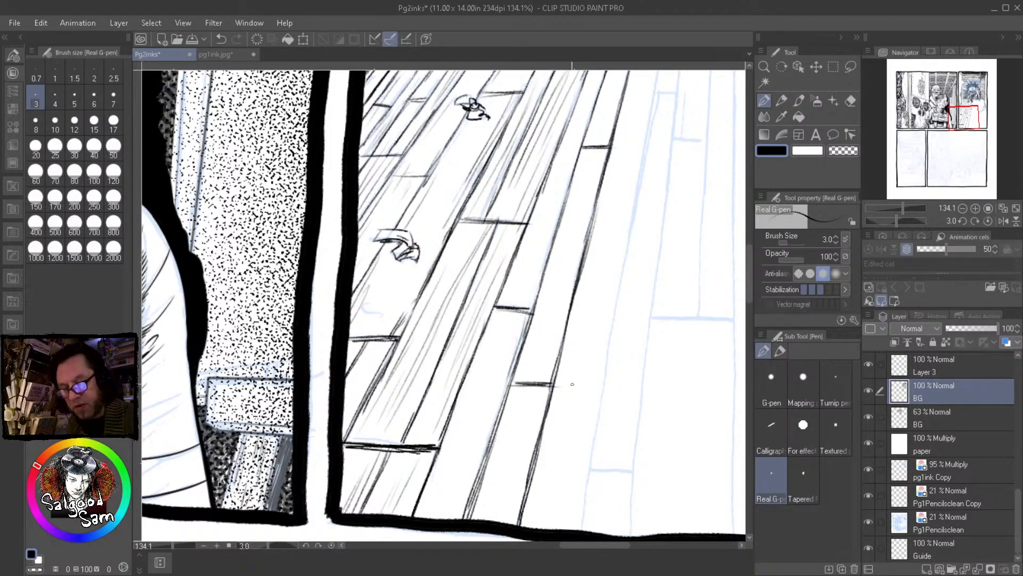
Ink the next long floor seam from the back wall beside the woman's rear boot, with end joints along it
left_click_drag(605, 196, 521, 387)
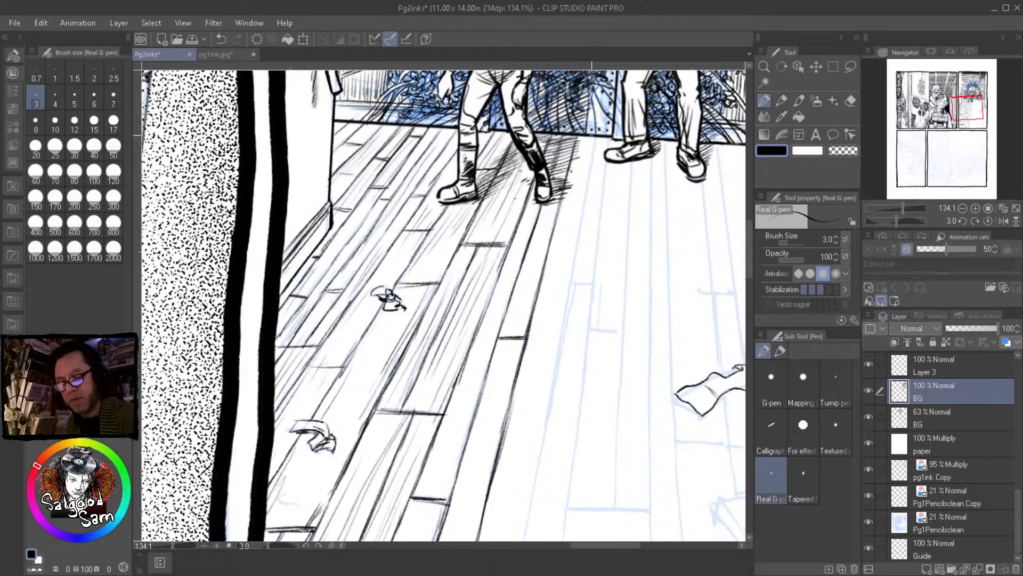
left_click_drag(594, 138, 587, 184)
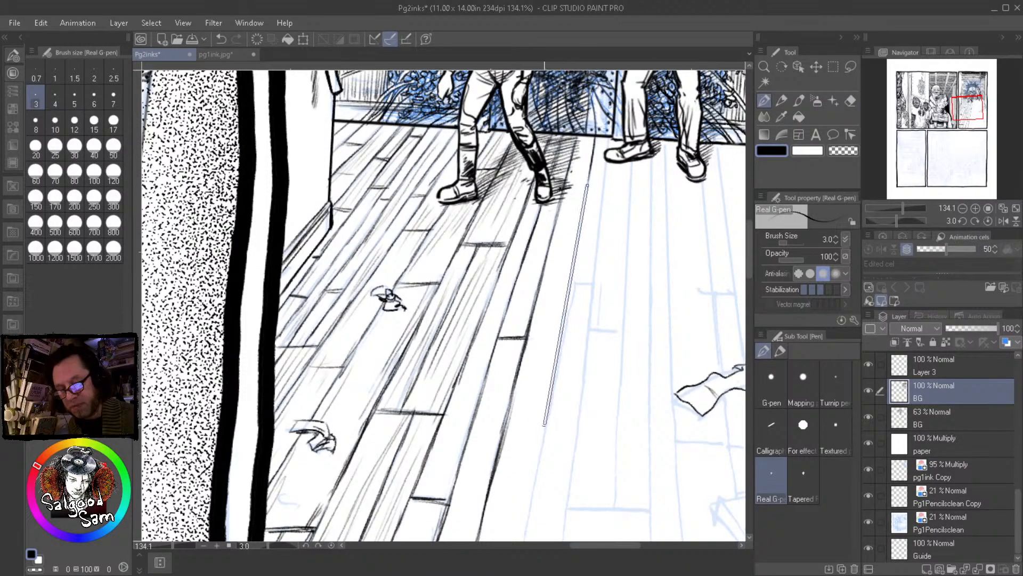
left_click_drag(587, 181, 558, 347)
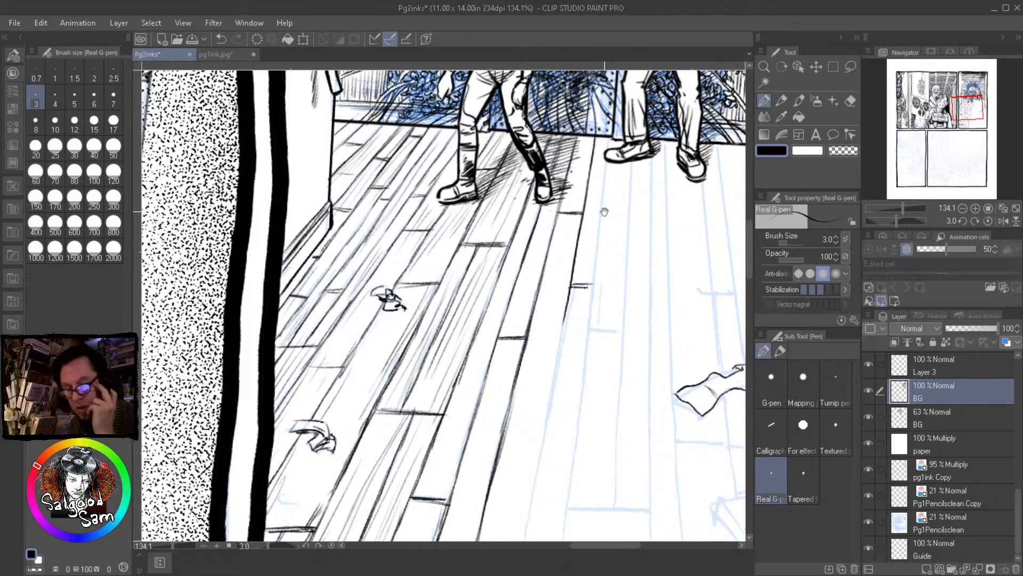
mouse_move(574, 367)
left_mouse_down()
mouse_move(592, 258)
mouse_move(591, 275)
left_mouse_up()
left_click_drag(584, 216, 569, 285)
left_click_drag(589, 195, 569, 296)
left_click_drag(578, 260, 563, 331)
Extend that seam to the lower panel border with overlapping strokes and add an end joint near the border
scroll(539, 373, "down", 4)
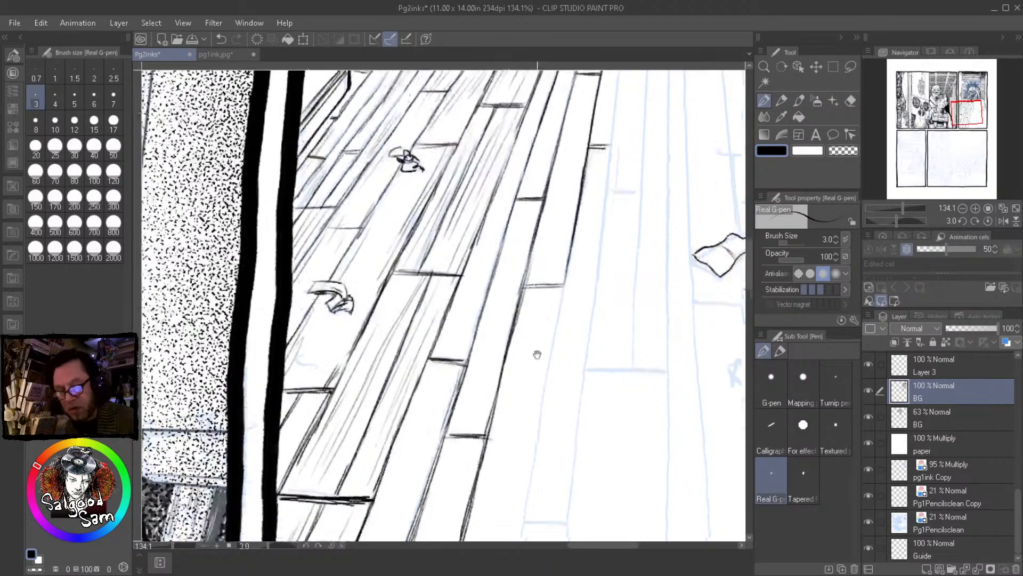
mouse_move(562, 202)
left_mouse_down()
mouse_move(551, 252)
mouse_move(564, 190)
mouse_move(542, 298)
left_mouse_up()
left_click_drag(559, 226, 543, 309)
left_click_drag(551, 264, 534, 354)
left_click_drag(544, 308, 529, 384)
left_click_drag(537, 341, 524, 427)
left_click_drag(531, 380, 512, 488)
left_click_drag(524, 427, 510, 508)
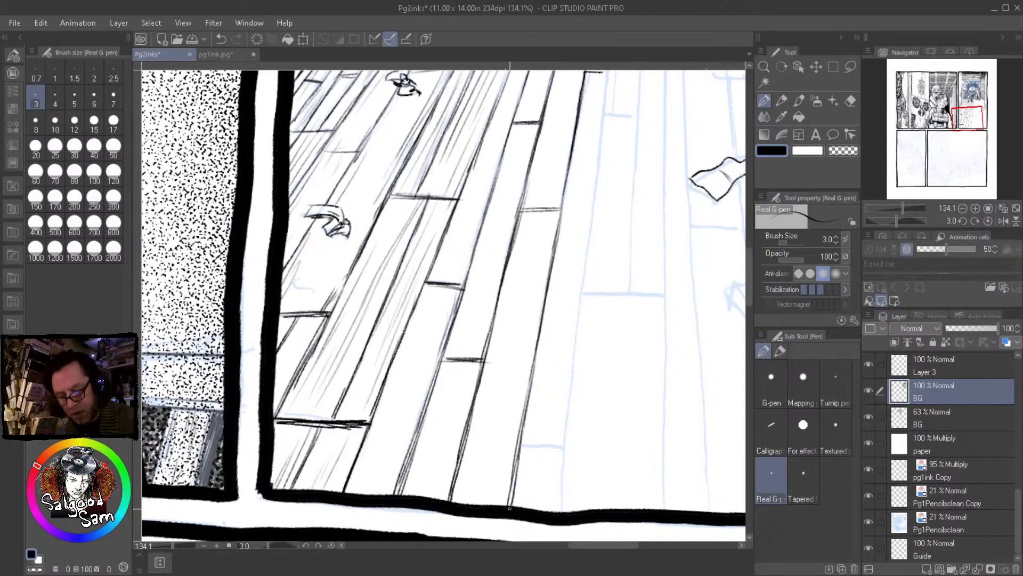
left_click_drag(550, 446, 569, 444)
left_click_drag(519, 446, 574, 443)
Ink the seam running down from the second figure's front boot and add an end joint across the board beside it
scroll(591, 274, "up", 5)
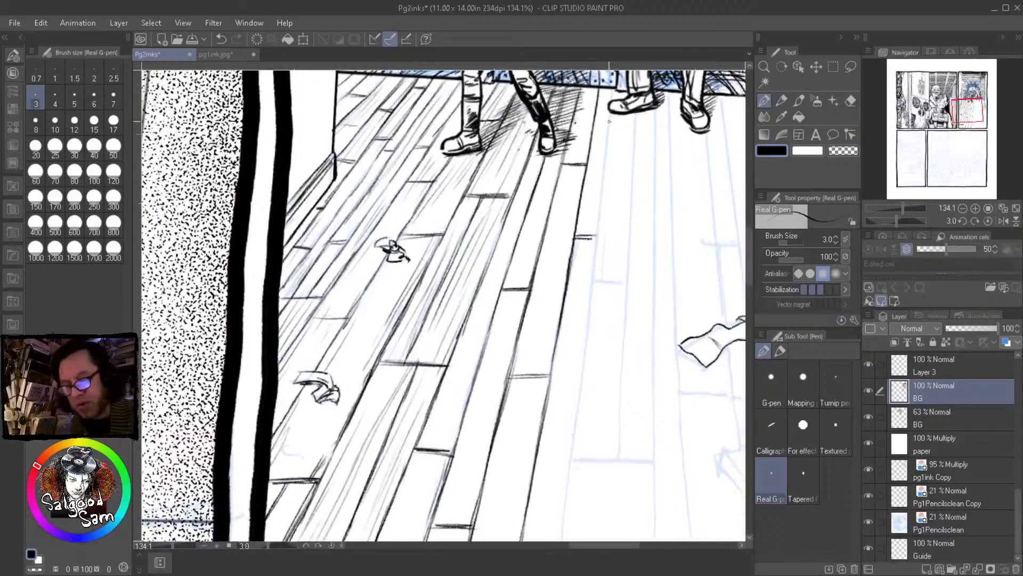
left_click_drag(612, 110, 596, 226)
left_click_drag(608, 164, 590, 285)
left_click_drag(598, 223, 588, 299)
mouse_move(595, 248)
left_mouse_down()
mouse_move(588, 323)
mouse_move(582, 155)
left_mouse_up()
left_click_drag(578, 224, 561, 376)
left_click_drag(574, 296, 554, 445)
left_click_drag(563, 377, 553, 442)
left_click_drag(566, 378, 641, 380)
left_click_drag(579, 447, 572, 361)
Extend the seam from the second figure's front boot down towards the lower panel border with overlapping strokes
left_click_drag(552, 326, 544, 403)
left_click_drag(552, 332, 541, 435)
mouse_move(546, 380)
left_mouse_down()
mouse_move(537, 468)
mouse_move(551, 352)
mouse_move(533, 511)
left_mouse_up()
left_click_drag(551, 343, 536, 437)
left_click_drag(548, 364, 535, 485)
left_click_drag(538, 417, 525, 493)
left_click_drag(535, 453, 524, 511)
left_click_drag(543, 394, 523, 507)
left_click_drag(549, 350, 534, 427)
left_click_drag(551, 333, 540, 396)
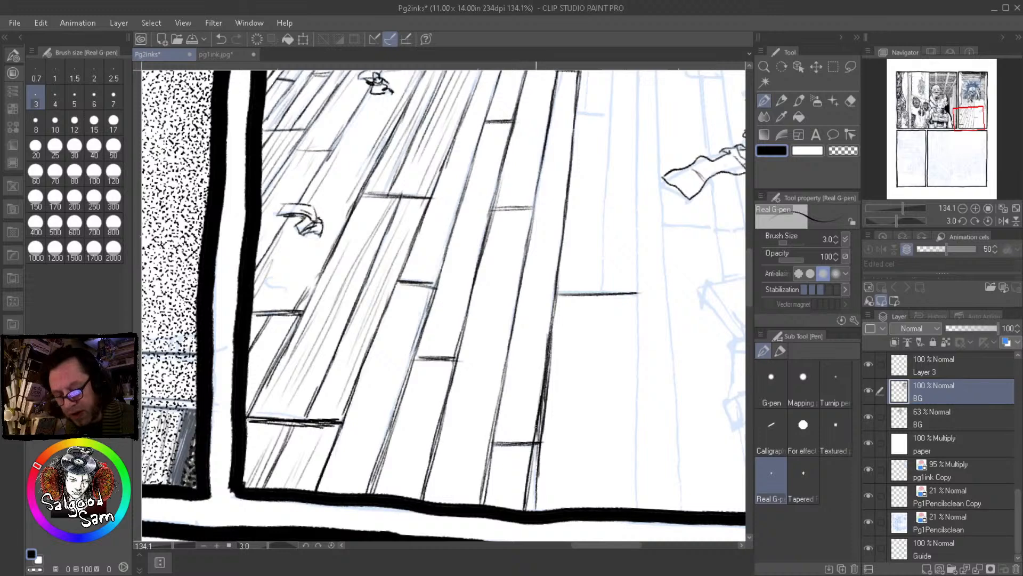
Rework the lower stretch of that seam with finer strokes ending at the lower panel border
left_click_drag(551, 338, 544, 408)
left_click_drag(550, 368, 534, 462)
left_click_drag(545, 407, 535, 511)
left_click_drag(554, 322, 542, 402)
left_click_drag(550, 367, 538, 476)
left_click_drag(542, 419, 534, 511)
left_click_drag(540, 462, 534, 510)
left_click_drag(546, 403, 536, 493)
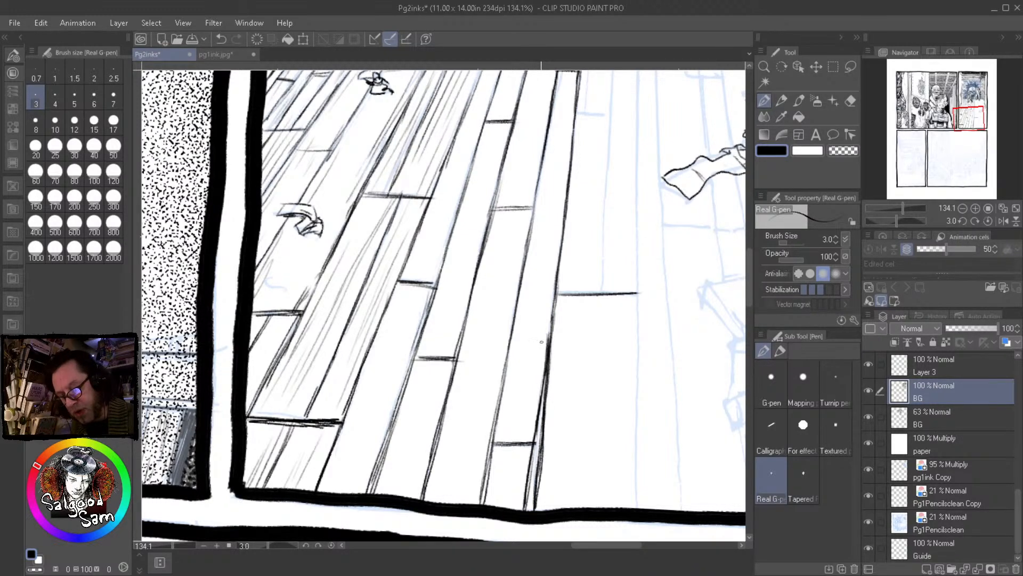
Clean up the stray strokes beside the seam's lower end and tidy the end joint that meets it
mouse_move(543, 383)
left_mouse_down()
mouse_move(546, 340)
mouse_move(525, 500)
left_mouse_up()
left_click_drag(533, 459, 525, 511)
left_click_drag(527, 444, 537, 443)
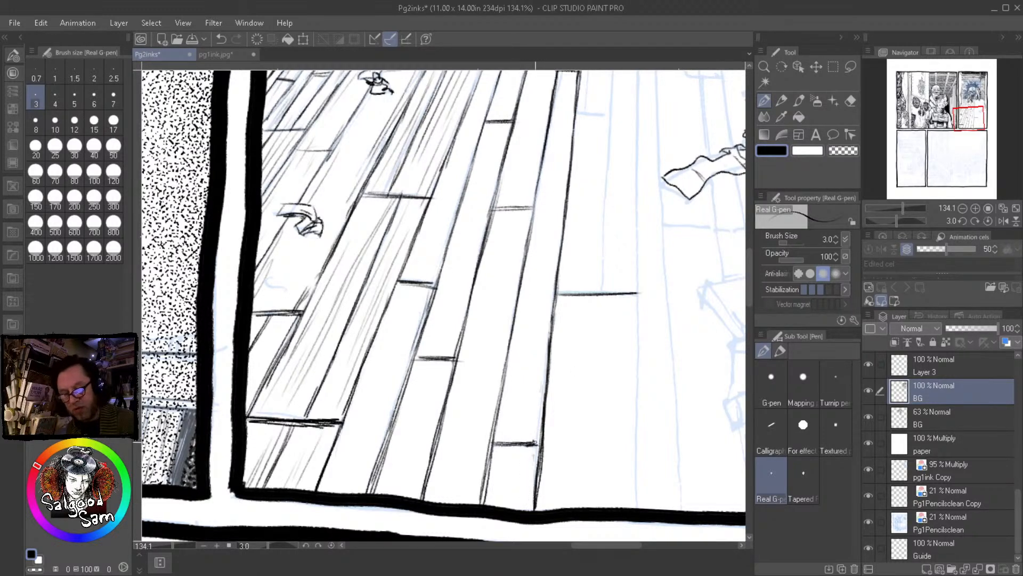
Ink the neighbouring seam from the free end of the wide end joint towards the lower panel border
mouse_move(641, 293)
left_mouse_down()
mouse_move(573, 268)
mouse_move(576, 303)
left_mouse_up()
left_click_drag(578, 269, 577, 394)
left_click_drag(575, 359, 578, 471)
left_click_drag(577, 405, 579, 480)
Ink the upper part of that seam from the second figure's feet down to the wide end joint
scroll(567, 307, "up", 5)
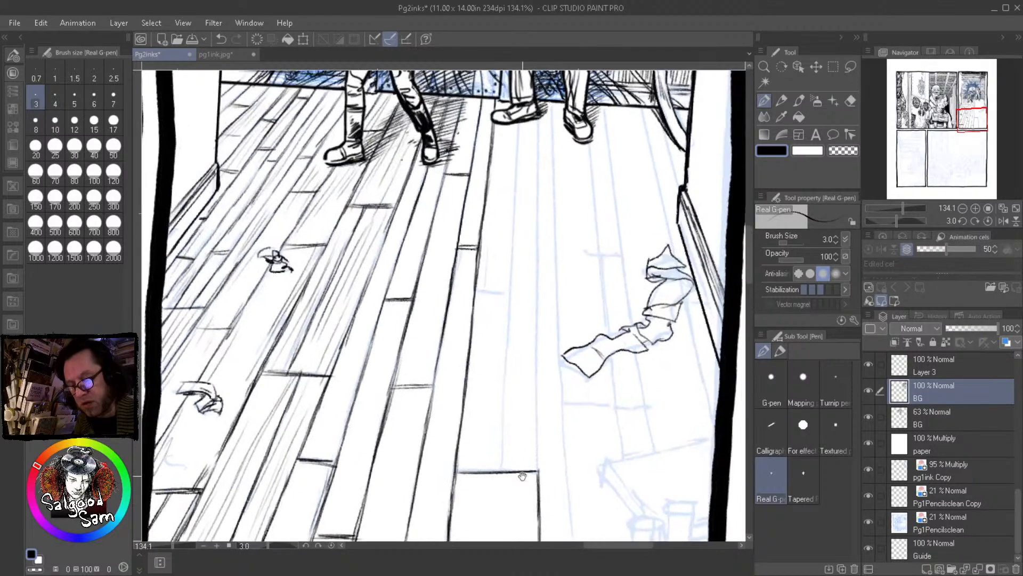
left_click_drag(538, 123, 539, 185)
left_click_drag(537, 146, 538, 238)
left_click_drag(538, 182, 538, 295)
left_click_drag(538, 233, 538, 304)
left_click_drag(537, 269, 538, 355)
left_click_drag(537, 289, 538, 473)
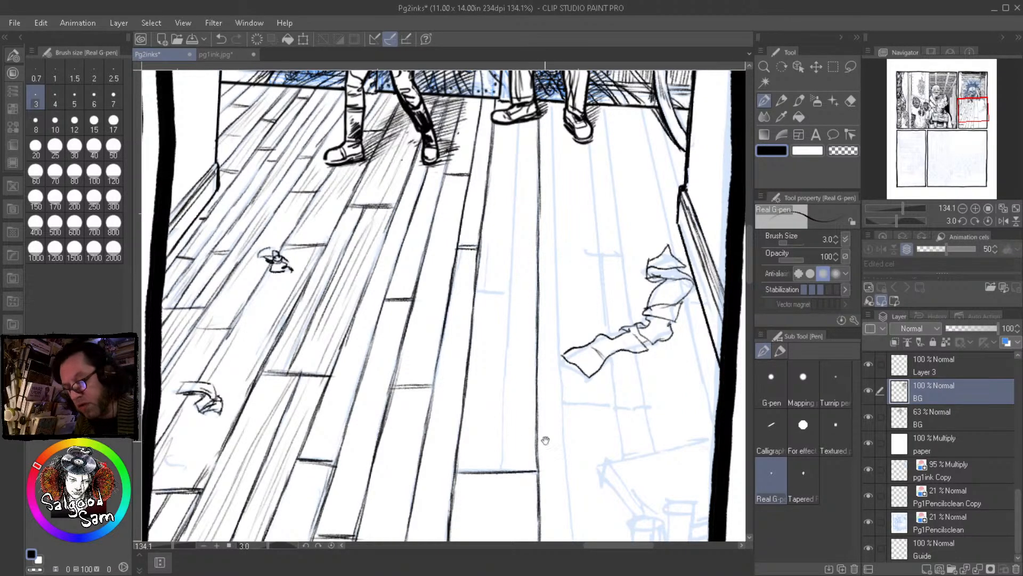
Rotate the canvas and ink the seam dividing the wide board up to the second figure's front boot, with end joints
mouse_move(602, 406)
left_mouse_down()
mouse_move(589, 425)
mouse_move(506, 437)
mouse_move(329, 423)
mouse_move(376, 403)
left_mouse_up()
left_click_drag(323, 422, 443, 371)
left_click_drag(361, 406, 542, 336)
left_click_drag(438, 377, 638, 292)
left_click_drag(554, 332, 614, 303)
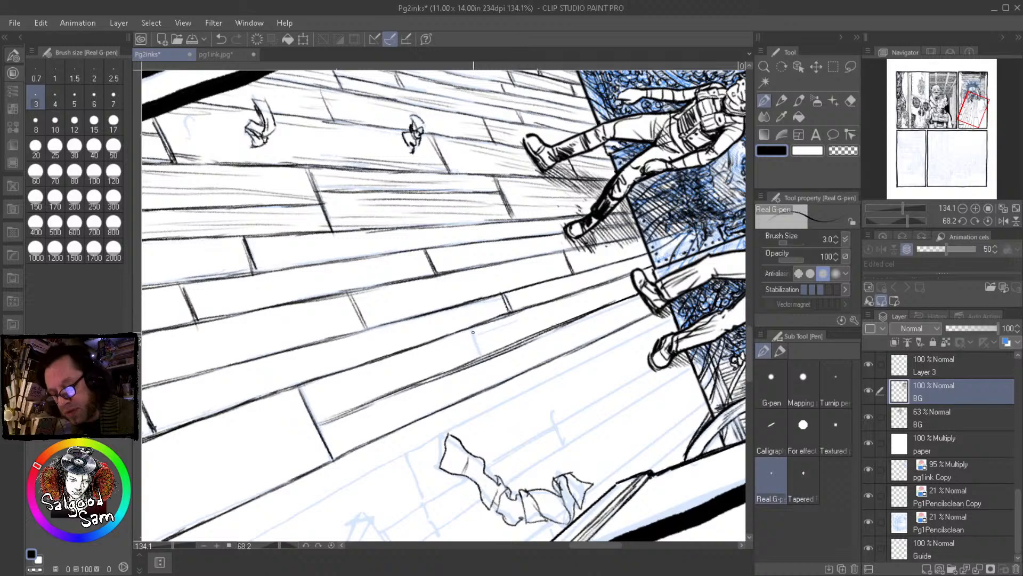
mouse_move(441, 382)
left_mouse_down()
mouse_move(593, 315)
mouse_move(586, 320)
left_mouse_up()
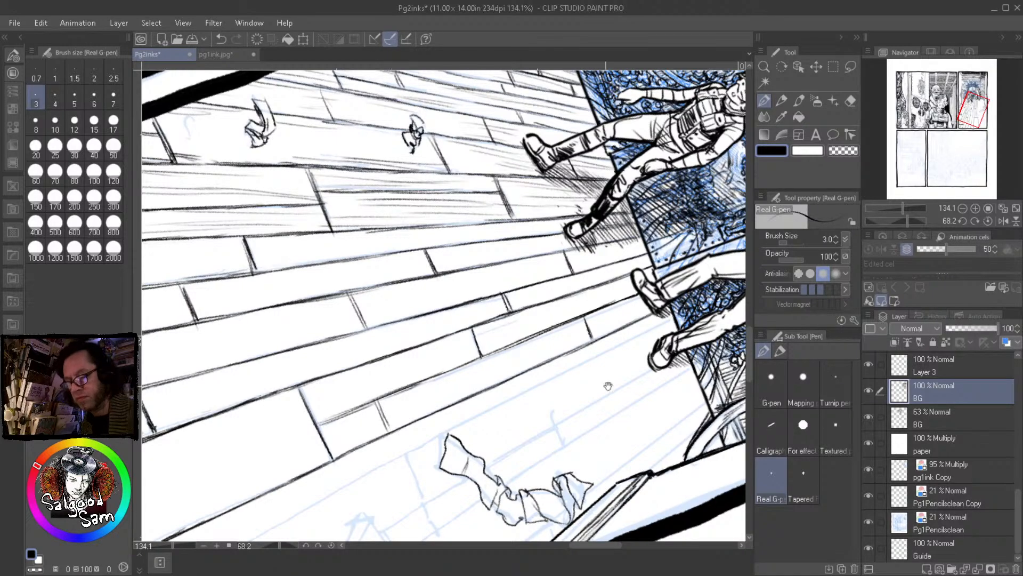
Ink the next long seam from the second figure's boots past the tip of the curled scrap
scroll(577, 396, "down", 5)
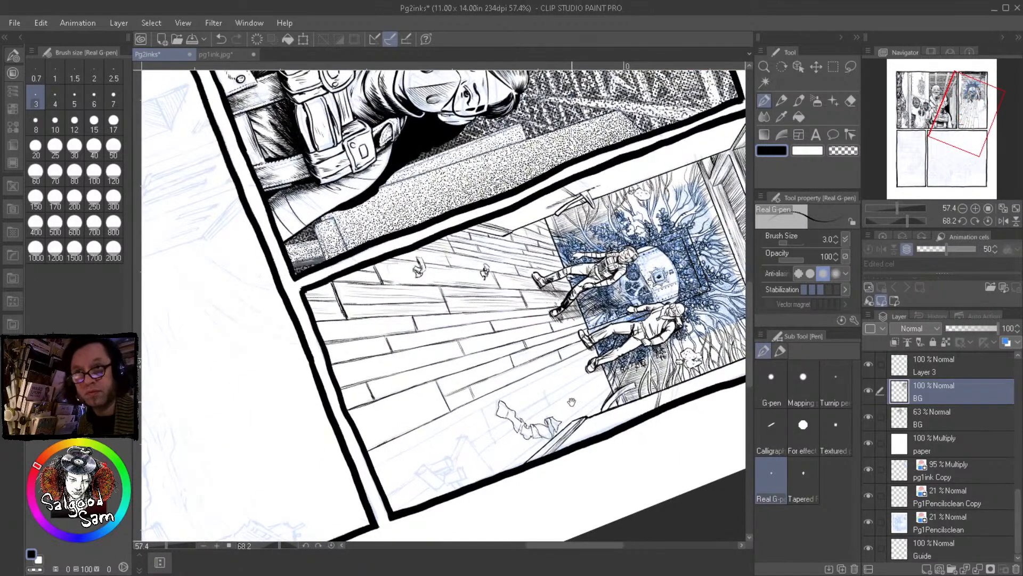
scroll(544, 393, "up", 3)
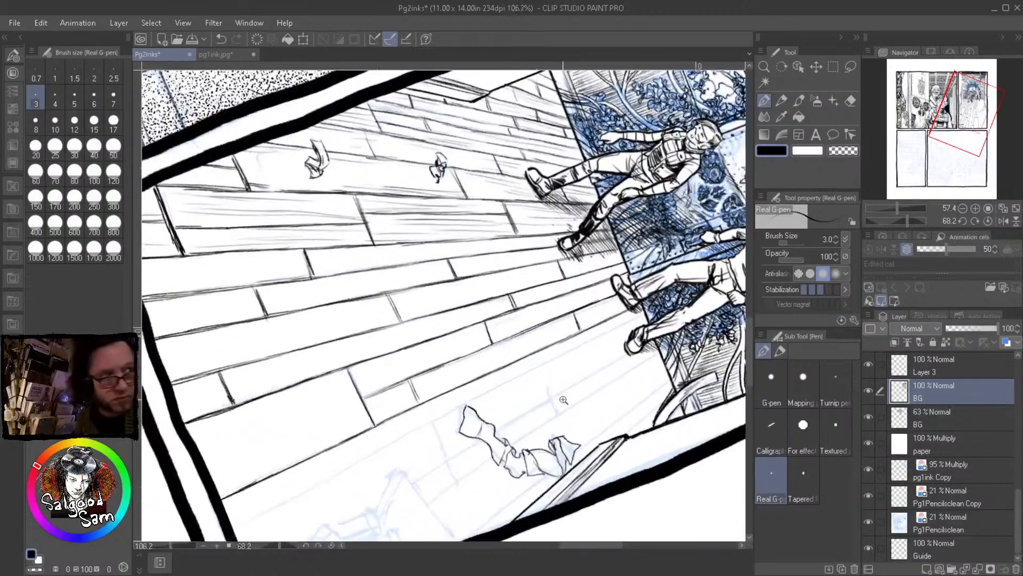
scroll(582, 408, "up", 3)
scroll(583, 408, "down", 1)
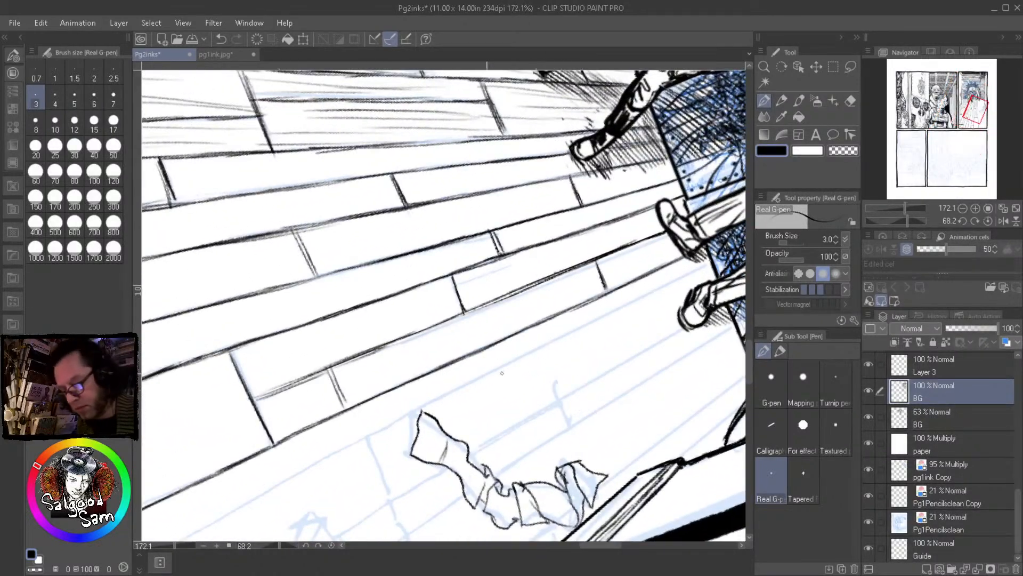
left_click_drag(336, 450, 639, 296)
left_click_drag(581, 324, 712, 264)
left_click_drag(599, 318, 706, 267)
left_click_drag(309, 455, 556, 342)
left_click_drag(292, 502, 502, 389)
left_click_drag(375, 454, 645, 308)
mouse_move(598, 333)
left_mouse_down()
mouse_move(433, 421)
mouse_move(701, 282)
mouse_move(570, 348)
left_mouse_up()
Extend the seam past the scrap to the lower panel border and undo the last overlapping strokes
mouse_move(467, 405)
left_mouse_down()
mouse_move(313, 485)
mouse_move(367, 454)
left_mouse_up()
left_click_drag(293, 499, 496, 392)
left_click_drag(400, 438, 408, 427)
key("ctrl+z")
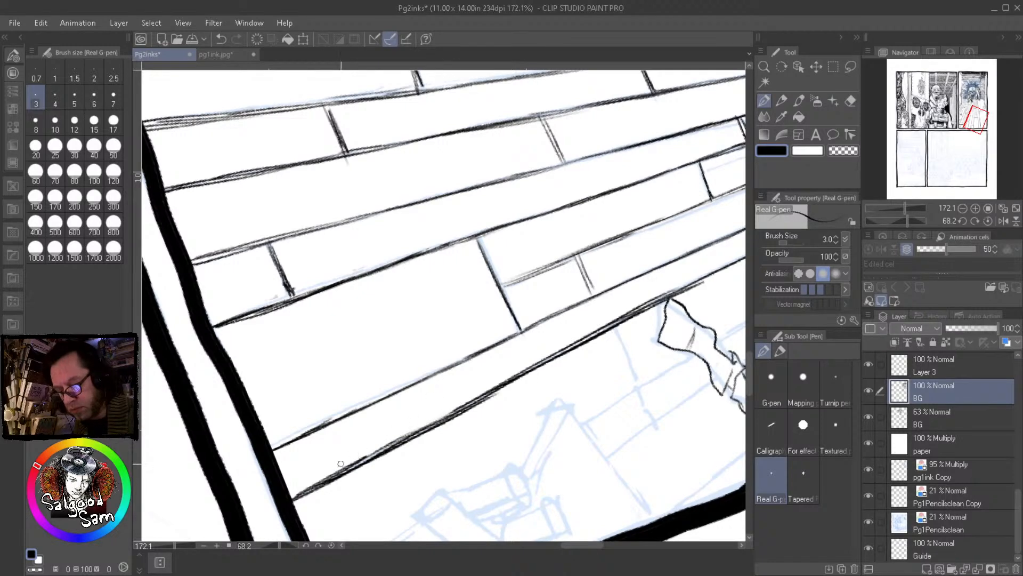
key("ctrl+z")
key("ctrl+z")
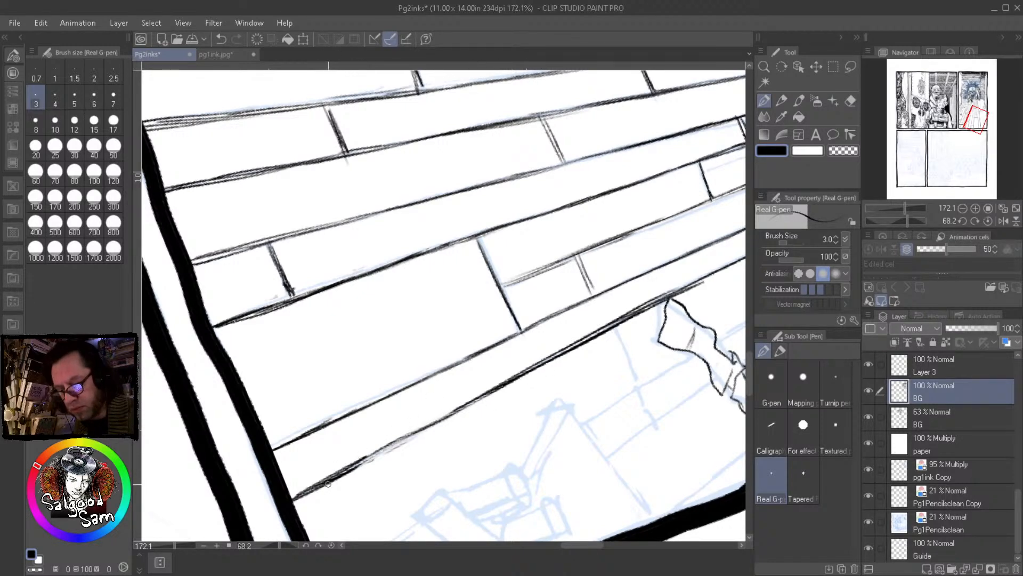
Retrace the seam beside the curled scrap's tip with overlapping strokes
left_click_drag(525, 401, 393, 469)
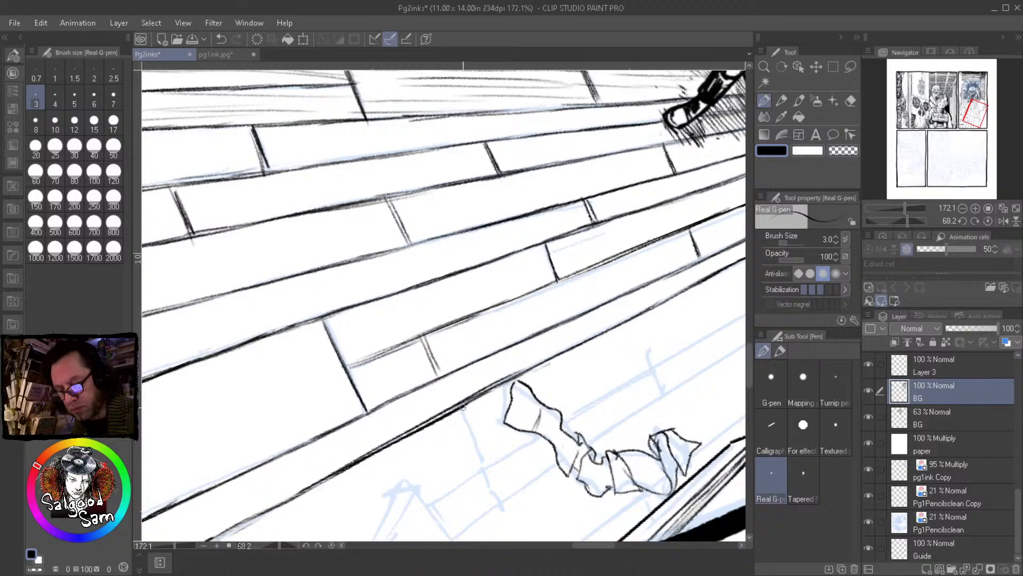
left_click_drag(462, 400, 543, 361)
left_click_drag(383, 437, 532, 359)
left_click_drag(458, 401, 522, 368)
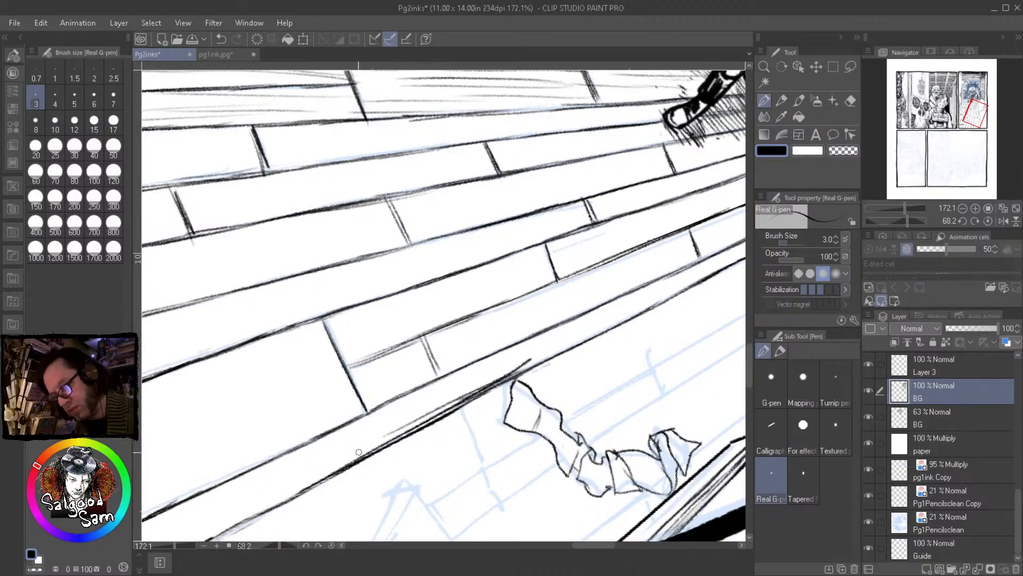
Add end joints across the board above the curled scrap and a long grain line between two of them
mouse_move(613, 385)
left_mouse_down()
mouse_move(586, 348)
mouse_move(480, 383)
left_mouse_up()
left_click_drag(527, 305, 523, 287)
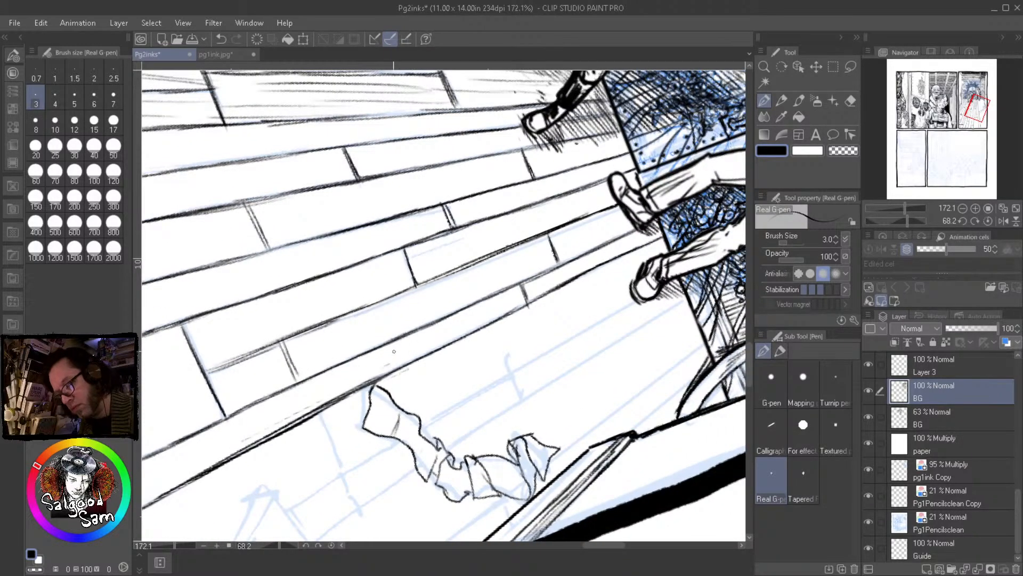
left_click_drag(176, 468, 337, 407)
left_click_drag(285, 453, 270, 414)
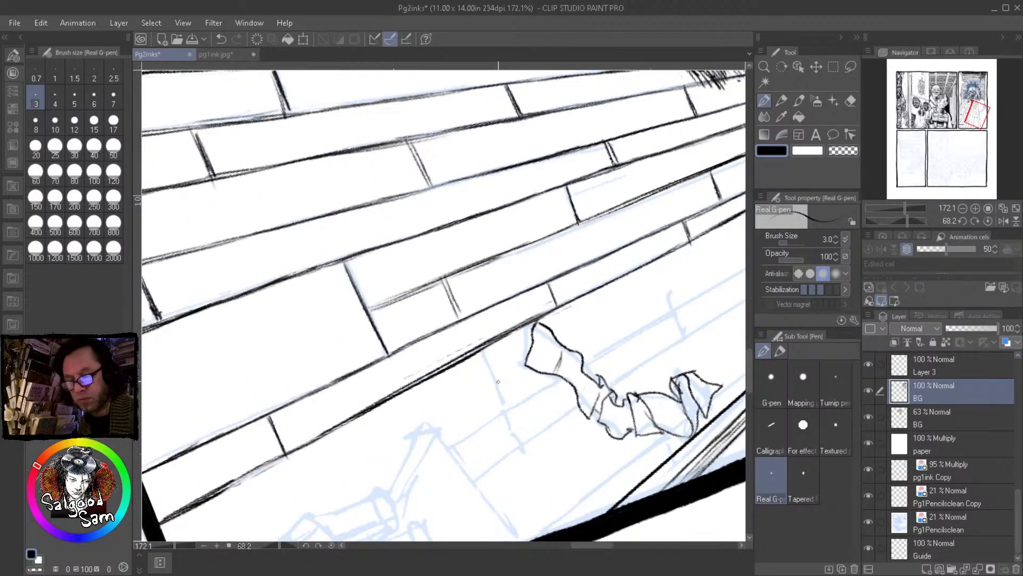
left_click_drag(314, 419, 534, 302)
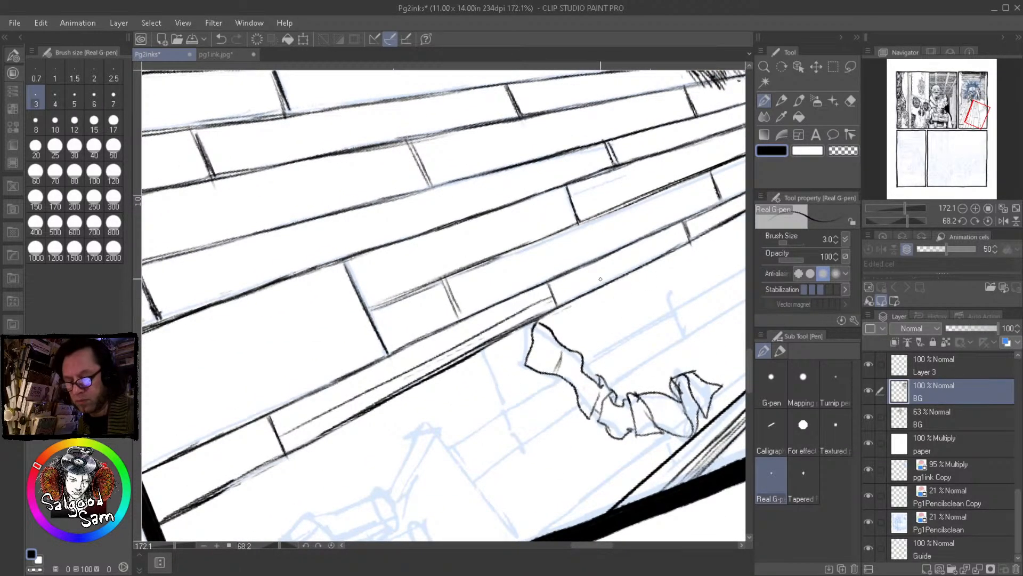
Ink an end joint across the boards below the curled scrap and a short seam leading from the scrap
left_click_drag(524, 393, 385, 423)
left_click_drag(342, 382, 386, 473)
mouse_move(409, 421)
left_mouse_down()
mouse_move(308, 480)
mouse_move(421, 403)
mouse_move(310, 479)
left_mouse_up()
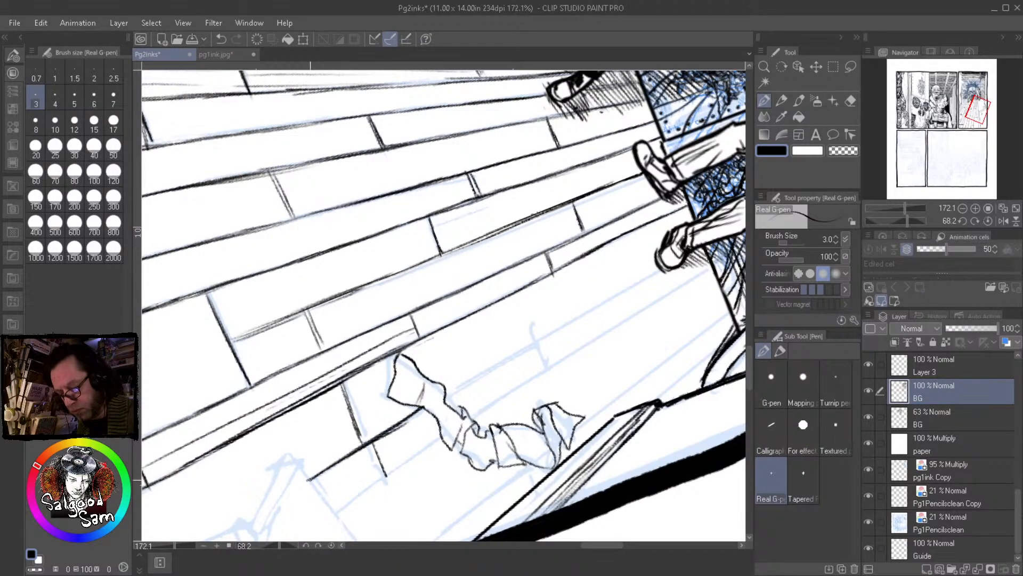
key("ctrl+z")
key("ctrl+z")
Continue the seam from the curled scrap up to the second figure's rear boot, with an end joint beside it
left_click_drag(446, 393, 557, 329)
left_click_drag(473, 375, 609, 295)
mouse_move(553, 328)
left_mouse_down()
mouse_move(657, 264)
mouse_move(616, 289)
left_mouse_up()
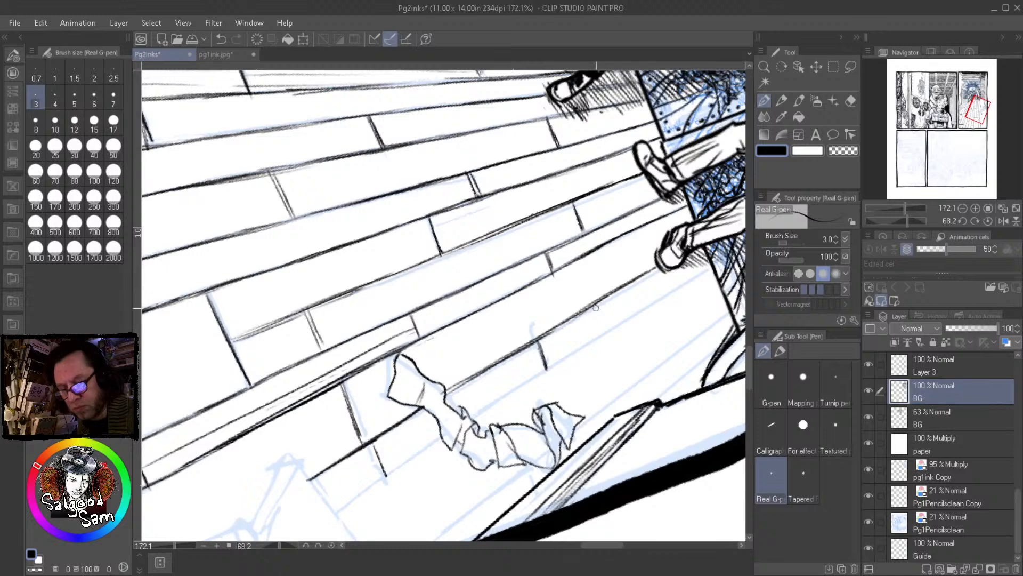
Ink the neighbouring seam on both sides of the curled scrap, running up to the back wall
mouse_move(348, 504)
left_mouse_down()
mouse_move(443, 438)
mouse_move(357, 495)
left_mouse_up()
left_click_drag(441, 437, 345, 503)
left_click_drag(474, 416, 566, 357)
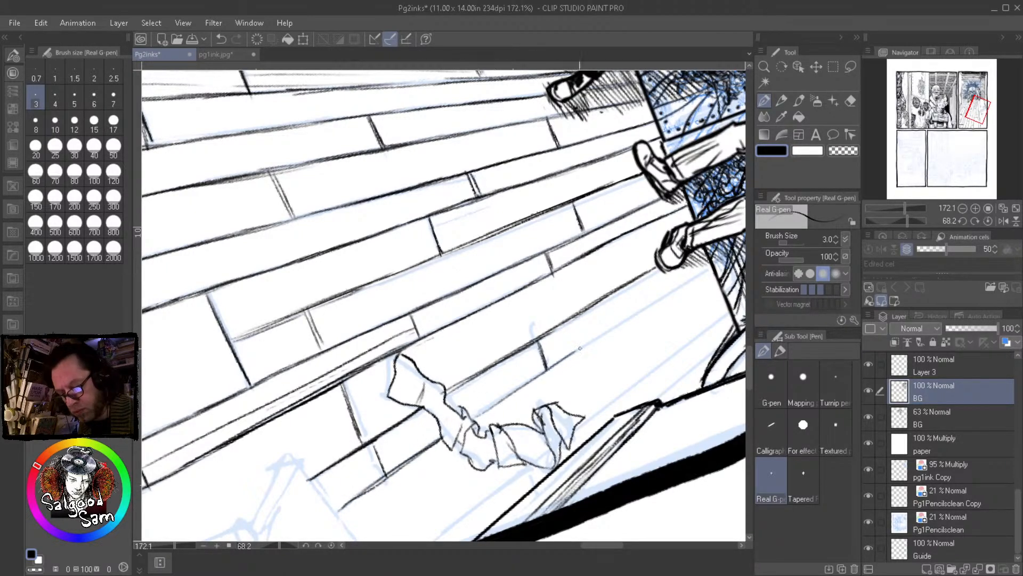
left_click_drag(475, 413, 672, 285)
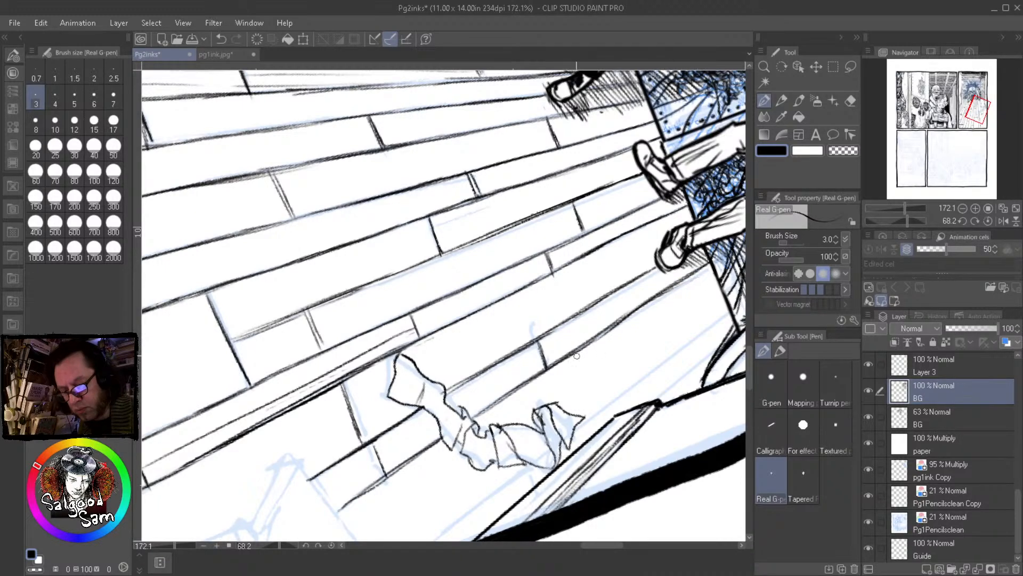
Ink the last long seam from the back wall, behind the curled scrap, to the side panel border
mouse_move(627, 347)
left_mouse_down()
mouse_move(613, 285)
mouse_move(599, 281)
left_mouse_up()
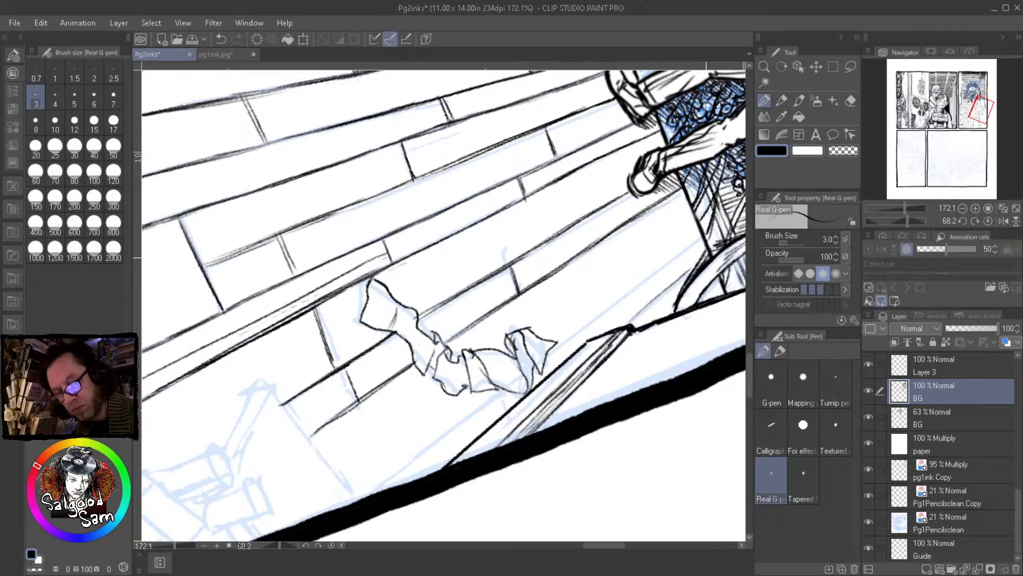
left_click_drag(702, 239, 546, 357)
left_click_drag(625, 296, 551, 354)
left_click_drag(510, 388, 374, 488)
left_click_drag(449, 429, 361, 498)
left_click_drag(502, 389, 361, 497)
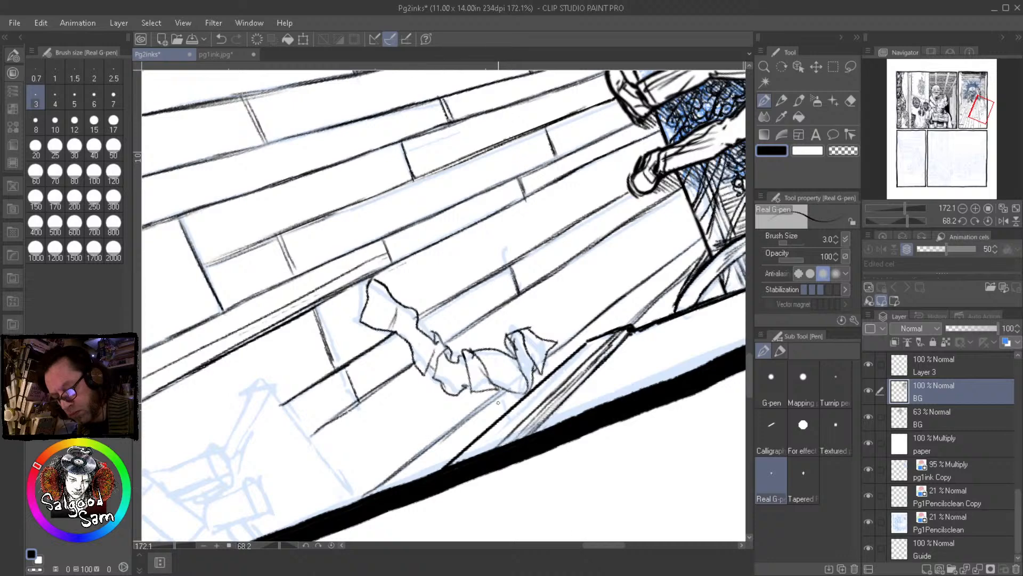
Add end joints across the boards next to the baseboard, above and below the curled scrap
left_click_drag(645, 282, 650, 303)
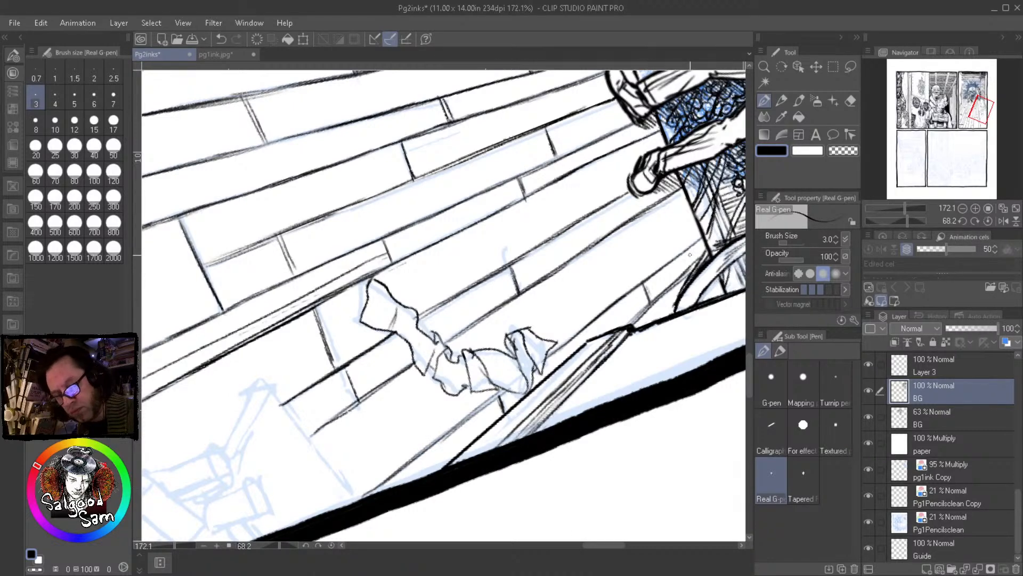
left_click_drag(573, 265, 593, 320)
left_click_drag(400, 375, 424, 447)
Ink the seam dividing the wide board on both sides of the curled scrap
scroll(479, 381, "down", 4)
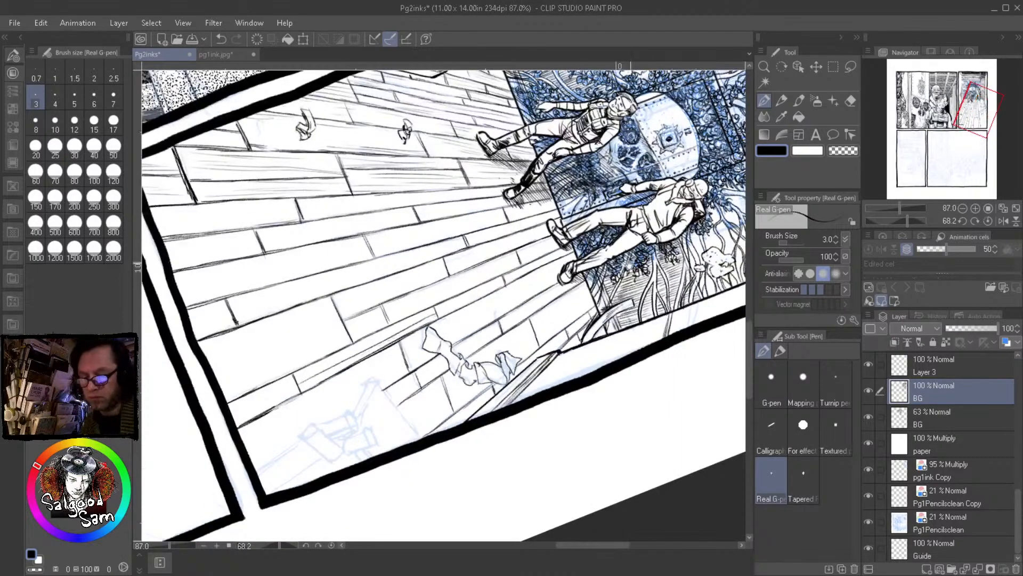
scroll(555, 328, "up", 3)
scroll(590, 343, "up", 1)
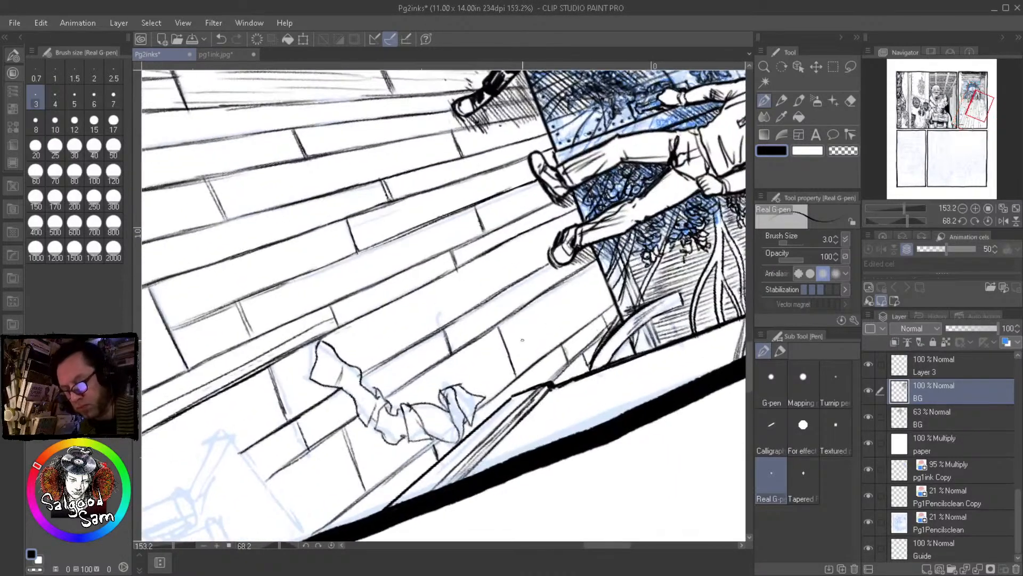
left_click_drag(463, 391, 501, 363)
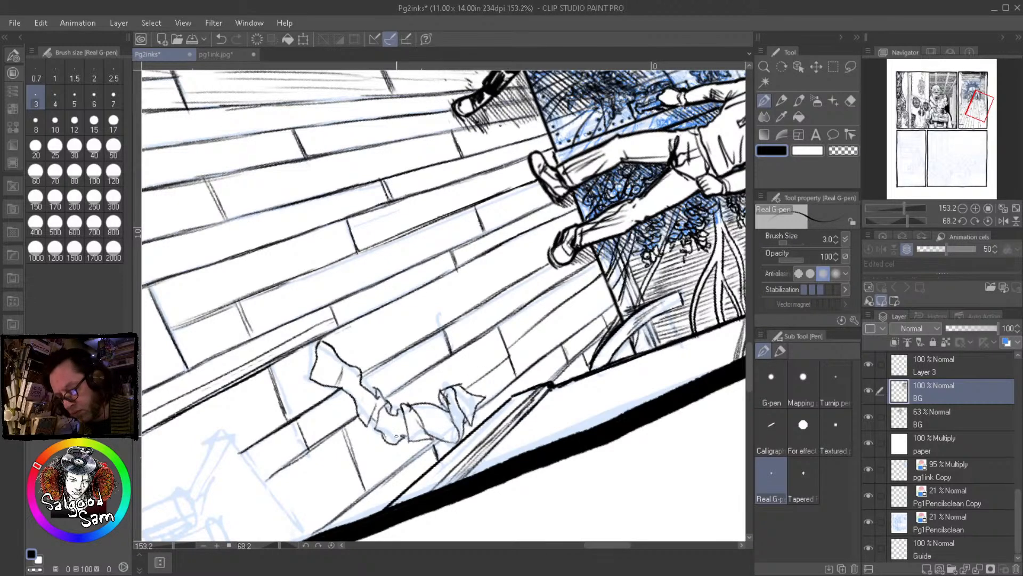
left_click_drag(381, 444, 265, 496)
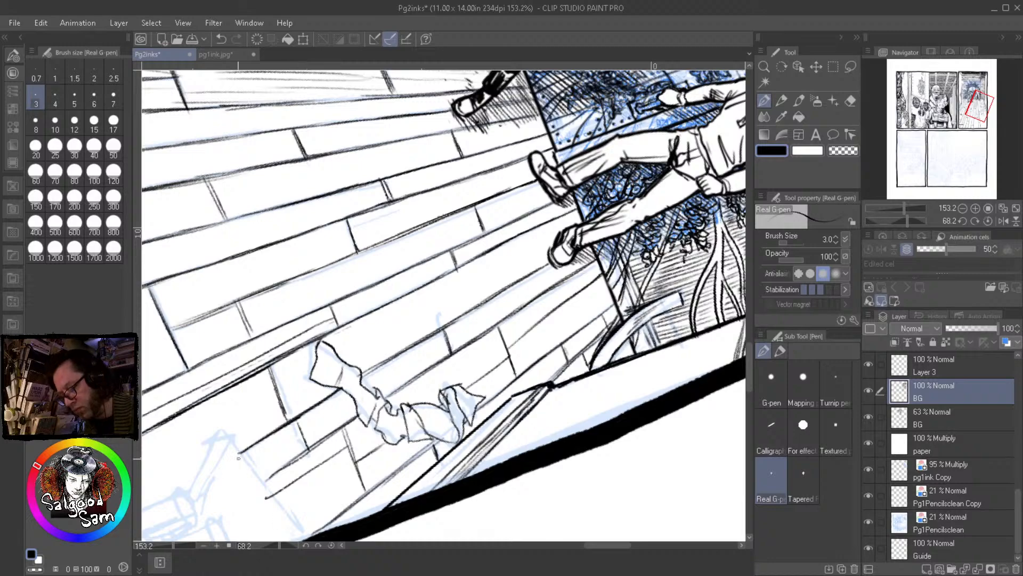
Ink the edges of the flat framed picture lying on the floor near the side panel border
left_click_drag(229, 440, 294, 522)
left_click_drag(230, 445, 290, 520)
mouse_move(304, 511)
left_mouse_down()
mouse_move(323, 352)
mouse_move(455, 339)
mouse_move(527, 379)
left_mouse_up()
mouse_move(458, 323)
left_mouse_down()
mouse_move(464, 314)
mouse_move(444, 304)
mouse_move(457, 299)
left_mouse_up()
mouse_move(423, 307)
left_mouse_down()
mouse_move(453, 295)
mouse_move(375, 397)
left_mouse_up()
mouse_move(459, 295)
left_mouse_down()
mouse_move(385, 425)
mouse_move(393, 408)
left_mouse_up()
left_click_drag(480, 446, 487, 346)
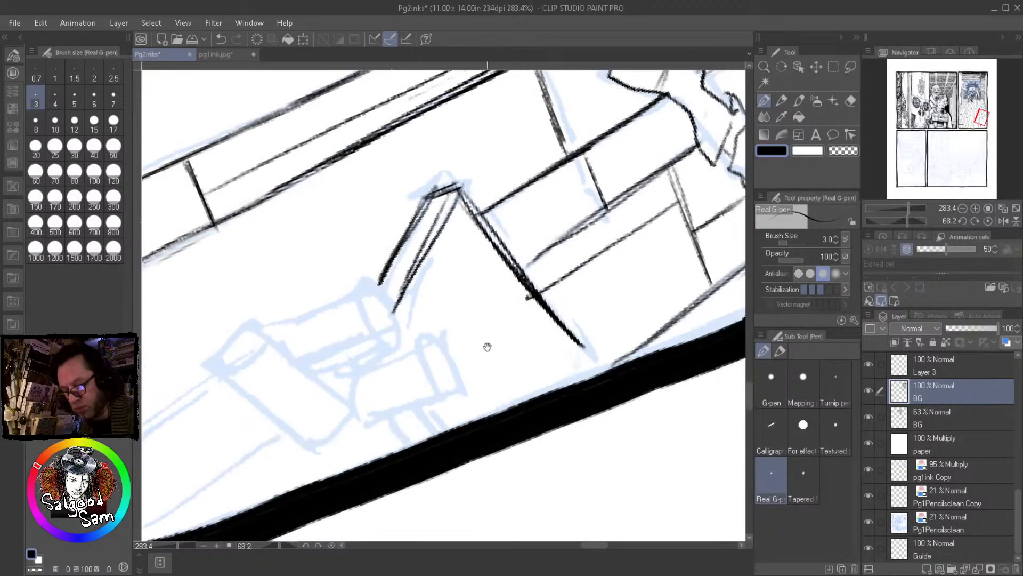
Ink the ribbed can nearest the side panel border with its dark opening, plus the two short lines running behind it to the border
left_click_drag(380, 419, 419, 451)
left_click_drag(414, 406, 446, 435)
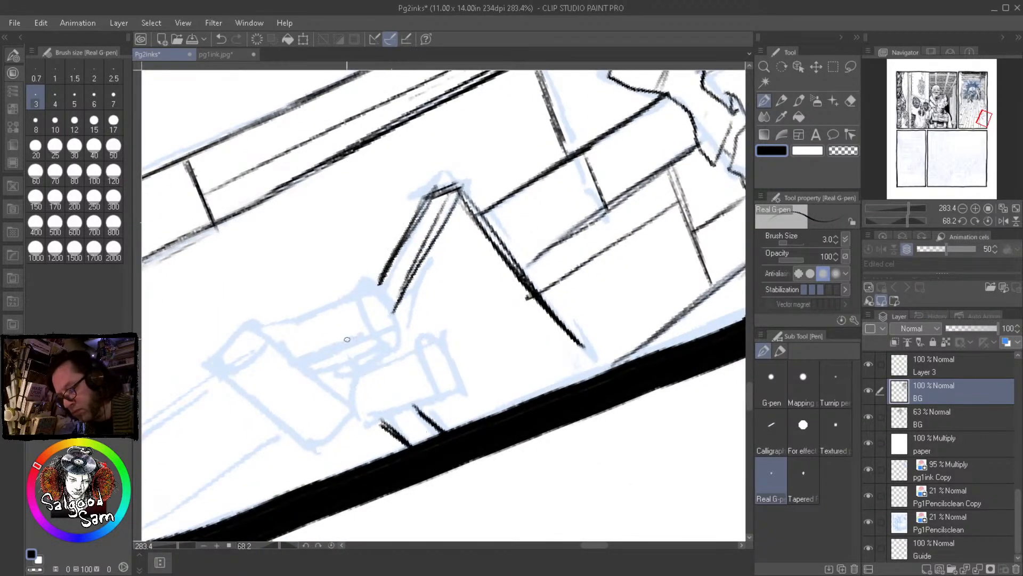
left_click_drag(350, 377, 377, 424)
left_click_drag(358, 375, 379, 417)
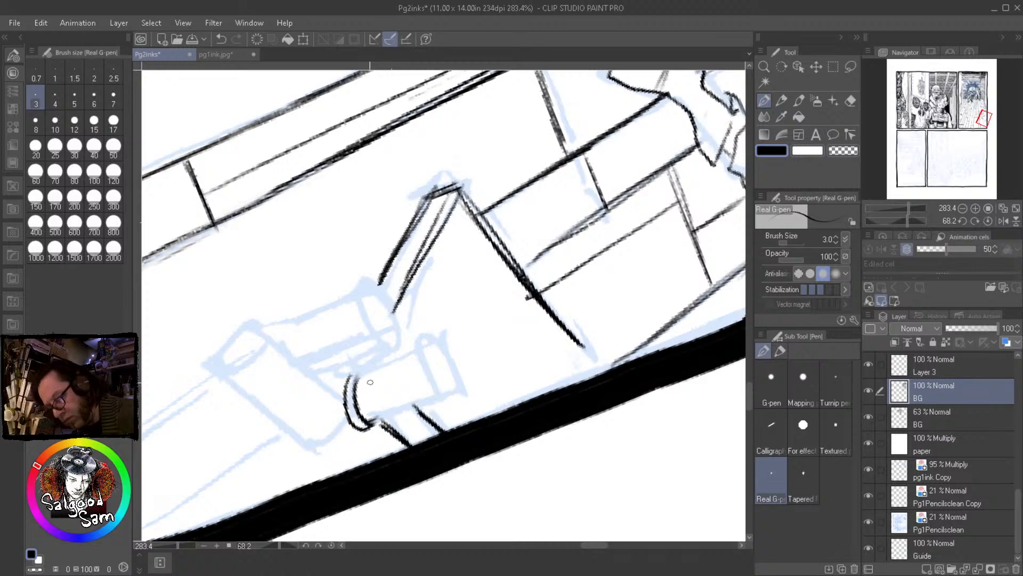
left_click_drag(351, 373, 421, 345)
left_click_drag(379, 427, 449, 396)
mouse_move(417, 349)
left_mouse_down()
mouse_move(427, 398)
mouse_move(440, 402)
left_mouse_up()
mouse_move(420, 347)
left_mouse_down()
mouse_move(451, 396)
mouse_move(427, 358)
mouse_move(441, 388)
mouse_move(427, 373)
left_mouse_up()
mouse_move(359, 375)
left_mouse_down()
mouse_move(385, 391)
mouse_move(367, 424)
left_mouse_up()
mouse_move(369, 375)
left_mouse_down()
mouse_move(385, 391)
mouse_move(376, 415)
mouse_move(382, 374)
mouse_move(395, 398)
mouse_move(385, 387)
mouse_move(398, 369)
mouse_move(398, 413)
left_mouse_up()
left_click_drag(398, 365, 409, 404)
mouse_move(414, 368)
left_mouse_down()
mouse_move(421, 401)
mouse_move(411, 404)
left_mouse_up()
Ink the tilted second can beside it, with a blackened opening, side walls and curved ribs
mouse_move(246, 327)
left_mouse_down()
mouse_move(244, 365)
mouse_move(215, 381)
mouse_move(254, 323)
left_mouse_up()
mouse_move(232, 395)
left_mouse_down()
mouse_move(271, 334)
mouse_move(234, 395)
left_mouse_up()
mouse_move(258, 331)
left_mouse_down()
mouse_move(232, 366)
mouse_move(242, 354)
left_mouse_up()
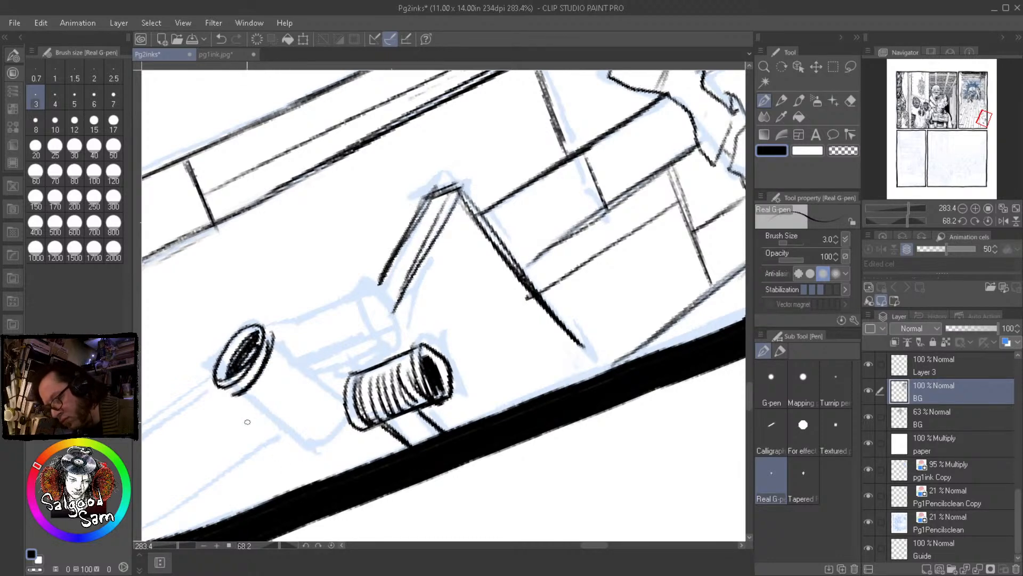
mouse_move(235, 395)
left_mouse_down()
mouse_move(296, 440)
mouse_move(346, 410)
left_mouse_up()
left_click_drag(312, 451, 346, 387)
mouse_move(301, 430)
left_mouse_down()
mouse_move(346, 382)
mouse_move(330, 394)
left_mouse_up()
mouse_move(269, 331)
left_mouse_down()
mouse_move(336, 384)
mouse_move(278, 350)
mouse_move(237, 404)
left_mouse_up()
mouse_move(284, 361)
left_mouse_down()
mouse_move(253, 412)
mouse_move(263, 418)
left_mouse_up()
left_click_drag(303, 378, 276, 421)
left_click_drag(313, 383, 285, 429)
left_click_drag(323, 387, 293, 432)
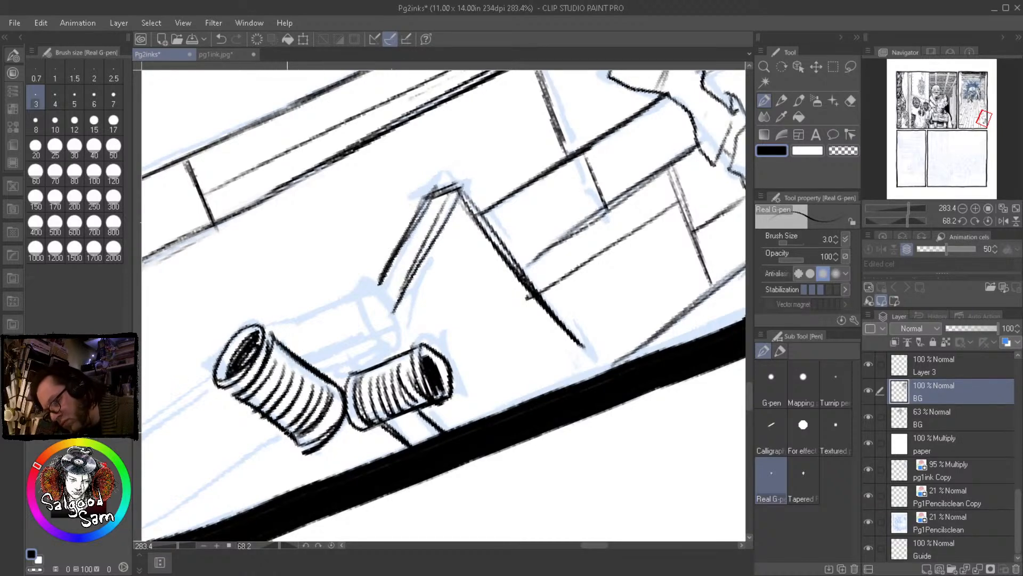
Ink the outline and dark opening of the third can, resting between the framed picture and the tilted can
left_click_drag(408, 423, 497, 457)
key("r")
left_click_drag(600, 421, 605, 262)
key("p")
key("r")
mouse_move(556, 334)
left_mouse_down()
mouse_move(633, 244)
mouse_move(496, 171)
mouse_move(424, 238)
mouse_move(424, 280)
mouse_move(446, 270)
left_mouse_up()
key("p")
mouse_move(445, 213)
left_mouse_down()
mouse_move(435, 233)
mouse_move(436, 219)
mouse_move(428, 259)
mouse_move(437, 222)
mouse_move(447, 231)
mouse_move(435, 252)
mouse_move(453, 218)
mouse_move(447, 276)
left_mouse_up()
left_click_drag(431, 204, 505, 216)
left_click_drag(430, 282, 531, 280)
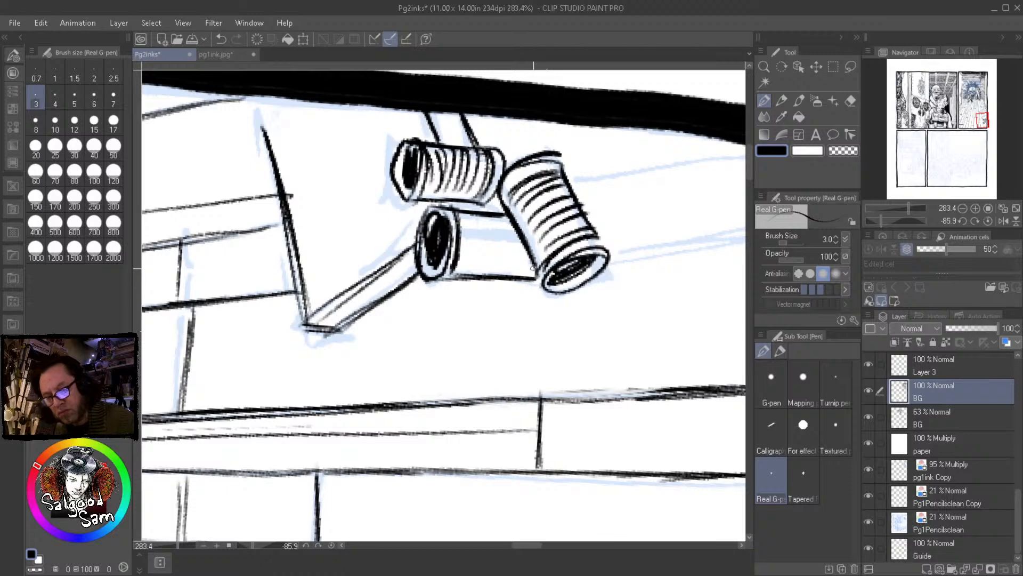
Add curved ribs along the body of the third can
left_click_drag(463, 219, 459, 274)
left_click_drag(473, 219, 469, 270)
left_click_drag(485, 218, 479, 267)
left_click_drag(496, 220, 493, 268)
left_click_drag(505, 219, 500, 266)
mouse_move(513, 223)
left_mouse_down()
mouse_move(507, 268)
mouse_move(516, 266)
left_mouse_up()
left_click_drag(527, 232, 524, 263)
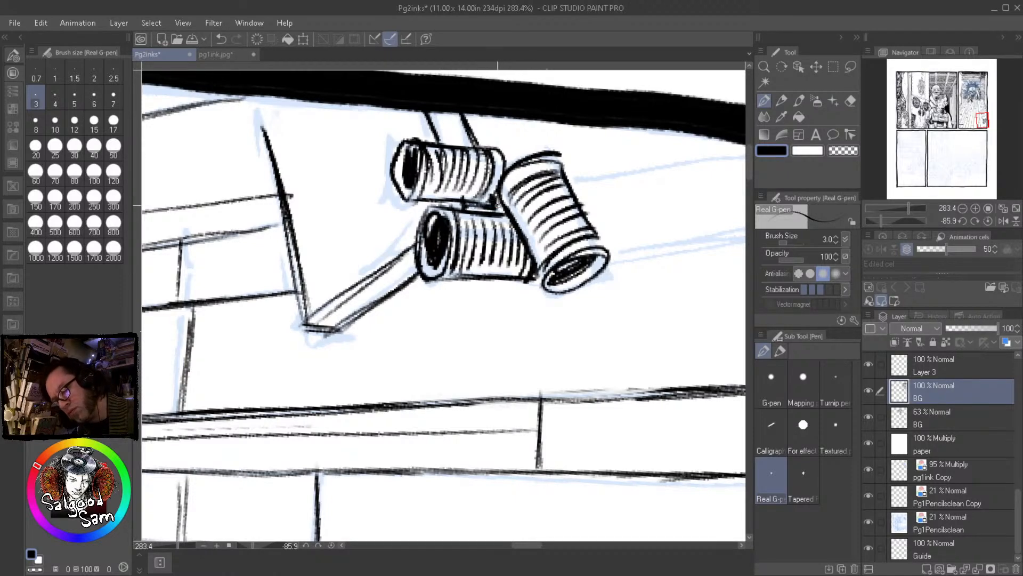
Ink the framed picture's far corner up to the side panel border
left_click_drag(472, 220, 504, 364)
left_click_drag(292, 278, 355, 215)
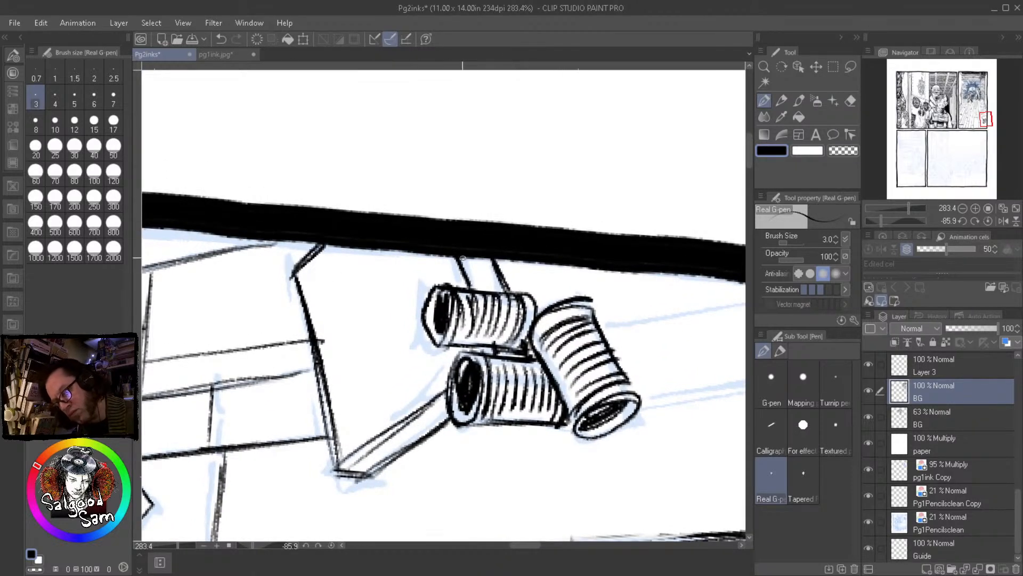
mouse_move(593, 326)
left_mouse_down()
mouse_move(641, 342)
mouse_move(596, 335)
left_mouse_up()
key("ctrl+z")
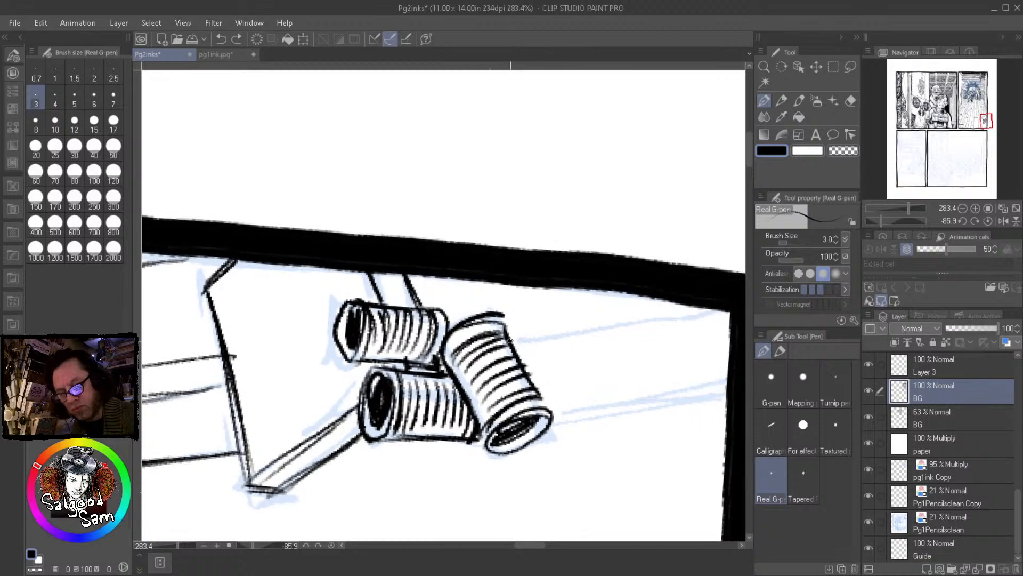
Ink the two floorboard seams running from the tilted can to the panel's lower border
left_click_drag(510, 341, 723, 301)
left_click_drag(552, 421, 711, 398)
left_click_drag(554, 421, 709, 400)
mouse_move(672, 408)
left_mouse_down()
mouse_move(594, 418)
mouse_move(606, 419)
left_mouse_up()
left_click_drag(577, 416, 650, 411)
Hatch the cans' cast shadows on the floor and shade the front edge of the framed picture
mouse_move(456, 314)
left_mouse_down()
mouse_move(453, 370)
mouse_move(482, 367)
mouse_move(473, 406)
mouse_move(505, 398)
mouse_move(477, 439)
left_mouse_up()
mouse_move(366, 291)
left_mouse_down()
mouse_move(398, 335)
mouse_move(382, 346)
mouse_move(353, 303)
mouse_move(373, 319)
left_mouse_up()
left_click_drag(214, 493, 306, 450)
left_click_drag(239, 465, 282, 438)
left_click_drag(226, 480, 262, 455)
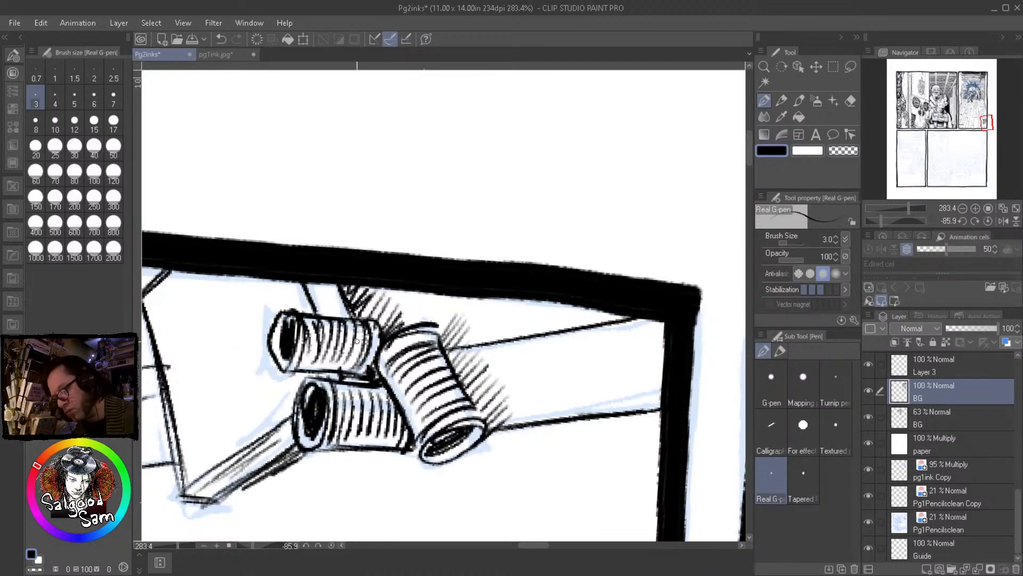
Draw a face with a banded brow and dark curls on the surface of the framed picture beside the cans
left_click_drag(352, 341, 526, 395)
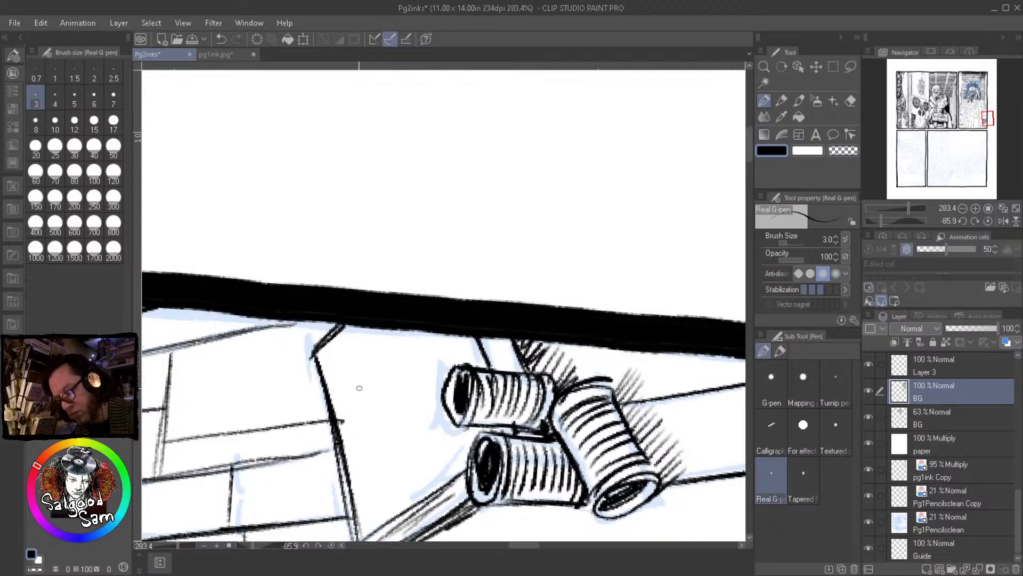
mouse_move(382, 368)
left_mouse_down()
mouse_move(390, 330)
mouse_move(427, 349)
left_mouse_up()
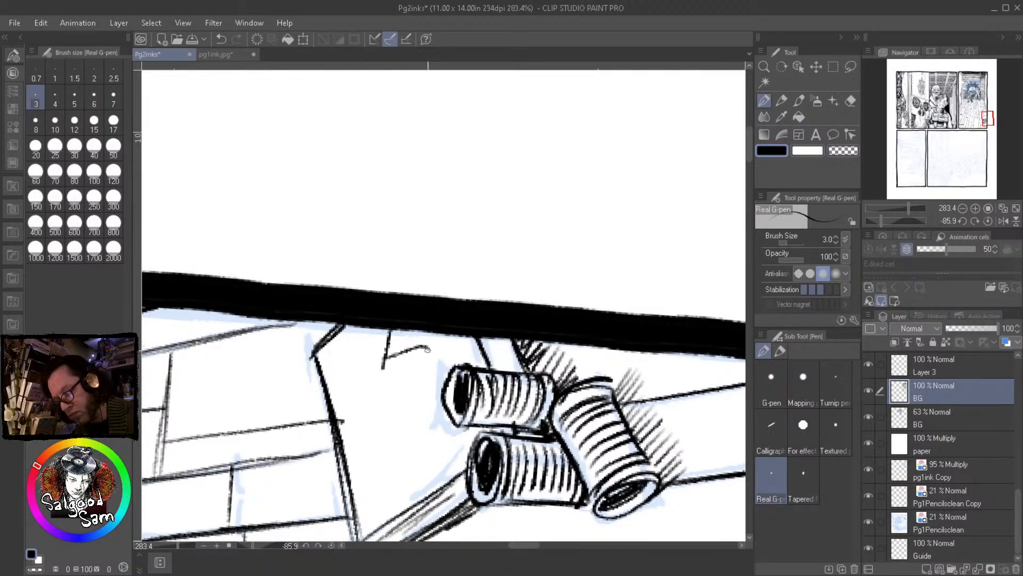
left_click_drag(379, 371, 428, 358)
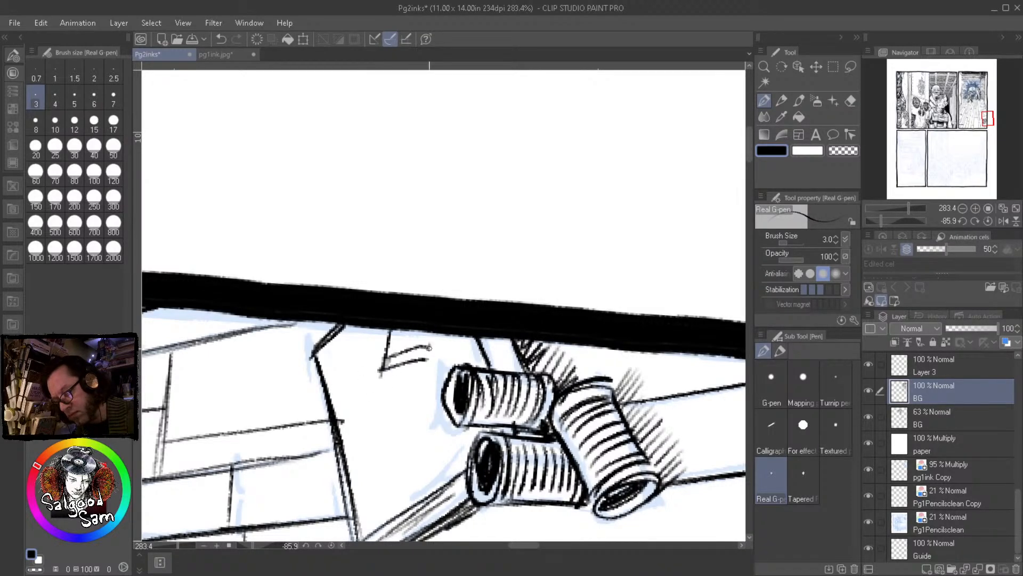
left_click_drag(379, 381, 350, 412)
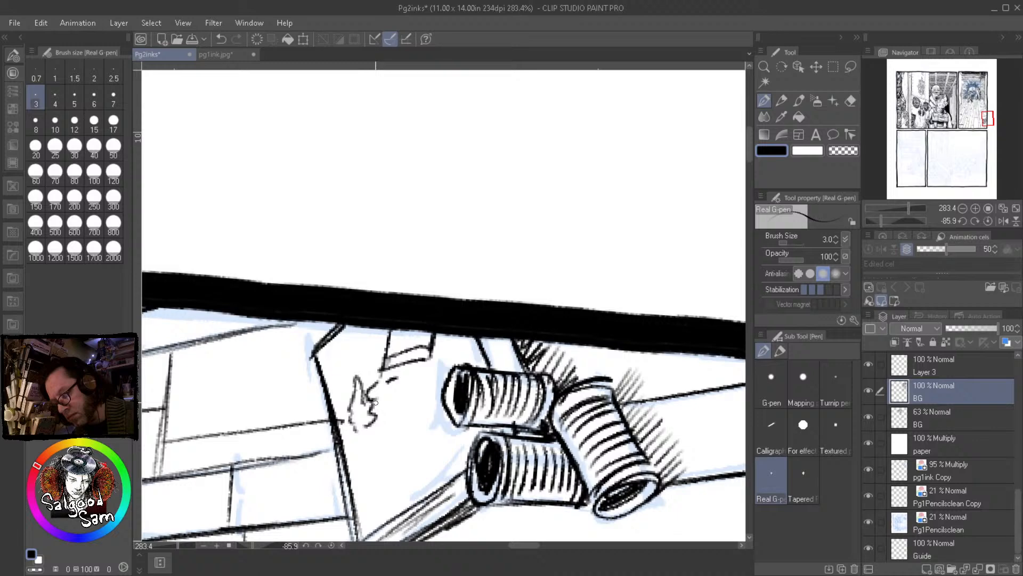
mouse_move(386, 397)
left_mouse_down()
mouse_move(403, 388)
mouse_move(408, 406)
mouse_move(420, 376)
mouse_move(426, 397)
left_mouse_up()
mouse_move(421, 362)
left_mouse_down()
mouse_move(426, 386)
mouse_move(448, 379)
mouse_move(430, 392)
mouse_move(432, 418)
mouse_move(418, 403)
left_mouse_up()
left_click_drag(354, 435, 373, 461)
mouse_move(424, 427)
left_mouse_down()
mouse_move(442, 454)
mouse_move(453, 417)
mouse_move(471, 415)
left_mouse_up()
key("ctrl+z")
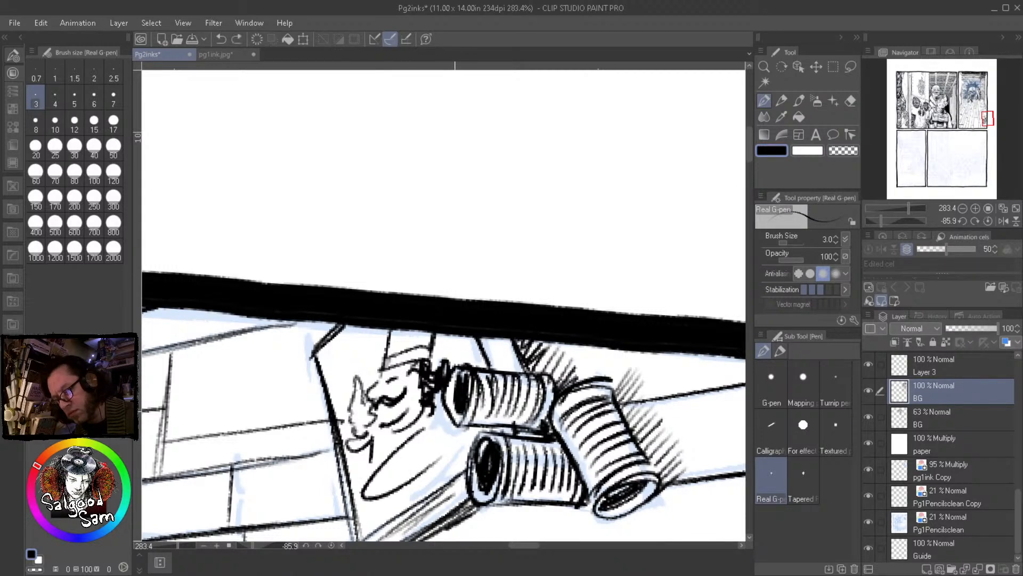
Finish the picture's artwork with lines around the oval below the face and curled strokes beside the head
left_click_drag(405, 481, 475, 425)
mouse_move(378, 487)
left_mouse_down()
mouse_move(446, 426)
mouse_move(421, 470)
left_mouse_up()
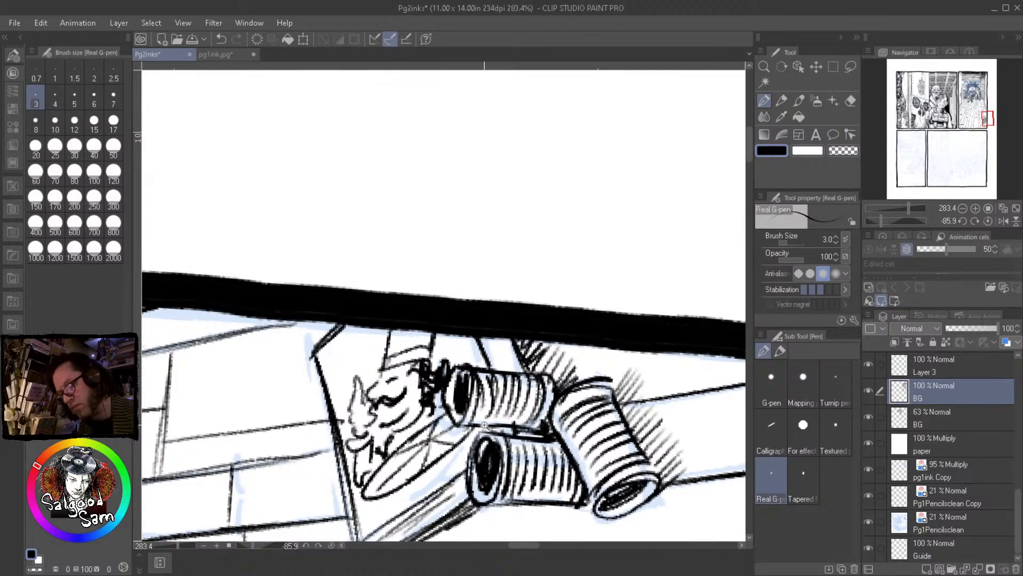
scroll(439, 466, "down", 3)
scroll(435, 458, "up", 2)
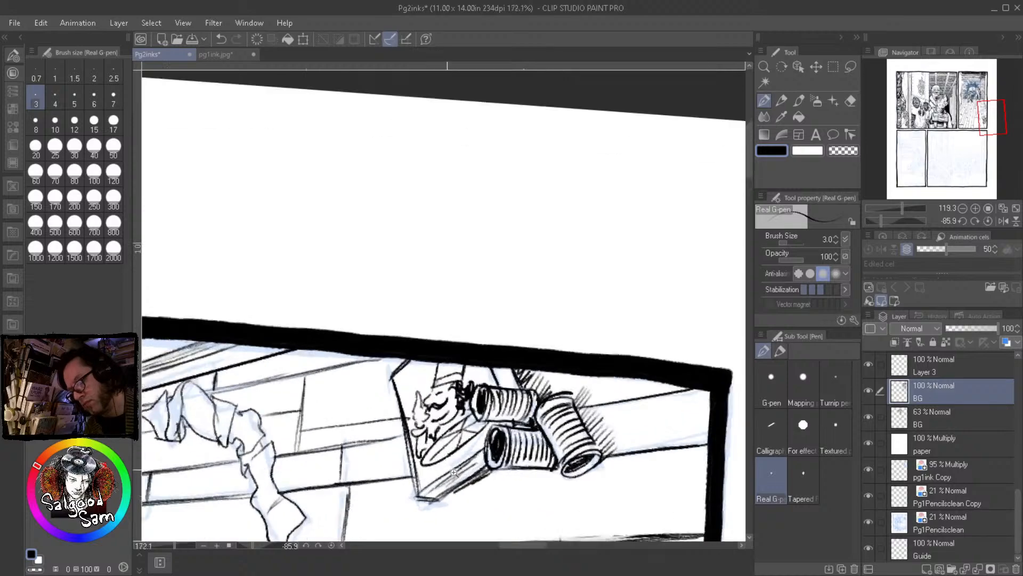
left_click_drag(396, 358, 410, 378)
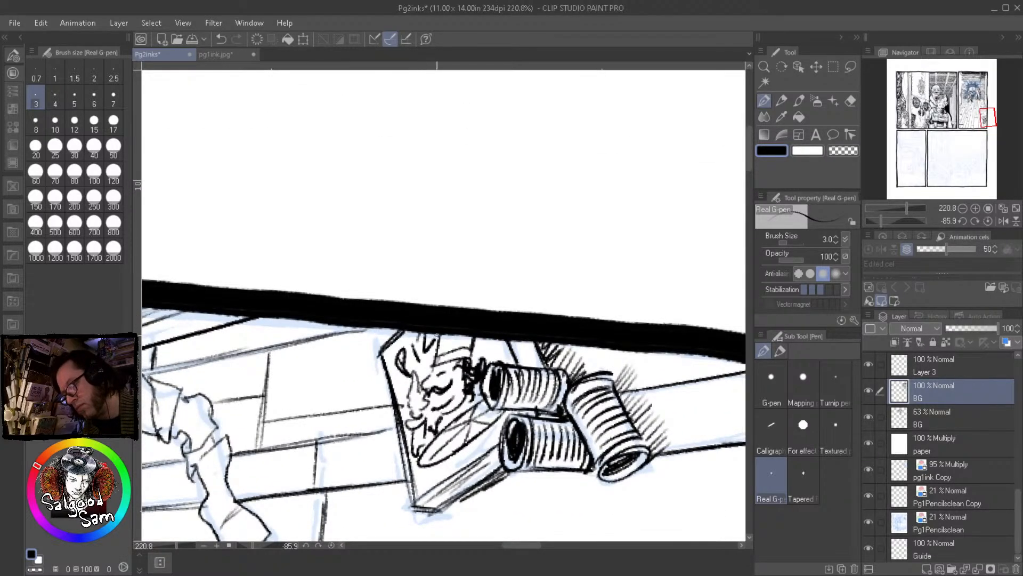
Hatch the narrow strip of the framed picture between the nearest can and the side panel border
scroll(485, 368, "down", 3)
scroll(562, 426, "down", 3)
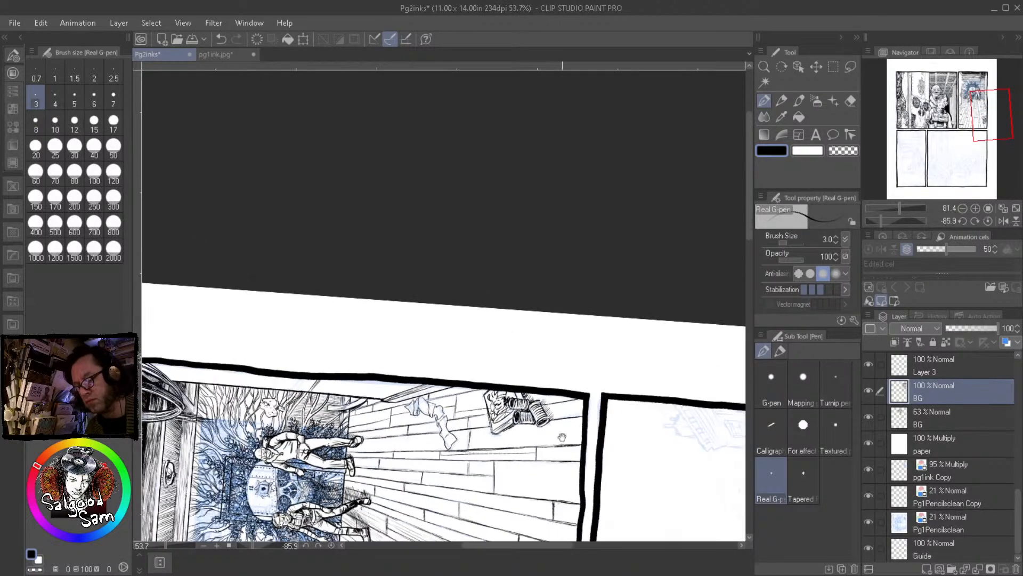
scroll(515, 398, "up", 6)
left_click_drag(526, 366, 539, 397)
left_click_drag(533, 367, 552, 399)
left_click_drag(548, 367, 560, 390)
left_click_drag(564, 463, 585, 469)
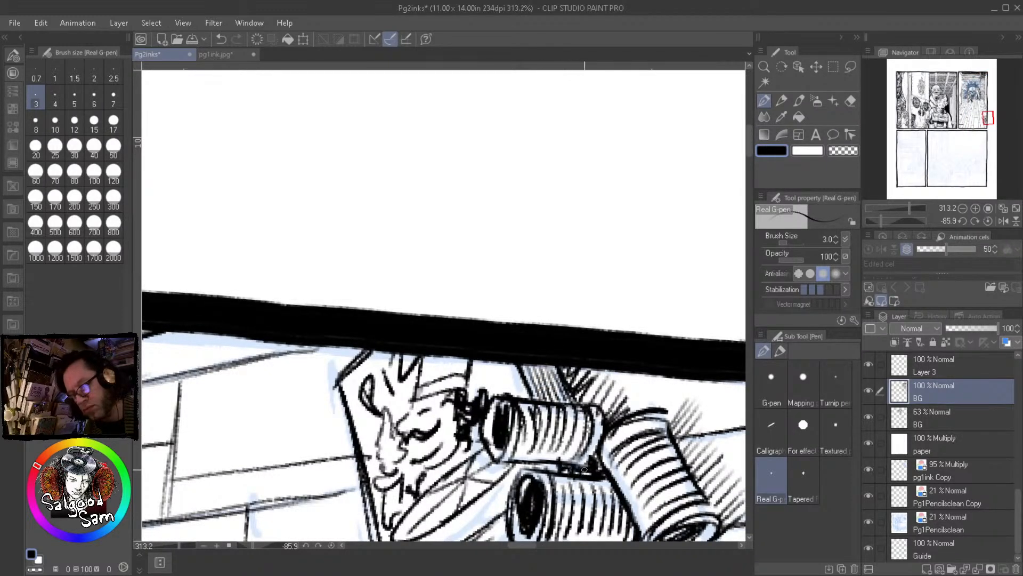
scroll(604, 431, "down", 3)
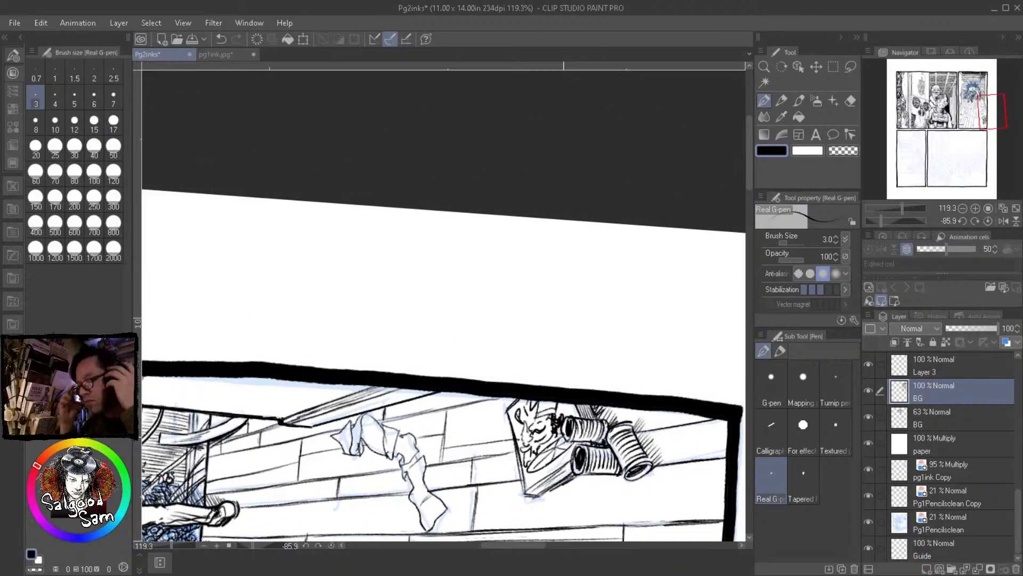
Turn the page upright and hide the Pg1Pencilsclean, Pg1Pencilsclean Copy and pg1ink Copy layers
left_click_drag(585, 315, 561, 332)
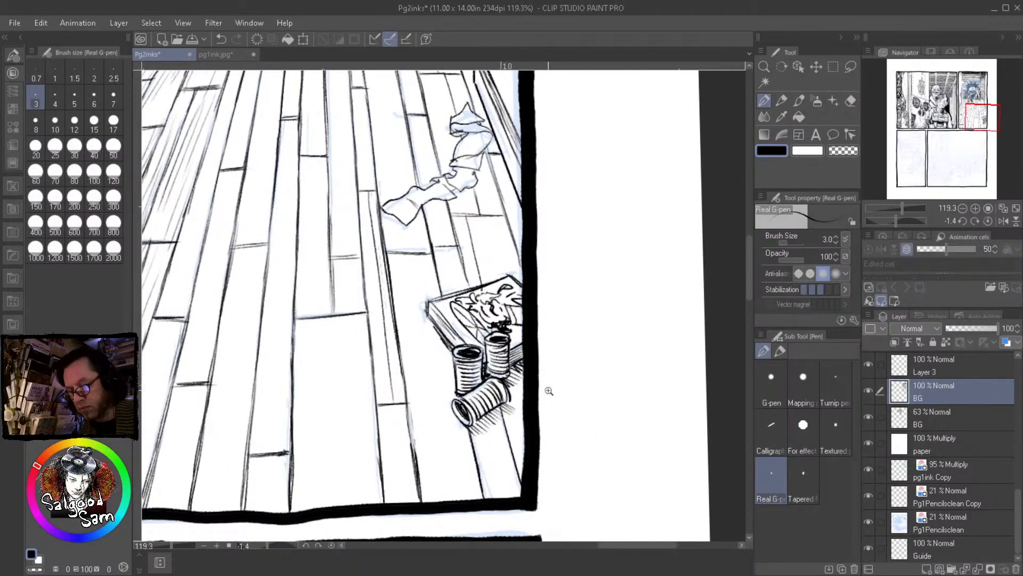
scroll(547, 389, "down", 3)
left_click_drag(584, 458, 587, 451)
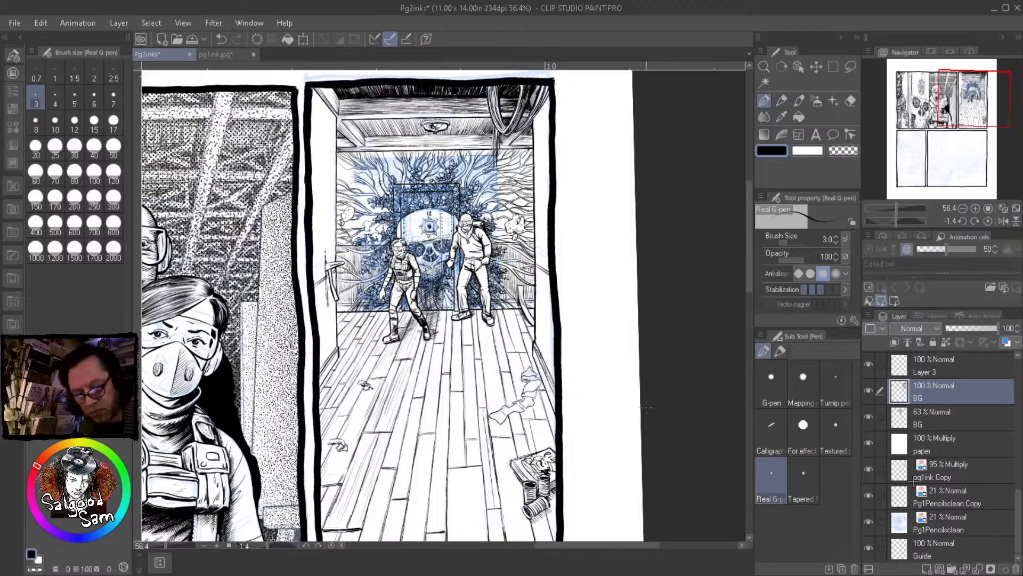
left_click(869, 497)
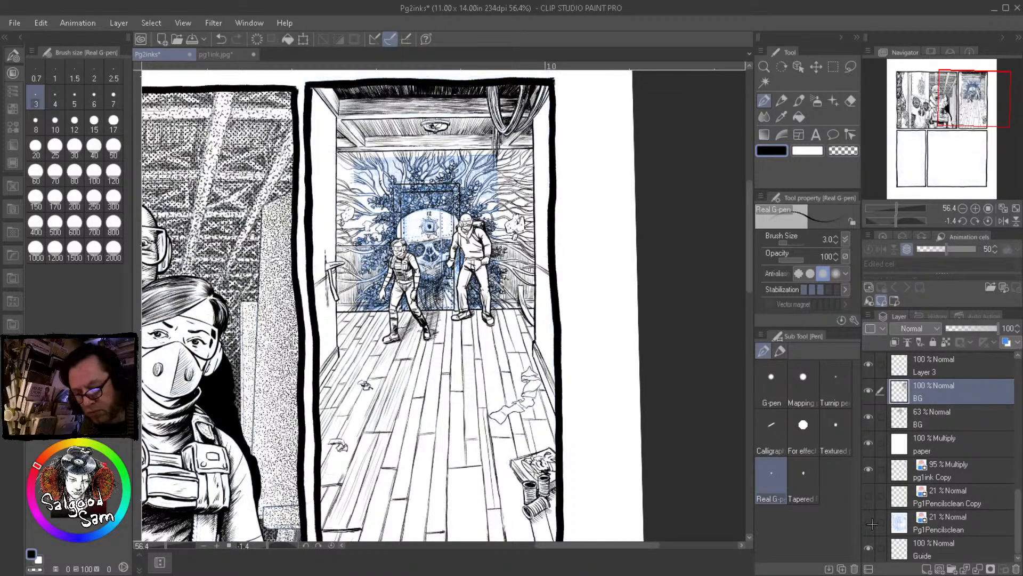
left_click(872, 469)
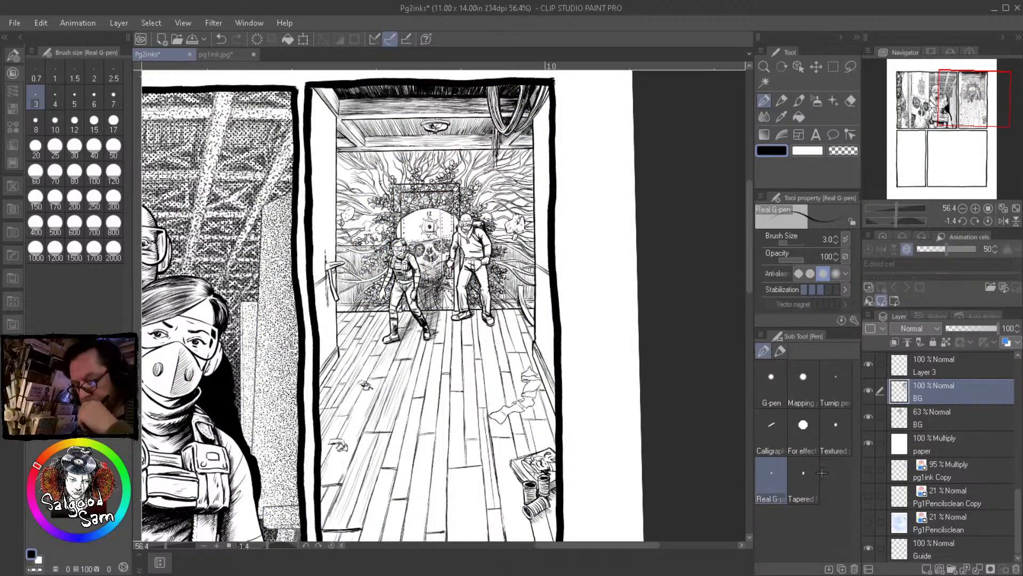
Hatch the upper part of the side wall's lower section below the door handle with vertical strokes
scroll(327, 324, "up", 5)
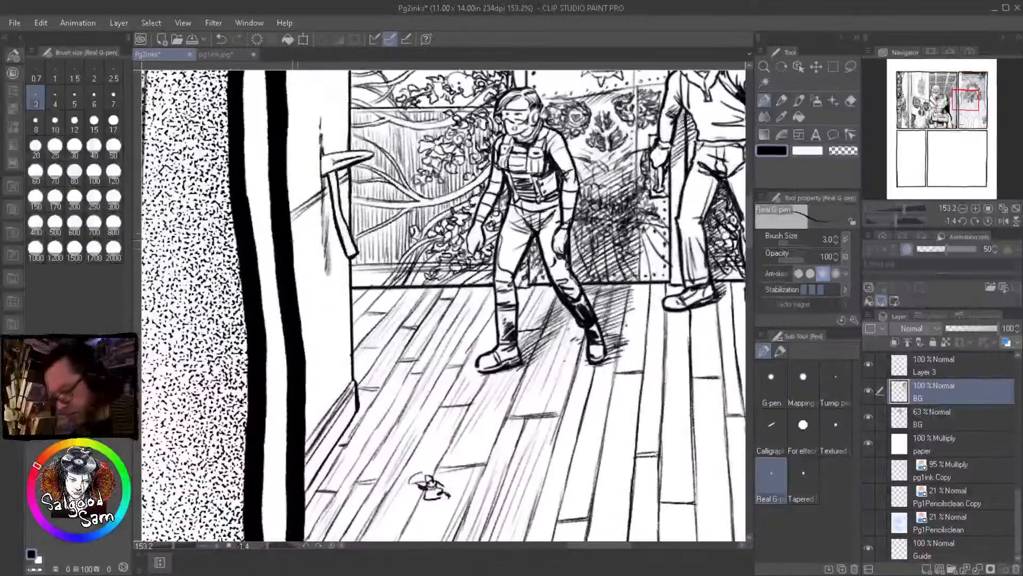
left_click_drag(296, 228, 293, 276)
left_click_drag(305, 222, 306, 259)
left_click_drag(321, 215, 310, 304)
left_click_drag(307, 243, 301, 295)
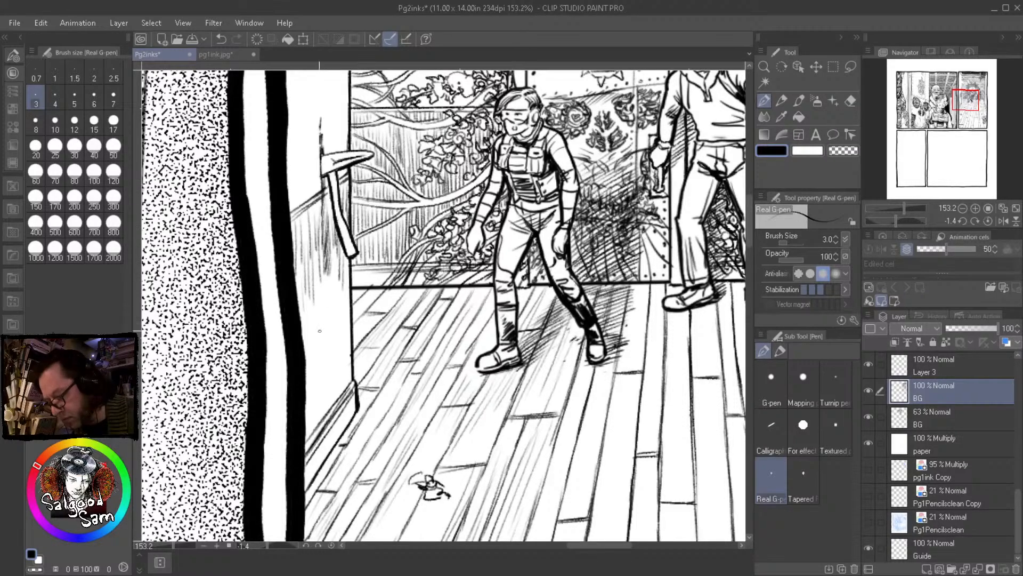
left_click_drag(316, 262, 314, 324)
left_click_drag(324, 256, 320, 315)
left_click_drag(325, 273, 322, 316)
mouse_move(333, 261)
left_mouse_down()
mouse_move(330, 292)
mouse_move(335, 276)
left_mouse_up()
left_click_drag(341, 252, 338, 307)
mouse_move(349, 267)
left_mouse_down()
mouse_move(343, 310)
mouse_move(306, 346)
left_mouse_up()
left_click_drag(345, 290, 341, 348)
left_click_drag(349, 274, 344, 338)
left_click_drag(350, 296, 346, 352)
Extend the vertical wood-grain hatching down the same wall section toward the baseboard
scroll(324, 367, "up", 3)
left_click_drag(296, 313, 288, 405)
left_click_drag(301, 331, 297, 406)
mouse_move(311, 318)
left_mouse_down()
mouse_move(303, 406)
mouse_move(312, 400)
left_mouse_up()
left_click_drag(328, 316, 321, 413)
left_click_drag(331, 345, 322, 418)
mouse_move(339, 317)
left_mouse_down()
mouse_move(325, 418)
mouse_move(342, 383)
left_mouse_up()
left_click_drag(349, 311, 345, 421)
left_click_drag(354, 346, 348, 411)
left_click_drag(366, 318, 357, 401)
mouse_move(373, 317)
left_mouse_down()
mouse_move(363, 403)
mouse_move(365, 390)
left_mouse_up()
mouse_move(298, 397)
left_mouse_down()
mouse_move(293, 489)
mouse_move(299, 483)
left_mouse_up()
mouse_move(318, 374)
left_mouse_down()
mouse_move(312, 467)
mouse_move(322, 455)
left_mouse_up()
mouse_move(343, 388)
left_mouse_down()
mouse_move(335, 448)
mouse_move(341, 440)
left_mouse_up()
left_click_drag(357, 389, 352, 423)
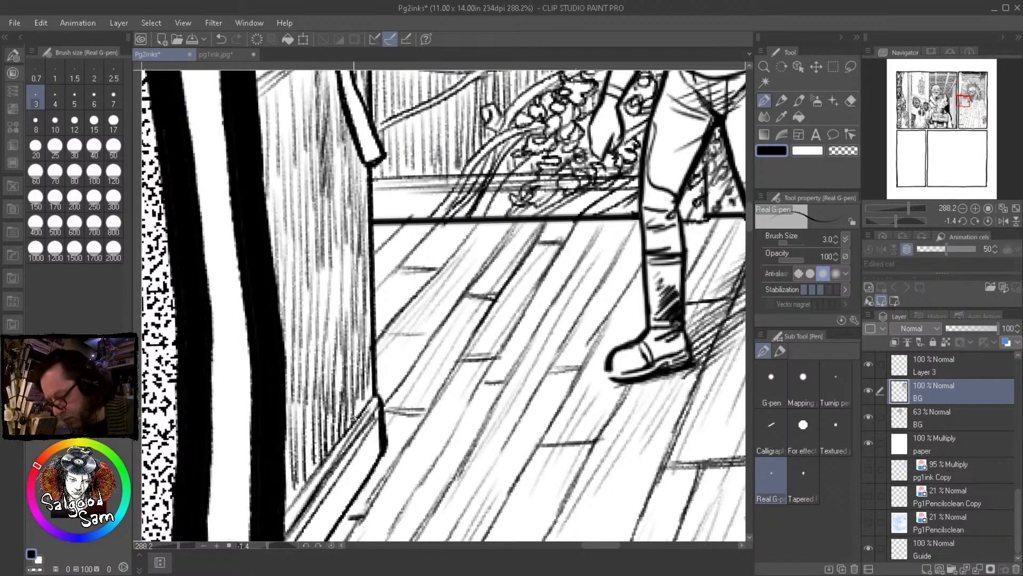
Fill the bottom of that wall with hatching down to the baseboard and reinforce the baseboard's upper edge
left_click_drag(290, 431, 288, 502)
mouse_move(291, 479)
left_mouse_down()
mouse_move(286, 512)
mouse_move(298, 496)
left_mouse_up()
left_click_drag(318, 457, 305, 488)
left_click_drag(329, 439, 315, 479)
left_click_drag(381, 389, 338, 433)
Hatch the upper part of the right side wall's lower section with vertical wood-grain strokes below the slanted trim line
scroll(338, 433, "down", 1)
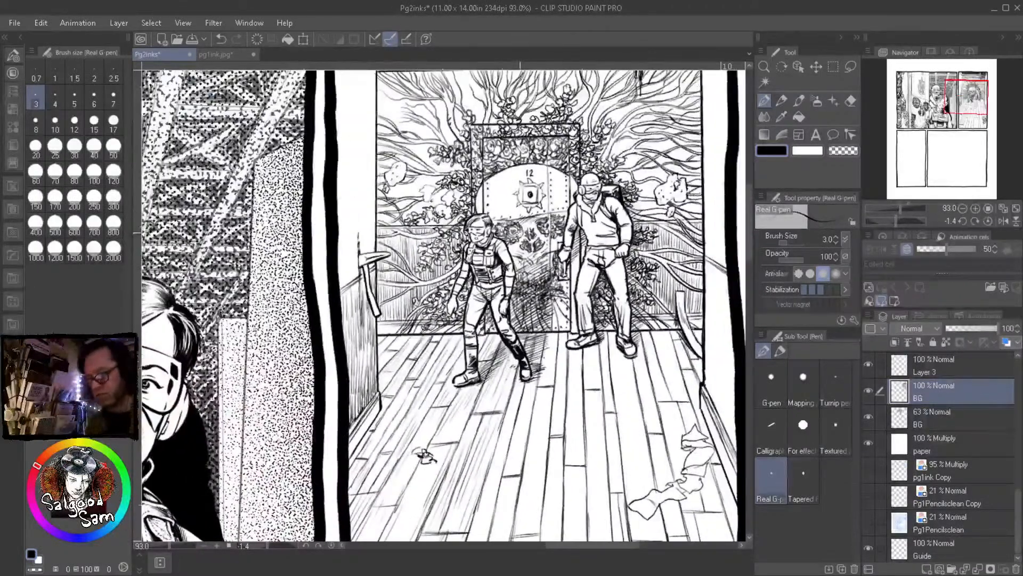
left_click_drag(635, 424, 477, 428)
scroll(538, 331, "up", 5)
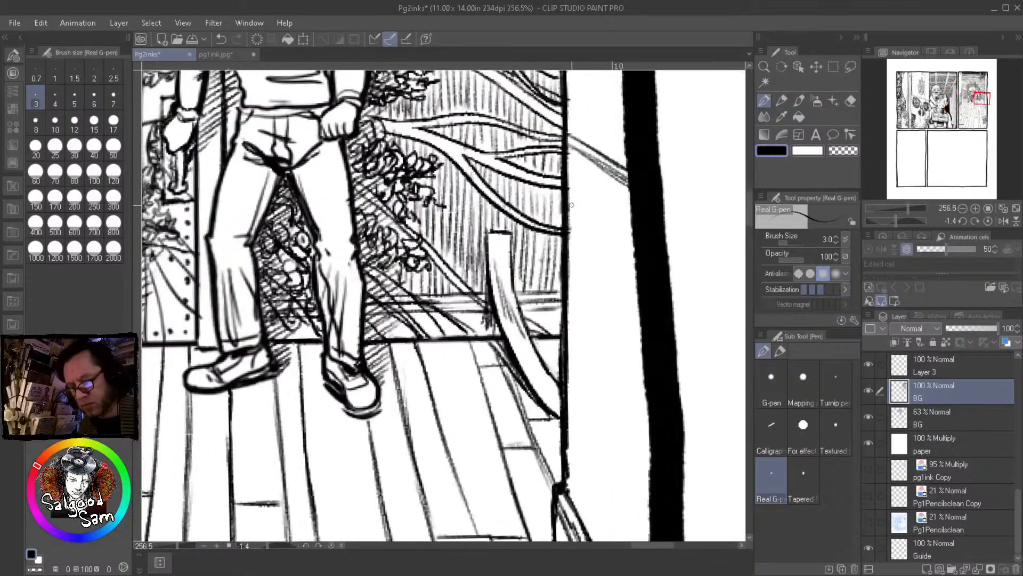
mouse_move(569, 155)
left_mouse_down()
mouse_move(571, 234)
mouse_move(588, 261)
left_mouse_up()
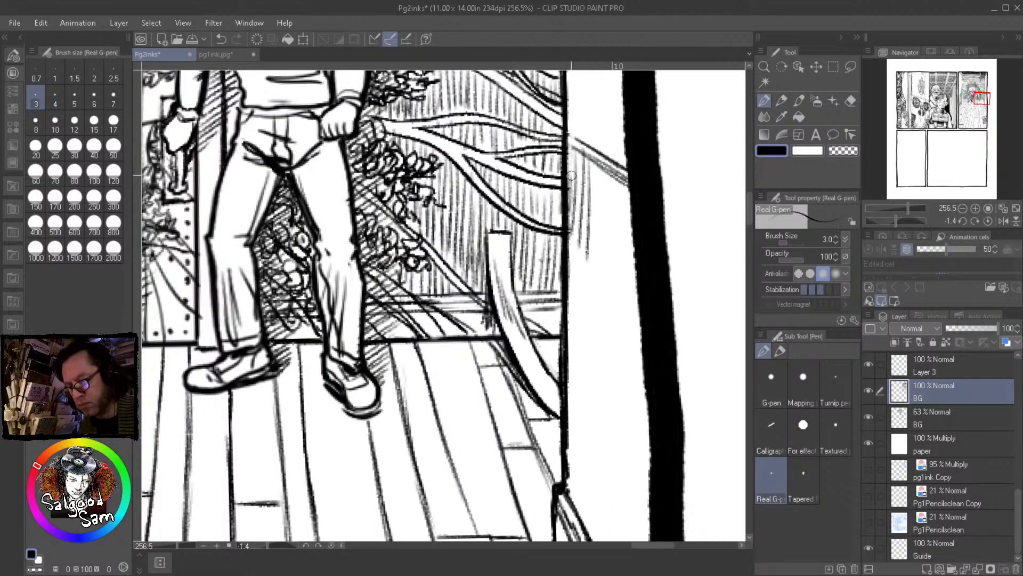
mouse_move(590, 160)
left_mouse_down()
mouse_move(597, 243)
mouse_move(605, 189)
left_mouse_up()
mouse_move(598, 187)
left_mouse_down()
mouse_move(604, 285)
mouse_move(613, 279)
left_mouse_up()
left_click_drag(614, 179, 619, 292)
left_click_drag(627, 234, 630, 289)
left_click_drag(620, 192, 624, 305)
left_click_drag(633, 248, 632, 337)
left_click_drag(626, 286, 624, 312)
left_click_drag(573, 206, 583, 350)
left_click_drag(587, 234, 598, 393)
left_click_drag(602, 244, 605, 384)
mouse_move(611, 271)
left_mouse_down()
mouse_move(614, 427)
mouse_move(624, 431)
left_mouse_up()
left_click_drag(628, 280, 635, 450)
left_click_drag(634, 360, 643, 429)
left_click_drag(608, 248, 618, 414)
left_click_drag(616, 326, 624, 440)
left_click_drag(634, 311, 644, 453)
left_click_drag(646, 370, 651, 484)
Extend the vertical hatching down the right side wall's lower section to the baseboard and across to the panel border
left_click_drag(631, 443, 602, 294)
left_click_drag(546, 148, 548, 320)
left_click_drag(549, 171, 564, 343)
left_click_drag(564, 218, 571, 366)
left_click_drag(570, 237, 580, 383)
left_click_drag(586, 223, 592, 384)
left_click_drag(585, 242, 598, 387)
left_click_drag(593, 260, 603, 415)
left_click_drag(604, 263, 610, 424)
mouse_move(605, 301)
left_mouse_down()
mouse_move(612, 433)
mouse_move(621, 428)
left_mouse_up()
left_click_drag(615, 259, 618, 382)
left_click_drag(541, 289, 549, 367)
left_click_drag(551, 298, 558, 369)
left_click_drag(559, 314, 561, 381)
left_click_drag(564, 320, 574, 410)
left_click_drag(575, 339, 591, 434)
left_click_drag(586, 358, 602, 452)
left_click_drag(593, 385, 608, 489)
left_click_drag(607, 393, 619, 505)
left_click_drag(619, 411, 629, 524)
left_click_drag(623, 478, 630, 526)
left_click_drag(574, 421, 611, 486)
left_click_drag(584, 428, 628, 527)
left_click_drag(602, 473, 612, 491)
left_click_drag(627, 428, 599, 432)
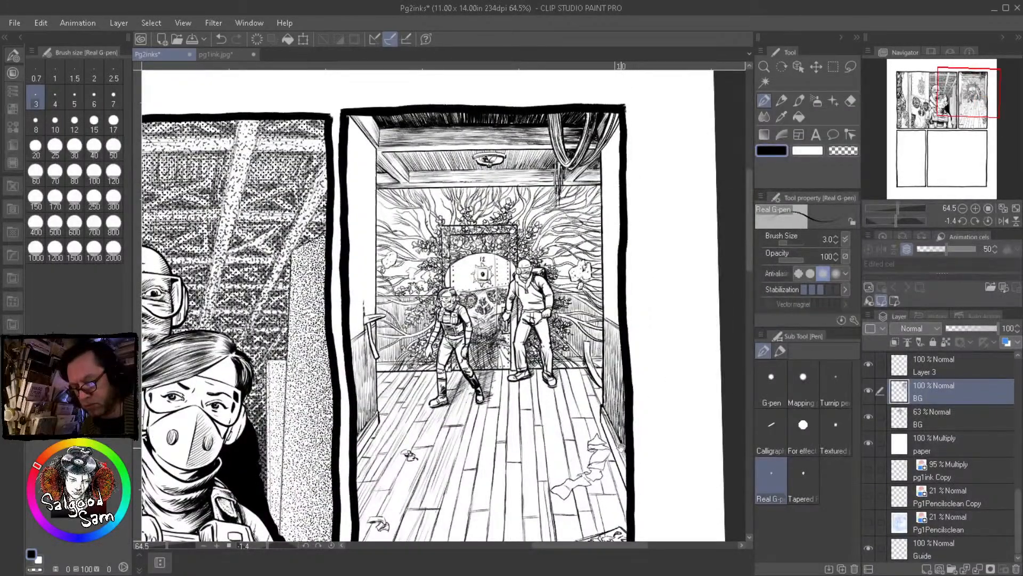
mouse_move(625, 448)
left_mouse_down()
mouse_move(613, 459)
mouse_move(635, 453)
left_mouse_up()
Rotate the page and hatch the upper left side wall with long strokes running along its length above the door handle
left_click_drag(268, 159, 325, 307)
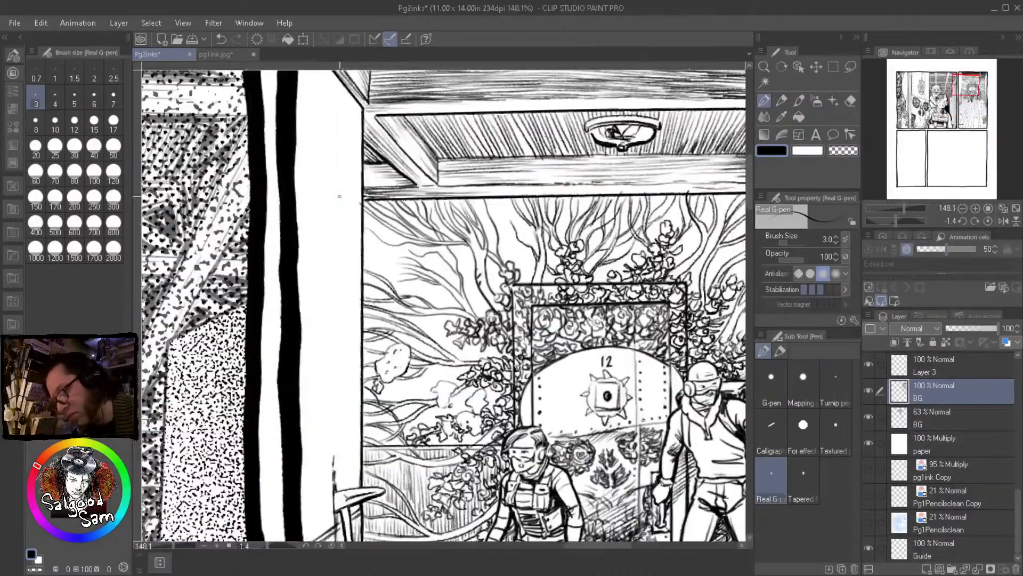
key("shift+space")
left_click_drag(424, 306, 505, 258)
left_click_drag(343, 309, 453, 257)
left_click_drag(405, 286, 517, 236)
left_click_drag(362, 314, 501, 249)
mouse_move(444, 281)
left_mouse_down()
mouse_move(592, 219)
mouse_move(635, 219)
left_mouse_up()
left_click_drag(553, 256, 644, 218)
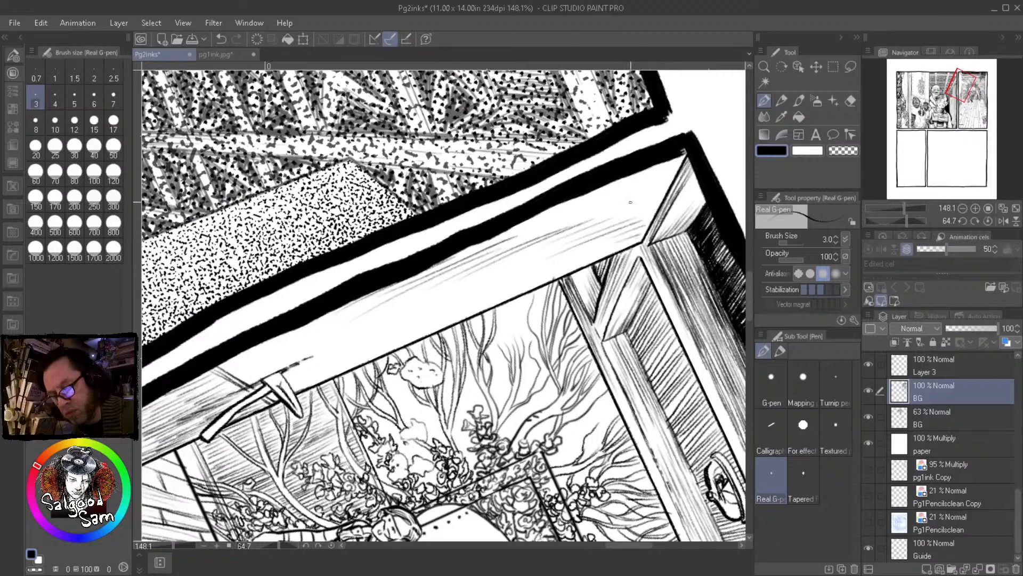
Build up the upper left wall's hatching toward the ceiling corner, filling the strip between the panel border and ceiling beam
left_click_drag(486, 244, 622, 192)
left_click_drag(515, 240, 625, 195)
left_click_drag(536, 235, 648, 190)
left_click_drag(580, 223, 659, 190)
left_click_drag(588, 224, 662, 194)
left_click_drag(606, 221, 660, 200)
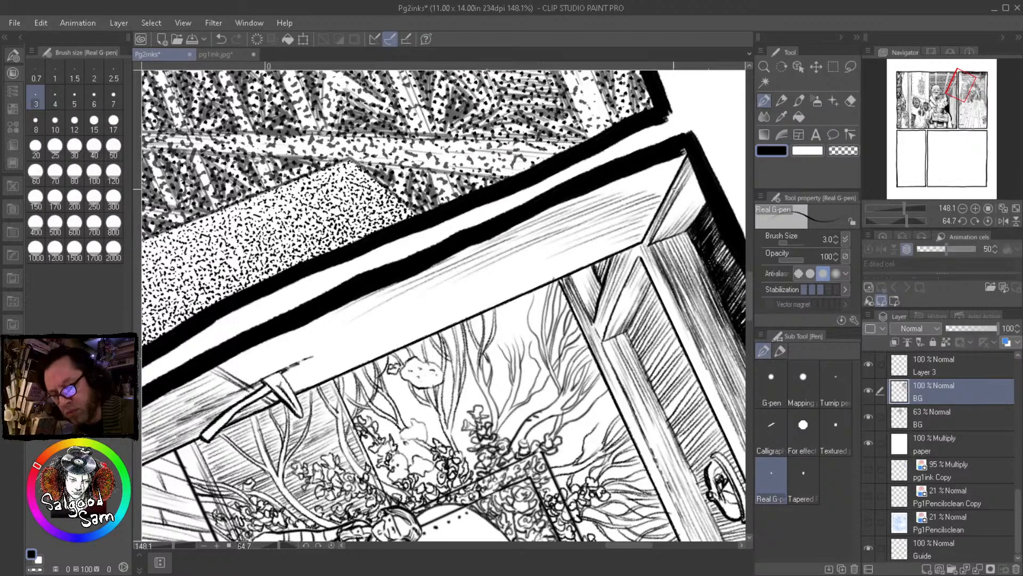
mouse_move(594, 191)
left_mouse_down()
mouse_move(678, 161)
mouse_move(659, 171)
left_mouse_up()
left_click_drag(657, 174, 673, 167)
left_click_drag(616, 193, 677, 169)
mouse_move(627, 192)
left_mouse_down()
mouse_move(681, 173)
mouse_move(672, 183)
left_mouse_up()
left_click_drag(656, 197, 670, 188)
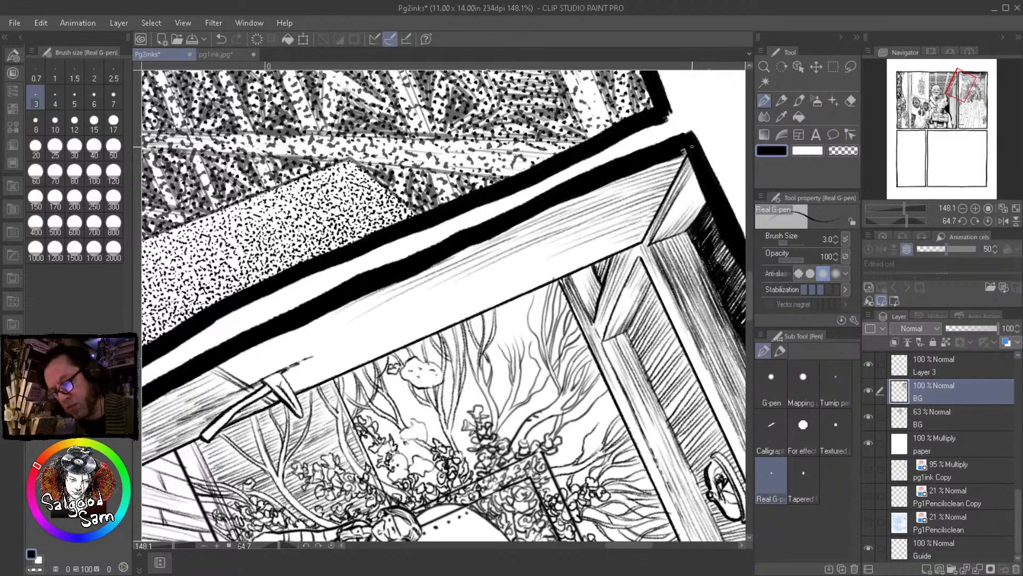
Turn the page to the opposite wall and hatch the upper right side wall with long strokes beside the hanging cables
left_click_drag(742, 393, 331, 234)
key("r")
left_click_drag(331, 181, 445, 469)
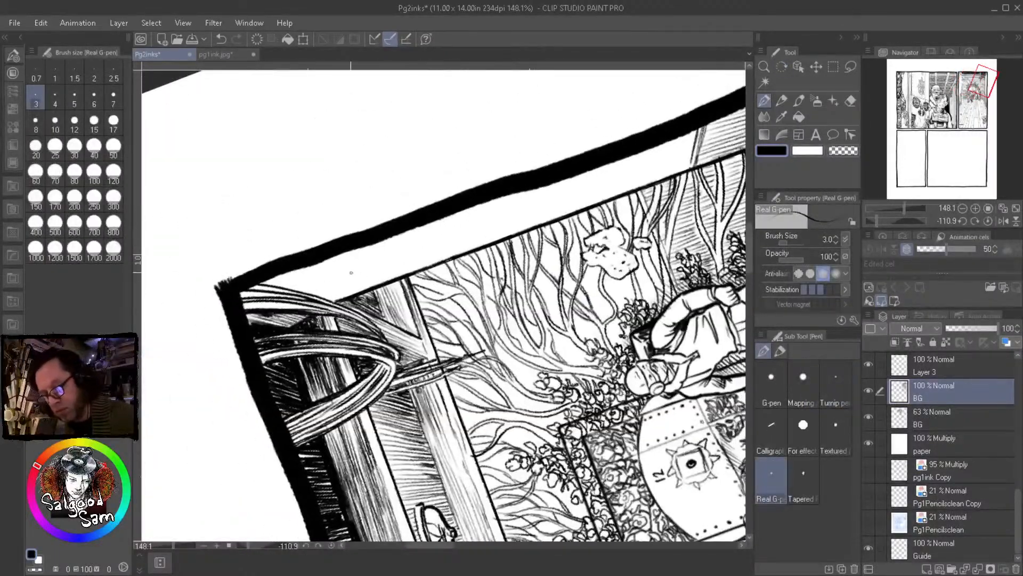
mouse_move(585, 515)
left_mouse_down()
mouse_move(437, 221)
mouse_move(606, 509)
left_mouse_up()
left_click_drag(347, 284, 444, 235)
left_click_drag(381, 250, 461, 225)
left_click_drag(406, 233, 527, 199)
left_click_drag(452, 212, 554, 179)
left_click_drag(554, 181, 575, 174)
left_click_drag(394, 235, 505, 200)
left_click_drag(317, 264, 462, 218)
left_click_drag(294, 271, 356, 248)
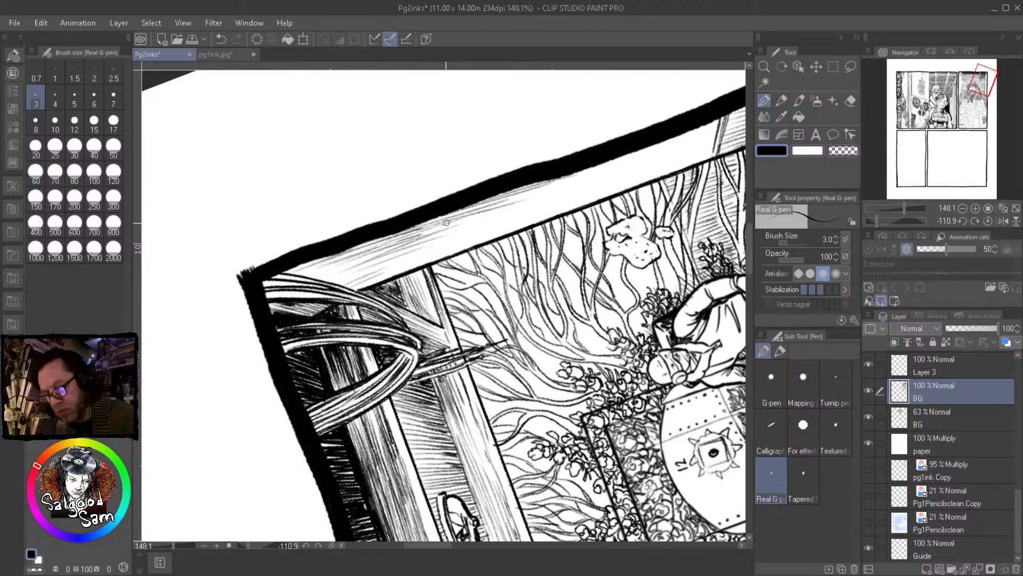
Thicken the upper right wall's hatching near the cables and fade it with longer strokes down the wall
left_click_drag(318, 270, 393, 245)
left_click_drag(325, 282, 393, 253)
left_click_drag(331, 286, 382, 265)
left_click_drag(296, 277, 340, 264)
mouse_move(318, 276)
left_mouse_down()
mouse_move(350, 263)
mouse_move(323, 260)
left_mouse_up()
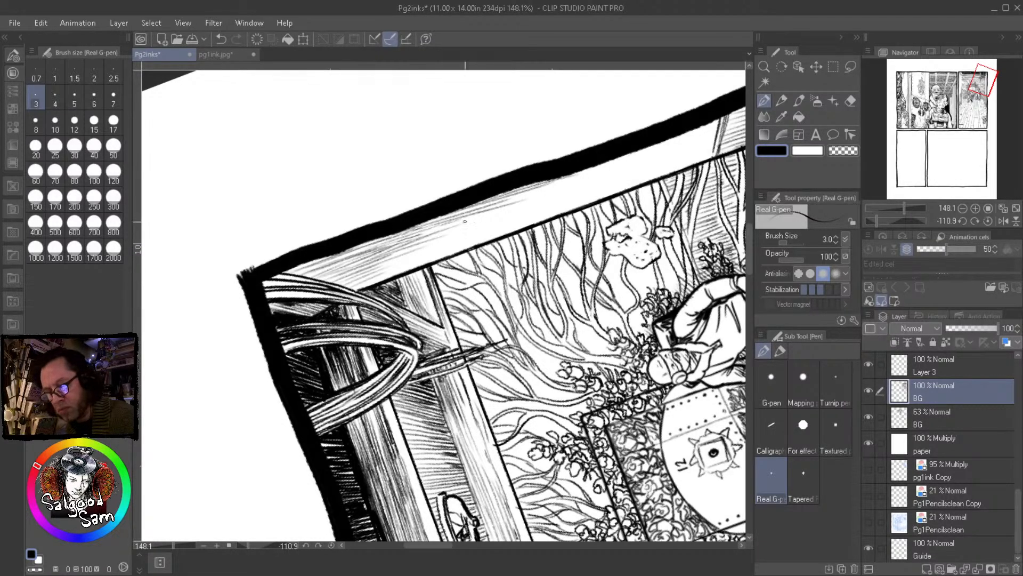
left_click_drag(395, 265, 435, 251)
left_click_drag(341, 272, 433, 227)
left_click_drag(316, 267, 518, 193)
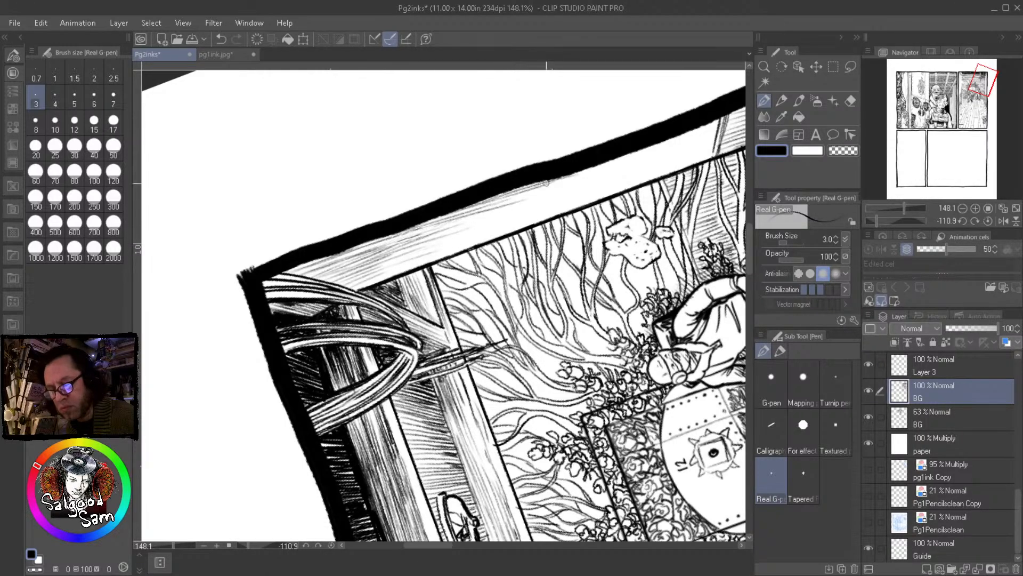
left_click_drag(341, 263, 465, 221)
left_click_drag(371, 241, 455, 218)
left_click_drag(581, 201, 508, 239)
left_click_drag(537, 204, 591, 189)
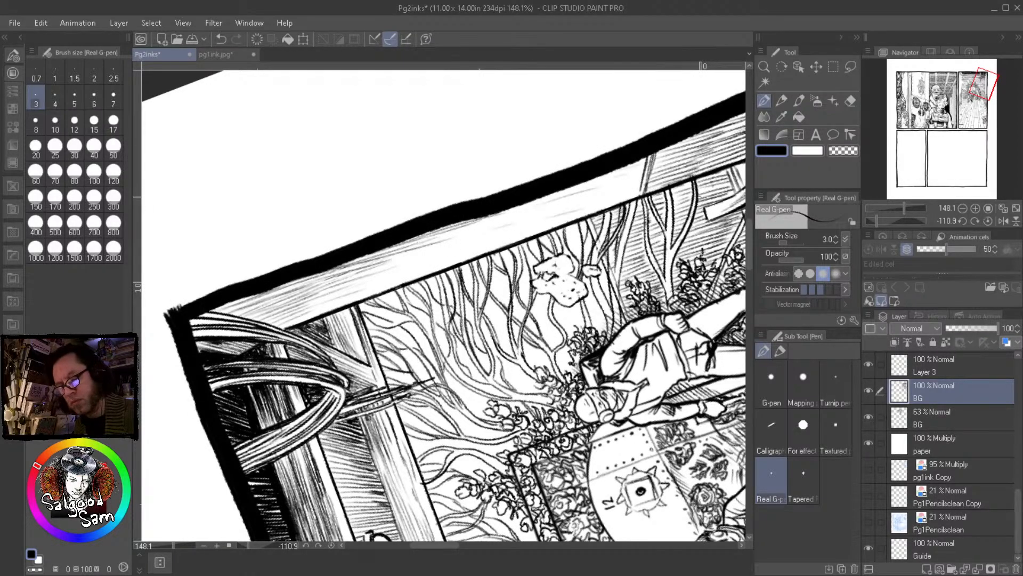
Add light lengthwise strokes to the left side wall just above the door handle
scroll(603, 264, "down", 2)
left_click_drag(652, 337, 419, 159)
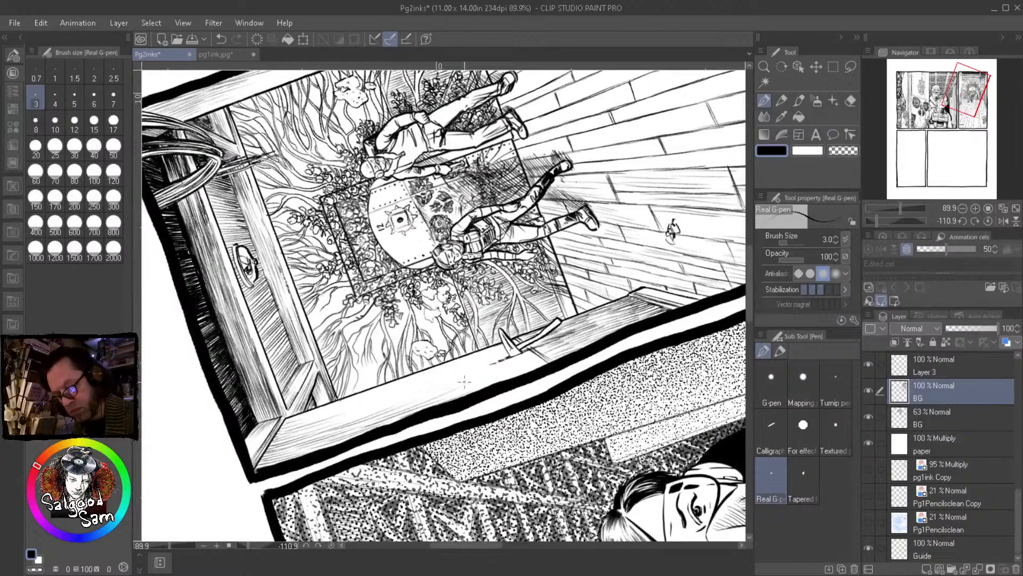
left_click_drag(463, 389, 583, 334)
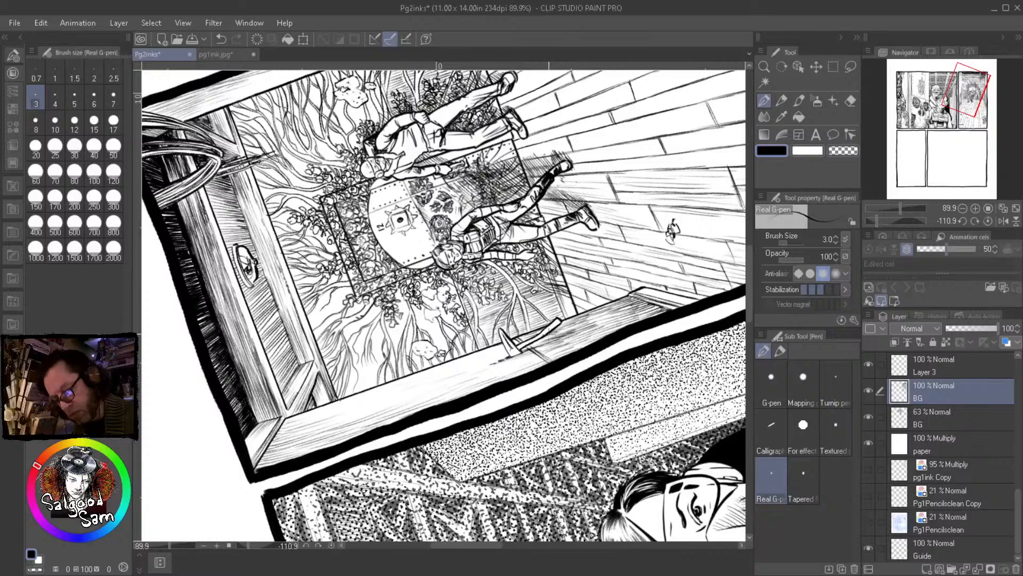
Draw wood-grain lines along the hallway floorboards between the crumpled debris, the fallen cans and the walking figures
left_click_drag(569, 381, 464, 477)
mouse_move(413, 189)
left_mouse_down()
mouse_move(346, 289)
mouse_move(455, 223)
left_mouse_up()
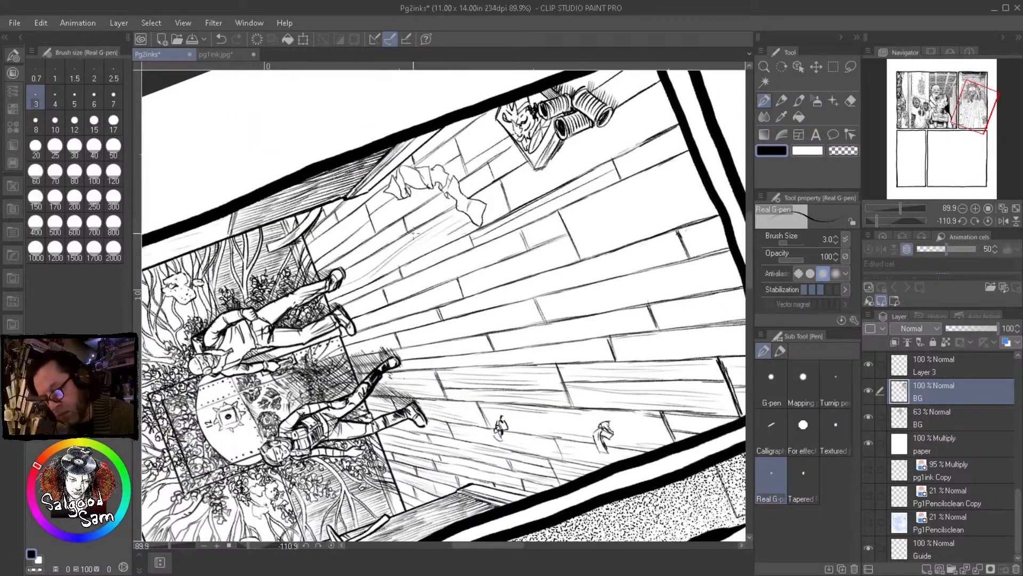
left_click_drag(512, 196, 630, 119)
mouse_move(538, 175)
left_mouse_down()
mouse_move(616, 120)
mouse_move(687, 101)
mouse_move(539, 190)
mouse_move(676, 118)
left_mouse_up()
mouse_move(575, 219)
left_mouse_down()
mouse_move(678, 171)
mouse_move(625, 187)
left_mouse_up()
mouse_move(569, 238)
left_mouse_down()
mouse_move(692, 179)
mouse_move(691, 199)
left_mouse_up()
left_click_drag(653, 230, 715, 204)
left_click_drag(456, 289, 587, 247)
left_click_drag(436, 305, 546, 262)
left_click_drag(373, 323, 454, 288)
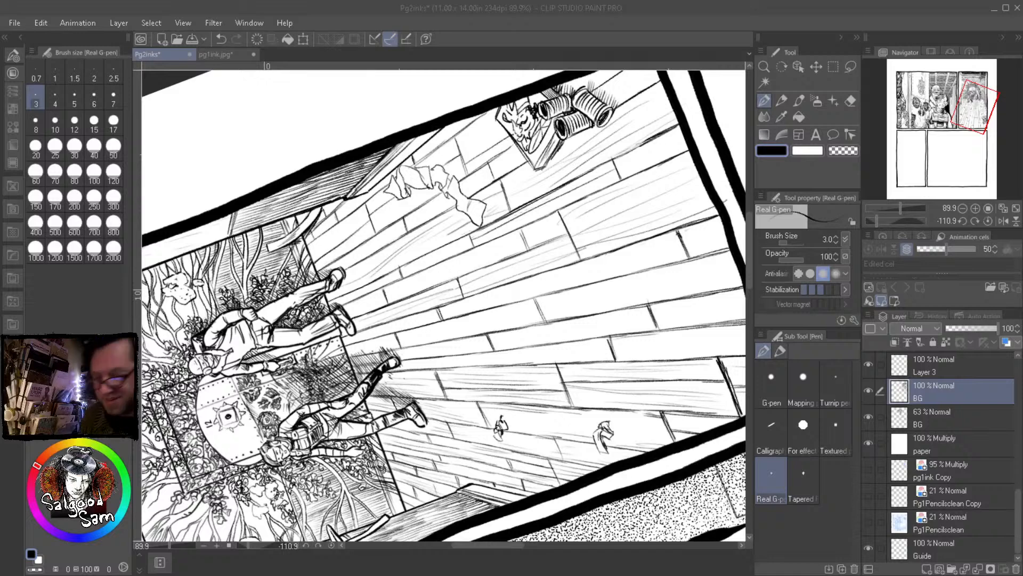
Add wood-grain strokes to the far floorboards beside the right wall's baseboard, around the crumpled debris
mouse_move(315, 248)
left_mouse_down()
mouse_move(387, 200)
mouse_move(369, 187)
left_mouse_up()
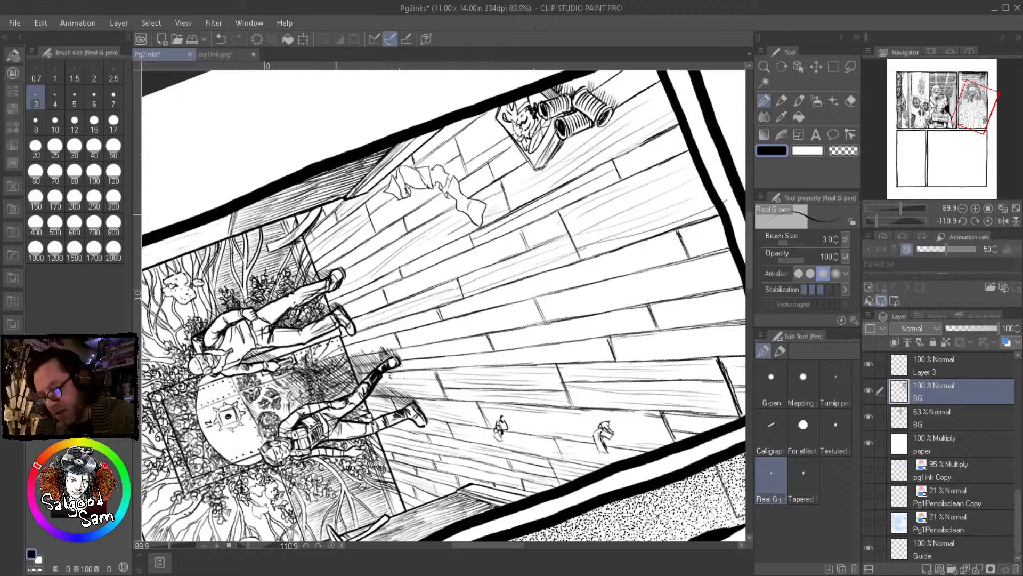
left_click_drag(291, 227, 305, 213)
left_click_drag(364, 225, 417, 197)
left_click_drag(390, 217, 404, 203)
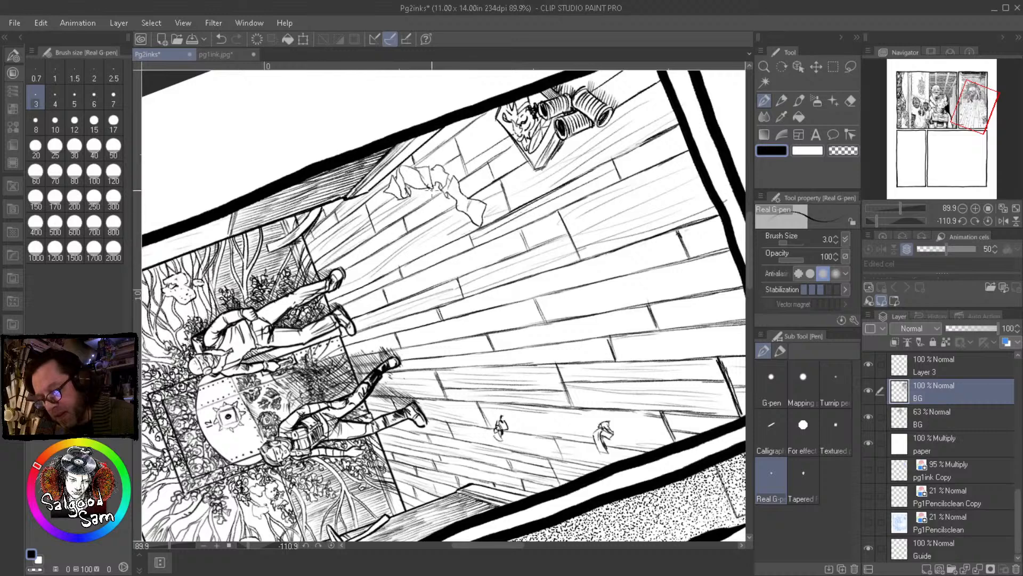
left_click_drag(435, 187, 380, 223)
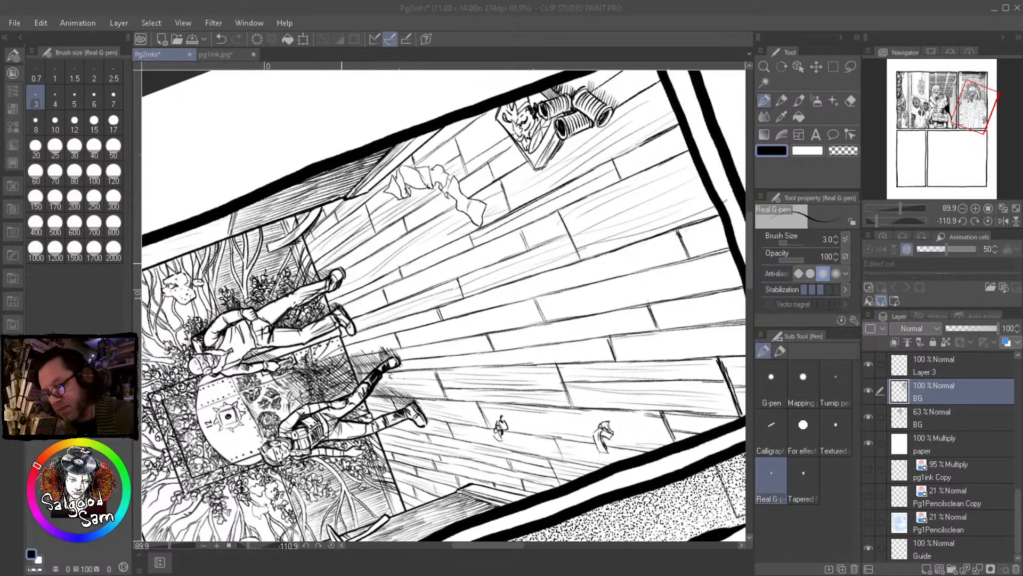
left_click(369, 245)
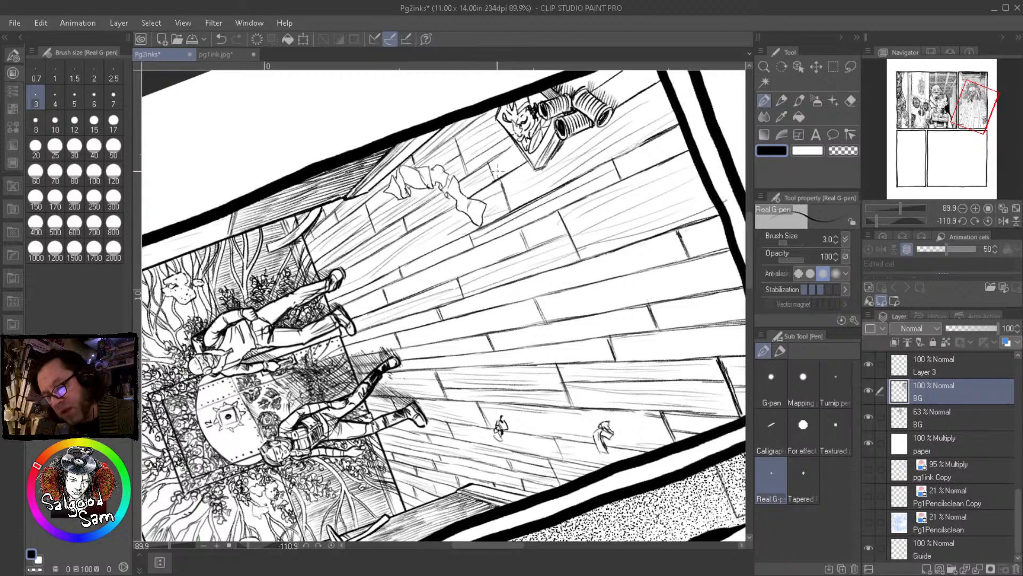
Add finer grain lines to the floorboards on both sides of the crumpled debris, up to the mask picture
scroll(509, 198, "up", 4)
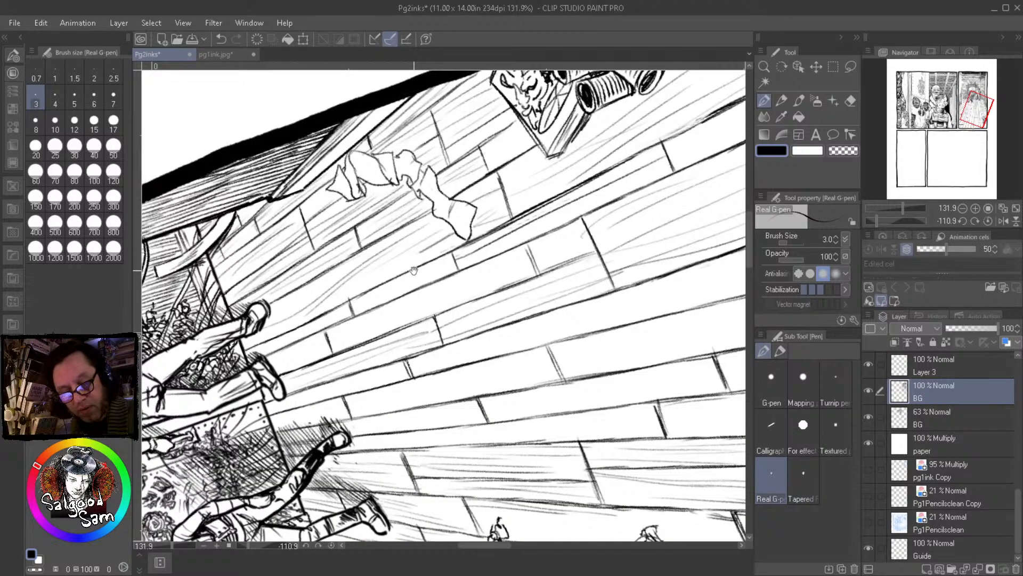
mouse_move(493, 159)
left_mouse_down()
mouse_move(472, 197)
mouse_move(516, 172)
left_mouse_up()
left_click_drag(503, 189, 524, 178)
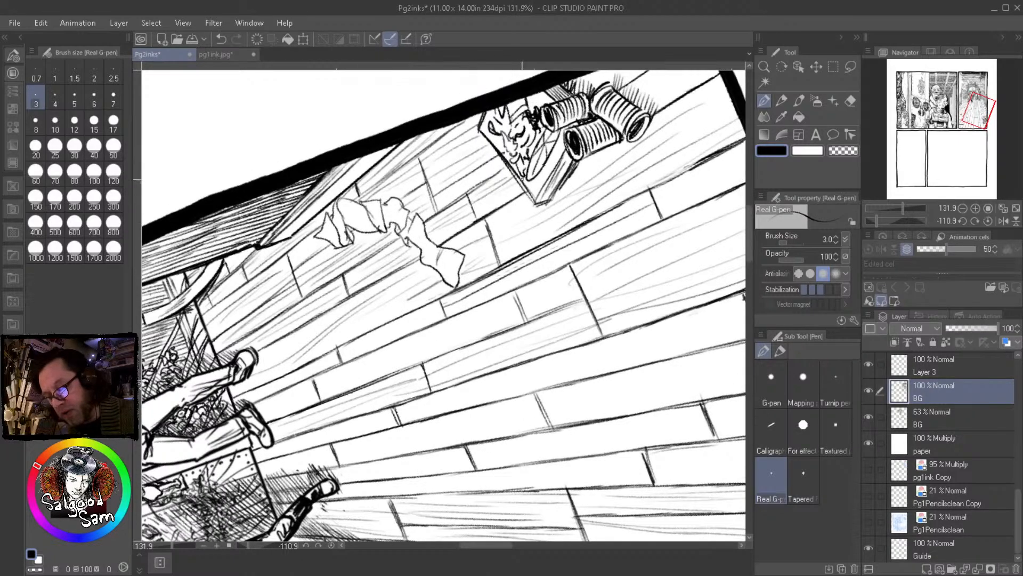
mouse_move(479, 215)
left_mouse_down()
mouse_move(513, 193)
mouse_move(528, 202)
left_mouse_up()
left_click_drag(322, 355, 397, 304)
left_click_drag(270, 352, 340, 302)
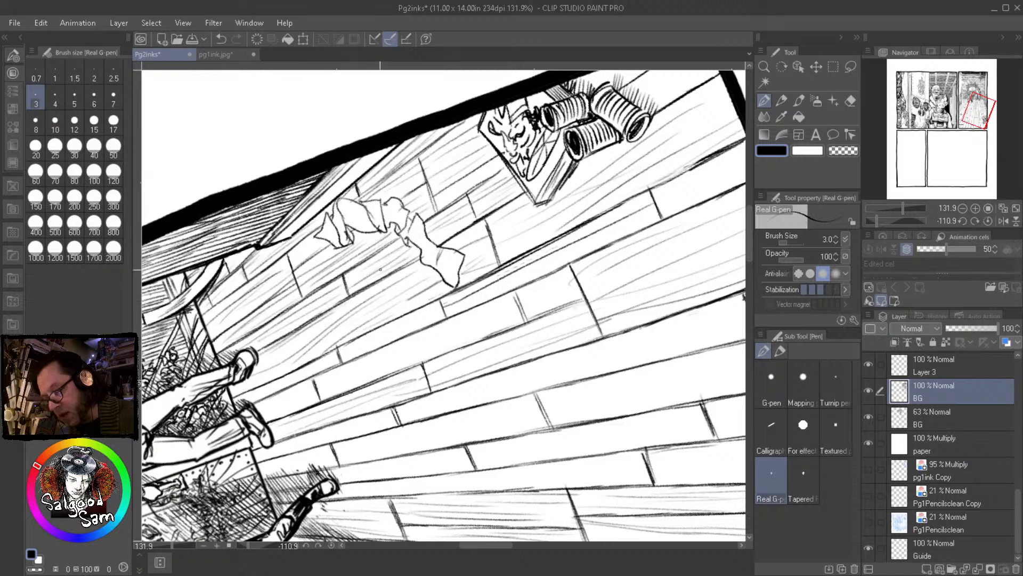
Fill the floorboards in the panel corner around the cans and mask picture with grain lines and shadow strokes
left_click_drag(619, 200, 459, 258)
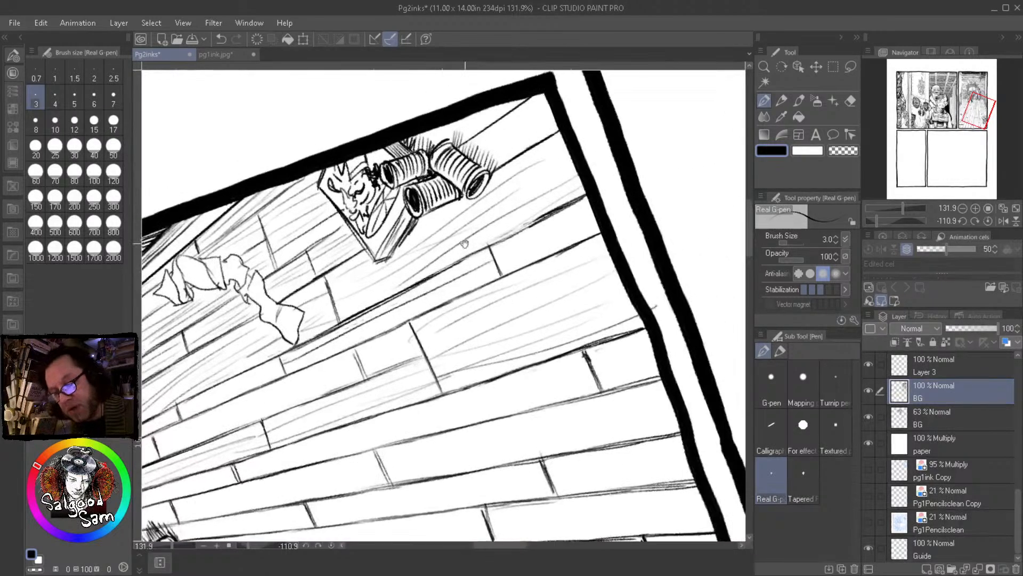
left_click_drag(504, 184, 567, 146)
left_click_drag(463, 158, 529, 113)
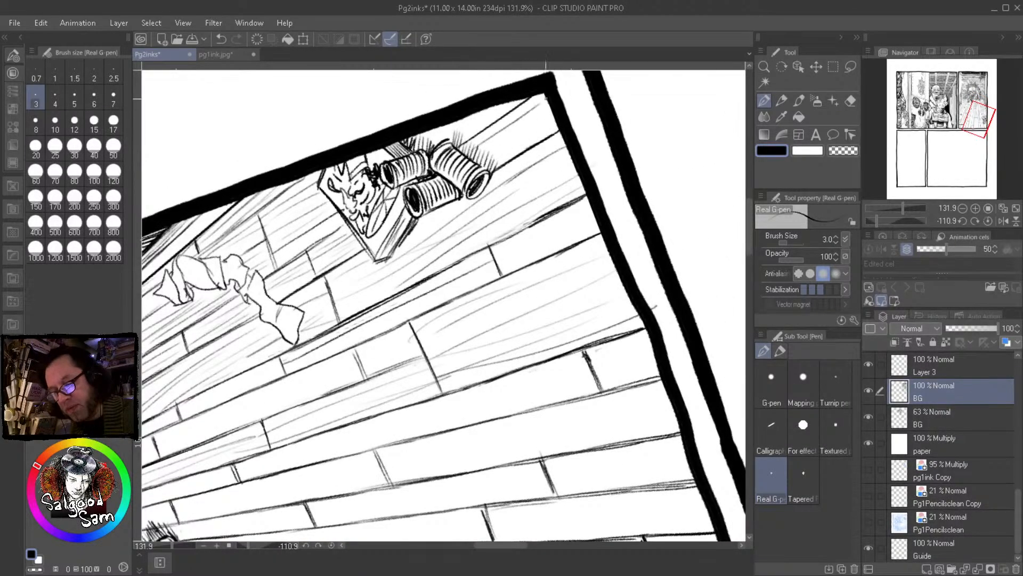
left_click_drag(480, 149, 548, 105)
left_click_drag(489, 147, 535, 116)
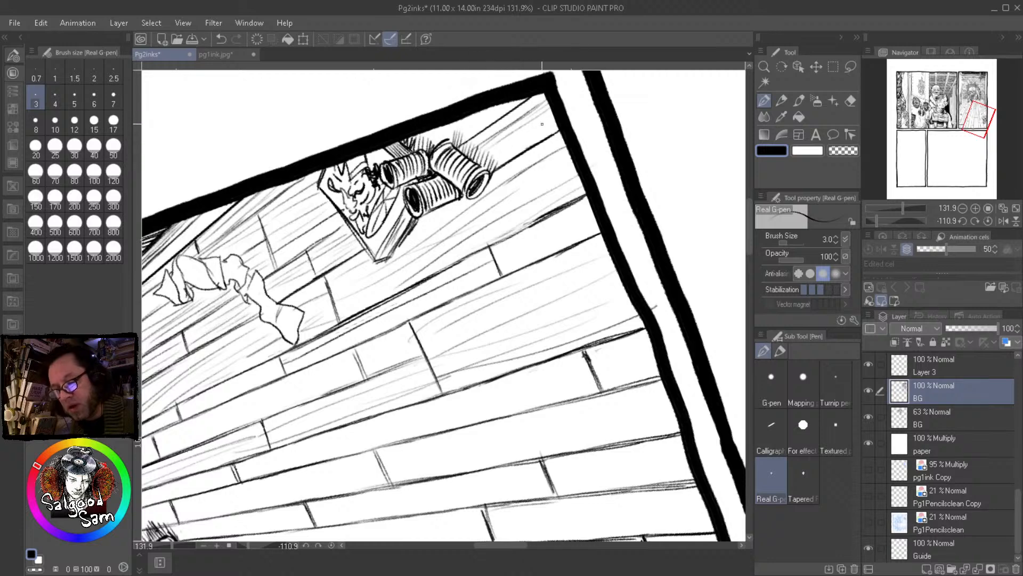
left_click_drag(422, 146, 454, 123)
left_click_drag(443, 132, 482, 110)
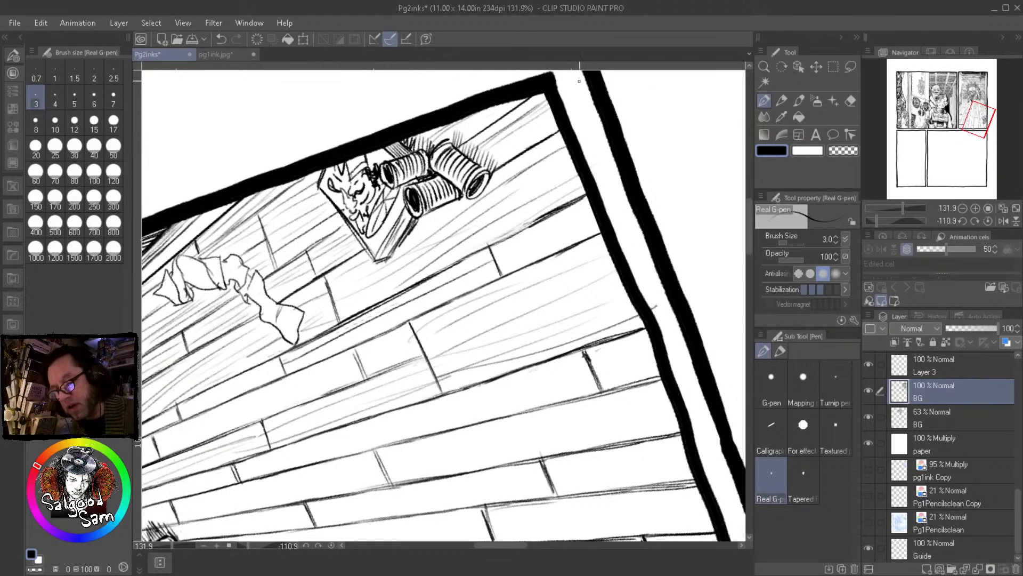
left_click_drag(496, 155, 552, 120)
left_click_drag(519, 144, 555, 120)
left_click_drag(489, 165, 521, 141)
left_click_drag(461, 155, 490, 134)
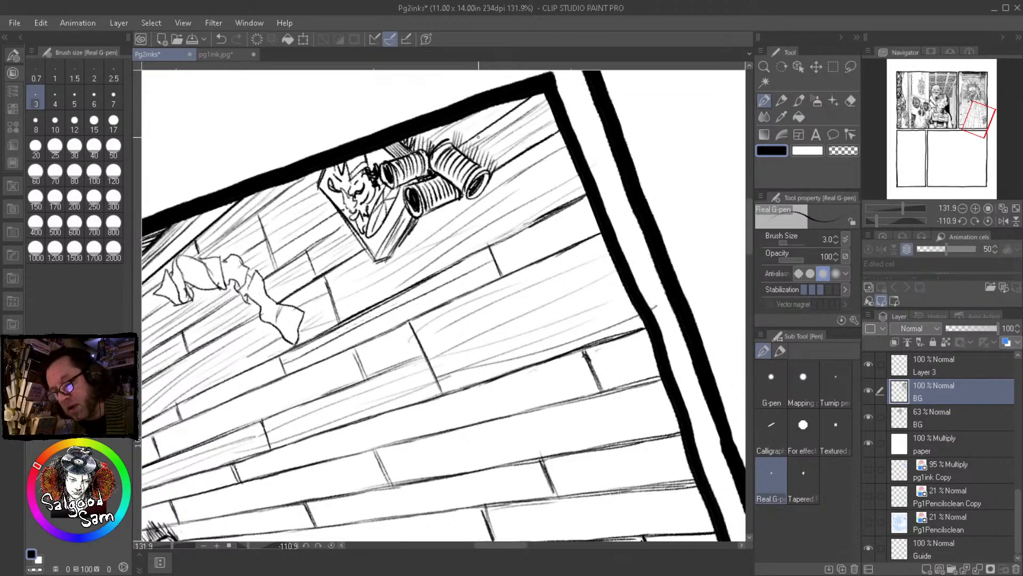
mouse_move(426, 146)
left_mouse_down()
mouse_move(460, 123)
mouse_move(434, 127)
left_mouse_up()
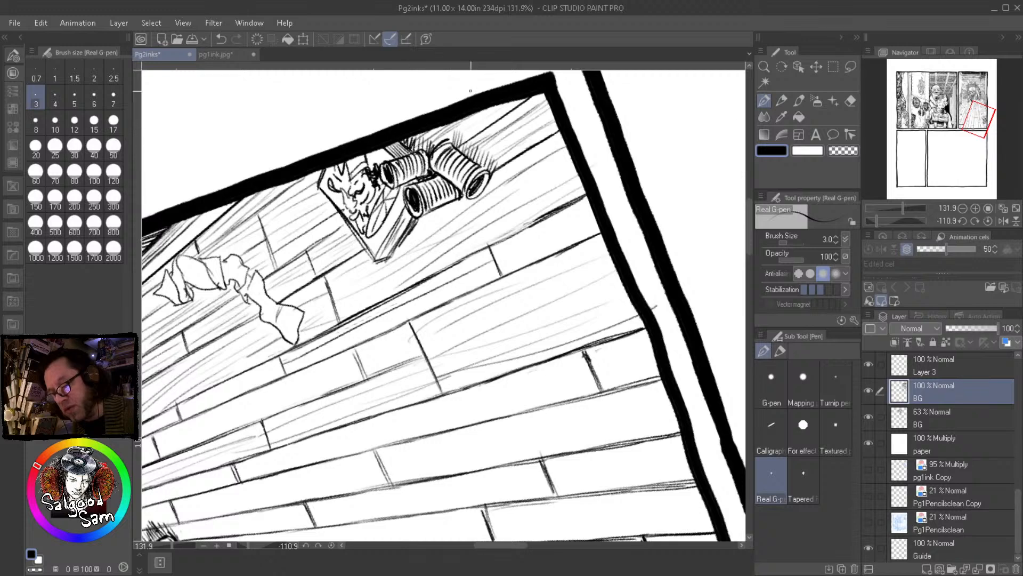
left_click_drag(342, 218, 309, 237)
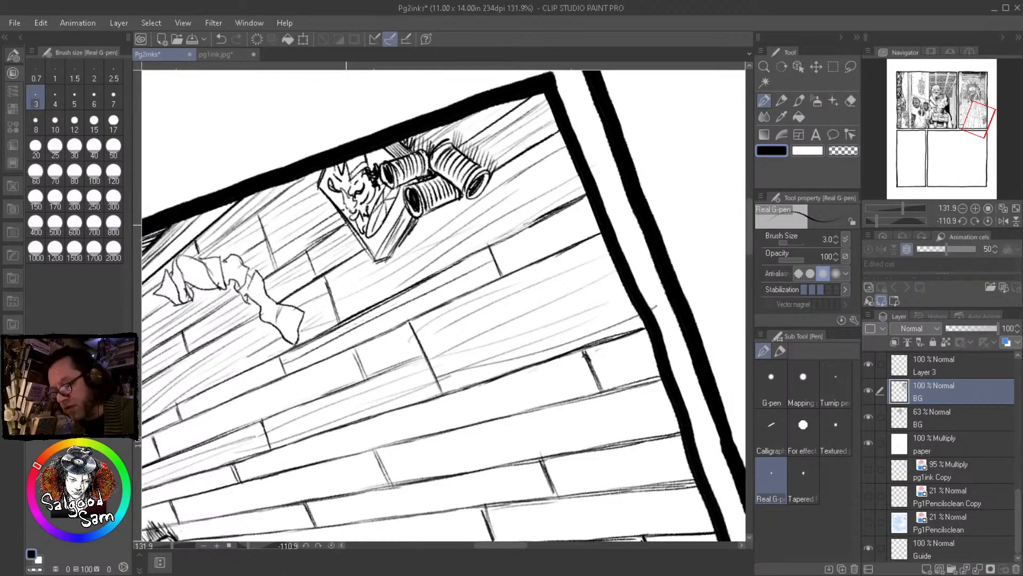
Draw grain lines along the floorboards below the crumpled debris, from the standing man's feet toward the foreground
left_click_drag(481, 283, 421, 292)
left_click_drag(479, 224, 395, 272)
left_click_drag(515, 227, 440, 272)
mouse_move(513, 233)
left_mouse_down()
mouse_move(450, 270)
mouse_move(437, 260)
left_mouse_up()
left_click_drag(403, 291, 277, 355)
mouse_move(198, 383)
left_mouse_down()
mouse_move(499, 392)
mouse_move(494, 308)
mouse_move(337, 388)
left_mouse_up()
left_click_drag(408, 388, 347, 406)
left_click_drag(531, 320, 436, 373)
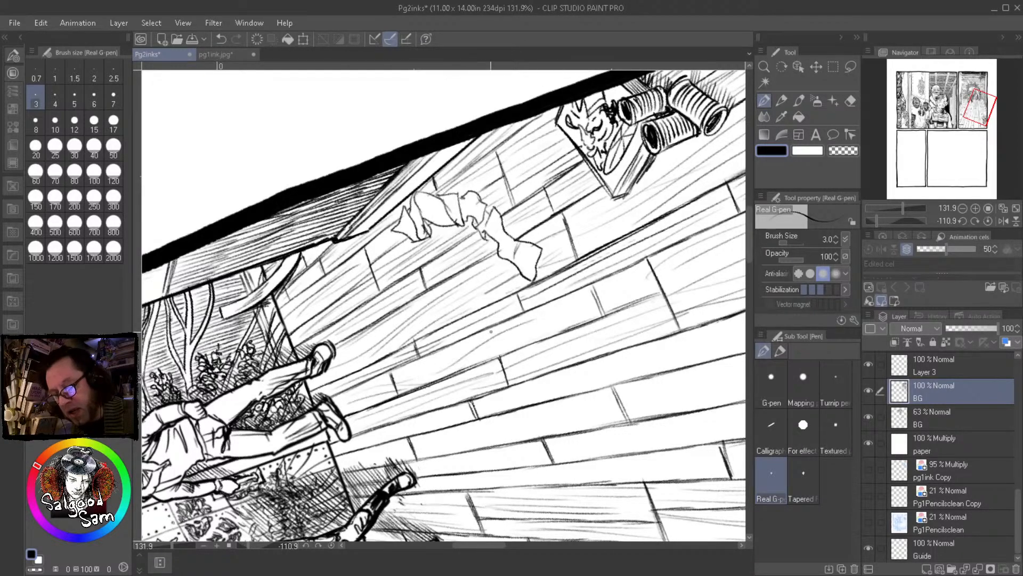
left_click_drag(646, 263, 513, 327)
mouse_move(621, 287)
left_mouse_down()
mouse_move(471, 365)
mouse_move(510, 345)
left_mouse_up()
left_click_drag(618, 306, 562, 331)
Continue the wood grain along the middle floorboards toward the panel's lower border
left_click_drag(631, 378, 423, 355)
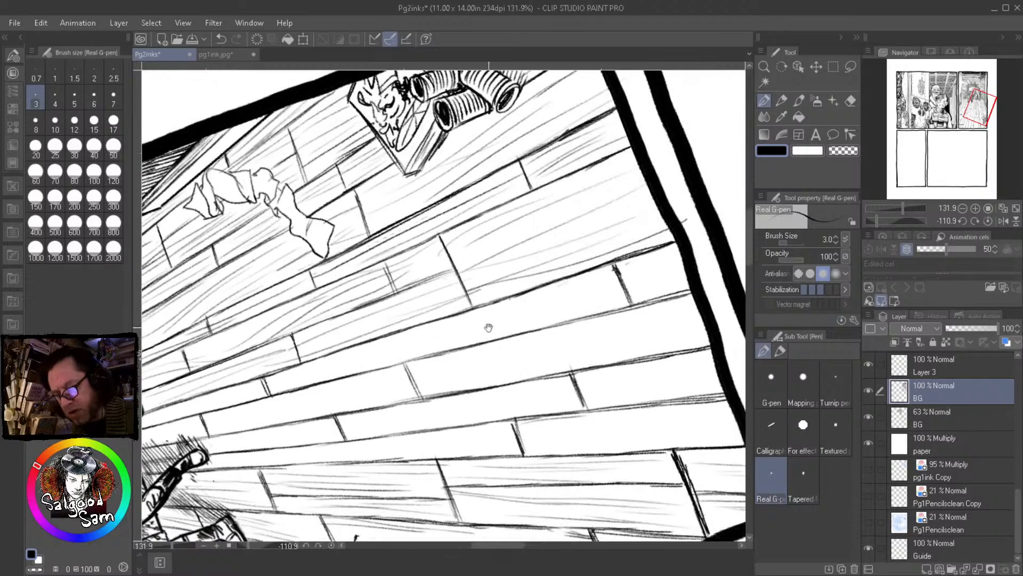
mouse_move(241, 388)
left_mouse_down()
mouse_move(444, 346)
mouse_move(529, 315)
left_mouse_up()
mouse_move(474, 333)
left_mouse_down()
mouse_move(349, 356)
mouse_move(562, 297)
left_mouse_up()
left_click_drag(614, 271, 509, 308)
left_click_drag(633, 293, 507, 336)
mouse_move(674, 263)
left_mouse_down()
mouse_move(614, 284)
mouse_move(689, 286)
left_mouse_up()
mouse_move(627, 290)
left_mouse_down()
mouse_move(685, 274)
mouse_move(629, 294)
left_mouse_up()
left_click_drag(429, 369, 691, 315)
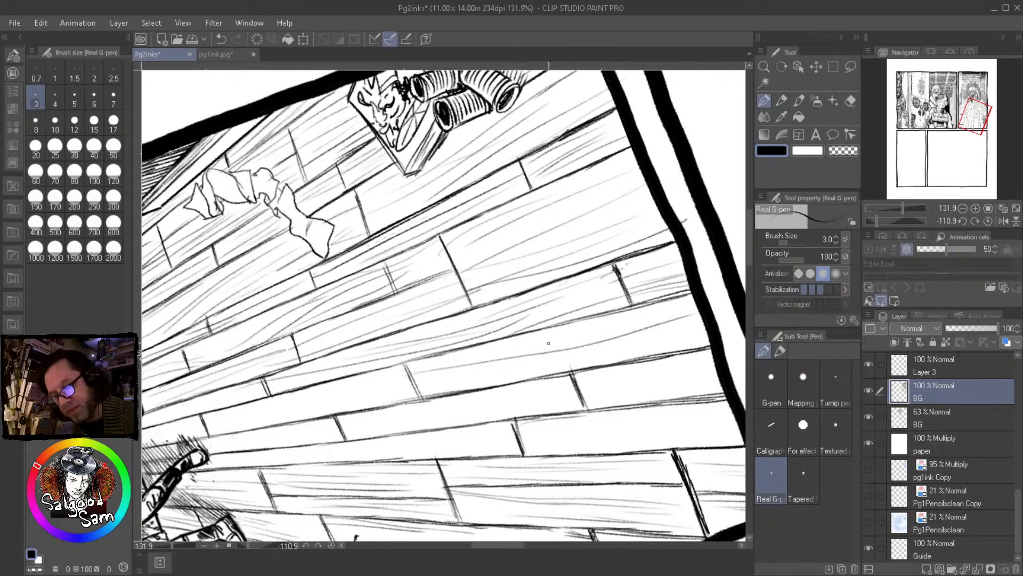
left_click_drag(416, 382, 704, 332)
left_click_drag(591, 353, 702, 319)
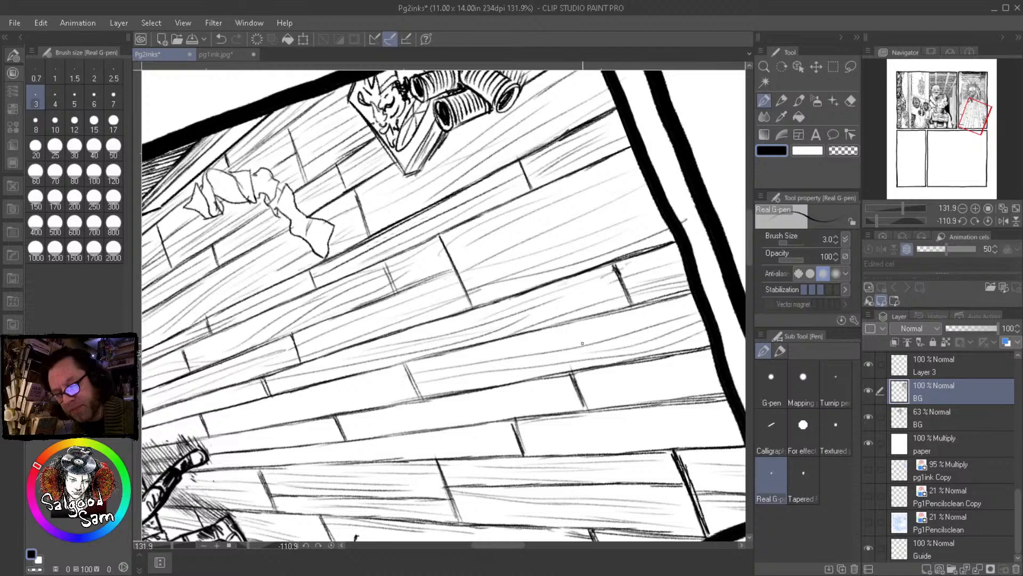
Draw wood grain with oval knots along the middle floorboards, from the standing men's feet toward the panel's lower border
mouse_move(507, 354)
left_mouse_down()
mouse_move(613, 322)
mouse_move(591, 330)
left_mouse_up()
mouse_move(422, 397)
left_mouse_down()
mouse_move(656, 359)
mouse_move(497, 369)
mouse_move(427, 396)
left_mouse_up()
left_click_drag(565, 356, 457, 386)
left_click_drag(639, 345, 581, 364)
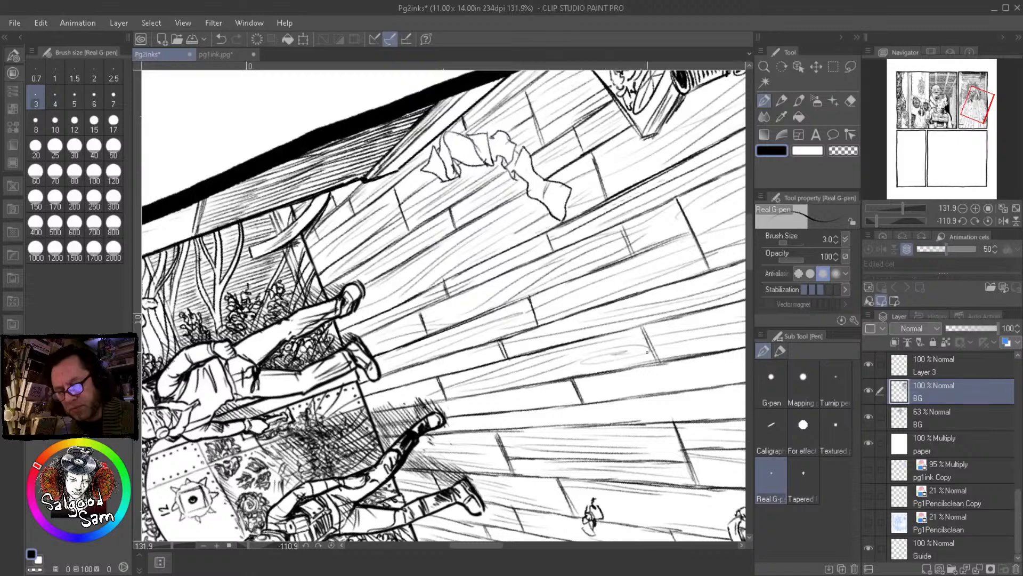
mouse_move(436, 387)
left_mouse_down()
mouse_move(388, 404)
mouse_move(371, 398)
mouse_move(401, 393)
left_mouse_up()
left_click_drag(476, 356, 405, 378)
left_click_drag(520, 354, 423, 374)
left_click_drag(572, 342, 463, 365)
left_click_drag(623, 382, 569, 390)
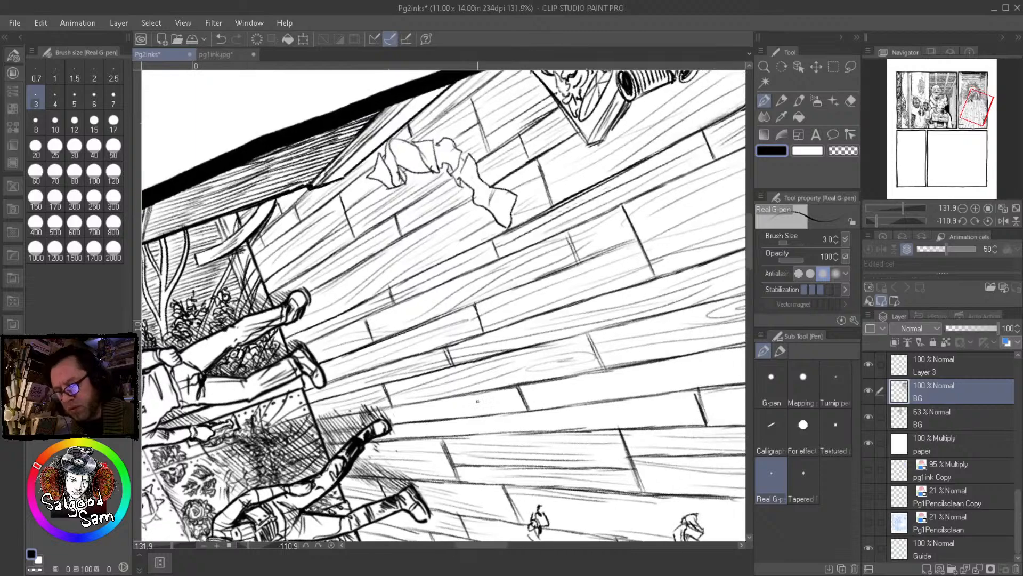
Add long grain lines to the next floorboard over, beginning at the walking figure's boot
mouse_move(362, 418)
left_mouse_down()
mouse_move(489, 396)
mouse_move(456, 407)
left_mouse_up()
mouse_move(435, 409)
left_mouse_down()
mouse_move(661, 378)
mouse_move(513, 409)
mouse_move(657, 359)
left_mouse_up()
left_click_drag(661, 367, 507, 395)
mouse_move(644, 366)
left_mouse_down()
mouse_move(709, 354)
mouse_move(611, 379)
mouse_move(594, 372)
left_mouse_up()
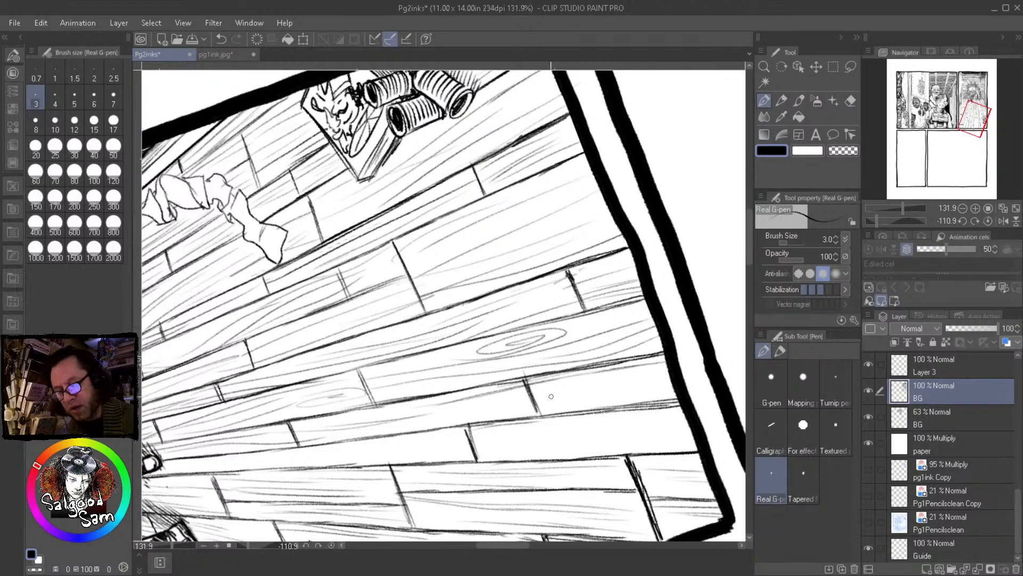
left_click_drag(469, 406, 666, 375)
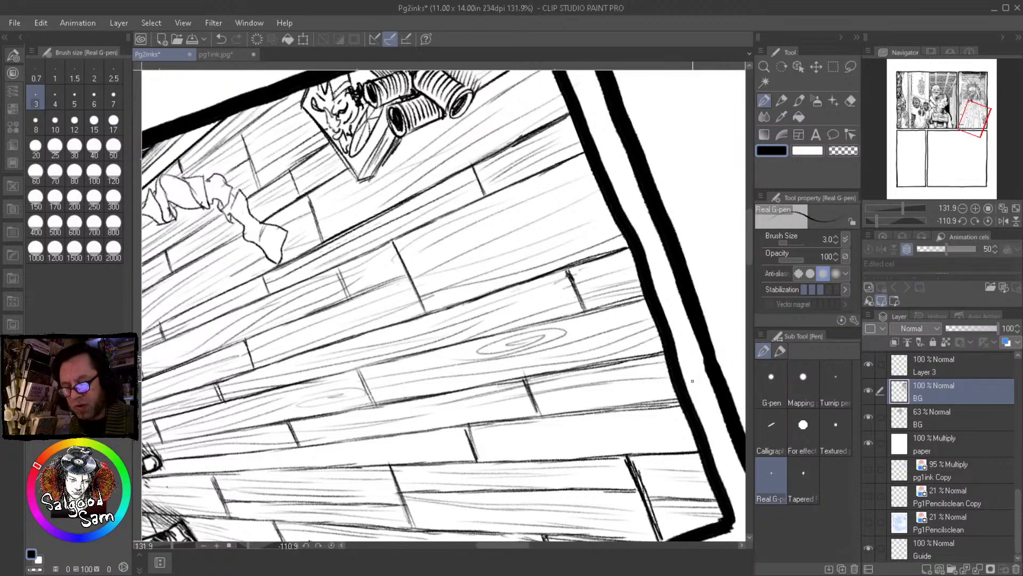
Fill the foreground ends of the floorboards near the panel's lower border with closely spaced grain lines
left_click_drag(418, 424, 583, 395)
left_click_drag(502, 408, 672, 392)
left_click_drag(545, 396, 672, 385)
left_click_drag(537, 390, 667, 371)
left_click_drag(530, 412, 674, 395)
left_click_drag(466, 425, 591, 405)
left_click_drag(399, 432, 490, 419)
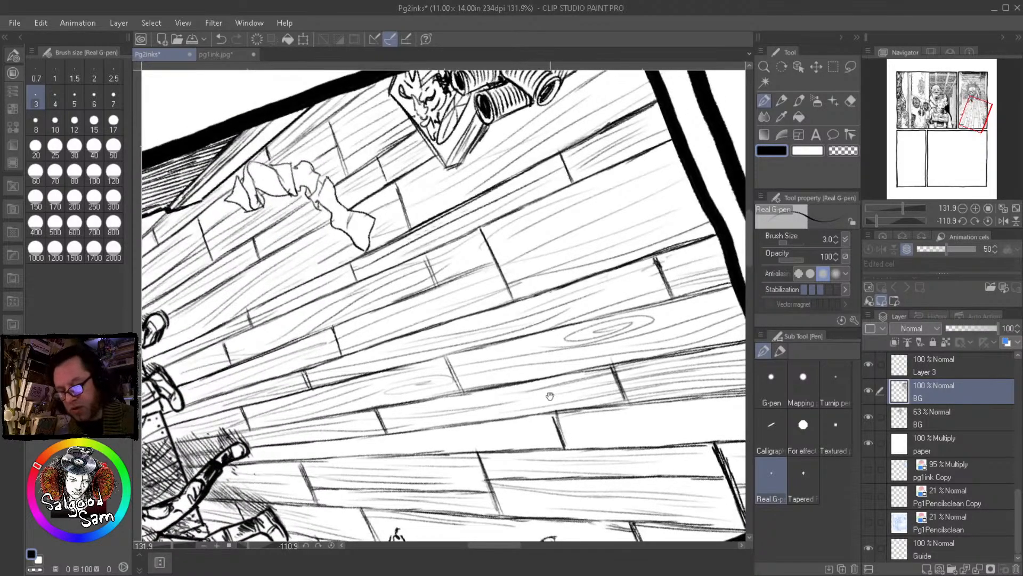
Ink grain along the remaining blank floorboard running from the walking figure's boot to the lower border
left_click_drag(479, 400, 560, 380)
left_click_drag(567, 422, 609, 384)
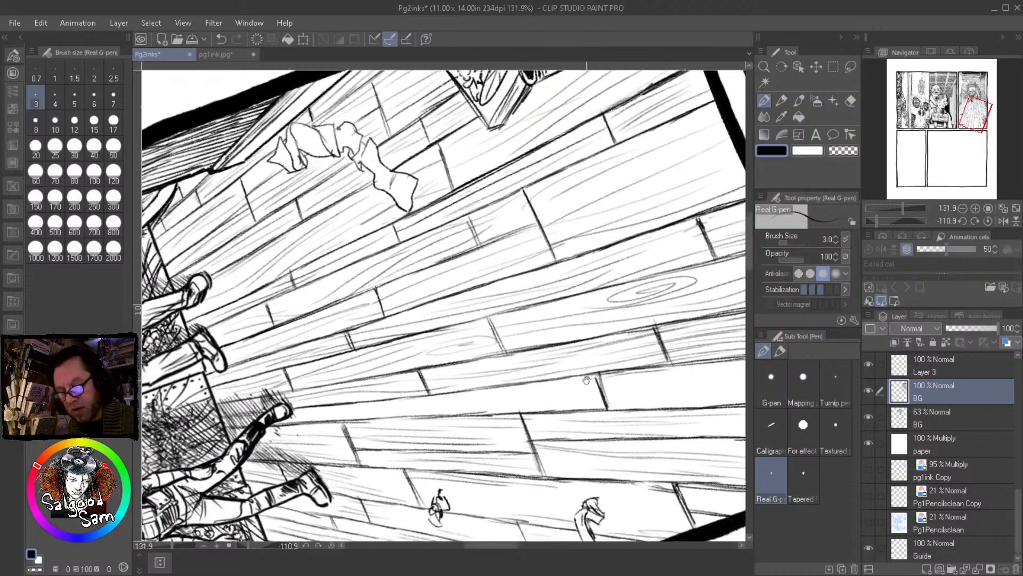
mouse_move(435, 400)
left_mouse_down()
mouse_move(589, 378)
mouse_move(598, 387)
mouse_move(566, 393)
left_mouse_up()
left_click_drag(463, 414, 547, 405)
left_click_drag(311, 411, 457, 407)
left_click_drag(685, 411, 472, 429)
left_click_drag(426, 404, 603, 390)
left_click_drag(519, 409, 635, 405)
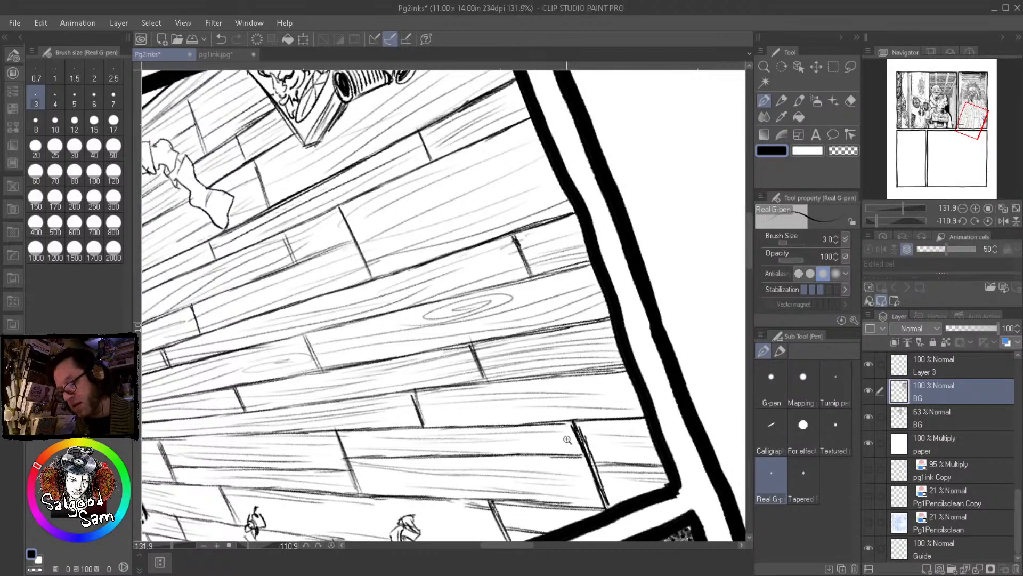
Add grain lines to the floorboards around the two small debris scraps on the panel's left side
scroll(566, 438, "down", 3)
left_click_drag(447, 458, 298, 233)
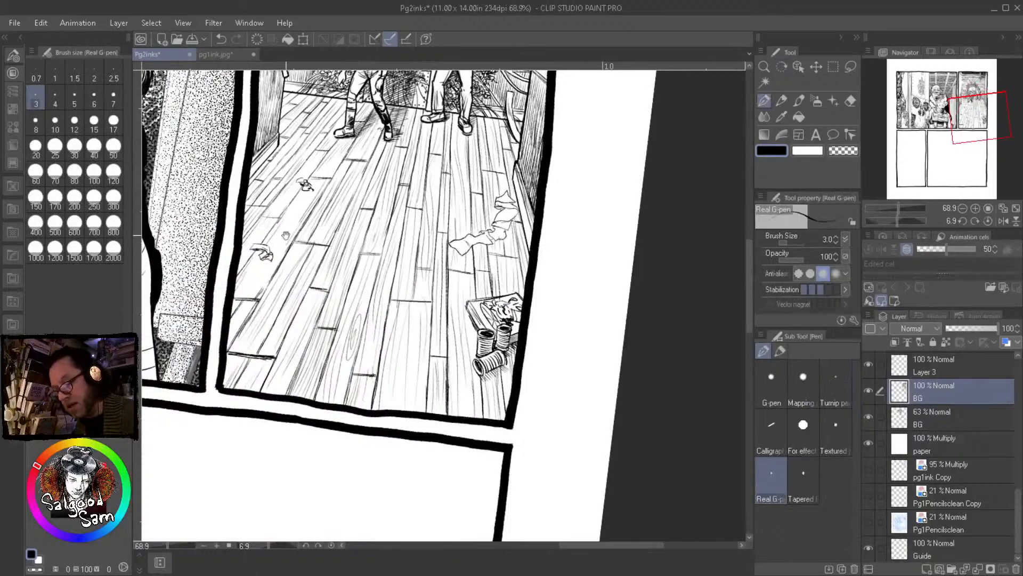
scroll(287, 228, "up", 3)
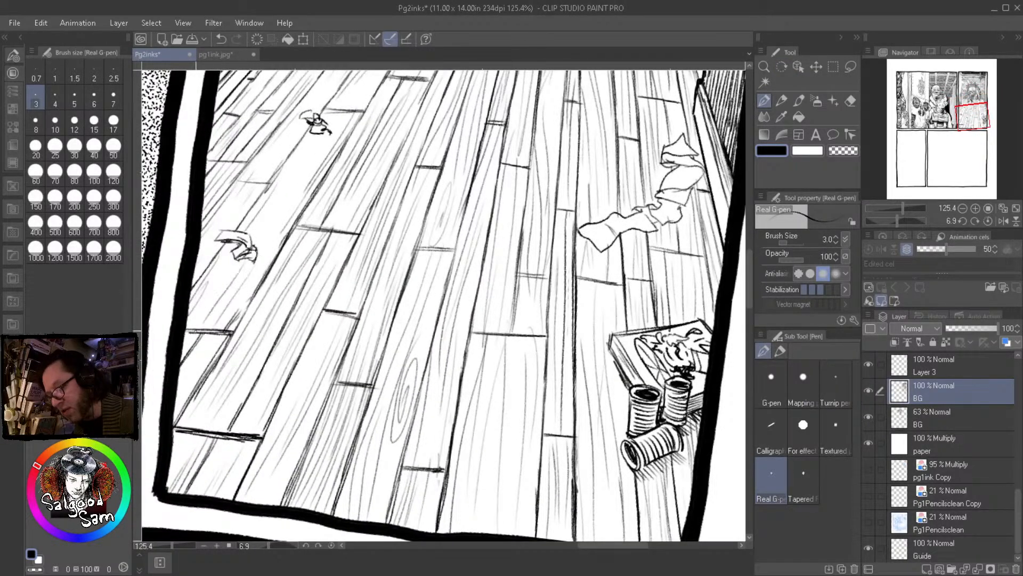
left_click_drag(202, 291, 235, 243)
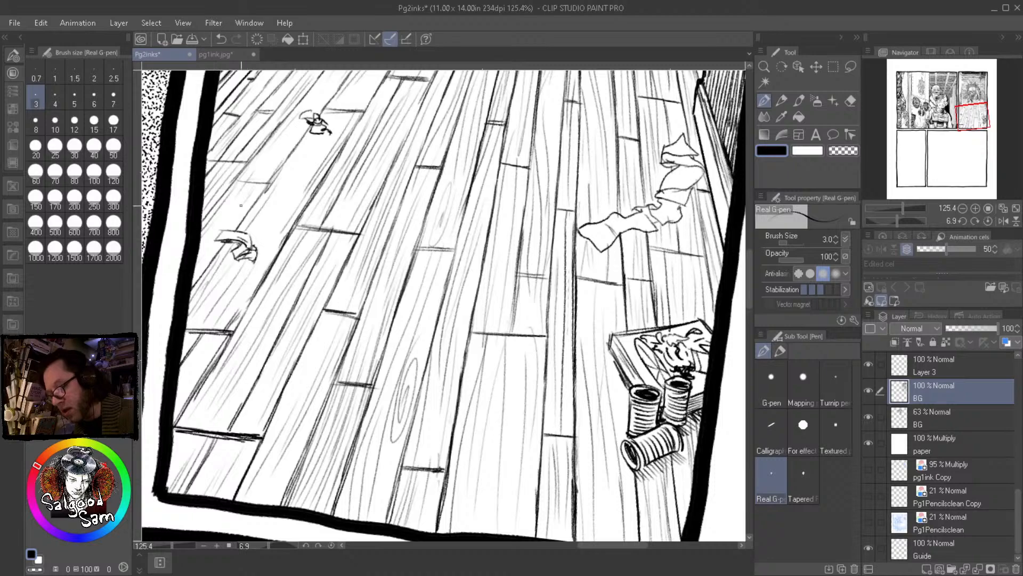
scroll(235, 224, "up", 3)
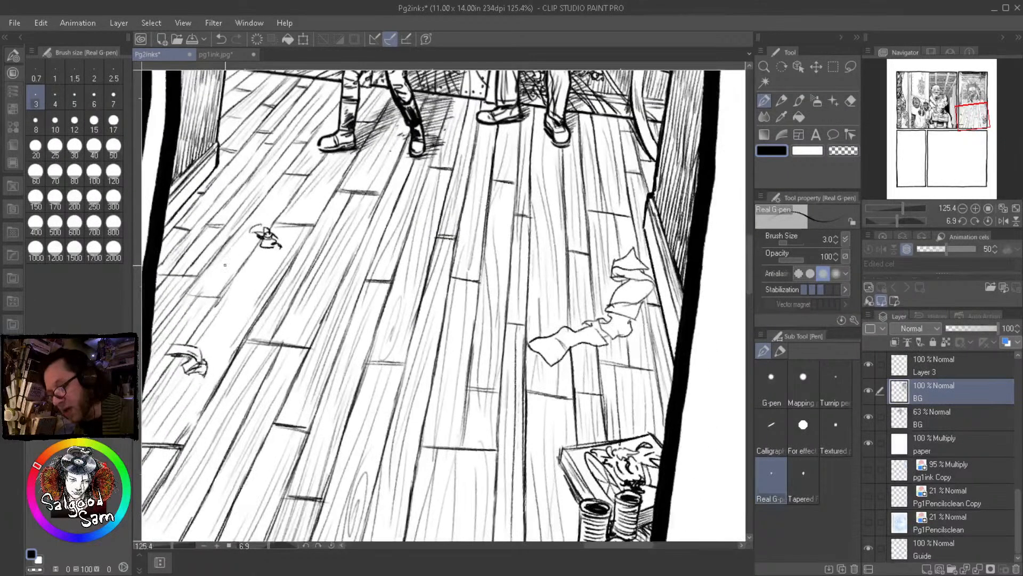
mouse_move(216, 281)
left_mouse_down()
mouse_move(257, 230)
mouse_move(239, 257)
left_mouse_up()
left_click_drag(293, 181, 260, 224)
left_click_drag(339, 168, 293, 220)
left_click_drag(347, 166, 228, 319)
Extend the grain along the left-side floorboards below the debris scraps toward the panel's lower-left corner
mouse_move(251, 268)
left_mouse_down()
mouse_move(208, 336)
mouse_move(245, 302)
left_mouse_up()
left_click_drag(204, 396, 246, 319)
mouse_move(169, 443)
left_mouse_down()
mouse_move(248, 339)
mouse_move(206, 399)
left_mouse_up()
mouse_move(229, 361)
left_mouse_down()
mouse_move(220, 444)
mouse_move(255, 380)
mouse_move(227, 436)
mouse_move(264, 378)
left_mouse_up()
left_click_drag(232, 437, 260, 392)
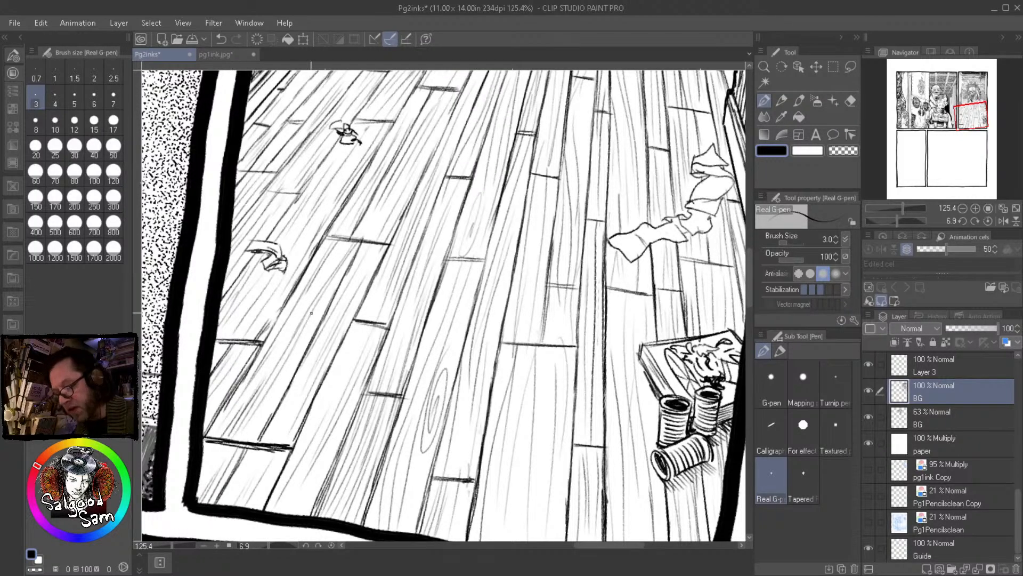
left_click_drag(337, 373, 350, 346)
left_click_drag(332, 395, 387, 269)
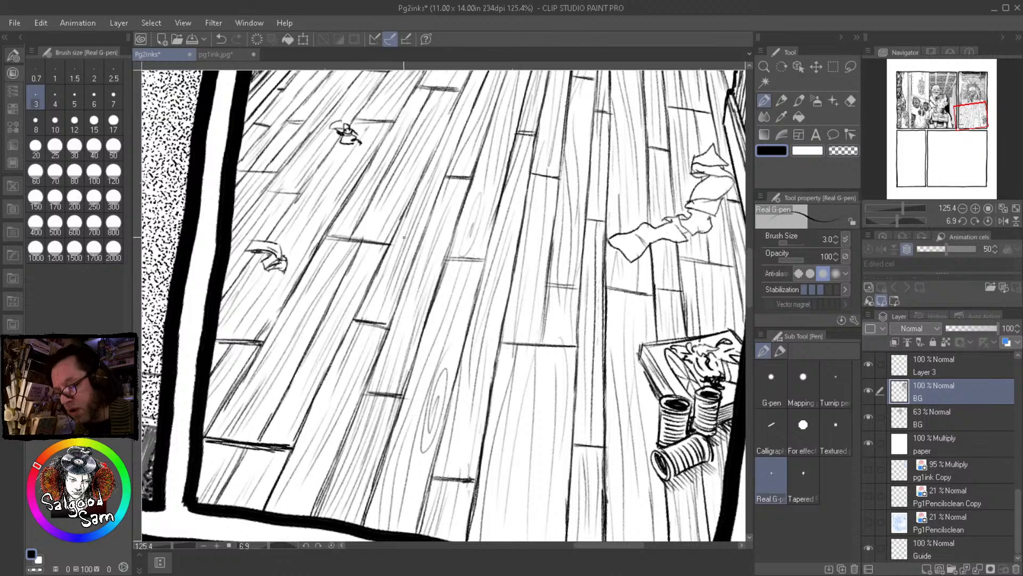
Add short grain strokes to the far floorboards between the left wall and the walking figure's boots
left_click_drag(537, 157, 317, 187)
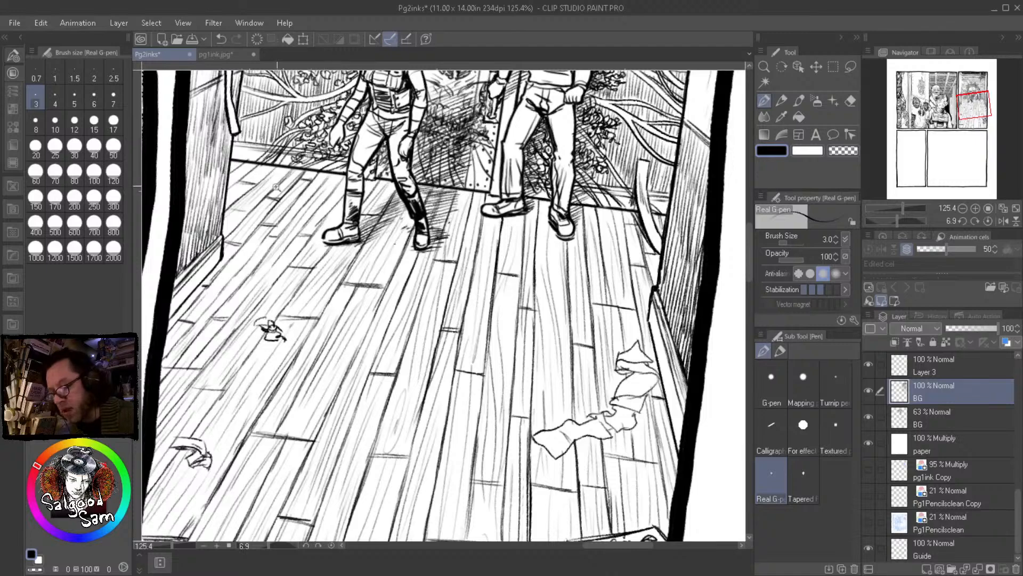
mouse_move(228, 197)
left_mouse_down()
mouse_move(261, 175)
mouse_move(254, 163)
left_mouse_up()
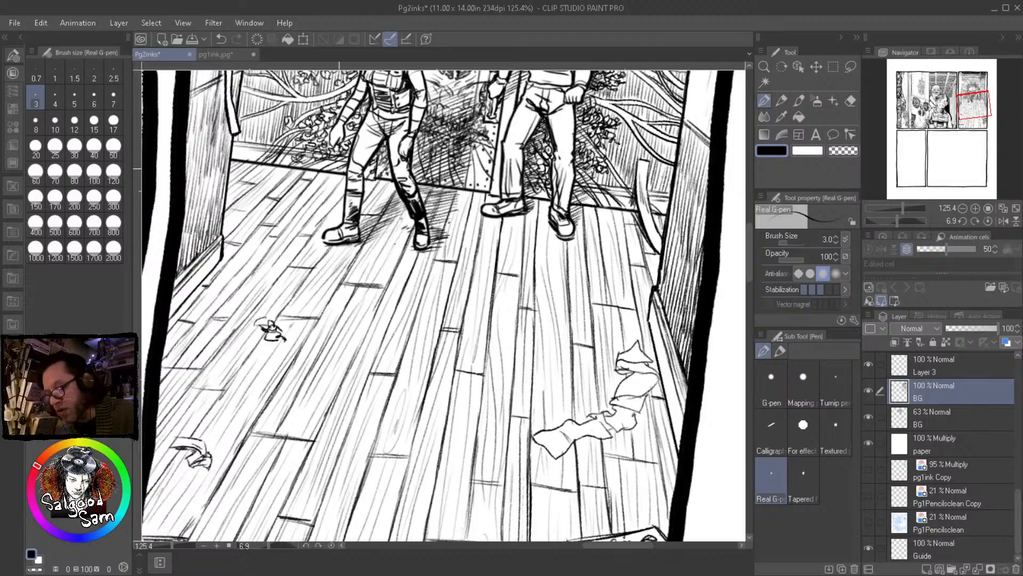
scroll(261, 188, "up", 2)
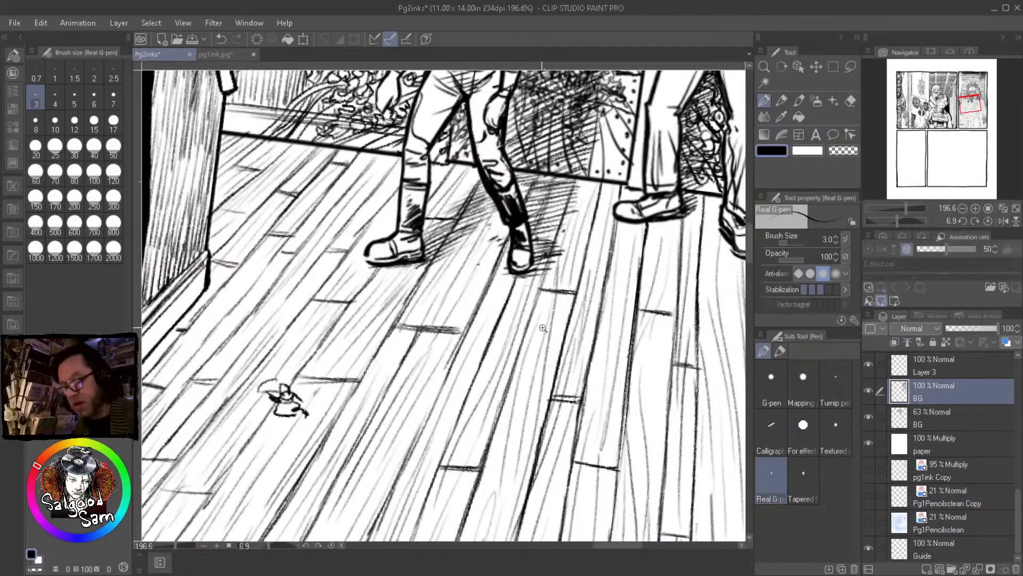
scroll(527, 330, "down", 3)
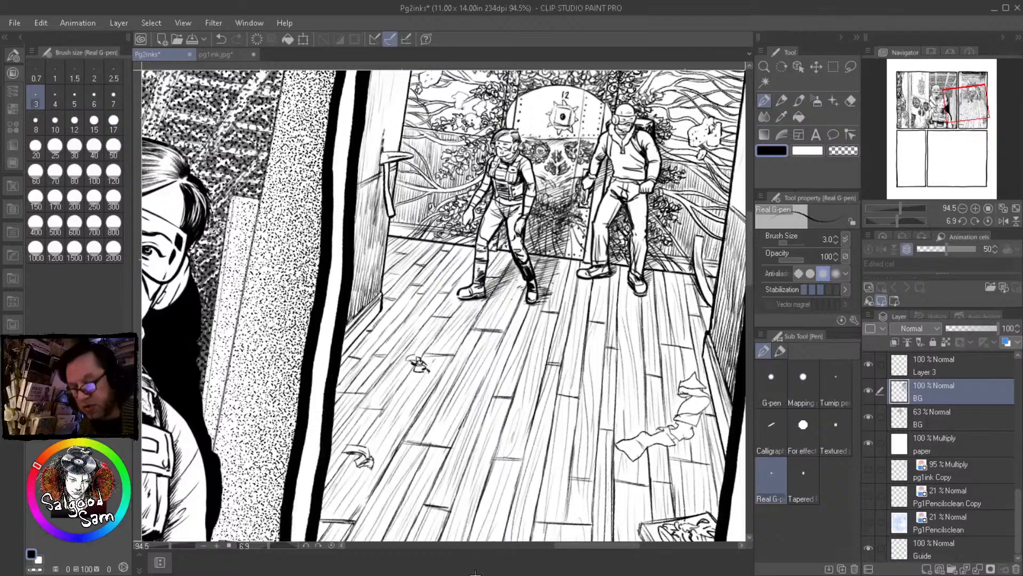
Switch to the pg1ink.jpg page, clear its selection, and examine the inking of the skull door and roses up close
left_click(215, 54)
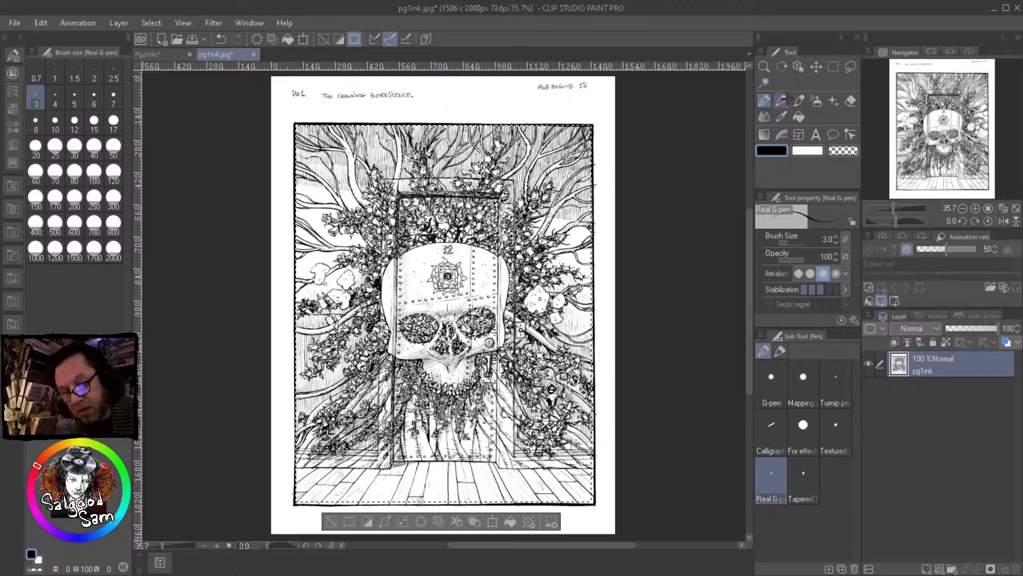
left_click(833, 66)
left_click(650, 168)
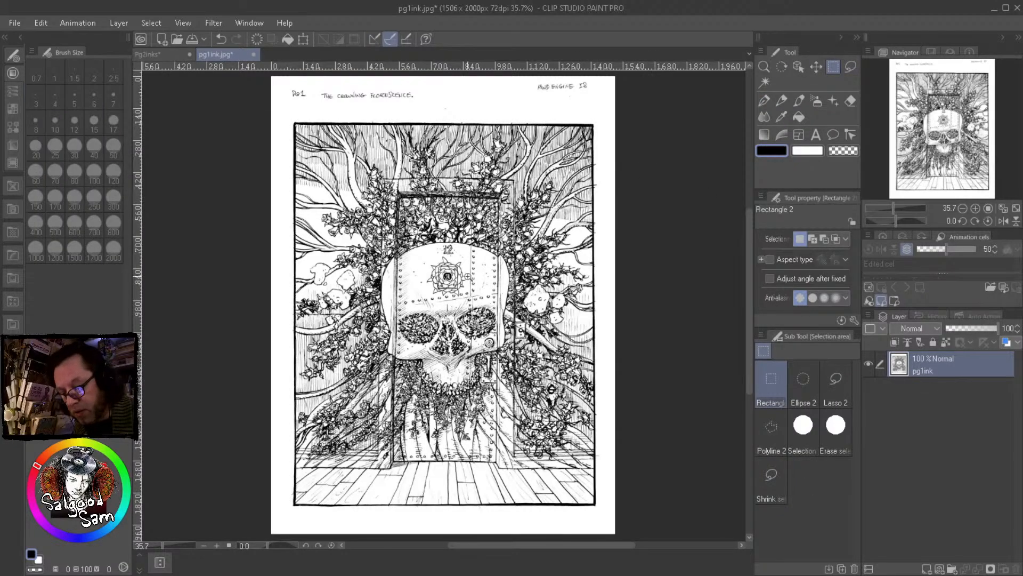
scroll(467, 277, "up", 7)
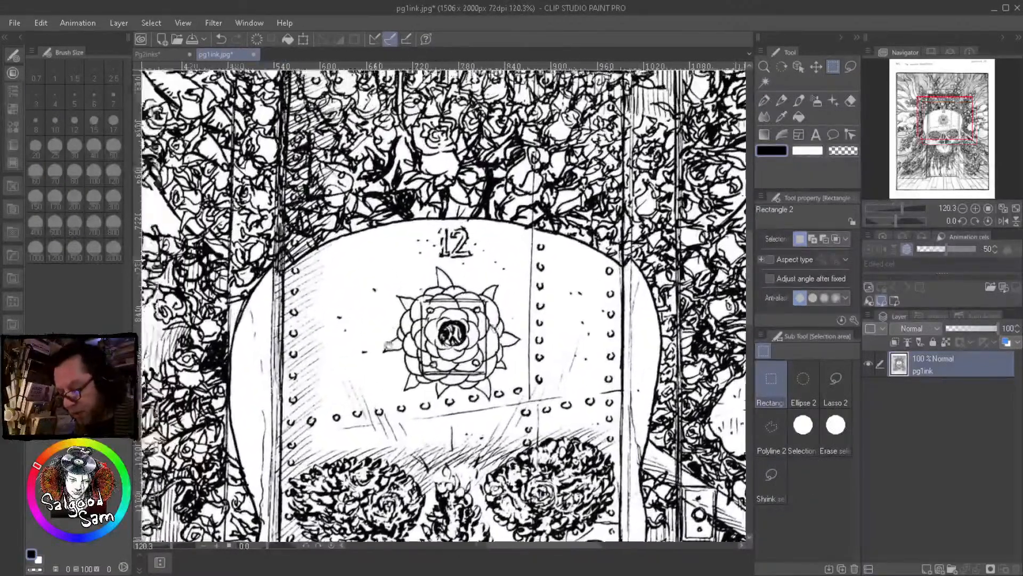
left_click_drag(388, 345, 576, 343)
left_click_drag(578, 388, 551, 309)
left_click_drag(648, 423, 666, 378)
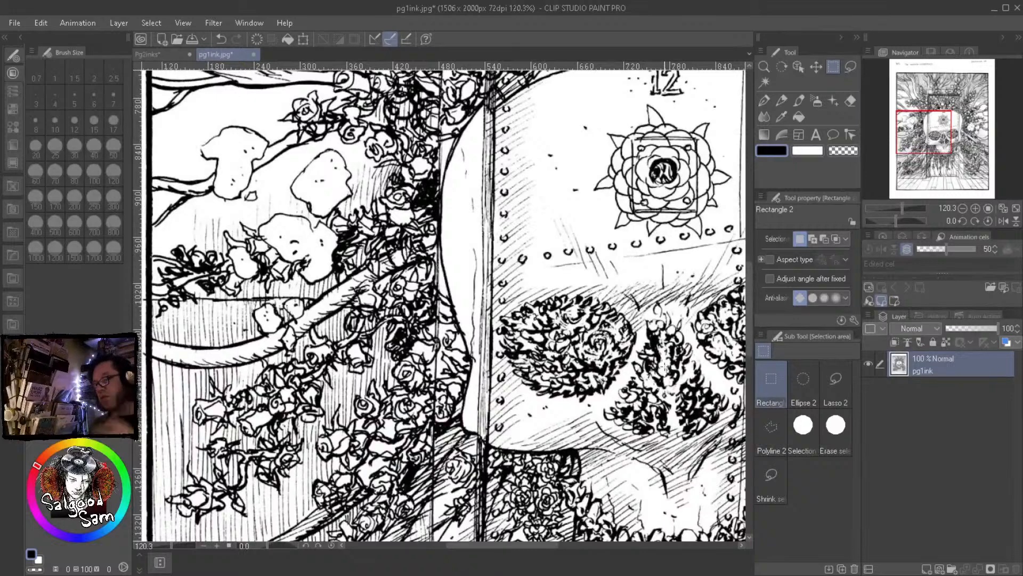
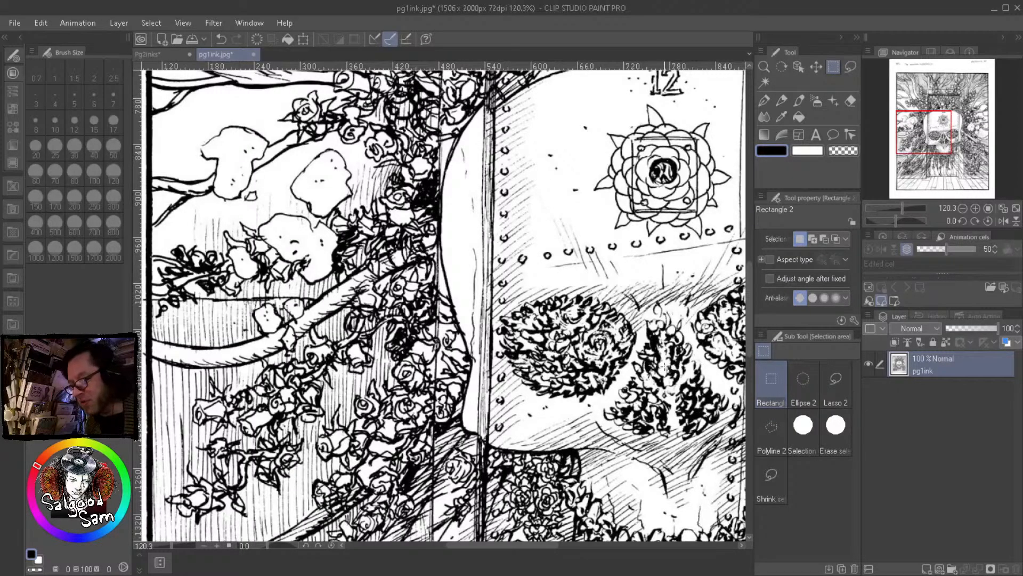
Return to the Pg2inks page and review the hallway panel from ceiling to floor, then the whole page
left_click(148, 54)
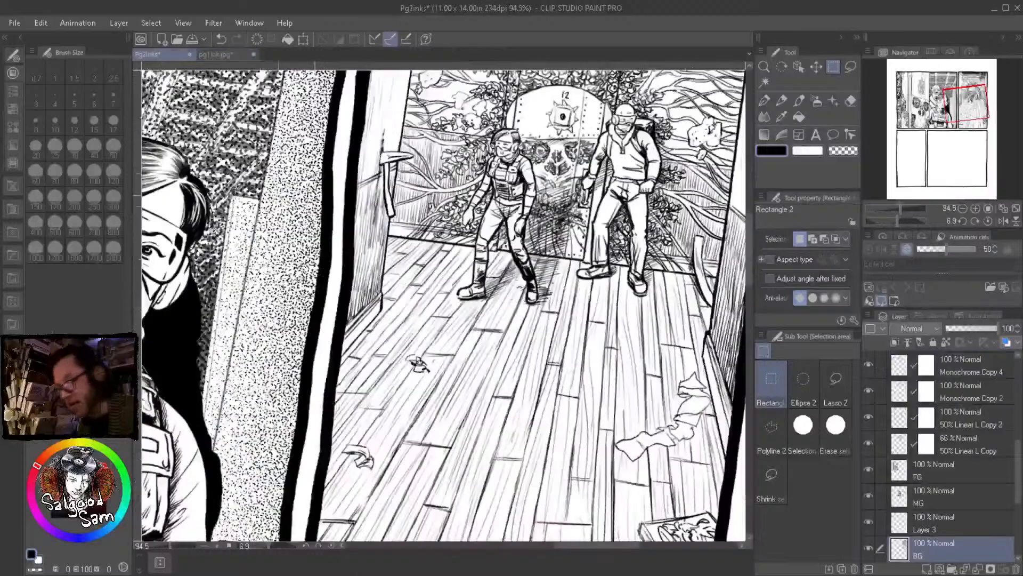
left_click_drag(518, 348, 486, 424)
left_click_drag(512, 273, 476, 320)
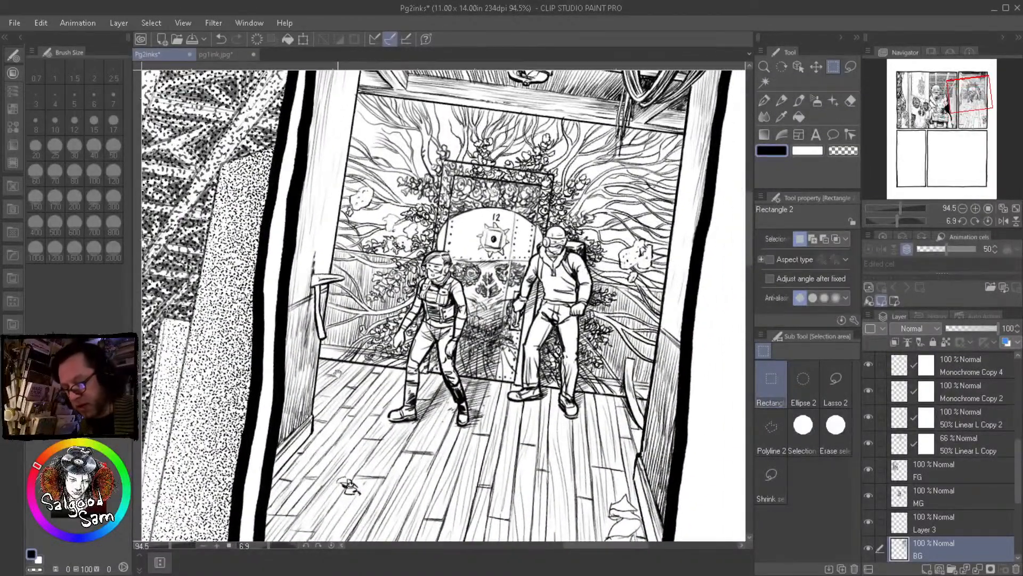
left_click_drag(552, 478, 527, 160)
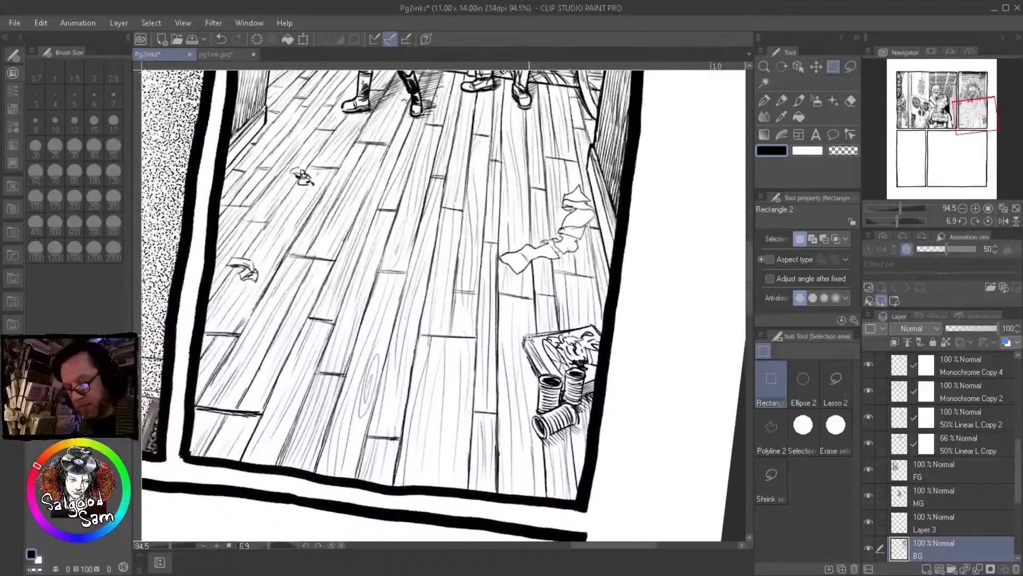
scroll(528, 160, "down", 3)
left_click_drag(488, 315, 582, 430)
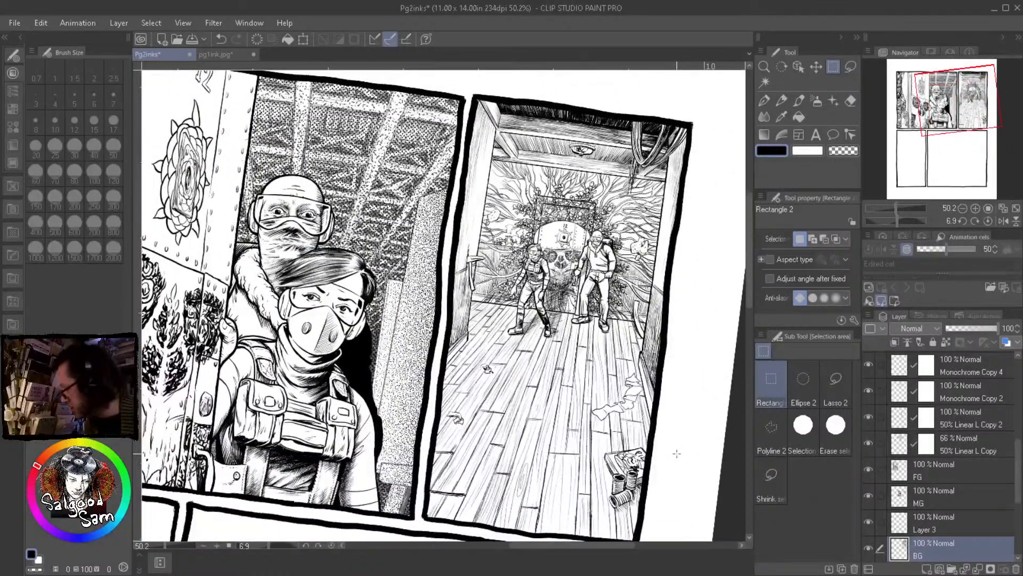
left_click_drag(692, 425, 615, 347)
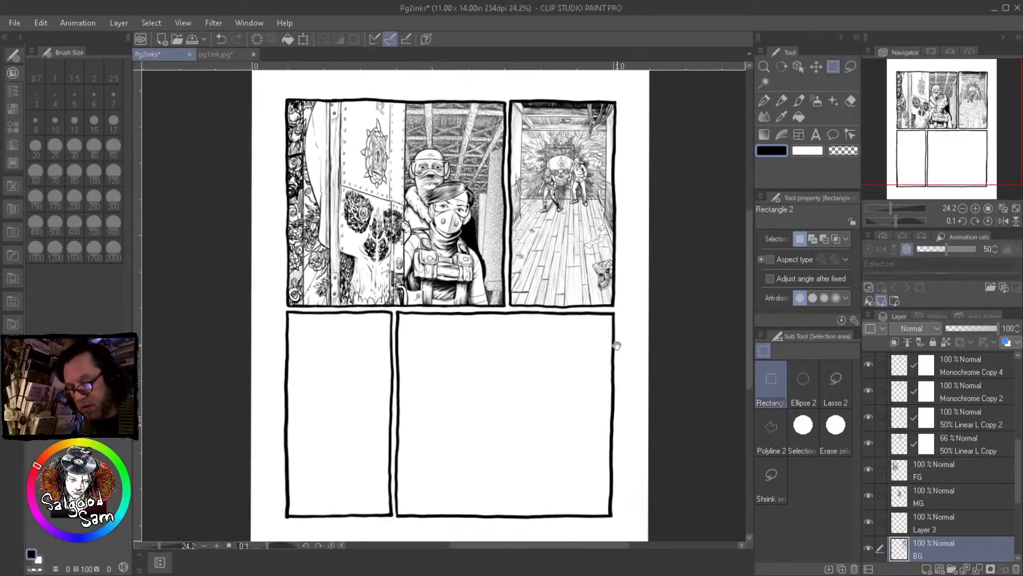
Compare the full pg1ink.jpg page with the full Pg2inks page at a similar size
left_click(216, 54)
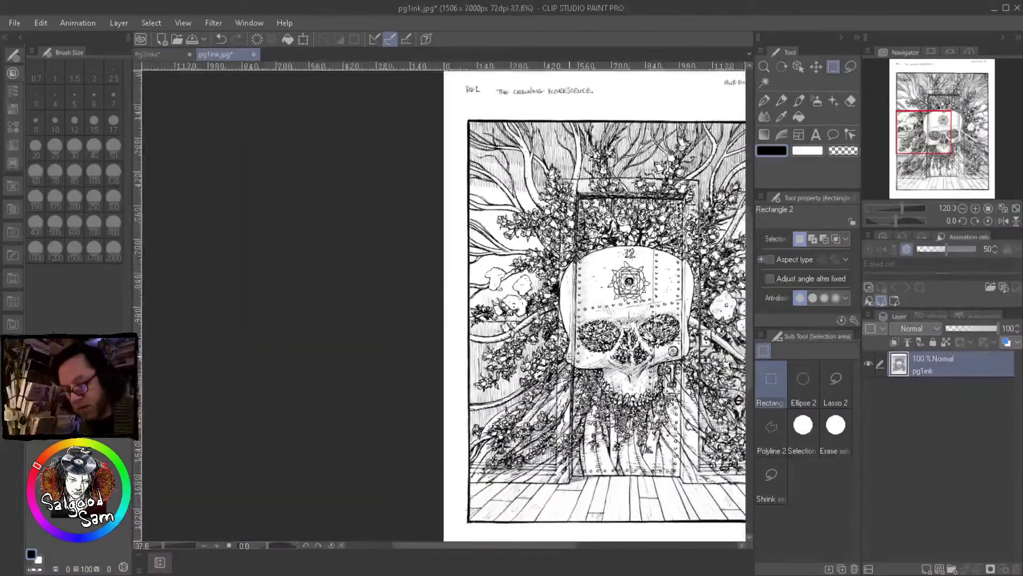
left_click_drag(569, 355, 564, 355)
left_click_drag(706, 369, 552, 365)
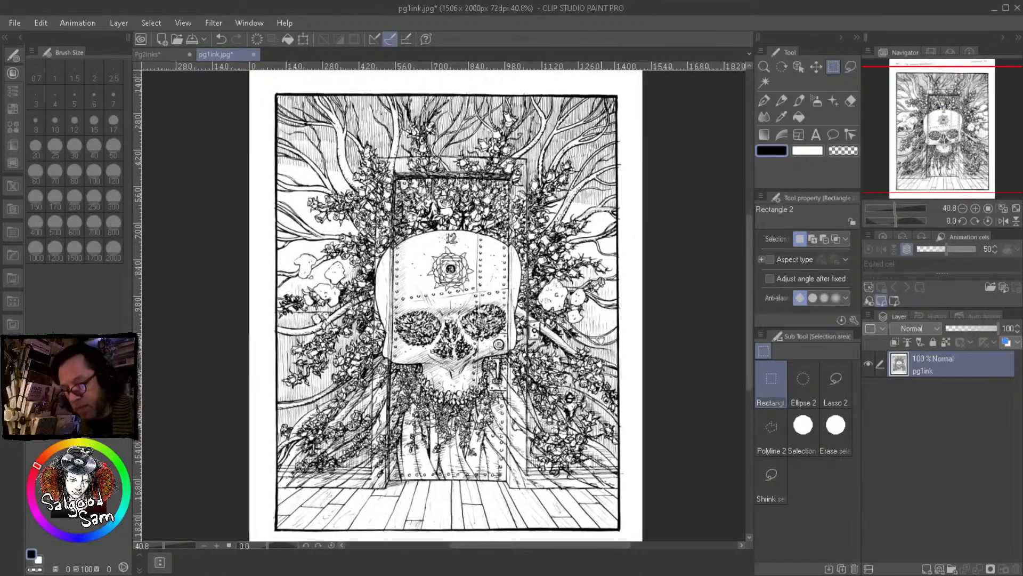
left_click(168, 59)
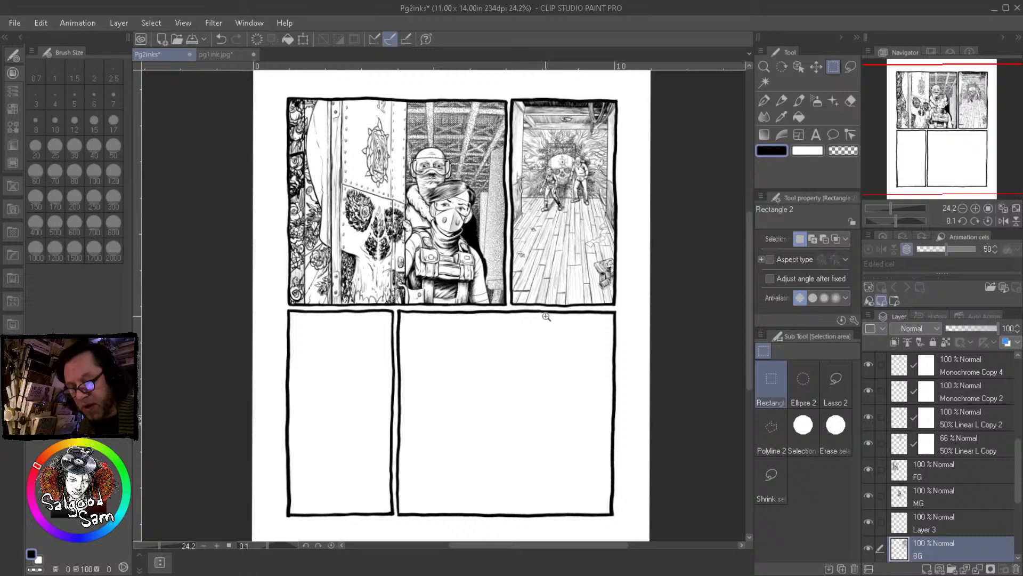
left_click_drag(552, 318, 551, 317)
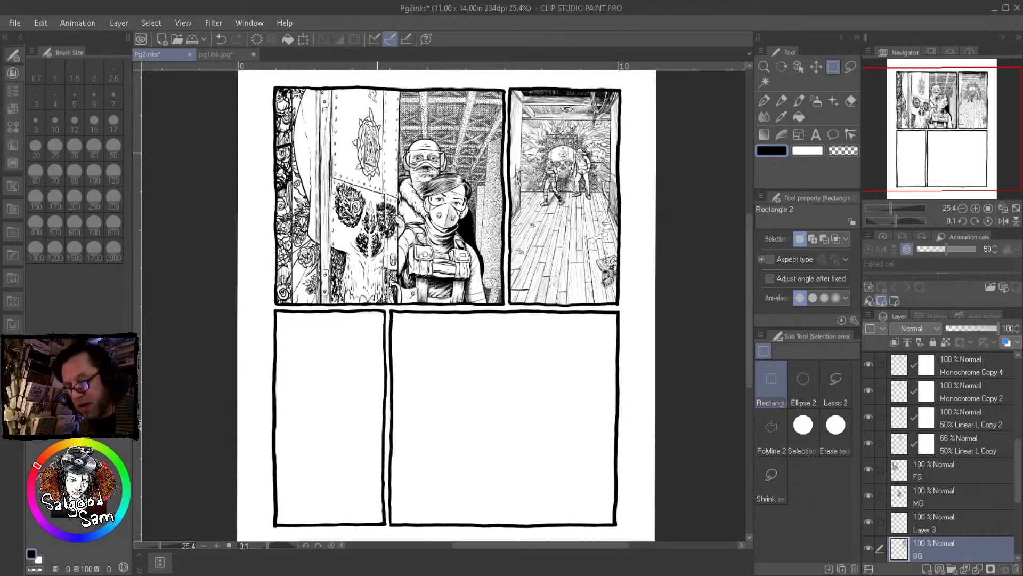
left_click(215, 55)
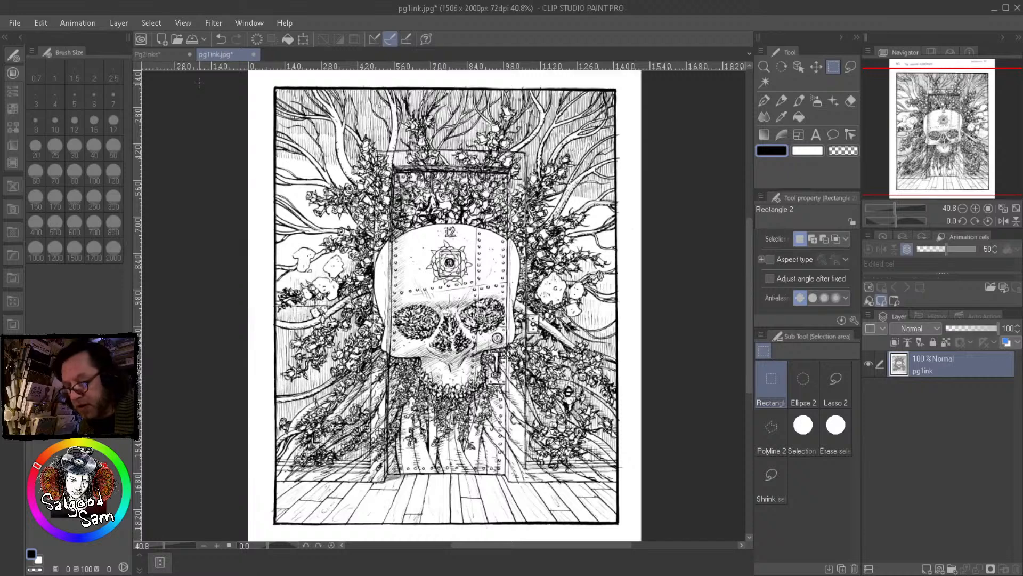
left_click(152, 54)
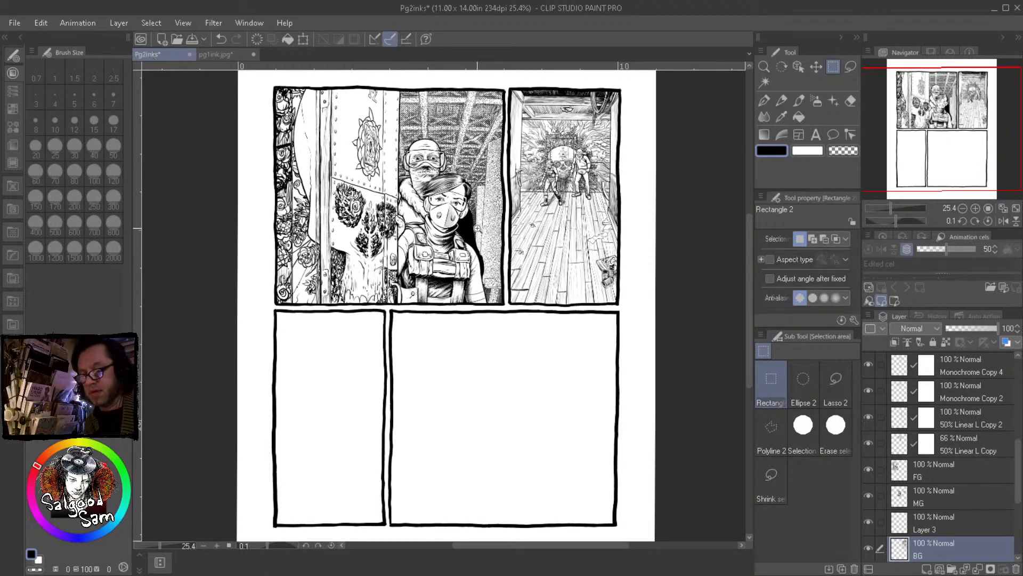
Examine the two upper panels of the Pg2inks page, checking the masked figures and the hallway background
scroll(484, 233, "up", 5)
left_click_drag(531, 205, 390, 375)
left_click_drag(655, 485, 658, 456)
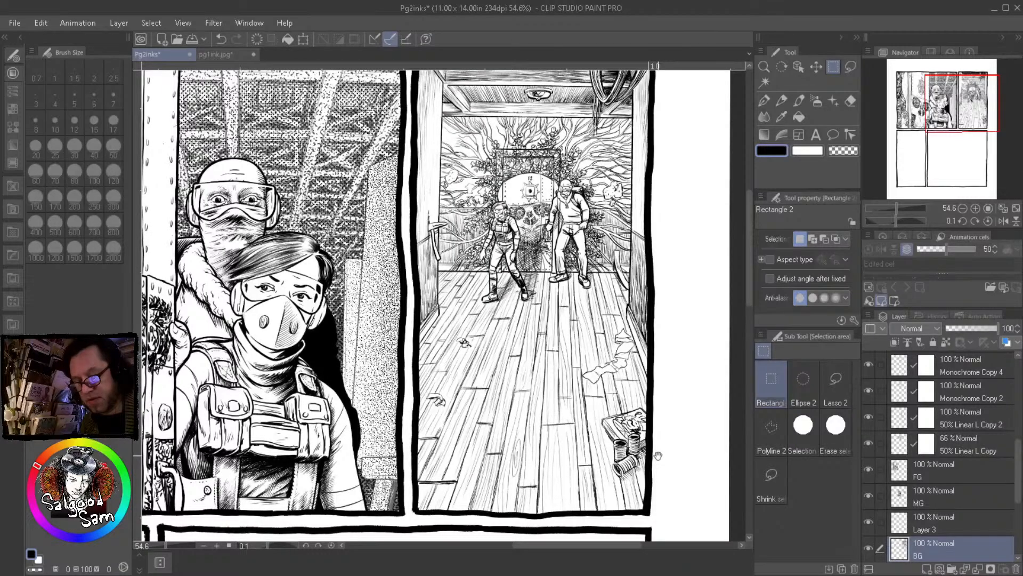
left_click_drag(537, 242, 570, 244)
left_click_drag(592, 171, 590, 270)
mouse_move(315, 423)
left_mouse_down()
mouse_move(356, 422)
mouse_move(315, 429)
left_mouse_up()
left_click_drag(345, 395, 379, 459)
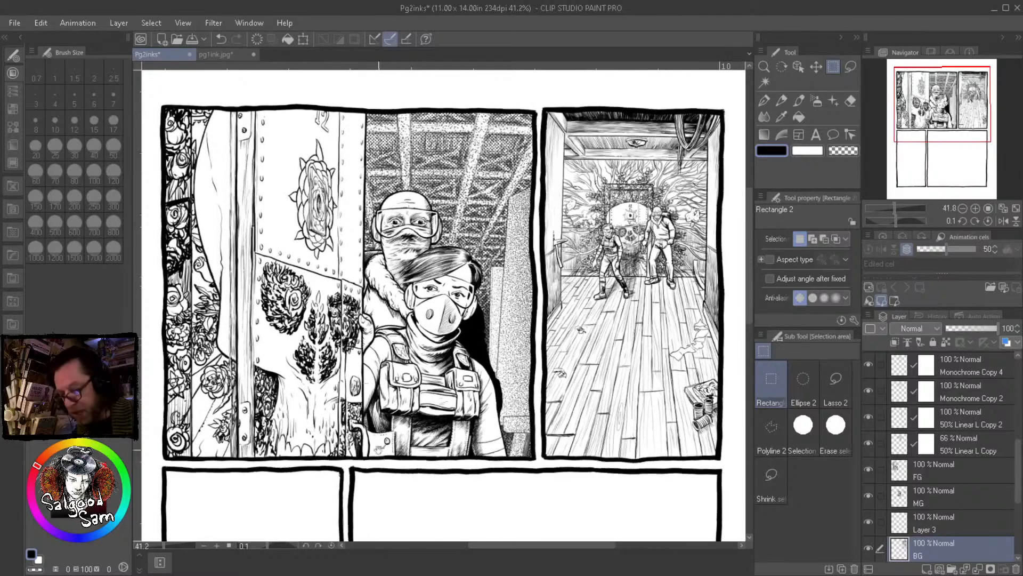
Switch to the pg1ink.jpg page and examine the inking of the branches and roses around the upper half of the skull door
left_click(212, 54)
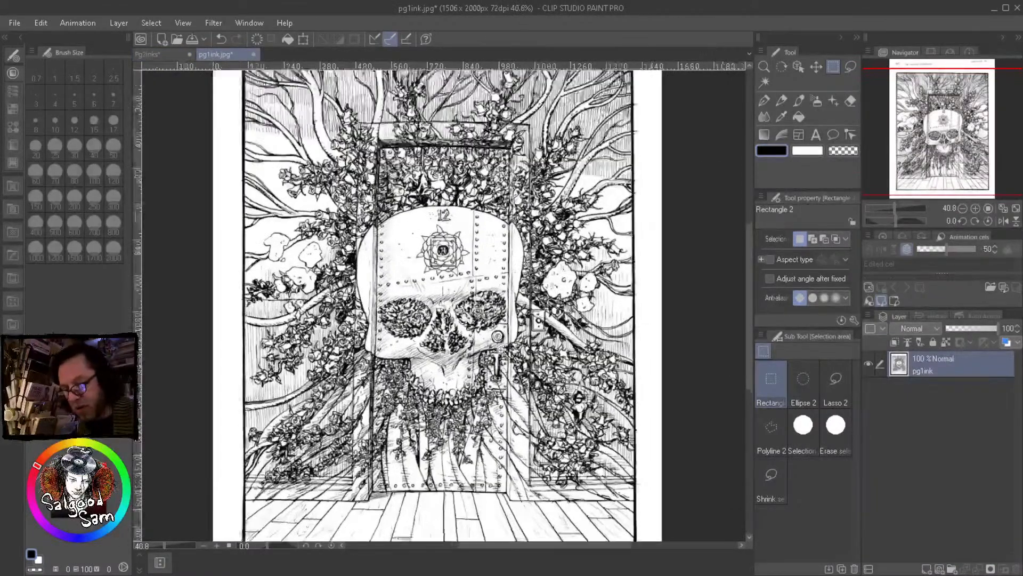
scroll(501, 368, "up", 3)
left_click_drag(502, 370, 514, 474)
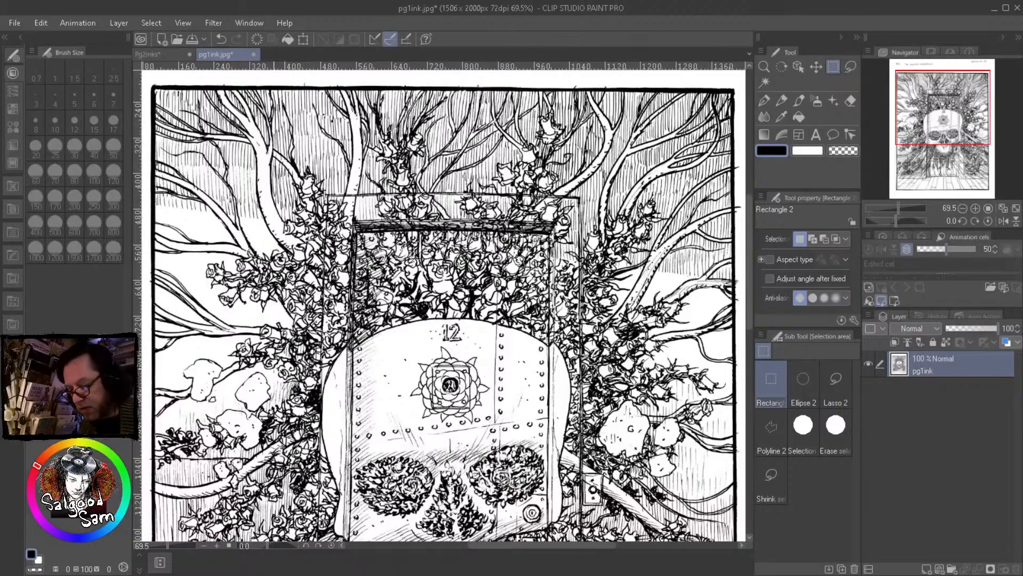
Return to the Pg2inks page and examine the hallway panel's skull door and figures up close, then both upper panels together
left_click(153, 55)
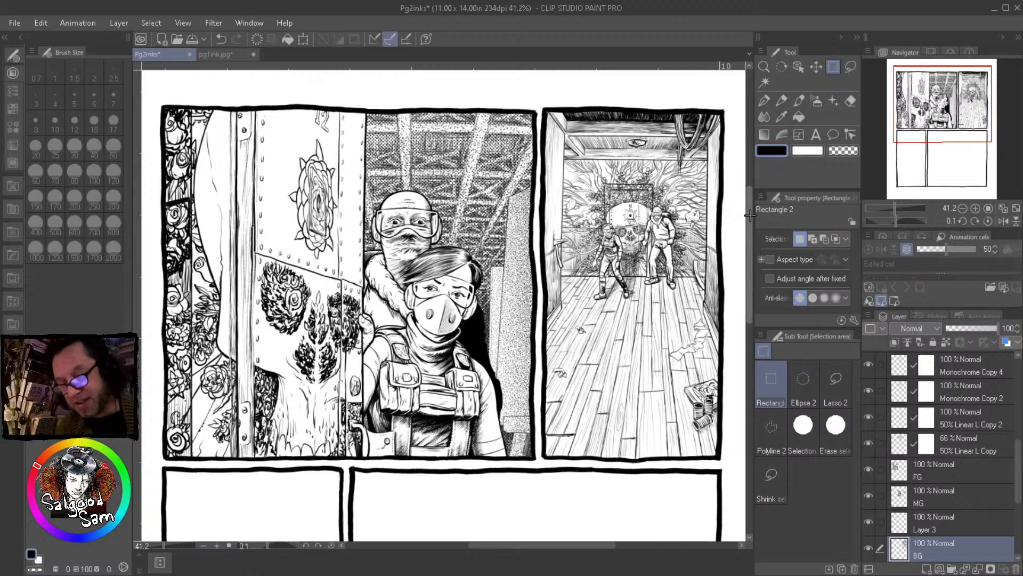
scroll(596, 250, "up", 8)
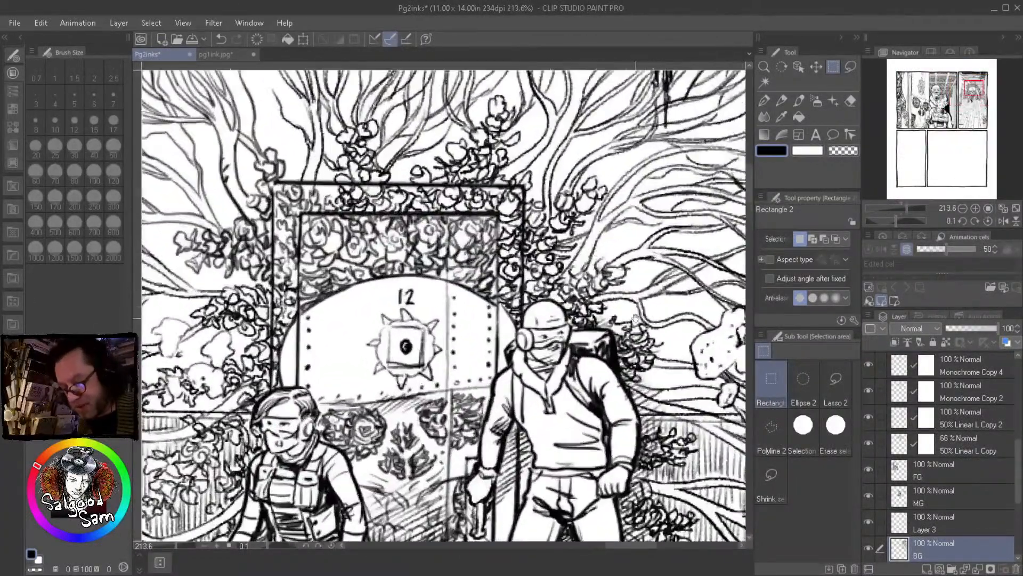
scroll(645, 314, "down", 2)
scroll(632, 368, "down", 2)
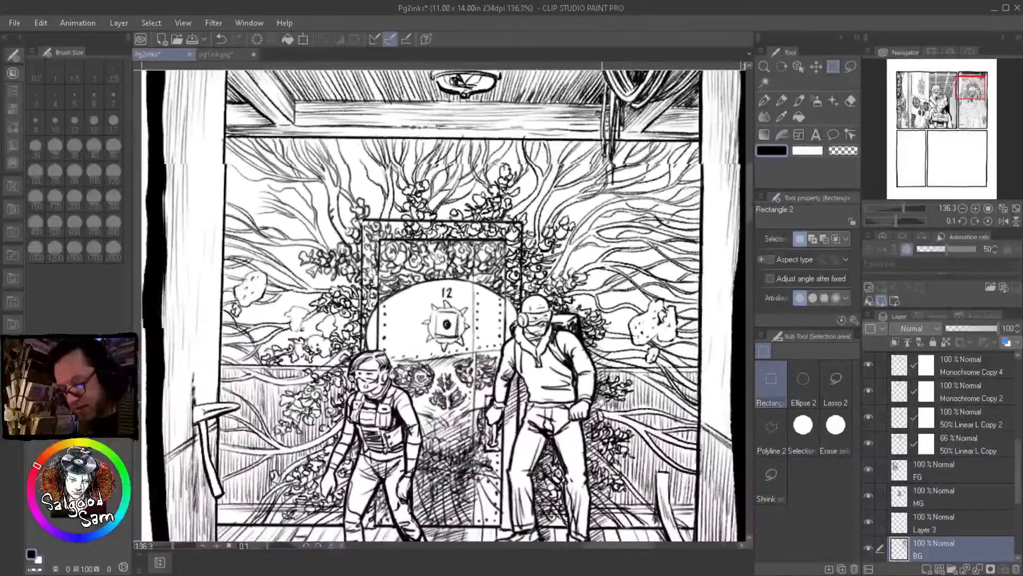
scroll(630, 389, "down", 1)
left_click_drag(613, 421, 626, 264)
scroll(667, 320, "down", 3)
left_click_drag(651, 386, 678, 327)
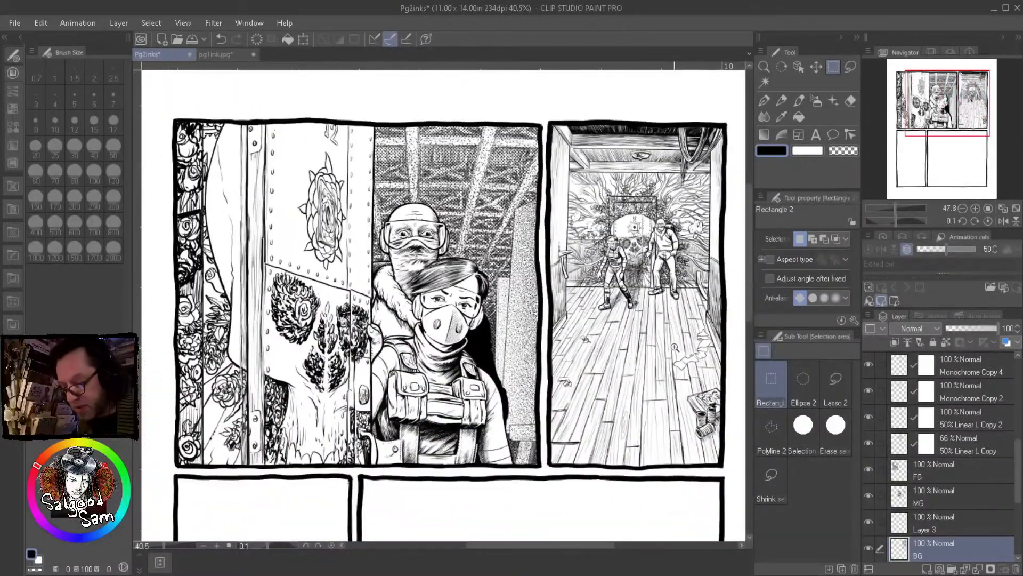
scroll(678, 343, "down", 1)
scroll(679, 360, "down", 1)
left_click_drag(674, 426, 675, 358)
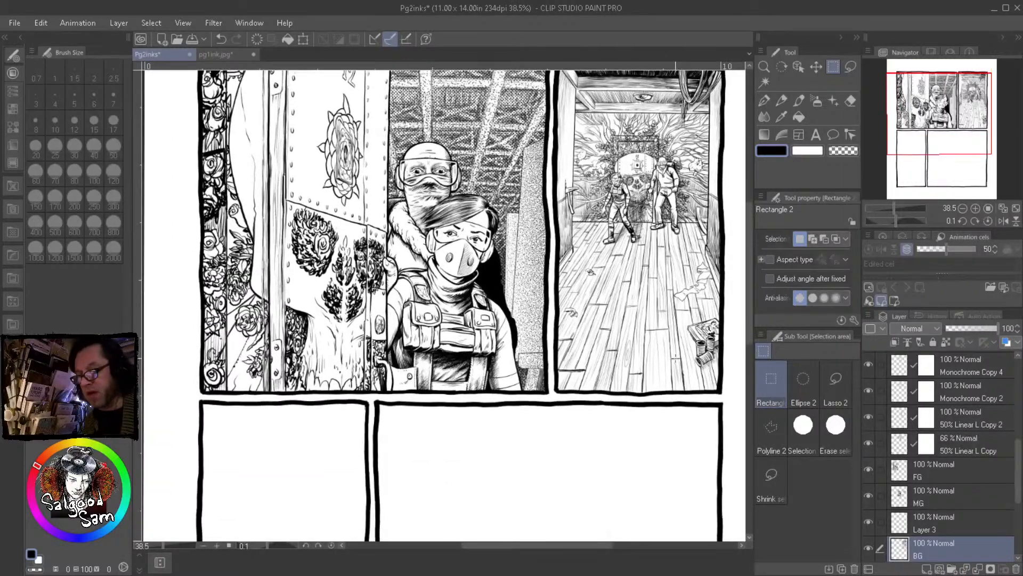
Switch to pg1ink.jpg and examine the lower half of the page, from the skull door down to the floorboards
left_click(215, 54)
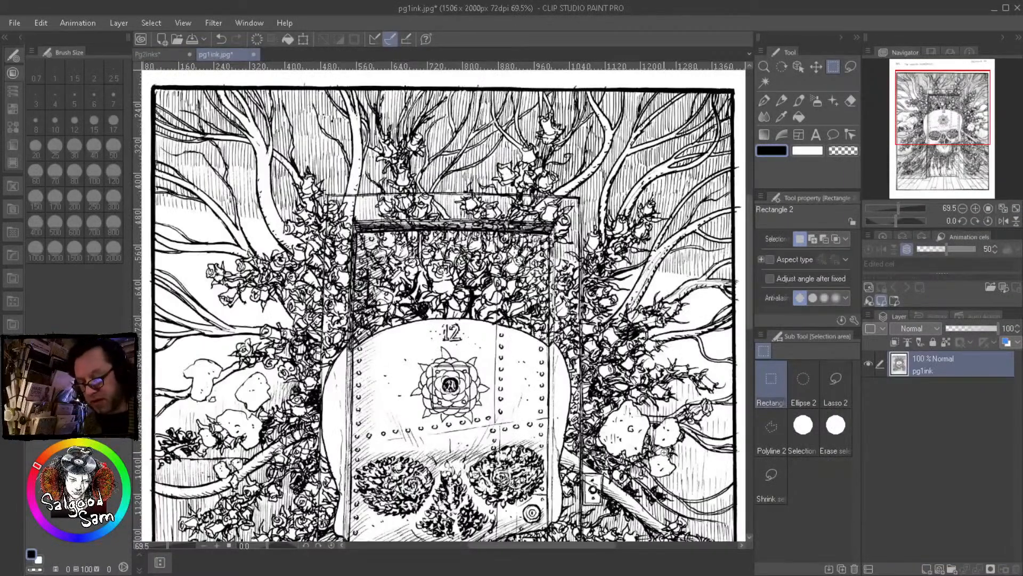
scroll(662, 452, "down", 2)
left_click_drag(669, 464, 656, 333)
left_click_drag(673, 486, 660, 431)
left_click_drag(619, 465, 614, 434)
mouse_move(651, 483)
left_mouse_down()
mouse_move(652, 429)
mouse_move(650, 450)
left_mouse_up()
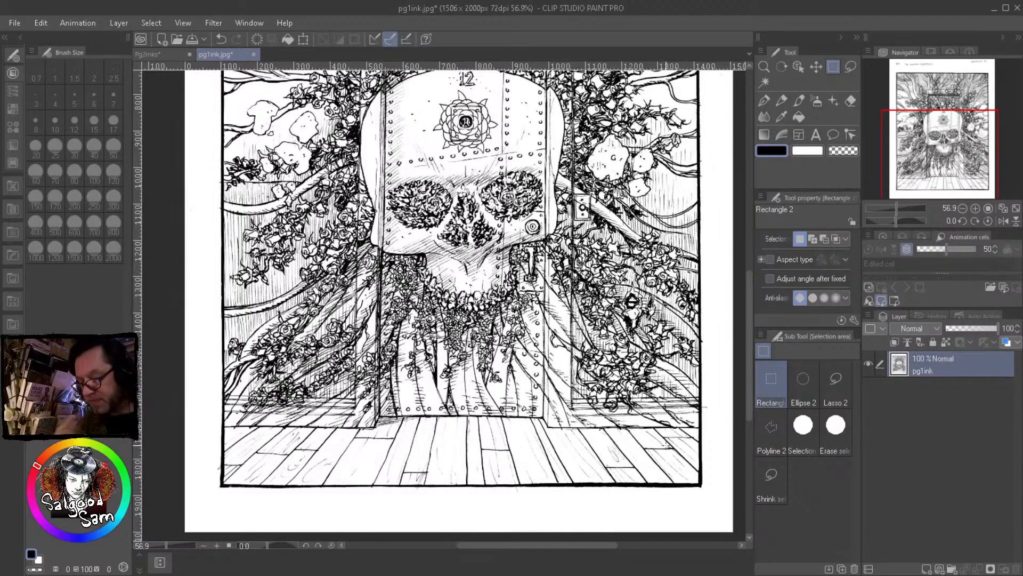
Return to Pg2inks, hide the ink, tone and paper layers, and show and select the Pg1Pencilsclean layer
left_click(162, 55)
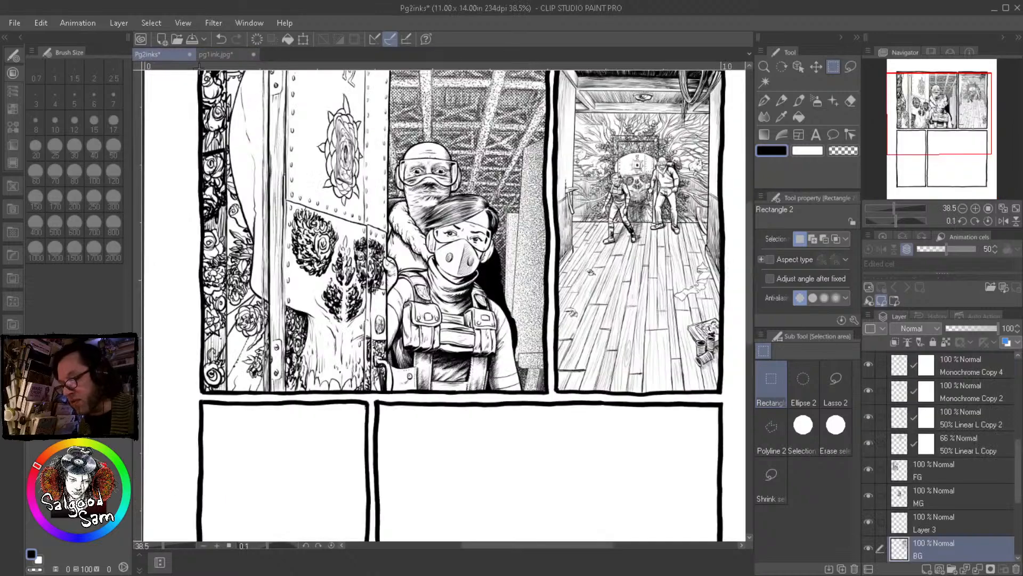
scroll(568, 313, "up", 1)
scroll(569, 313, "down", 1)
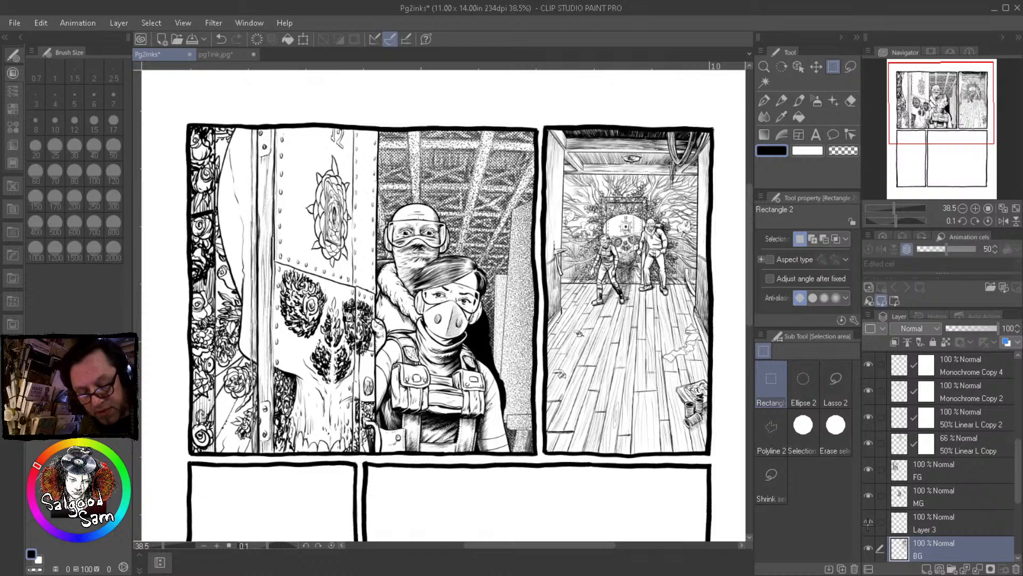
left_click_drag(868, 486, 869, 368)
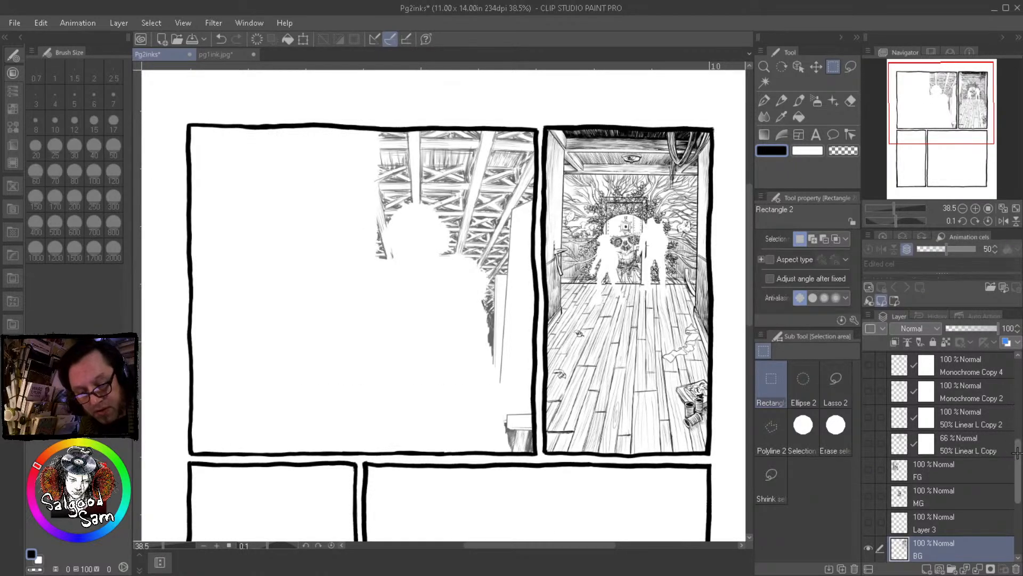
scroll(1008, 458, "down", 5)
left_click_drag(868, 412, 874, 541)
left_click(869, 542)
left_click(943, 543)
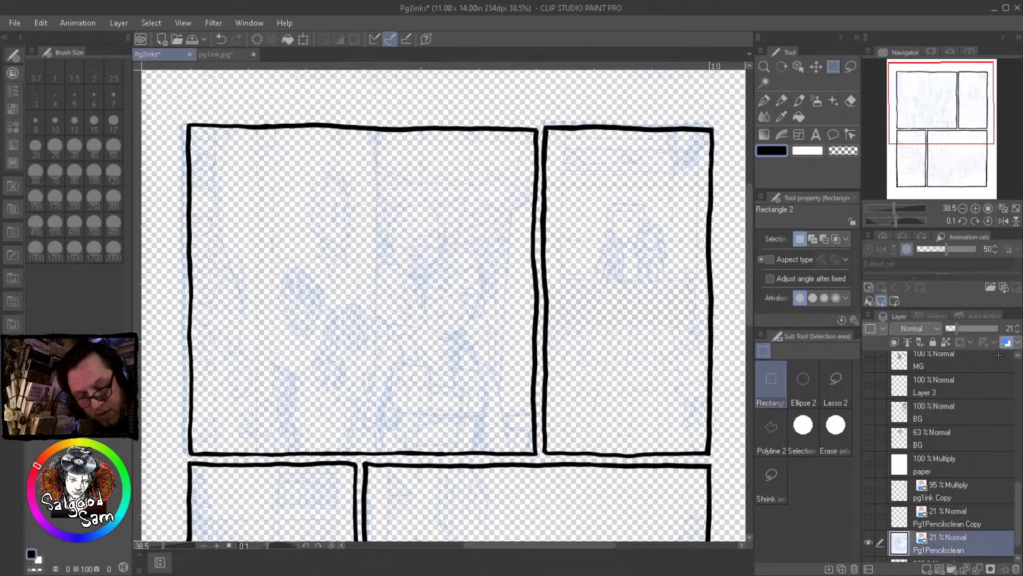
Turn off the Pg1Pencilsclean layer colour, set its opacity to 100%, and examine the pencils of the two lower panels
left_click(1006, 342)
left_click_drag(964, 327, 1012, 330)
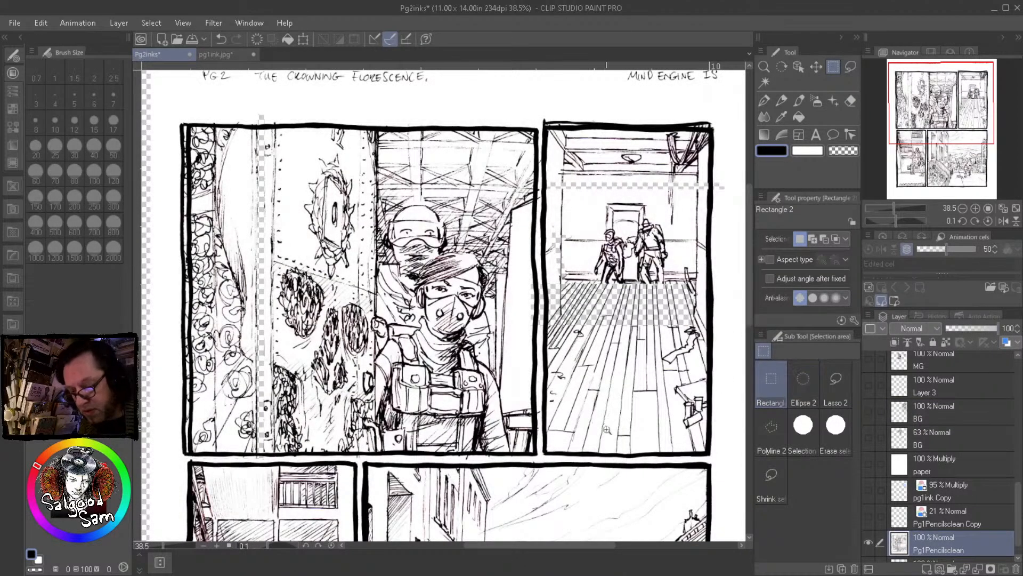
key("ctrl+minus")
left_click_drag(604, 373, 623, 220)
scroll(634, 463, "up", 4)
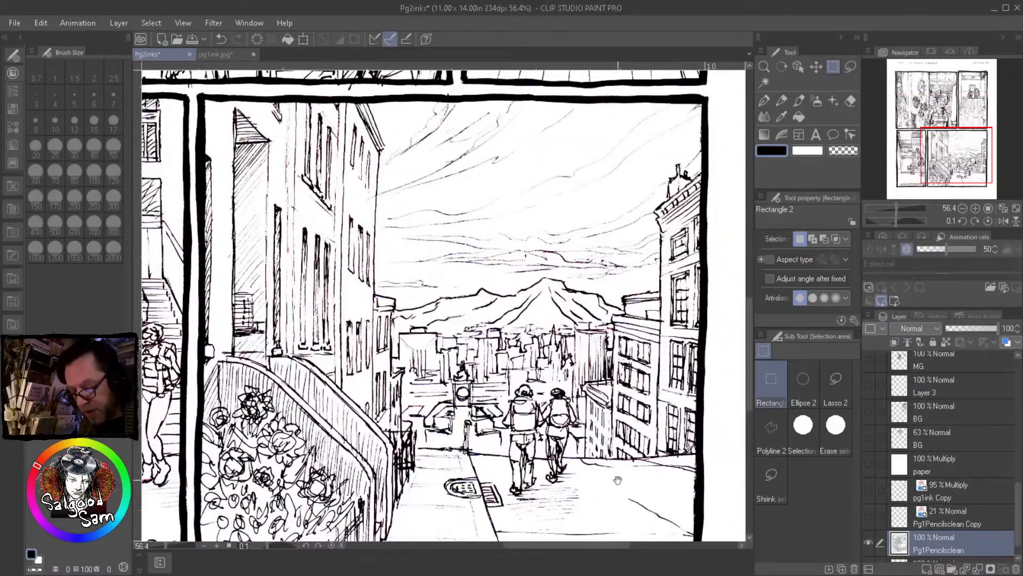
left_click_drag(618, 480, 625, 441)
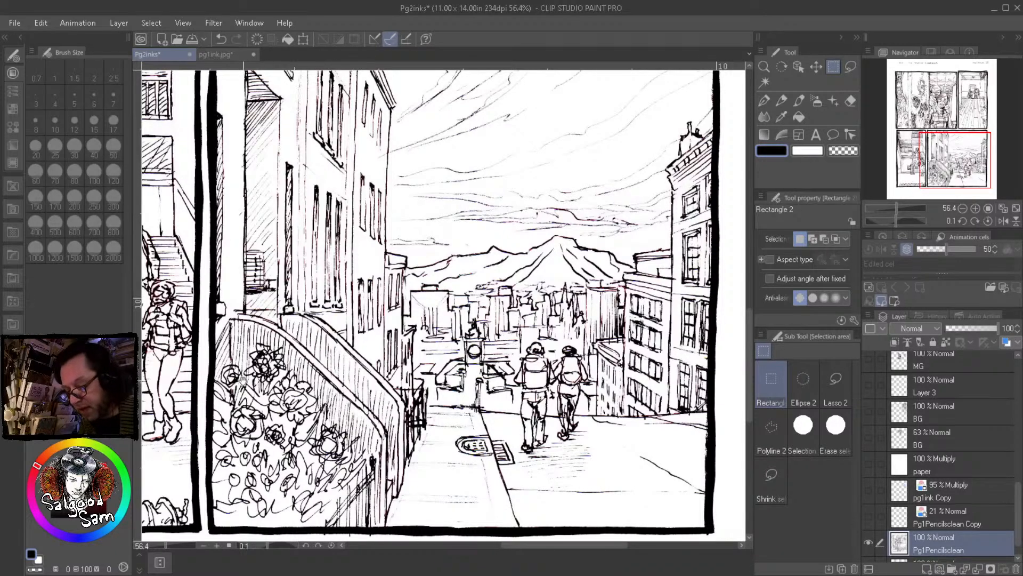
left_click_drag(497, 337, 504, 313)
left_click_drag(349, 384, 588, 396)
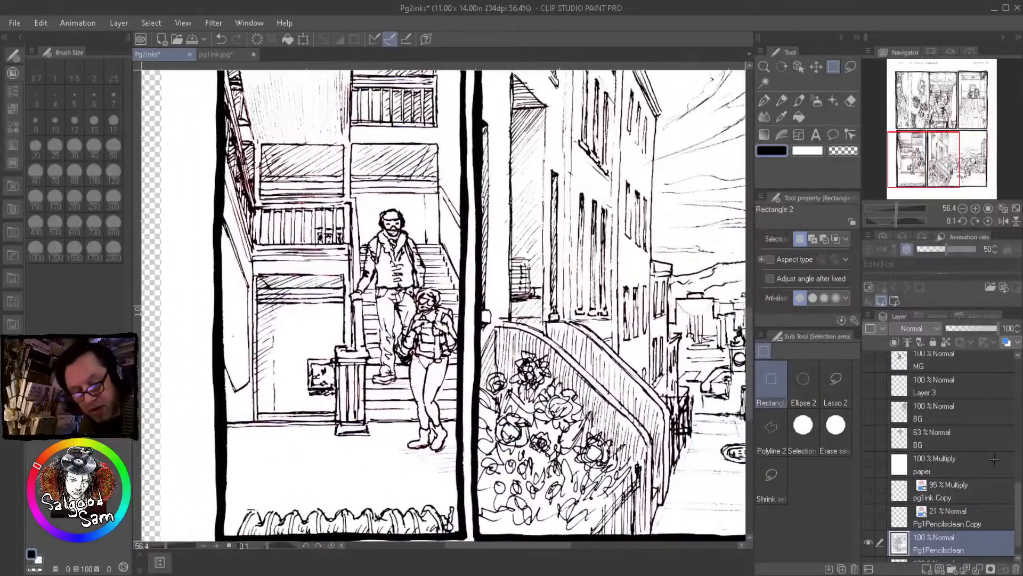
Turn the blue layer colour back on for Pg1Pencilsclean, set its opacity to 54%, and show the paper layer
left_click(1006, 341)
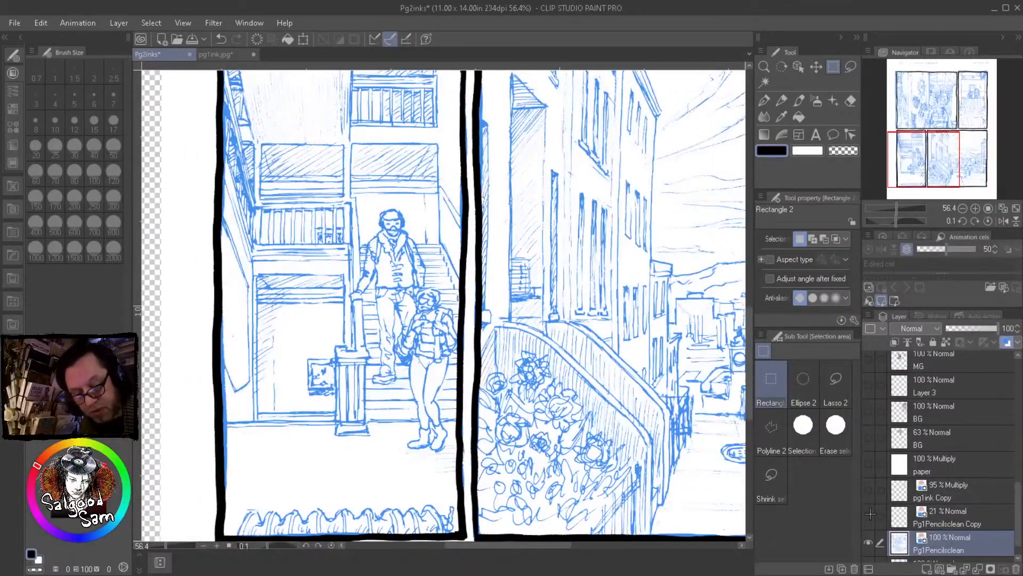
mouse_move(978, 328)
left_mouse_down()
mouse_move(968, 327)
mouse_move(981, 327)
left_mouse_up()
left_click(869, 462)
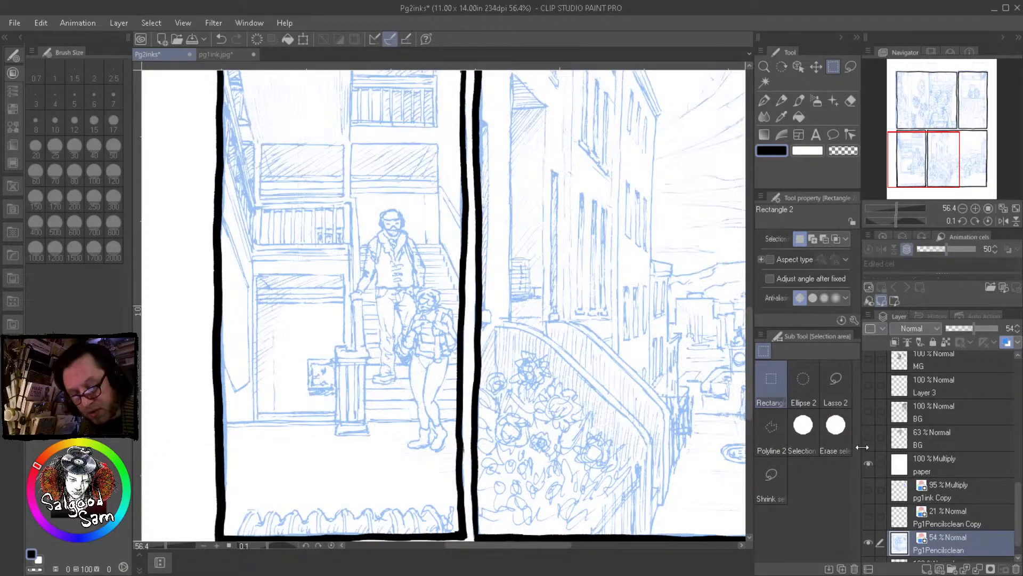
left_click(869, 489)
left_click(868, 516)
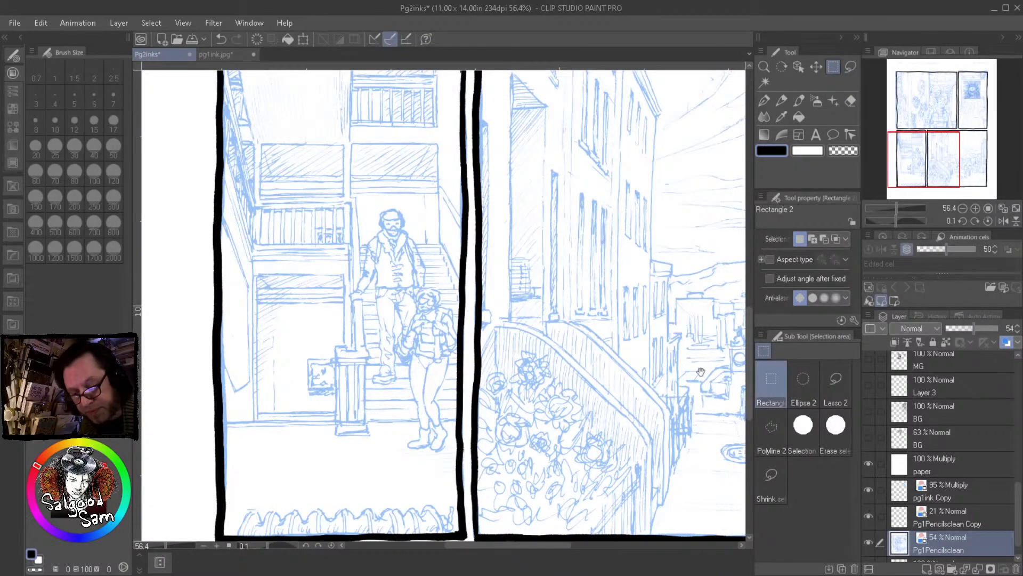
left_click(869, 489)
left_click(869, 516)
Show the BG, Layer 3 and MG ink layers and reduce the Pg1Pencilsclean layer's opacity to 23%
left_click_drag(868, 438, 870, 357)
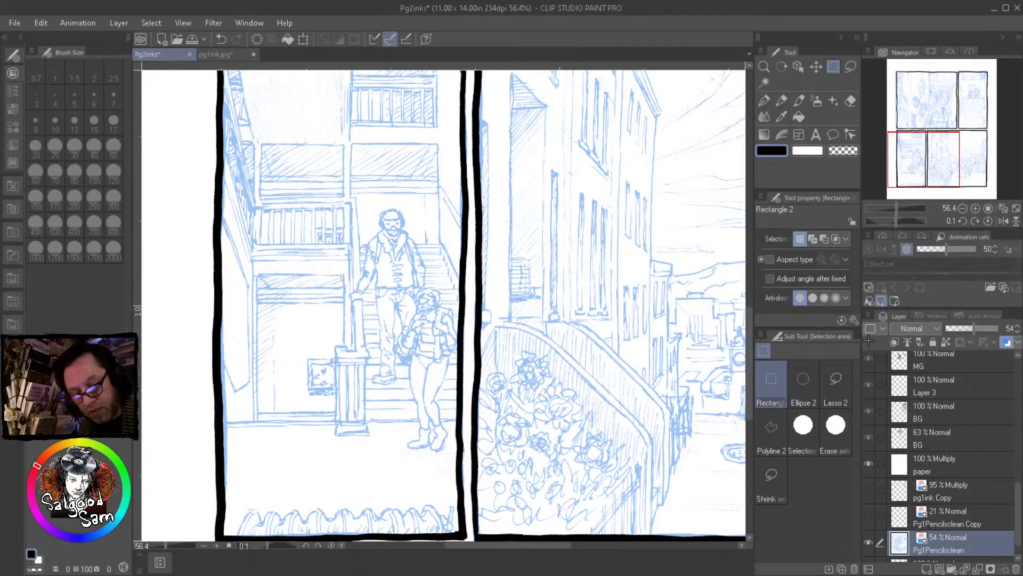
scroll(613, 480, "down", 3)
mouse_move(629, 234)
left_mouse_down()
mouse_move(640, 331)
mouse_move(481, 431)
mouse_move(511, 519)
left_mouse_up()
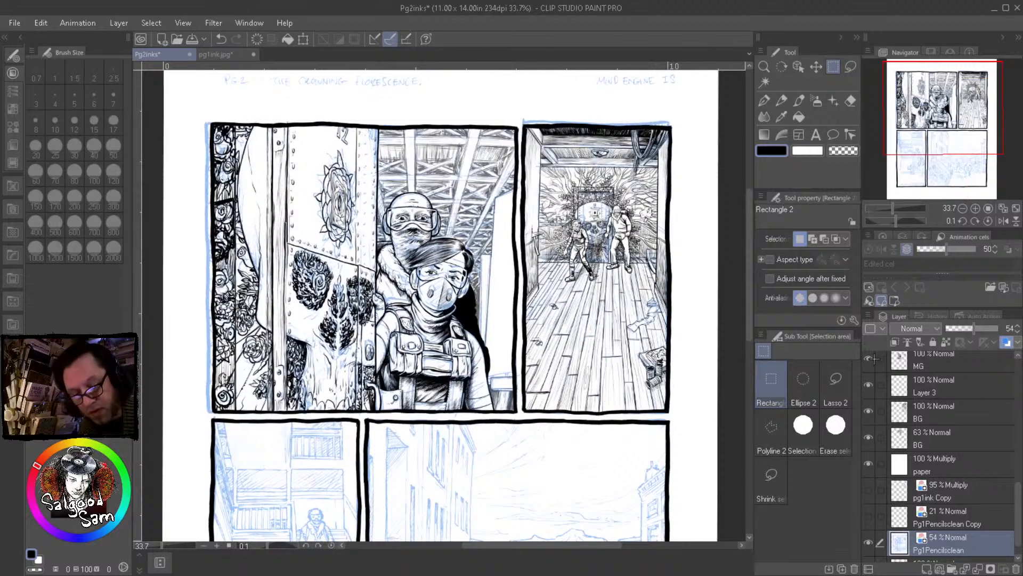
left_click_drag(1009, 328, 957, 326)
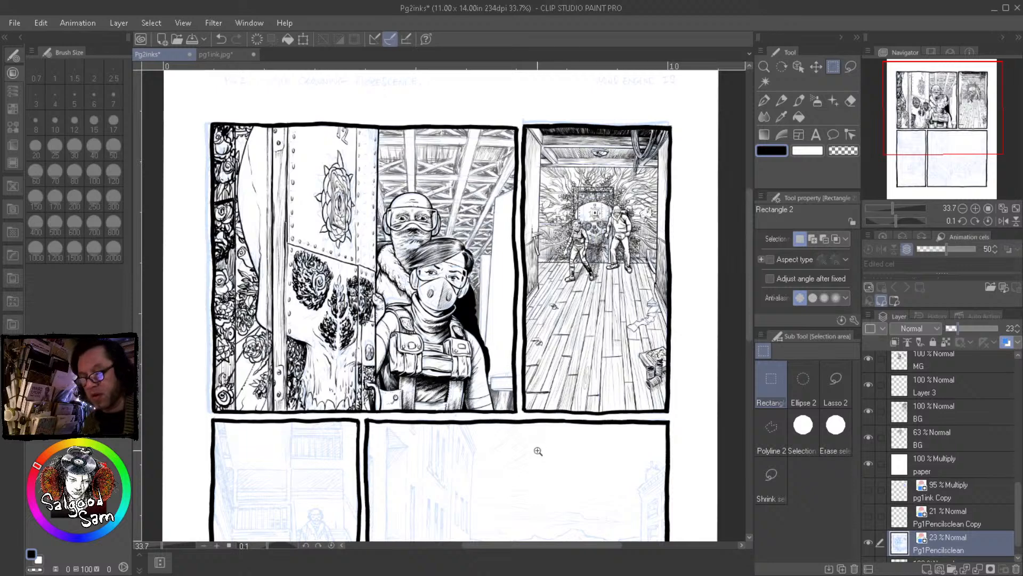
Make the 100% BG layer active for inking the upper balcony in the page's lower-left panel
scroll(553, 415, "down", 2)
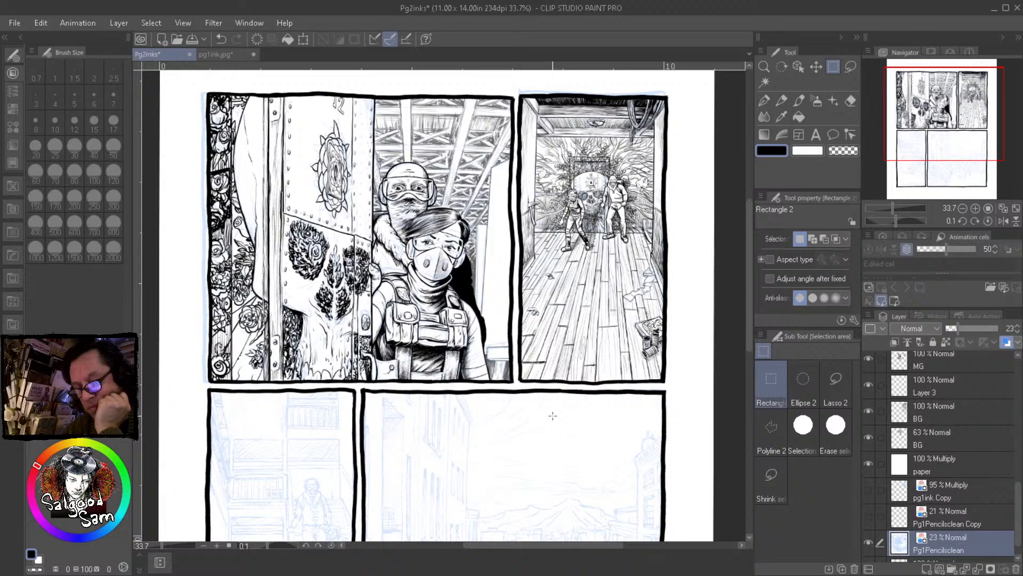
left_click_drag(371, 432, 388, 316)
left_click_drag(322, 368, 396, 334)
left_click_drag(288, 295, 306, 263)
left_click_drag(302, 168, 311, 237)
left_click_drag(321, 123, 395, 324)
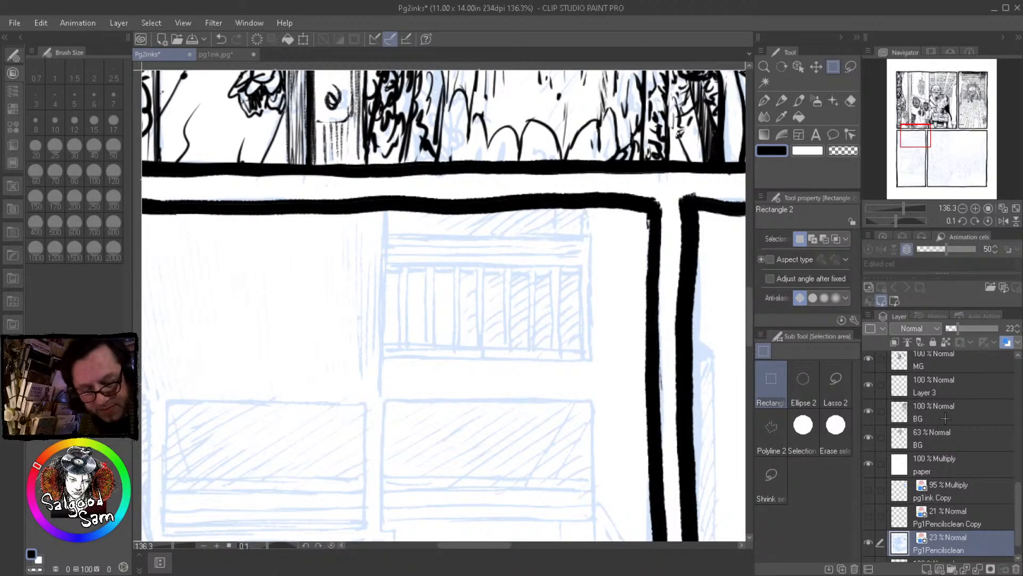
left_click(943, 422)
left_click(868, 412)
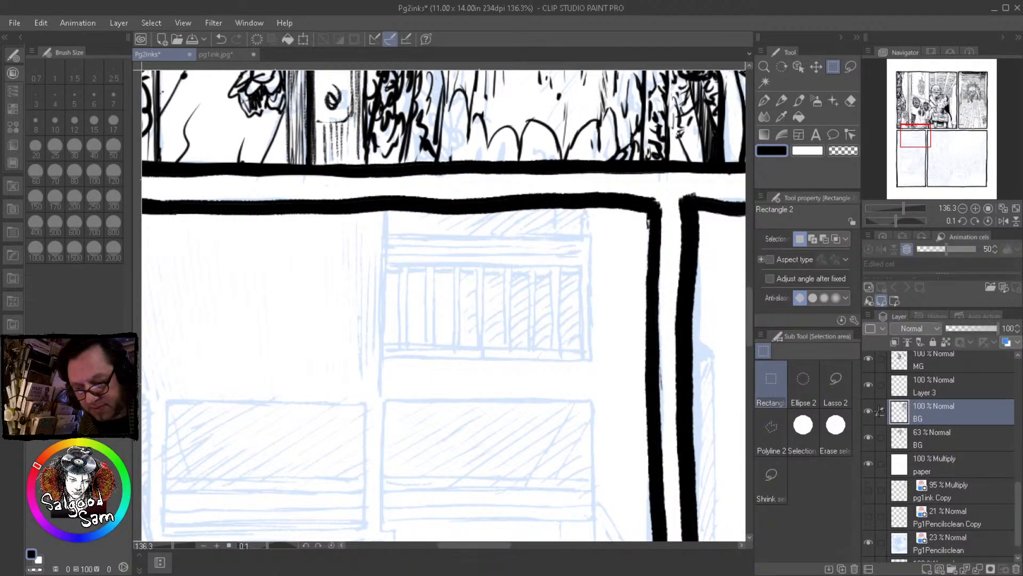
left_click(868, 411)
left_click(868, 412)
left_click(396, 257, "ctrl")
left_click_drag(397, 257, 398, 256)
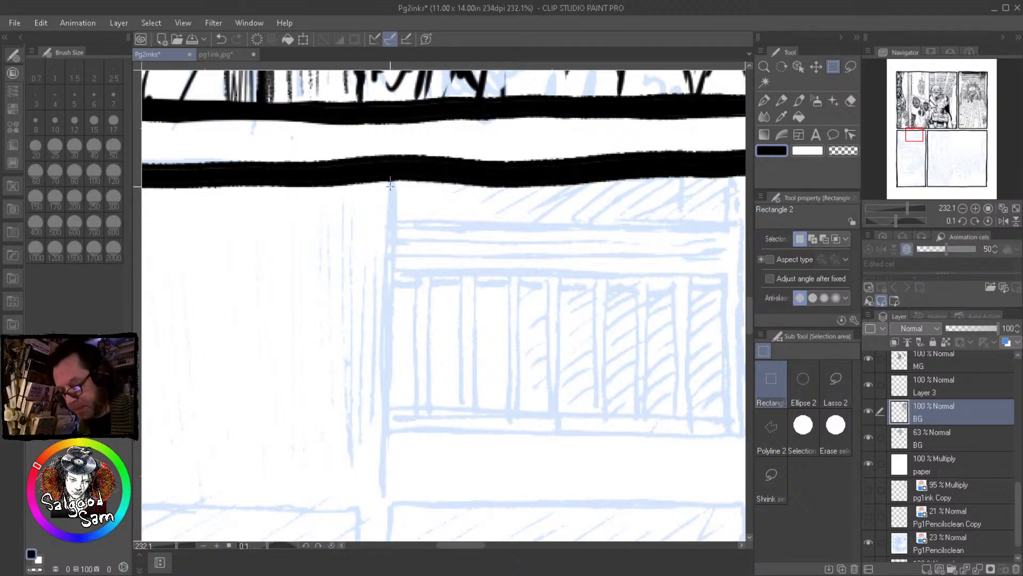
Ink the upper balcony's left vertical post and its straight top edge with the Real G-pen at size 3
left_click(766, 99)
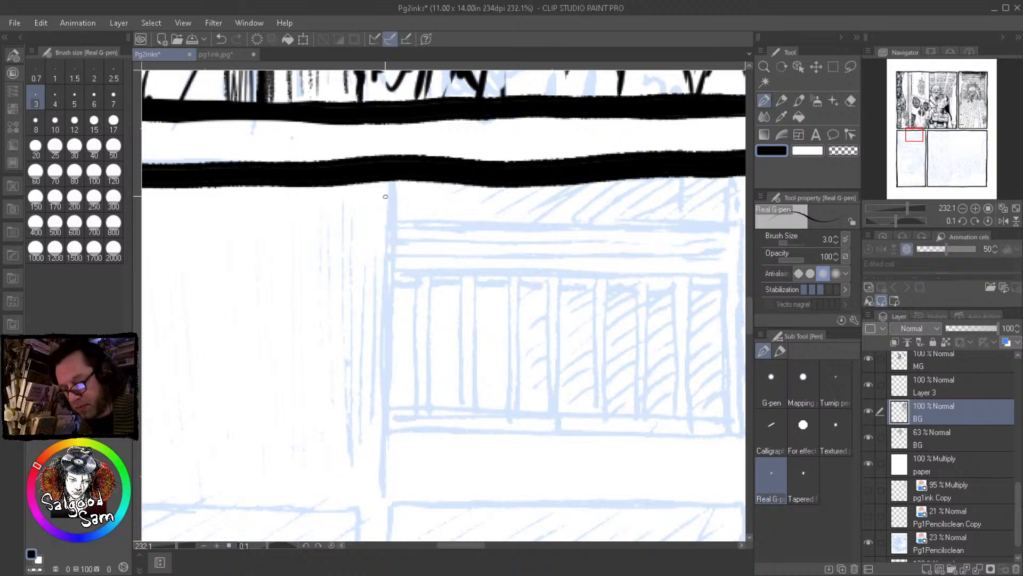
mouse_move(390, 206)
left_mouse_down()
mouse_move(381, 501)
mouse_move(395, 179)
left_mouse_up()
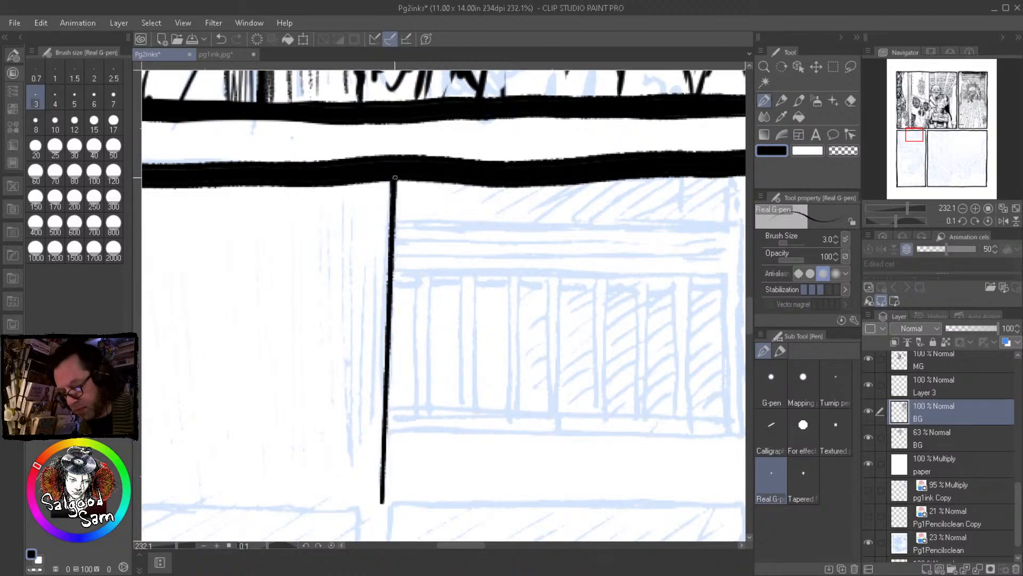
left_click_drag(399, 177, 382, 502)
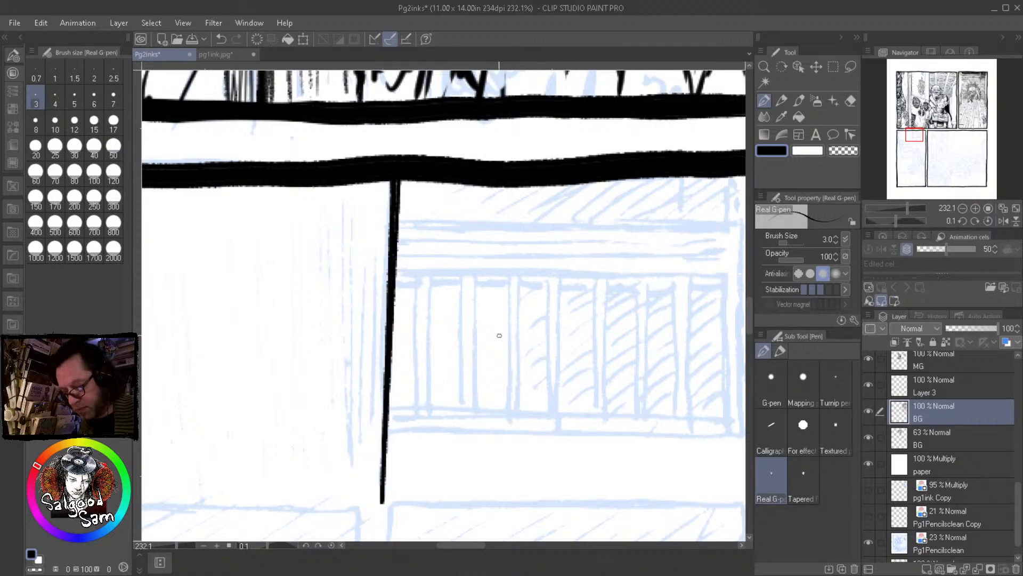
mouse_move(518, 366)
left_mouse_down()
mouse_move(450, 388)
mouse_move(464, 405)
mouse_move(464, 297)
mouse_move(494, 306)
mouse_move(477, 326)
mouse_move(516, 331)
mouse_move(505, 263)
mouse_move(478, 327)
left_mouse_up()
left_click_drag(433, 261, 692, 263)
scroll(586, 347, "up", 2)
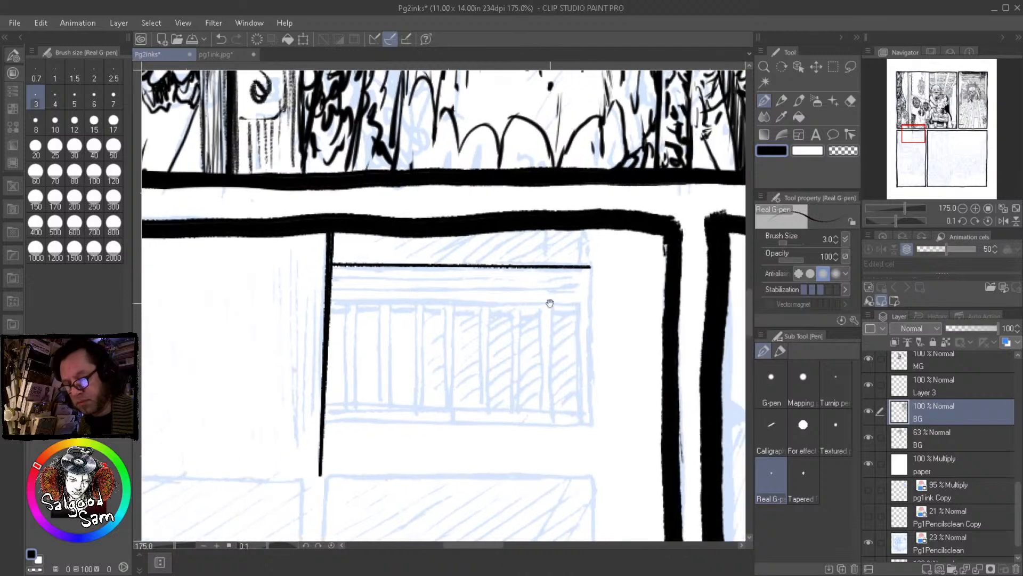
Ink the upper balcony's right side and its straight bottom edge back to the left post
scroll(596, 277, "up", 2)
mouse_move(597, 258)
left_mouse_down()
mouse_move(593, 309)
mouse_move(554, 243)
mouse_move(554, 302)
left_mouse_up()
left_click_drag(554, 242, 556, 378)
left_click_drag(555, 302, 556, 419)
mouse_move(556, 336)
left_mouse_down()
mouse_move(555, 437)
mouse_move(566, 458)
left_mouse_up()
left_click(570, 462)
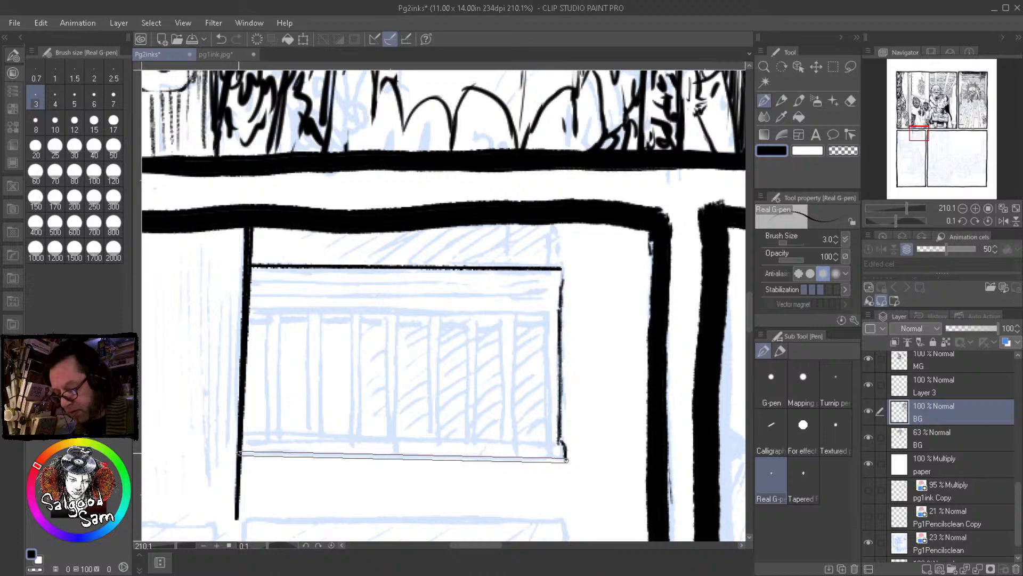
left_click(239, 453, "shift")
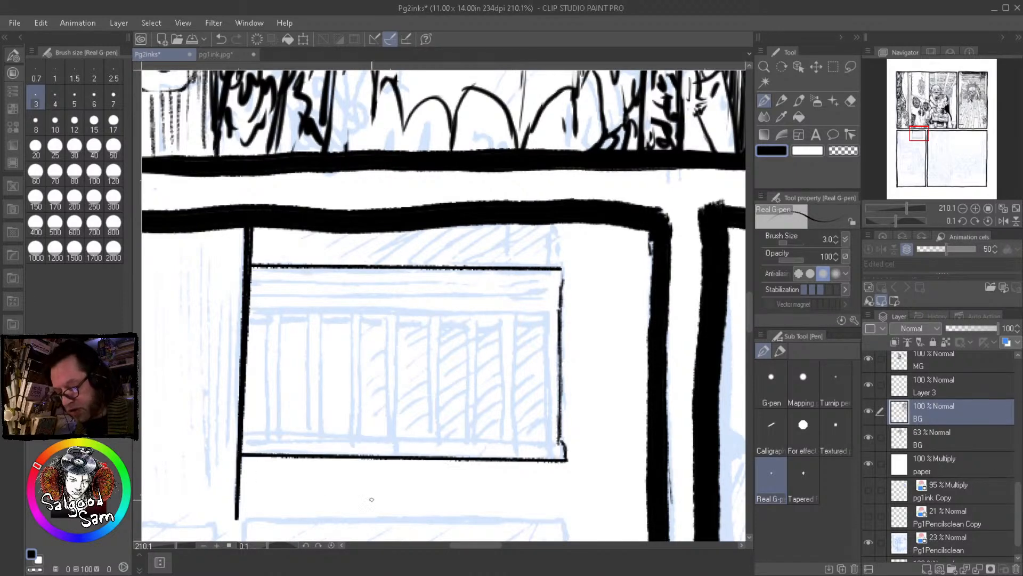
Ink the balcony's bottom rail line just above the lower edge and the inner vertical line beside its right side
left_click(243, 434)
left_click(561, 442, "shift")
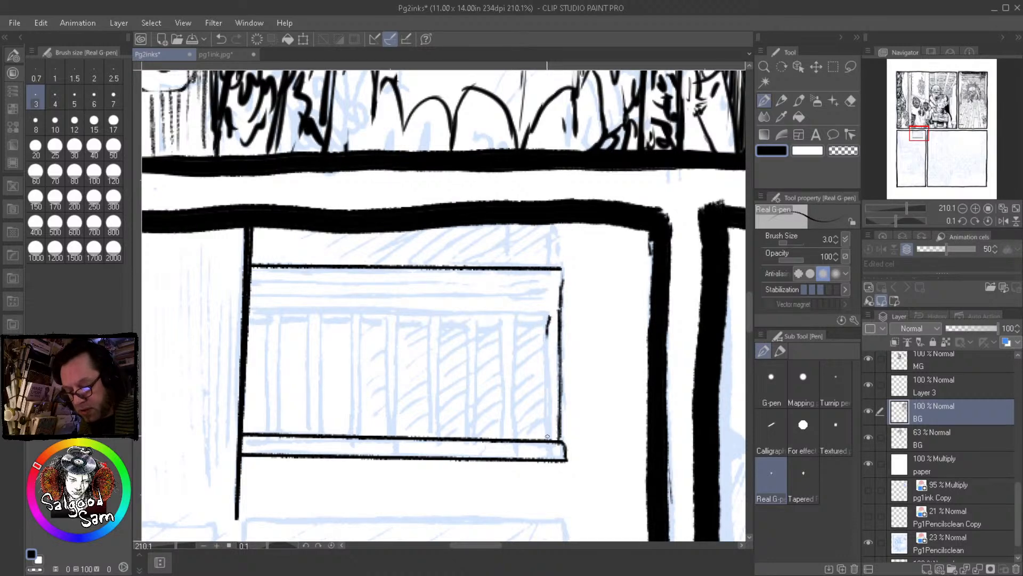
left_click_drag(545, 335, 548, 439)
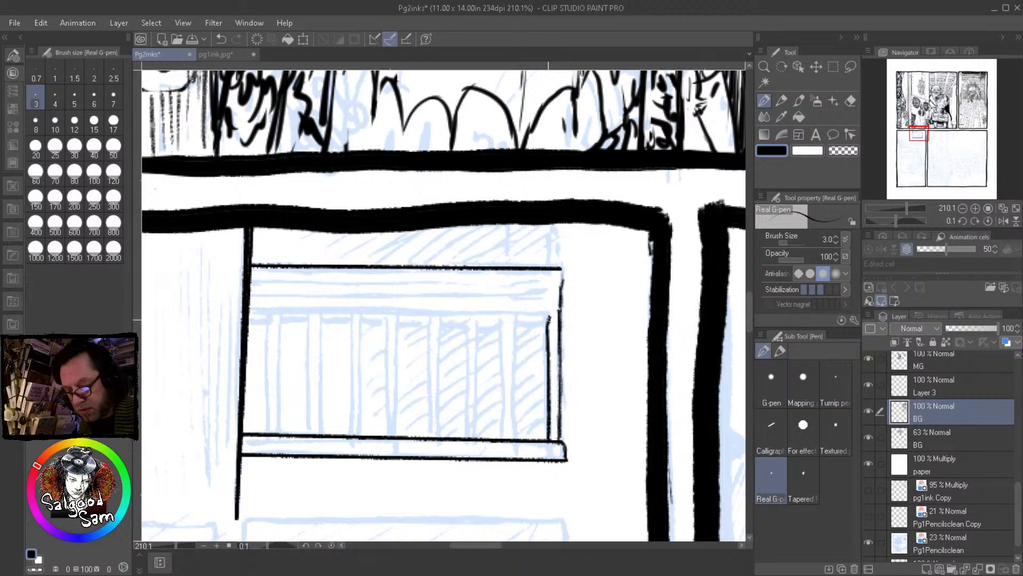
Ink the upper balcony's handrail with long parallel lines below its top edge and short strokes at its inner right corner
mouse_move(552, 324)
left_mouse_down()
mouse_move(515, 325)
mouse_move(518, 314)
mouse_move(533, 314)
left_mouse_up()
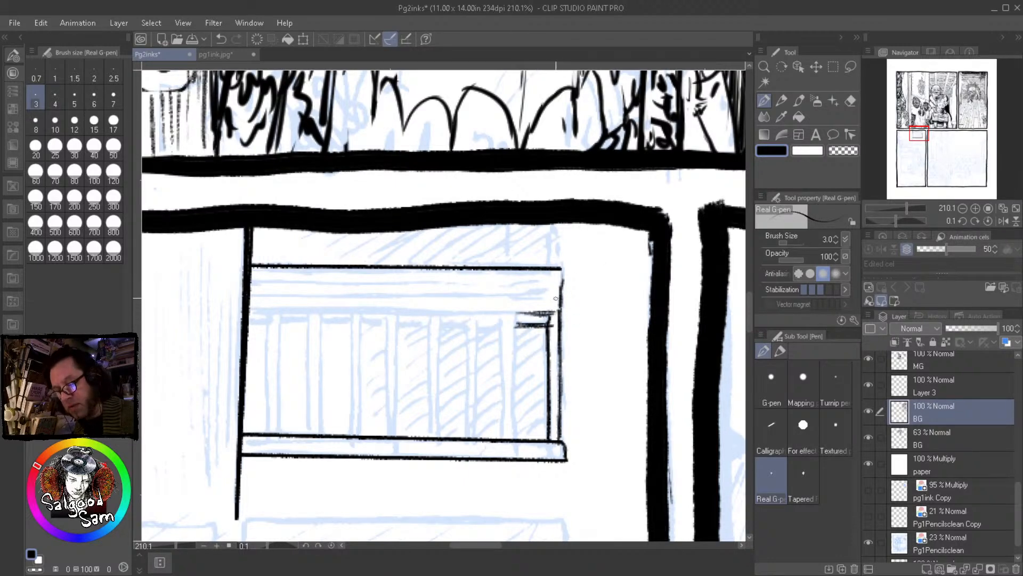
left_click_drag(269, 292, 559, 299)
left_click_drag(265, 291, 547, 294)
left_click_drag(270, 287, 572, 287)
left_click_drag(253, 283, 290, 286)
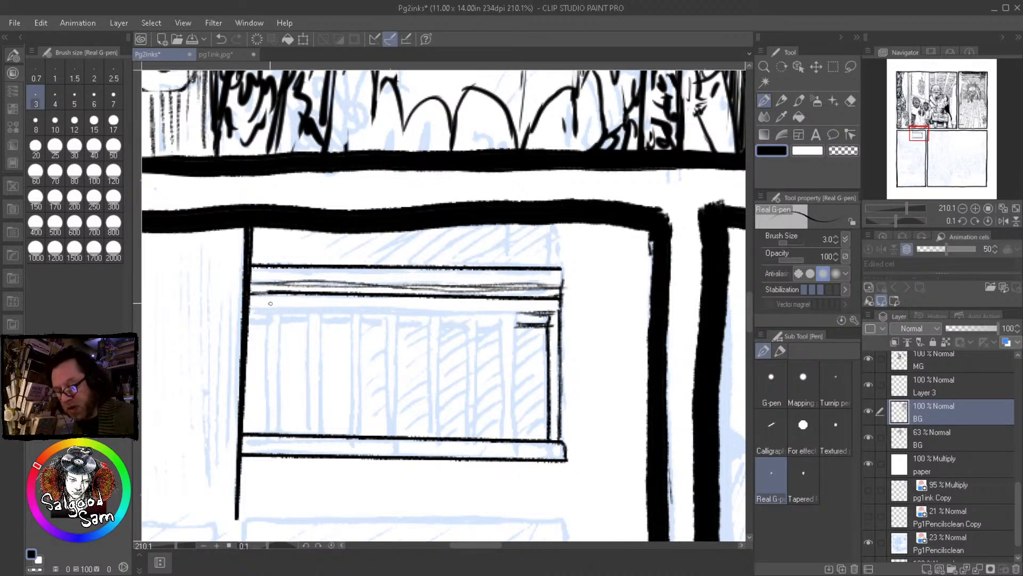
Rotate the canvas to about -49° and ink the line along the underside of the balcony's handrail with the Real G-pen
key("r")
left_click_drag(593, 370, 490, 268)
left_click_drag(536, 332, 571, 221)
left_click(764, 100)
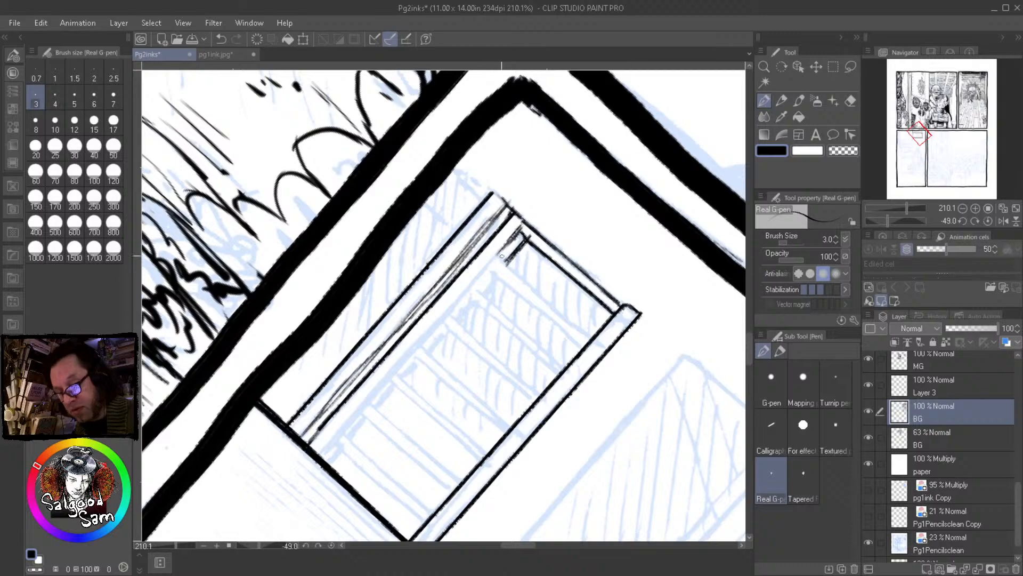
mouse_move(501, 245)
left_mouse_down()
mouse_move(315, 453)
mouse_move(509, 242)
mouse_move(413, 363)
left_mouse_up()
Ink both edges of the first baluster beside the balcony's left post, from the handrail down to the bottom rail
left_click_drag(331, 444, 403, 505)
left_click_drag(356, 462, 421, 522)
left_click_drag(375, 485, 424, 523)
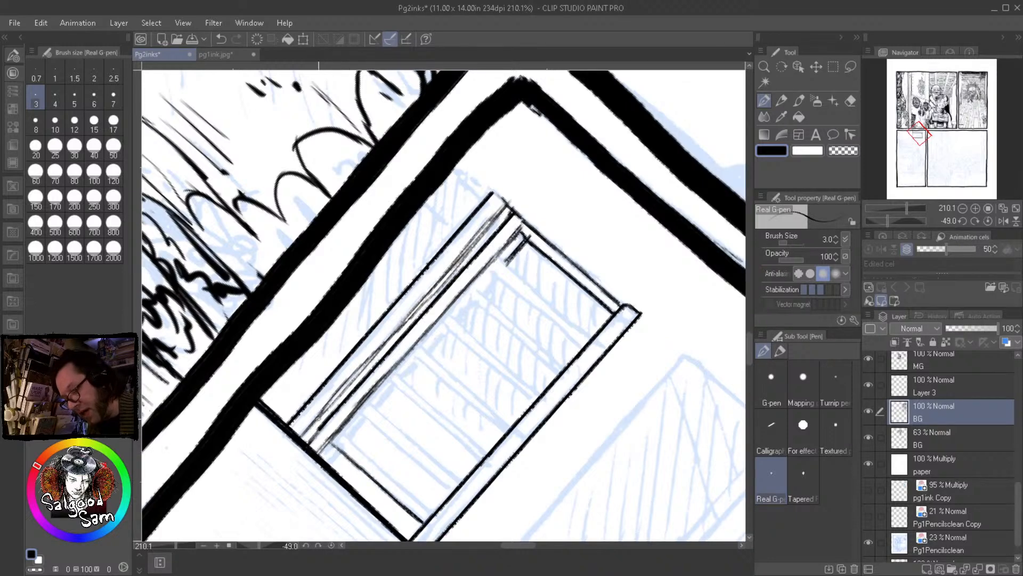
left_click_drag(352, 440, 419, 503)
left_click_drag(368, 457, 433, 512)
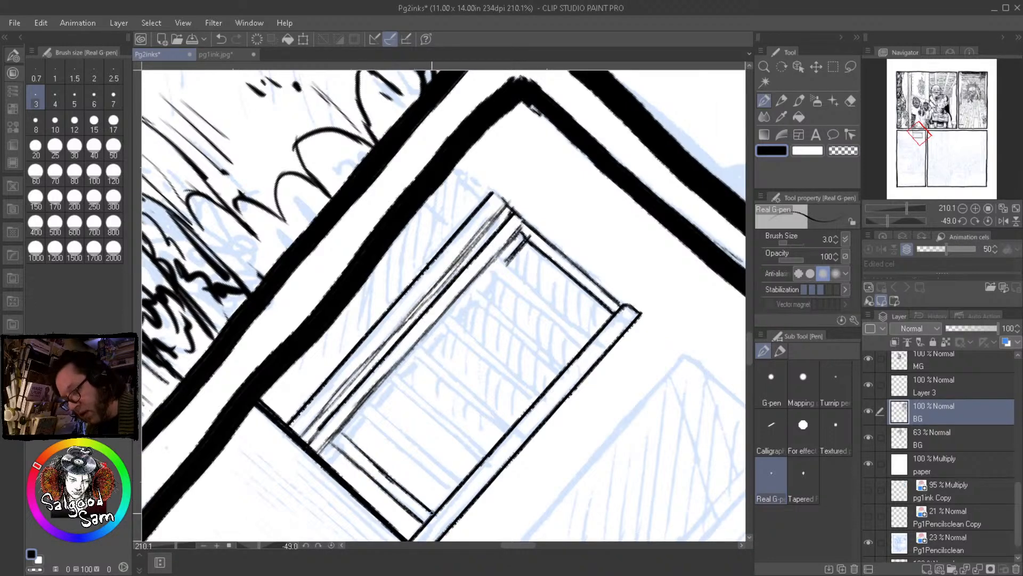
mouse_move(338, 454)
left_mouse_down()
mouse_move(419, 523)
mouse_move(363, 472)
mouse_move(424, 527)
left_mouse_up()
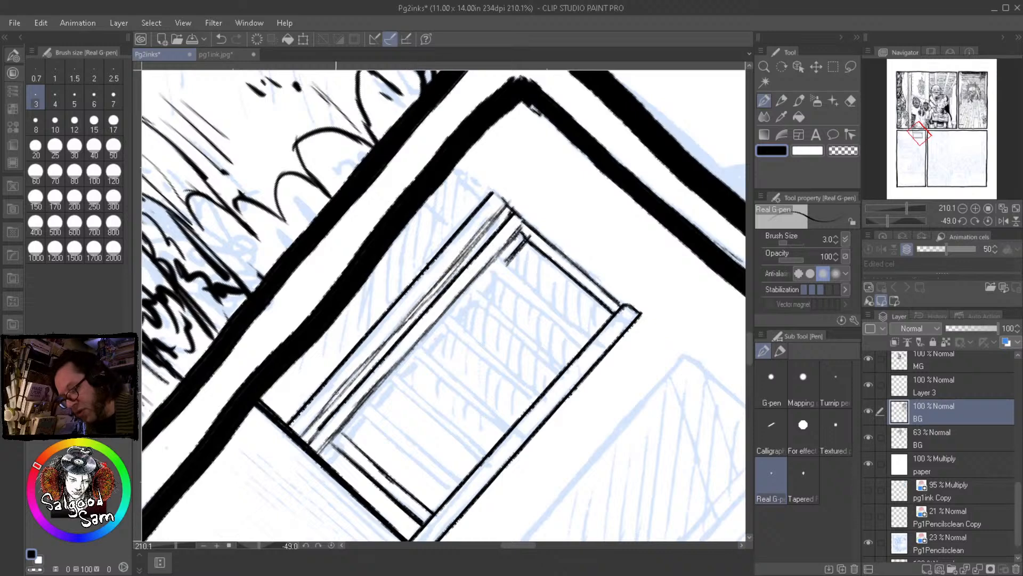
Darken the top of the leftmost railing gap and ink the edges of the second baluster
mouse_move(326, 449)
left_mouse_down()
mouse_move(365, 420)
mouse_move(397, 445)
left_mouse_up()
left_click_drag(354, 410, 445, 484)
left_click_drag(373, 428, 446, 492)
left_click_drag(359, 413, 409, 452)
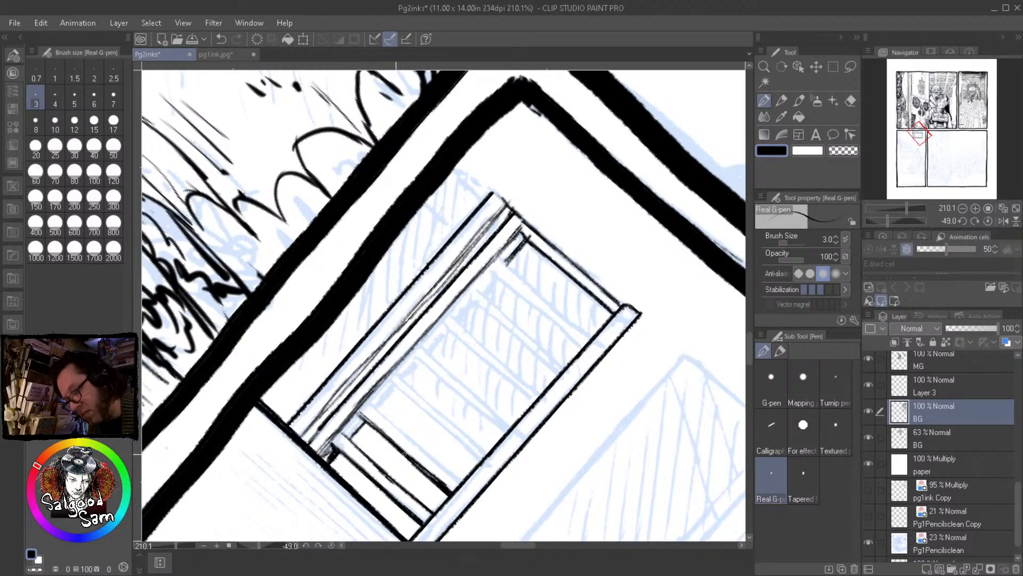
mouse_move(356, 414)
left_mouse_down()
mouse_move(367, 429)
mouse_move(348, 432)
mouse_move(356, 422)
mouse_move(395, 426)
mouse_move(460, 483)
left_mouse_up()
Ink the third baluster with a heavier shadow edge and thicken the shadows under the handrail in the left gaps
left_click_drag(385, 380, 449, 437)
left_click_drag(409, 403, 466, 450)
left_click_drag(387, 383, 389, 398)
left_click_drag(390, 391, 455, 446)
left_click_drag(392, 394, 476, 463)
left_click_drag(436, 432, 476, 463)
left_click_drag(393, 394, 376, 409)
mouse_move(377, 409)
left_mouse_down()
mouse_move(388, 395)
mouse_move(370, 403)
mouse_move(396, 444)
left_mouse_up()
left_click_drag(335, 445, 376, 480)
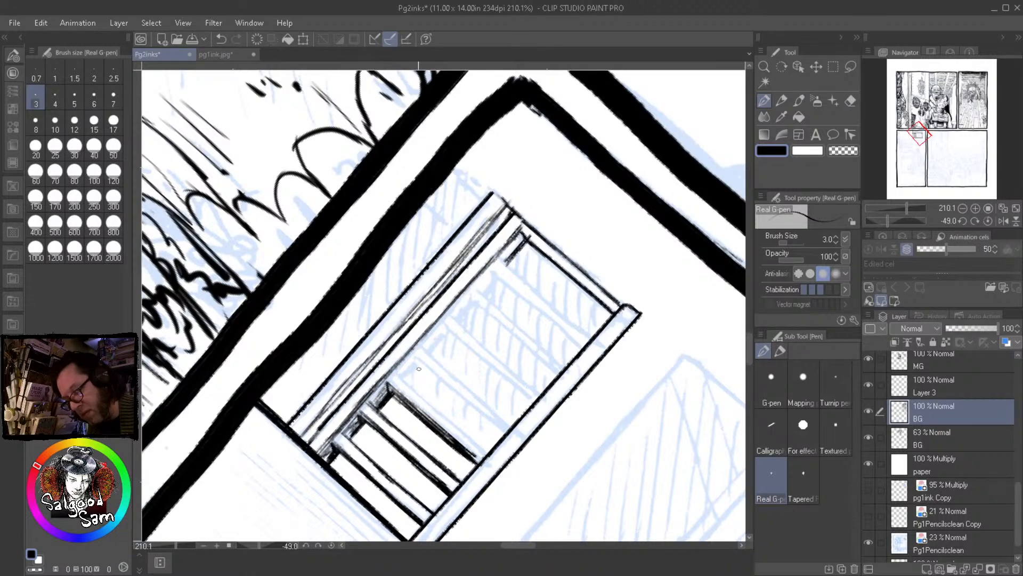
Ink the far edge of the third baluster, undoing stray strokes, and strengthen the neighbouring baluster lines
left_click_drag(397, 370, 484, 450)
key("ctrl+z")
mouse_move(428, 402)
left_mouse_down()
mouse_move(487, 456)
mouse_move(456, 452)
left_mouse_up()
mouse_move(407, 400)
left_mouse_down()
mouse_move(477, 456)
mouse_move(491, 454)
mouse_move(438, 478)
left_mouse_up()
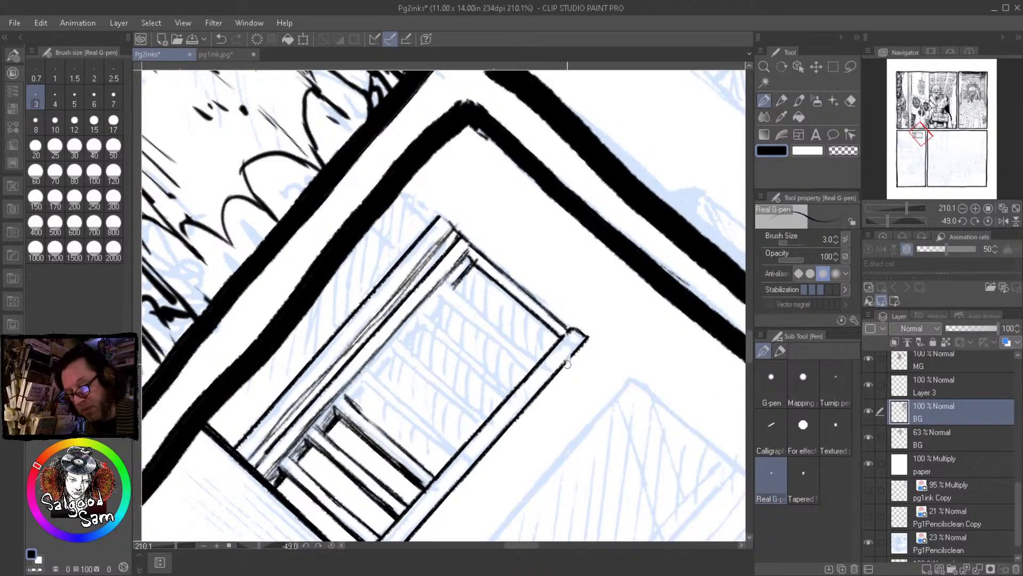
key("ctrl+z")
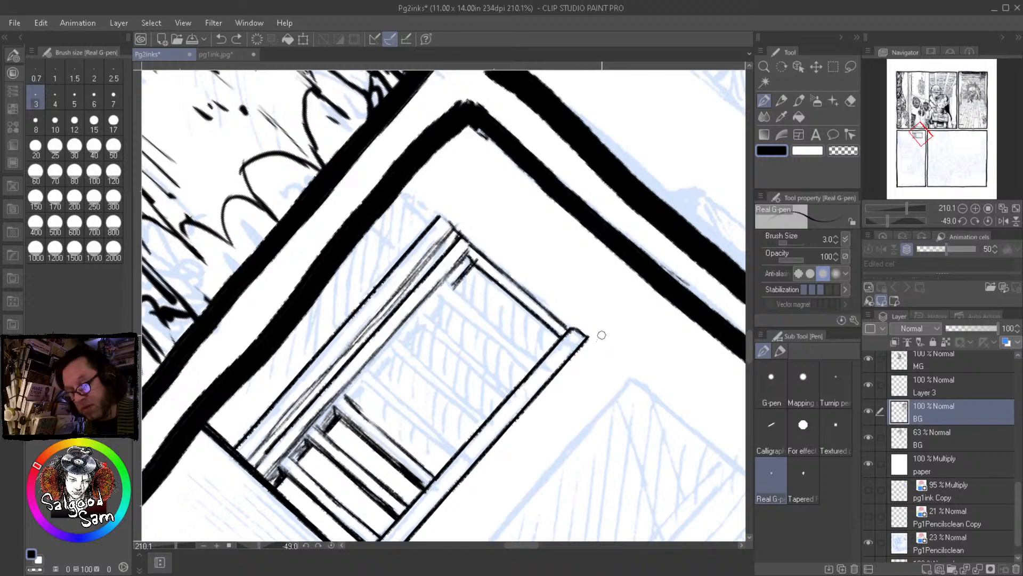
Rotate the canvas to about 33° and ink the fourth baluster, with shadow strokes under the handrail in the adjoining gaps
key("r")
left_click_drag(608, 323, 354, 323)
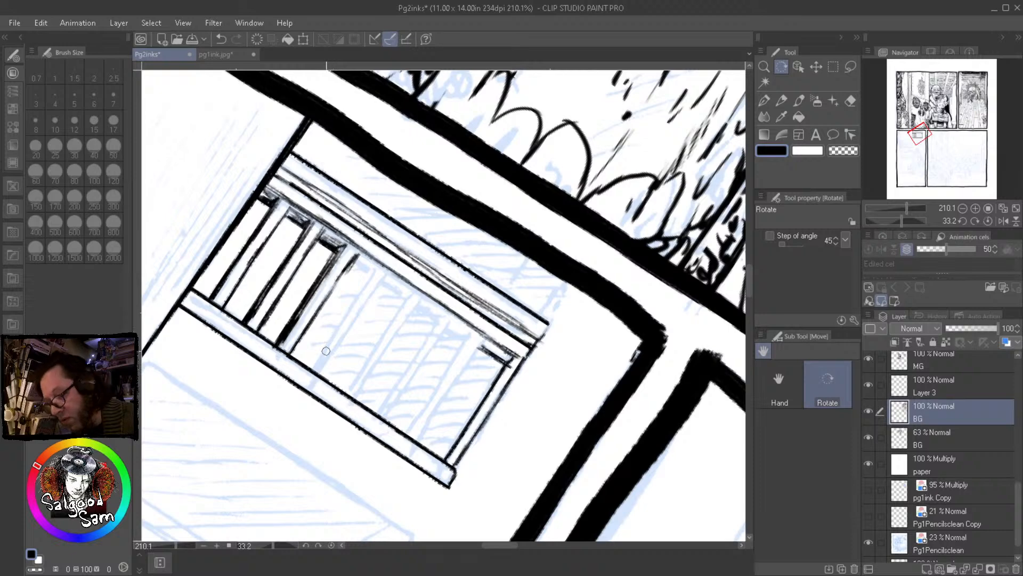
key("p")
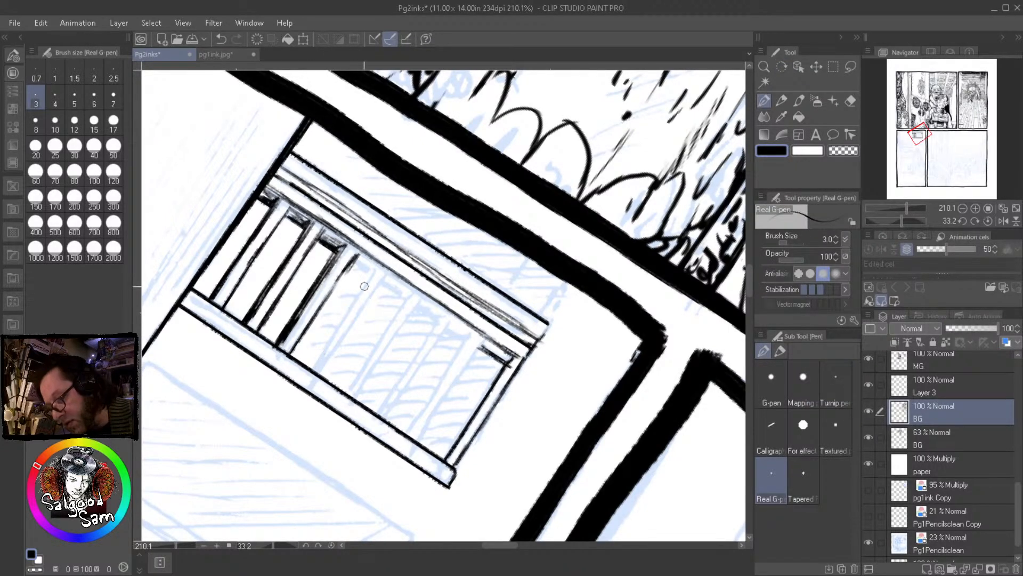
mouse_move(313, 365)
left_mouse_down()
mouse_move(369, 281)
mouse_move(318, 356)
left_mouse_up()
left_click_drag(360, 268, 372, 277)
mouse_move(313, 360)
left_mouse_down()
mouse_move(358, 292)
mouse_move(304, 366)
left_mouse_up()
mouse_move(373, 268)
left_mouse_down()
mouse_move(306, 366)
mouse_move(373, 268)
mouse_move(340, 327)
left_mouse_up()
mouse_move(324, 374)
left_mouse_down()
mouse_move(386, 275)
mouse_move(326, 367)
mouse_move(362, 287)
mouse_move(387, 273)
mouse_move(406, 298)
left_mouse_up()
mouse_move(402, 295)
left_mouse_down()
mouse_move(390, 281)
mouse_move(408, 297)
left_mouse_up()
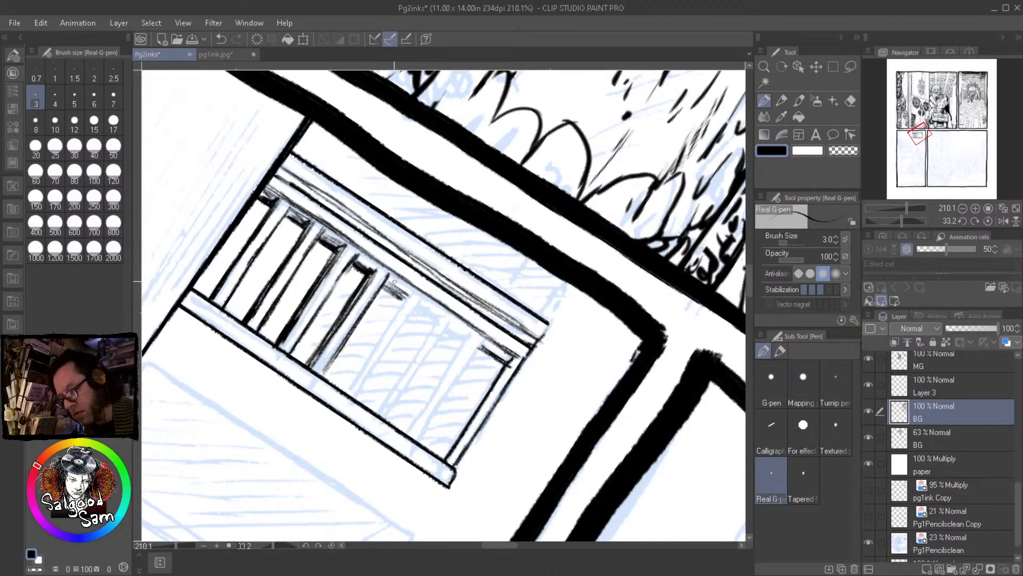
Ink the fifth baluster of the upper balcony and thicken the shadow along its edge
left_click_drag(345, 392, 407, 297)
mouse_move(407, 297)
left_mouse_down()
mouse_move(341, 392)
mouse_move(401, 295)
mouse_move(385, 326)
left_mouse_up()
mouse_move(385, 325)
left_mouse_down()
mouse_move(415, 290)
mouse_move(356, 398)
mouse_move(405, 326)
left_mouse_up()
mouse_move(359, 392)
left_mouse_down()
mouse_move(427, 295)
mouse_move(373, 376)
mouse_move(385, 323)
left_mouse_up()
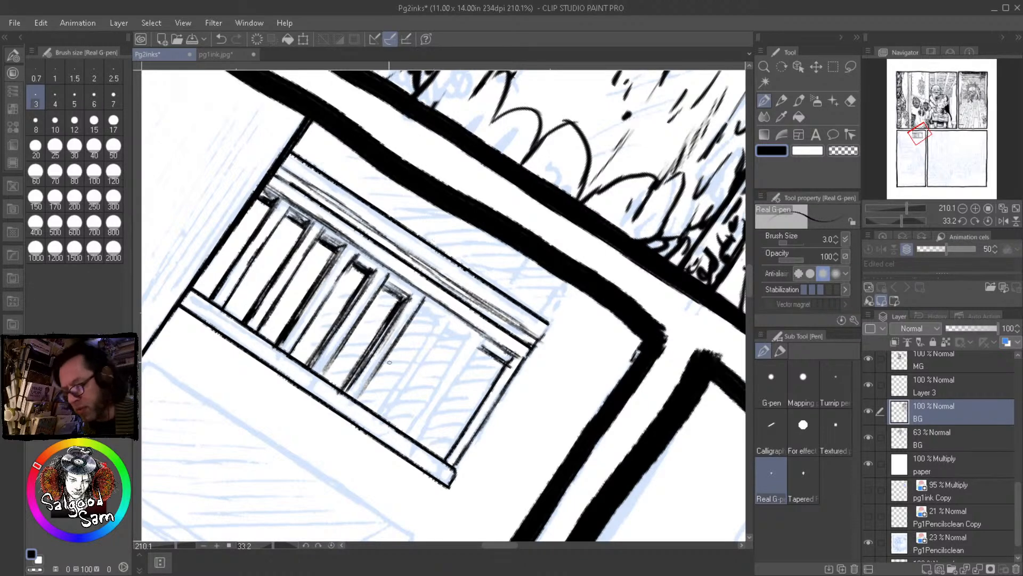
Ink the remaining balusters towards the railing's right side, with shadow strokes at their tops
mouse_move(379, 406)
left_mouse_down()
mouse_move(434, 331)
mouse_move(385, 400)
mouse_move(435, 326)
mouse_move(387, 399)
mouse_move(435, 323)
mouse_move(420, 310)
mouse_move(441, 316)
left_mouse_up()
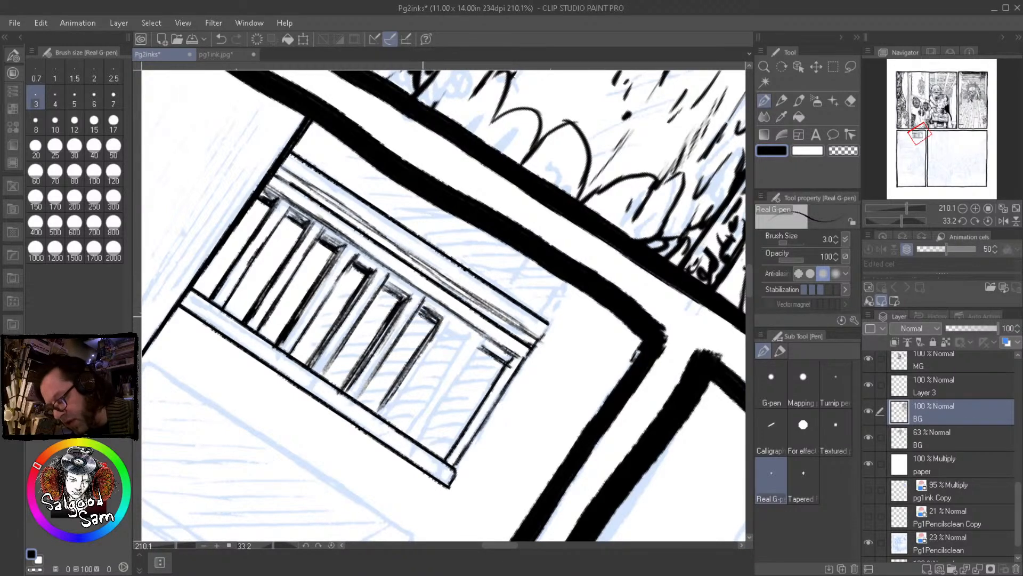
mouse_move(389, 409)
left_mouse_down()
mouse_move(381, 388)
mouse_move(434, 323)
left_mouse_up()
mouse_move(393, 413)
left_mouse_down()
mouse_move(459, 319)
mouse_move(391, 412)
mouse_move(475, 337)
mouse_move(425, 412)
mouse_move(481, 353)
mouse_move(425, 437)
left_mouse_up()
mouse_move(465, 342)
left_mouse_down()
mouse_move(418, 411)
mouse_move(469, 337)
left_mouse_up()
mouse_move(469, 339)
left_mouse_down()
mouse_move(402, 433)
mouse_move(472, 327)
left_mouse_up()
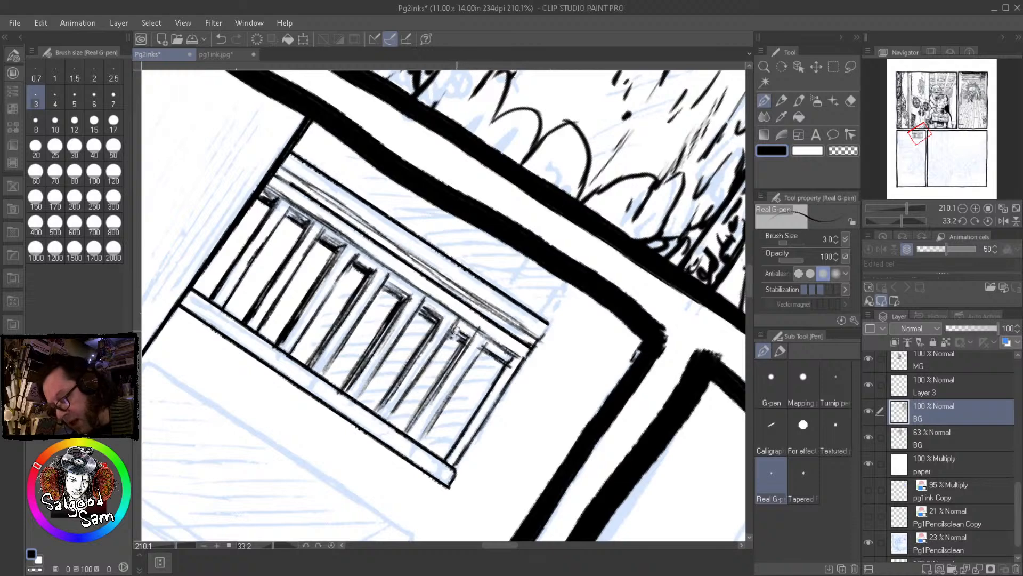
Thicken the shadows under the handrail between the right-hand balusters and along the railing's inner right corner
mouse_move(453, 332)
left_mouse_down()
mouse_move(468, 339)
mouse_move(464, 327)
mouse_move(504, 366)
left_mouse_up()
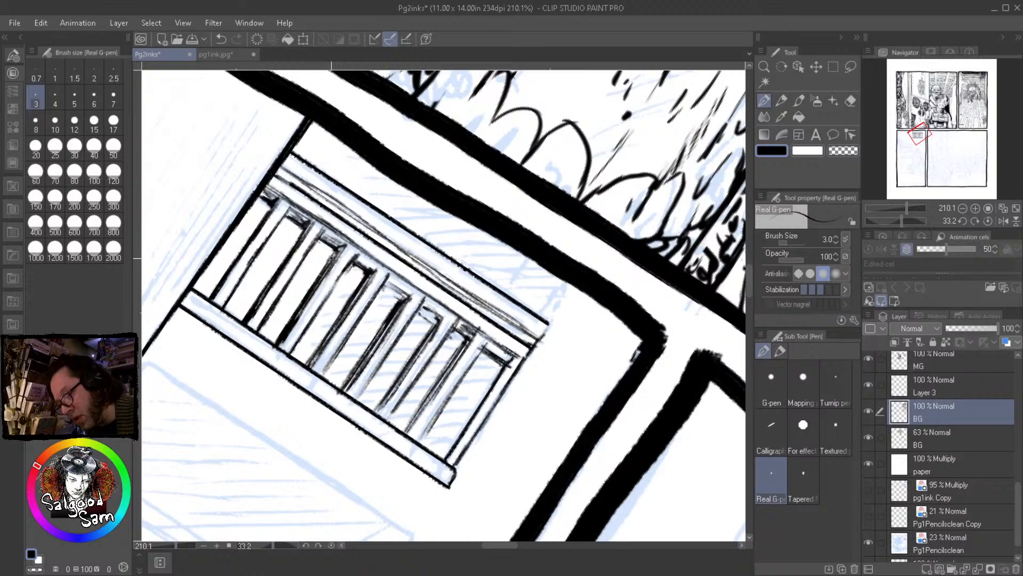
left_click_drag(384, 283, 440, 321)
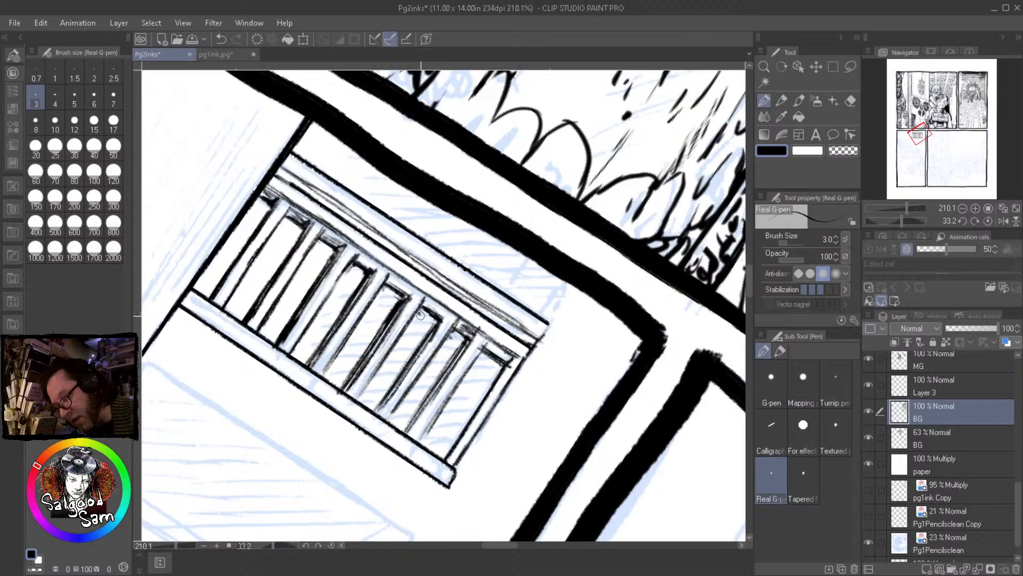
mouse_move(421, 316)
left_mouse_down()
mouse_move(424, 304)
mouse_move(399, 291)
left_mouse_up()
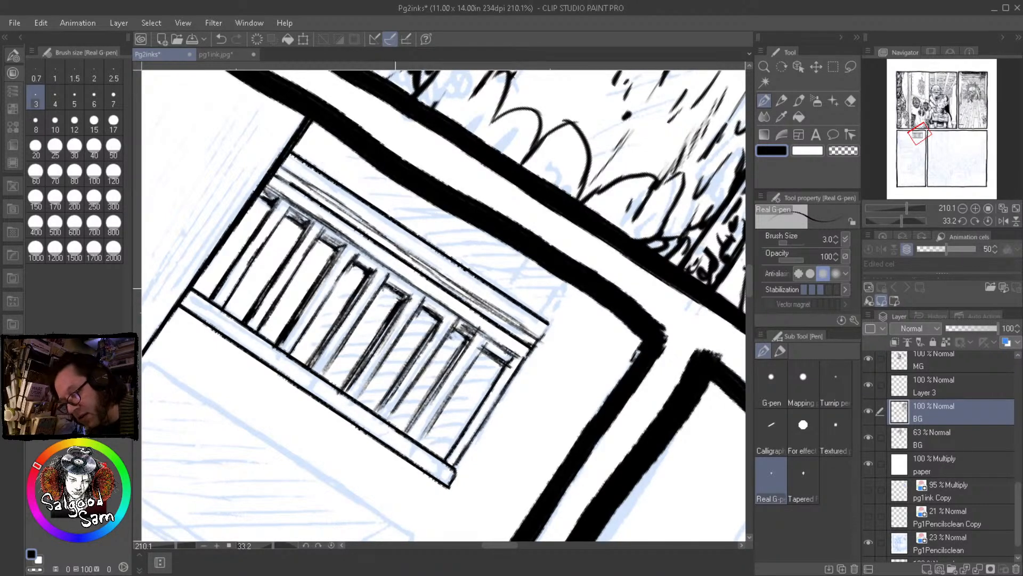
left_click_drag(456, 337, 461, 332)
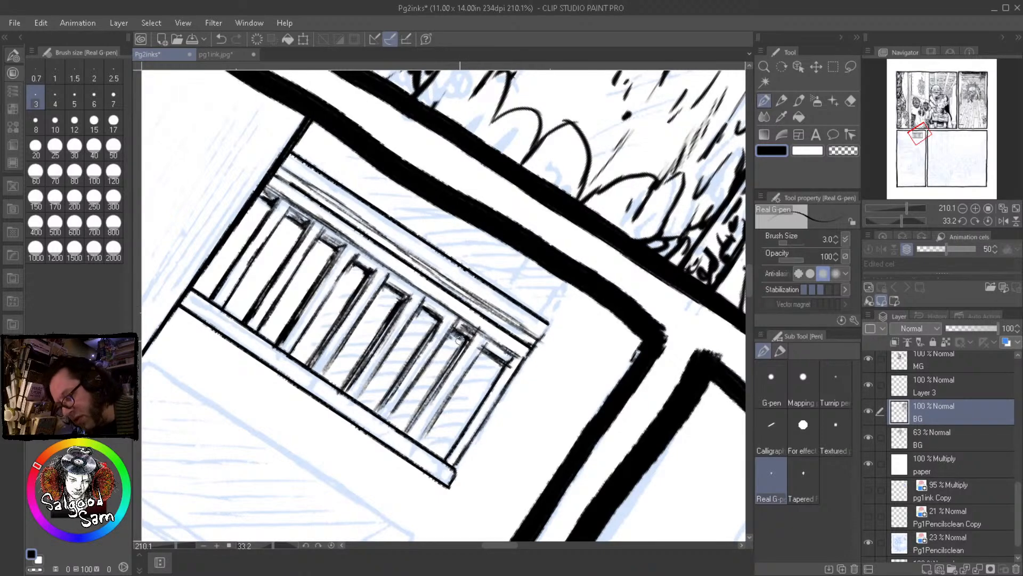
left_click_drag(438, 324, 433, 329)
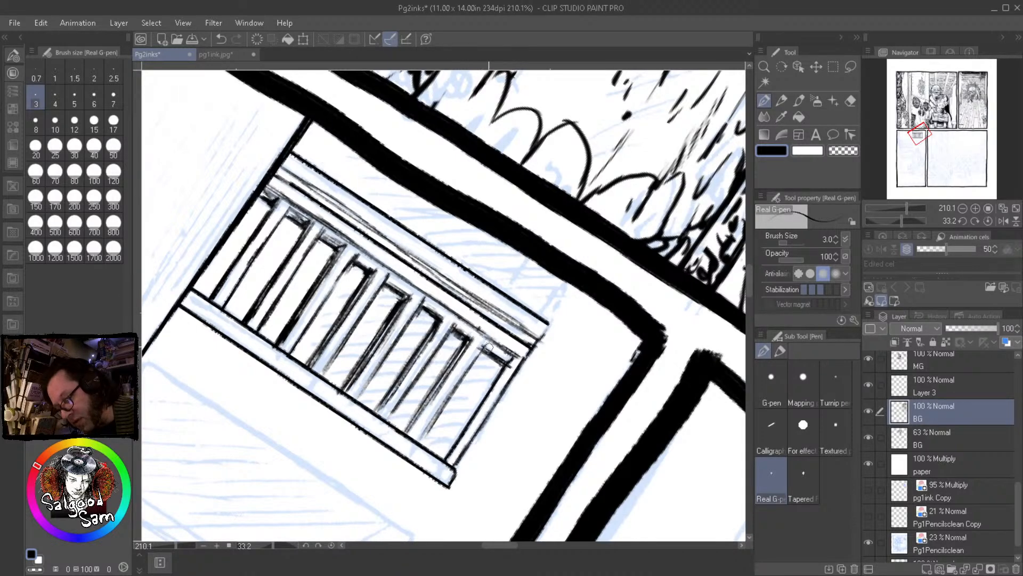
left_click_drag(490, 352, 501, 369)
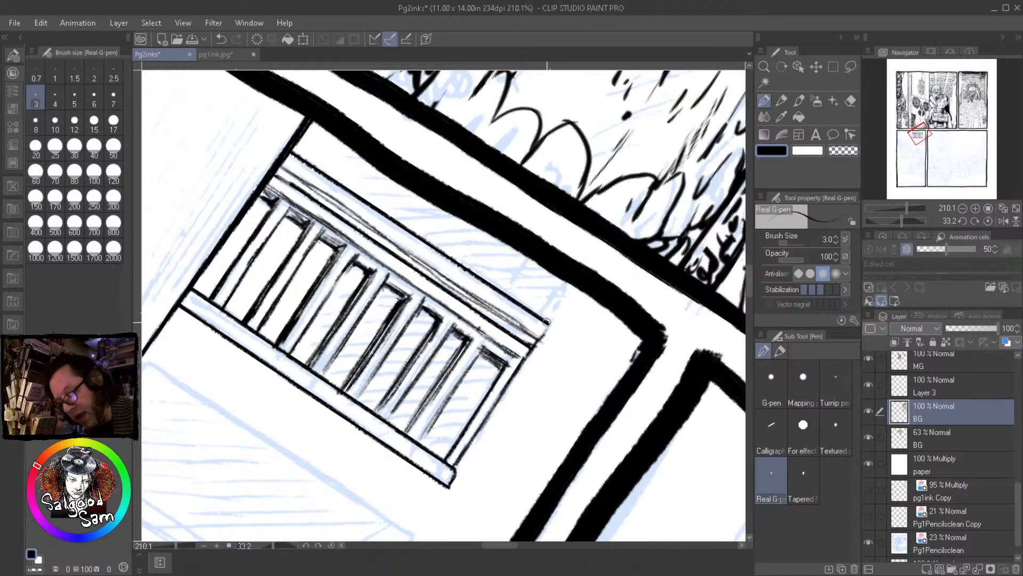
left_click_drag(507, 368, 488, 402)
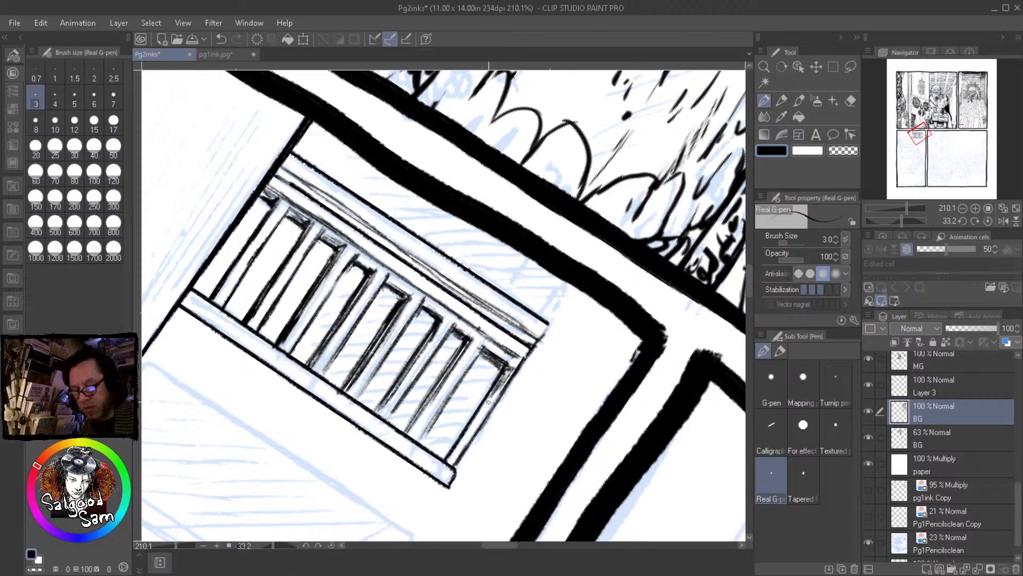
left_click_drag(518, 360, 509, 366)
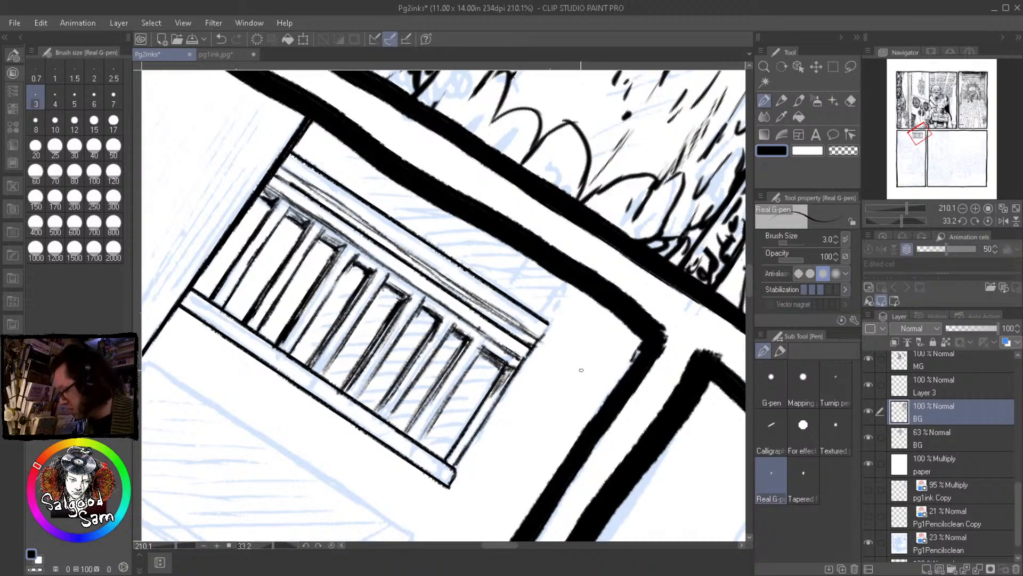
Rotate the canvas to about -32° and fill all the gaps between the balusters with close diagonal hatching
key("shift+space")
left_click_drag(597, 368, 562, 193)
mouse_move(516, 284)
left_mouse_down()
mouse_move(519, 316)
mouse_move(532, 286)
mouse_move(537, 351)
mouse_move(552, 332)
mouse_move(553, 367)
mouse_move(568, 340)
mouse_move(583, 382)
left_mouse_up()
left_click_drag(475, 314, 543, 399)
mouse_move(450, 323)
left_mouse_down()
mouse_move(467, 347)
mouse_move(474, 340)
mouse_move(468, 377)
mouse_move(490, 370)
mouse_move(484, 401)
mouse_move(497, 385)
mouse_move(511, 419)
left_mouse_up()
mouse_move(405, 347)
left_mouse_down()
mouse_move(427, 402)
mouse_move(446, 380)
mouse_move(445, 405)
mouse_move(456, 393)
mouse_move(464, 410)
mouse_move(475, 435)
left_mouse_up()
mouse_move(373, 363)
left_mouse_down()
mouse_move(387, 396)
mouse_move(398, 381)
mouse_move(408, 426)
mouse_move(430, 459)
mouse_move(425, 405)
left_mouse_up()
mouse_move(338, 395)
left_mouse_down()
mouse_move(351, 423)
mouse_move(361, 410)
mouse_move(360, 431)
mouse_move(371, 412)
mouse_move(379, 466)
mouse_move(395, 453)
mouse_move(408, 472)
left_mouse_up()
mouse_move(298, 410)
left_mouse_down()
mouse_move(322, 429)
mouse_move(339, 478)
mouse_move(350, 469)
mouse_move(365, 504)
mouse_move(371, 493)
left_mouse_up()
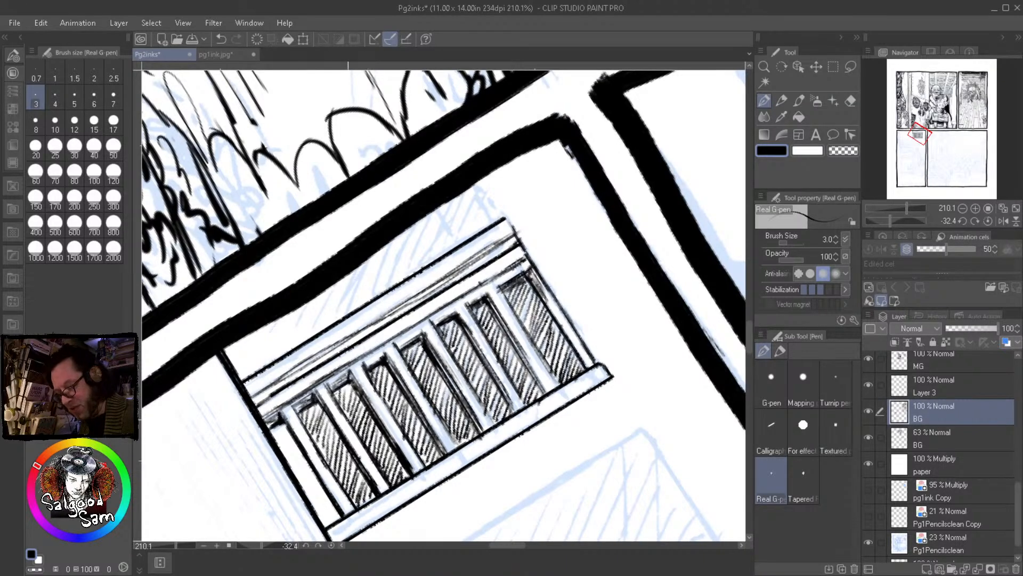
left_click_drag(275, 424, 293, 469)
mouse_move(282, 425)
left_mouse_down()
mouse_move(287, 437)
mouse_move(273, 429)
mouse_move(315, 405)
left_mouse_up()
mouse_move(290, 439)
left_mouse_down()
mouse_move(327, 529)
mouse_move(339, 524)
left_mouse_up()
Hatch the shaded wall area between the handrail and the panel's top border with dense slanted strokes across its full width
mouse_move(228, 344)
left_mouse_down()
mouse_move(233, 375)
mouse_move(256, 318)
mouse_move(249, 375)
left_mouse_up()
mouse_move(244, 334)
left_mouse_down()
mouse_move(240, 379)
mouse_move(264, 316)
mouse_move(241, 382)
left_mouse_up()
mouse_move(269, 323)
left_mouse_down()
mouse_move(244, 382)
mouse_move(263, 362)
left_mouse_up()
left_click_drag(289, 314, 265, 364)
mouse_move(297, 309)
left_mouse_down()
mouse_move(280, 356)
mouse_move(290, 349)
left_mouse_up()
mouse_move(321, 294)
left_mouse_down()
mouse_move(347, 278)
mouse_move(325, 330)
left_mouse_up()
mouse_move(352, 279)
left_mouse_down()
mouse_move(330, 324)
mouse_move(328, 303)
mouse_move(347, 295)
left_mouse_up()
mouse_move(369, 259)
left_mouse_down()
mouse_move(343, 314)
mouse_move(352, 313)
left_mouse_up()
left_click_drag(387, 241, 359, 301)
left_click_drag(398, 238, 368, 299)
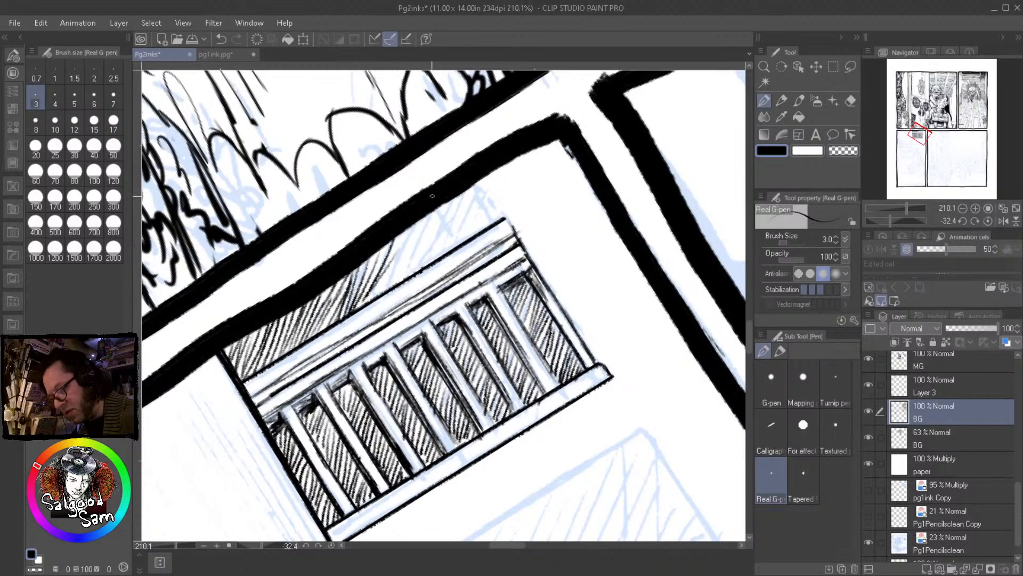
left_click_drag(405, 233, 368, 301)
mouse_move(420, 221)
left_mouse_down()
mouse_move(380, 298)
mouse_move(388, 291)
left_mouse_up()
mouse_move(424, 223)
left_mouse_down()
mouse_move(381, 297)
mouse_move(429, 209)
mouse_move(417, 270)
left_mouse_up()
mouse_move(468, 191)
left_mouse_down()
mouse_move(488, 225)
mouse_move(426, 272)
left_mouse_up()
left_click_drag(447, 206, 432, 269)
left_click_drag(456, 197, 439, 260)
left_click_drag(467, 194, 450, 249)
left_click_drag(471, 199, 457, 246)
mouse_move(477, 207)
left_mouse_down()
mouse_move(465, 241)
mouse_move(473, 236)
left_mouse_up()
mouse_move(486, 217)
left_mouse_down()
mouse_move(432, 239)
mouse_move(423, 263)
left_mouse_up()
left_click_drag(437, 208, 425, 246)
left_click_drag(421, 220, 390, 276)
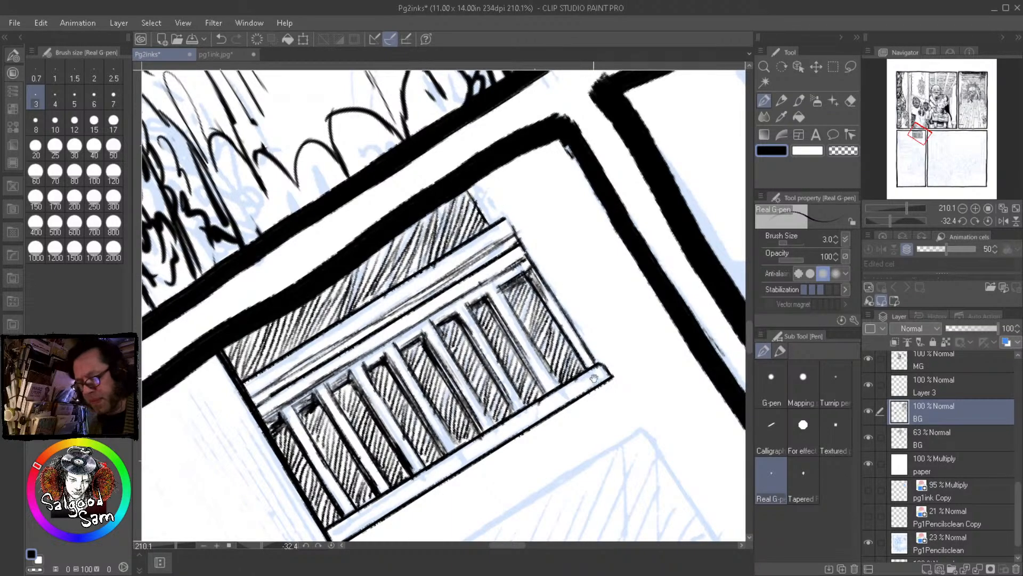
Ink the right and bottom edges of the balcony's base and reinforce its bottom rail line
scroll(541, 299, "down", 2)
scroll(523, 315, "down", 2)
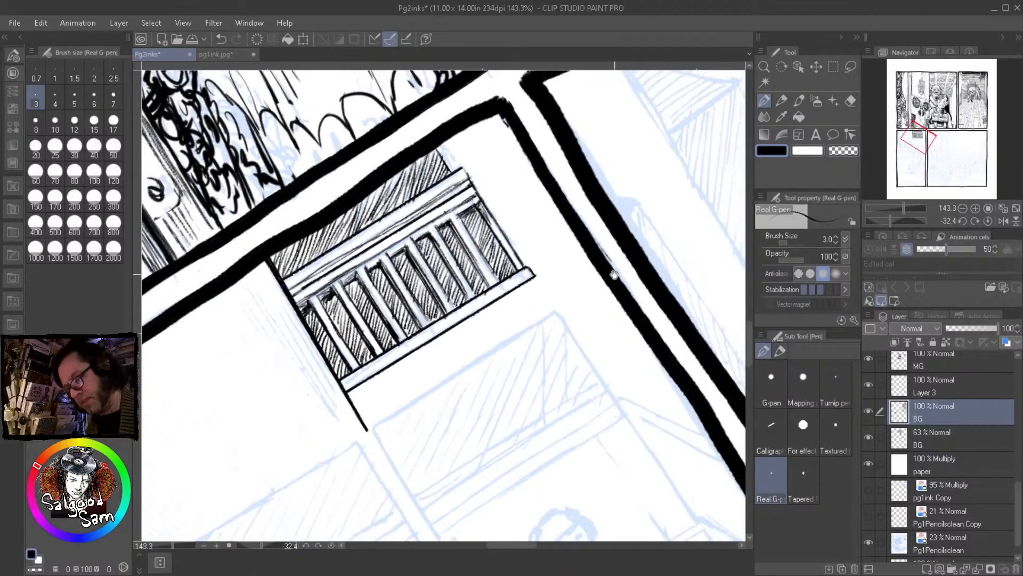
left_click_drag(534, 279, 552, 306)
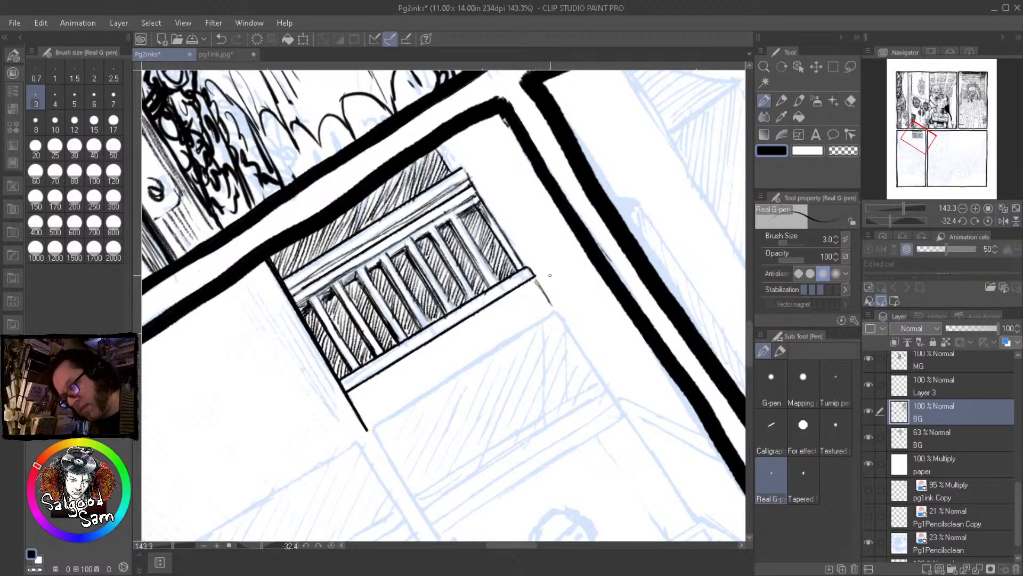
left_click_drag(359, 380, 534, 277)
left_click_drag(514, 367, 521, 366)
left_click_drag(343, 436, 570, 292)
Texture the balcony's base with clusters of short hatch strokes below the bottom rail and at both ends
mouse_move(313, 398)
left_mouse_down()
mouse_move(322, 409)
mouse_move(350, 388)
left_mouse_up()
left_click_drag(352, 386, 359, 398)
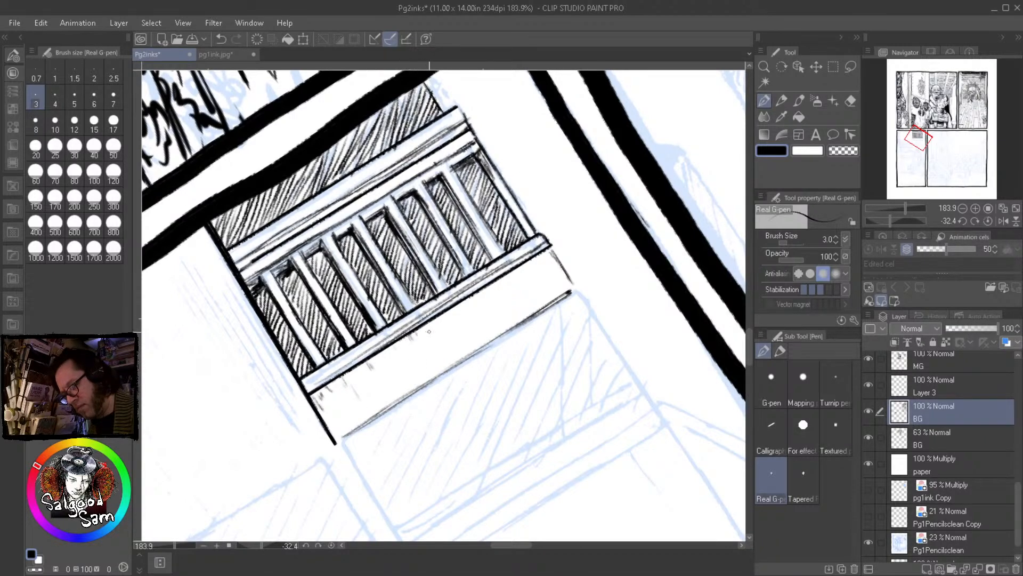
mouse_move(495, 290)
left_mouse_down()
mouse_move(506, 321)
mouse_move(523, 282)
mouse_move(475, 320)
left_mouse_up()
mouse_move(477, 293)
left_mouse_down()
mouse_move(483, 327)
mouse_move(495, 320)
left_mouse_up()
left_click_drag(496, 292, 502, 323)
left_click_drag(536, 268, 541, 277)
mouse_move(543, 261)
left_mouse_down()
mouse_move(539, 300)
mouse_move(558, 287)
left_mouse_up()
left_click_drag(550, 259, 560, 271)
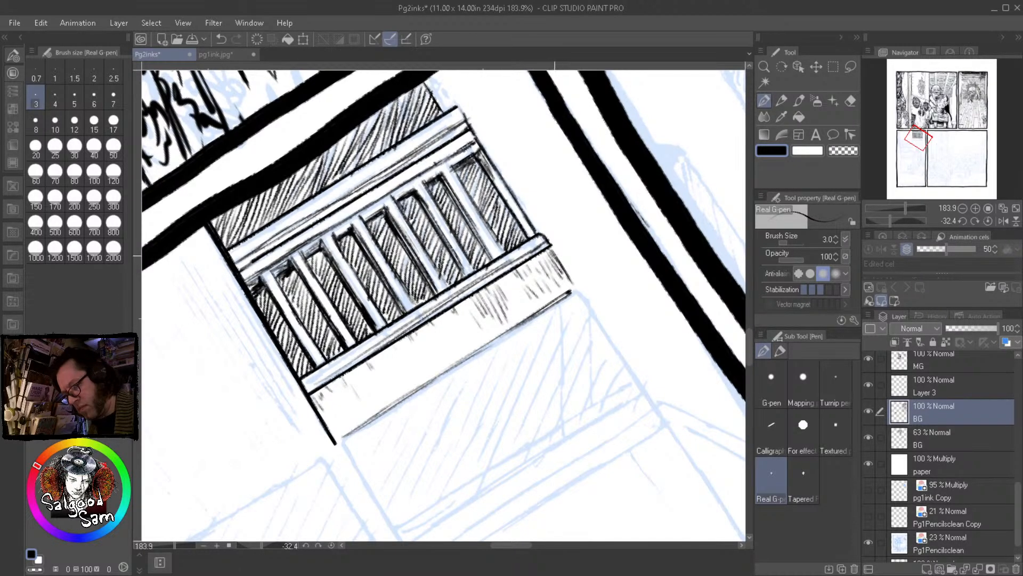
left_click_drag(323, 415, 329, 435)
mouse_move(326, 397)
left_mouse_down()
mouse_move(333, 416)
mouse_move(342, 401)
mouse_move(367, 398)
mouse_move(347, 400)
left_mouse_up()
left_click_drag(380, 367, 388, 388)
mouse_move(418, 332)
left_mouse_down()
mouse_move(425, 347)
mouse_move(450, 338)
left_mouse_up()
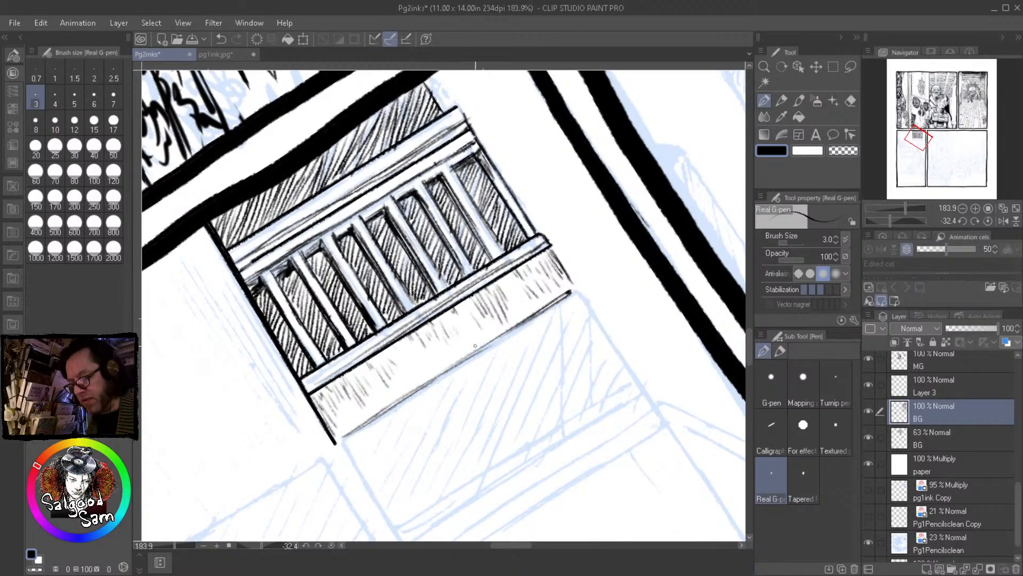
mouse_move(514, 291)
left_mouse_down()
mouse_move(523, 313)
mouse_move(534, 307)
mouse_move(518, 320)
left_mouse_up()
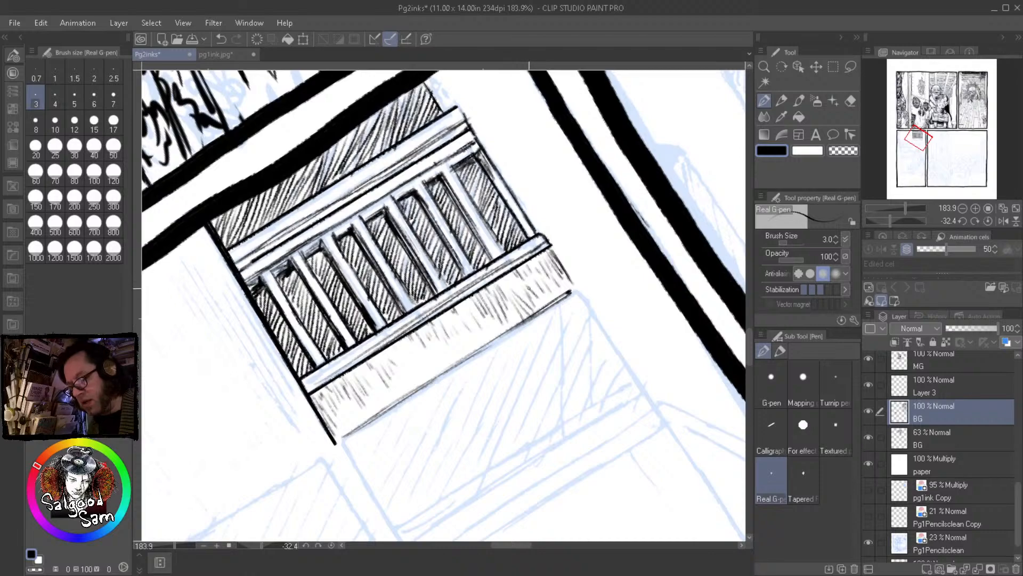
scroll(533, 282, "down", 7)
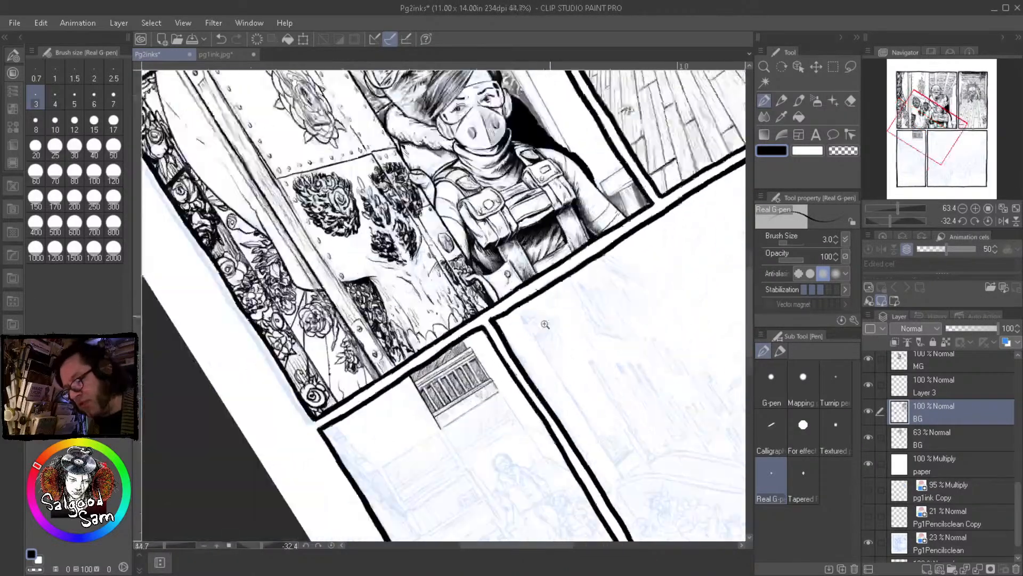
scroll(545, 323, "down", 2)
left_click_drag(562, 293, 533, 358)
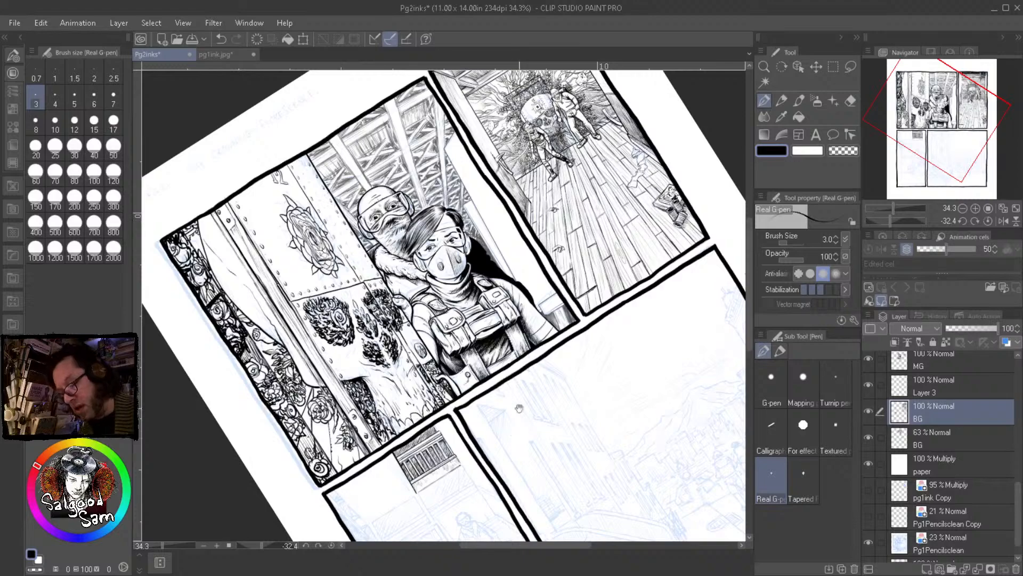
Ink the two long parallel edges of the narrow post running down from the lower-left corner of the upper balcony's base
left_click_drag(518, 427, 487, 311)
scroll(418, 390, "up", 5)
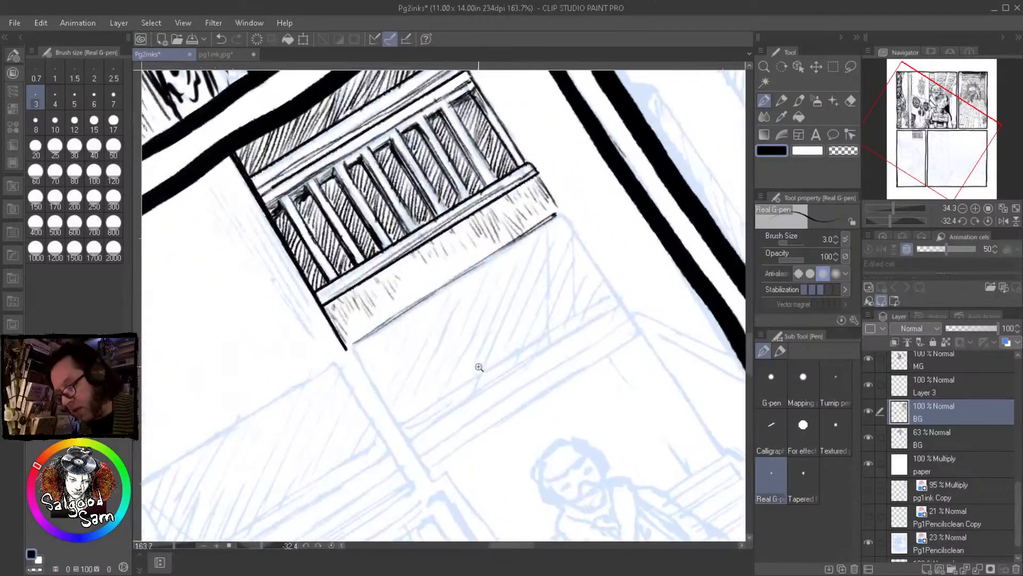
left_click_drag(351, 348, 361, 365)
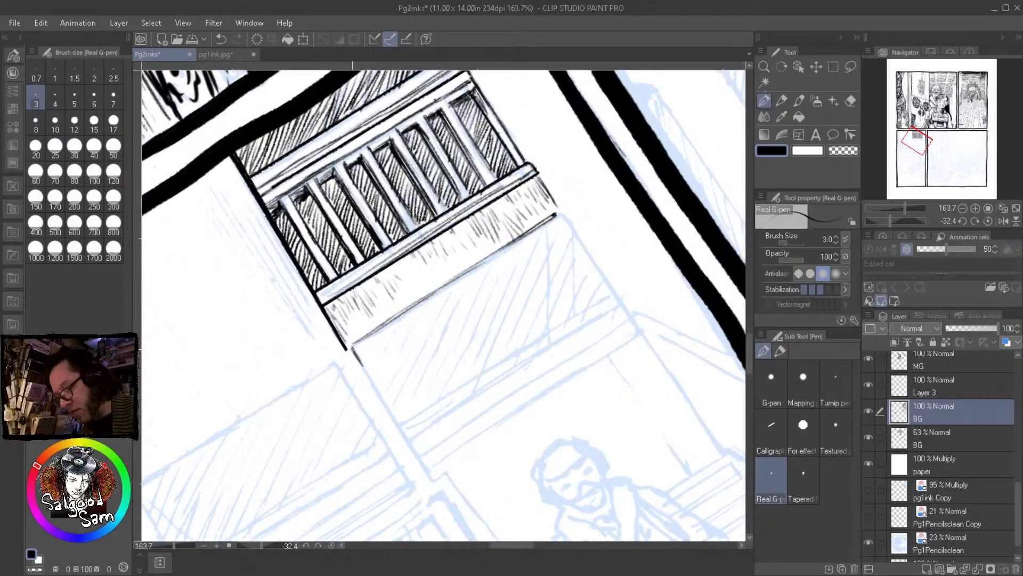
left_click(429, 474, "shift")
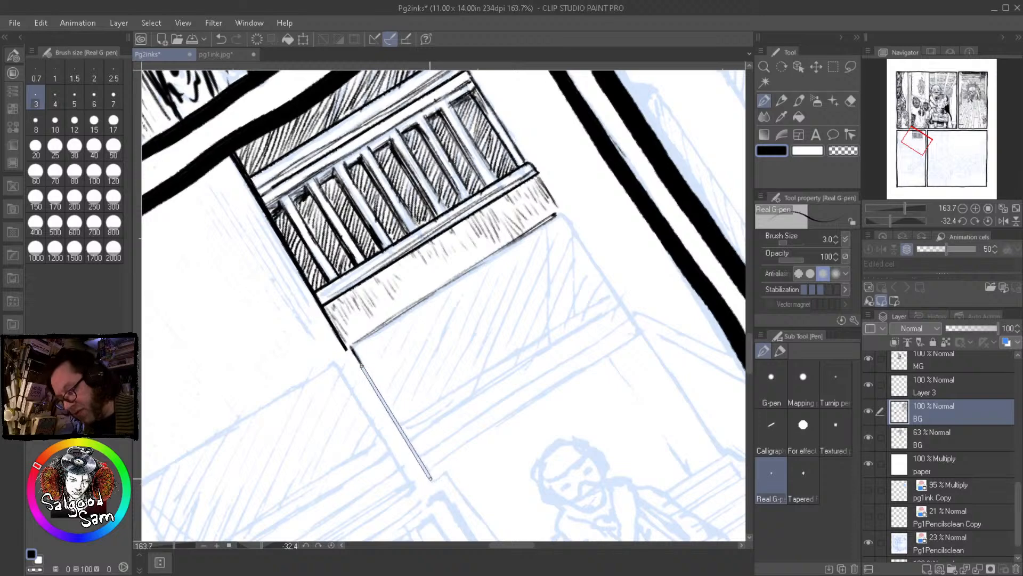
left_click_drag(365, 374, 392, 422)
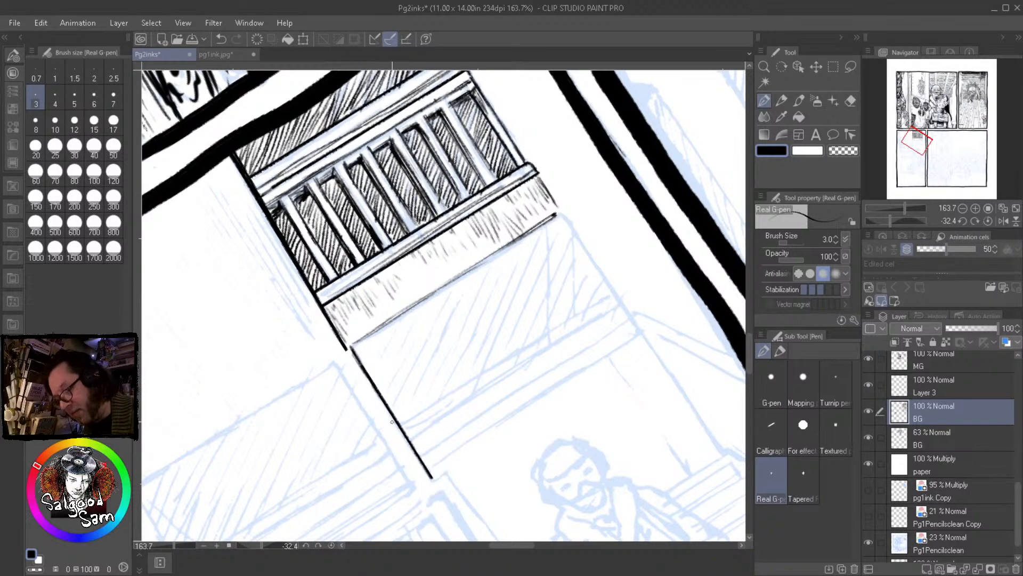
left_click_drag(335, 367, 412, 487)
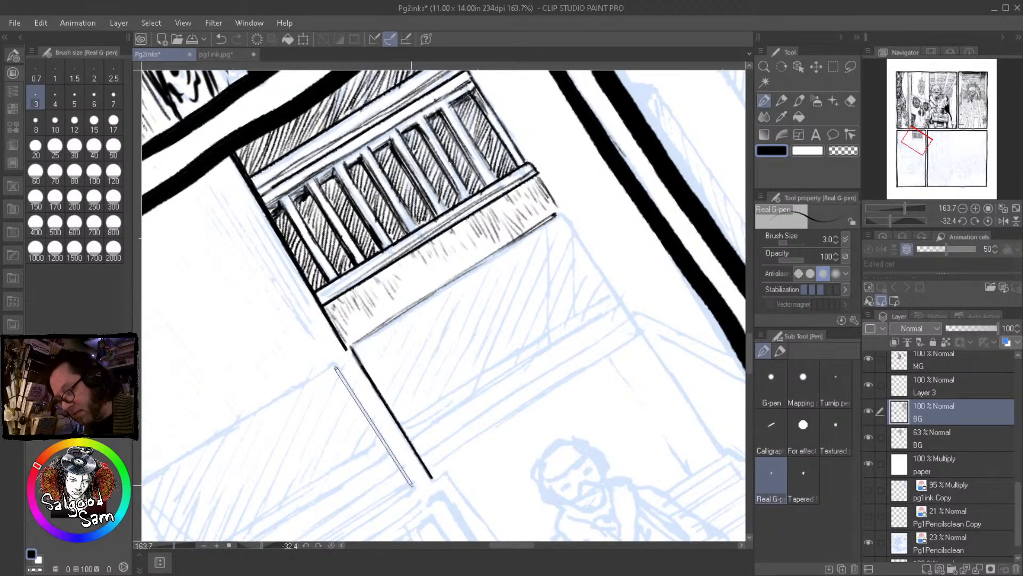
Shade the blank wall left of the upper balcony with long tapering strokes parallel to its edge, spacing them wider farther away
mouse_move(416, 349)
left_mouse_down()
mouse_move(475, 216)
mouse_move(562, 354)
mouse_move(502, 381)
left_mouse_up()
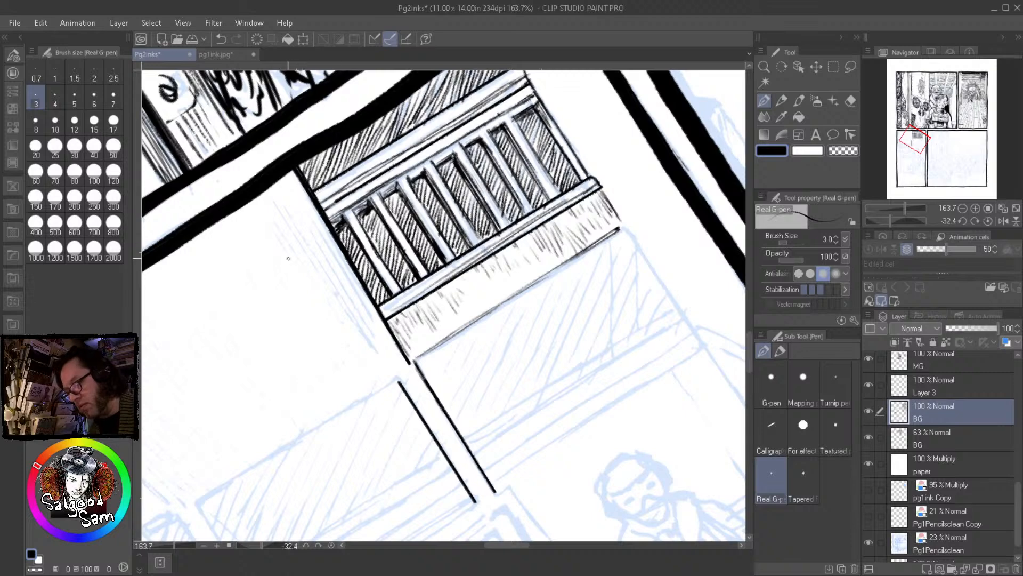
left_click_drag(273, 237, 290, 259)
left_click_drag(267, 218, 353, 322)
left_click_drag(317, 257, 372, 344)
mouse_move(310, 225)
left_mouse_down()
mouse_move(375, 338)
mouse_move(365, 307)
mouse_move(381, 331)
left_mouse_up()
left_click_drag(341, 267, 387, 343)
left_click_drag(338, 297, 385, 364)
left_click_drag(349, 319, 379, 364)
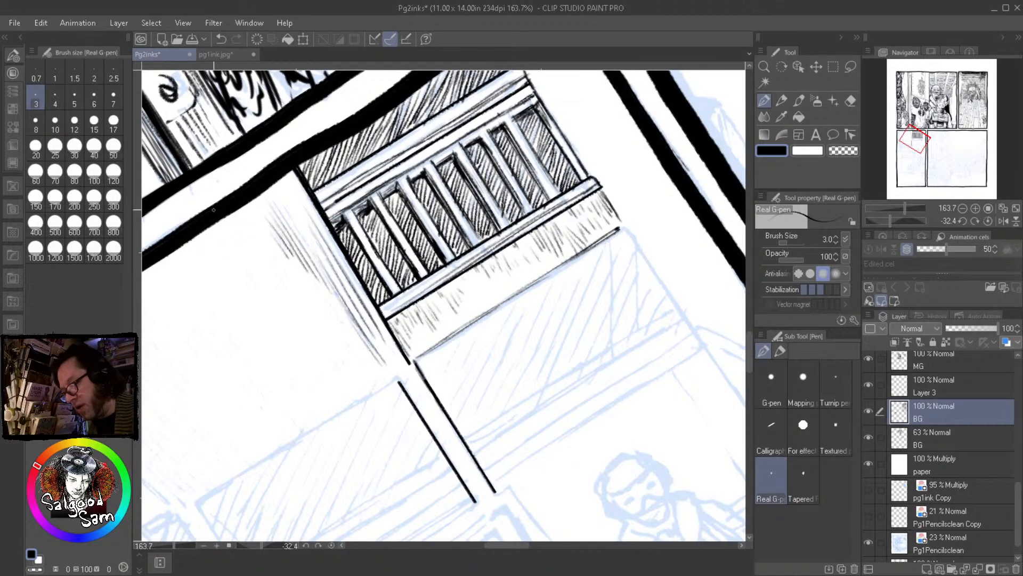
left_click_drag(219, 221, 268, 302)
mouse_move(258, 246)
left_mouse_down()
mouse_move(279, 279)
mouse_move(311, 296)
left_mouse_up()
left_click_drag(291, 255, 350, 378)
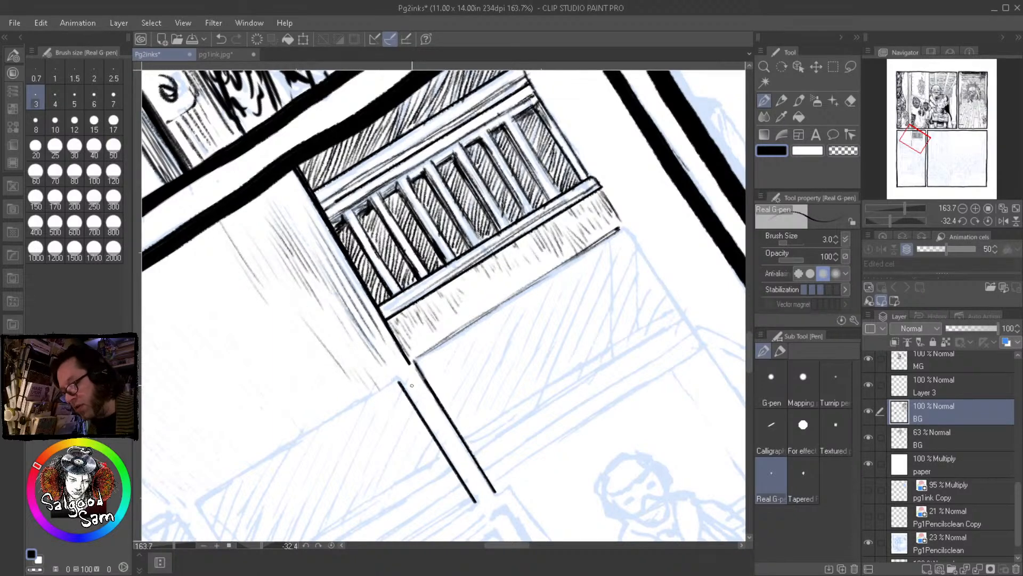
left_click_drag(249, 335, 327, 322)
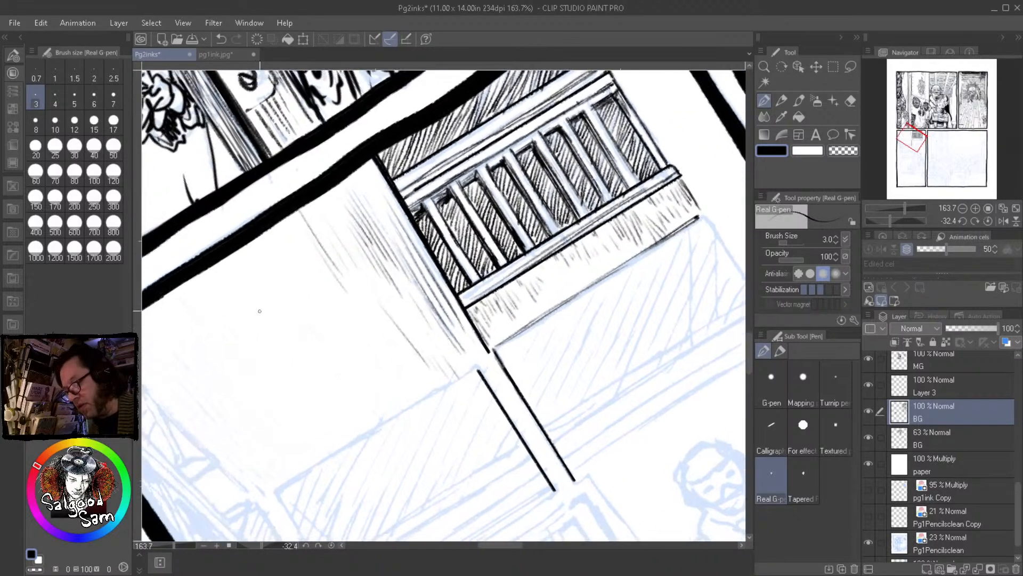
left_click_drag(209, 374, 296, 319)
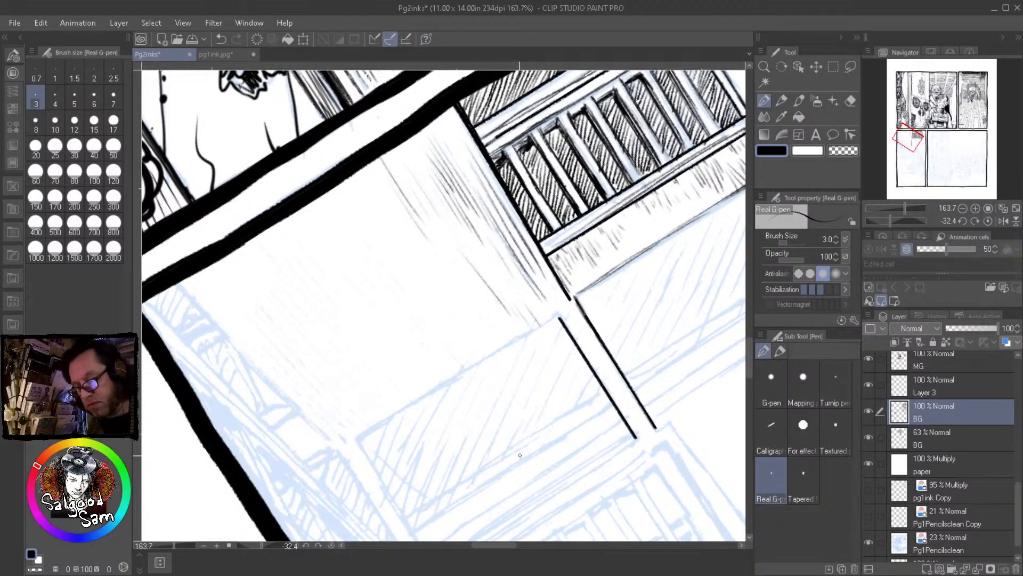
left_click_drag(668, 392, 434, 423)
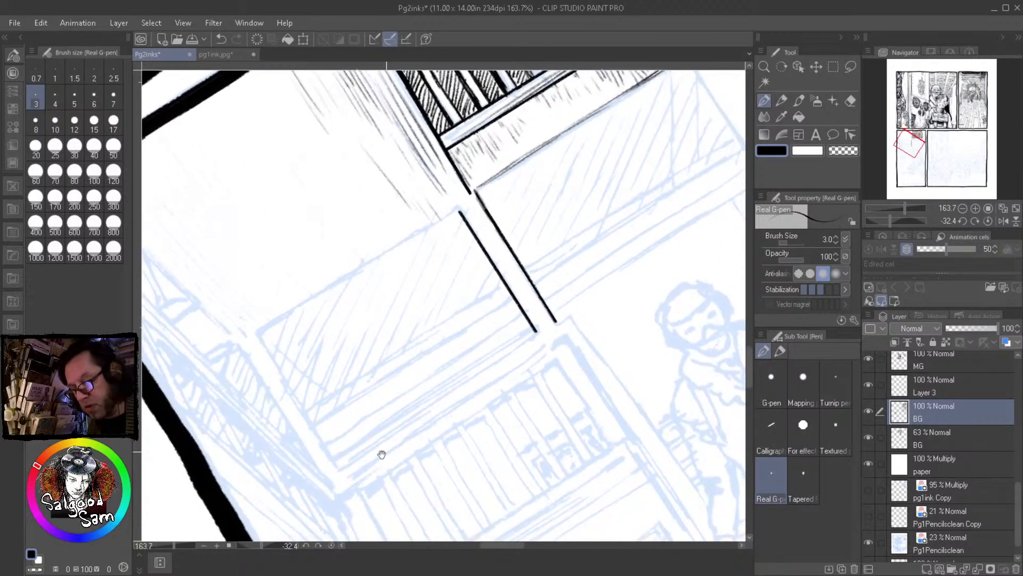
Ink the lower edge of the blank wall in the lower-left comic panel and connect it to the inked post's corner
left_click_drag(378, 456, 498, 492)
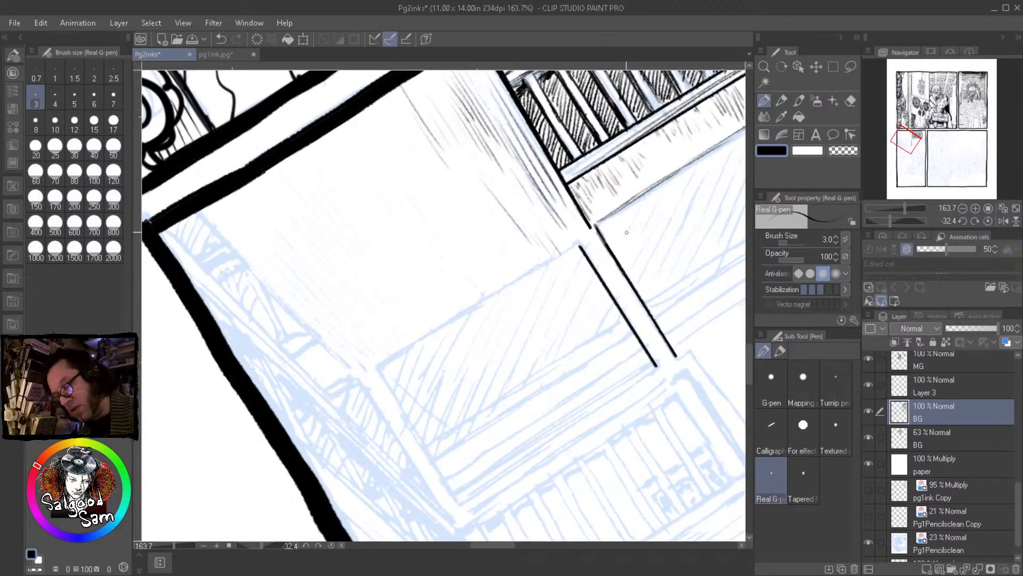
mouse_move(386, 357)
left_mouse_down()
mouse_move(551, 255)
mouse_move(387, 353)
mouse_move(432, 325)
left_mouse_up()
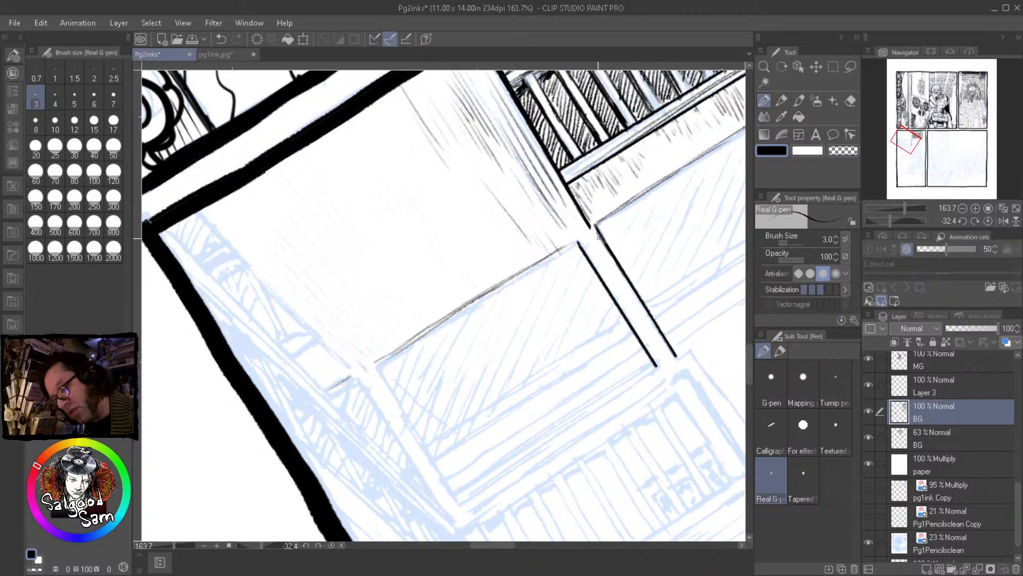
left_click_drag(578, 236, 592, 226)
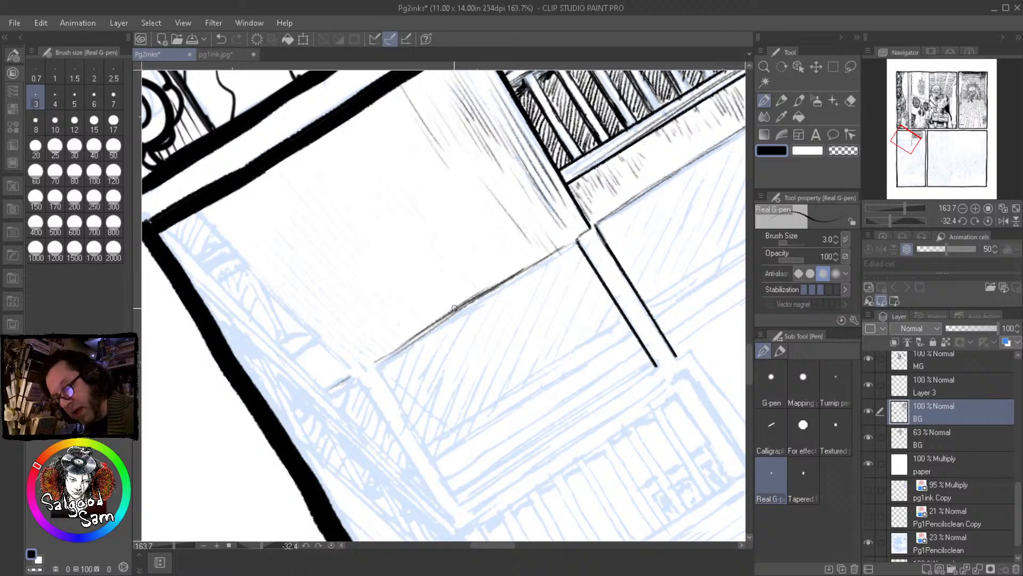
Undo the last heavy strokes on the wall's lower edge and rework it as a thin line
key("ctrl+z")
key("ctrl+z")
key("ctrl+z")
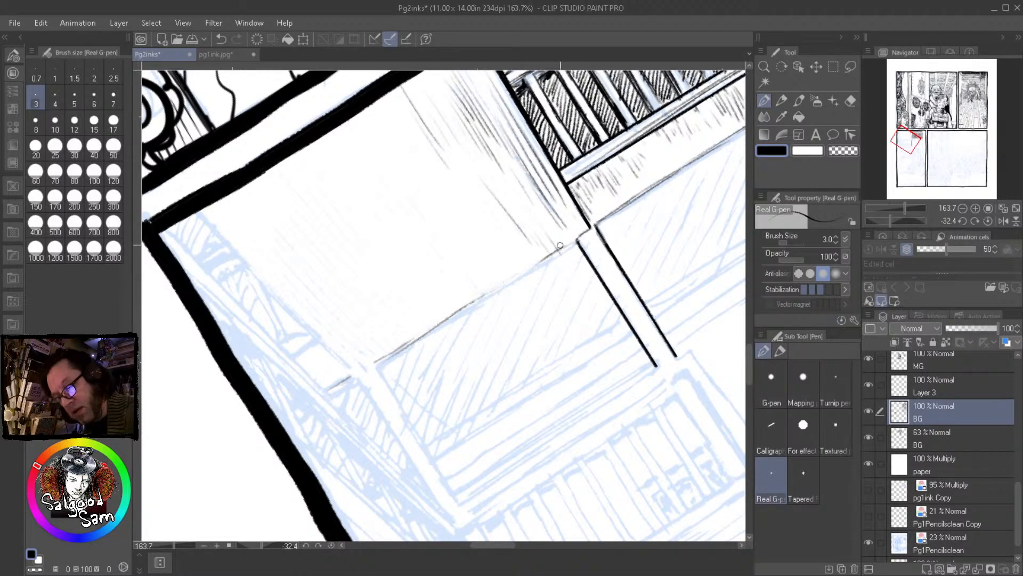
left_click_drag(423, 336, 516, 276)
mouse_move(474, 302)
left_mouse_down()
mouse_move(549, 258)
mouse_move(434, 329)
left_mouse_up()
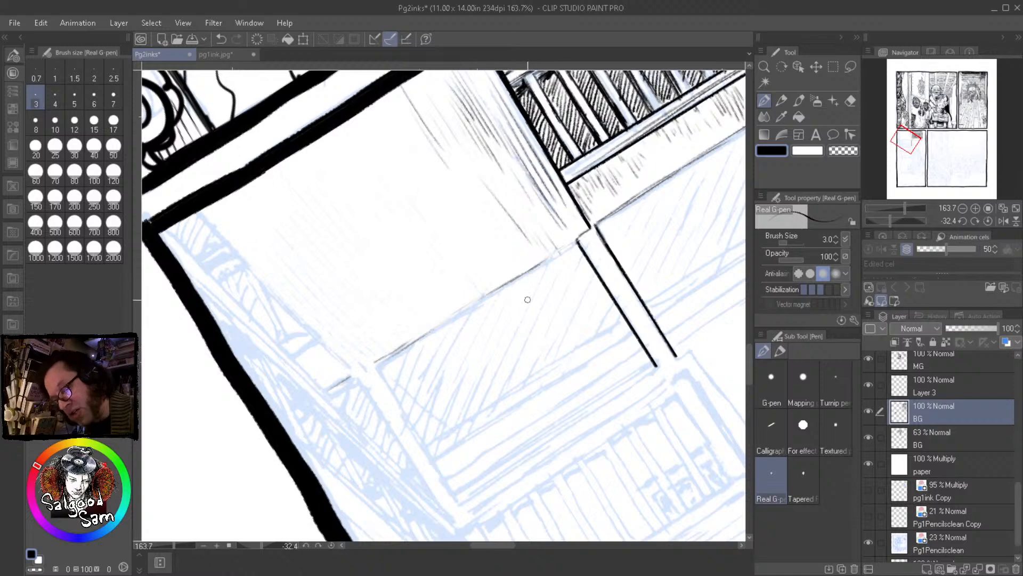
Ink the wall's diagonal left edge down from the panel border and add two short crossbars beside it
left_click_drag(636, 235, 665, 237)
mouse_move(237, 222)
left_mouse_down()
mouse_move(267, 255)
mouse_move(221, 211)
mouse_move(337, 326)
left_mouse_up()
left_click_drag(285, 277, 381, 372)
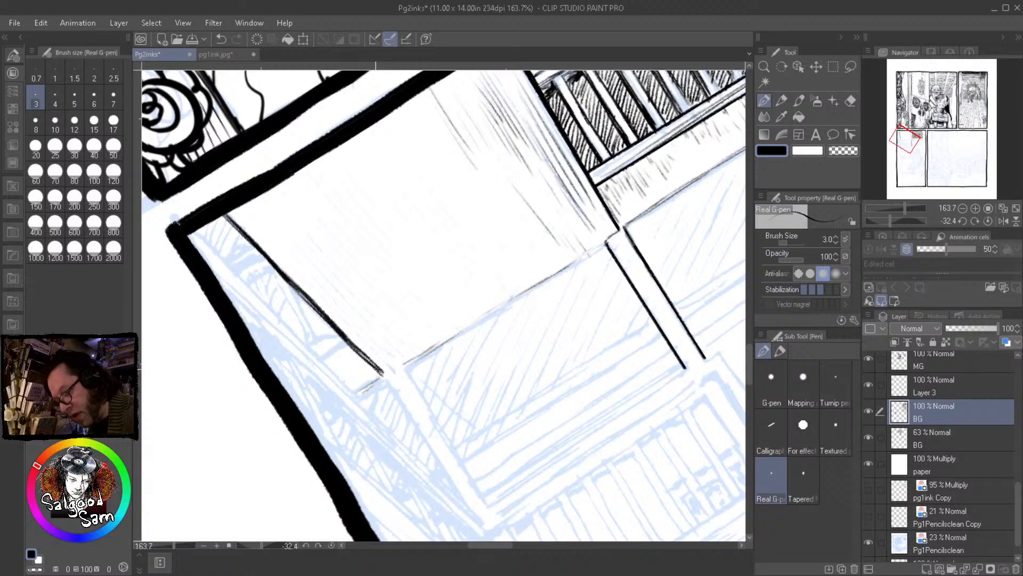
mouse_move(322, 356)
left_mouse_down()
mouse_move(349, 338)
mouse_move(336, 330)
left_mouse_up()
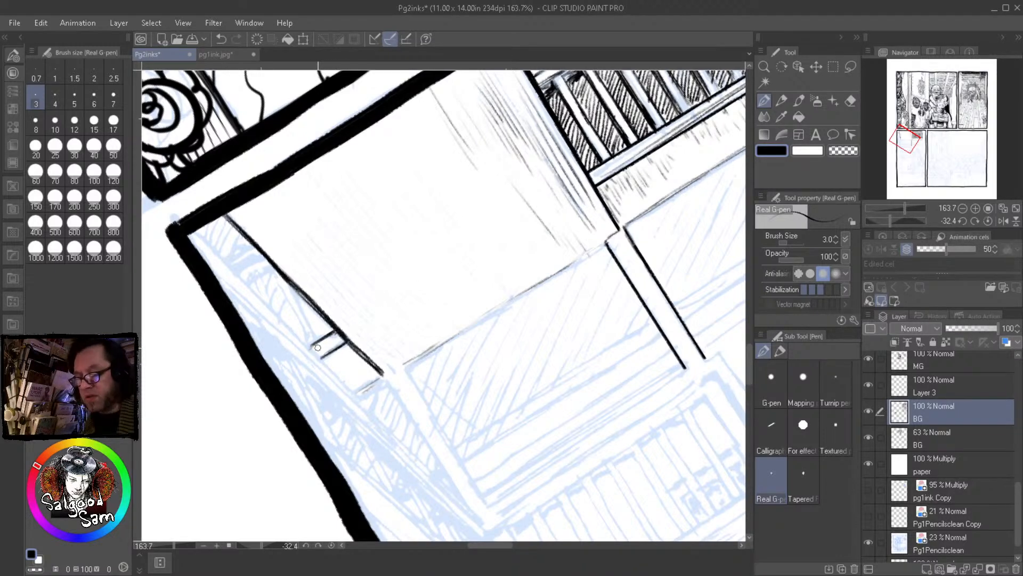
Examine the inked balcony and the pencilled panels at several zoom levels to compare them with the whole page
left_click_drag(571, 324, 464, 410)
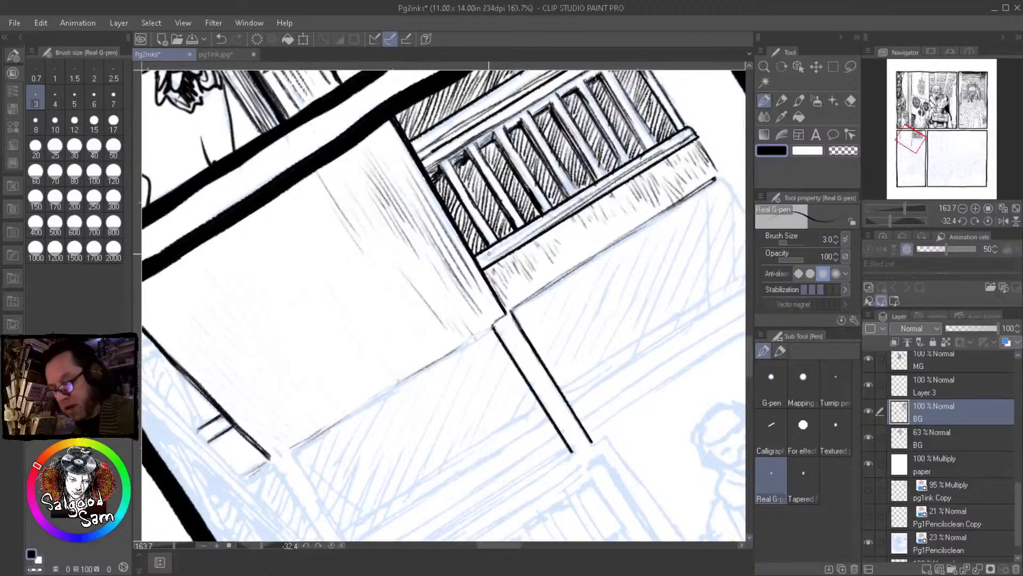
left_click_drag(480, 260, 540, 218)
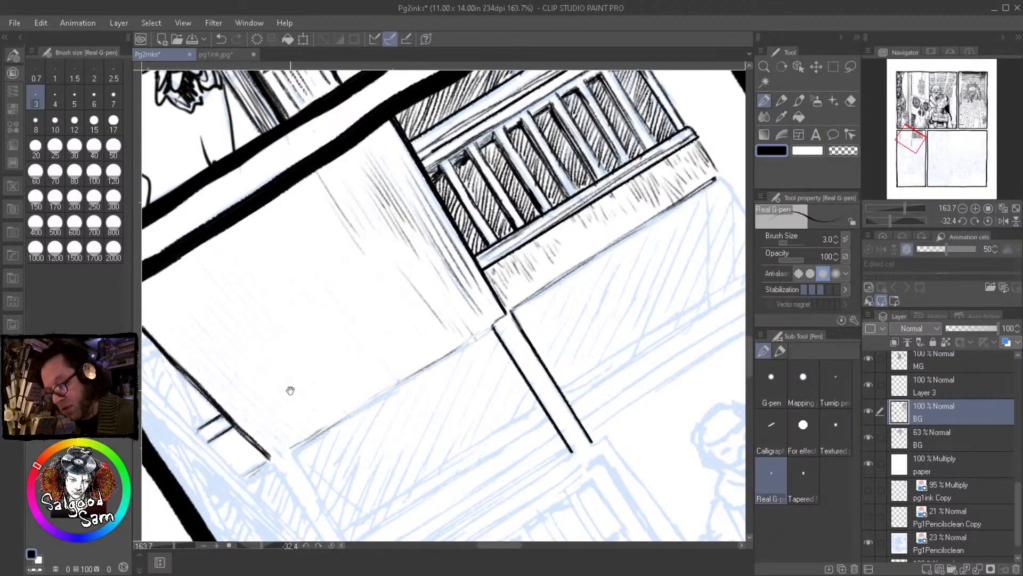
left_click_drag(290, 388, 401, 319)
scroll(504, 320, "down", 8)
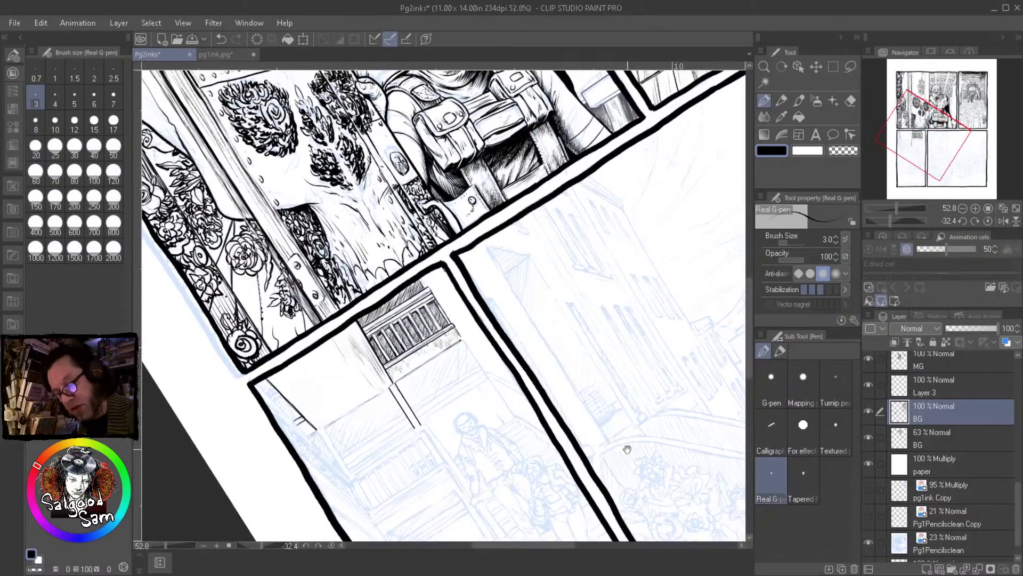
left_click_drag(627, 449, 394, 416)
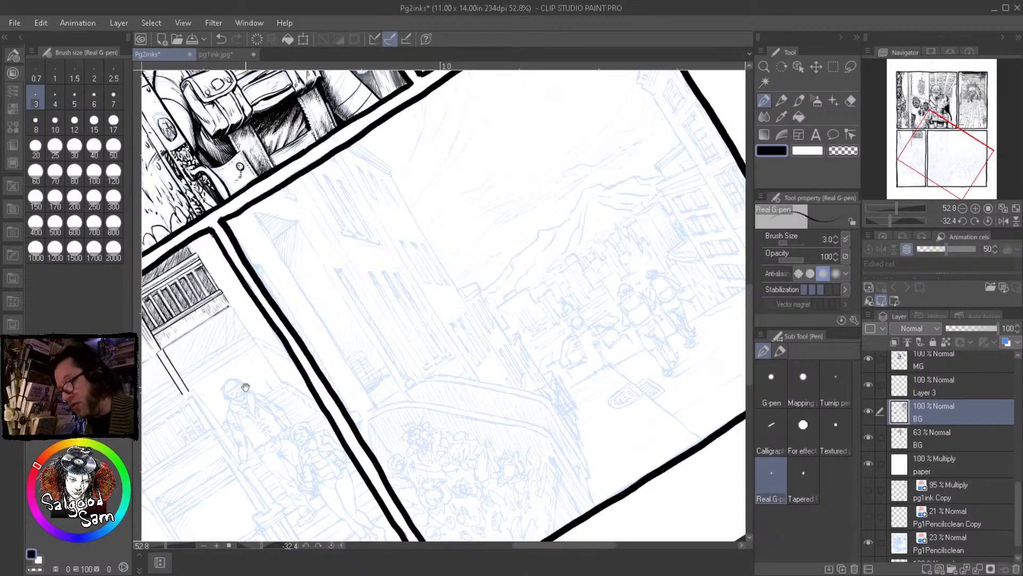
left_click_drag(244, 387, 338, 354)
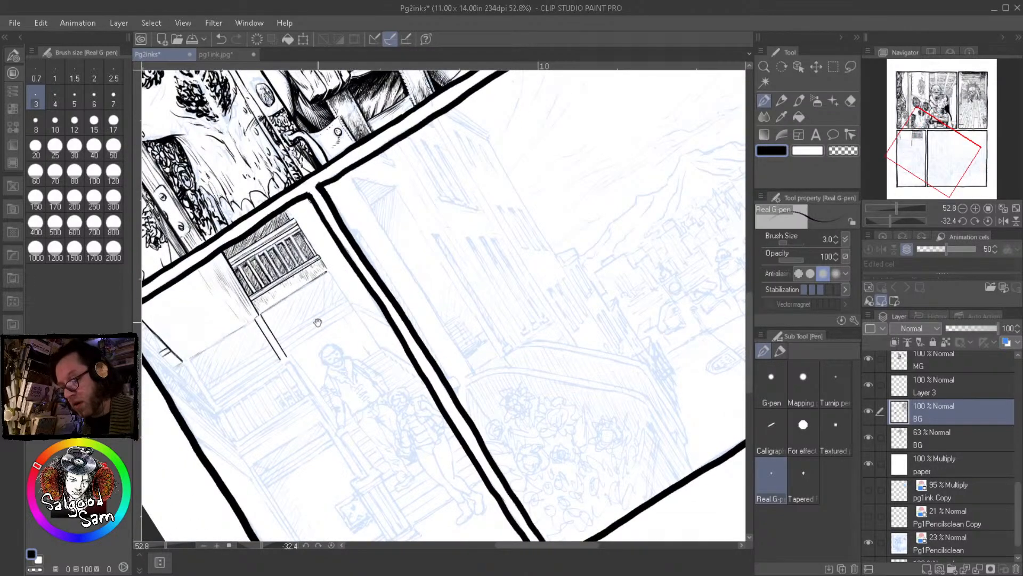
left_click_drag(302, 342, 341, 370)
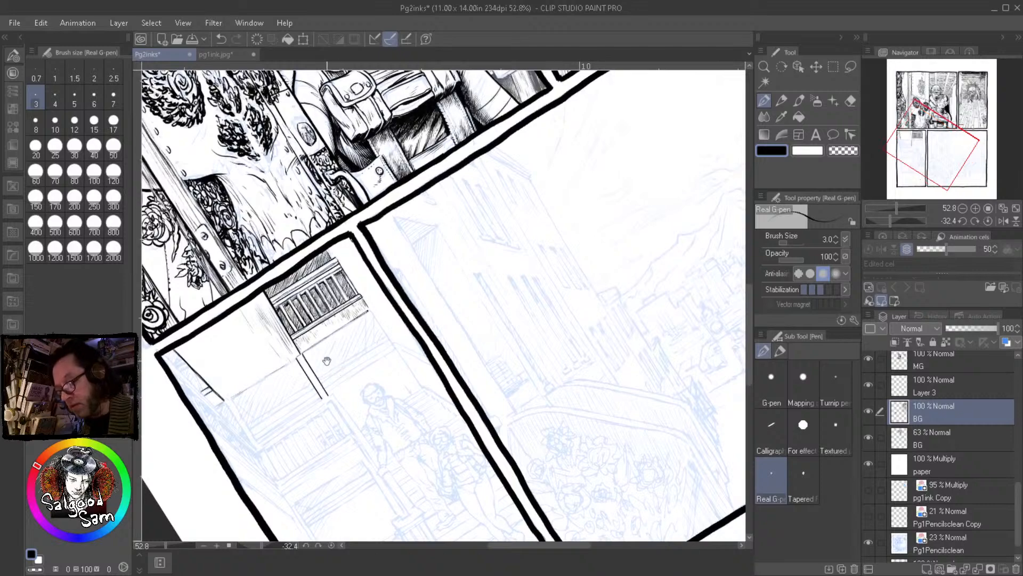
scroll(337, 366, "down", 3)
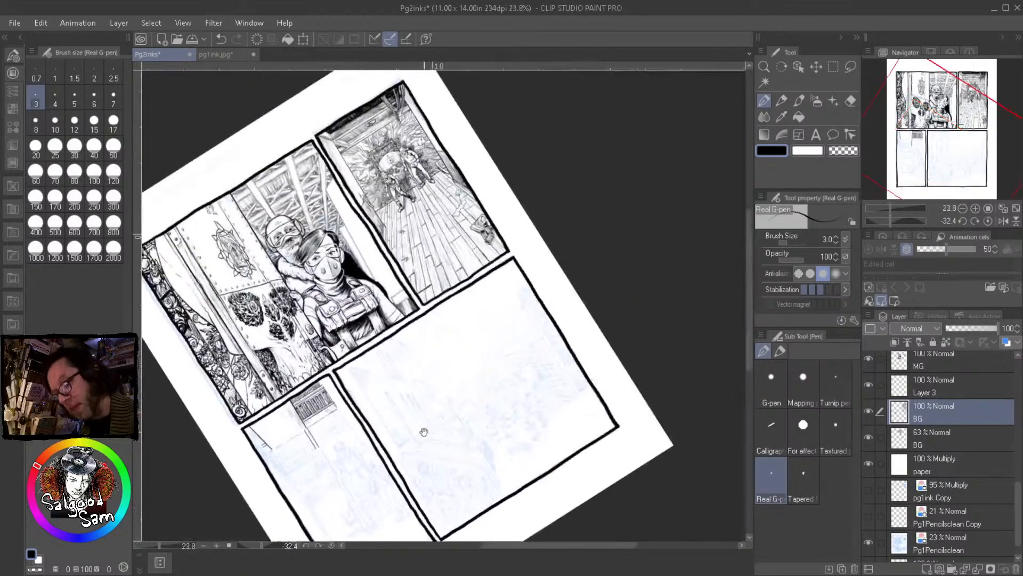
scroll(313, 441, "up", 6)
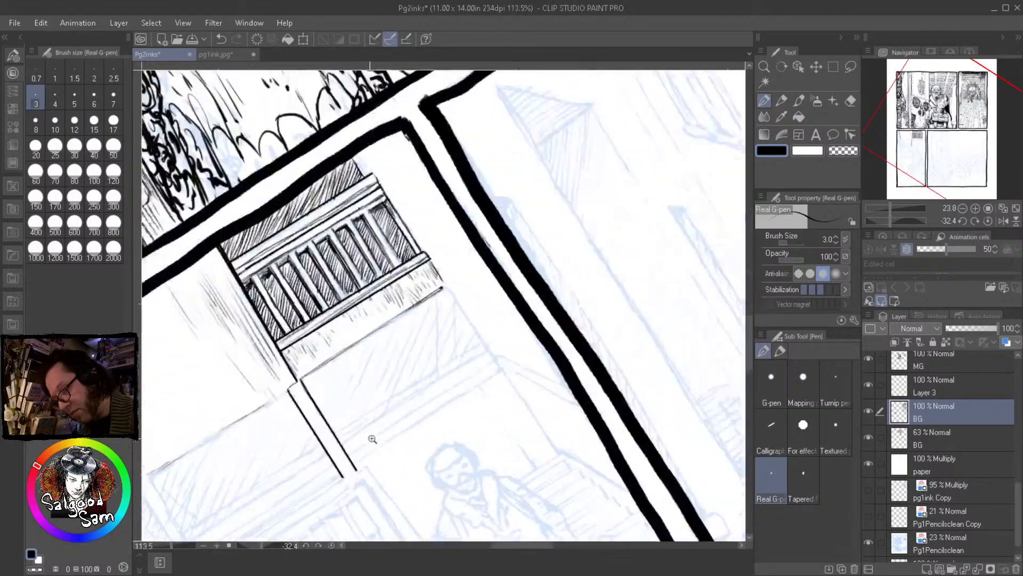
left_click_drag(266, 410, 349, 361)
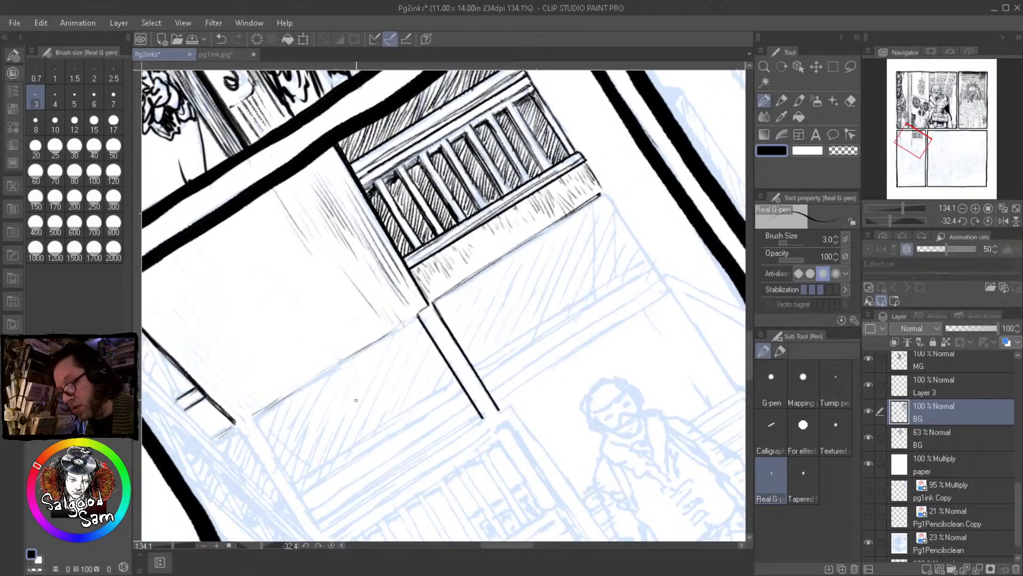
Thicken the short crossbar beside the wall's left edge and fill the narrow railing section above it with dark hatching
left_click_drag(212, 361, 371, 347)
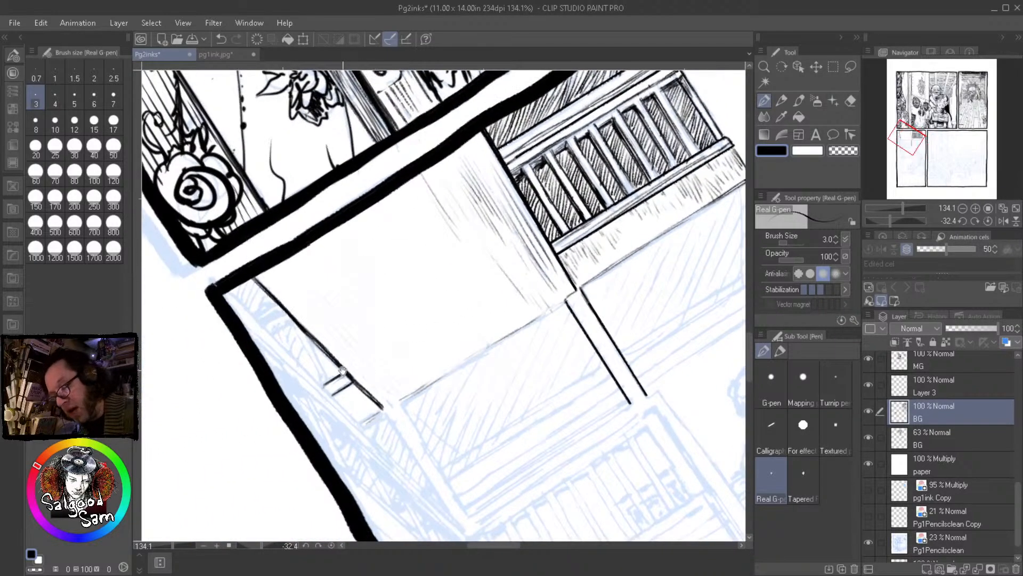
scroll(327, 379, "up", 2)
left_click_drag(313, 383, 347, 363)
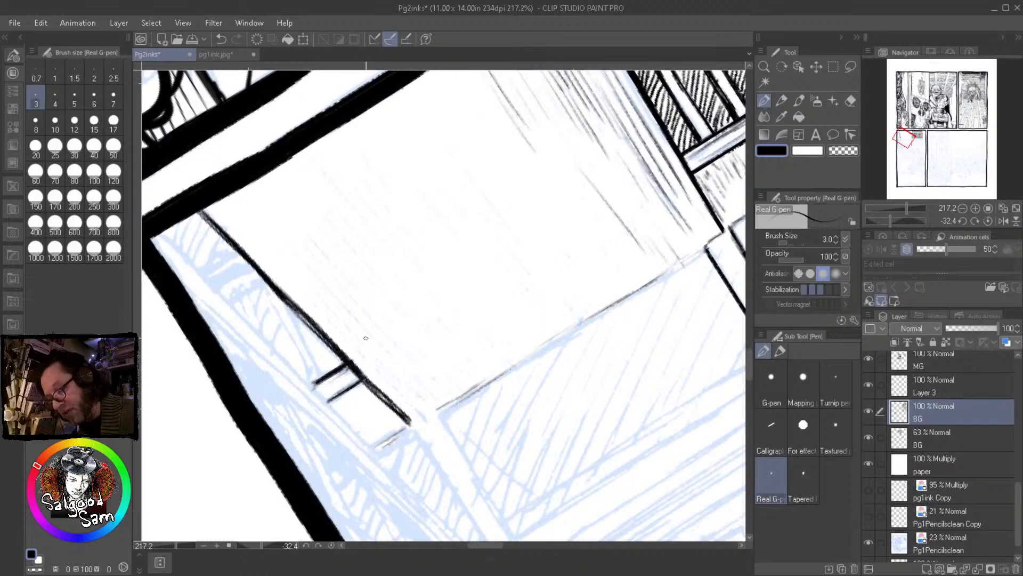
scroll(366, 350, "up", 4)
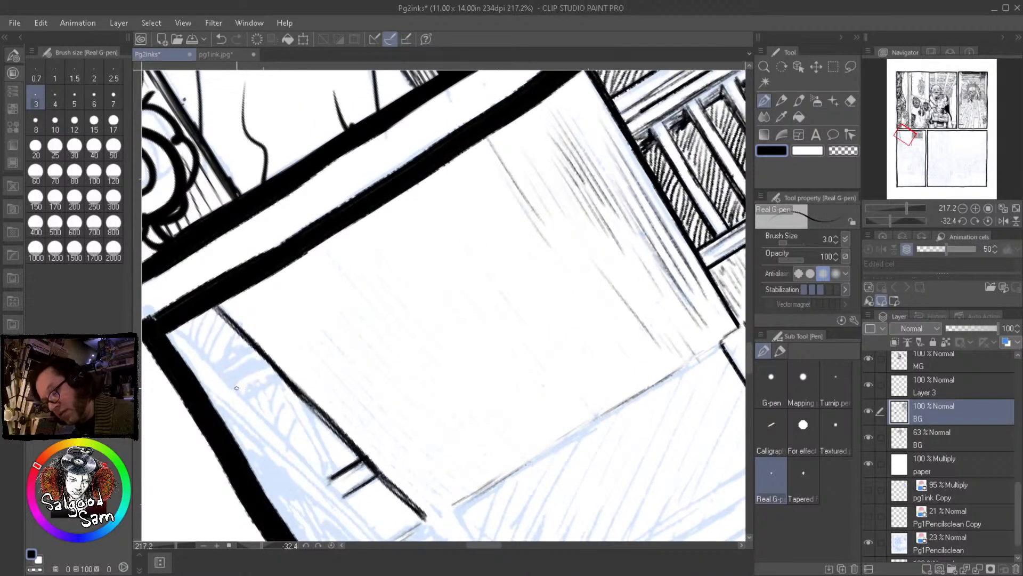
mouse_move(243, 386)
left_mouse_down()
mouse_move(271, 370)
mouse_move(249, 345)
left_mouse_up()
mouse_move(247, 383)
left_mouse_down()
mouse_move(271, 426)
mouse_move(274, 418)
mouse_move(283, 431)
mouse_move(262, 416)
mouse_move(283, 391)
mouse_move(311, 437)
left_mouse_up()
left_click_drag(280, 378, 323, 468)
mouse_move(291, 396)
left_mouse_down()
mouse_move(325, 477)
mouse_move(334, 463)
left_mouse_up()
left_click_drag(311, 414, 333, 462)
mouse_move(320, 415)
left_mouse_down()
mouse_move(343, 466)
mouse_move(354, 465)
left_mouse_up()
left_click_drag(278, 394, 288, 424)
mouse_move(268, 388)
left_mouse_down()
mouse_move(281, 415)
mouse_move(281, 405)
left_mouse_up()
left_click_drag(278, 385, 291, 421)
left_click_drag(284, 402, 306, 451)
left_click_drag(286, 396, 313, 456)
Ink the long diagonal edge beneath the left railing, thicken it, and hatch the small corner against the panel border
mouse_move(247, 405)
left_mouse_down()
mouse_move(185, 312)
mouse_move(242, 305)
left_mouse_up()
mouse_move(477, 512)
left_mouse_down()
mouse_move(471, 453)
mouse_move(160, 150)
mouse_move(244, 235)
left_mouse_up()
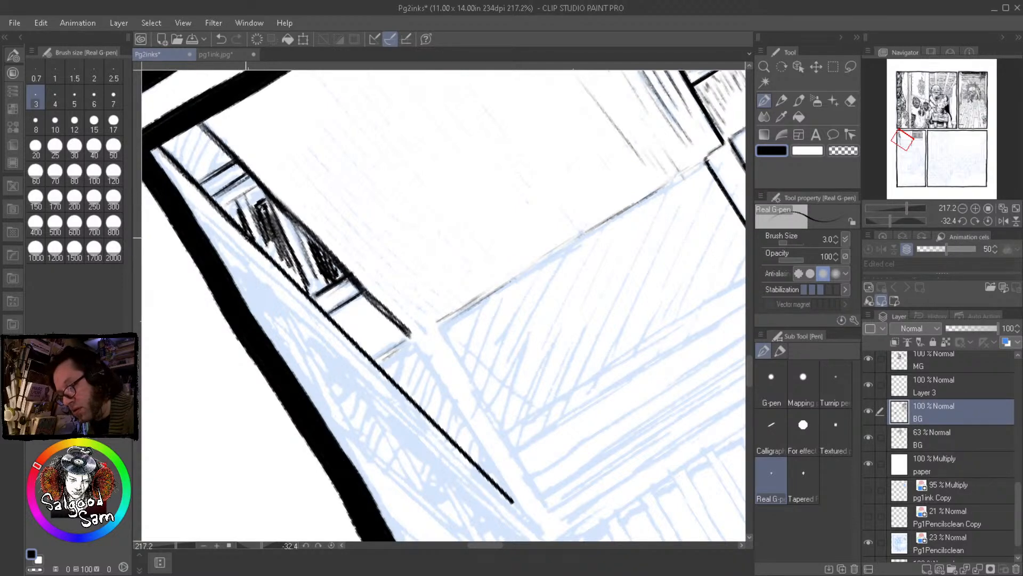
left_click_drag(292, 282, 431, 424)
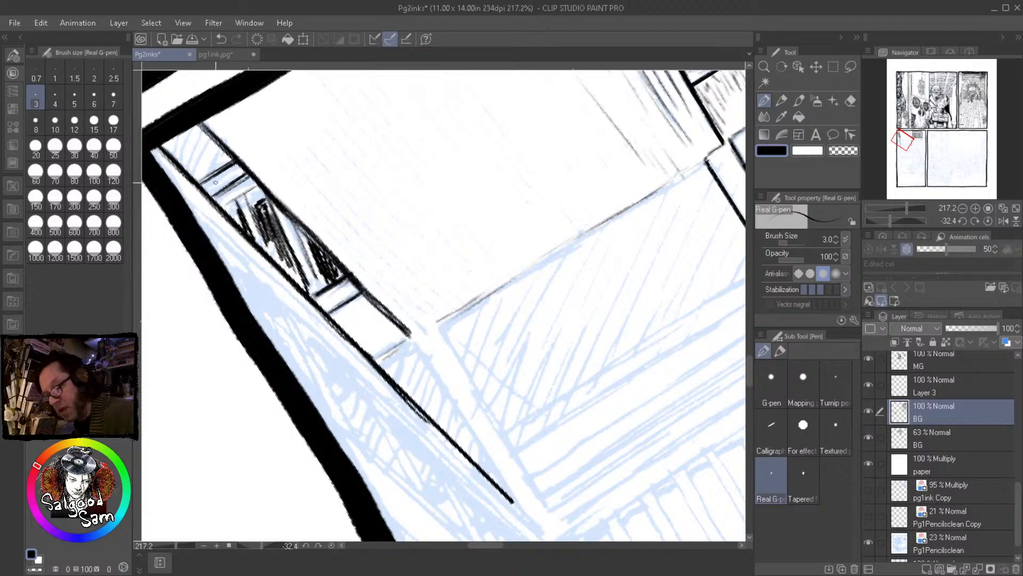
mouse_move(168, 142)
left_mouse_down()
mouse_move(183, 167)
mouse_move(216, 143)
mouse_move(216, 172)
mouse_move(234, 152)
left_mouse_up()
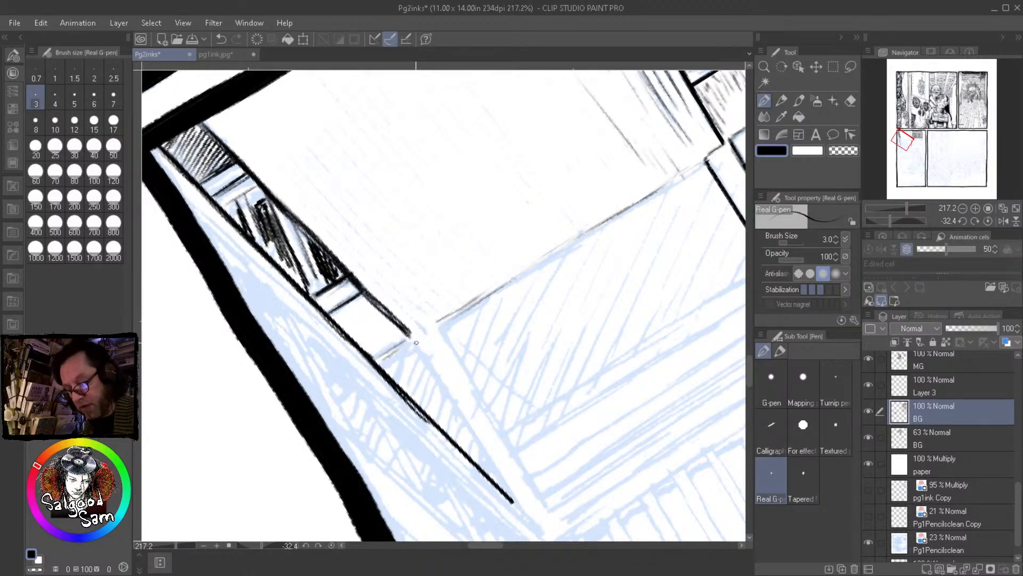
Ink the two sides of the left post as straight lines running down from the wall's lower corner
left_click_drag(463, 408, 416, 246)
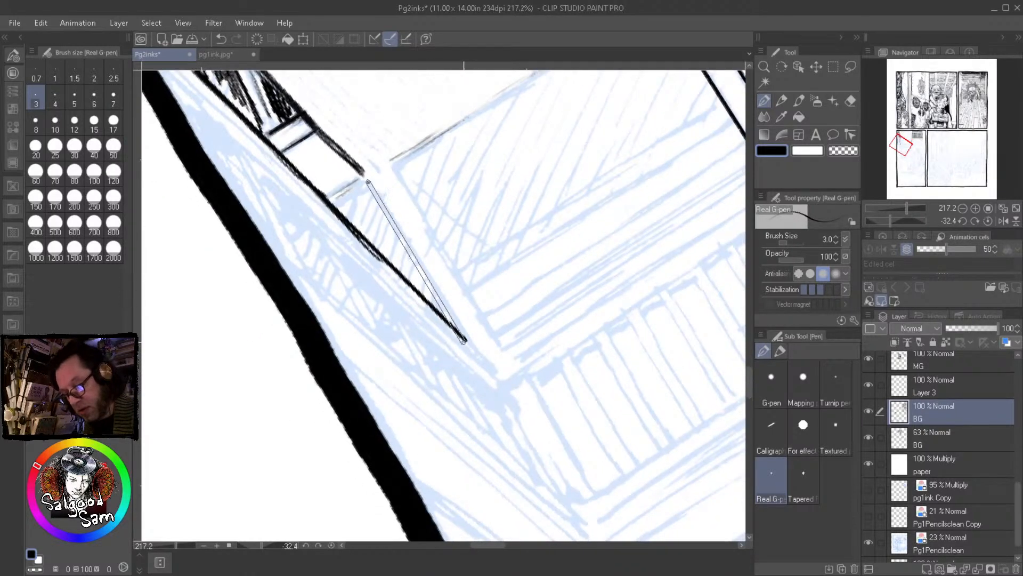
left_click(368, 181, "shift")
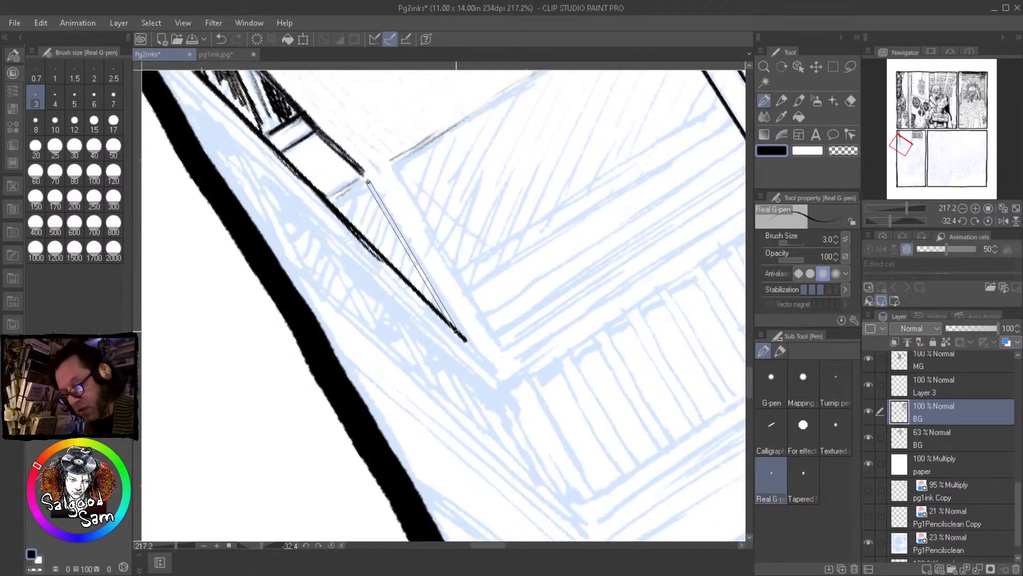
left_click(395, 169)
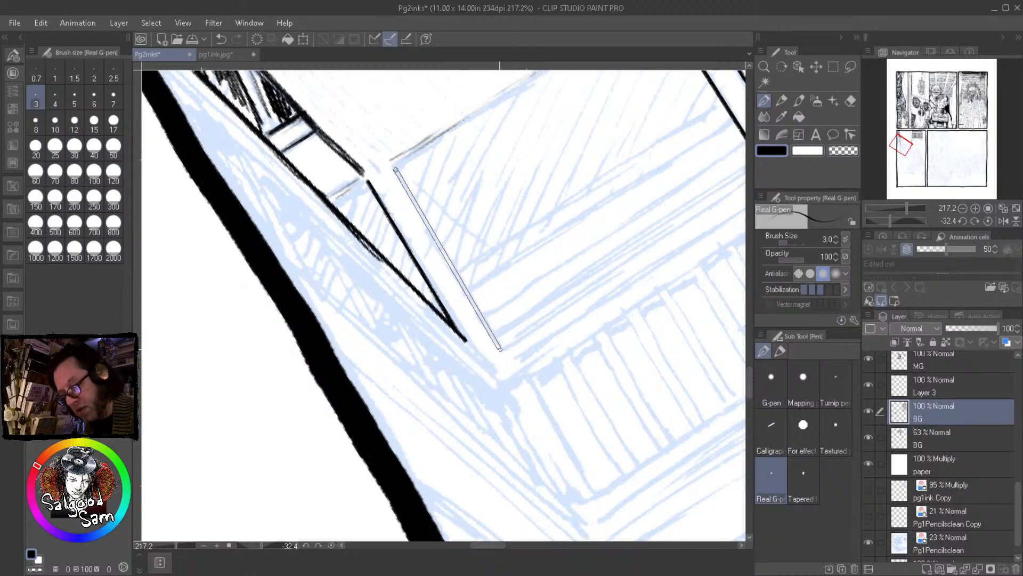
left_click(499, 350, "shift")
Ink a straight line between the lower ends of the two posts to close the section below the wall
scroll(533, 347, "down", 5)
left_click_drag(533, 346, 374, 438)
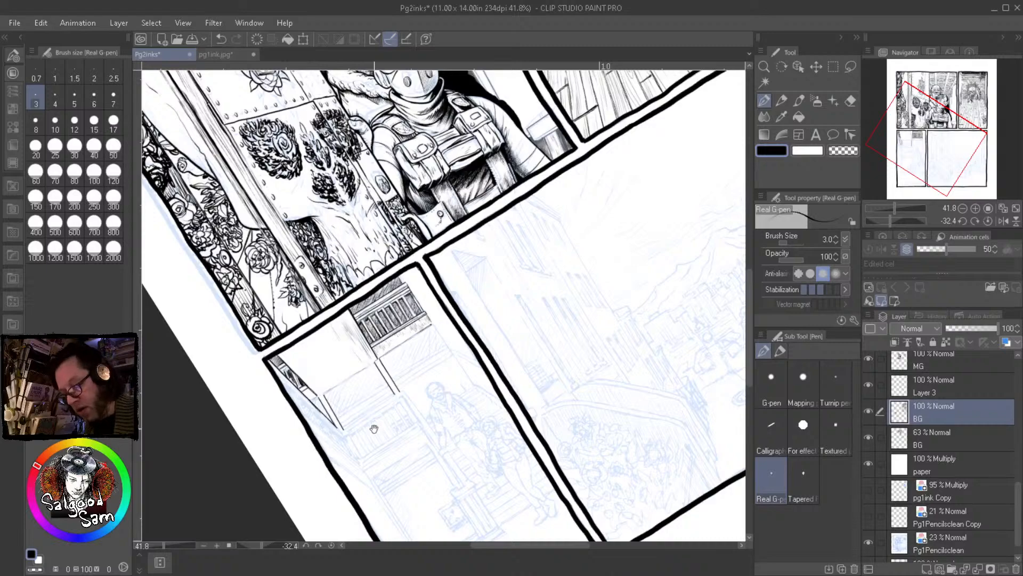
scroll(352, 422, "up", 4)
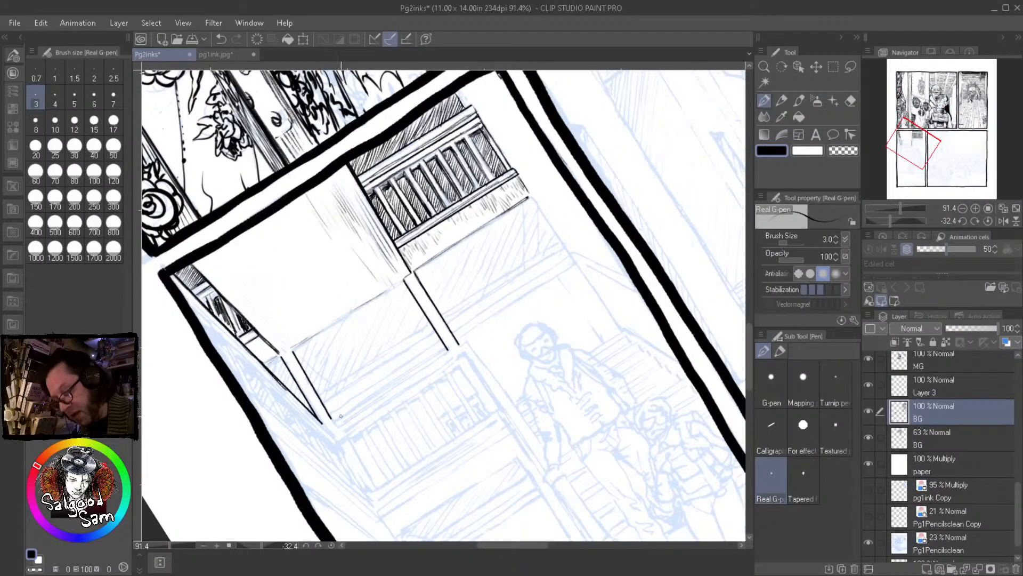
scroll(355, 413, "up", 5)
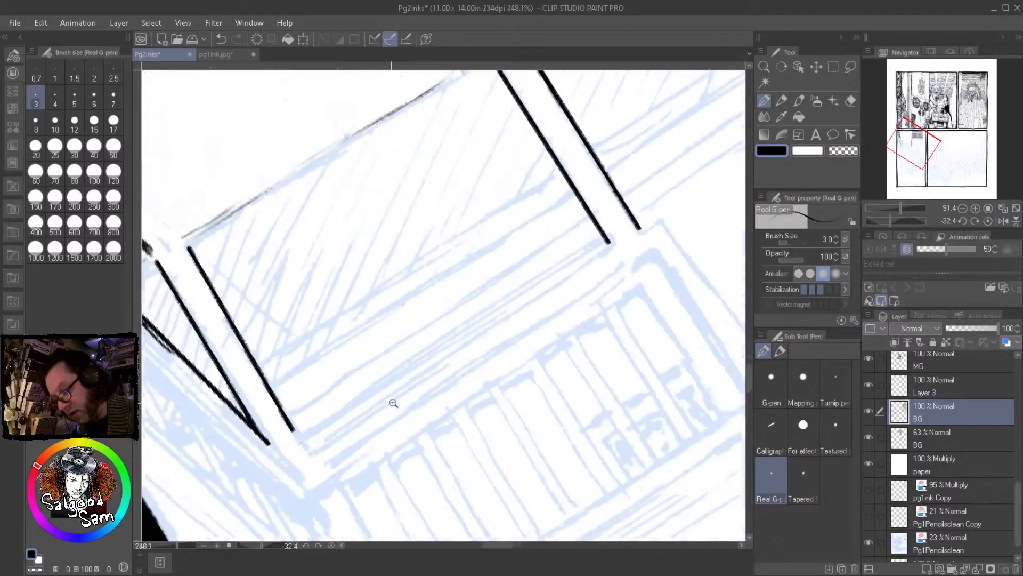
left_click(293, 429)
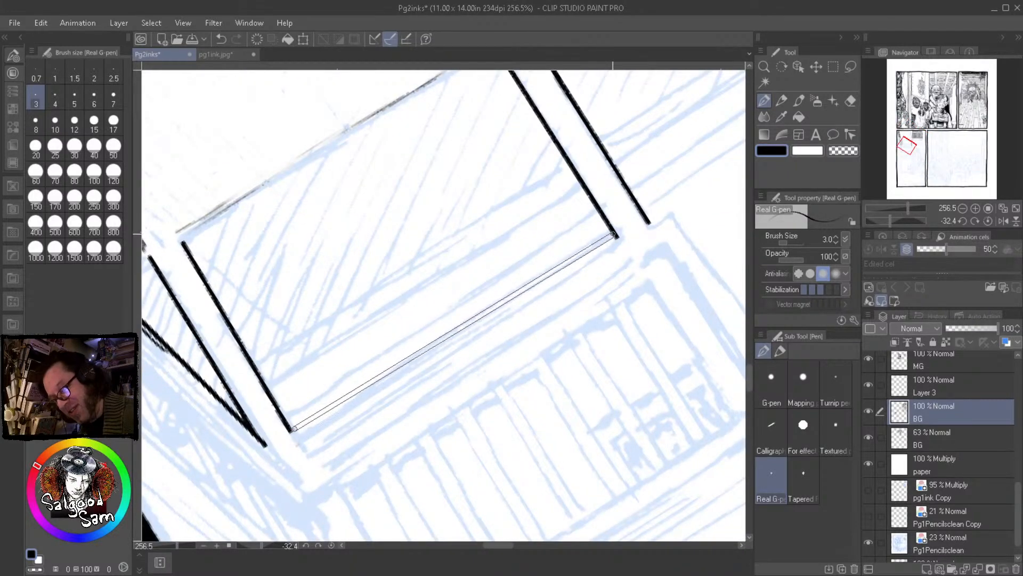
left_click(615, 235, "shift")
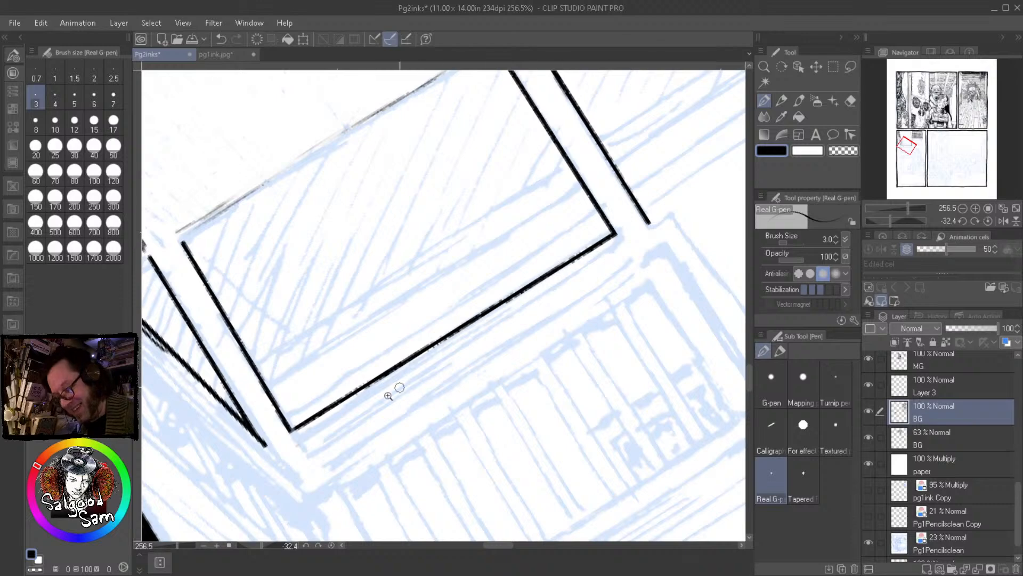
Examine the inked posts and the pencilled staircase area with the page rotated upright, then up close around the left railing
scroll(376, 405, "down", 3)
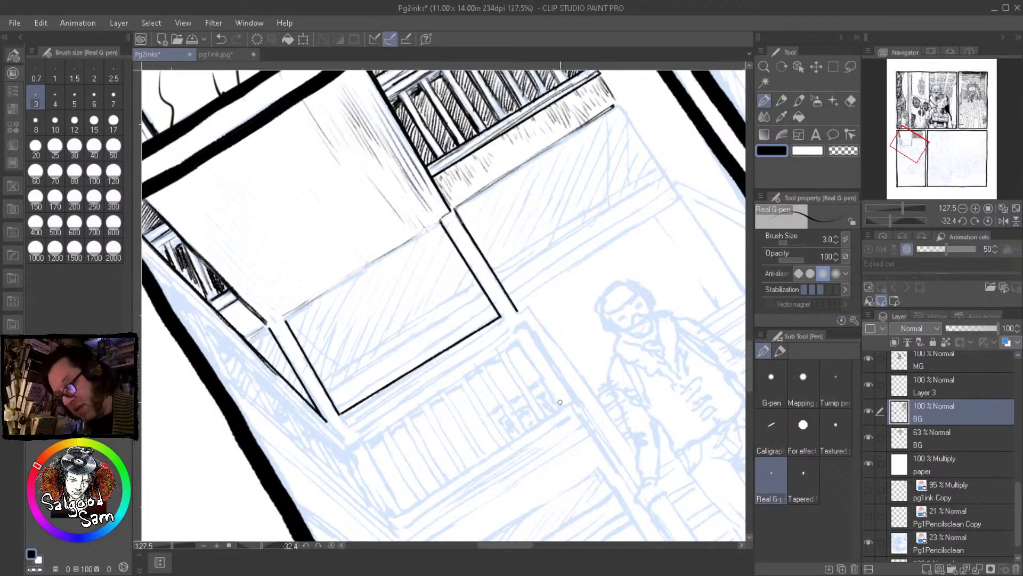
scroll(525, 412, "down", 3)
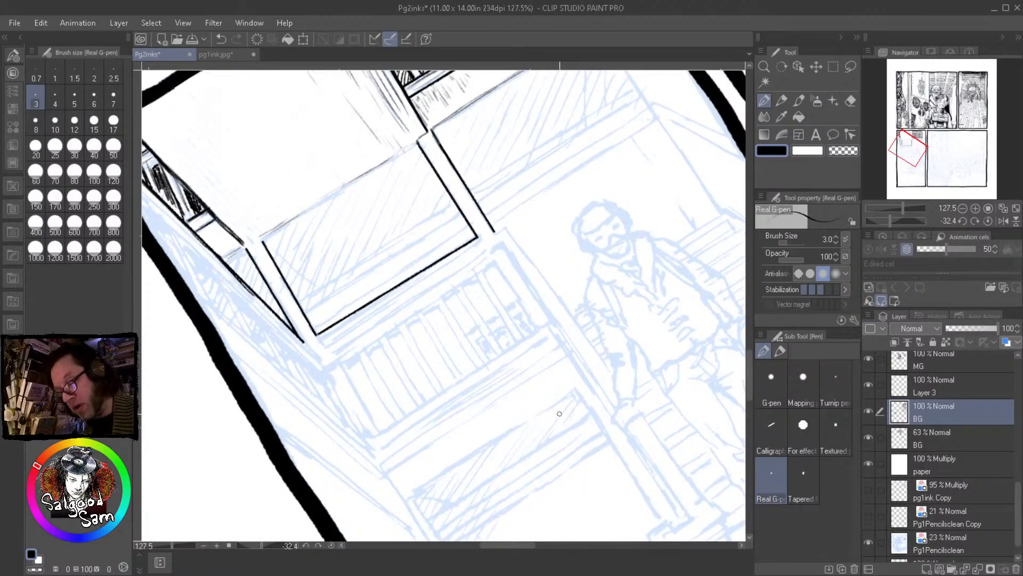
left_click_drag(602, 366, 553, 447)
left_click_drag(630, 414, 608, 422)
left_click_drag(641, 414, 564, 414)
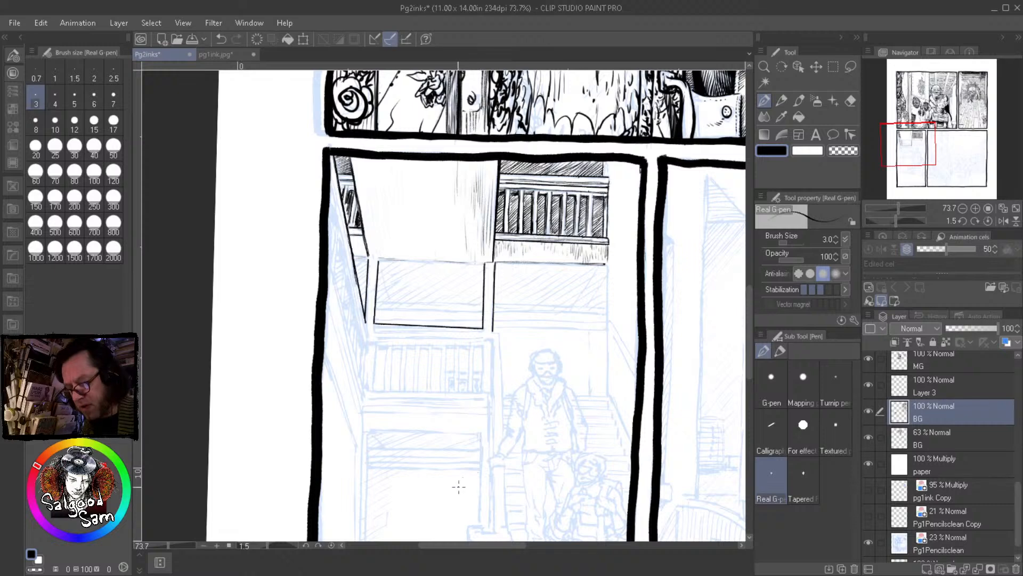
left_click_drag(516, 477, 488, 441)
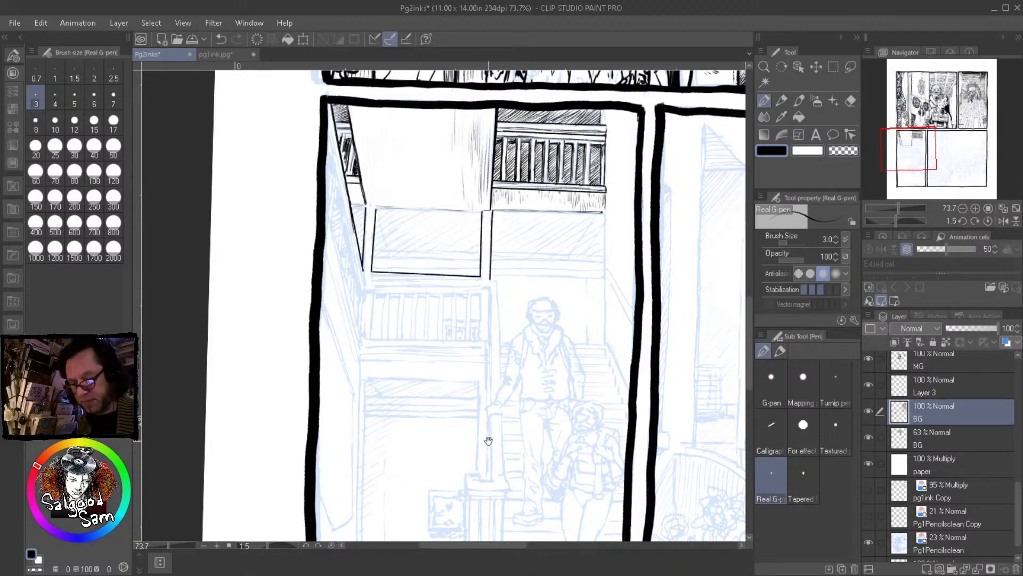
left_click_drag(665, 461, 667, 439)
left_click_drag(372, 183, 410, 176)
left_click_drag(337, 119, 344, 147)
mouse_move(350, 191)
left_mouse_down()
mouse_move(360, 241)
mouse_move(337, 84)
left_mouse_up()
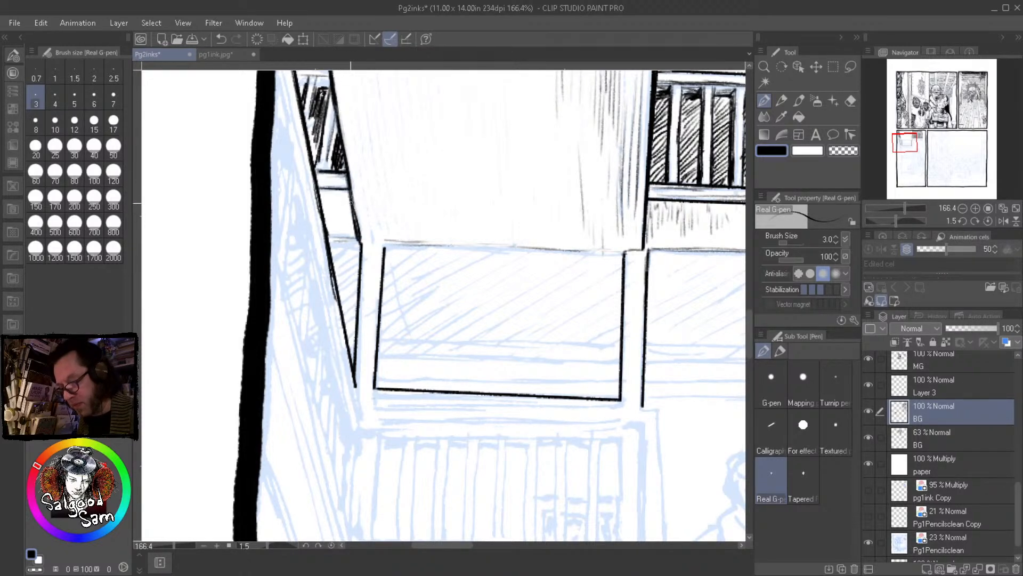
Ink the outer edge of the left post and hatch the narrow triangular gap beside it with short diagonal strokes
left_click_drag(361, 245, 358, 307)
left_click_drag(329, 243, 339, 237)
left_click_drag(332, 248, 346, 240)
left_click_drag(334, 256, 354, 246)
left_click_drag(335, 268, 357, 257)
left_click_drag(337, 277, 358, 267)
left_click_drag(341, 287, 359, 277)
left_click_drag(344, 297, 359, 288)
left_click_drag(348, 306, 358, 298)
left_click_drag(350, 316, 358, 308)
mouse_move(352, 325)
left_mouse_down()
mouse_move(358, 314)
mouse_move(354, 348)
left_mouse_up()
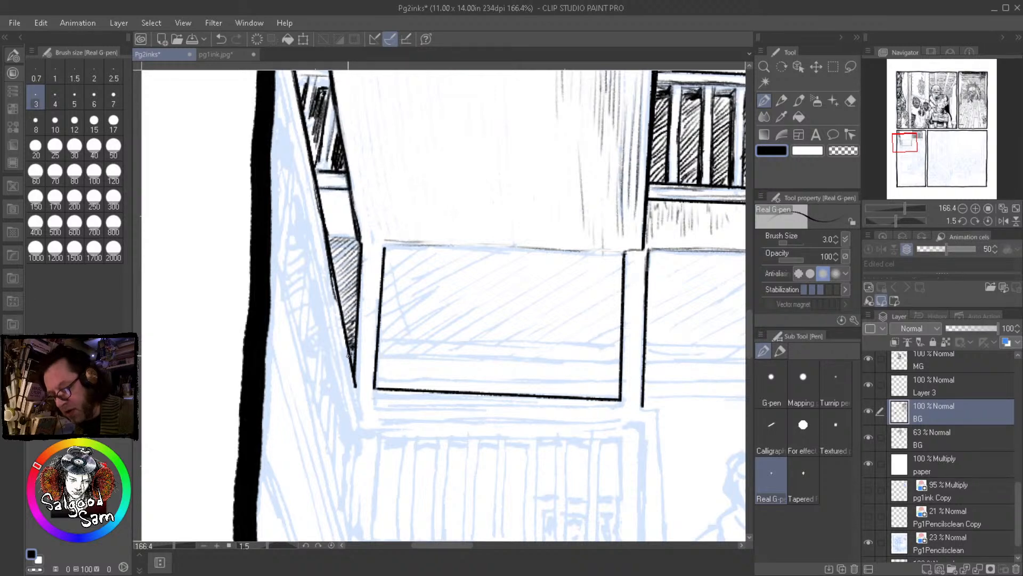
Darken the triangular gap beside the left post with a second layer of hatching down to its tip
left_click_drag(338, 288, 355, 280)
left_click_drag(339, 293, 355, 294)
left_click_drag(340, 307, 356, 304)
left_click_drag(342, 318, 355, 311)
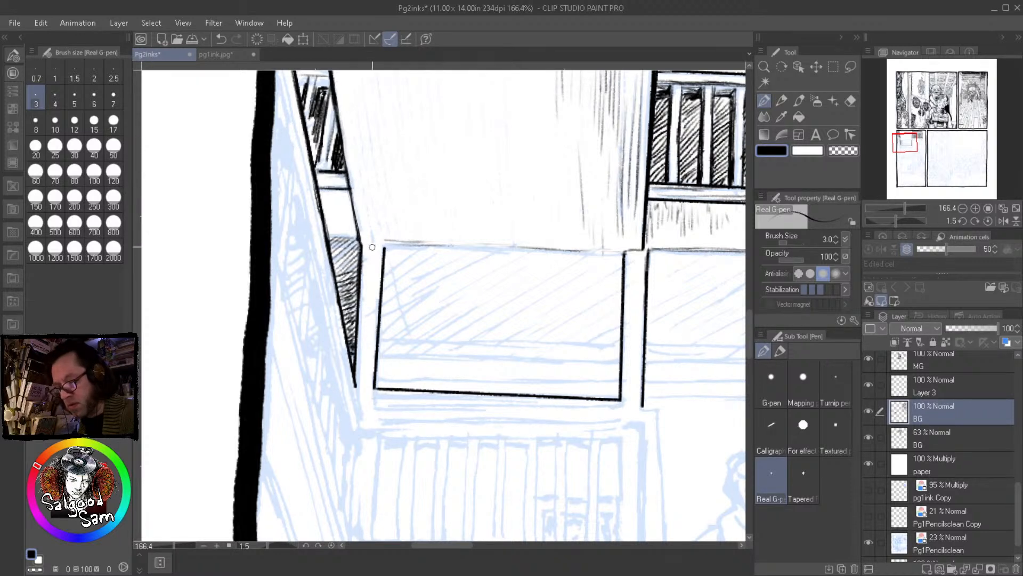
left_click(337, 252)
mouse_move(327, 233)
left_mouse_down()
mouse_move(380, 237)
mouse_move(338, 276)
mouse_move(357, 337)
left_mouse_up()
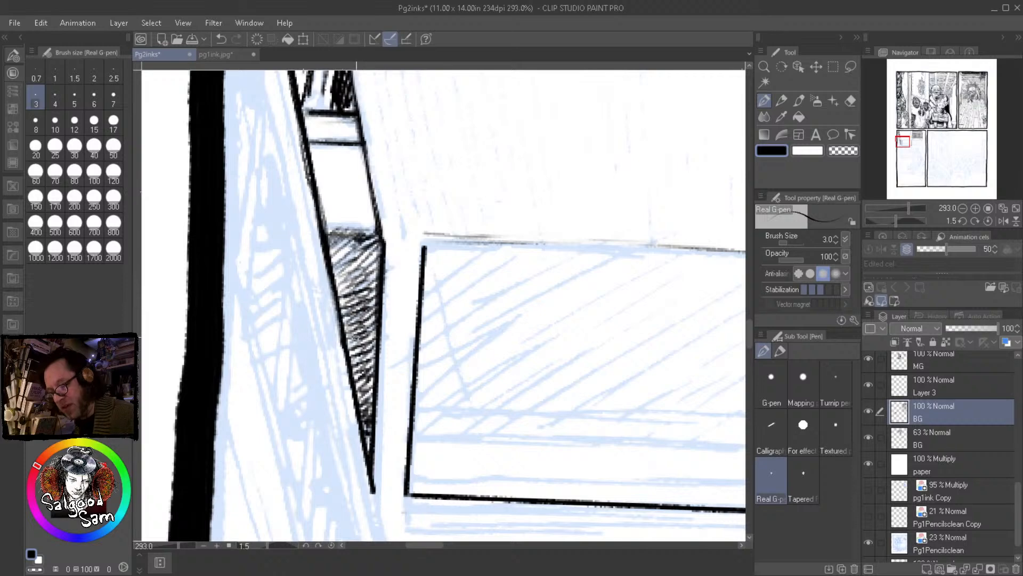
left_click_drag(364, 391, 367, 421)
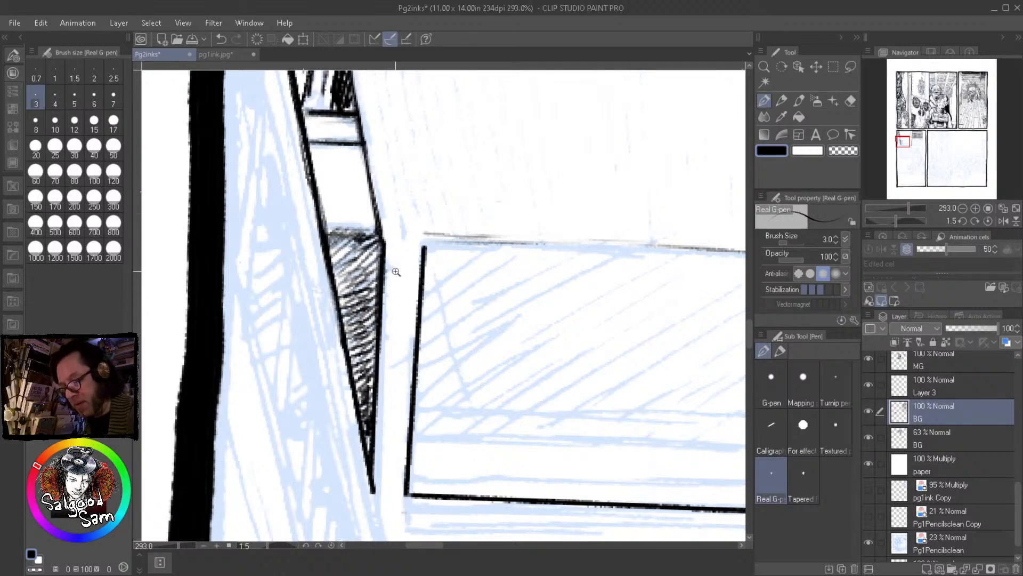
Cap the left post with a short line and thicken its inner edge with long repeated strokes
left_click_drag(392, 233, 418, 232)
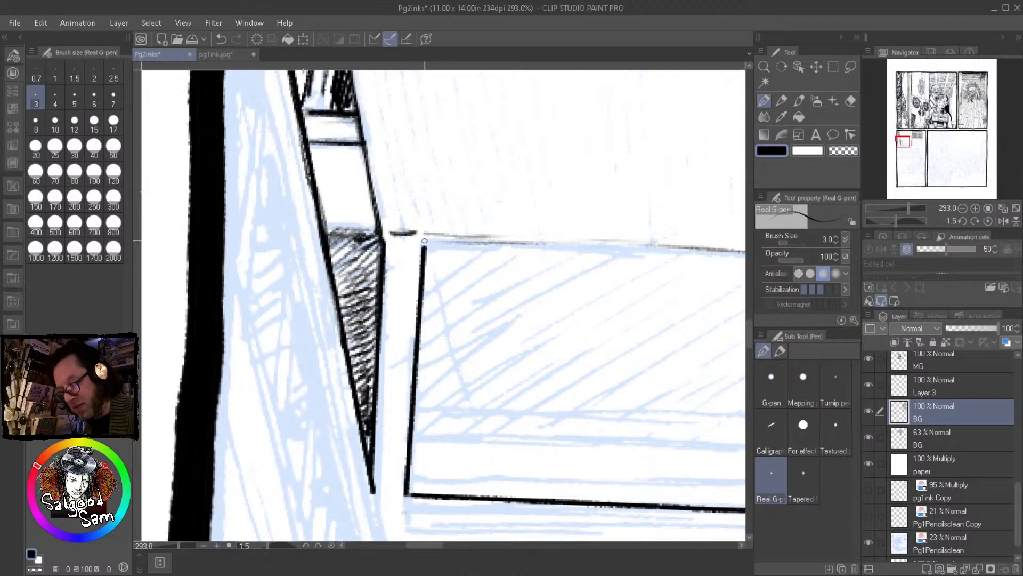
left_click_drag(411, 278, 399, 259)
left_click_drag(409, 221, 404, 271)
mouse_move(410, 219)
left_mouse_down()
mouse_move(418, 246)
mouse_move(404, 349)
left_mouse_up()
mouse_move(411, 301)
left_mouse_down()
mouse_move(400, 384)
mouse_move(397, 338)
mouse_move(389, 479)
left_mouse_up()
left_click_drag(408, 336, 398, 469)
left_click_drag(400, 432, 393, 477)
left_click_drag(418, 231, 403, 395)
left_click_drag(400, 432, 397, 464)
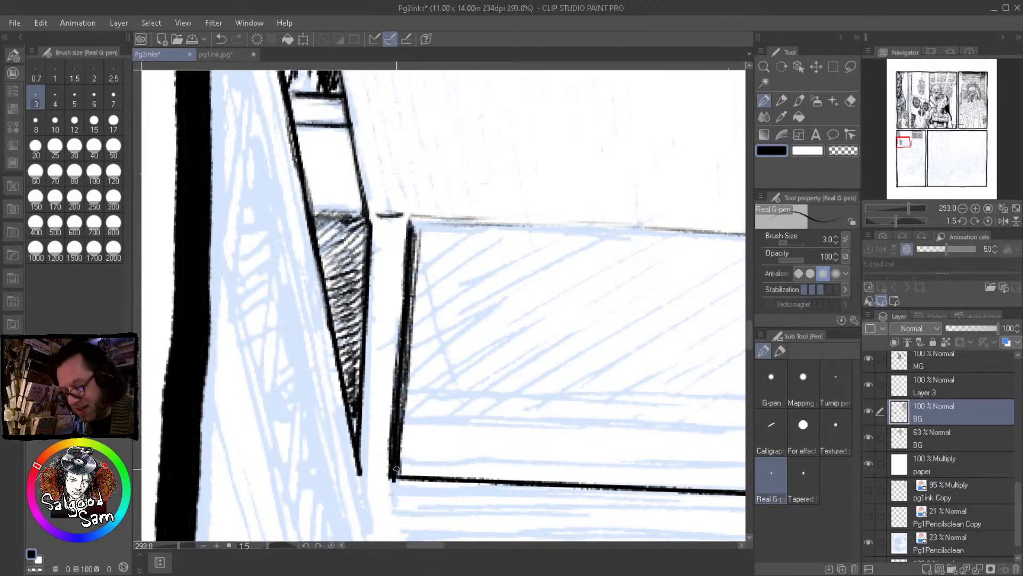
left_click_drag(405, 382, 398, 471)
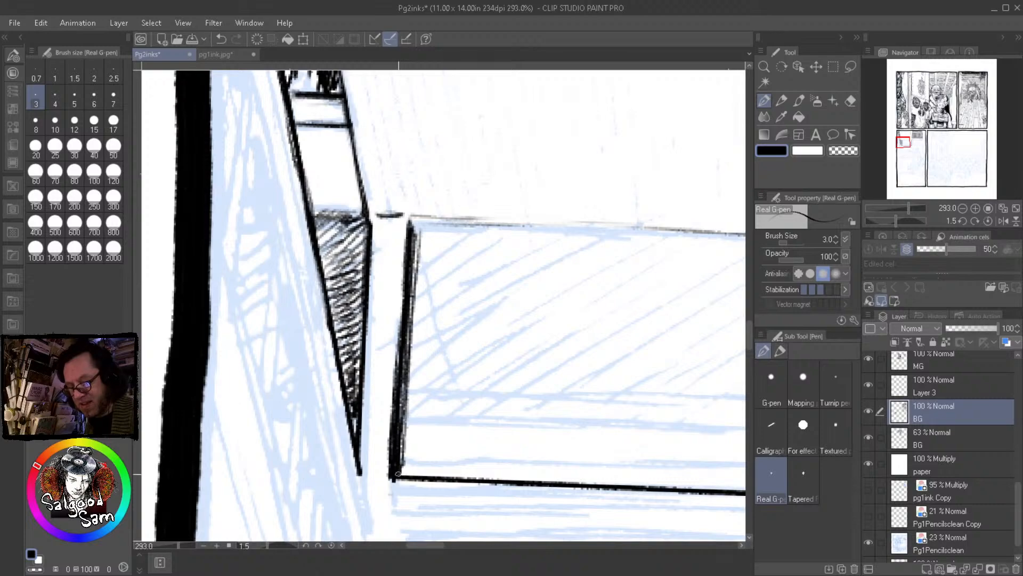
Rotate the page diagonally and thicken the straight line joining the lower ends of the two posts
left_click_drag(553, 424, 357, 395)
mouse_move(557, 399)
left_mouse_down()
mouse_move(580, 365)
mouse_move(590, 277)
mouse_move(502, 286)
mouse_move(501, 268)
left_mouse_up()
left_click_drag(320, 459, 430, 336)
left_click_drag(365, 407, 480, 281)
left_click_drag(424, 344, 597, 155)
mouse_move(566, 192)
left_mouse_down()
mouse_move(489, 270)
mouse_move(600, 153)
mouse_move(509, 309)
left_mouse_up()
Thicken both long sides of the right post with repeated strokes
left_click_drag(320, 142, 415, 226)
left_click_drag(354, 172, 481, 288)
left_click_drag(353, 105, 551, 277)
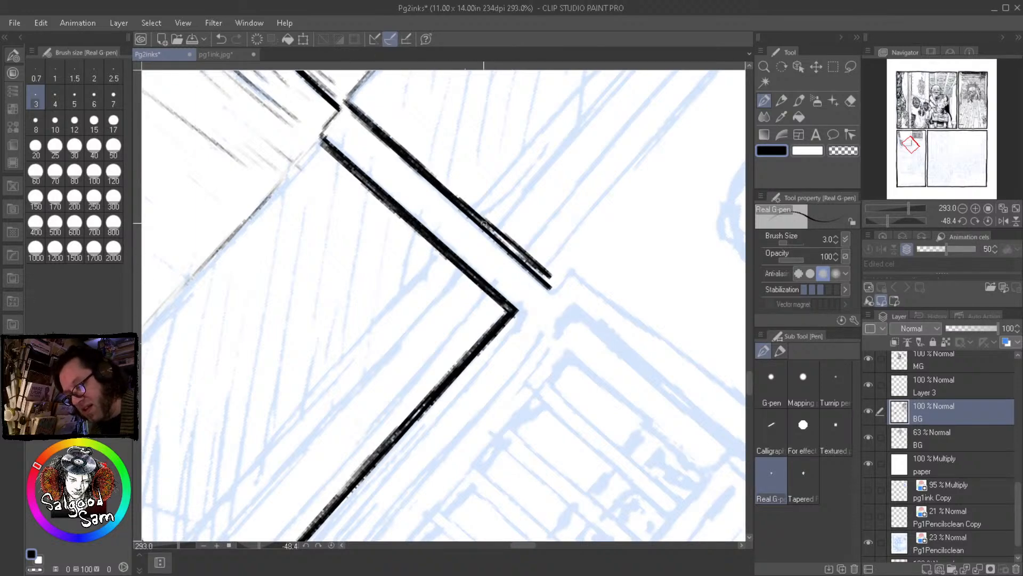
left_click_drag(455, 196, 549, 281)
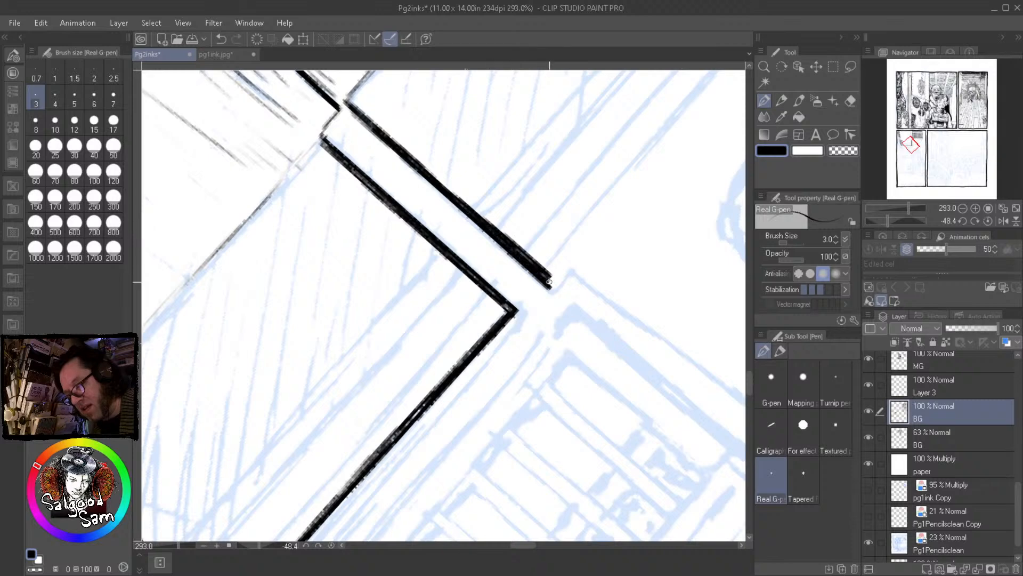
left_click_drag(452, 183, 552, 277)
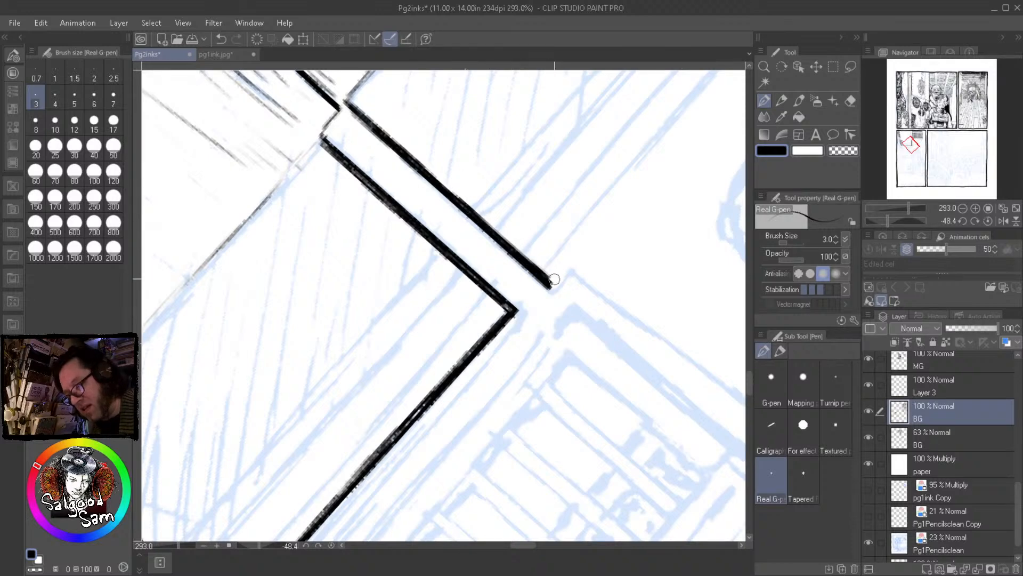
key("ctrl+z")
Ink the small rounded corner at the right post's lower end and two thick parallel edges continuing down to the seated figure
mouse_move(546, 275)
left_mouse_down()
mouse_move(572, 265)
mouse_move(391, 289)
mouse_move(373, 305)
mouse_move(400, 312)
left_mouse_up()
scroll(384, 247, "down", 2)
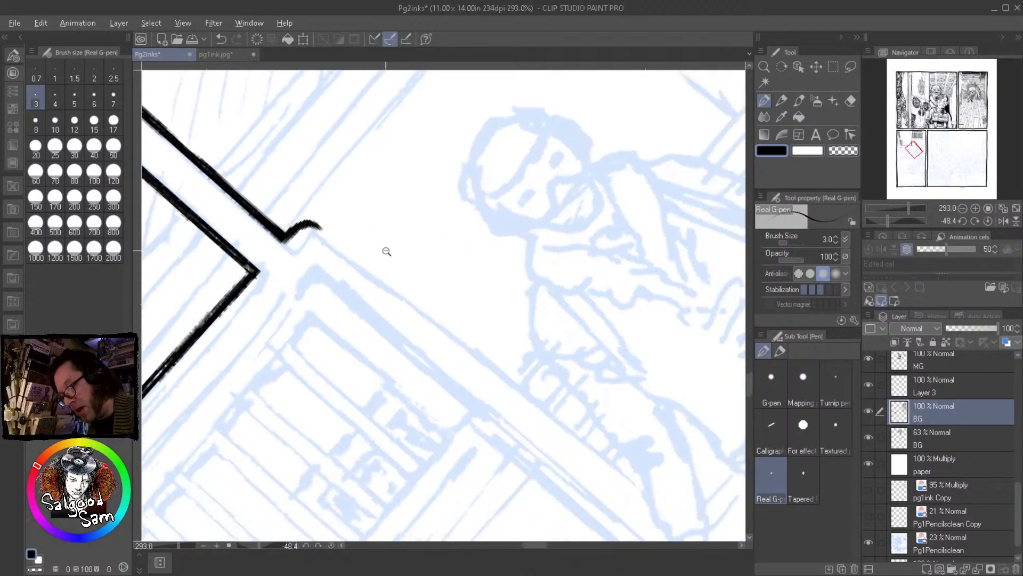
left_click_drag(384, 246, 369, 274)
left_click_drag(334, 235, 575, 426)
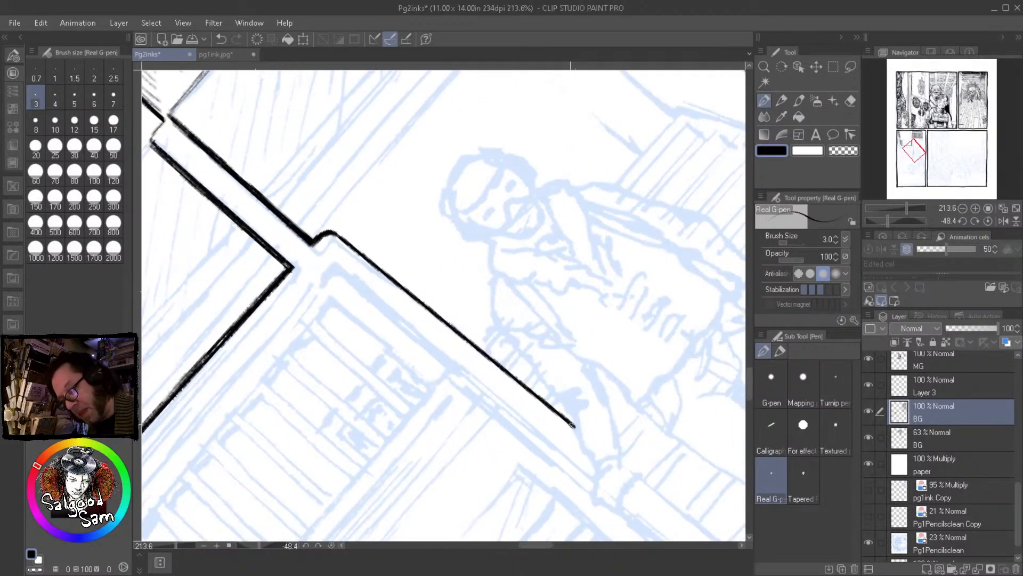
left_click_drag(337, 233, 572, 422)
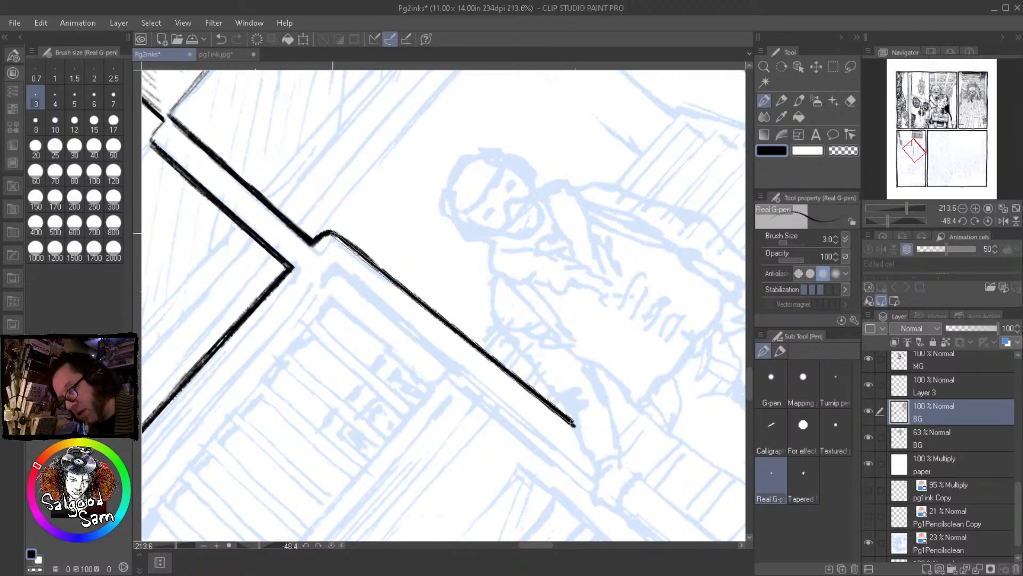
left_click_drag(333, 233, 574, 426)
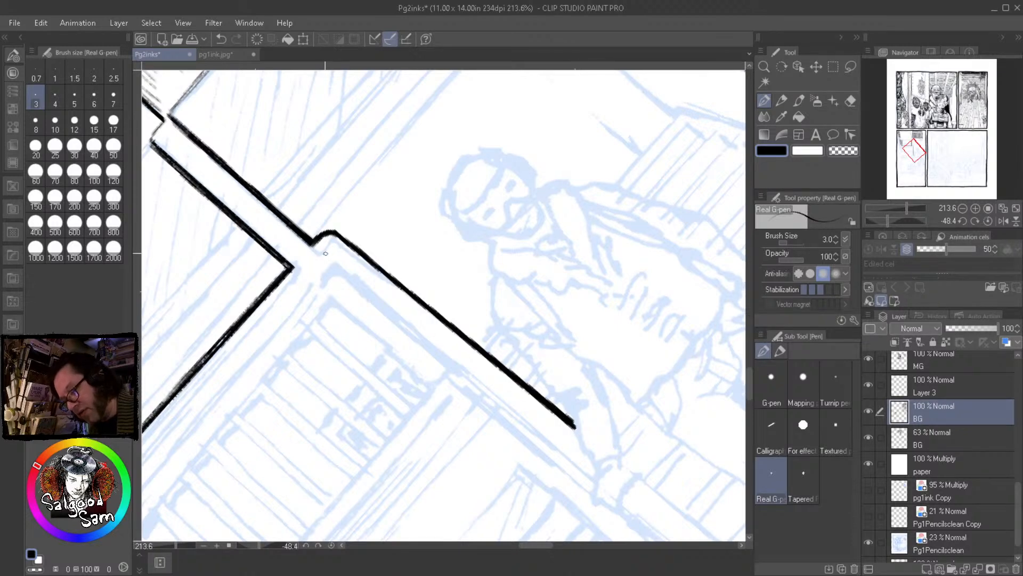
left_click_drag(324, 253, 588, 477)
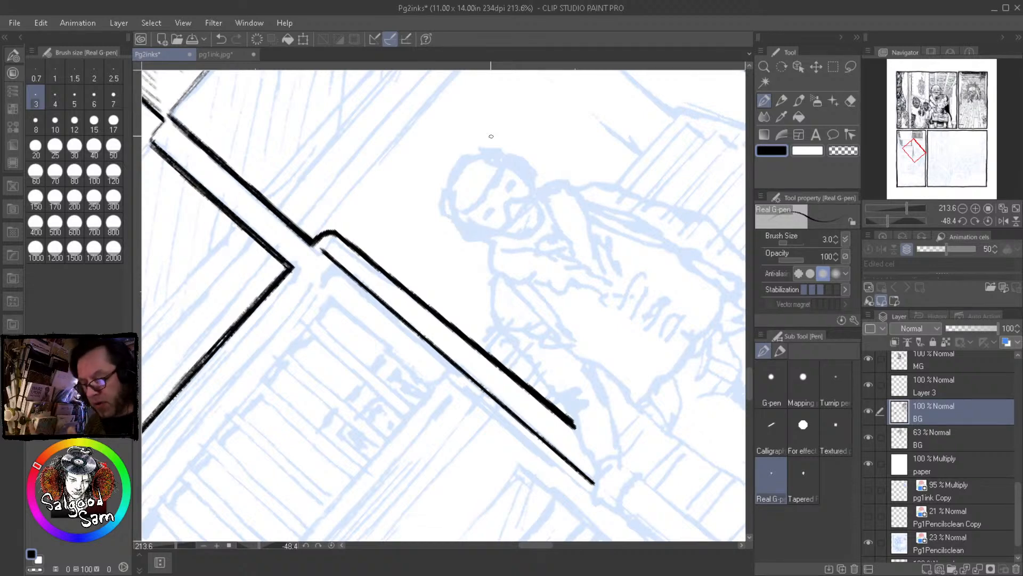
mouse_move(328, 257)
left_mouse_down()
mouse_move(593, 483)
mouse_move(347, 274)
left_mouse_up()
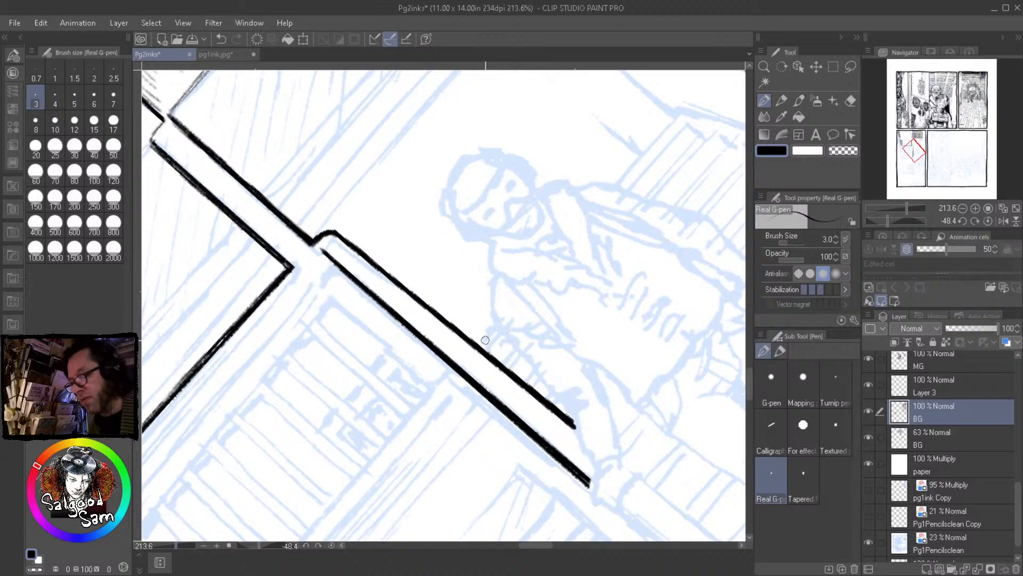
Ink a thin ledge beneath the line joining the posts and shade it with fine strokes along its length
scroll(311, 249, "up", 3)
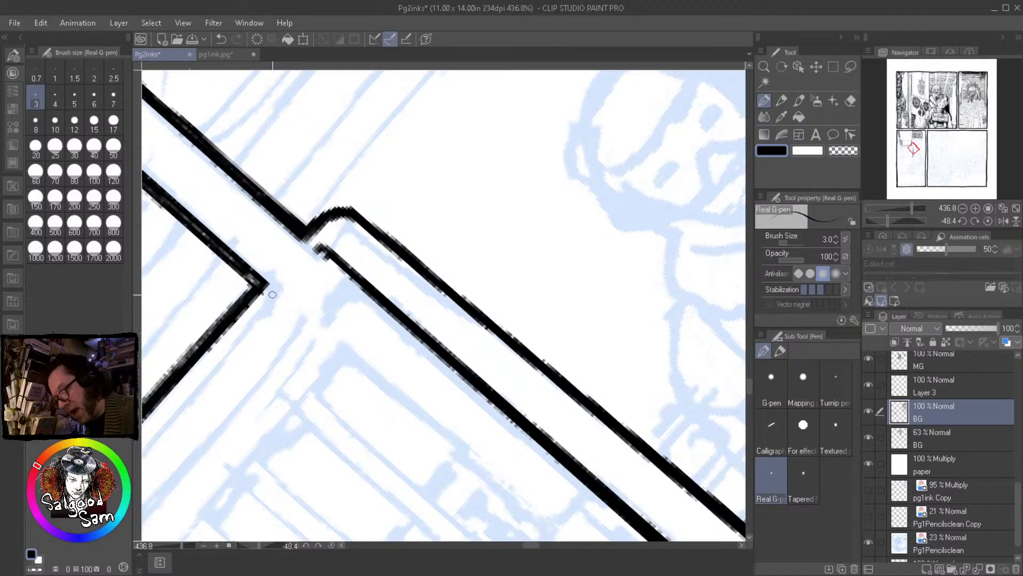
mouse_move(277, 293)
left_mouse_down()
mouse_move(396, 216)
mouse_move(348, 268)
left_mouse_up()
mouse_move(395, 217)
left_mouse_down()
mouse_move(212, 419)
mouse_move(329, 326)
left_mouse_up()
left_click_drag(373, 277, 277, 373)
left_click_drag(346, 305, 245, 417)
mouse_move(312, 346)
left_mouse_down()
mouse_move(384, 268)
mouse_move(243, 424)
mouse_move(349, 328)
left_mouse_up()
left_click_drag(395, 274, 261, 416)
left_click_drag(316, 362, 242, 440)
left_click_drag(331, 346, 261, 419)
left_click_drag(395, 274, 326, 349)
left_click_drag(254, 446, 381, 313)
mouse_move(329, 366)
left_mouse_down()
mouse_move(412, 275)
mouse_move(224, 504)
left_mouse_up()
left_click_drag(269, 448, 377, 330)
left_click_drag(292, 426, 432, 265)
left_click_drag(373, 334, 509, 187)
left_click_drag(441, 256, 548, 136)
mouse_move(520, 172)
left_mouse_down()
mouse_move(555, 129)
mouse_move(498, 216)
mouse_move(457, 244)
mouse_move(453, 325)
mouse_move(391, 398)
left_mouse_up()
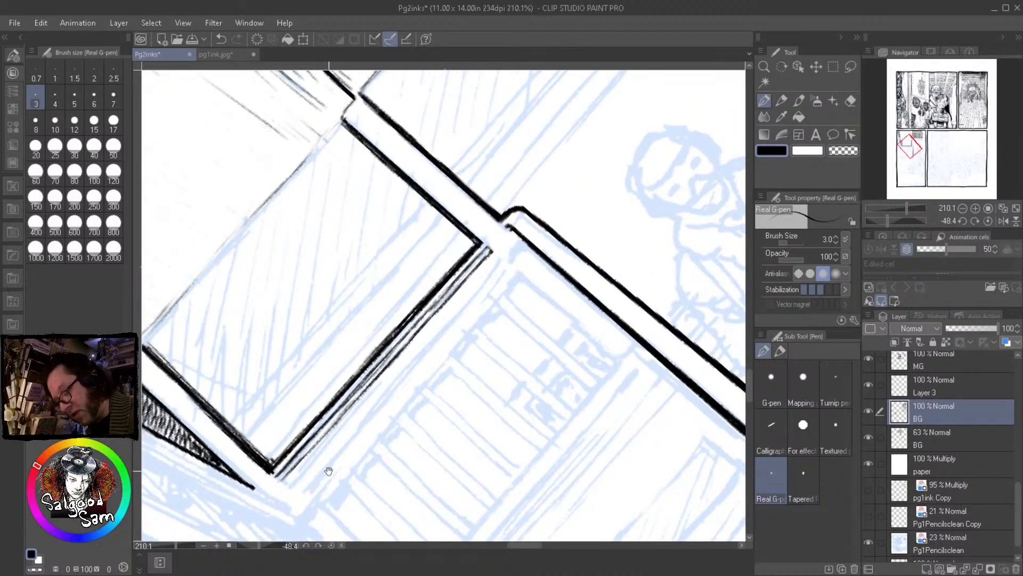
Ink a short stroke branching off the right post's long outer edge beside the seated figure
left_click_drag(544, 365, 617, 314)
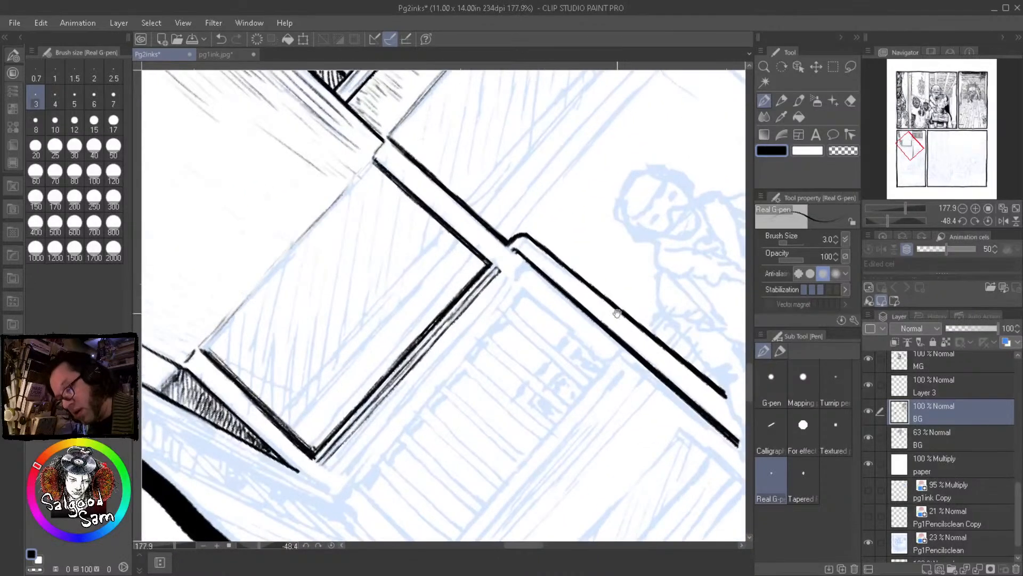
left_click_drag(585, 351, 614, 326)
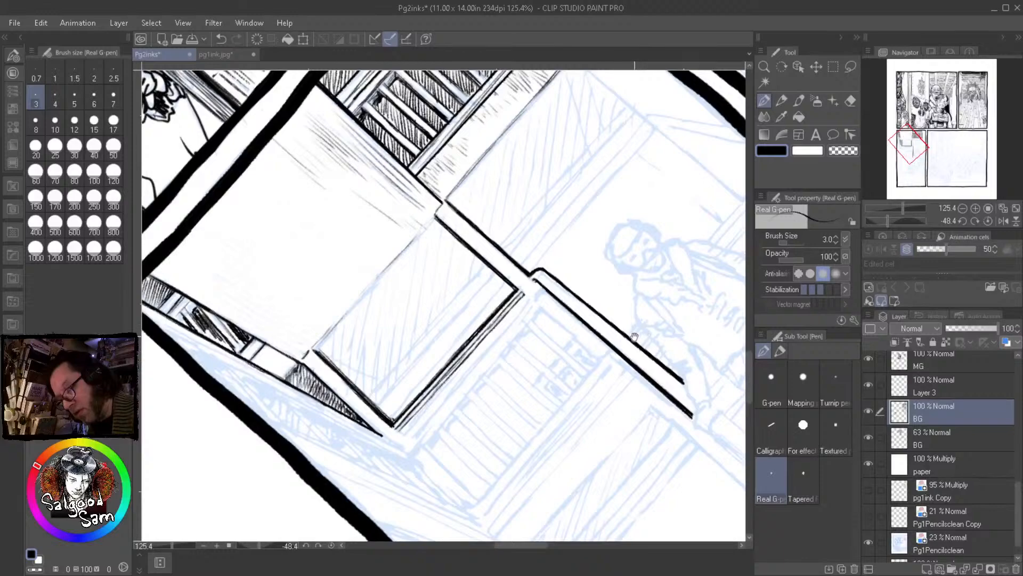
left_click_drag(586, 402, 541, 425)
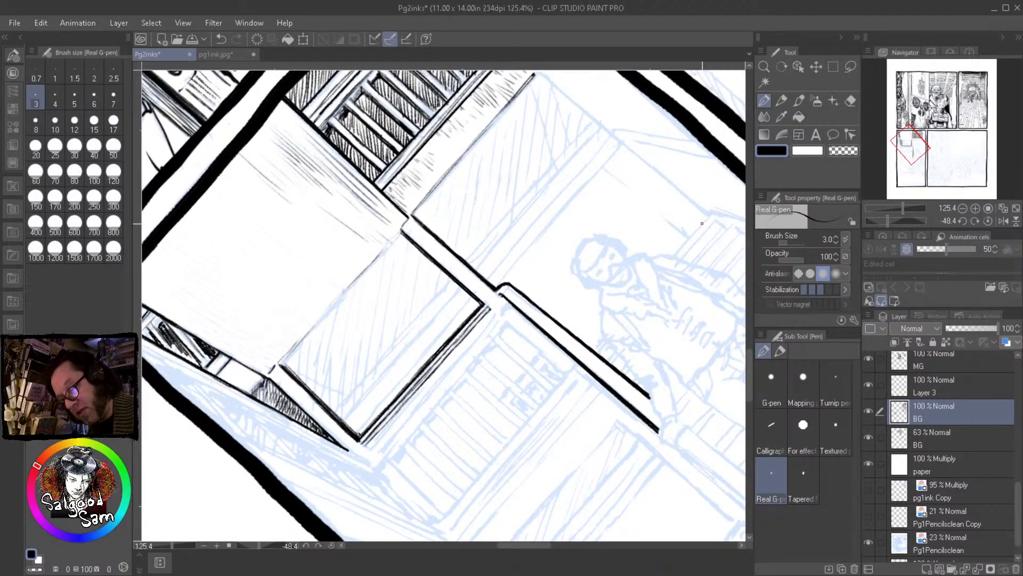
scroll(592, 348, "up", 3)
left_click_drag(594, 350, 612, 331)
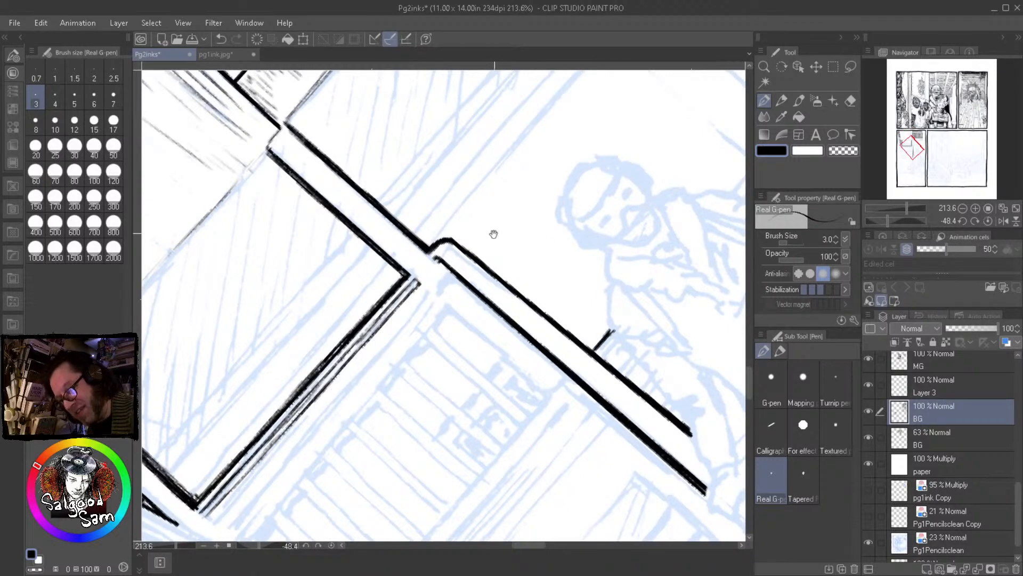
Ink two parallel straight lines running outward from the right post's corner along the pencilled ledge
left_click_drag(497, 228, 430, 315)
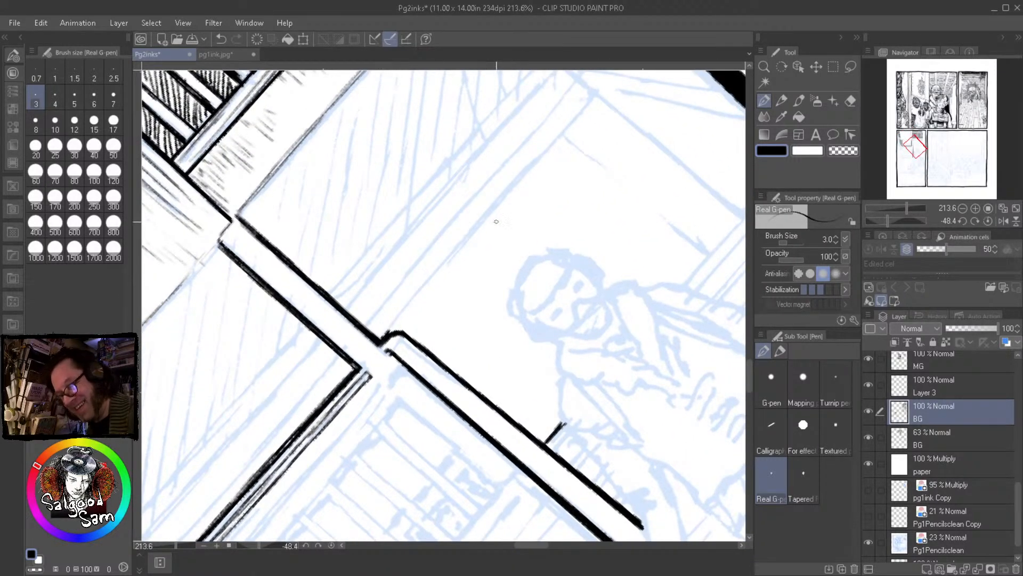
left_click_drag(488, 226, 478, 295)
mouse_move(372, 393)
left_mouse_down()
mouse_move(589, 144)
mouse_move(355, 375)
left_mouse_up()
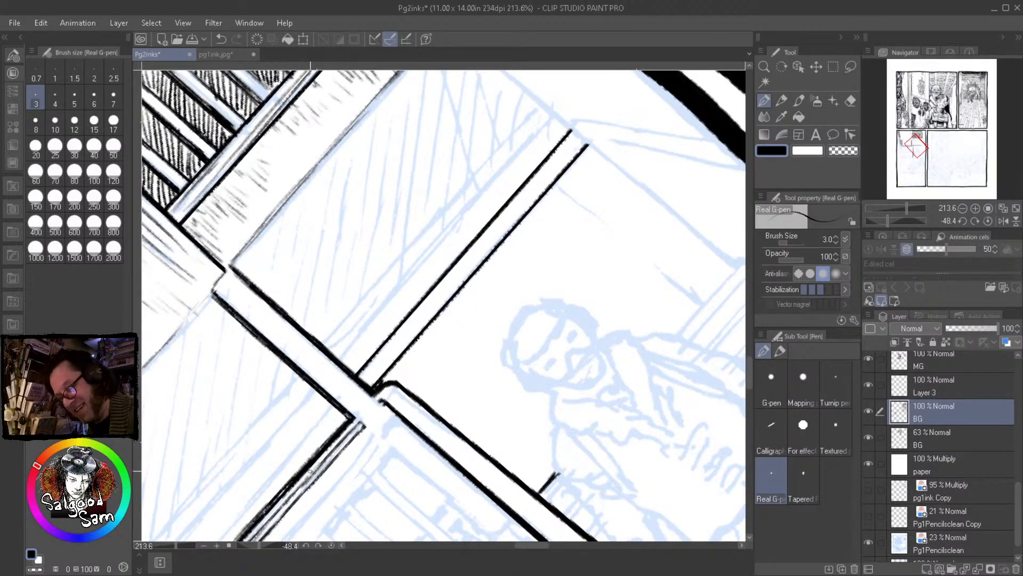
Ink a straight line inside the section between the posts, parallel to and just above its lower edge
left_click_drag(470, 326, 443, 344, "ctrl")
mouse_move(380, 376)
left_mouse_down()
mouse_move(465, 305)
mouse_move(323, 460)
left_mouse_up()
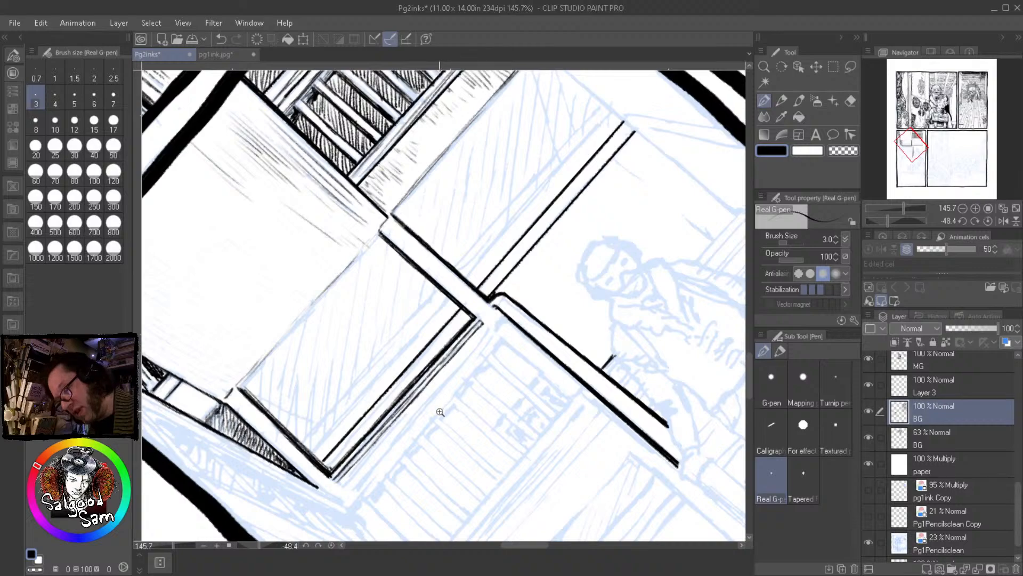
left_click_drag(444, 397, 387, 485, "ctrl")
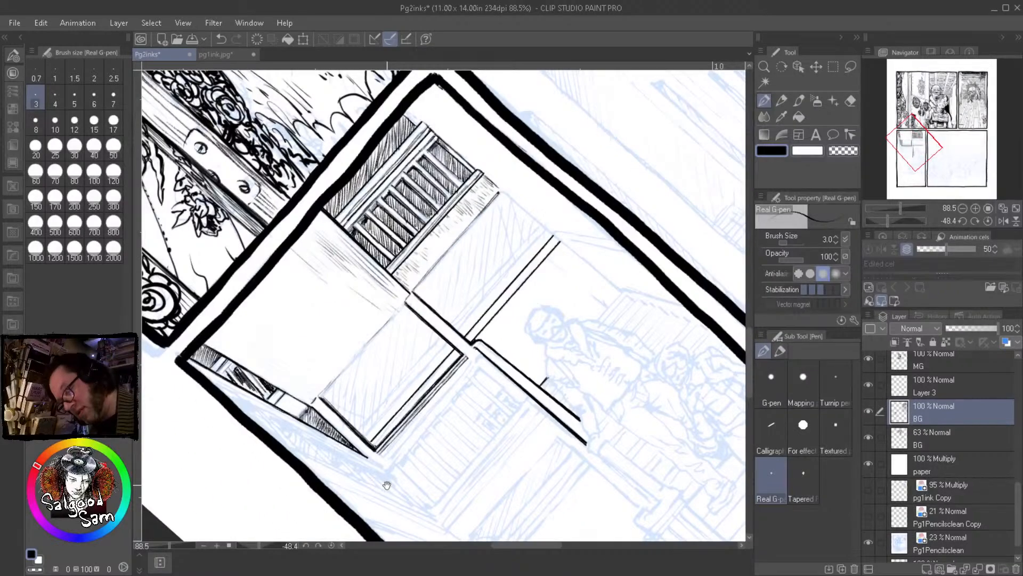
left_click_drag(415, 394, 424, 402)
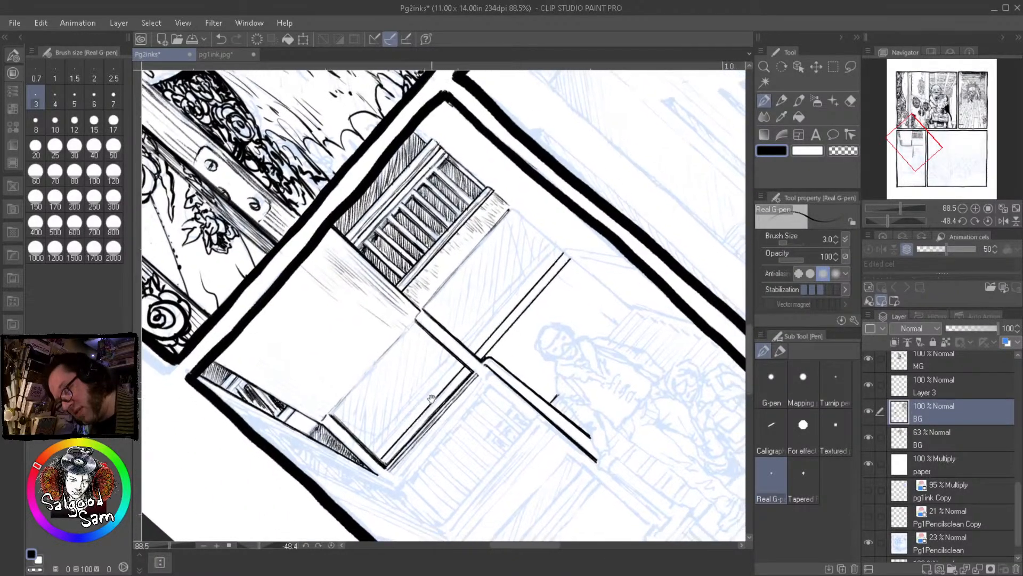
scroll(455, 405, "up", 2)
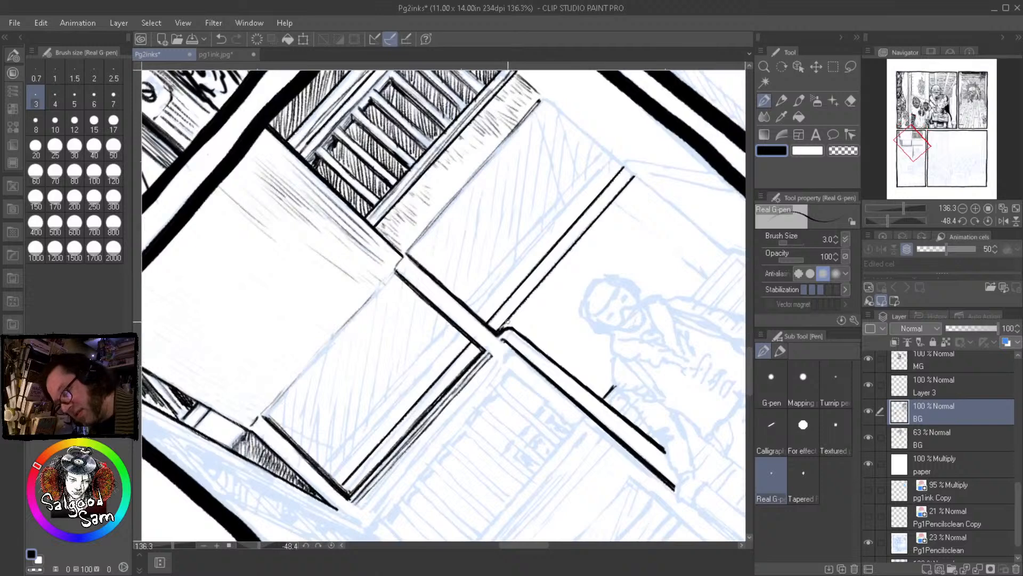
Remove the lower ledge line beyond the right post, then add a second parallel ledge line on each side of the post
left_click_drag(498, 329, 627, 182)
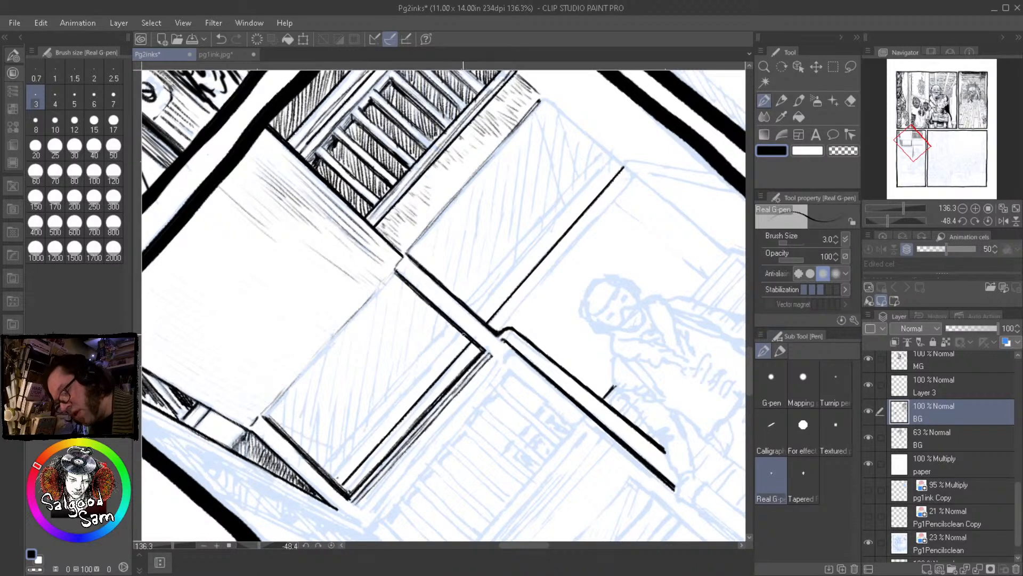
left_click(467, 334, "shift")
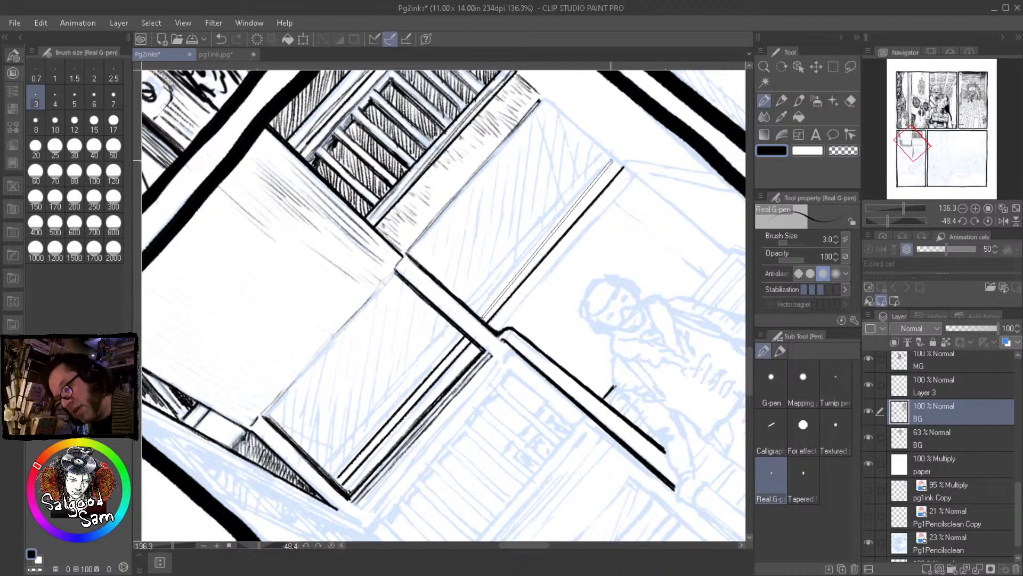
left_click(616, 160, "shift")
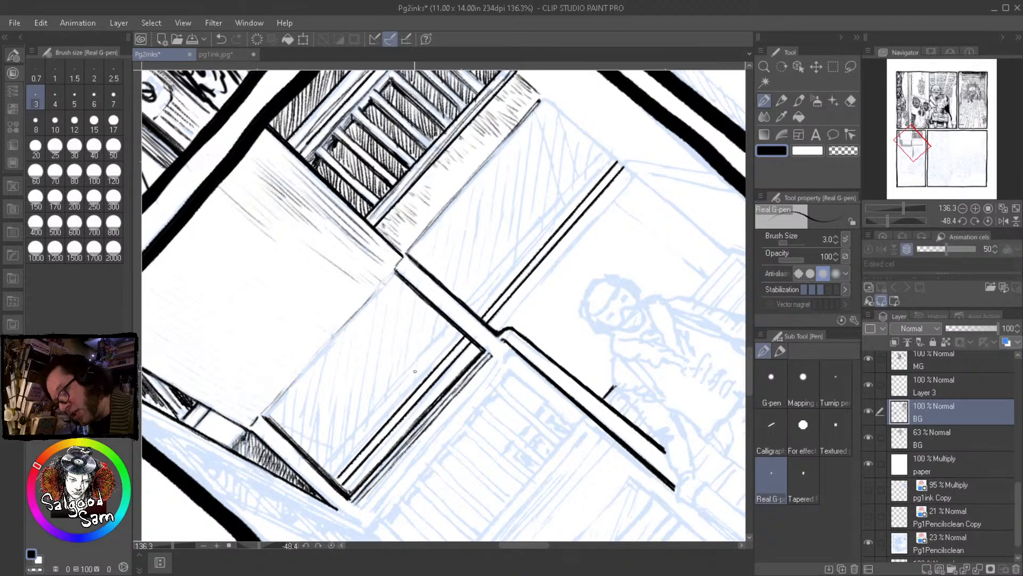
Ink a third straight ledge line above the others, both between the posts and beyond the right post
left_click(326, 469)
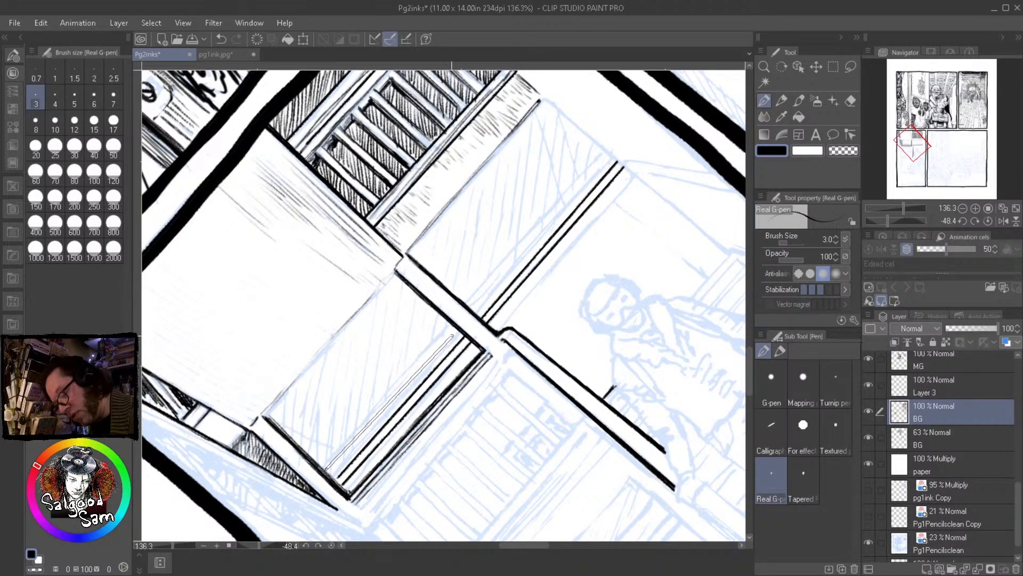
left_click(455, 324, "shift")
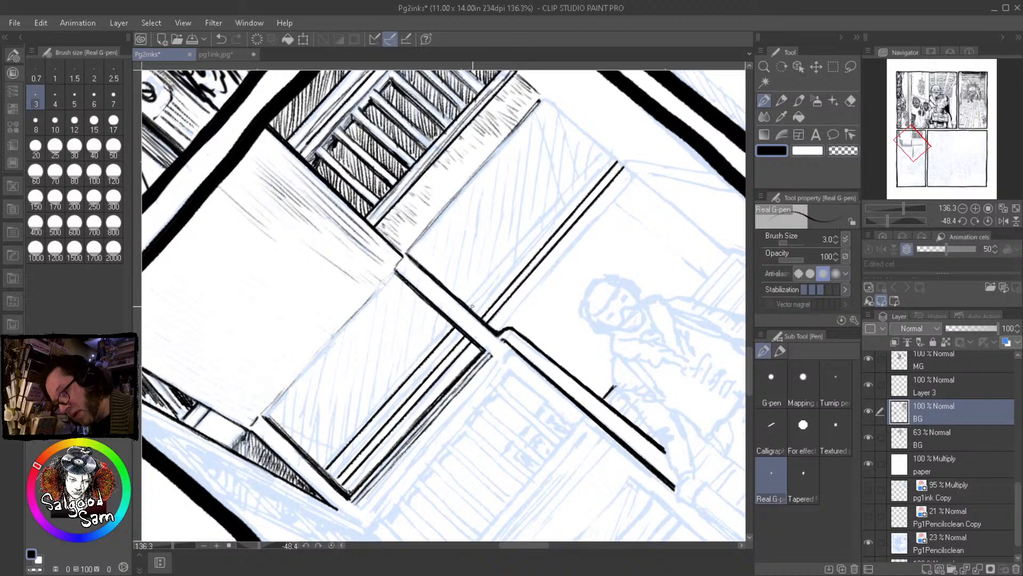
left_click(471, 315)
left_click(607, 152, "shift")
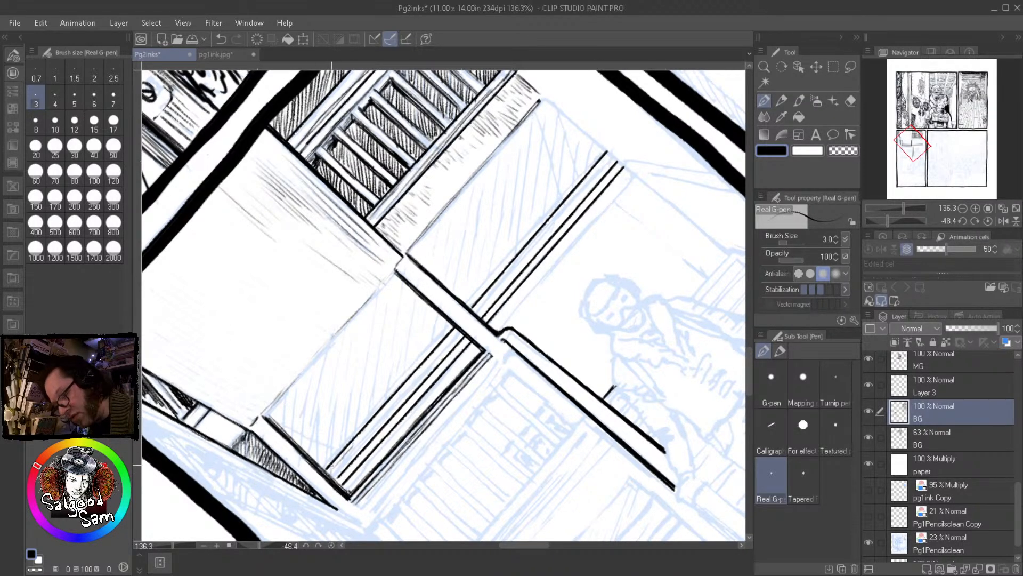
Shade the strip between the ledge lines with long strokes between the posts and short ones beside the right post
left_click_drag(327, 469, 390, 411)
left_click_drag(356, 449, 434, 356)
left_click_drag(395, 402, 461, 334)
mouse_move(393, 407)
left_mouse_down()
mouse_move(459, 329)
mouse_move(452, 334)
left_mouse_up()
left_click_drag(377, 433, 446, 349)
left_click_drag(357, 453, 413, 384)
mouse_move(469, 312)
left_mouse_down()
mouse_move(504, 271)
mouse_move(511, 279)
left_mouse_up()
left_click_drag(481, 317, 509, 281)
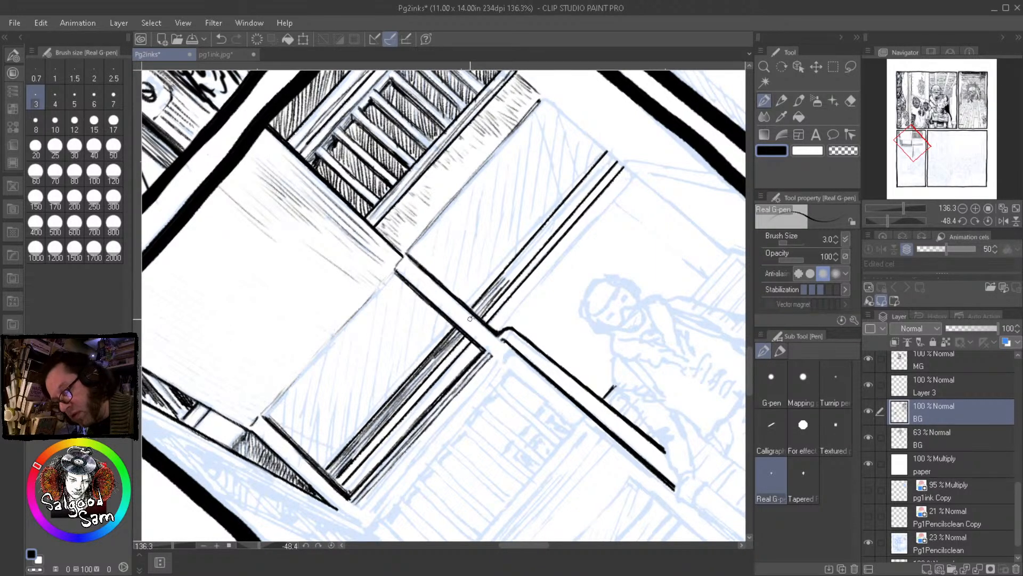
Darken the strip between the ledge lines beyond the right post with long parallel strokes
mouse_move(489, 296)
left_mouse_down()
mouse_move(531, 250)
mouse_move(481, 302)
mouse_move(564, 211)
left_mouse_up()
left_click_drag(522, 269, 606, 161)
mouse_move(498, 282)
left_mouse_down()
mouse_move(606, 157)
mouse_move(529, 246)
mouse_move(551, 234)
left_mouse_up()
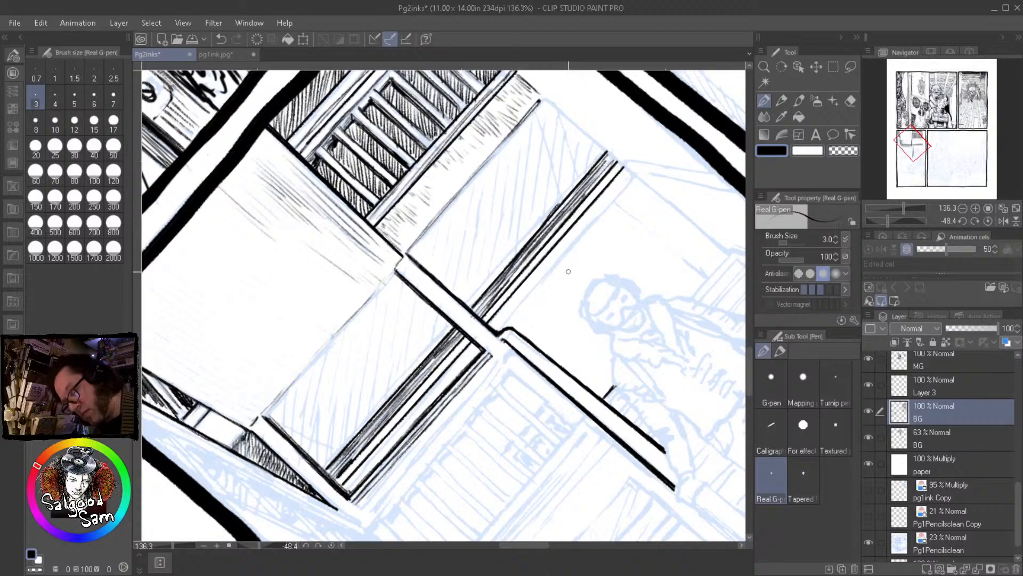
scroll(581, 272, "down", 3)
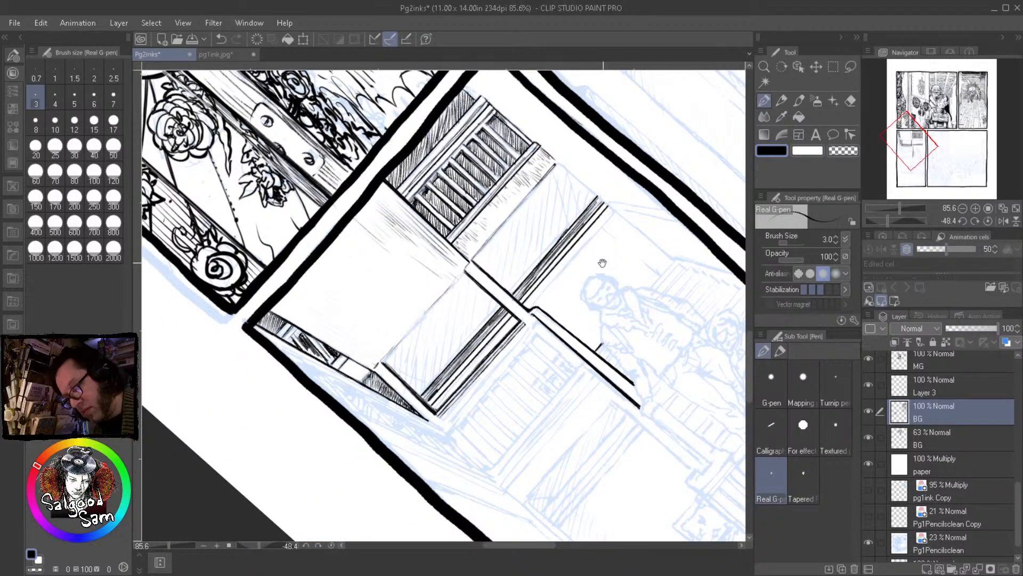
Fill the recessed wall panel between the posts with close diagonal hatching and touch up its edges
scroll(403, 361, "up", 3)
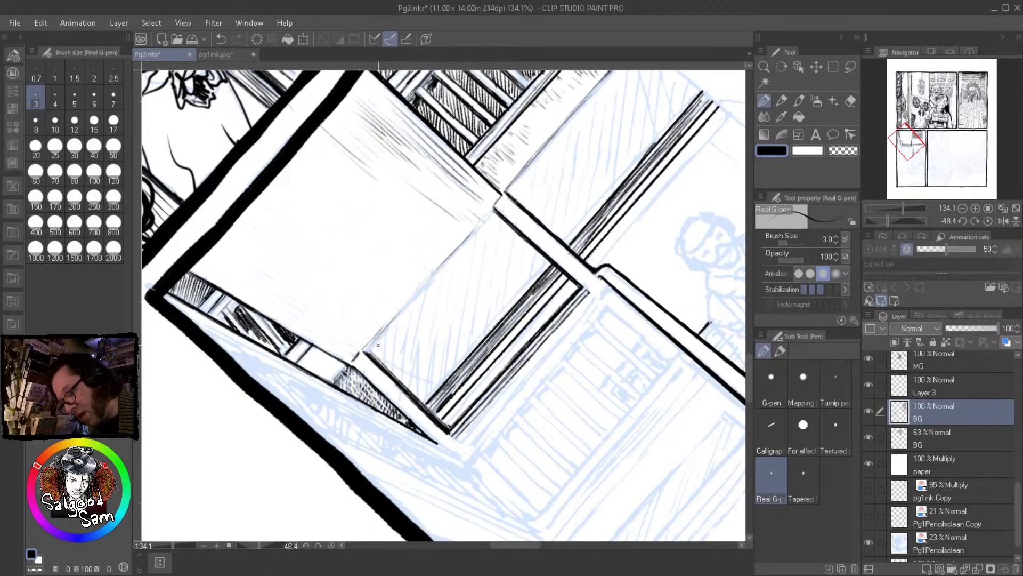
mouse_move(381, 331)
left_mouse_down()
mouse_move(382, 353)
mouse_move(392, 319)
mouse_move(399, 377)
left_mouse_up()
mouse_move(404, 305)
left_mouse_down()
mouse_move(405, 390)
mouse_move(425, 296)
mouse_move(418, 390)
left_mouse_up()
left_click_drag(431, 321, 423, 403)
left_click_drag(451, 316, 426, 400)
left_click_drag(446, 335, 429, 399)
left_click_drag(456, 316, 433, 394)
left_click_drag(457, 342, 437, 388)
mouse_move(468, 322)
left_mouse_down()
mouse_move(447, 380)
mouse_move(453, 370)
left_mouse_up()
left_click_drag(484, 310, 466, 358)
left_click_drag(426, 283, 411, 329)
left_click_drag(437, 270, 416, 332)
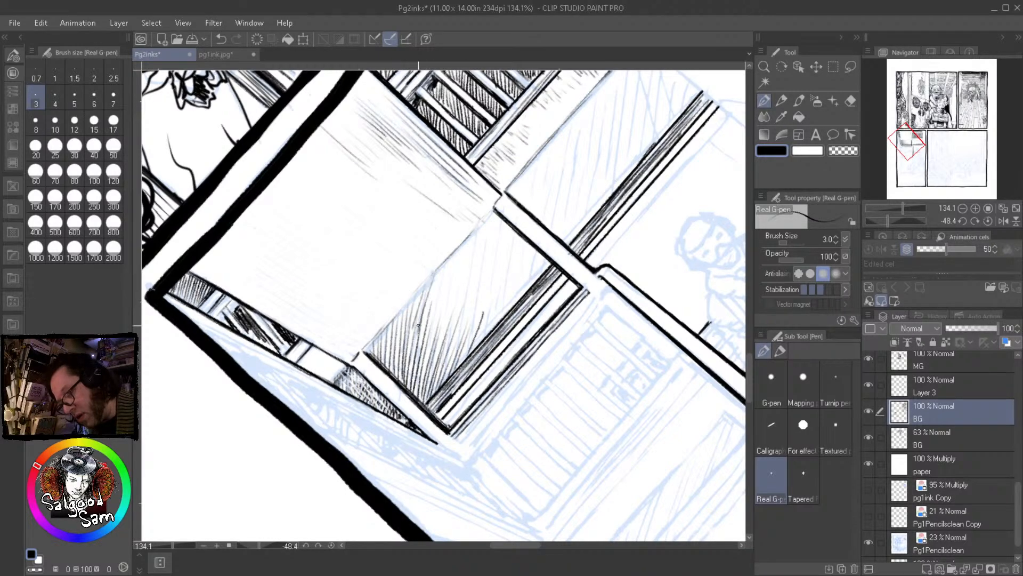
left_click_drag(452, 257, 424, 337)
left_click_drag(467, 234, 428, 342)
left_click_drag(457, 273, 435, 356)
left_click_drag(459, 289, 438, 347)
left_click_drag(476, 273, 450, 341)
mouse_move(474, 296)
left_mouse_down()
mouse_move(449, 364)
mouse_move(455, 356)
left_mouse_up()
left_click_drag(493, 282, 460, 360)
mouse_move(501, 282)
left_mouse_down()
mouse_move(468, 356)
mouse_move(473, 347)
left_mouse_up()
left_click_drag(511, 289, 489, 333)
left_click_drag(477, 228, 451, 297)
mouse_move(495, 210)
left_mouse_down()
mouse_move(452, 303)
mouse_move(464, 297)
mouse_move(468, 325)
left_mouse_up()
left_click_drag(513, 228, 476, 319)
mouse_move(523, 225)
left_mouse_down()
mouse_move(479, 322)
mouse_move(511, 261)
mouse_move(492, 309)
left_mouse_up()
left_click_drag(525, 241, 490, 328)
mouse_move(533, 244)
left_mouse_down()
mouse_move(497, 321)
mouse_move(512, 307)
left_mouse_up()
left_click_drag(548, 258, 524, 293)
left_click_drag(550, 258, 487, 336)
left_click_drag(505, 291, 483, 339)
left_click_drag(519, 284, 507, 313)
left_click_drag(531, 275, 517, 296)
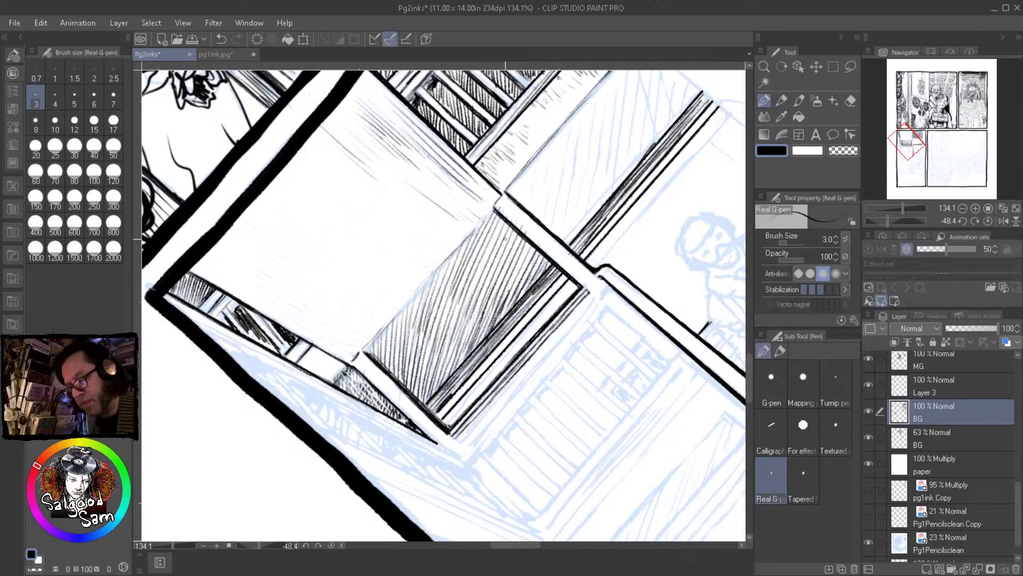
left_click_drag(500, 211, 525, 236)
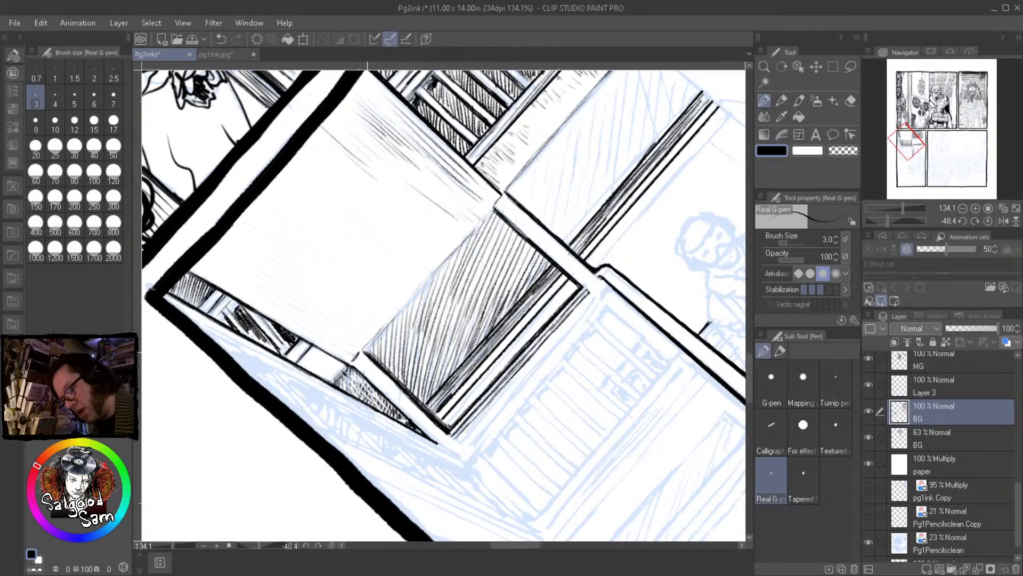
left_click_drag(407, 421, 393, 397)
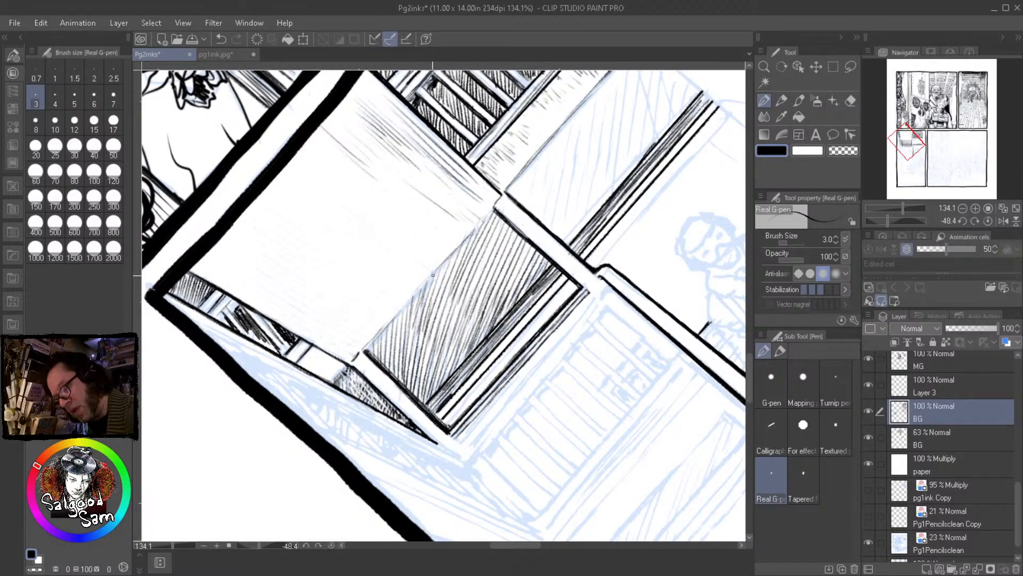
mouse_move(454, 249)
left_mouse_down()
mouse_move(434, 296)
mouse_move(467, 239)
mouse_move(454, 268)
left_mouse_up()
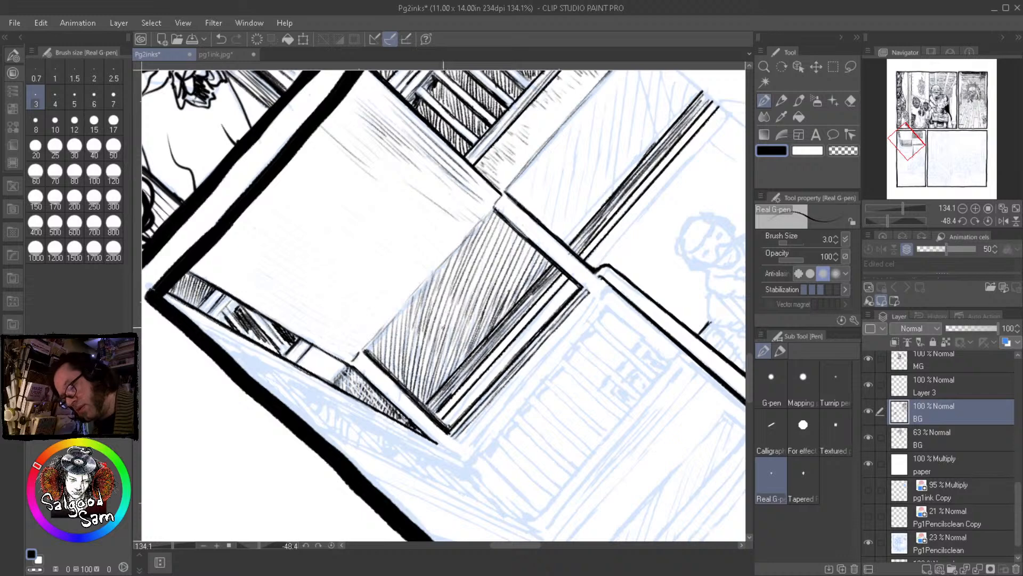
Layer a second pass of steeper hatching over the wall panel between the posts, darkest toward the ledge
mouse_move(445, 302)
left_mouse_down()
mouse_move(431, 377)
mouse_move(439, 376)
left_mouse_up()
mouse_move(459, 286)
left_mouse_down()
mouse_move(454, 365)
mouse_move(474, 349)
left_mouse_up()
mouse_move(492, 284)
left_mouse_down()
mouse_move(480, 346)
mouse_move(494, 325)
left_mouse_up()
left_click_drag(511, 285, 506, 307)
left_click_drag(411, 355, 403, 390)
left_click_drag(420, 350, 412, 401)
mouse_move(429, 329)
left_mouse_down()
mouse_move(418, 400)
mouse_move(426, 391)
left_mouse_up()
left_click_drag(442, 324, 431, 392)
left_click_drag(458, 337, 451, 376)
mouse_move(396, 341)
left_mouse_down()
mouse_move(386, 380)
mouse_move(394, 385)
left_mouse_up()
mouse_move(414, 334)
left_mouse_down()
mouse_move(398, 392)
mouse_move(407, 347)
left_mouse_up()
left_click_drag(419, 346, 409, 387)
mouse_move(428, 312)
left_mouse_down()
mouse_move(414, 382)
mouse_move(425, 371)
left_mouse_up()
mouse_move(445, 276)
left_mouse_down()
mouse_move(438, 349)
mouse_move(447, 327)
left_mouse_up()
left_click_drag(472, 249, 458, 317)
left_click_drag(486, 243, 475, 321)
left_click_drag(507, 249, 483, 331)
left_click_drag(518, 256, 497, 320)
left_click_drag(521, 280, 499, 321)
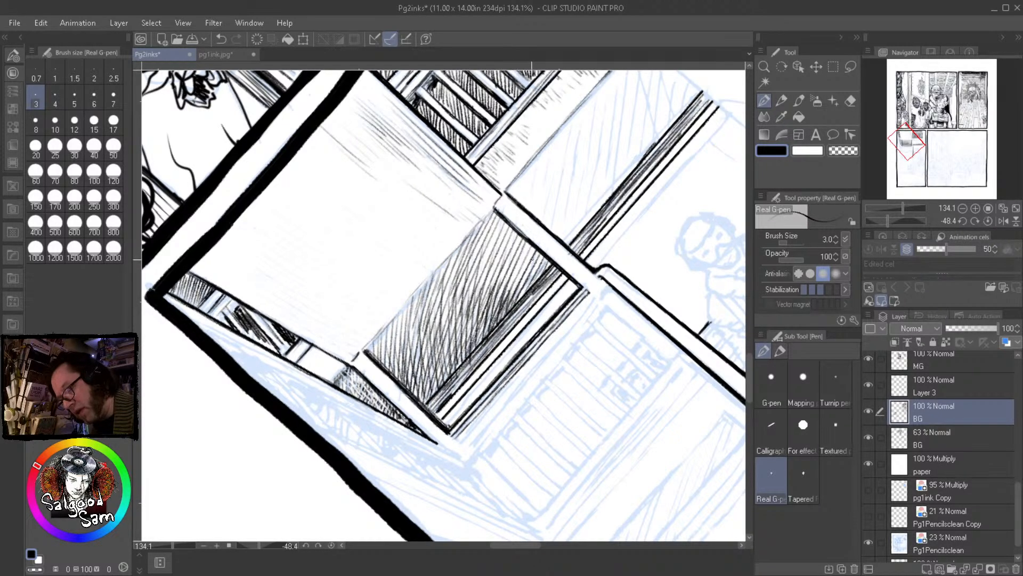
mouse_move(523, 250)
left_mouse_down()
mouse_move(498, 304)
mouse_move(508, 296)
left_mouse_up()
left_click_drag(536, 259, 515, 295)
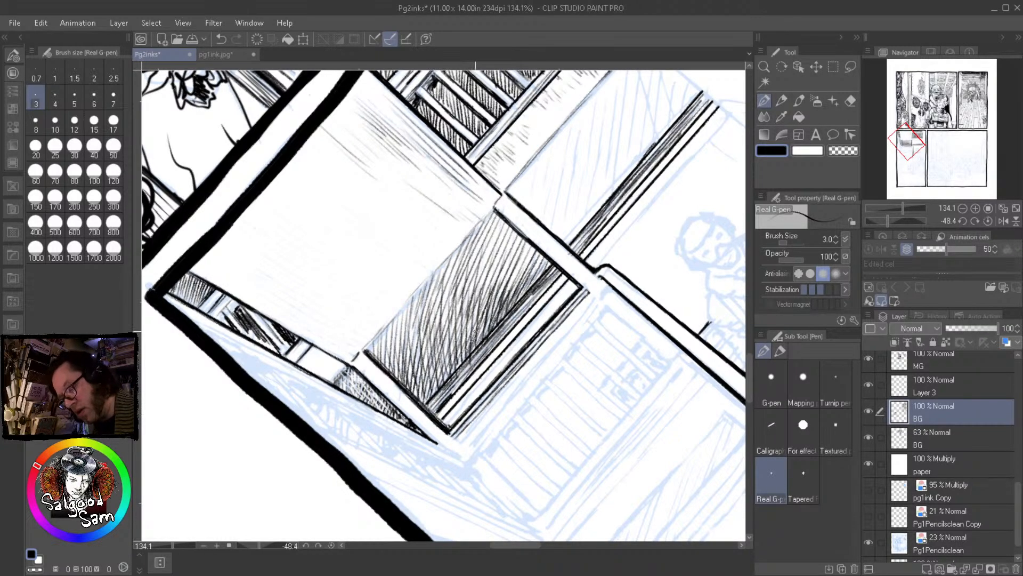
Hatch the open strip between the lower ledge lines, from the left post to the right post, with short diagonal strokes
scroll(454, 408, "up", 2)
left_click_drag(427, 425, 540, 294)
left_click_drag(458, 395, 583, 255)
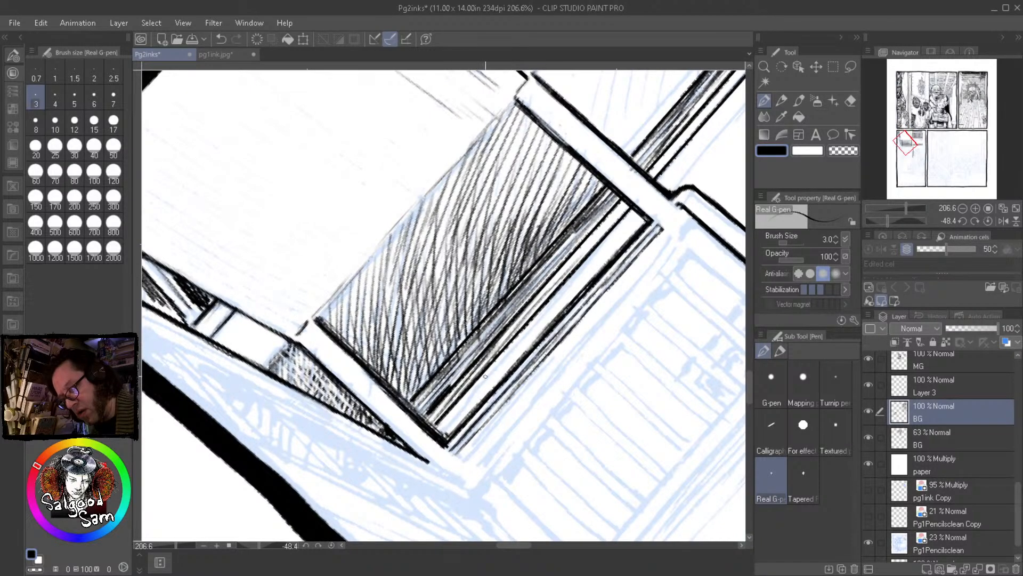
left_click_drag(442, 438, 472, 386)
left_click_drag(460, 423, 506, 348)
mouse_move(503, 378)
left_mouse_down()
mouse_move(514, 337)
mouse_move(534, 315)
left_mouse_up()
left_click_drag(530, 350, 552, 296)
left_click_drag(546, 327, 575, 271)
left_click_drag(570, 300, 603, 243)
left_click_drag(597, 274, 614, 231)
mouse_move(603, 263)
left_mouse_down()
mouse_move(616, 223)
mouse_move(638, 202)
left_mouse_up()
mouse_move(633, 234)
left_mouse_down()
mouse_move(642, 206)
mouse_move(642, 216)
left_mouse_up()
left_click_drag(614, 255, 620, 227)
left_click_drag(619, 251, 625, 220)
mouse_move(580, 289)
left_mouse_down()
mouse_move(592, 256)
mouse_move(578, 275)
left_mouse_up()
left_click_drag(624, 225, 636, 208)
mouse_move(628, 228)
left_mouse_down()
mouse_move(636, 209)
mouse_move(644, 229)
mouse_move(626, 237)
left_mouse_up()
mouse_move(610, 257)
left_mouse_down()
mouse_move(621, 242)
mouse_move(529, 324)
mouse_move(479, 428)
left_mouse_up()
Ink a broken line just outside the ledge's lower edge between the posts
scroll(615, 243, "down", 4)
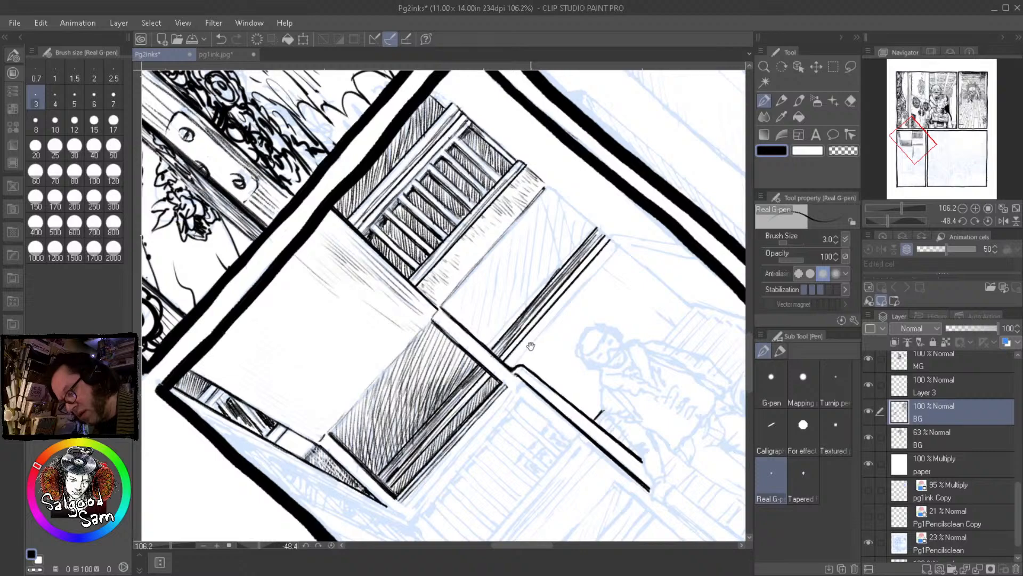
mouse_move(454, 462)
left_mouse_down()
mouse_move(438, 439)
mouse_move(614, 246)
left_mouse_up()
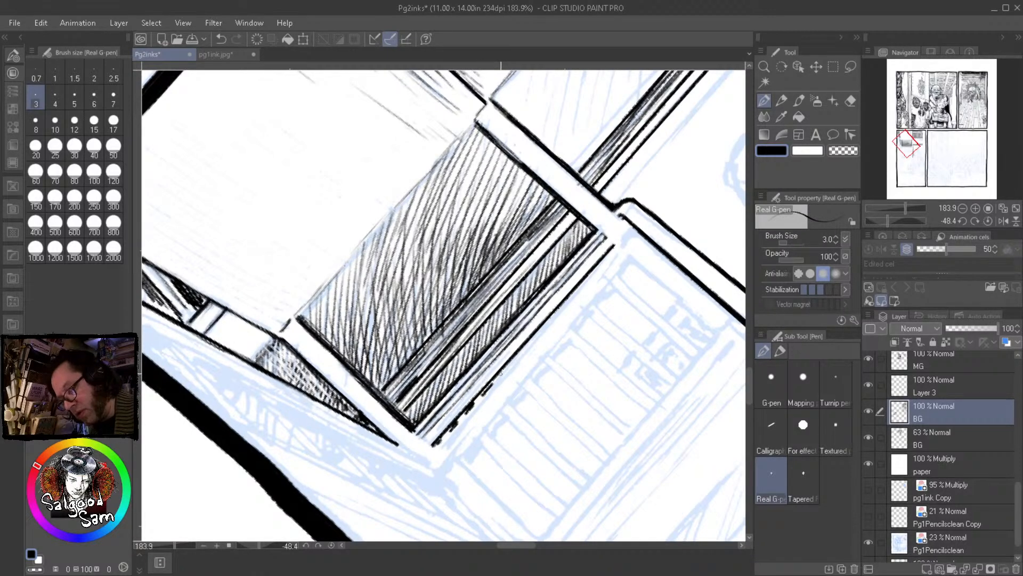
scroll(631, 283, "up", 1)
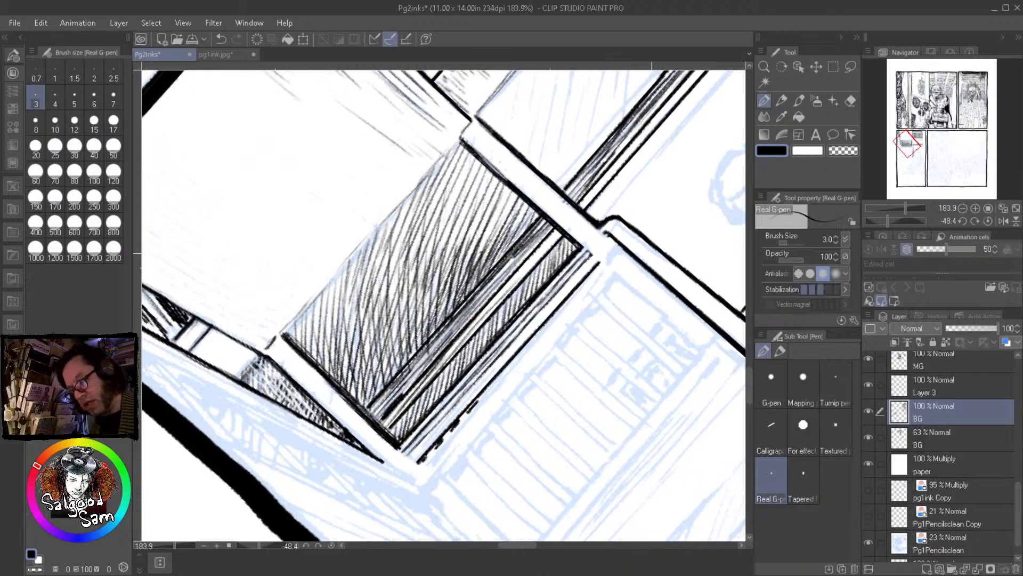
Fill the wall panel beyond the right post with close diagonal hatching, from the post to the panel's far end
left_click_drag(652, 252, 560, 366)
left_click_drag(596, 296, 516, 387)
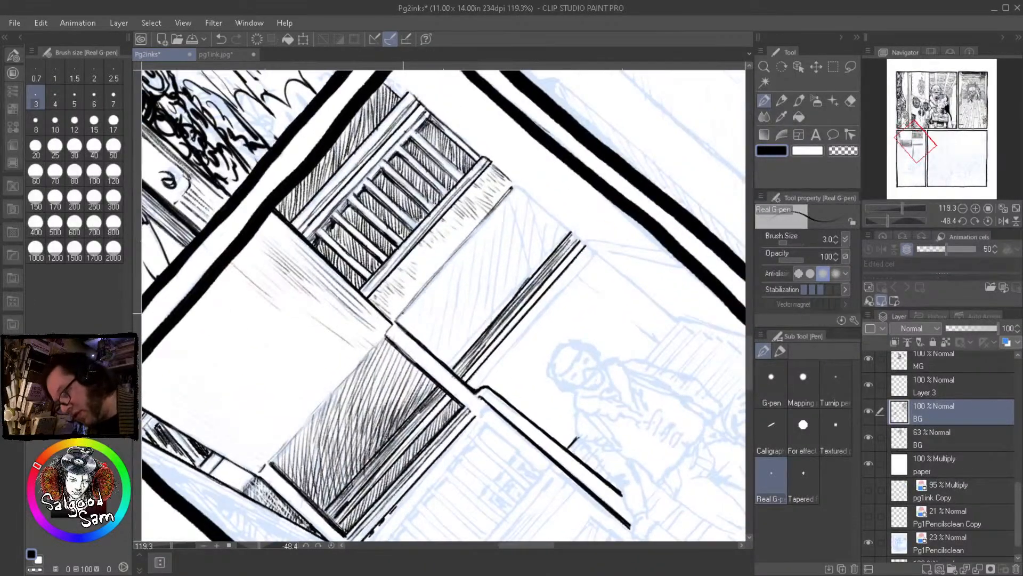
left_click_drag(418, 300, 411, 335)
mouse_move(429, 302)
left_mouse_down()
mouse_move(420, 340)
mouse_move(433, 348)
left_mouse_up()
mouse_move(453, 314)
left_mouse_down()
mouse_move(437, 346)
mouse_move(458, 366)
left_mouse_up()
mouse_move(484, 309)
left_mouse_down()
mouse_move(463, 362)
mouse_move(469, 351)
left_mouse_up()
left_click_drag(493, 307, 479, 336)
left_click_drag(454, 260, 444, 283)
left_click_drag(448, 281, 435, 320)
left_click_drag(470, 261, 442, 320)
left_click_drag(470, 273, 447, 333)
left_click_drag(499, 251, 456, 328)
left_click_drag(494, 267, 462, 329)
left_click_drag(511, 261, 470, 328)
left_click_drag(496, 293, 474, 328)
left_click_drag(525, 256, 474, 332)
mouse_move(519, 269)
left_mouse_down()
mouse_move(482, 333)
mouse_move(491, 323)
left_mouse_up()
mouse_move(526, 273)
left_mouse_down()
mouse_move(502, 310)
mouse_move(508, 303)
left_mouse_up()
left_click_drag(443, 260, 423, 299)
left_click_drag(459, 244, 436, 296)
mouse_move(486, 219)
left_mouse_down()
mouse_move(448, 299)
mouse_move(457, 276)
left_mouse_up()
left_click_drag(516, 190, 464, 281)
left_click_drag(481, 248, 461, 281)
mouse_move(519, 193)
left_mouse_down()
mouse_move(470, 274)
mouse_move(482, 261)
mouse_move(477, 286)
left_mouse_up()
left_click_drag(536, 208, 494, 275)
left_click_drag(529, 233, 498, 273)
left_click_drag(548, 210, 527, 235)
left_click_drag(548, 215, 512, 268)
left_click_drag(534, 247, 520, 263)
left_click_drag(558, 217, 533, 247)
mouse_move(560, 218)
left_mouse_down()
mouse_move(524, 271)
mouse_move(546, 249)
left_mouse_up()
left_click_drag(537, 260, 530, 271)
left_click_drag(571, 226, 529, 277)
left_click_drag(569, 234, 494, 312)
mouse_move(534, 256)
left_mouse_down()
mouse_move(478, 338)
mouse_move(500, 307)
left_mouse_up()
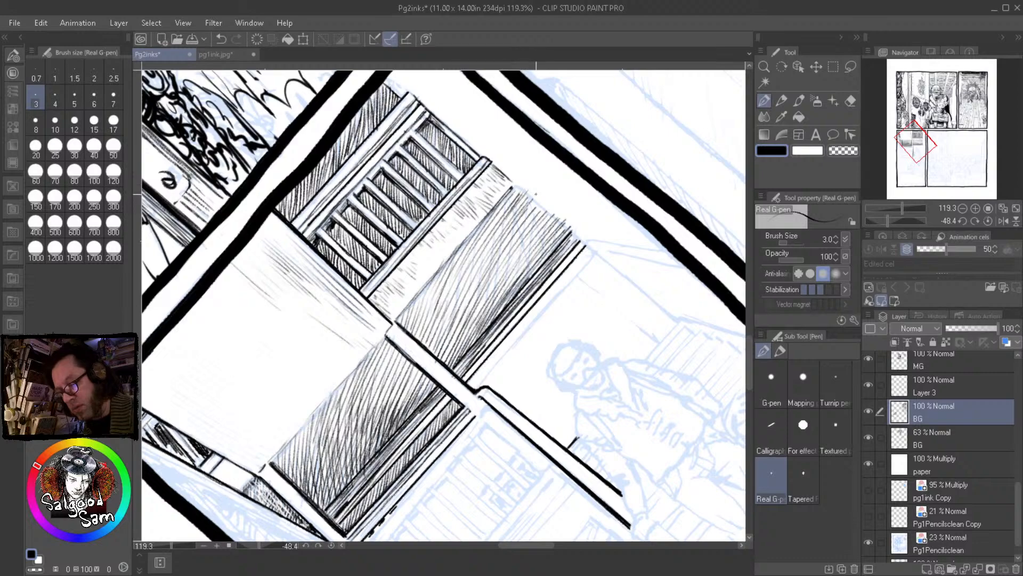
left_click_drag(537, 201, 514, 231)
mouse_move(546, 199)
left_mouse_down()
mouse_move(526, 228)
mouse_move(532, 235)
left_mouse_up()
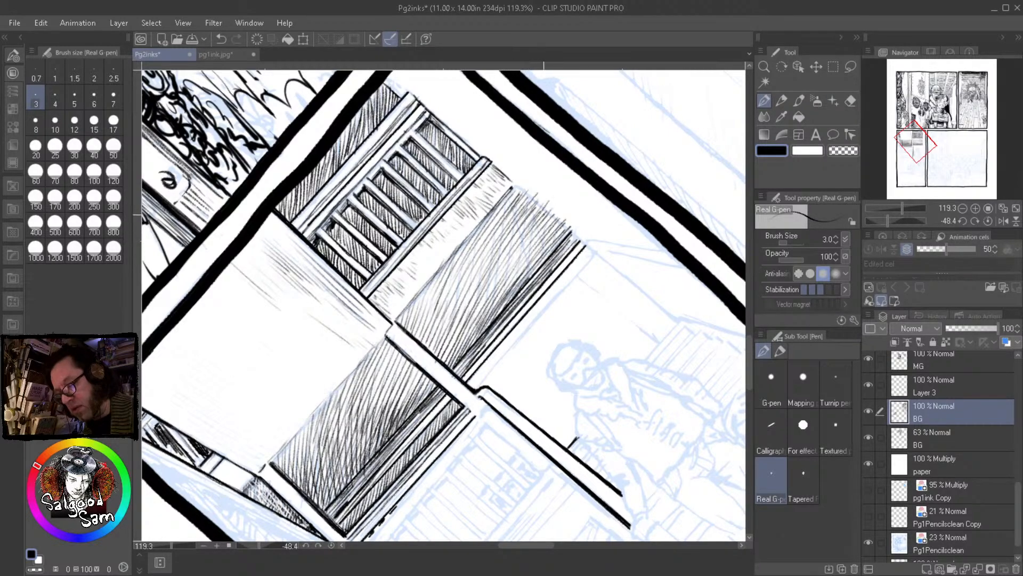
Add a second layer of hatching to the wall panel beyond the right post, densest along the ledge
left_click_drag(433, 290, 420, 324)
left_click_drag(439, 292, 424, 328)
mouse_move(453, 291)
left_mouse_down()
mouse_move(429, 344)
mouse_move(440, 349)
left_mouse_up()
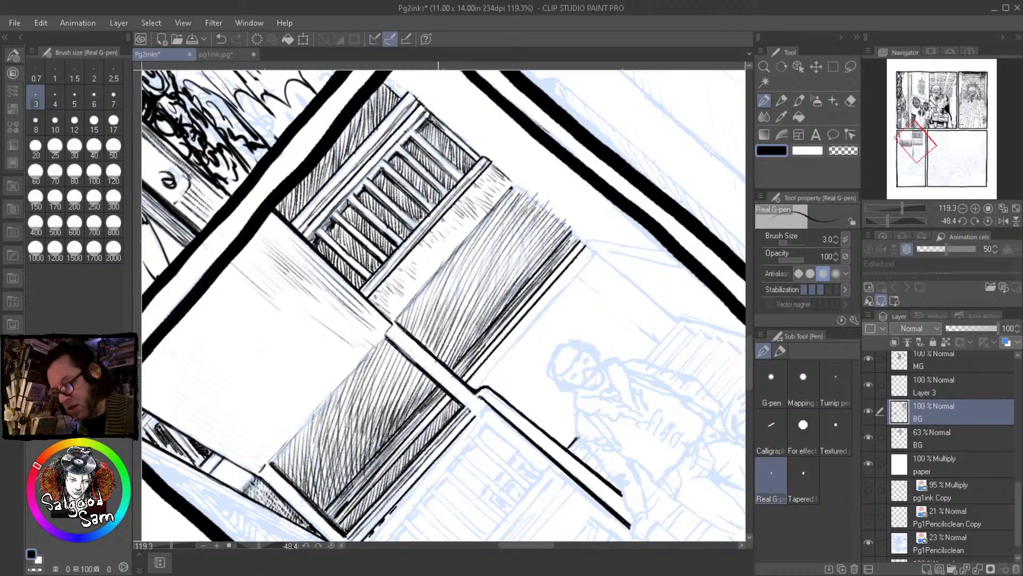
left_click_drag(459, 313, 444, 360)
mouse_move(470, 309)
left_mouse_down()
mouse_move(450, 357)
mouse_move(459, 348)
left_mouse_up()
left_click_drag(483, 310, 471, 340)
left_click_drag(473, 276, 452, 326)
mouse_move(491, 260)
left_mouse_down()
mouse_move(466, 303)
mouse_move(485, 306)
left_mouse_up()
left_click_drag(527, 251, 473, 335)
left_click_drag(511, 278, 480, 330)
mouse_move(516, 274)
left_mouse_down()
mouse_move(483, 331)
mouse_move(461, 342)
left_mouse_up()
left_click_drag(469, 304, 451, 341)
left_click_drag(470, 299, 449, 347)
left_click_drag(473, 294, 454, 353)
mouse_move(500, 280)
left_mouse_down()
mouse_move(467, 343)
mouse_move(498, 314)
left_mouse_up()
left_click_drag(539, 265, 528, 278)
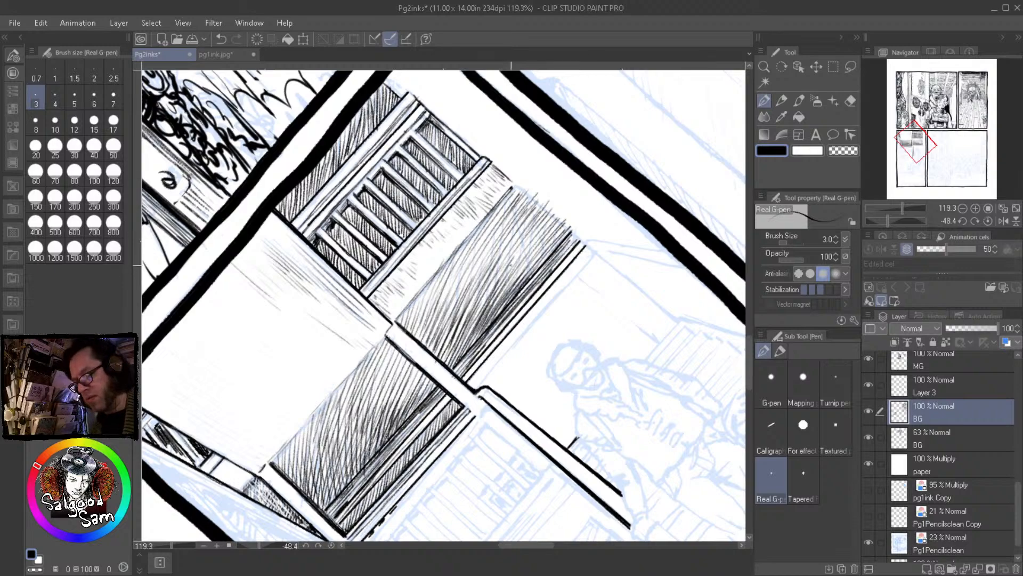
left_click_drag(450, 315, 510, 248)
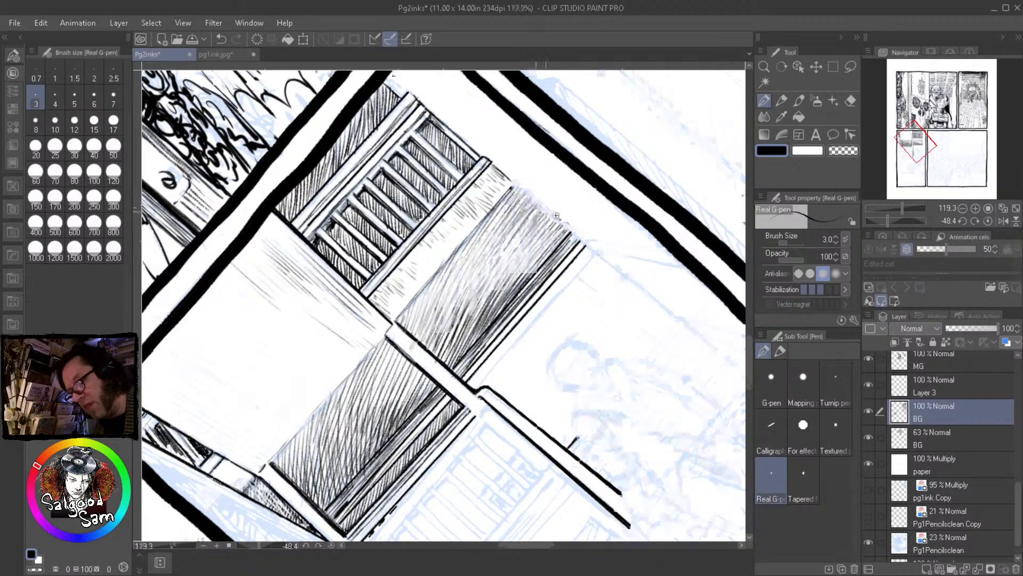
Ink the edge line closing off the far end of the hatched wall panel beyond the right post
scroll(542, 209, "up", 5)
left_click_drag(497, 159, 571, 223)
left_click_drag(517, 175, 597, 246)
left_click_drag(549, 200, 614, 263)
left_click_drag(566, 224, 652, 290)
left_click_drag(493, 158, 548, 203)
mouse_move(655, 355)
left_mouse_down()
mouse_move(509, 346)
mouse_move(492, 313)
mouse_move(425, 397)
mouse_move(533, 307)
left_mouse_up()
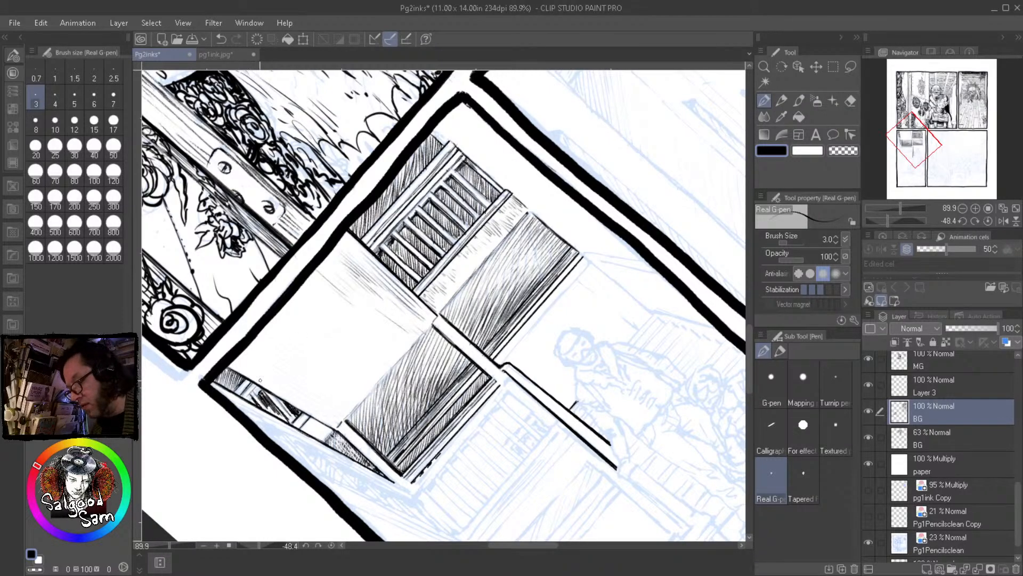
Add light, long texture strokes across the large blank wall above the hatched panel between the posts
mouse_move(235, 362)
left_mouse_down()
mouse_move(266, 380)
mouse_move(232, 353)
mouse_move(286, 380)
mouse_move(233, 338)
mouse_move(319, 397)
mouse_move(296, 375)
left_mouse_up()
left_click_drag(266, 337, 311, 359)
left_click_drag(277, 341, 326, 368)
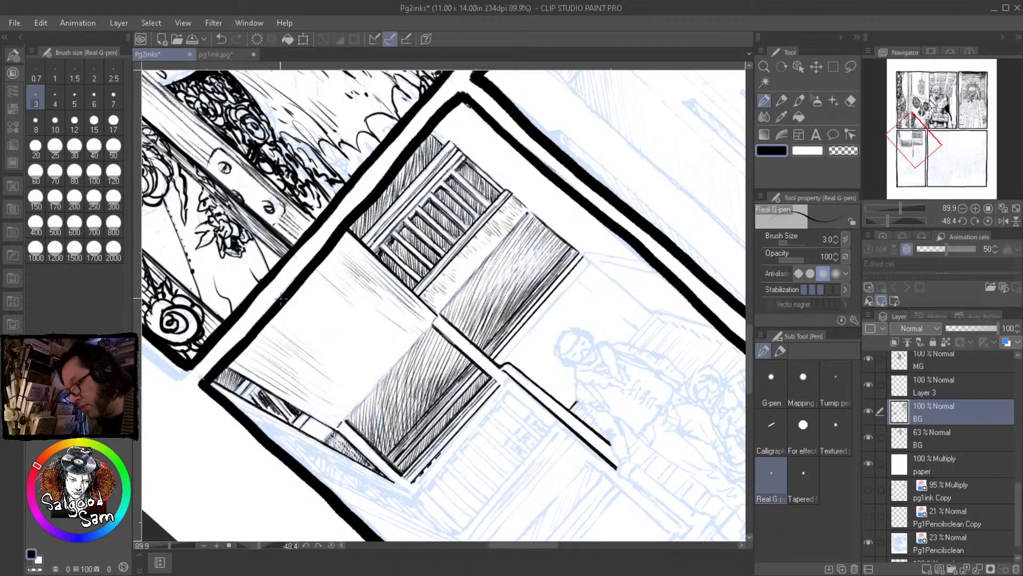
left_click_drag(338, 316, 361, 337)
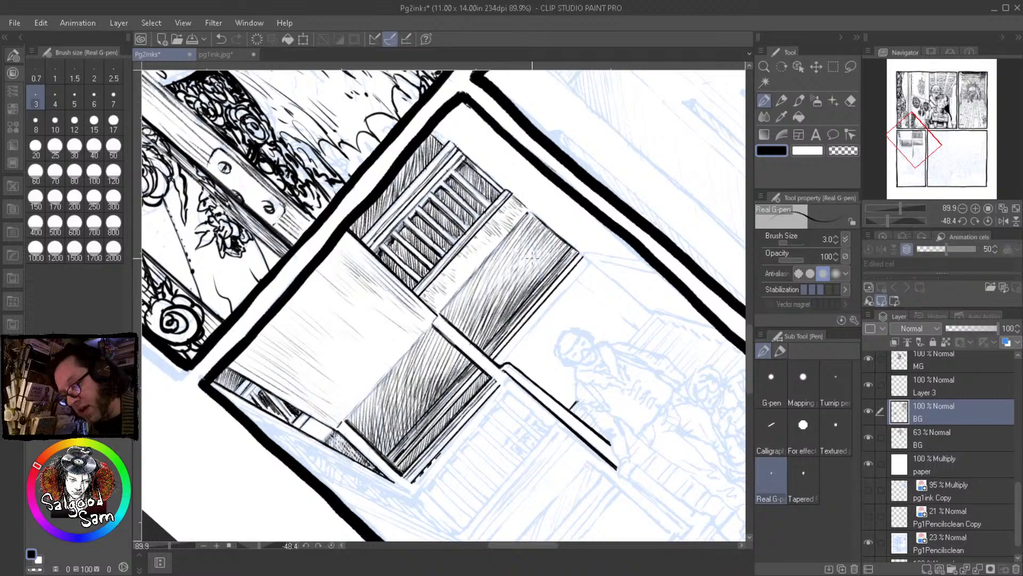
Ink the straight wall edge running from the far end of the ledge toward the sketched seated figures
scroll(527, 340, "down", 2)
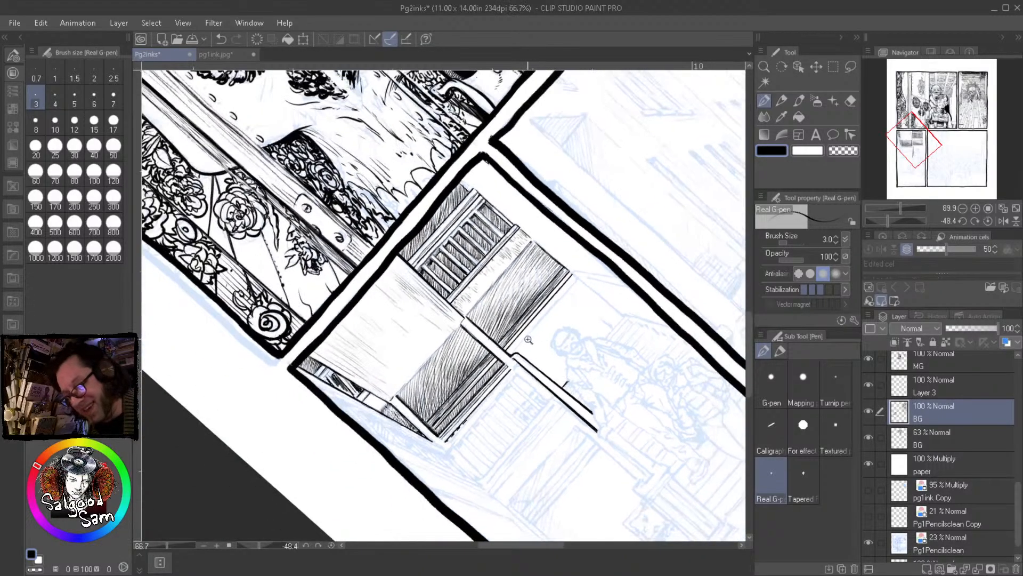
left_click_drag(629, 303, 398, 455)
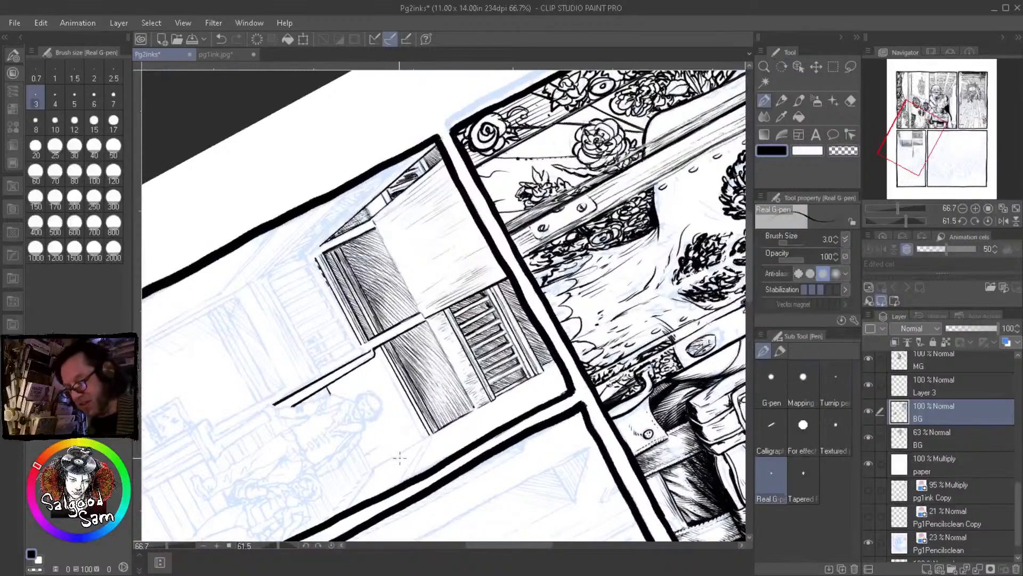
scroll(394, 463, "up", 4)
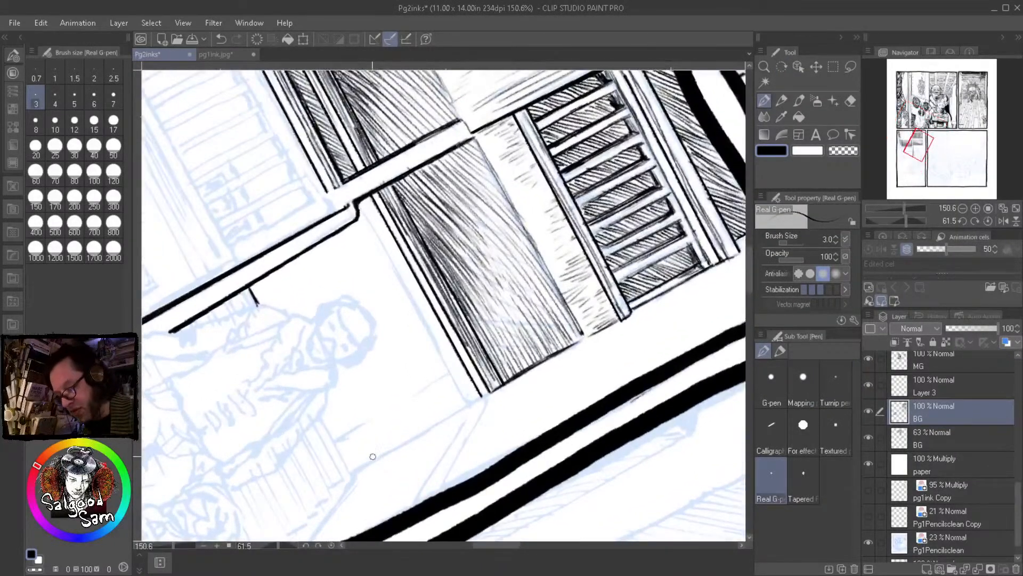
left_click_drag(349, 470, 442, 421)
left_click_drag(376, 454, 473, 400)
mouse_move(424, 428)
left_mouse_down()
mouse_move(477, 399)
mouse_move(400, 441)
left_mouse_up()
left_click_drag(353, 467, 397, 442)
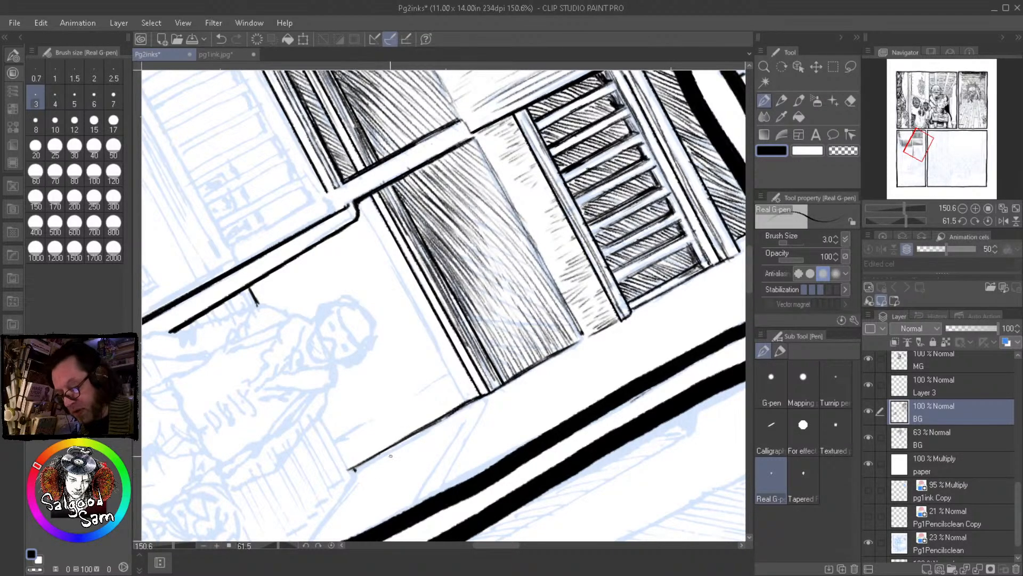
Ink the sloping handrail lines of the staircase descending from the right end of the ledge to the panel border
mouse_move(375, 457)
left_mouse_down()
mouse_move(488, 397)
mouse_move(468, 405)
mouse_move(424, 485)
left_mouse_up()
left_click_drag(464, 418, 415, 502)
left_click_drag(449, 443, 407, 509)
left_click_drag(487, 396, 442, 483)
Ink a thin wall line running alongside the panel's right border next to the hatched walls
mouse_move(465, 446)
left_mouse_down()
mouse_move(439, 485)
mouse_move(549, 425)
left_mouse_up()
left_click_drag(488, 462, 614, 387)
left_click_drag(559, 423, 630, 383)
left_click_drag(542, 433, 647, 373)
mouse_move(532, 438)
left_mouse_down()
mouse_move(666, 360)
mouse_move(519, 447)
mouse_move(601, 388)
left_mouse_up()
left_click_drag(556, 418, 675, 348)
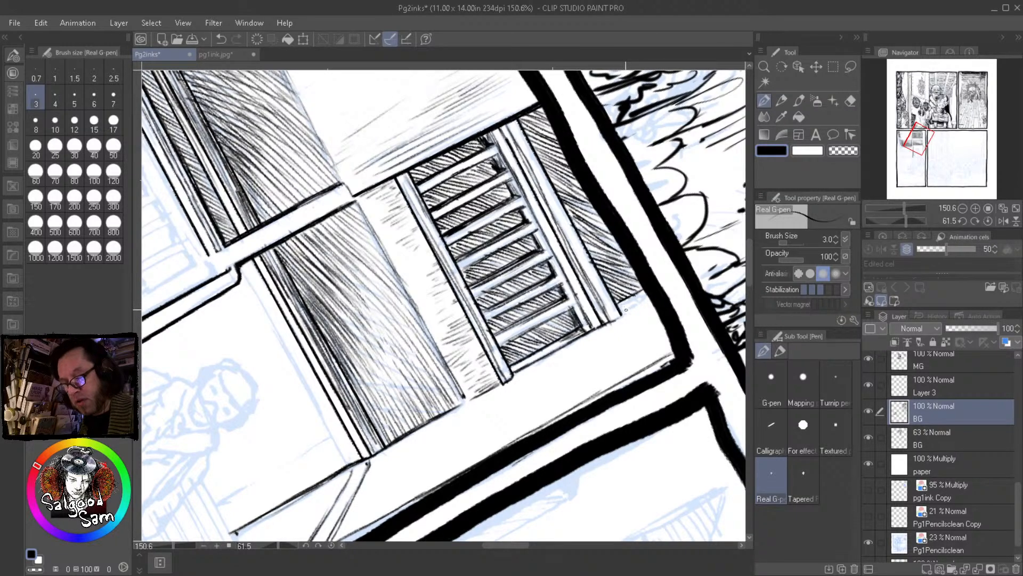
Ink the short edge closing off the hatched strip beyond the slatted railing, in line with the railing's end
left_click_drag(625, 313, 649, 288)
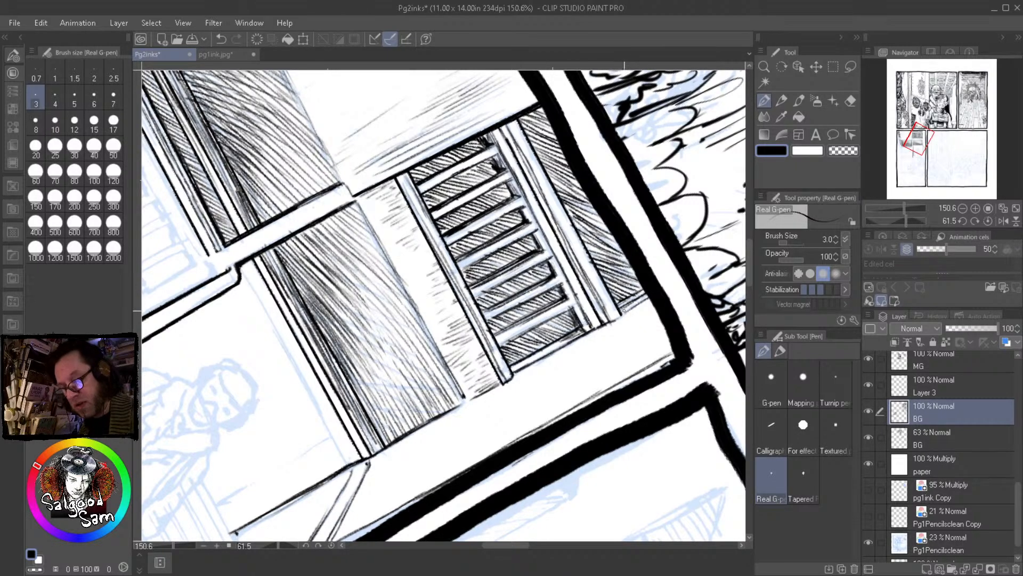
left_click_drag(514, 379, 598, 326)
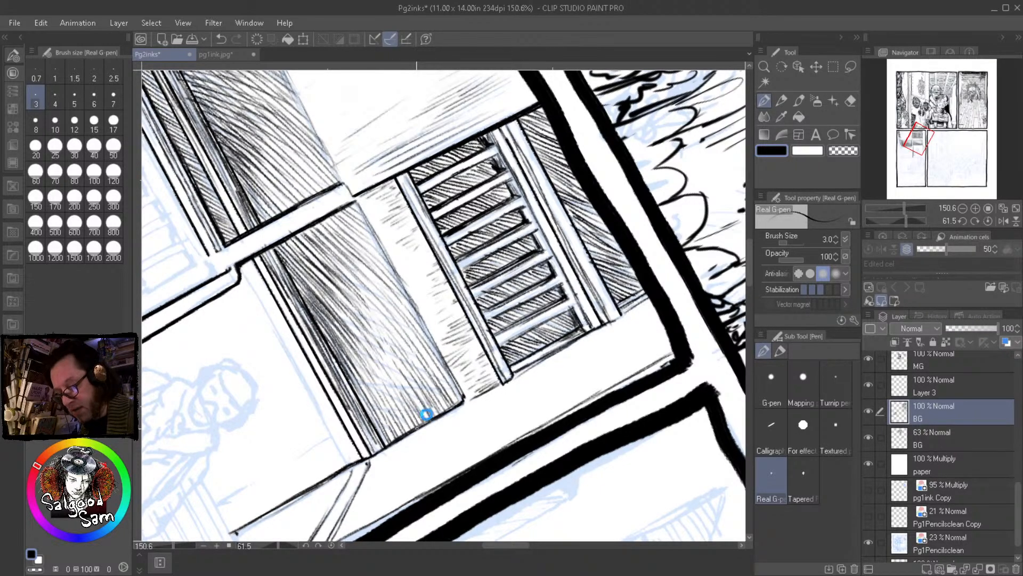
left_click_drag(367, 454, 567, 373)
left_click_drag(482, 424, 595, 349)
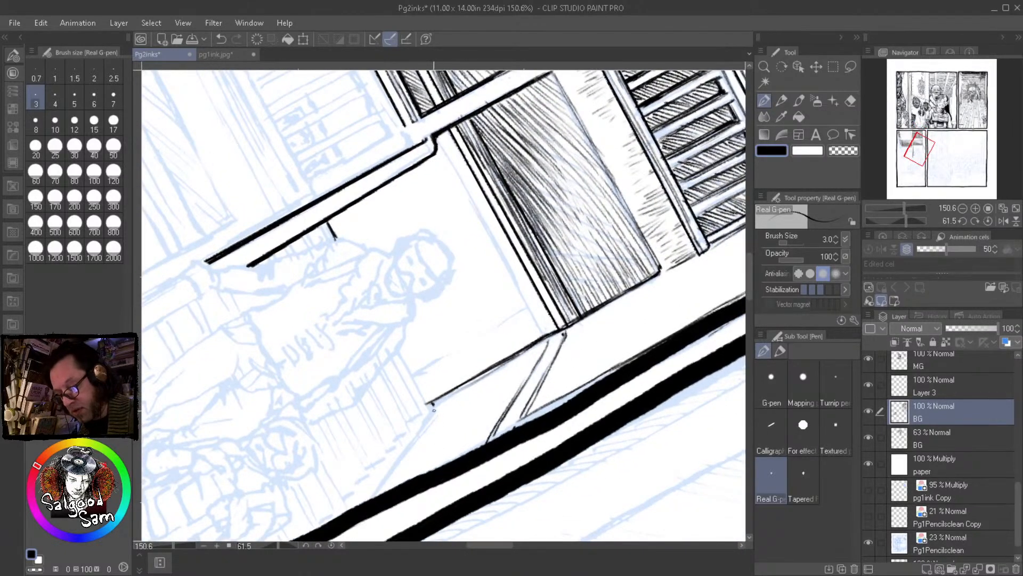
Ink the lower sloping edge of the staircase side wall and fill the wall with light parallel hatching
left_click_drag(431, 408, 355, 510)
mouse_move(475, 382)
left_mouse_down()
mouse_move(428, 418)
mouse_move(480, 399)
mouse_move(407, 445)
mouse_move(511, 388)
mouse_move(413, 445)
left_mouse_up()
left_click_drag(482, 414, 412, 452)
left_click_drag(465, 431, 370, 486)
mouse_move(450, 449)
left_mouse_down()
mouse_move(363, 502)
mouse_move(395, 465)
left_mouse_up()
left_click_drag(453, 428, 411, 445)
left_click_drag(497, 397, 439, 438)
left_click_drag(499, 416, 425, 466)
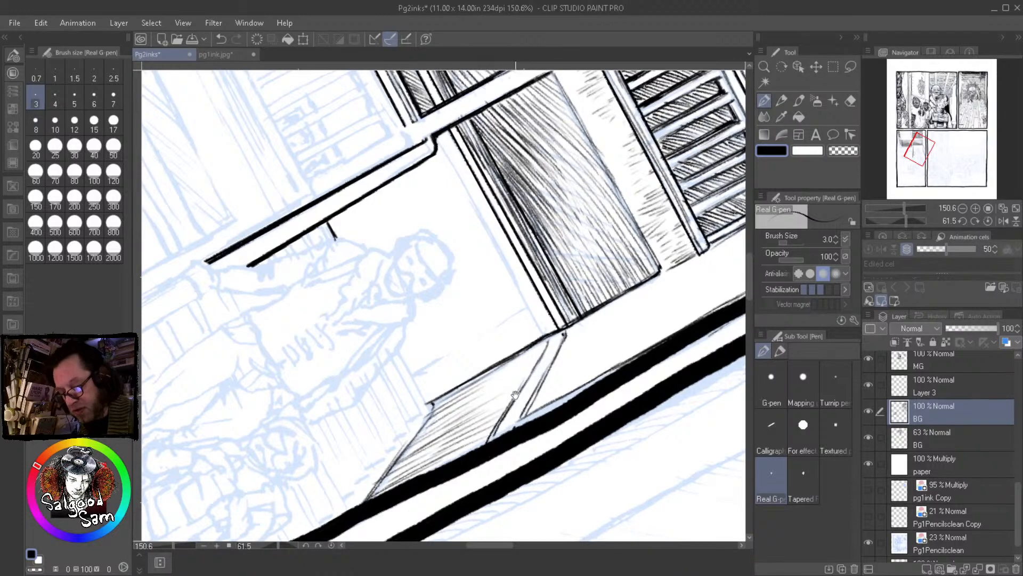
Add more hatching to the staircase side wall close under the handrail and up into its narrow corner
mouse_move(530, 364)
left_mouse_down()
mouse_move(477, 388)
mouse_move(457, 413)
left_mouse_up()
mouse_move(521, 386)
left_mouse_down()
mouse_move(462, 416)
mouse_move(474, 415)
left_mouse_up()
left_click_drag(510, 401, 478, 420)
left_click_drag(539, 343, 530, 356)
left_click_drag(540, 358, 513, 376)
Add thin grain lines along the central post, extending them from the upper wall panels down past the ledge
scroll(513, 377, "down", 3)
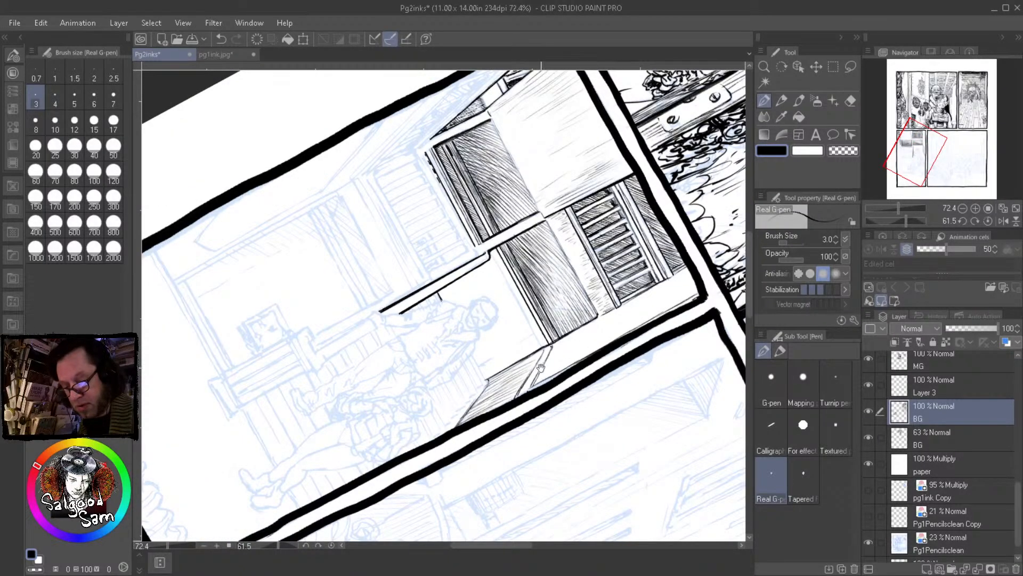
scroll(496, 247, "up", 3)
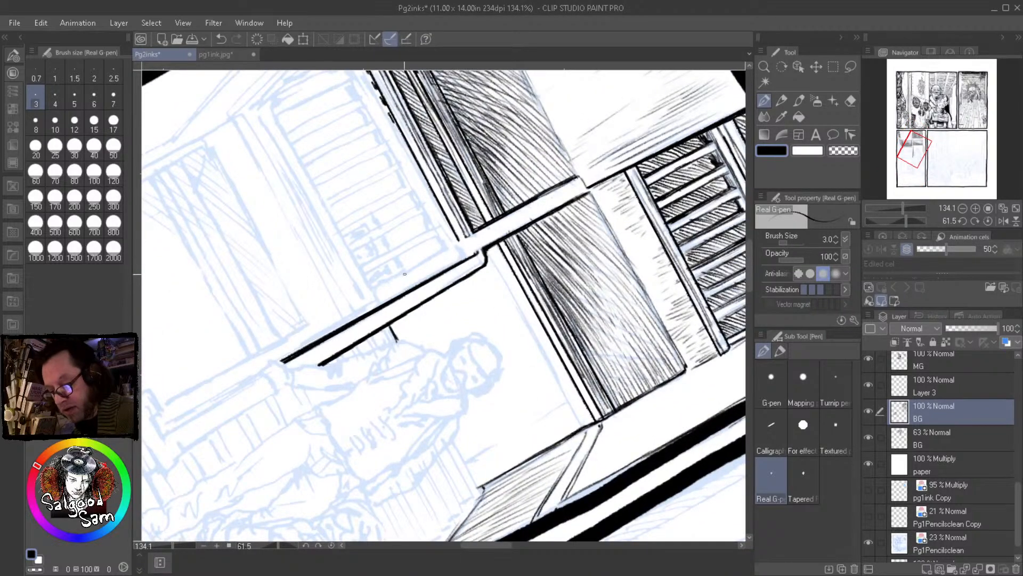
mouse_move(381, 284)
left_mouse_down()
mouse_move(461, 240)
mouse_move(375, 296)
left_mouse_up()
left_click_drag(432, 264, 336, 310)
left_click_drag(393, 286, 345, 314)
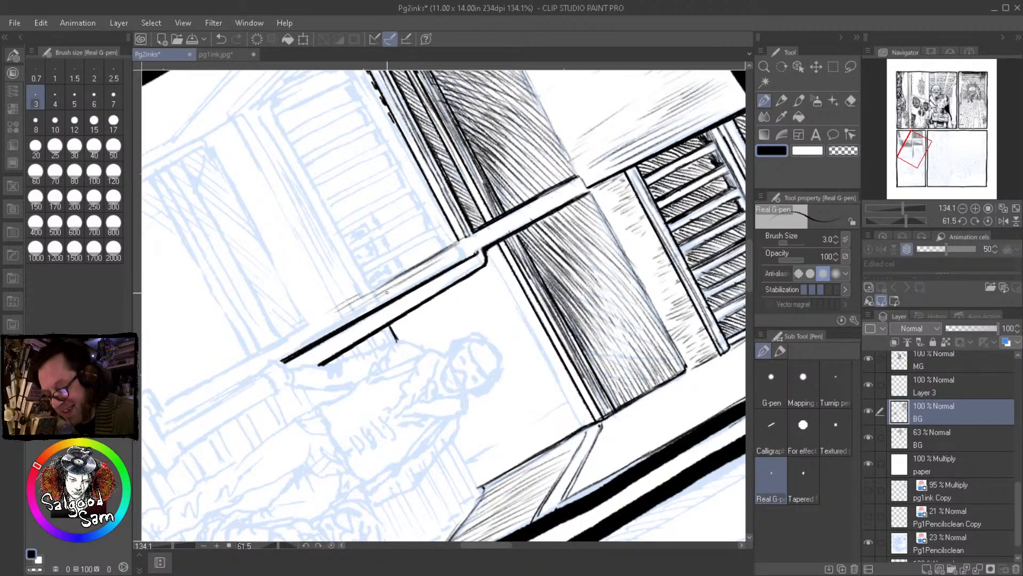
mouse_move(449, 264)
left_mouse_down()
mouse_move(397, 296)
mouse_move(418, 285)
left_mouse_up()
mouse_move(474, 246)
left_mouse_down()
mouse_move(433, 270)
mouse_move(442, 265)
left_mouse_up()
left_click_drag(549, 194, 461, 247)
left_click_drag(580, 189, 458, 257)
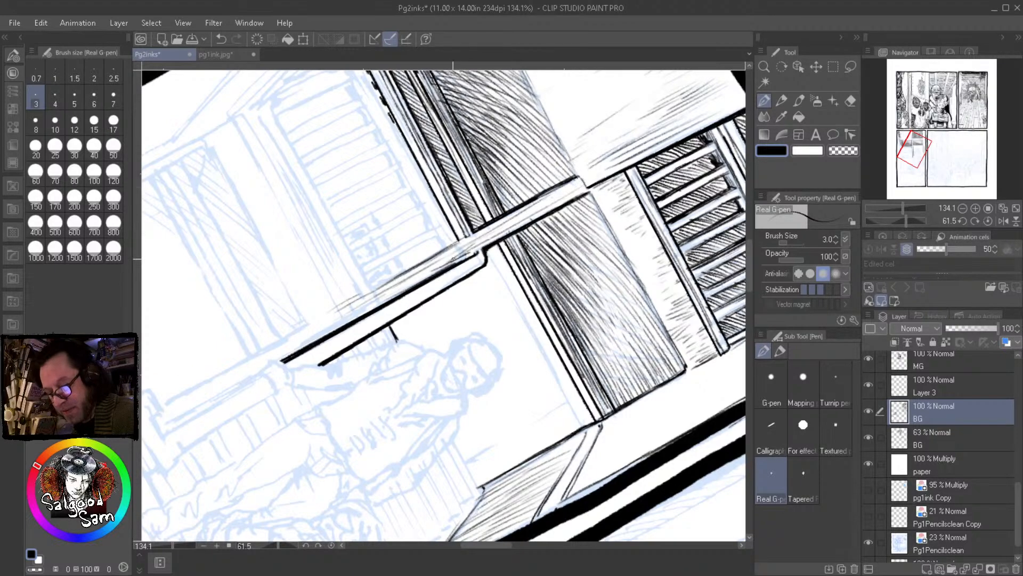
Turn the page upright and hatch the left corner of the wall behind the standing man, beside the stair post
scroll(504, 368, "down", 3)
key("r")
mouse_move(505, 369)
left_mouse_down()
mouse_move(529, 328)
mouse_move(528, 280)
left_mouse_up()
key("p")
left_click_drag(662, 395, 625, 386)
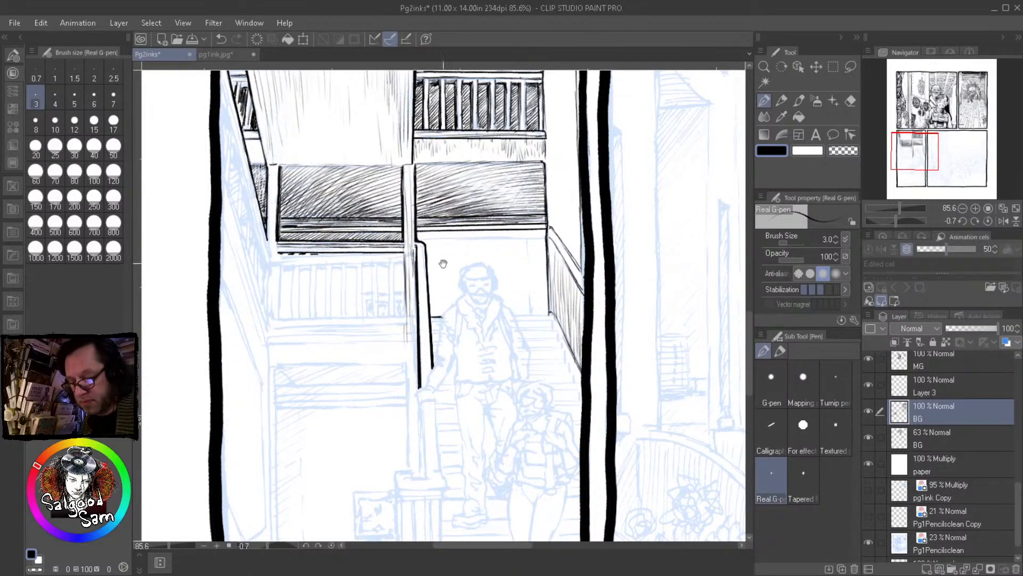
scroll(427, 249, "up", 5)
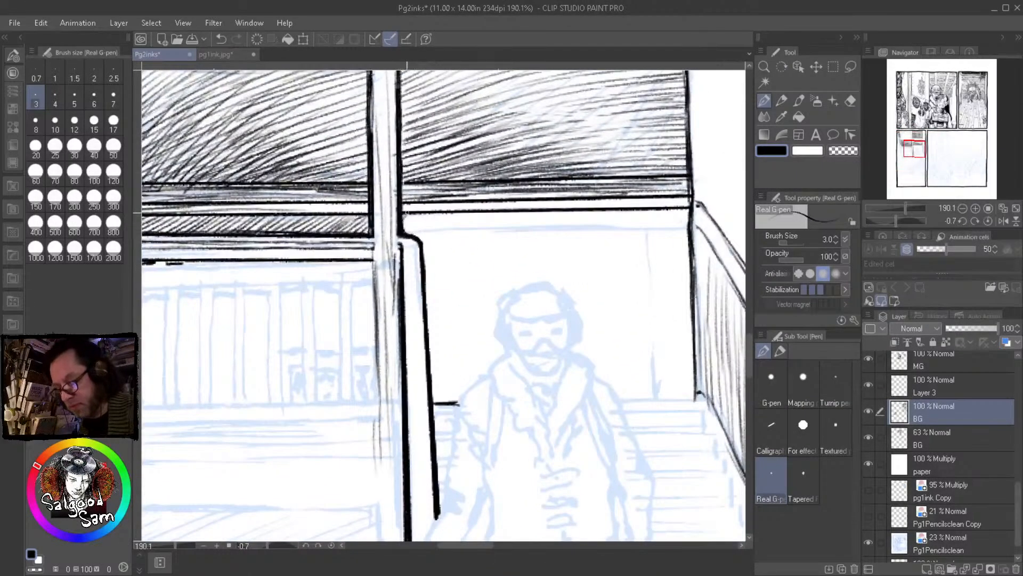
mouse_move(403, 233)
left_mouse_down()
mouse_move(424, 213)
mouse_move(456, 214)
left_mouse_up()
mouse_move(427, 246)
left_mouse_down()
mouse_move(464, 213)
mouse_move(476, 217)
left_mouse_up()
mouse_move(430, 264)
left_mouse_down()
mouse_move(483, 220)
mouse_move(491, 227)
left_mouse_up()
left_click_drag(469, 251, 507, 219)
left_click_drag(481, 245, 531, 214)
left_click_drag(494, 244, 525, 224)
left_click_drag(427, 283, 475, 248)
left_click_drag(425, 294, 485, 247)
left_click_drag(426, 274, 459, 246)
left_click_drag(419, 271, 456, 240)
mouse_move(424, 304)
left_mouse_down()
mouse_move(492, 250)
mouse_move(489, 275)
left_mouse_up()
left_click_drag(434, 325, 472, 297)
left_click_drag(437, 335, 461, 315)
left_click_drag(436, 357, 449, 345)
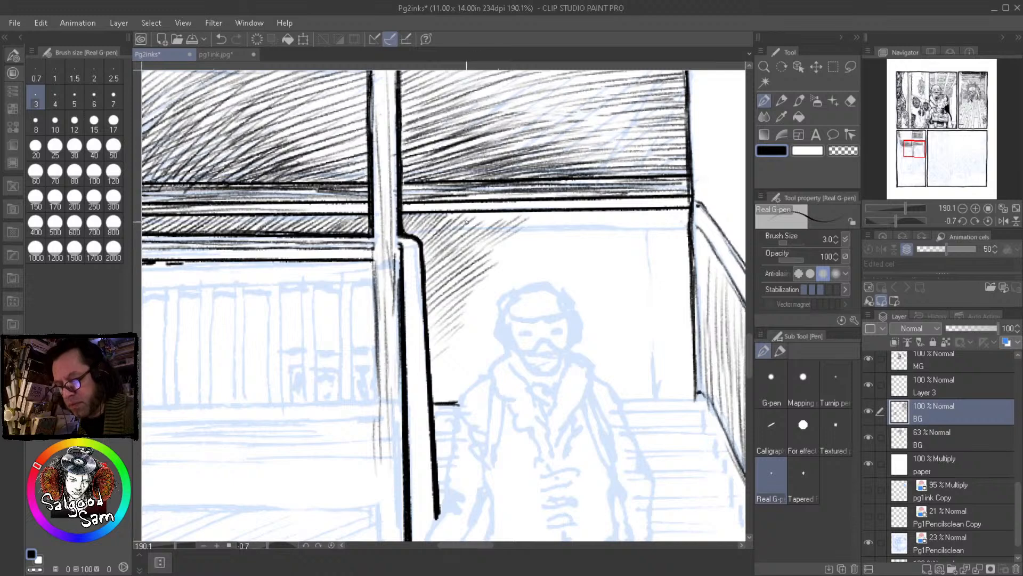
Extend the diagonal hatching along the underside of the ledge, above the standing man's head
left_click_drag(491, 225, 556, 202)
left_click_drag(495, 249, 551, 213)
mouse_move(485, 263)
left_mouse_down()
mouse_move(529, 226)
mouse_move(573, 218)
left_mouse_up()
left_click_drag(529, 251, 598, 212)
left_click_drag(565, 244, 610, 216)
left_click_drag(544, 226, 577, 212)
left_click_drag(558, 227, 583, 209)
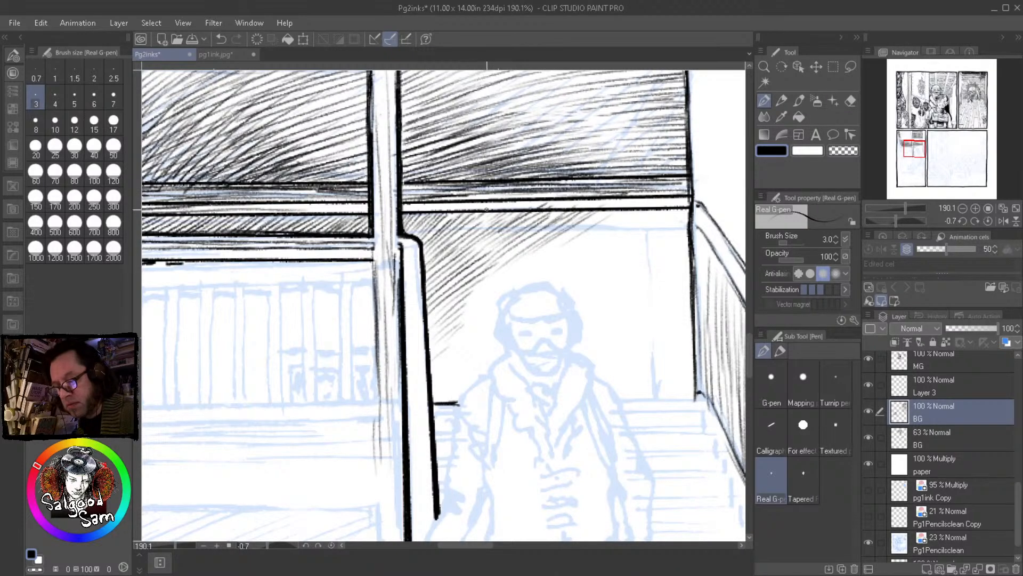
left_click_drag(486, 222, 504, 208)
mouse_move(491, 224)
left_mouse_down()
mouse_move(508, 211)
mouse_move(564, 208)
left_mouse_up()
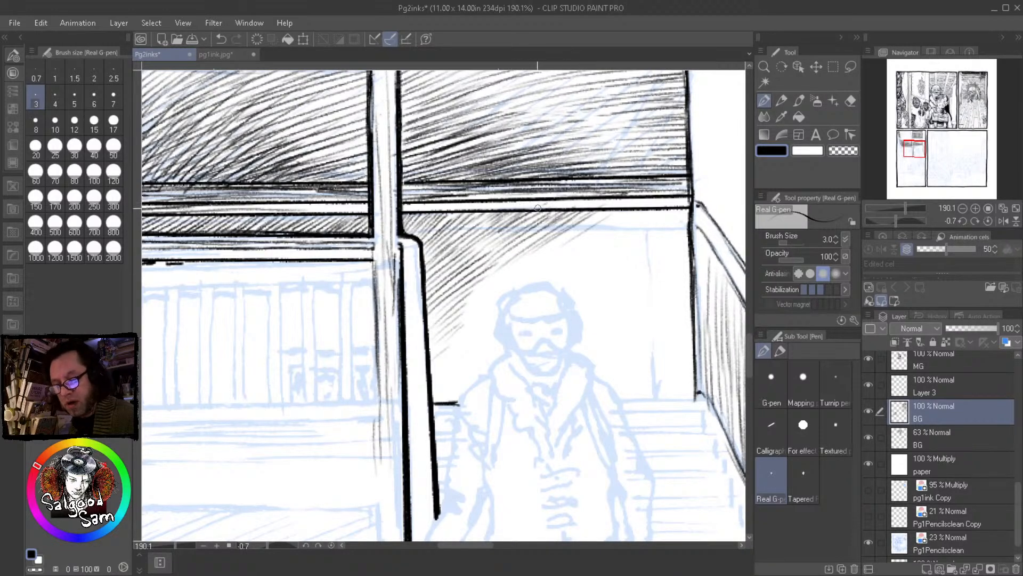
left_click_drag(556, 245, 615, 210)
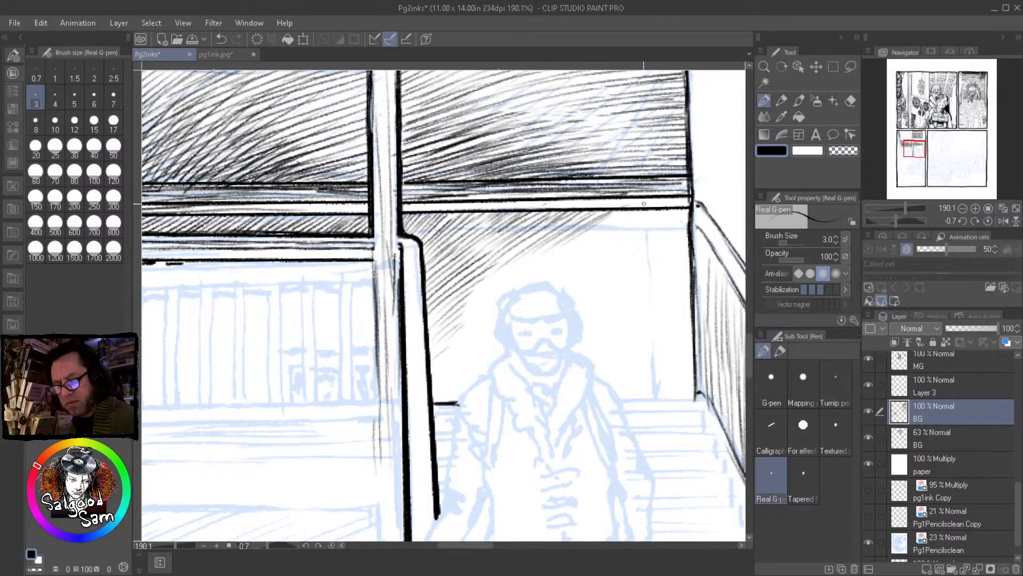
mouse_move(558, 257)
left_mouse_down()
mouse_move(632, 212)
mouse_move(656, 210)
left_mouse_up()
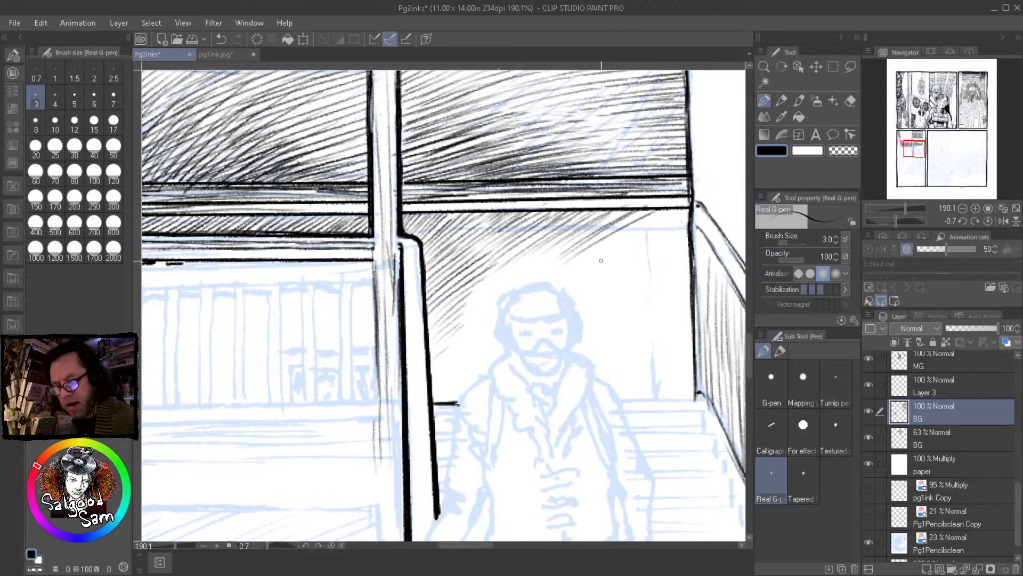
Hatch the upper right corner of the wall behind the man with long diagonal strokes
left_click_drag(563, 279, 655, 223)
left_click_drag(587, 270, 679, 225)
left_click_drag(595, 280, 686, 230)
mouse_move(588, 288)
left_mouse_down()
mouse_move(687, 239)
mouse_move(688, 251)
left_mouse_up()
left_click_drag(618, 293, 683, 263)
left_click_drag(609, 240, 686, 209)
mouse_move(587, 234)
left_mouse_down()
mouse_move(630, 208)
mouse_move(674, 205)
left_mouse_up()
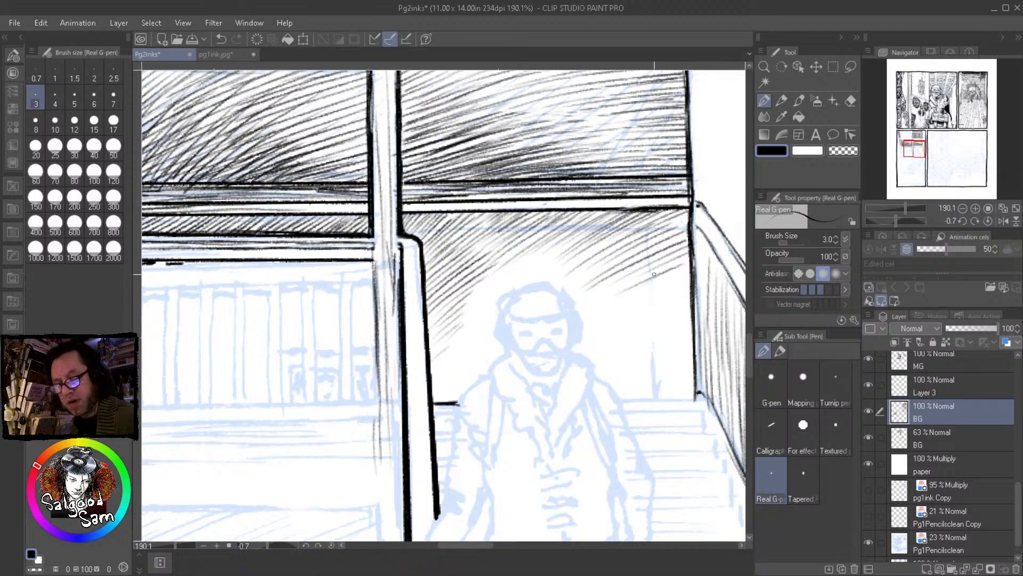
Thicken the upper right hatching and carry it down the wall beside the standing man's head
mouse_move(644, 241)
left_mouse_down()
mouse_move(685, 209)
mouse_move(688, 221)
mouse_move(650, 241)
left_mouse_up()
left_click_drag(689, 216, 646, 244)
left_click_drag(680, 217, 633, 252)
left_click_drag(683, 237, 629, 266)
left_click_drag(689, 242, 602, 296)
left_click_drag(695, 259, 574, 303)
left_click_drag(611, 288, 584, 313)
left_click_drag(635, 280, 581, 320)
left_click_drag(647, 291, 587, 329)
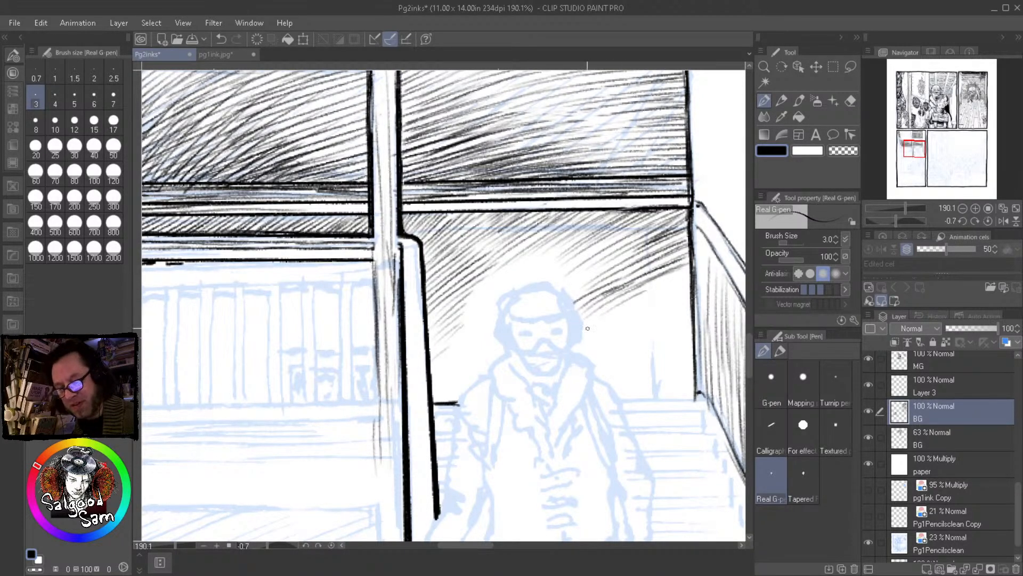
mouse_move(598, 261)
left_mouse_down()
mouse_move(560, 287)
mouse_move(594, 287)
left_mouse_up()
left_click_drag(658, 256, 621, 274)
left_click_drag(671, 265, 609, 306)
left_click_drag(671, 280, 612, 311)
left_click_drag(687, 283, 603, 336)
mouse_move(680, 315)
left_mouse_down()
mouse_move(627, 347)
mouse_move(640, 350)
left_mouse_up()
mouse_move(690, 269)
left_mouse_down()
mouse_move(660, 282)
mouse_move(668, 286)
left_mouse_up()
Fill in hatching around the top of the man's head and down the wall to his left shoulder line
left_click_drag(519, 264, 494, 283)
left_click_drag(542, 251, 512, 282)
mouse_move(567, 255)
left_mouse_down()
mouse_move(525, 277)
mouse_move(565, 274)
left_mouse_up()
left_click_drag(612, 234, 559, 264)
mouse_move(612, 241)
left_mouse_down()
mouse_move(573, 260)
mouse_move(598, 264)
mouse_move(592, 274)
left_mouse_up()
left_click_drag(631, 262, 610, 270)
mouse_move(475, 311)
left_mouse_down()
mouse_move(445, 333)
mouse_move(470, 355)
mouse_move(469, 371)
mouse_move(430, 371)
mouse_move(431, 382)
left_mouse_up()
left_click_drag(474, 347, 440, 387)
left_click_drag(488, 350, 456, 384)
mouse_move(489, 367)
left_mouse_down()
mouse_move(432, 395)
mouse_move(448, 406)
left_mouse_up()
Hatch the lower wall between the man's right-hand shoulder and the top stair
left_click_drag(612, 332, 576, 357)
mouse_move(627, 334)
left_mouse_down()
mouse_move(590, 362)
mouse_move(601, 373)
left_mouse_up()
mouse_move(658, 341)
left_mouse_down()
mouse_move(607, 380)
mouse_move(628, 368)
left_mouse_up()
mouse_move(662, 358)
left_mouse_down()
mouse_move(602, 387)
mouse_move(614, 387)
left_mouse_up()
left_click_drag(663, 367, 615, 395)
left_click_drag(669, 374, 627, 401)
left_click_drag(678, 376, 641, 398)
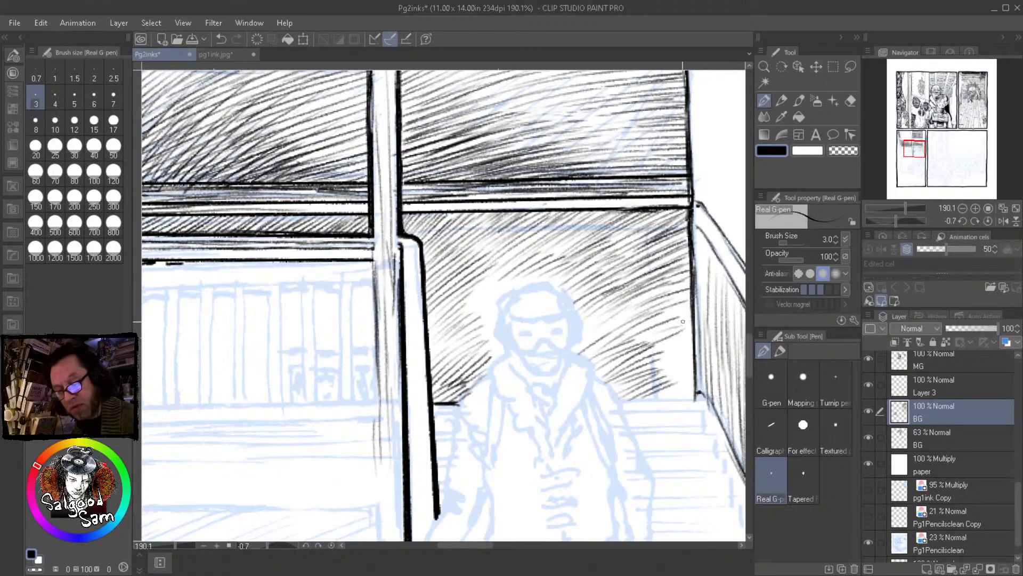
Complete the hatching in the wall's lower right corner and ink the base line along the top stair
left_click_drag(683, 321, 645, 339)
mouse_move(692, 325)
left_mouse_down()
mouse_move(646, 346)
mouse_move(663, 348)
left_mouse_up()
left_click_drag(663, 347, 648, 361)
left_click_drag(700, 345, 650, 377)
left_click_drag(698, 357, 660, 383)
mouse_move(691, 371)
left_mouse_down()
mouse_move(656, 394)
mouse_move(659, 405)
left_mouse_up()
mouse_move(694, 387)
left_mouse_down()
mouse_move(672, 402)
mouse_move(681, 400)
mouse_move(660, 398)
mouse_move(691, 397)
left_mouse_up()
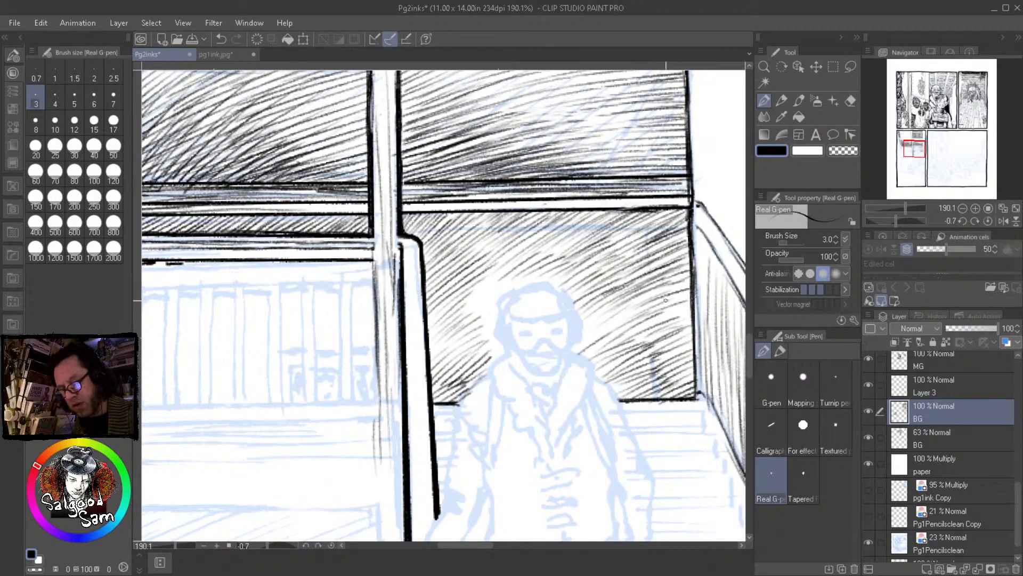
Shade the right half of the ledge between the two hatched wall panels with fine horizontal strokes
left_click_drag(706, 296, 643, 312)
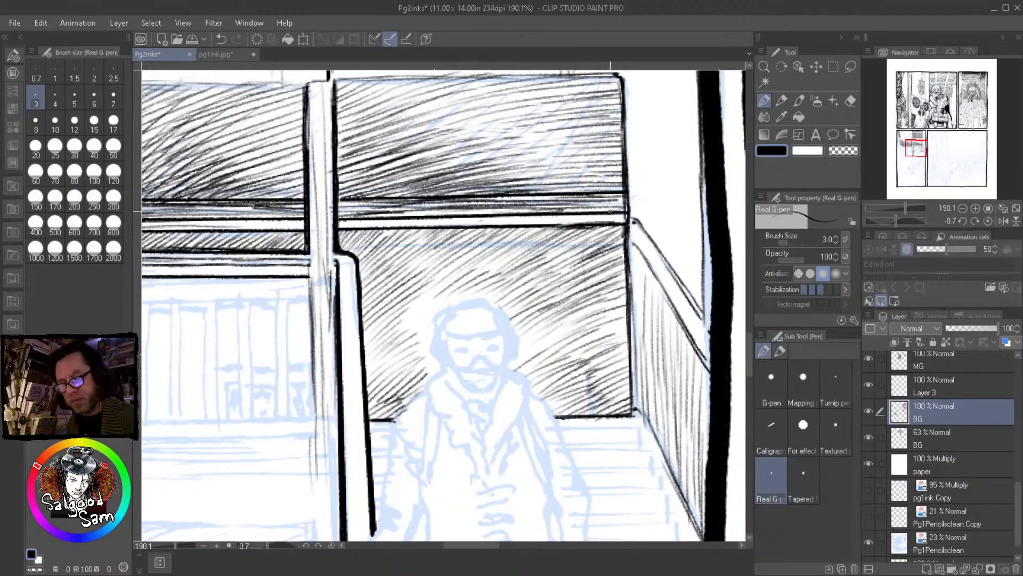
left_click_drag(622, 199, 578, 198)
mouse_move(502, 200)
left_mouse_down()
mouse_move(587, 196)
mouse_move(622, 226)
left_mouse_up()
left_click_drag(541, 221, 601, 218)
mouse_move(473, 223)
left_mouse_down()
mouse_move(616, 216)
mouse_move(595, 218)
left_mouse_up()
mouse_move(519, 220)
left_mouse_down()
mouse_move(625, 220)
mouse_move(399, 225)
left_mouse_up()
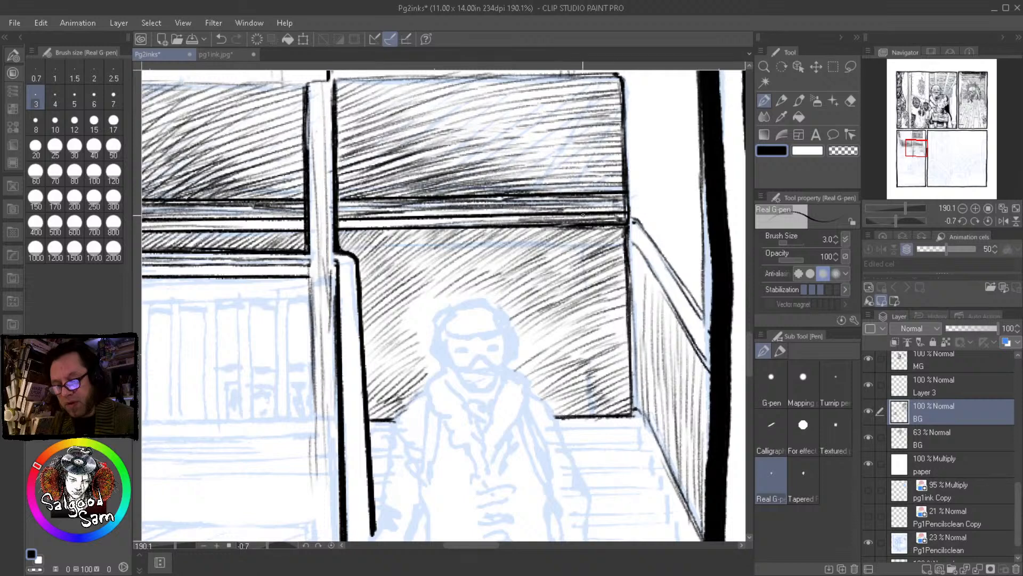
mouse_move(613, 219)
left_mouse_down()
mouse_move(623, 215)
mouse_move(581, 198)
mouse_move(486, 212)
left_mouse_up()
left_click_drag(563, 195, 507, 199)
left_click_drag(512, 196, 456, 199)
left_click_drag(587, 194, 508, 201)
left_click_drag(504, 197, 429, 204)
Darken the right end of the upper wall panel with a second layer of near-horizontal hatching
left_click_drag(618, 186, 486, 192)
left_click_drag(545, 173, 481, 178)
left_click_drag(617, 168, 496, 178)
left_click_drag(555, 162, 489, 171)
left_click_drag(610, 157, 551, 164)
left_click_drag(588, 152, 499, 166)
mouse_move(613, 166)
left_mouse_down()
mouse_move(500, 179)
mouse_move(530, 185)
left_mouse_up()
left_click_drag(610, 142, 538, 154)
mouse_move(615, 147)
left_mouse_down()
mouse_move(502, 158)
mouse_move(519, 159)
left_mouse_up()
left_click_drag(604, 128, 512, 143)
left_click_drag(558, 128, 520, 134)
left_click_drag(604, 125, 557, 132)
mouse_move(627, 178)
left_mouse_down()
mouse_move(597, 183)
mouse_move(604, 161)
mouse_move(569, 156)
mouse_move(502, 178)
mouse_move(537, 173)
left_mouse_up()
left_click_drag(583, 162, 510, 173)
left_click_drag(620, 154, 503, 159)
mouse_move(606, 138)
left_mouse_down()
mouse_move(478, 154)
mouse_move(556, 136)
left_mouse_up()
left_click_drag(604, 122, 480, 134)
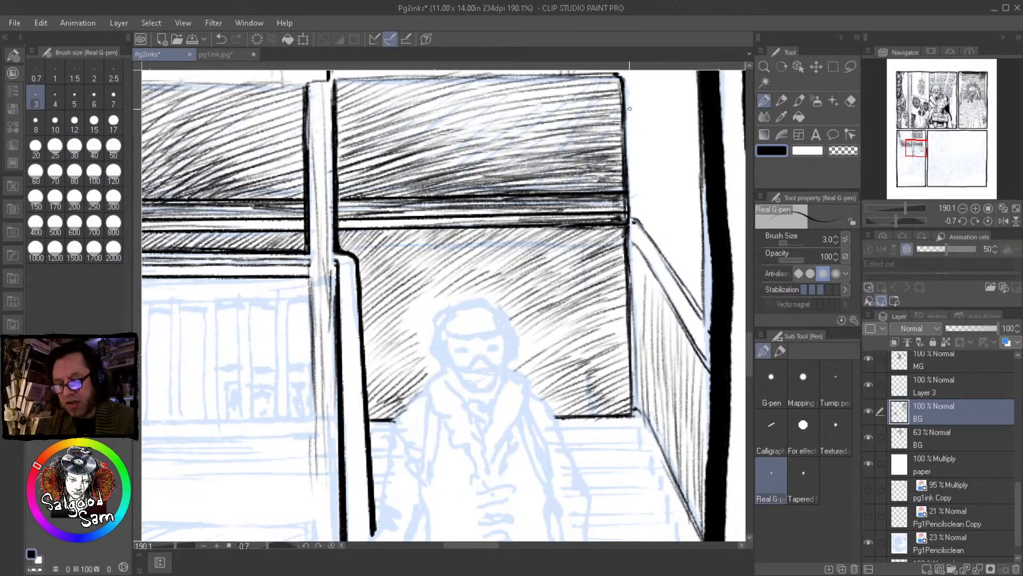
Add a second layer of diagonal hatching to the lower wall panel above and beside the man's head, toward its right edge
left_click_drag(457, 222, 532, 222)
mouse_move(622, 238)
left_mouse_down()
mouse_move(569, 266)
mouse_move(525, 261)
mouse_move(533, 283)
left_mouse_up()
mouse_move(601, 264)
left_mouse_down()
mouse_move(534, 296)
mouse_move(555, 294)
left_mouse_up()
mouse_move(619, 278)
left_mouse_down()
mouse_move(542, 304)
mouse_move(539, 318)
left_mouse_up()
left_click_drag(626, 298, 536, 331)
mouse_move(605, 315)
left_mouse_down()
mouse_move(533, 336)
mouse_move(582, 333)
left_mouse_up()
left_click_drag(628, 335, 592, 342)
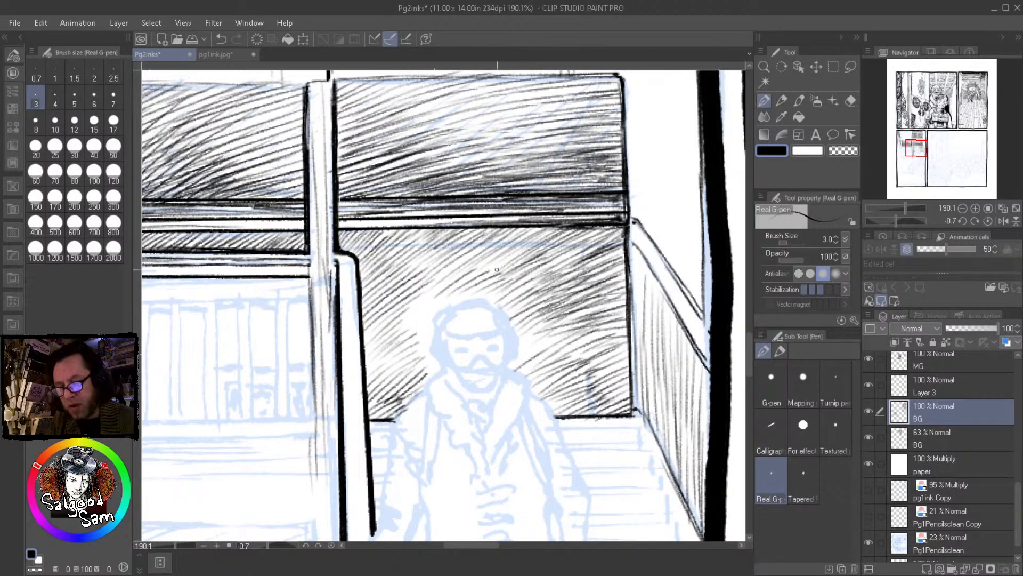
left_click_drag(506, 253, 462, 274)
left_click_drag(553, 254, 486, 277)
mouse_move(590, 264)
left_mouse_down()
mouse_move(502, 287)
mouse_move(523, 287)
left_mouse_up()
mouse_move(607, 228)
left_mouse_down()
mouse_move(573, 238)
mouse_move(596, 247)
mouse_move(597, 273)
mouse_move(618, 270)
mouse_move(581, 293)
left_mouse_up()
mouse_move(626, 285)
left_mouse_down()
mouse_move(595, 293)
mouse_move(596, 310)
left_mouse_up()
left_click_drag(633, 306, 545, 353)
left_click_drag(625, 350, 580, 358)
Darken the left side of the lower wall panel, between the railing post and the man, with additional diagonal hatching
mouse_move(426, 259)
left_mouse_down()
mouse_move(380, 278)
mouse_move(366, 309)
left_mouse_up()
left_click_drag(424, 294, 371, 318)
mouse_move(411, 300)
left_mouse_down()
mouse_move(362, 326)
mouse_move(363, 342)
left_mouse_up()
left_click_drag(409, 327, 364, 358)
left_click_drag(392, 355, 366, 374)
left_click_drag(396, 368, 366, 395)
left_click_drag(409, 376, 368, 400)
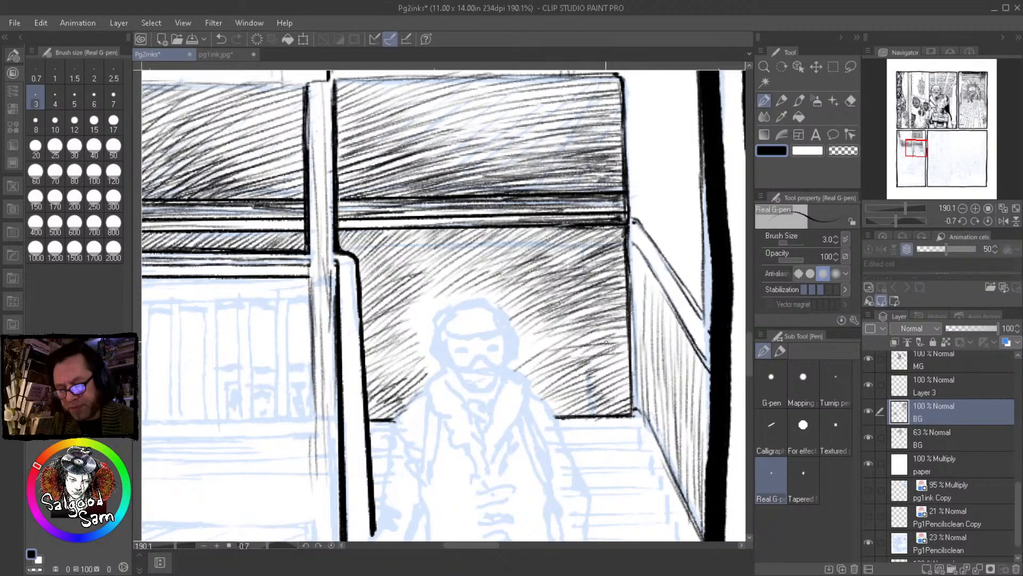
Deepen the diagonal hatching in the lower wall panel's bottom right corner, just above the top stair
mouse_move(630, 349)
left_mouse_down()
mouse_move(568, 360)
mouse_move(587, 369)
left_mouse_up()
left_click_drag(630, 365, 591, 377)
mouse_move(634, 376)
left_mouse_down()
mouse_move(601, 382)
mouse_move(585, 403)
left_mouse_up()
mouse_move(630, 397)
left_mouse_down()
mouse_move(586, 407)
mouse_move(555, 379)
left_mouse_up()
mouse_move(614, 380)
left_mouse_down()
mouse_move(563, 386)
mouse_move(559, 396)
left_mouse_up()
left_click_drag(623, 398, 569, 411)
mouse_move(630, 402)
left_mouse_down()
mouse_move(589, 412)
mouse_move(606, 414)
left_mouse_up()
mouse_move(635, 346)
left_mouse_down()
mouse_move(613, 353)
mouse_move(607, 336)
left_mouse_up()
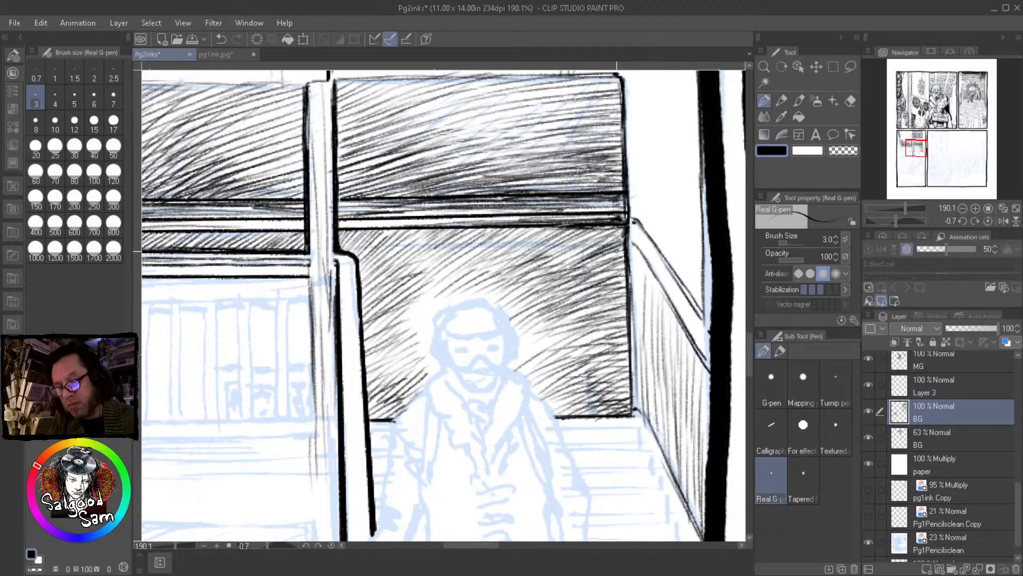
Cross-hatch the right edge of the lower wall panel with steeper strokes from the ledge down toward the stairs
mouse_move(611, 280)
left_mouse_down()
mouse_move(577, 318)
mouse_move(577, 347)
left_mouse_up()
mouse_move(625, 305)
left_mouse_down()
mouse_move(582, 356)
mouse_move(592, 368)
left_mouse_up()
left_click_drag(625, 331, 593, 387)
left_click_drag(632, 353, 607, 393)
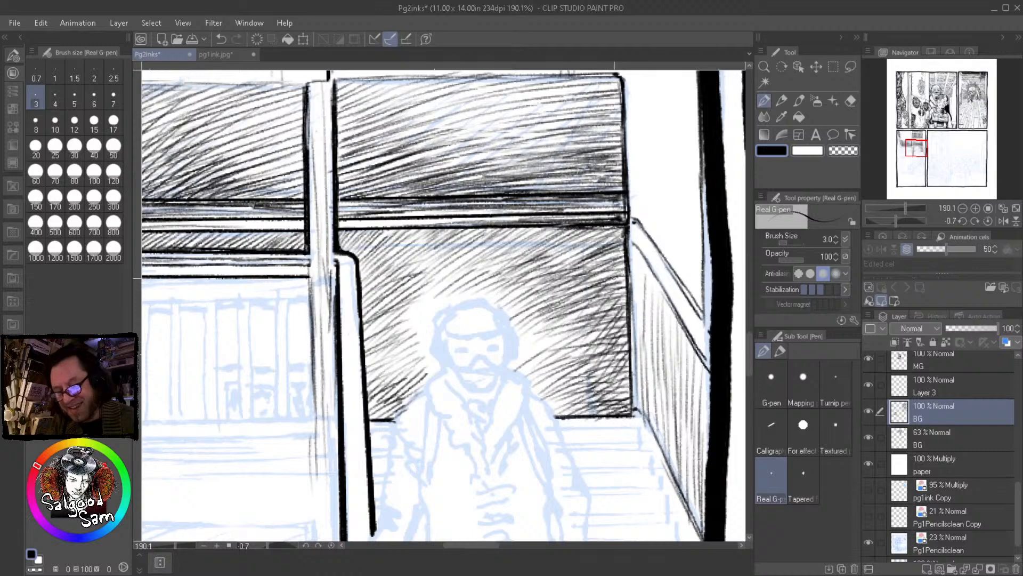
mouse_move(624, 273)
left_mouse_down()
mouse_move(605, 299)
mouse_move(608, 349)
left_mouse_up()
mouse_move(618, 304)
left_mouse_down()
mouse_move(585, 328)
mouse_move(583, 339)
mouse_move(610, 349)
left_mouse_up()
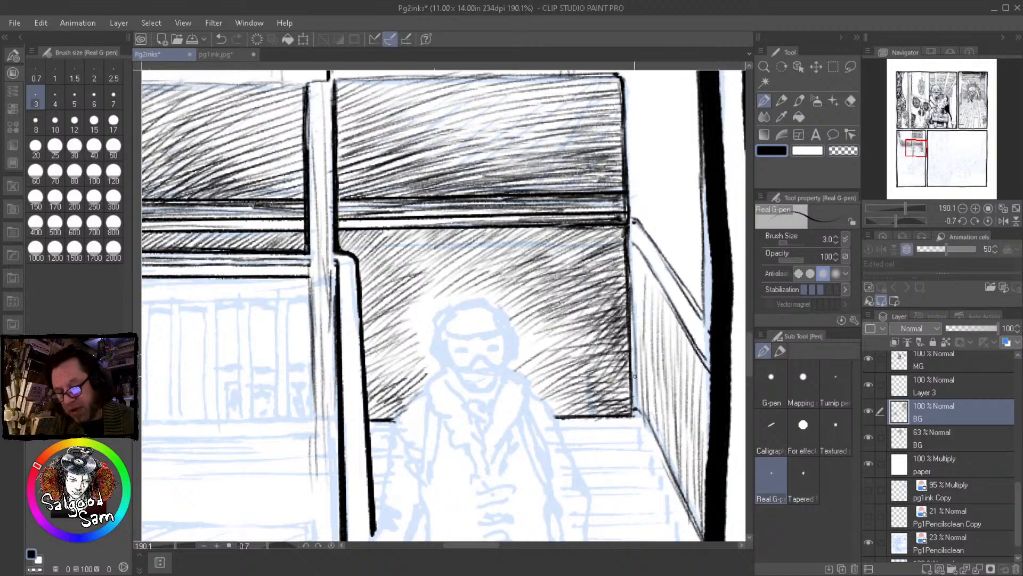
left_click_drag(626, 232, 607, 248)
mouse_move(624, 243)
left_mouse_down()
mouse_move(605, 257)
mouse_move(586, 248)
mouse_move(589, 228)
left_mouse_up()
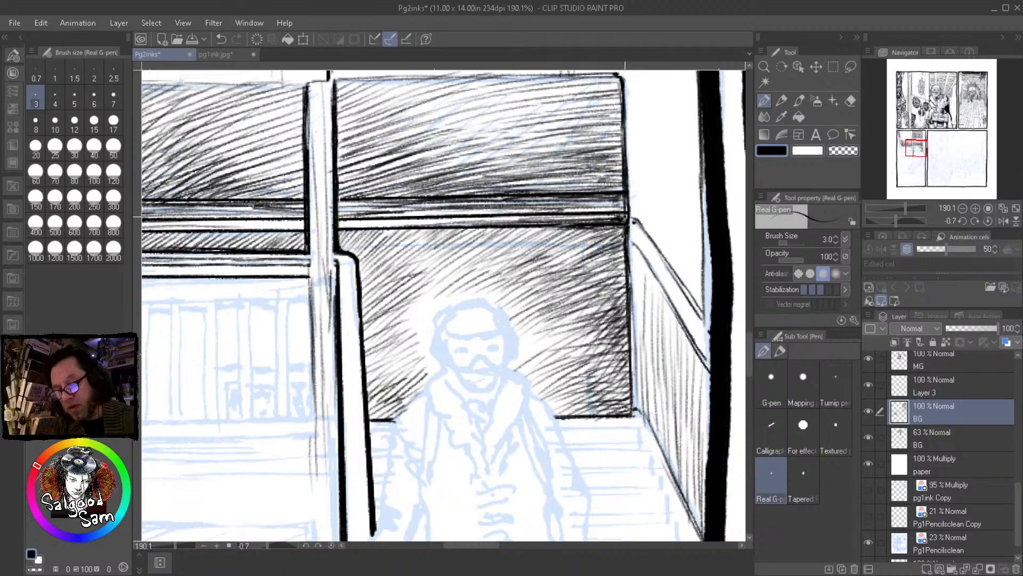
mouse_move(587, 275)
left_mouse_down()
mouse_move(554, 298)
mouse_move(576, 294)
left_mouse_up()
mouse_move(627, 273)
left_mouse_down()
mouse_move(593, 294)
mouse_move(619, 289)
left_mouse_up()
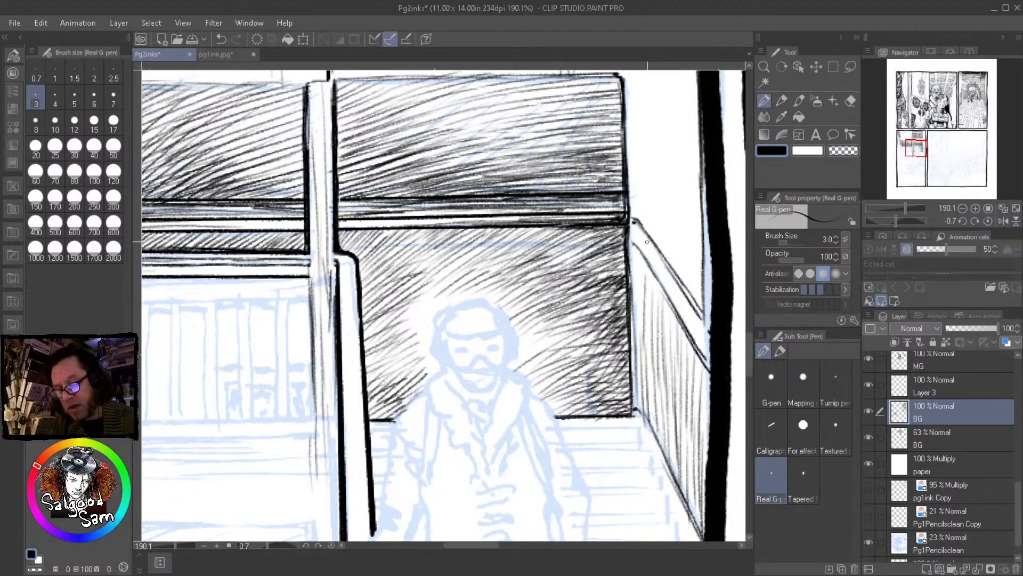
Add fine strokes where the stair side wall meets the back wall and ink a line along the sloping handrail
left_click_drag(638, 251, 635, 303)
left_click_drag(636, 268, 633, 296)
left_click_drag(584, 374, 469, 426)
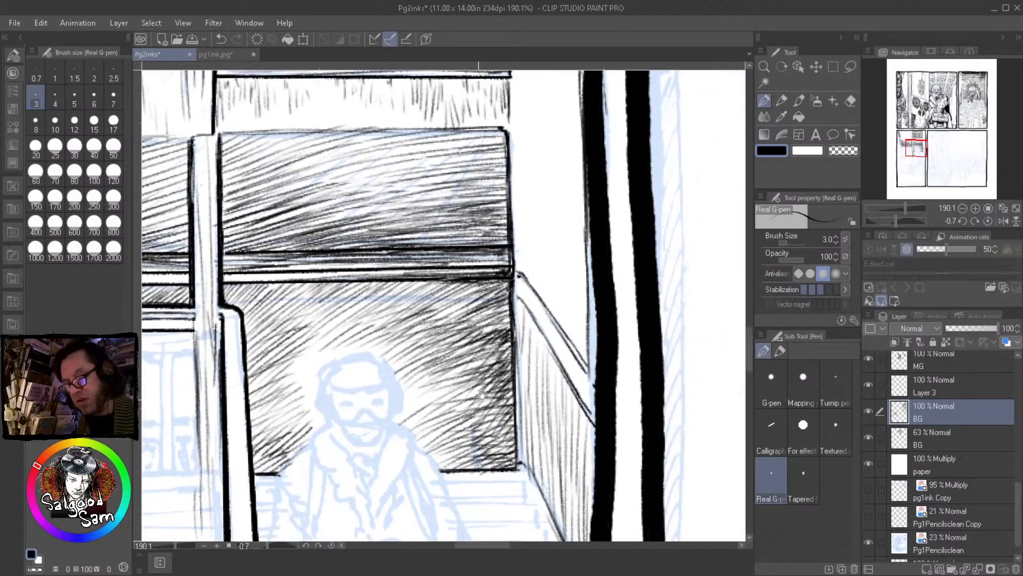
left_click_drag(528, 297, 597, 406)
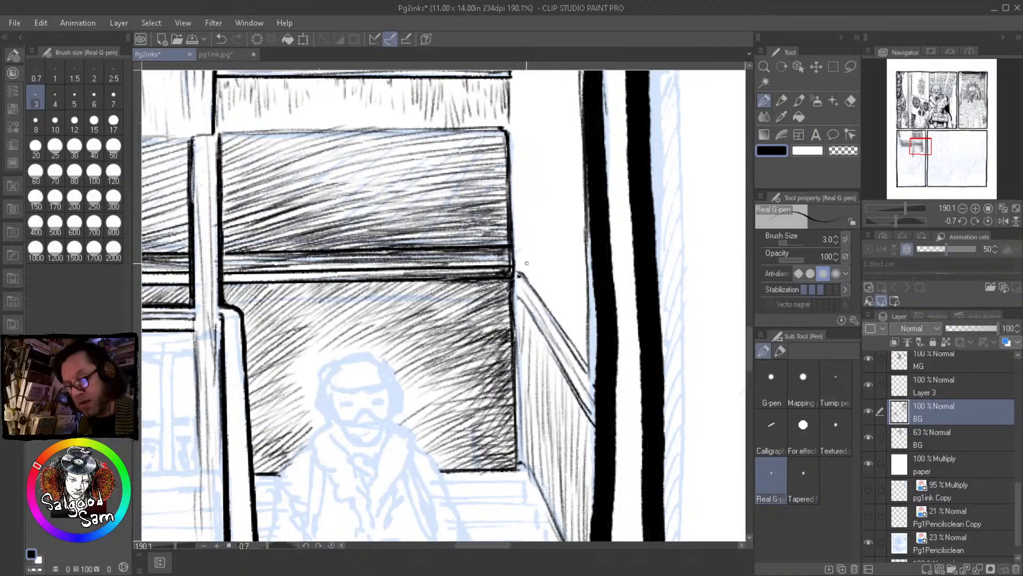
Draw long vertical wood-grain strokes on the blank wall strip between the hatched panels and the thick panel border
scroll(523, 259, "up", 3)
left_click_drag(526, 155, 527, 249)
left_click_drag(541, 198, 548, 288)
left_click_drag(559, 226, 558, 279)
left_click_drag(569, 260, 566, 303)
left_click_drag(560, 130, 559, 203)
mouse_move(541, 265)
left_mouse_down()
mouse_move(535, 322)
mouse_move(564, 357)
left_mouse_up()
left_click_drag(575, 308, 587, 410)
left_click_drag(560, 352, 568, 403)
left_click_drag(572, 376, 587, 424)
left_click_drag(546, 363, 553, 379)
left_click_drag(569, 190, 581, 299)
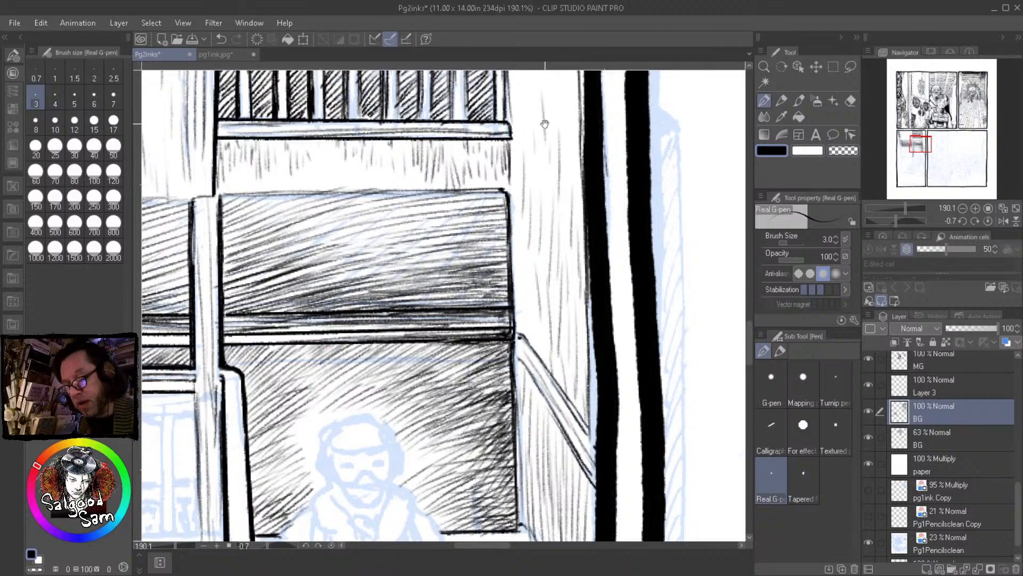
Ink the tread and riser lines of the top steps to the right of the man's shoulder
scroll(546, 138, "up", 3)
scroll(568, 257, "down", 5)
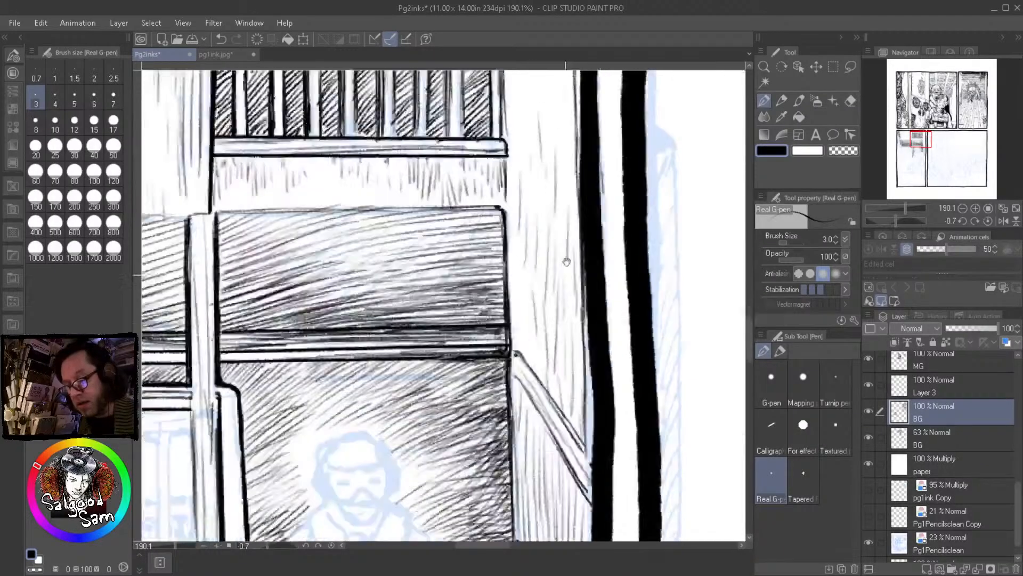
scroll(549, 243, "down", 4)
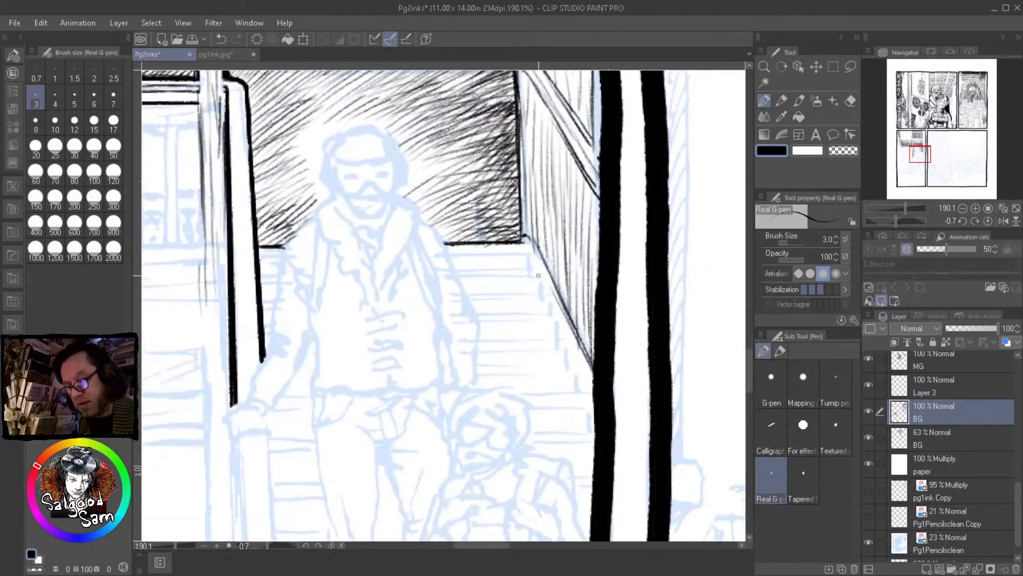
mouse_move(528, 270)
left_mouse_down()
mouse_move(449, 271)
mouse_move(546, 269)
mouse_move(458, 273)
mouse_move(525, 270)
left_mouse_up()
mouse_move(451, 254)
left_mouse_down()
mouse_move(532, 252)
mouse_move(456, 255)
left_mouse_up()
mouse_move(457, 256)
left_mouse_down()
mouse_move(527, 253)
mouse_move(458, 281)
left_mouse_up()
left_click_drag(546, 279, 468, 282)
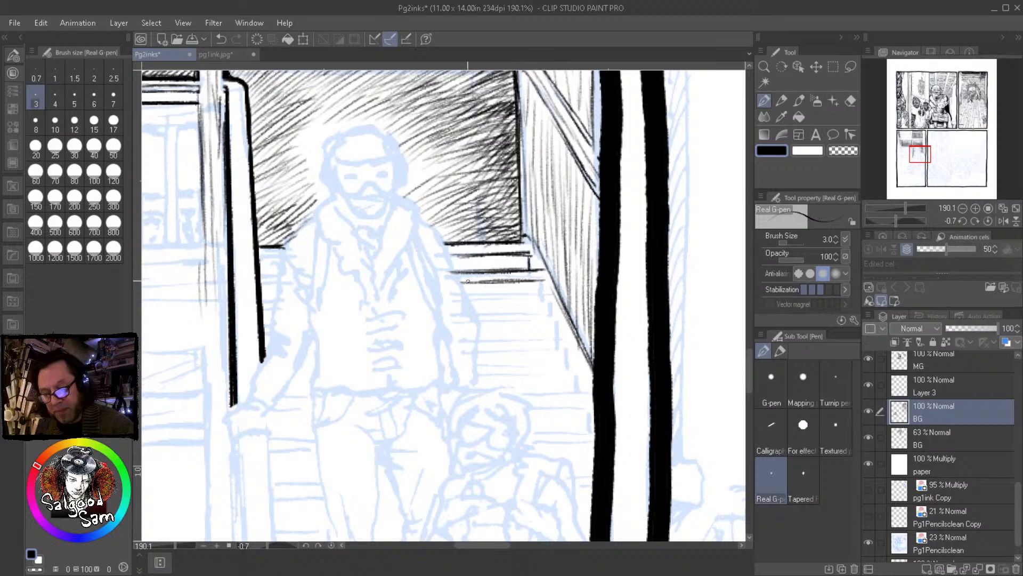
mouse_move(549, 294)
left_mouse_down()
mouse_move(470, 297)
mouse_move(540, 292)
mouse_move(471, 307)
left_mouse_up()
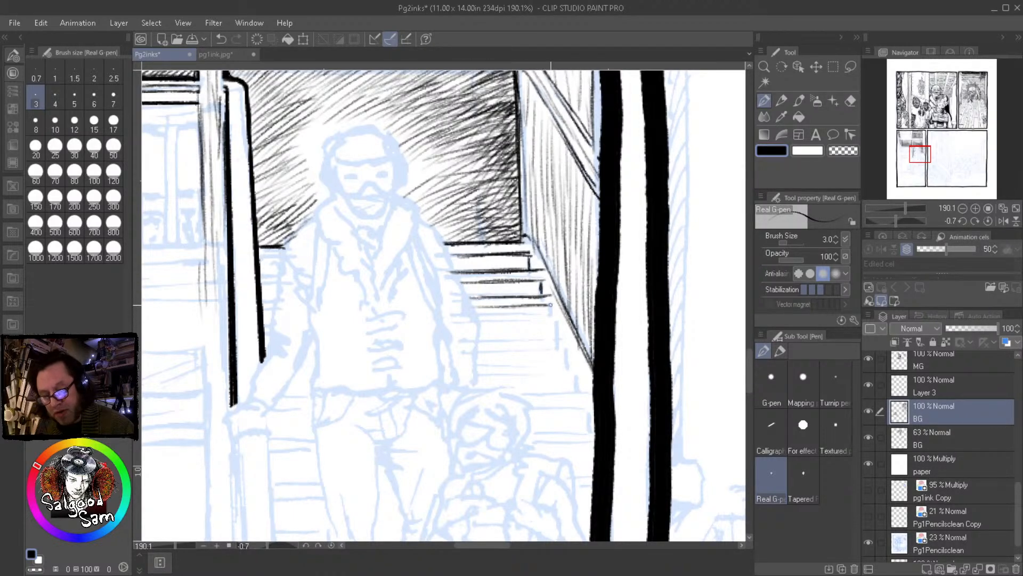
left_click_drag(549, 312, 550, 324)
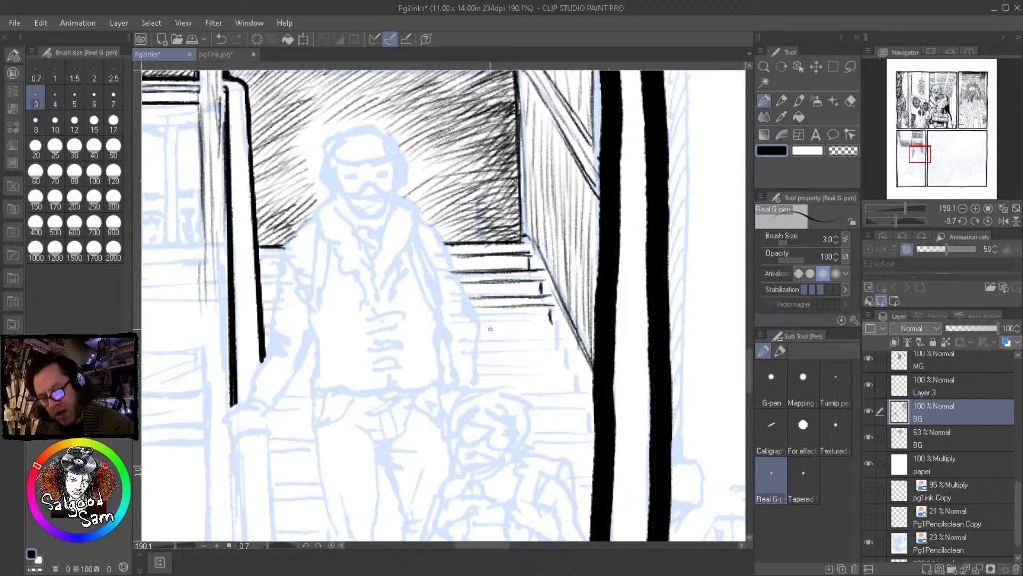
Ink the lower treads and risers down to beside the boy's head, plus the stepped edge along the side wall
mouse_move(484, 327)
left_mouse_down()
mouse_move(560, 322)
mouse_move(483, 324)
mouse_move(558, 323)
mouse_move(550, 336)
mouse_move(483, 336)
mouse_move(566, 336)
left_mouse_up()
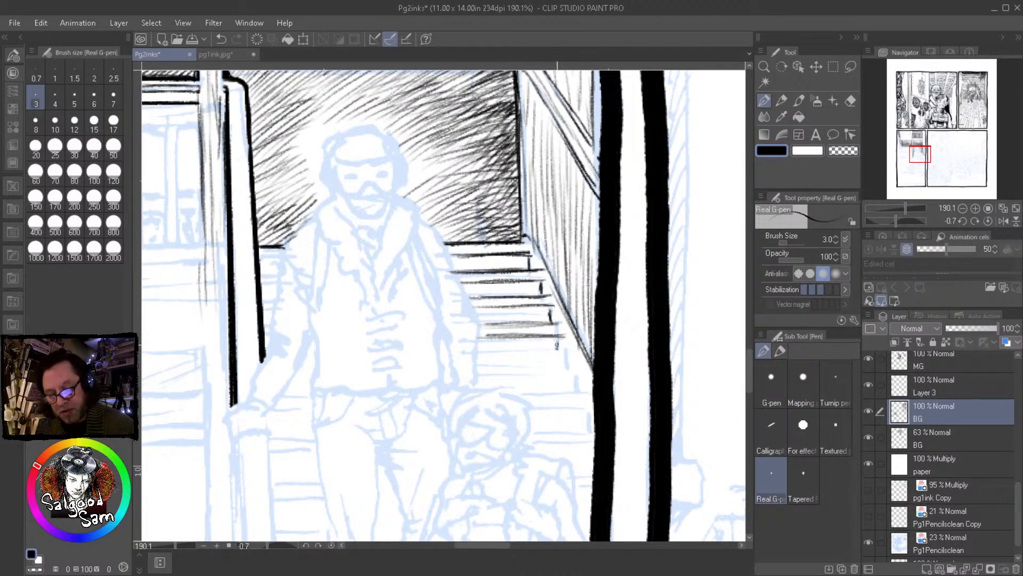
mouse_move(477, 357)
left_mouse_down()
mouse_move(570, 352)
mouse_move(474, 355)
left_mouse_up()
left_click_drag(473, 356, 572, 351)
left_click_drag(484, 370, 568, 365)
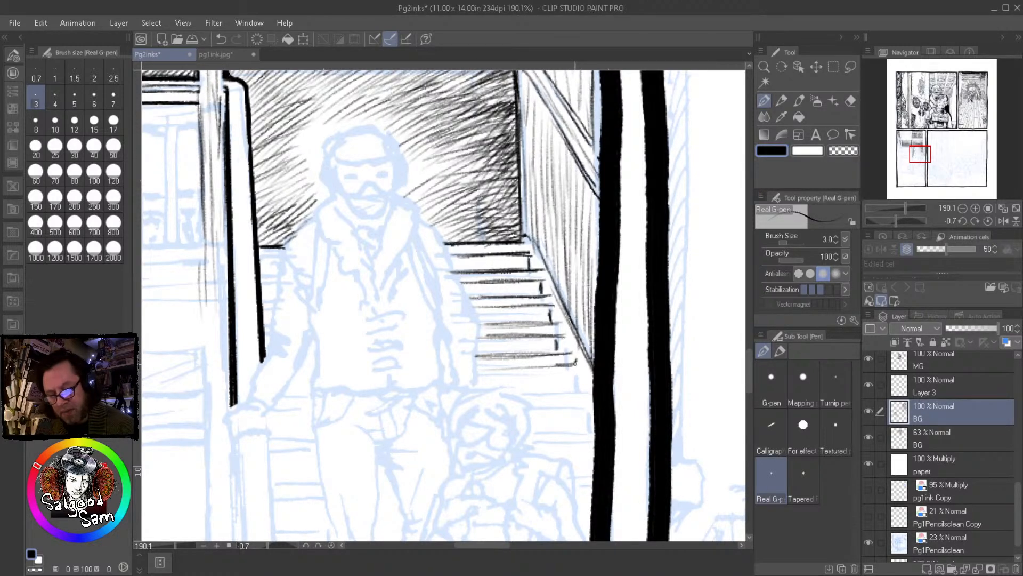
mouse_move(560, 300)
left_mouse_down()
mouse_move(553, 307)
mouse_move(542, 284)
left_mouse_up()
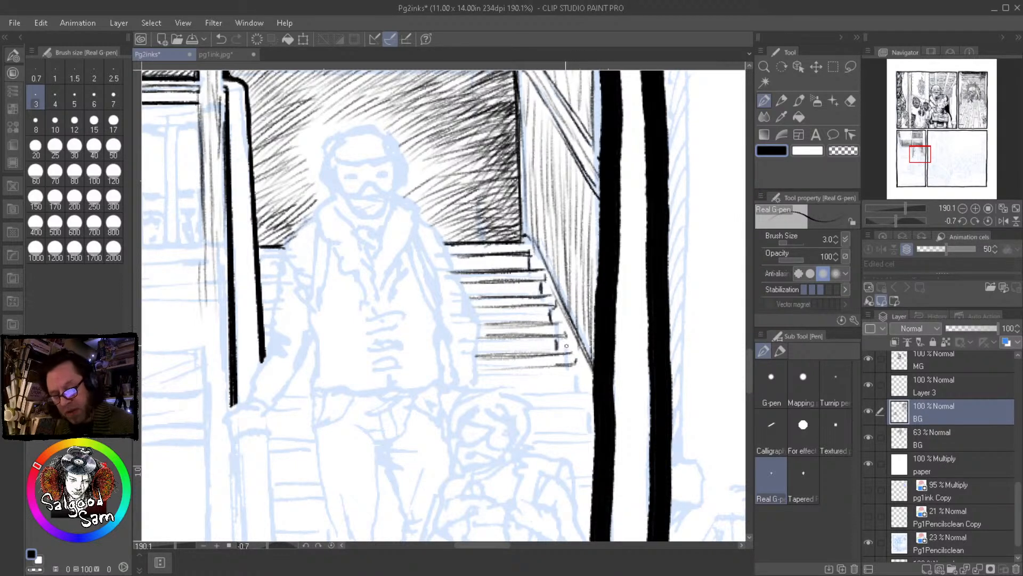
mouse_move(569, 369)
left_mouse_down()
mouse_move(568, 387)
mouse_move(588, 388)
left_mouse_up()
mouse_move(516, 390)
left_mouse_down()
mouse_move(590, 388)
mouse_move(585, 425)
left_mouse_up()
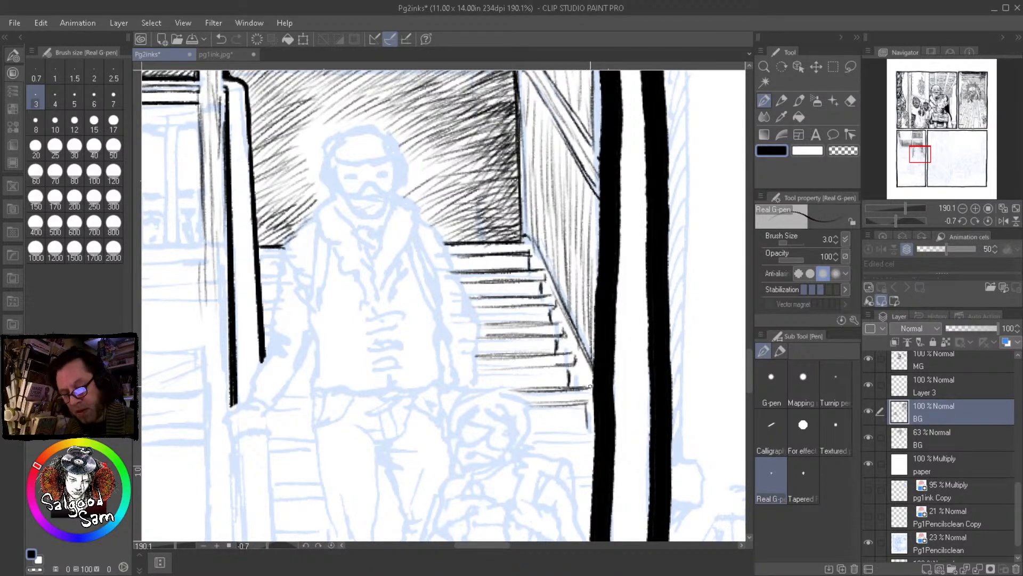
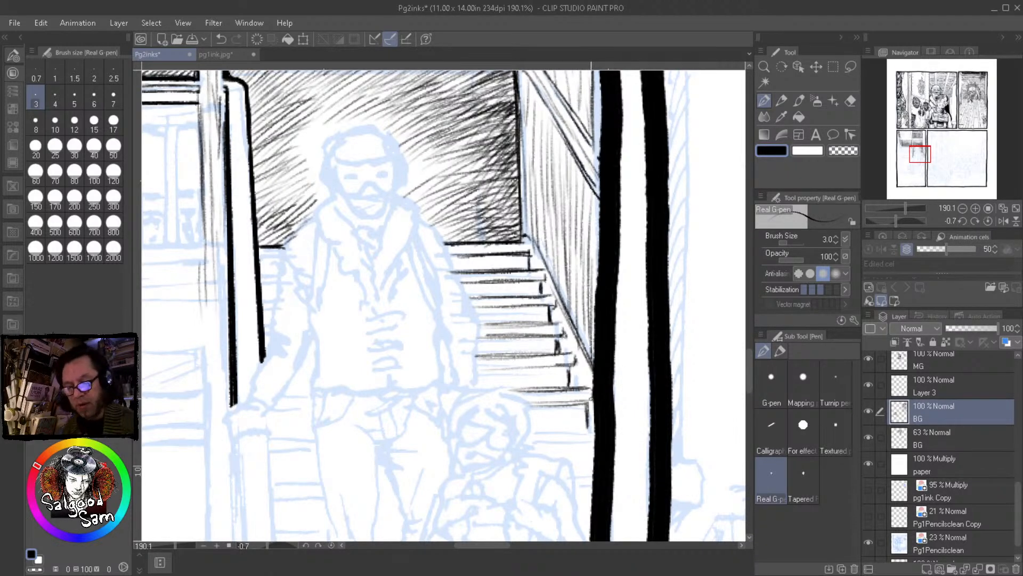
mouse_move(531, 432)
left_mouse_down()
mouse_move(595, 430)
mouse_move(585, 430)
left_mouse_up()
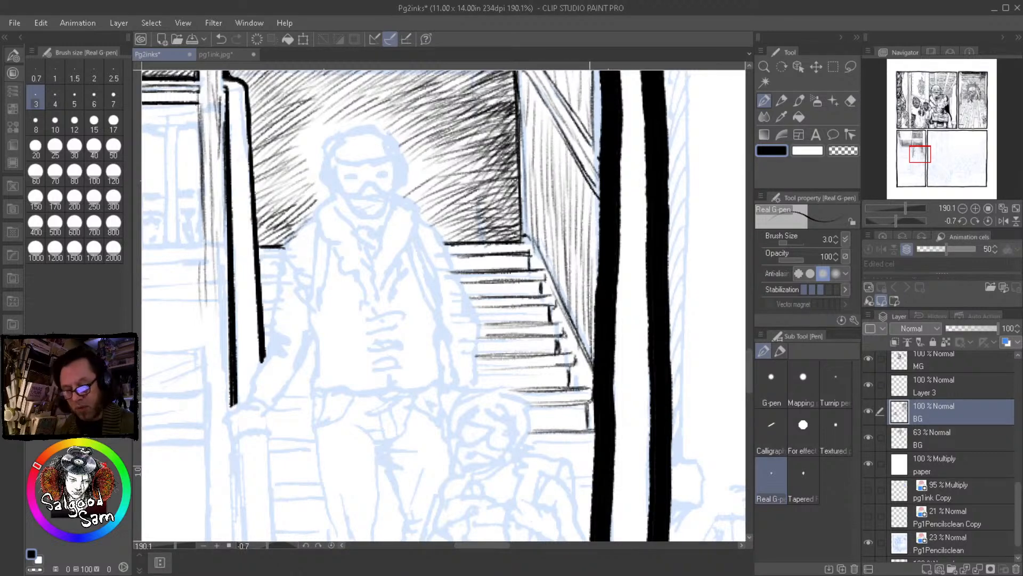
Add short vertical strokes at the right end of each step, working from the lower steps up to the top one
left_click_drag(575, 368, 581, 386)
left_click_drag(583, 368, 587, 385)
left_click_drag(562, 337, 567, 350)
left_click_drag(571, 338, 573, 349)
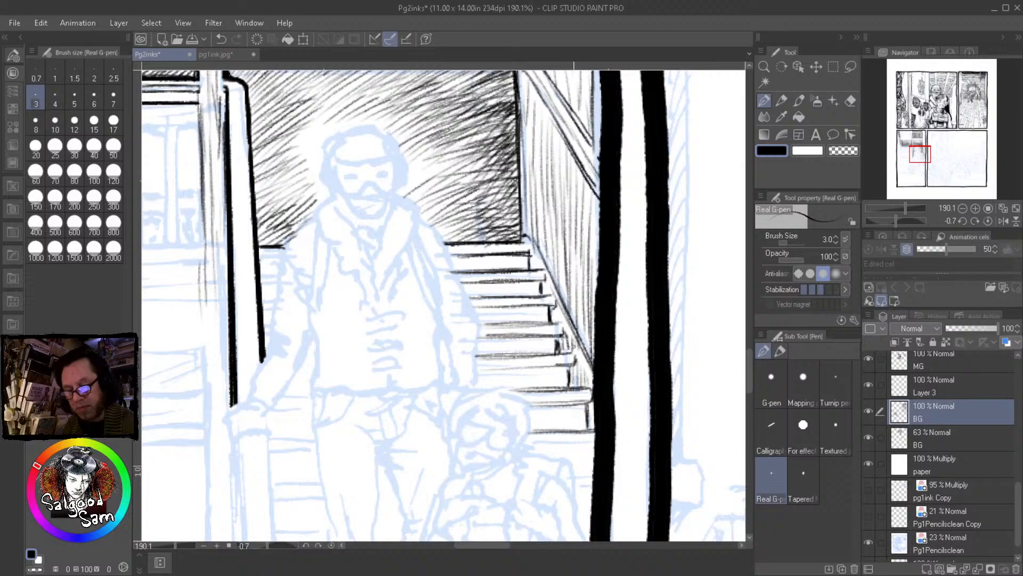
left_click_drag(554, 307, 555, 321)
left_click_drag(559, 309, 561, 323)
left_click_drag(541, 282, 543, 294)
left_click_drag(545, 282, 549, 295)
left_click_drag(530, 257, 532, 268)
left_click_drag(533, 256, 537, 269)
left_click_drag(538, 259, 540, 271)
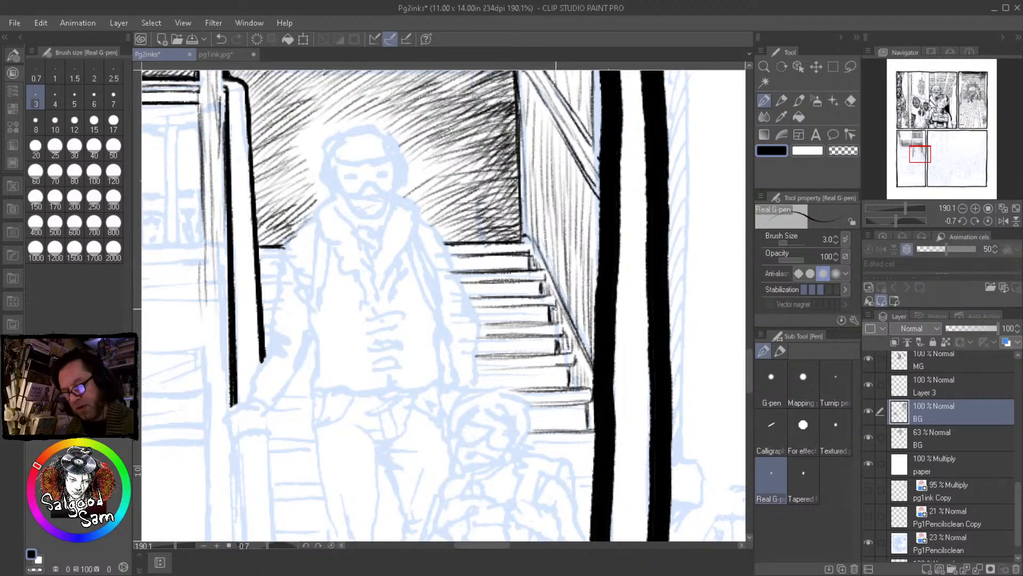
Darken the right ends of the lowest inked steps and ink the stair lines behind the boy's head and shoulder
left_click_drag(585, 371, 582, 388)
left_click_drag(587, 379, 592, 429)
left_click_drag(588, 401, 595, 427)
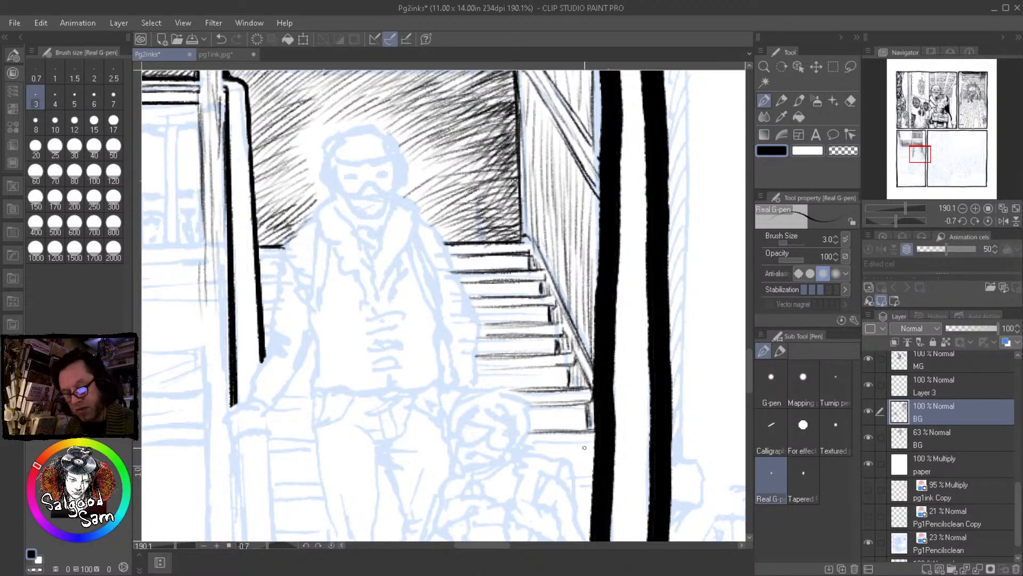
mouse_move(525, 446)
left_mouse_down()
mouse_move(606, 444)
mouse_move(574, 478)
mouse_move(593, 494)
left_mouse_up()
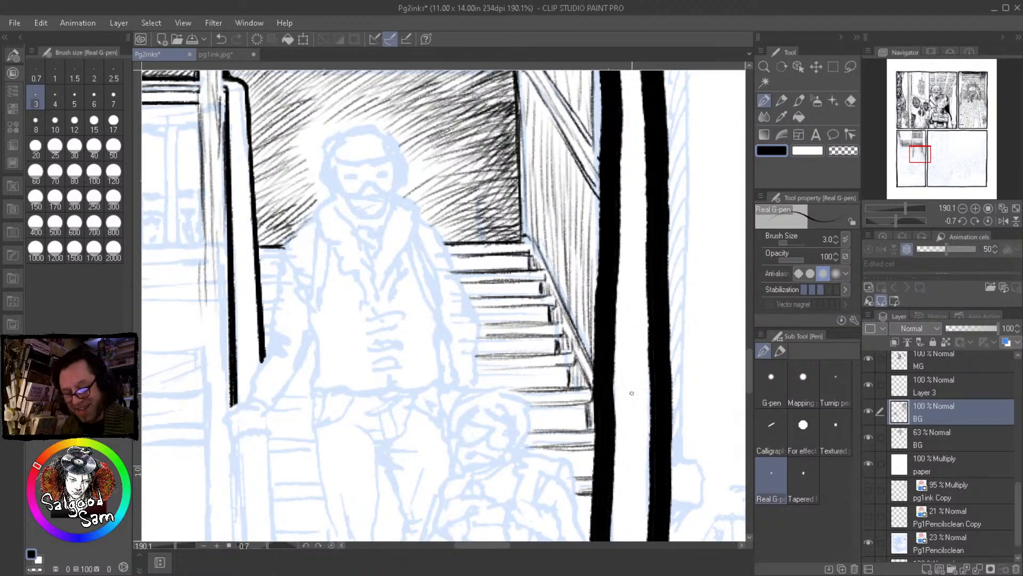
Shade the risers of the two steps beside the man's hip with fine horizontal strokes
mouse_move(475, 375)
left_mouse_down()
mouse_move(544, 368)
mouse_move(470, 381)
mouse_move(550, 376)
left_mouse_up()
mouse_move(489, 383)
left_mouse_down()
mouse_move(547, 379)
mouse_move(530, 386)
left_mouse_up()
left_click_drag(524, 385, 553, 383)
left_click_drag(483, 345, 534, 341)
left_click_drag(489, 351, 555, 348)
left_click_drag(523, 354, 552, 351)
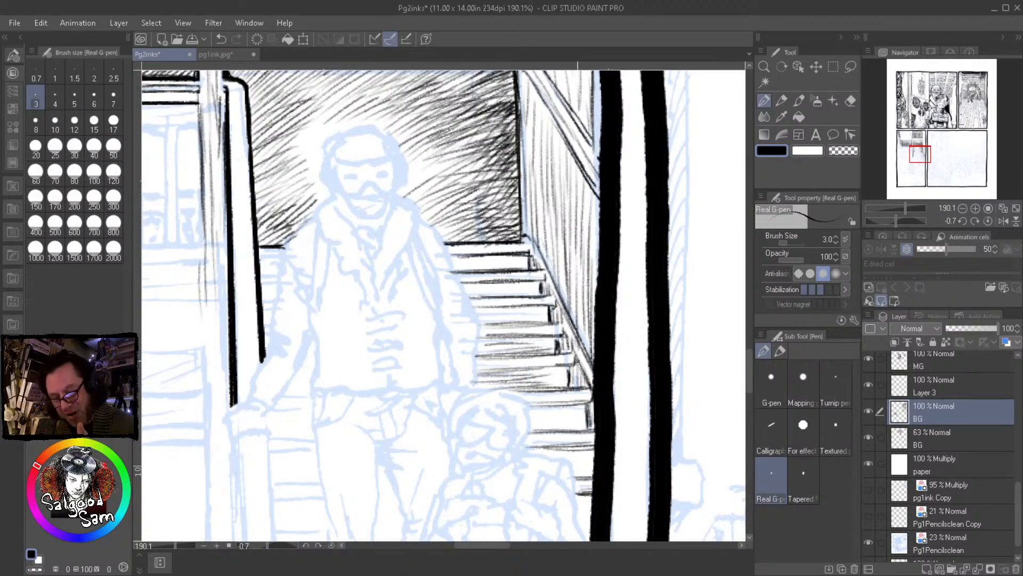
left_click_drag(532, 381, 572, 377)
Texture the front edges of three upper treads with rows of short tick marks
mouse_move(481, 314)
left_mouse_down()
mouse_move(543, 316)
mouse_move(543, 303)
mouse_move(555, 303)
mouse_move(486, 305)
mouse_move(518, 305)
left_mouse_up()
left_click_drag(477, 337, 556, 329)
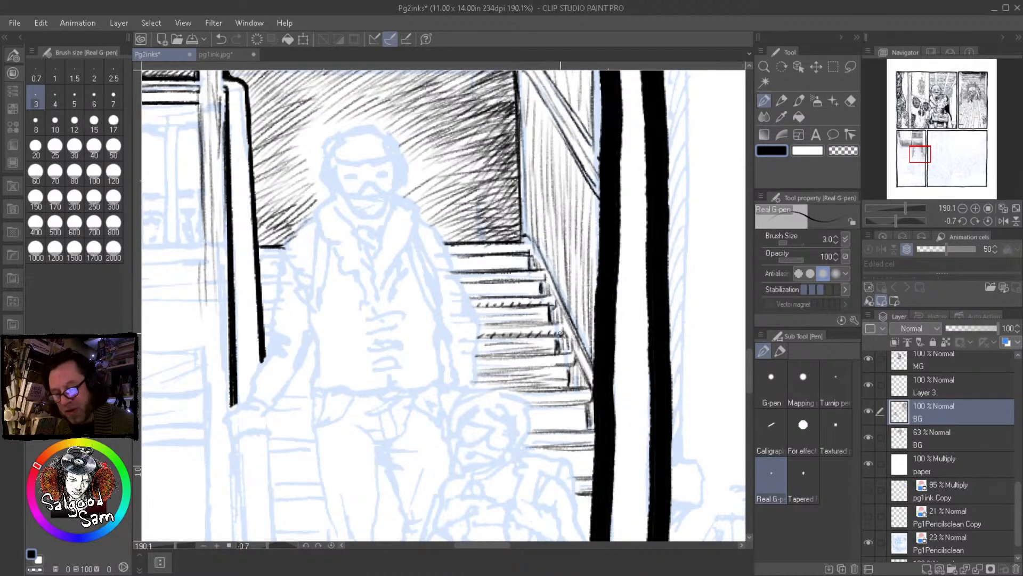
mouse_move(456, 280)
left_mouse_down()
mouse_move(535, 274)
mouse_move(542, 278)
mouse_move(471, 286)
mouse_move(534, 291)
left_mouse_up()
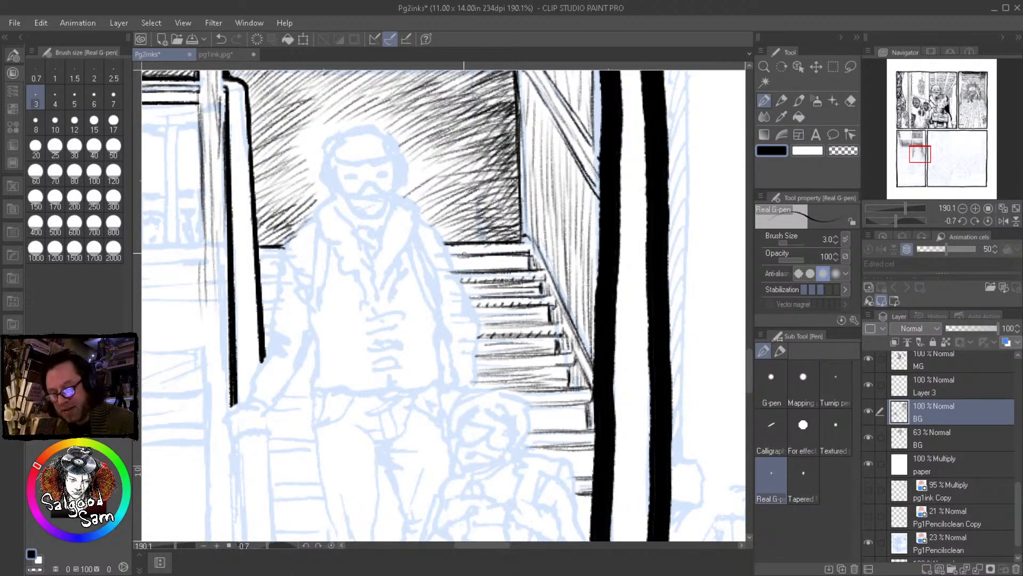
Shade the risers of the upper steps with horizontal strokes and add tick marks along the tread beside the man's hip
mouse_move(468, 258)
left_mouse_down()
mouse_move(508, 256)
mouse_move(463, 262)
mouse_move(527, 260)
mouse_move(493, 265)
mouse_move(529, 266)
left_mouse_up()
left_click_drag(529, 269, 510, 269)
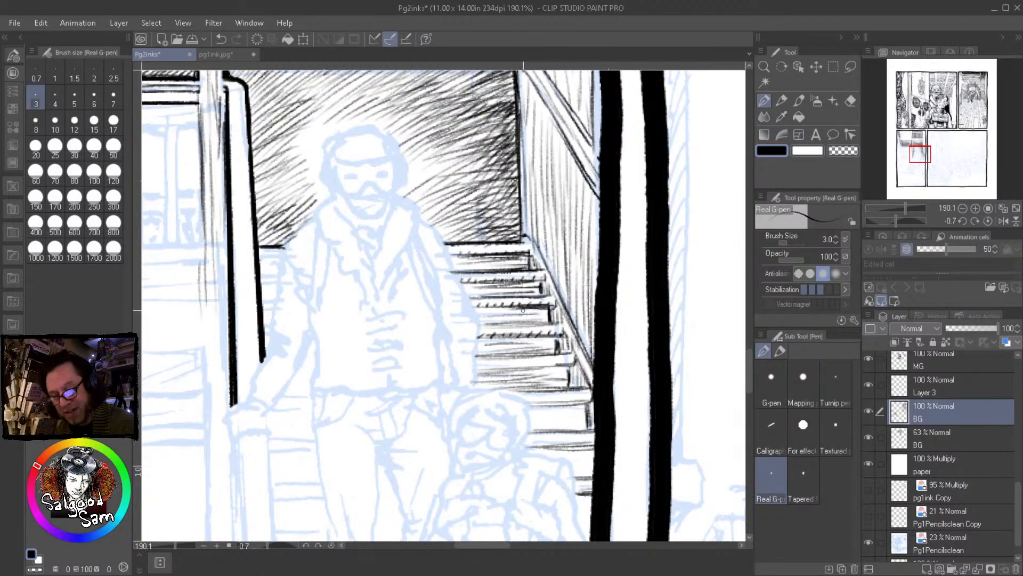
left_click_drag(539, 281, 524, 283)
left_click_drag(519, 286, 534, 286)
left_click_drag(556, 340, 495, 346)
mouse_move(569, 368)
left_mouse_down()
mouse_move(479, 368)
mouse_move(497, 367)
left_mouse_up()
mouse_move(564, 362)
left_mouse_down()
mouse_move(480, 367)
mouse_move(576, 360)
mouse_move(552, 355)
left_mouse_up()
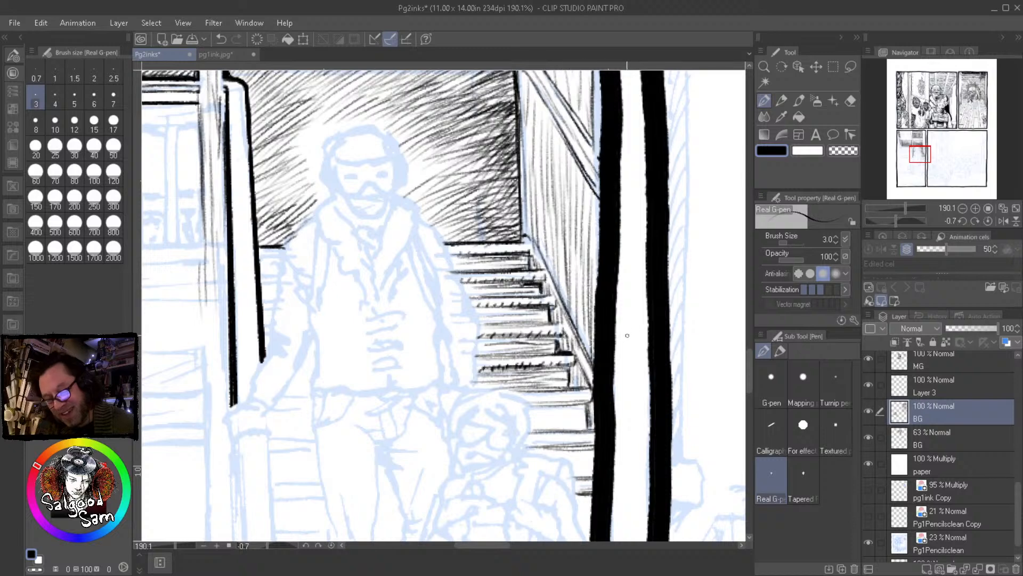
Fill small dark shadows into the right-hand corners of the steps along the side wall
left_click_drag(564, 319, 554, 325)
left_click_drag(557, 321, 544, 325)
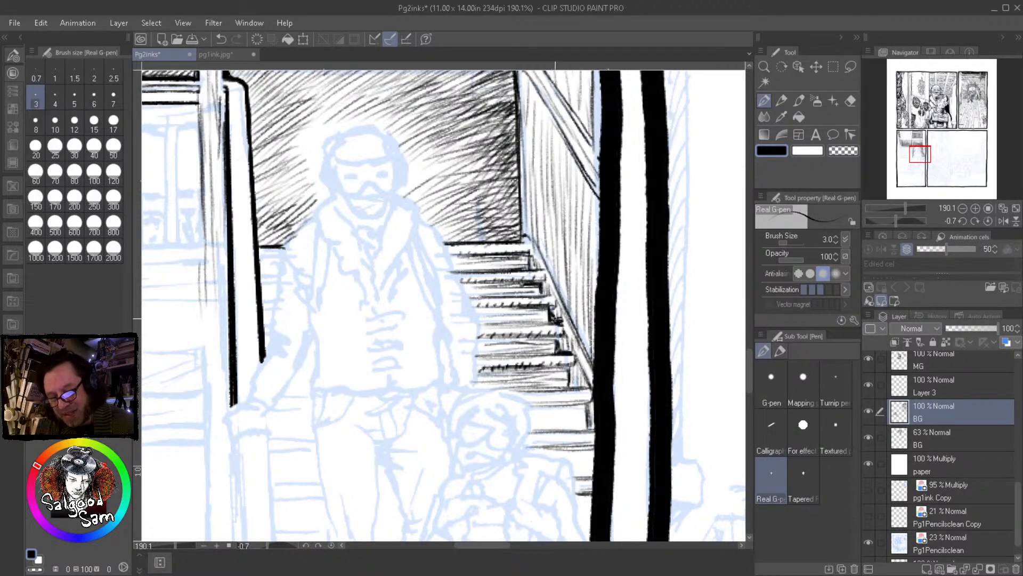
left_click_drag(573, 344, 560, 350)
left_click_drag(578, 351, 566, 357)
left_click_drag(544, 287, 542, 298)
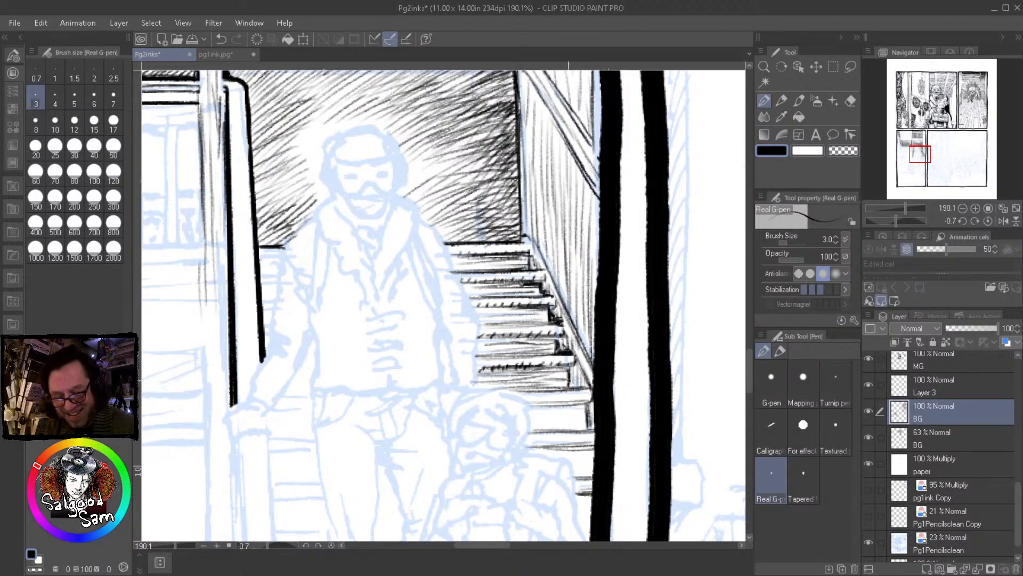
left_click_drag(583, 384, 568, 390)
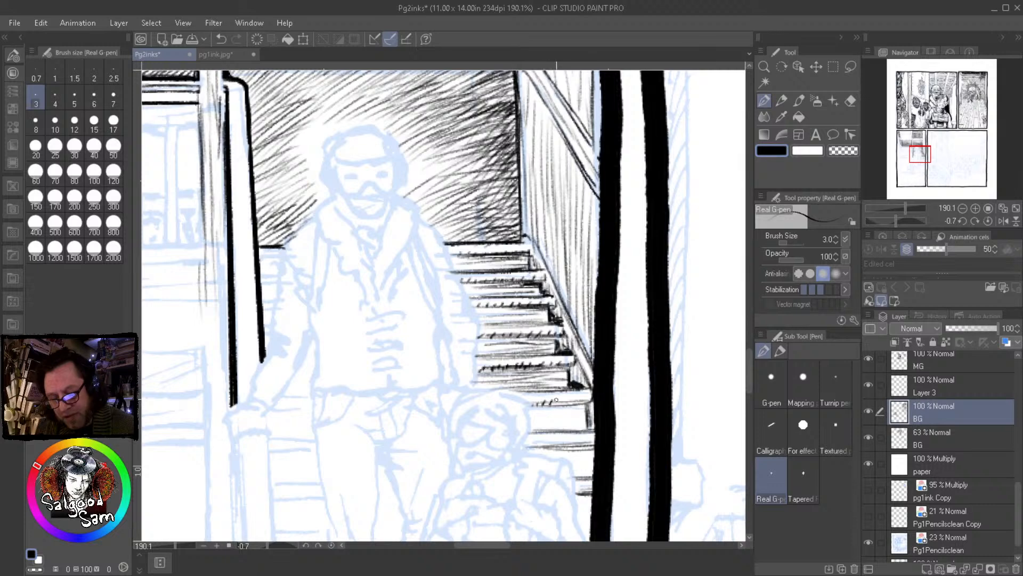
Texture the tread edge beside the boy's head and deepen the horizontal shading on the middle and lower risers
mouse_move(586, 395)
left_mouse_down()
mouse_move(533, 398)
mouse_move(597, 390)
mouse_move(530, 406)
mouse_move(588, 409)
left_mouse_up()
mouse_move(526, 373)
left_mouse_down()
mouse_move(579, 367)
mouse_move(561, 388)
left_mouse_up()
left_click_drag(490, 356, 558, 346)
left_click_drag(481, 319, 548, 318)
left_click_drag(482, 322, 552, 322)
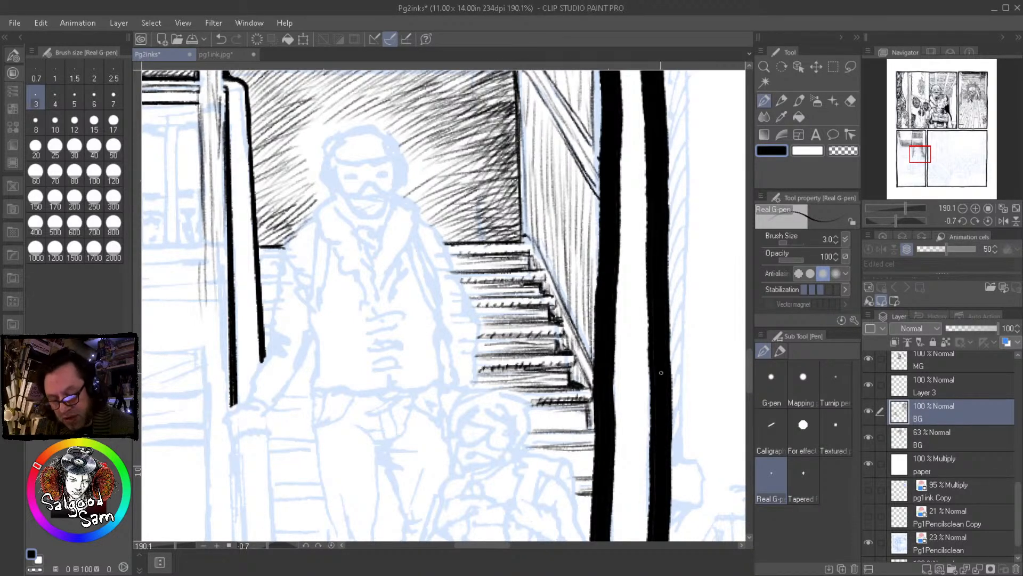
left_click_drag(537, 421, 598, 421)
left_click_drag(524, 426, 595, 423)
left_click_drag(524, 427, 593, 425)
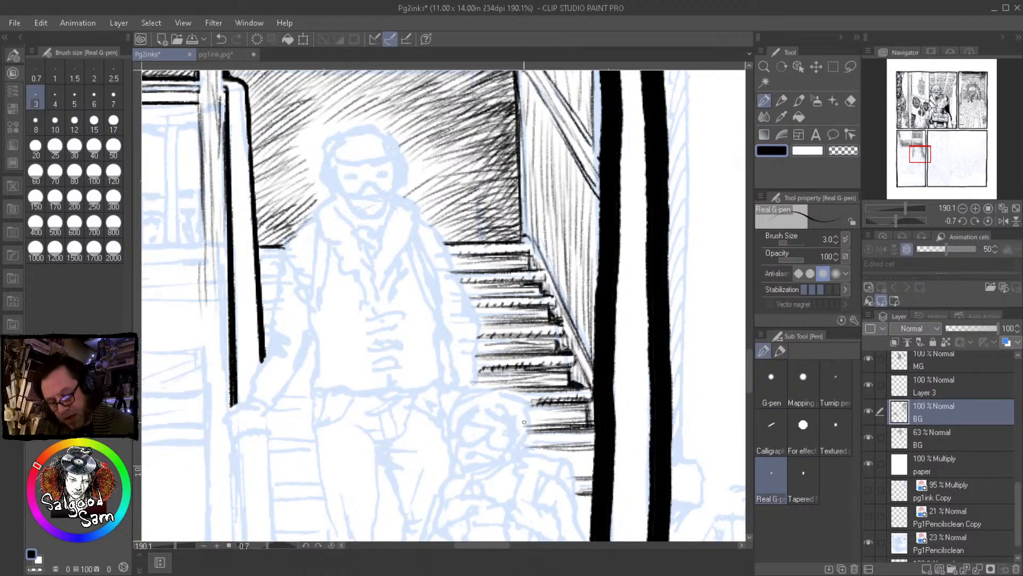
Add short hatching strokes to the lowest visible step, between the boy's shoulder and the black panel border
left_click_drag(572, 473, 593, 467)
left_click_drag(576, 465, 593, 457)
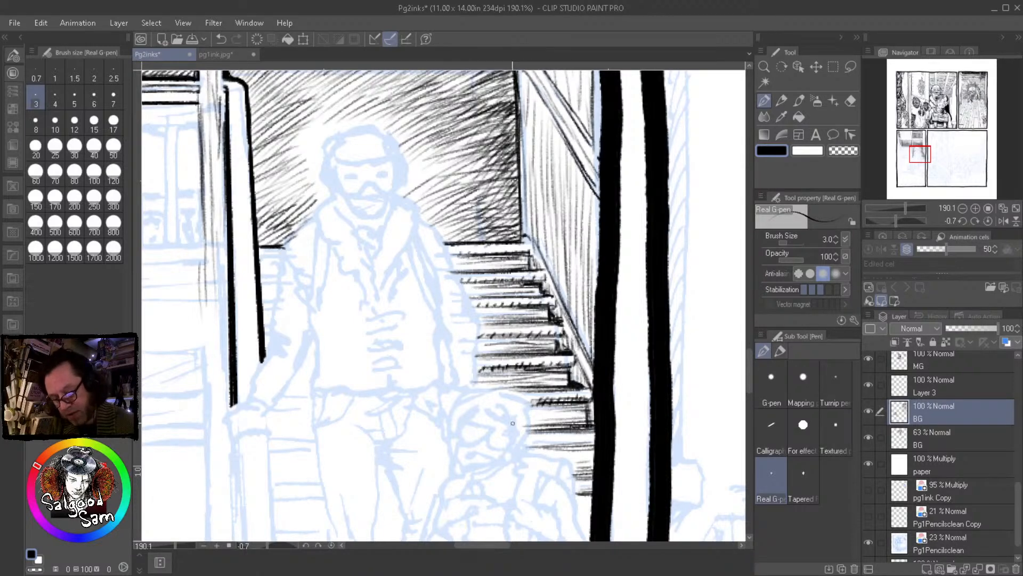
Ink the boy's head over the sketch, with the round headphone, goggles, face outline and swept hair
mouse_move(507, 420)
left_mouse_down()
mouse_move(497, 434)
mouse_move(505, 451)
mouse_move(523, 431)
mouse_move(510, 454)
mouse_move(500, 444)
mouse_move(523, 441)
mouse_move(513, 444)
mouse_move(518, 430)
mouse_move(518, 441)
left_mouse_up()
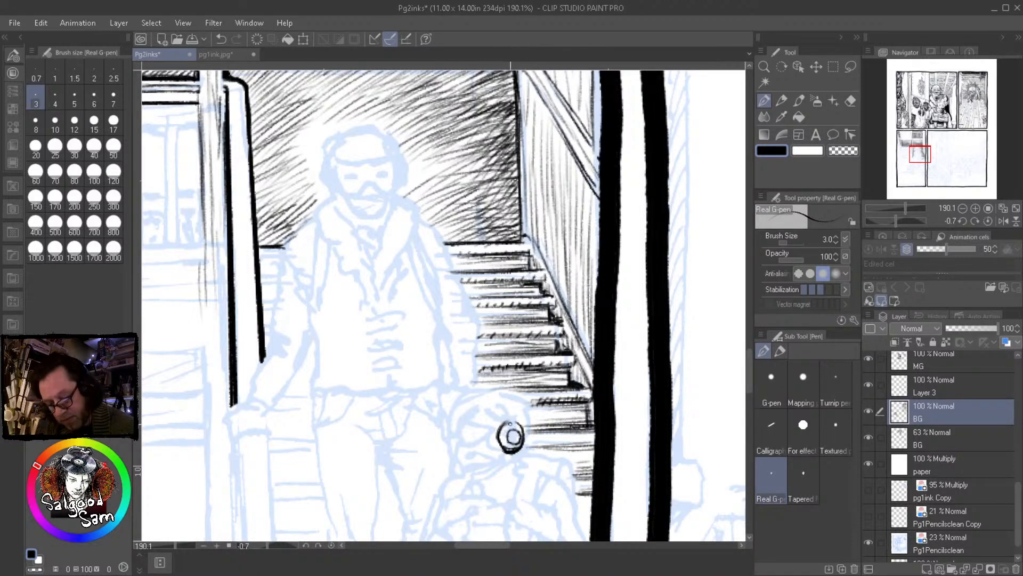
mouse_move(460, 423)
left_mouse_down()
mouse_move(508, 422)
mouse_move(452, 444)
mouse_move(501, 439)
mouse_move(464, 466)
mouse_move(472, 461)
mouse_move(477, 472)
mouse_move(499, 461)
mouse_move(486, 431)
mouse_move(465, 428)
left_mouse_up()
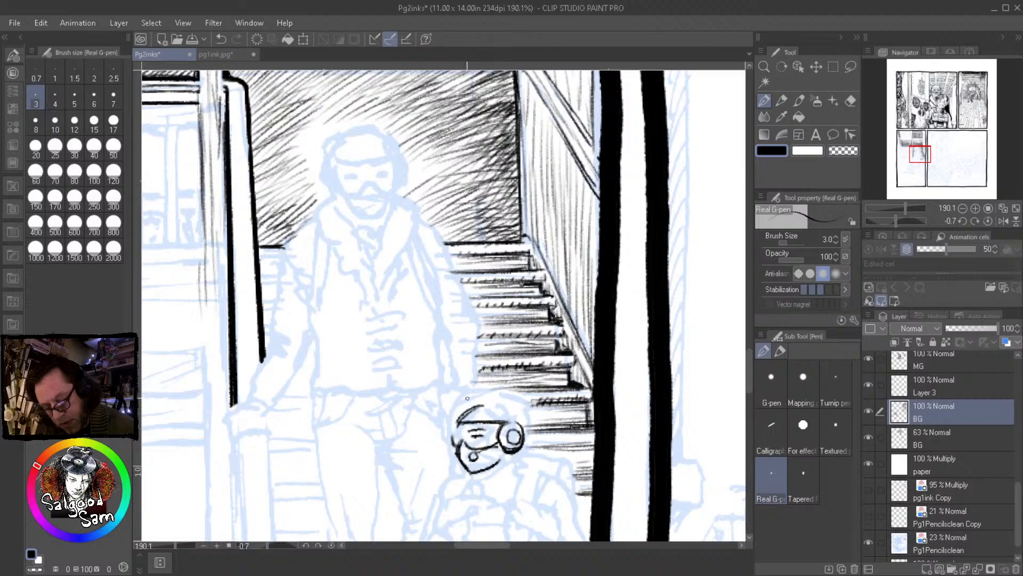
mouse_move(482, 394)
left_mouse_down()
mouse_move(452, 412)
mouse_move(443, 442)
mouse_move(452, 428)
left_mouse_up()
left_click_drag(458, 422, 445, 444)
left_click_drag(462, 415, 449, 442)
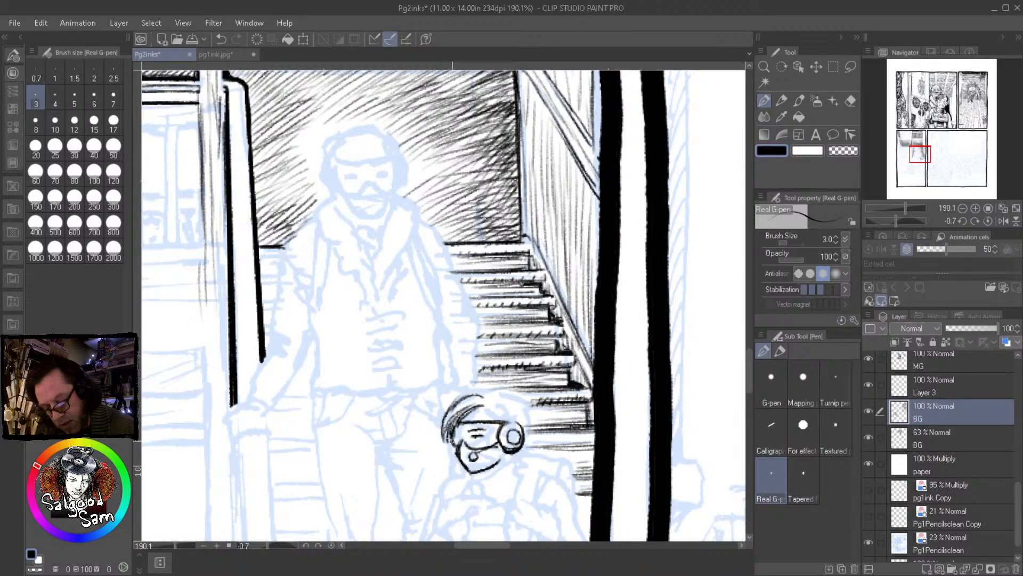
mouse_move(479, 402)
left_mouse_down()
mouse_move(444, 416)
mouse_move(486, 393)
mouse_move(503, 400)
mouse_move(498, 419)
mouse_move(510, 412)
mouse_move(518, 424)
left_mouse_up()
left_click_drag(502, 401, 522, 421)
mouse_move(482, 394)
left_mouse_down()
mouse_move(525, 403)
mouse_move(535, 419)
mouse_move(524, 439)
left_mouse_up()
left_click_drag(504, 405, 518, 420)
mouse_move(508, 406)
left_mouse_down()
mouse_move(531, 420)
mouse_move(505, 422)
left_mouse_up()
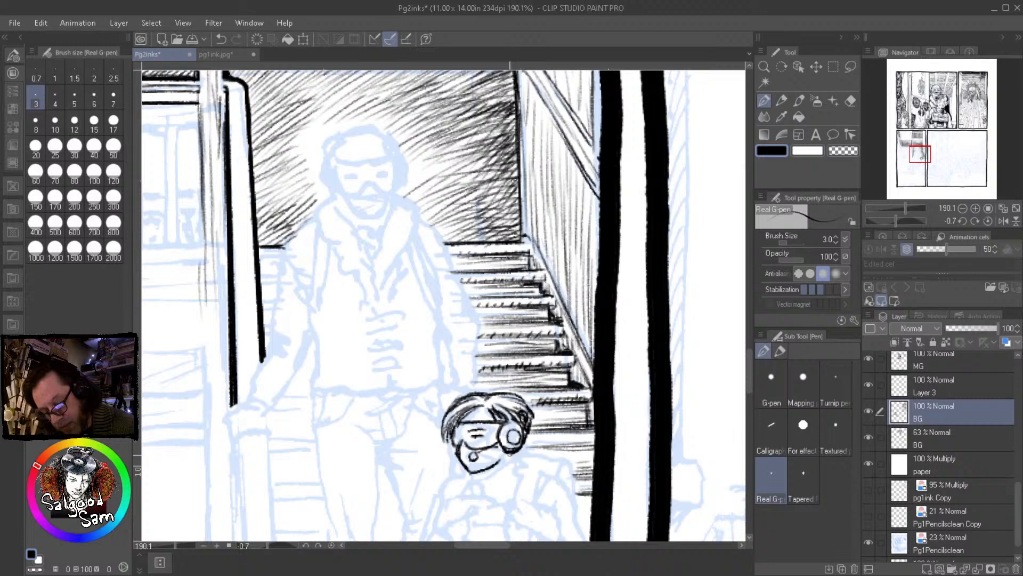
Ink the boy's neck, collar folds, shoulders and backpack straps, and touch up the details of his face
left_click_drag(479, 476, 513, 467)
mouse_move(505, 449)
left_mouse_down()
mouse_move(518, 471)
mouse_move(489, 470)
mouse_move(484, 482)
mouse_move(522, 454)
mouse_move(501, 484)
left_mouse_up()
mouse_move(478, 485)
left_mouse_down()
mouse_move(523, 465)
mouse_move(485, 491)
mouse_move(522, 483)
mouse_move(525, 457)
mouse_move(515, 491)
mouse_move(527, 467)
mouse_move(520, 496)
mouse_move(536, 501)
mouse_move(460, 492)
mouse_move(440, 501)
mouse_move(483, 471)
mouse_move(549, 472)
mouse_move(542, 455)
mouse_move(567, 459)
mouse_move(559, 476)
mouse_move(568, 467)
mouse_move(576, 496)
mouse_move(549, 472)
mouse_move(558, 474)
mouse_move(522, 497)
left_mouse_up()
left_click_drag(522, 497, 528, 499)
left_click_drag(532, 484, 525, 488)
mouse_move(529, 474)
left_mouse_down()
mouse_move(525, 483)
mouse_move(540, 473)
left_mouse_up()
mouse_move(467, 485)
left_mouse_down()
mouse_move(472, 491)
mouse_move(467, 478)
mouse_move(454, 499)
left_mouse_up()
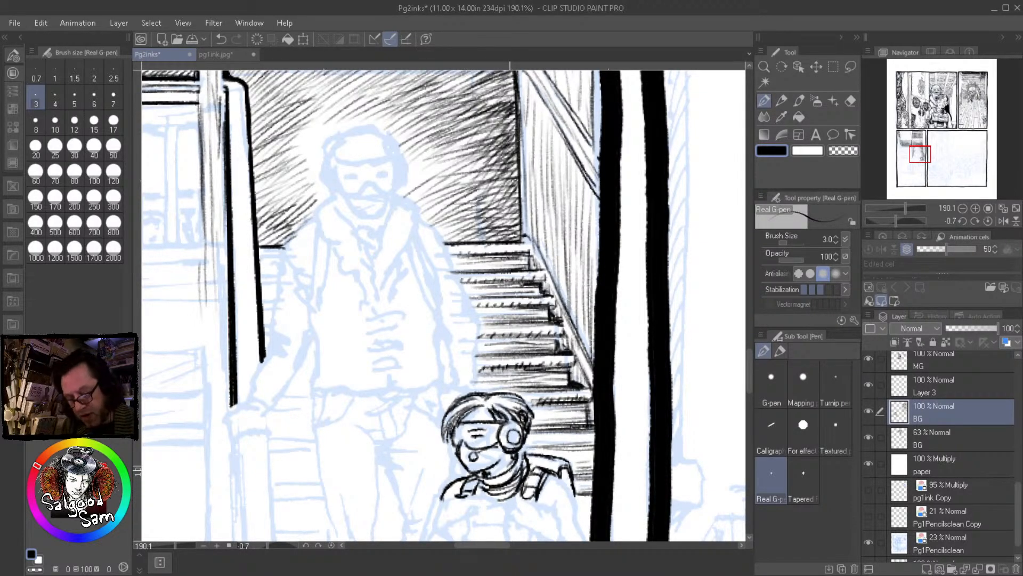
mouse_move(501, 449)
left_mouse_down()
mouse_move(486, 366)
mouse_move(468, 390)
left_mouse_up()
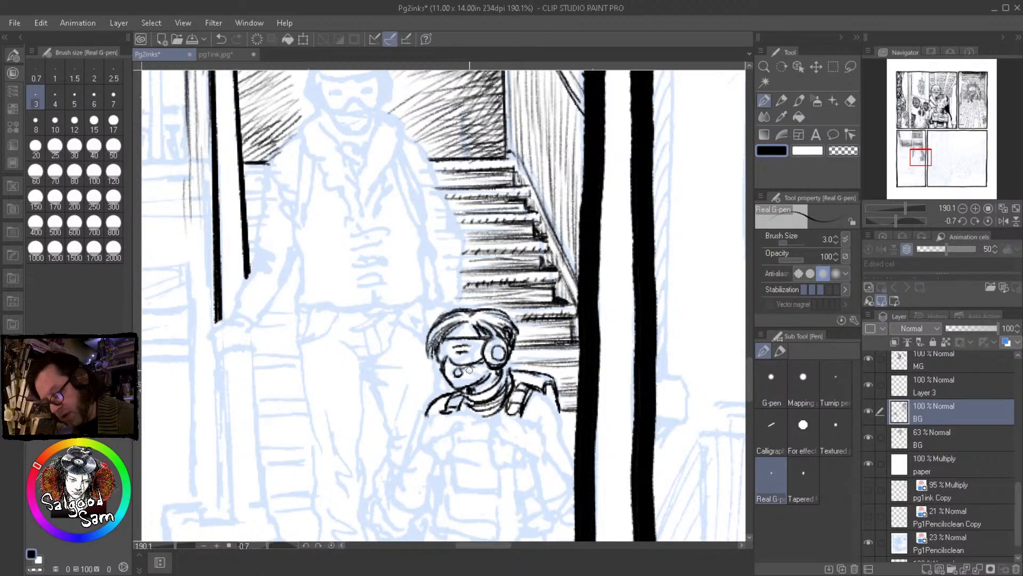
mouse_move(456, 359)
left_mouse_down()
mouse_move(483, 362)
mouse_move(488, 383)
left_mouse_up()
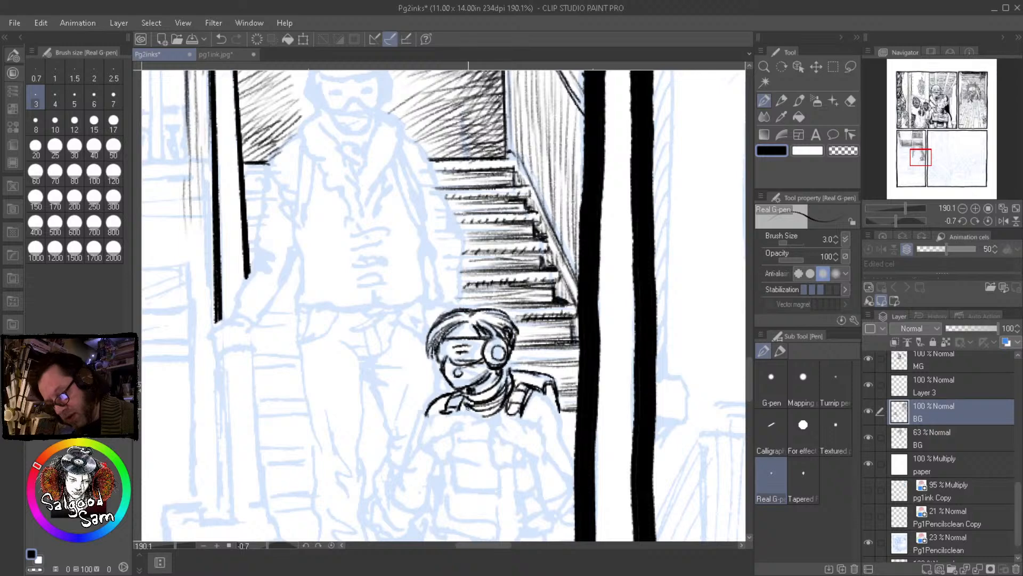
Ink the boy's hands gripping the straps and his arm beside the panel border, including cuff and sleeve bands
mouse_move(436, 414)
left_mouse_down()
mouse_move(421, 447)
mouse_move(461, 414)
mouse_move(458, 436)
mouse_move(453, 428)
mouse_move(432, 449)
left_mouse_up()
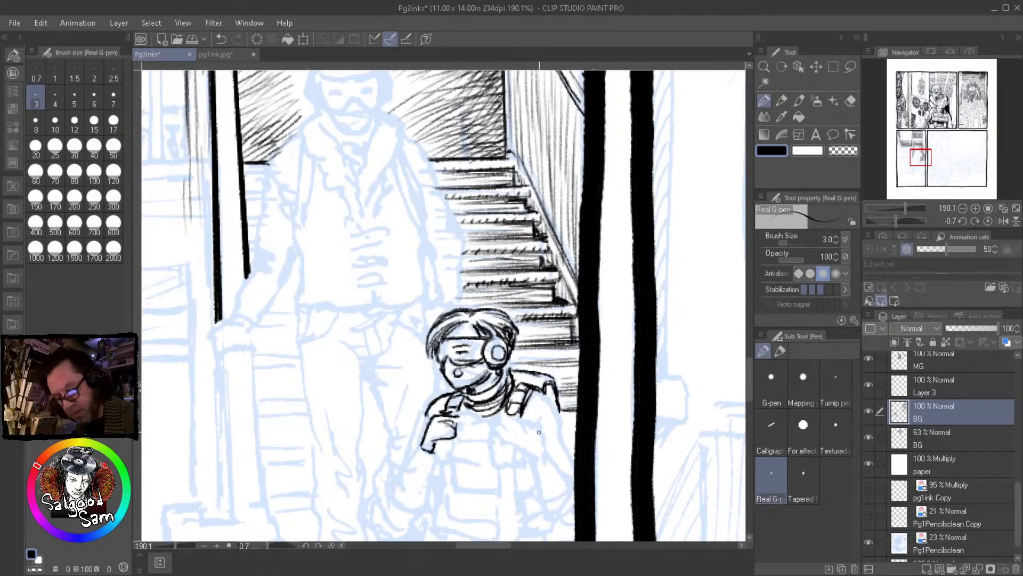
mouse_move(517, 411)
left_mouse_down()
mouse_move(498, 436)
mouse_move(509, 424)
mouse_move(498, 420)
mouse_move(519, 418)
mouse_move(507, 448)
mouse_move(502, 441)
mouse_move(538, 433)
mouse_move(515, 429)
mouse_move(505, 440)
mouse_move(534, 443)
mouse_move(536, 422)
mouse_move(519, 453)
mouse_move(564, 506)
left_mouse_up()
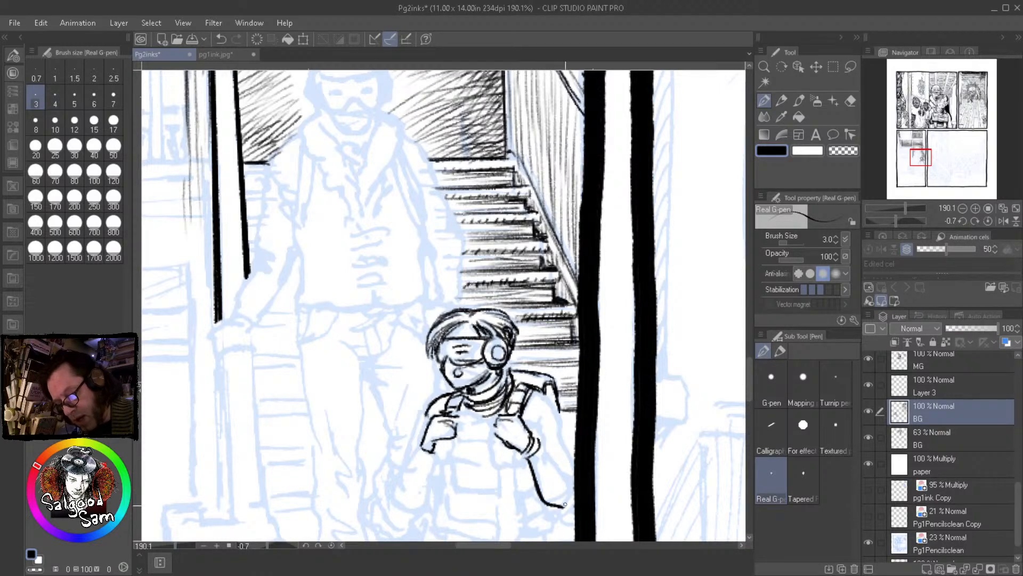
mouse_move(542, 442)
left_mouse_down()
mouse_move(571, 476)
mouse_move(567, 485)
mouse_move(542, 471)
left_mouse_up()
left_click_drag(555, 472, 542, 482)
mouse_move(600, 470)
left_mouse_down()
mouse_move(572, 492)
mouse_move(609, 489)
mouse_move(574, 489)
mouse_move(520, 459)
mouse_move(515, 411)
mouse_move(534, 445)
mouse_move(475, 373)
mouse_move(500, 437)
left_mouse_up()
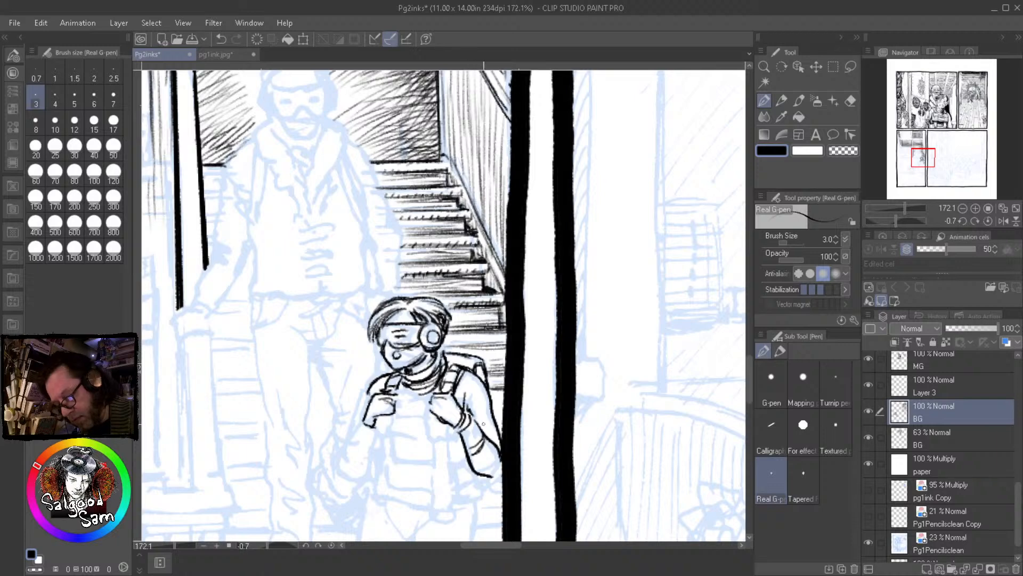
mouse_move(485, 474)
left_mouse_down()
mouse_move(499, 477)
mouse_move(501, 461)
left_mouse_up()
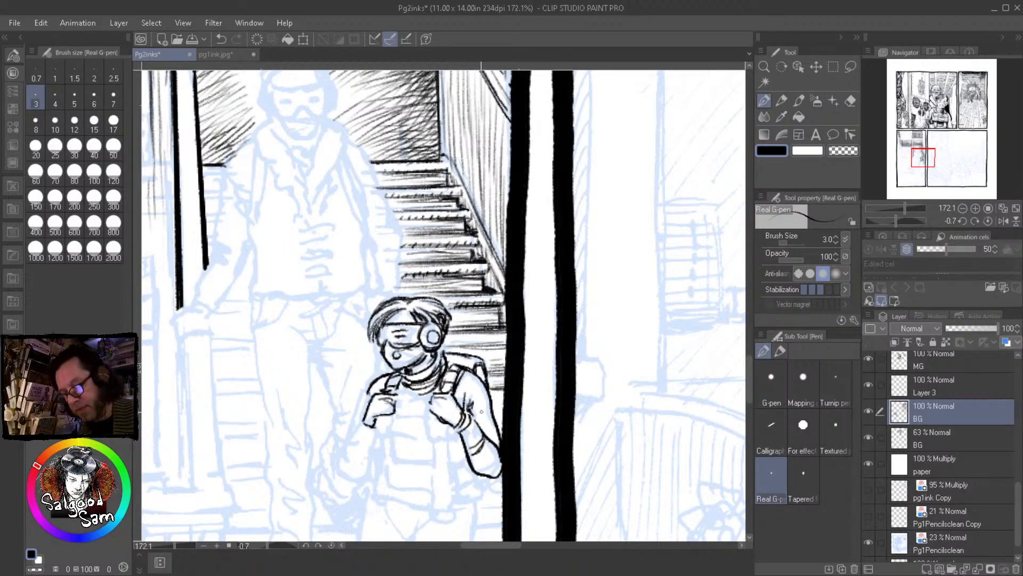
left_click_drag(476, 375, 459, 397)
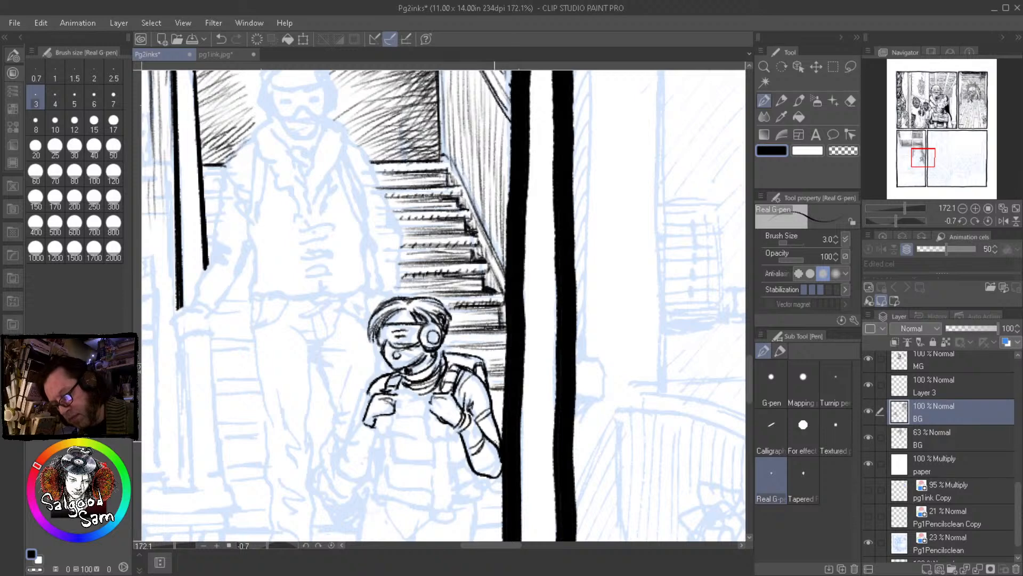
Ink the ribbed pouches under both hands and the chest panel with its horizontal bands between them
left_click_drag(426, 404, 426, 439)
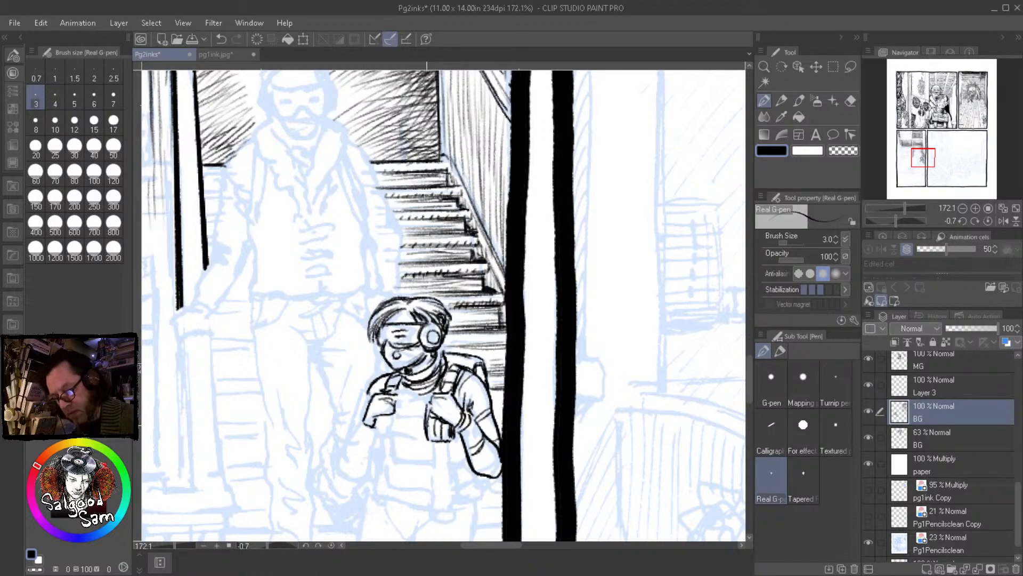
scroll(391, 429, "up", 2)
mouse_move(372, 408)
left_mouse_down()
mouse_move(374, 440)
mouse_move(403, 435)
mouse_move(378, 434)
left_mouse_up()
left_click_drag(383, 408, 391, 435)
mouse_move(401, 376)
left_mouse_down()
mouse_move(401, 404)
mouse_move(410, 383)
mouse_move(453, 395)
mouse_move(440, 379)
mouse_move(457, 391)
mouse_move(453, 382)
left_mouse_up()
mouse_move(404, 358)
left_mouse_down()
mouse_move(402, 383)
mouse_move(404, 374)
mouse_move(406, 383)
mouse_move(457, 376)
left_mouse_up()
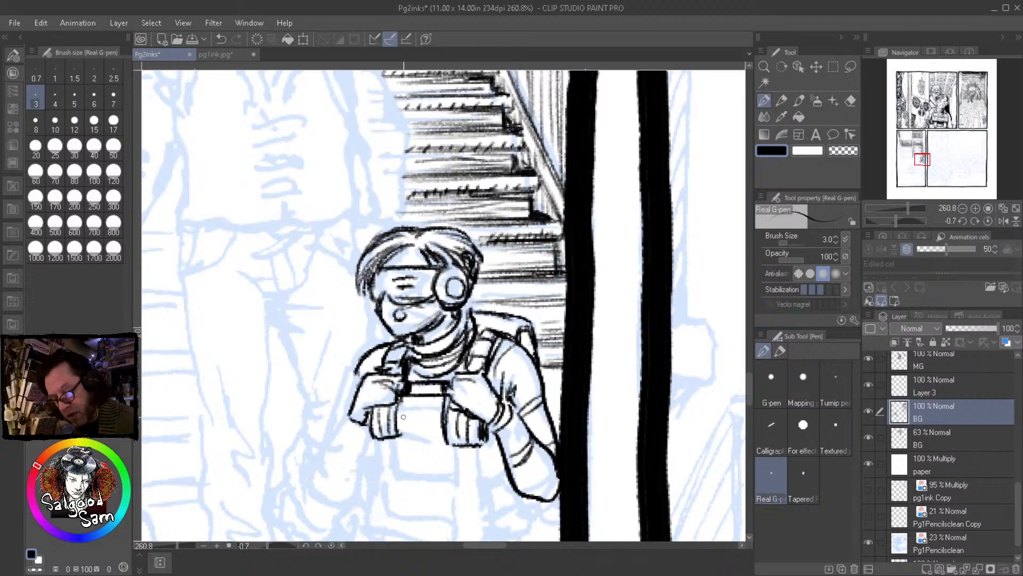
mouse_move(398, 410)
left_mouse_down()
mouse_move(429, 406)
mouse_move(412, 398)
mouse_move(400, 407)
mouse_move(433, 411)
mouse_move(398, 426)
mouse_move(446, 424)
mouse_move(393, 429)
mouse_move(435, 440)
mouse_move(397, 439)
mouse_move(444, 439)
mouse_move(395, 441)
mouse_move(369, 443)
left_mouse_up()
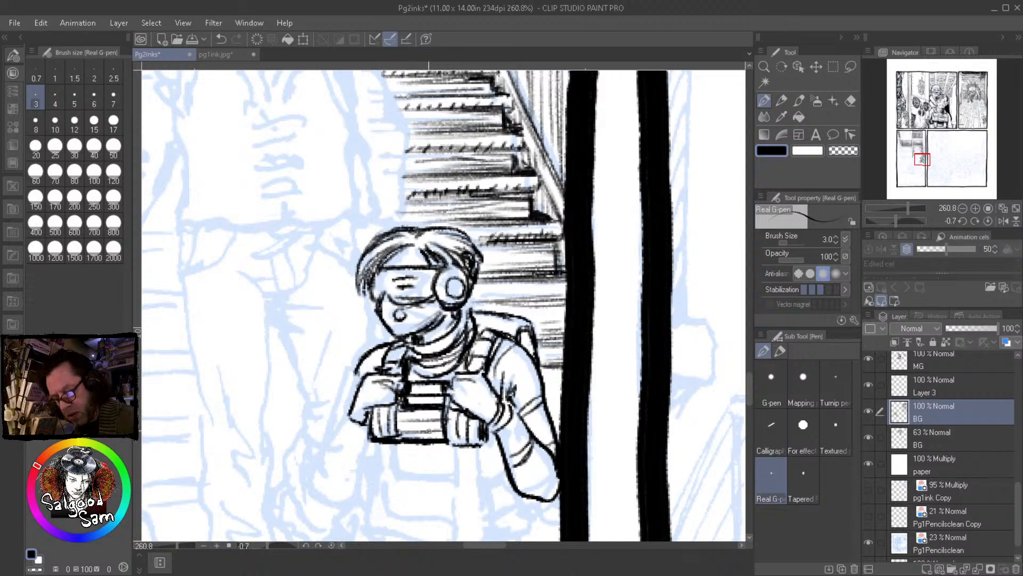
left_click_drag(433, 443, 484, 441)
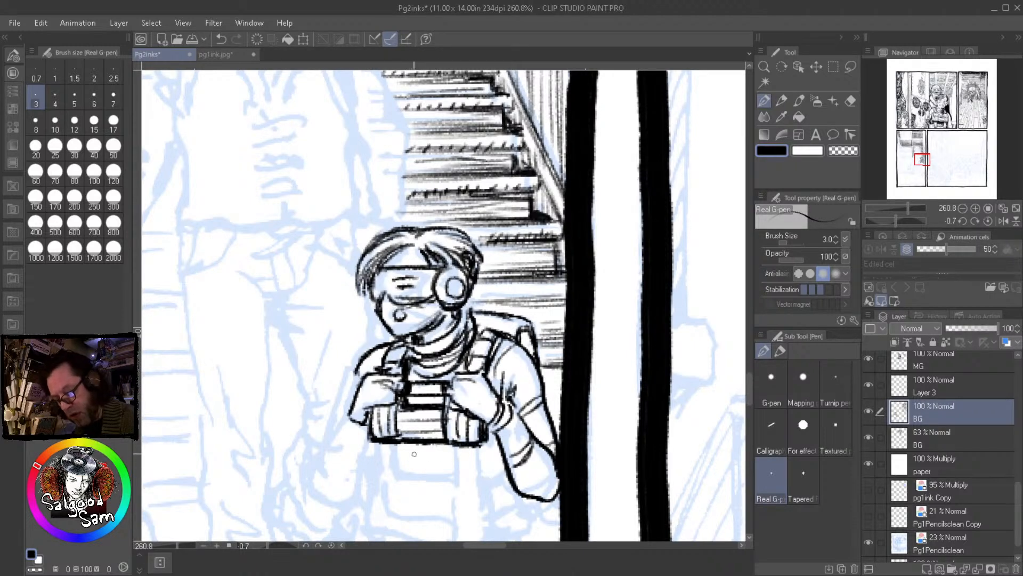
Ink the lower part of the vest with its vertical straps, horizontal bands and hanging strap ends
left_click_drag(460, 474, 453, 429)
mouse_move(367, 395)
left_mouse_down()
mouse_move(377, 423)
mouse_move(394, 422)
mouse_move(377, 441)
mouse_move(394, 426)
mouse_move(378, 467)
mouse_move(395, 452)
left_mouse_up()
mouse_move(453, 400)
left_mouse_down()
mouse_move(453, 436)
mouse_move(474, 415)
mouse_move(473, 438)
mouse_move(455, 442)
mouse_move(472, 454)
left_mouse_up()
mouse_move(393, 432)
left_mouse_down()
mouse_move(446, 429)
mouse_move(397, 461)
mouse_move(453, 452)
left_mouse_up()
mouse_move(388, 462)
left_mouse_down()
mouse_move(468, 471)
mouse_move(452, 491)
mouse_move(477, 479)
mouse_move(374, 482)
mouse_move(399, 462)
left_mouse_up()
left_click_drag(472, 423, 474, 477)
scroll(509, 426, "down", 5)
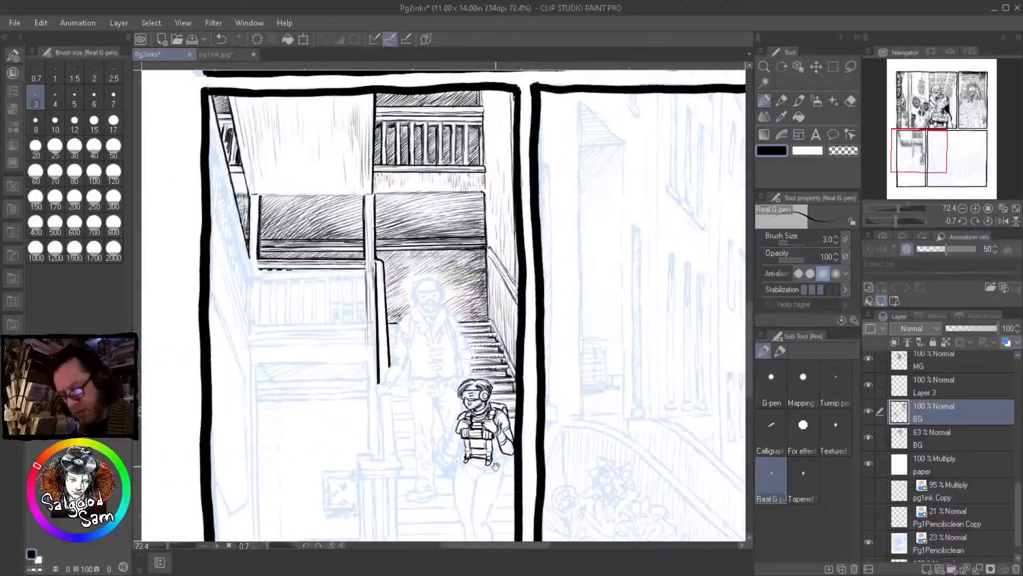
Lengthen the hanging strap ends and ink the side panels of the vest down to the waist
scroll(506, 434, "up", 5)
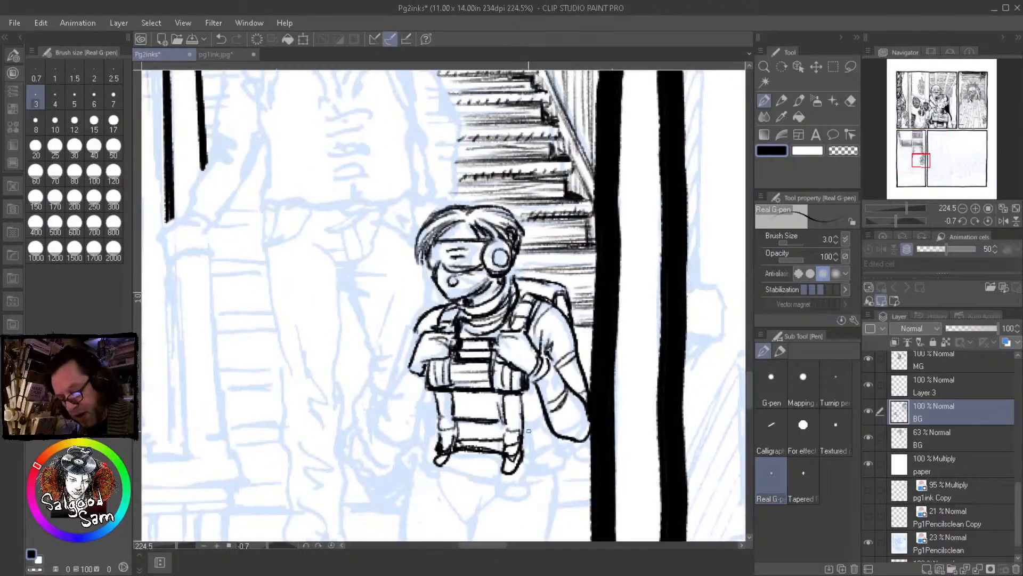
mouse_move(525, 406)
left_mouse_down()
mouse_move(521, 470)
mouse_move(558, 460)
mouse_move(556, 442)
mouse_move(556, 457)
mouse_move(513, 491)
left_mouse_up()
left_click_drag(503, 456, 498, 482)
mouse_move(514, 425)
left_mouse_down()
mouse_move(506, 470)
mouse_move(516, 438)
mouse_move(506, 438)
mouse_move(523, 434)
mouse_move(524, 418)
mouse_move(536, 459)
left_mouse_up()
mouse_move(451, 415)
left_mouse_down()
mouse_move(435, 479)
mouse_move(458, 447)
mouse_move(443, 452)
left_mouse_up()
mouse_move(442, 404)
left_mouse_down()
mouse_move(426, 448)
mouse_move(441, 464)
left_mouse_up()
left_click_drag(437, 401, 423, 464)
Ink the boy's bent arm on the side facing the man, from shoulder to elbow and wrist
mouse_move(405, 368)
left_mouse_down()
mouse_move(374, 426)
mouse_move(402, 455)
mouse_move(420, 427)
mouse_move(428, 376)
mouse_move(411, 446)
left_mouse_up()
mouse_move(426, 378)
left_mouse_down()
mouse_move(411, 443)
mouse_move(391, 465)
mouse_move(386, 418)
mouse_move(390, 437)
mouse_move(410, 441)
mouse_move(437, 407)
mouse_move(376, 416)
mouse_move(388, 450)
mouse_move(389, 419)
mouse_move(395, 445)
left_mouse_up()
mouse_move(381, 412)
left_mouse_down()
mouse_move(406, 442)
mouse_move(422, 425)
mouse_move(426, 385)
left_mouse_up()
left_click_drag(421, 324, 386, 402)
left_click_drag(419, 362, 406, 388)
mouse_move(413, 384)
left_mouse_down()
mouse_move(427, 385)
mouse_move(392, 426)
mouse_move(422, 429)
left_mouse_up()
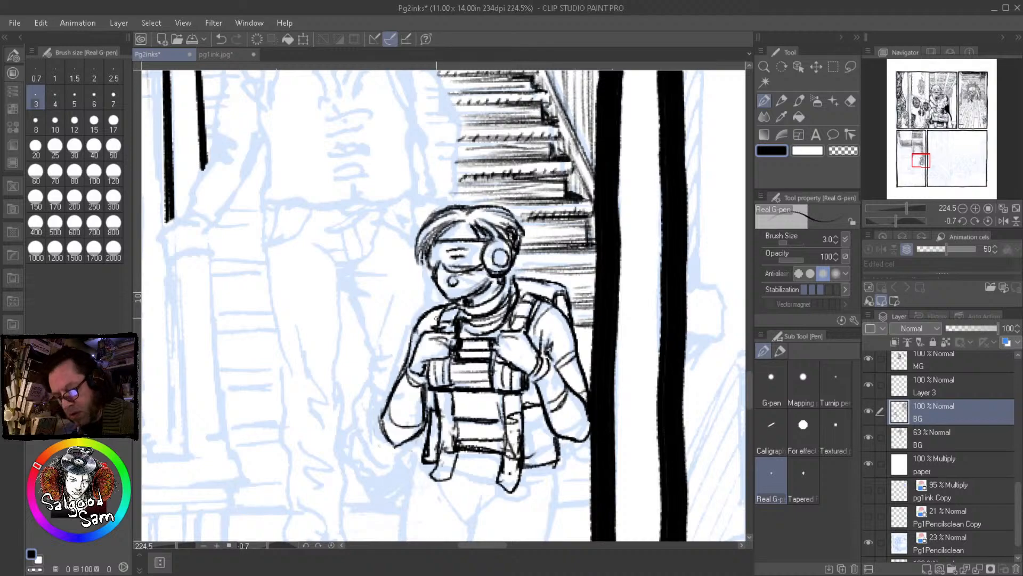
left_click_drag(415, 340, 403, 380)
left_click_drag(423, 442, 430, 425)
Ink the boy's hip and groin lines and begin the thigh contours, trimming the end of the inner thigh line
mouse_move(539, 480)
left_mouse_down()
mouse_move(510, 326)
mouse_move(491, 349)
left_mouse_up()
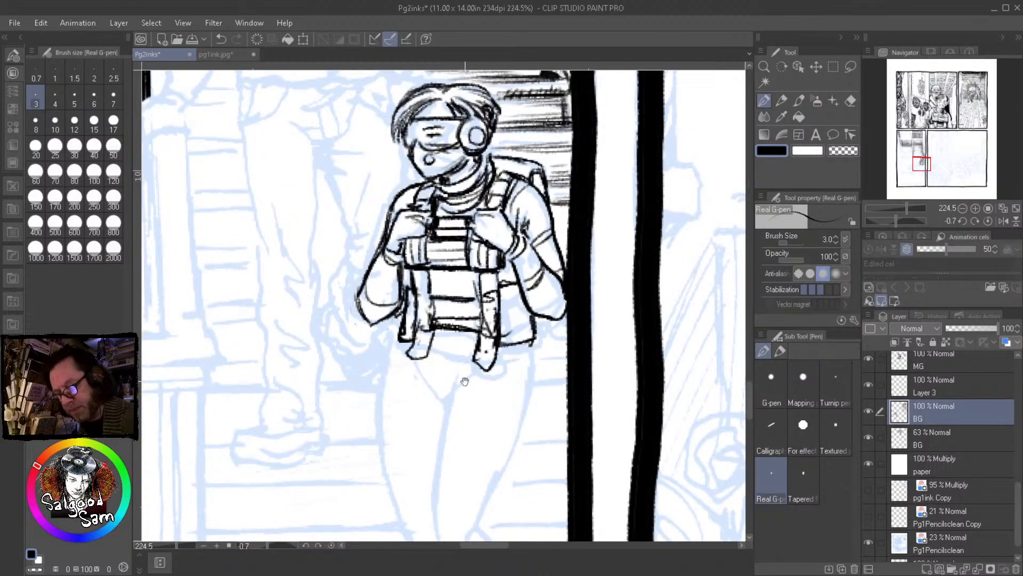
mouse_move(422, 359)
left_mouse_down()
mouse_move(459, 403)
mouse_move(512, 360)
mouse_move(538, 380)
mouse_move(535, 405)
mouse_move(504, 455)
left_mouse_up()
mouse_move(498, 401)
left_mouse_down()
mouse_move(477, 350)
mouse_move(416, 448)
left_mouse_up()
left_click_drag(437, 348, 413, 464)
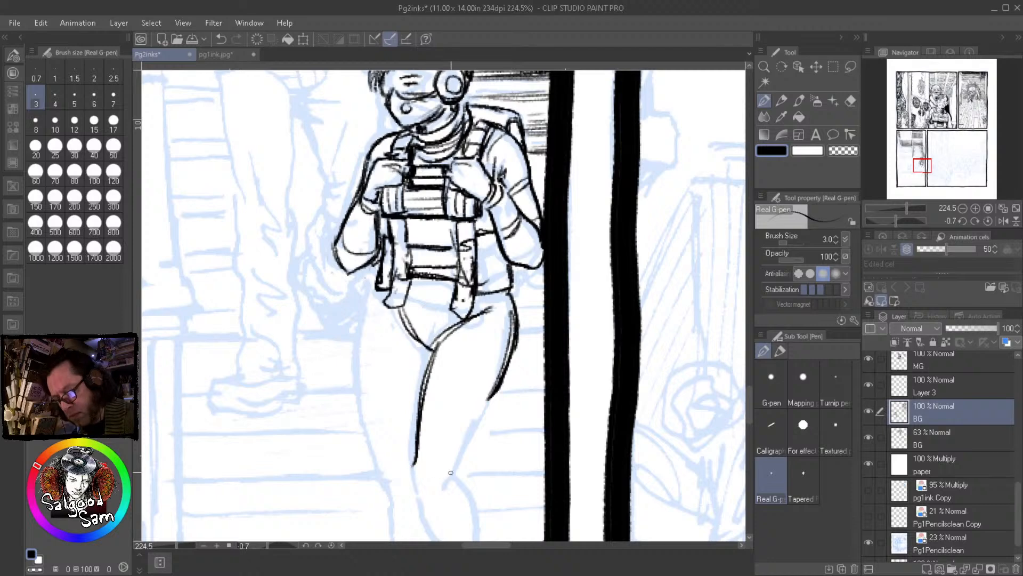
key("ctrl+z")
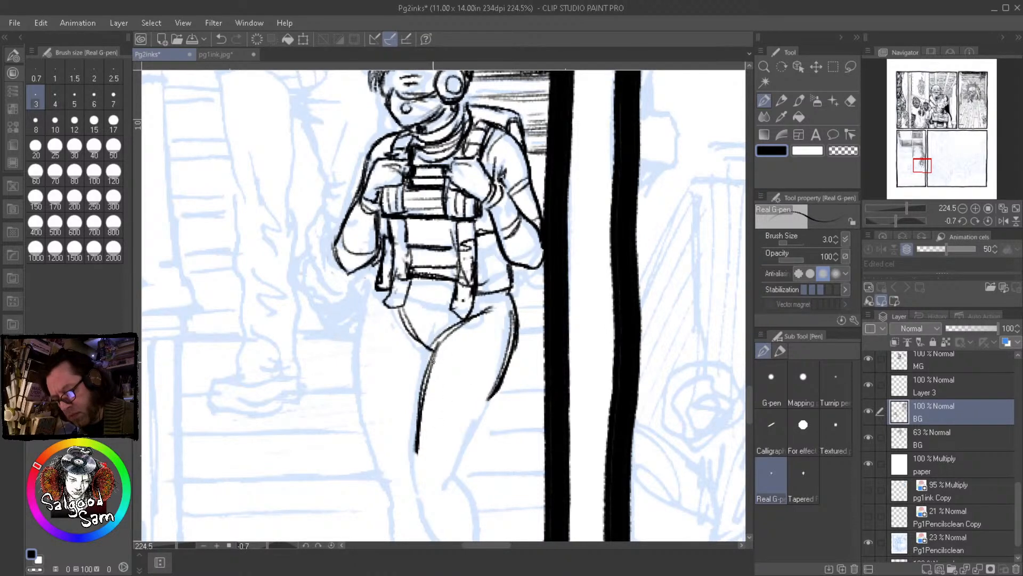
Thicken the inner thigh line and clean up the outer hip and thigh contour beside the panel border
left_click_drag(432, 353, 420, 405)
mouse_move(432, 352)
left_mouse_down()
mouse_move(420, 340)
mouse_move(462, 322)
left_mouse_up()
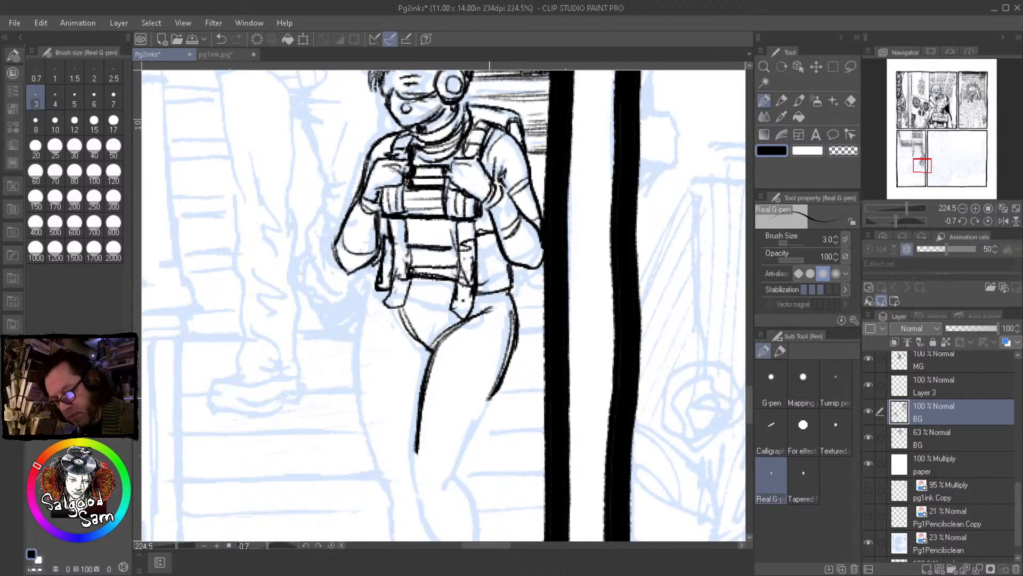
key("ctrl+z")
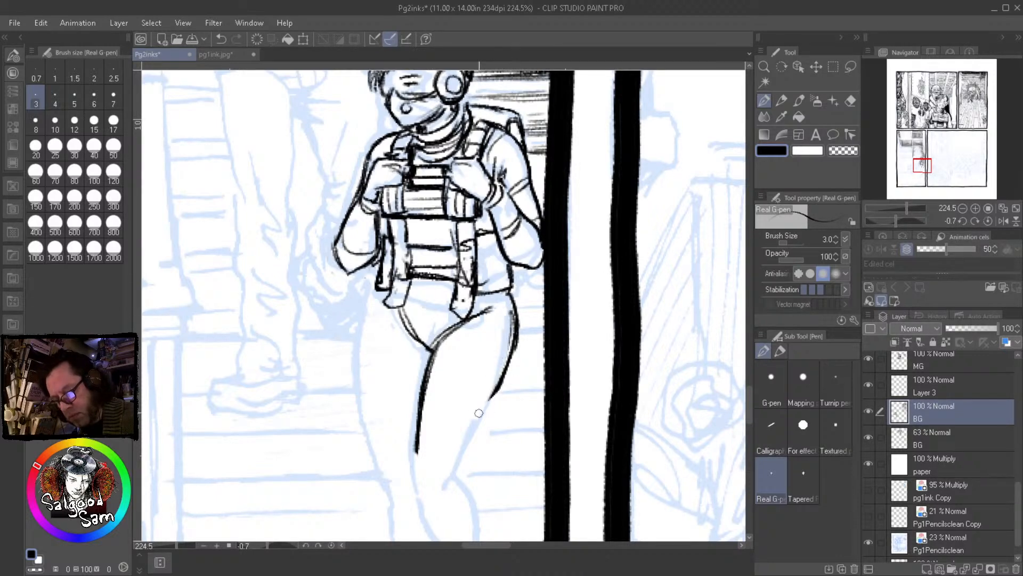
left_click_drag(520, 322, 494, 401)
left_click_drag(509, 288, 518, 314)
Add creases and shading lines to the vest's side and middle bands, and ink the belt along its lower edge
mouse_move(511, 262)
left_mouse_down()
mouse_move(537, 268)
mouse_move(489, 260)
mouse_move(492, 269)
left_mouse_up()
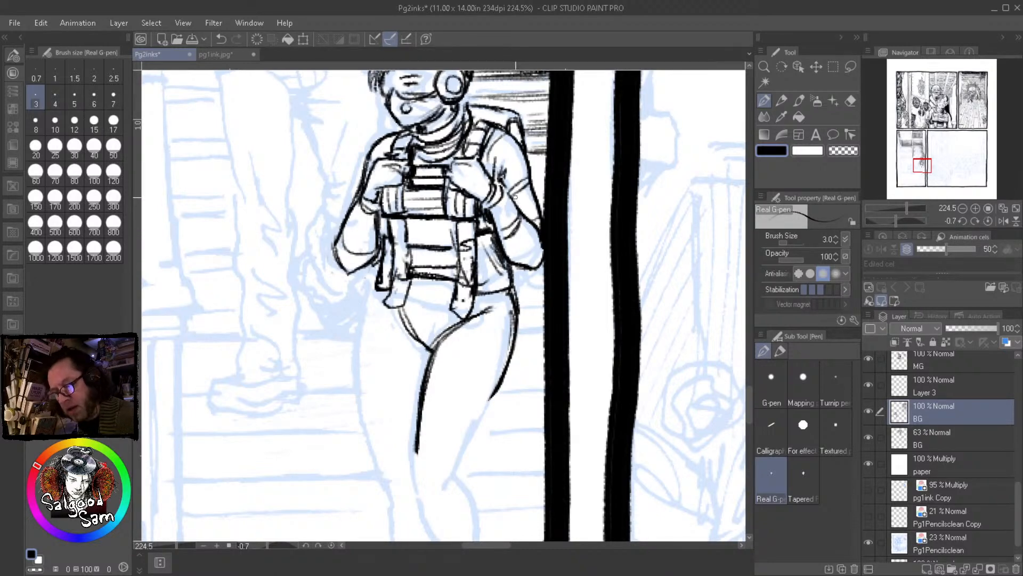
mouse_move(408, 224)
left_mouse_down()
mouse_move(455, 224)
mouse_move(456, 246)
mouse_move(412, 233)
mouse_move(422, 237)
left_mouse_up()
mouse_move(435, 224)
left_mouse_down()
mouse_move(410, 232)
mouse_move(409, 248)
mouse_move(381, 237)
mouse_move(453, 245)
left_mouse_up()
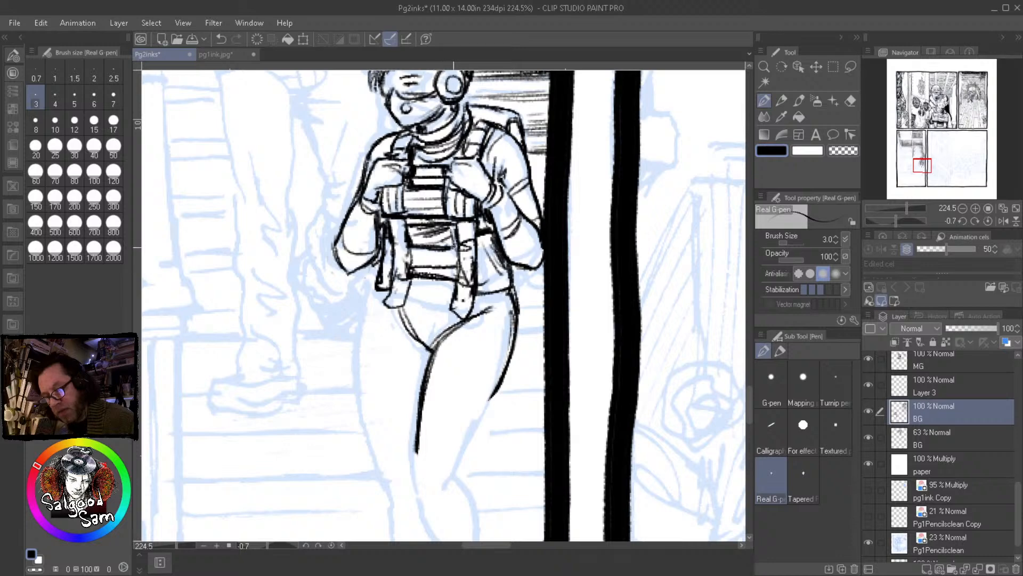
left_click_drag(407, 282, 446, 284)
mouse_move(423, 283)
left_mouse_down()
mouse_move(444, 287)
mouse_move(453, 311)
mouse_move(511, 295)
left_mouse_up()
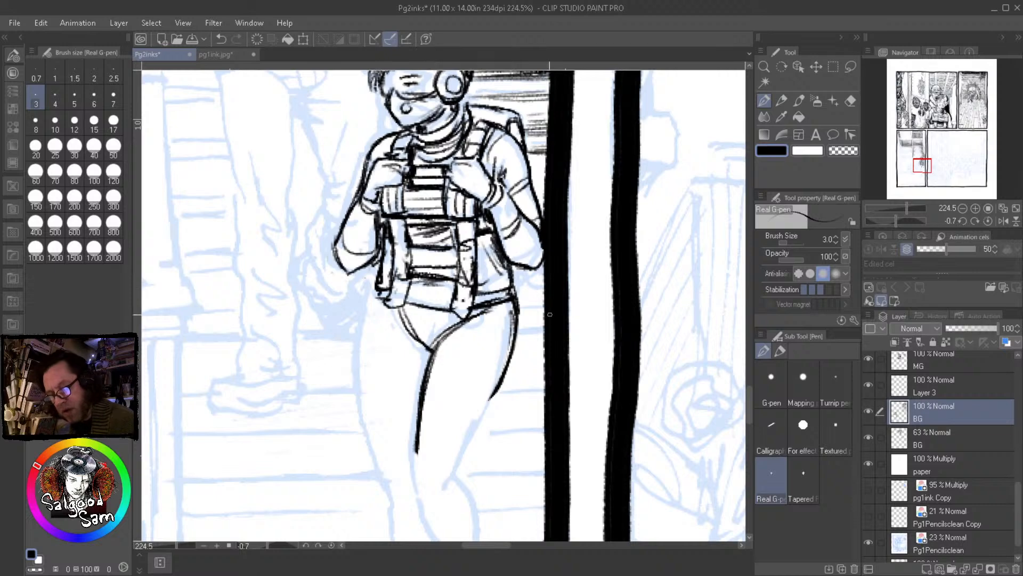
mouse_move(406, 303)
left_mouse_down()
mouse_move(435, 309)
mouse_move(407, 302)
left_mouse_up()
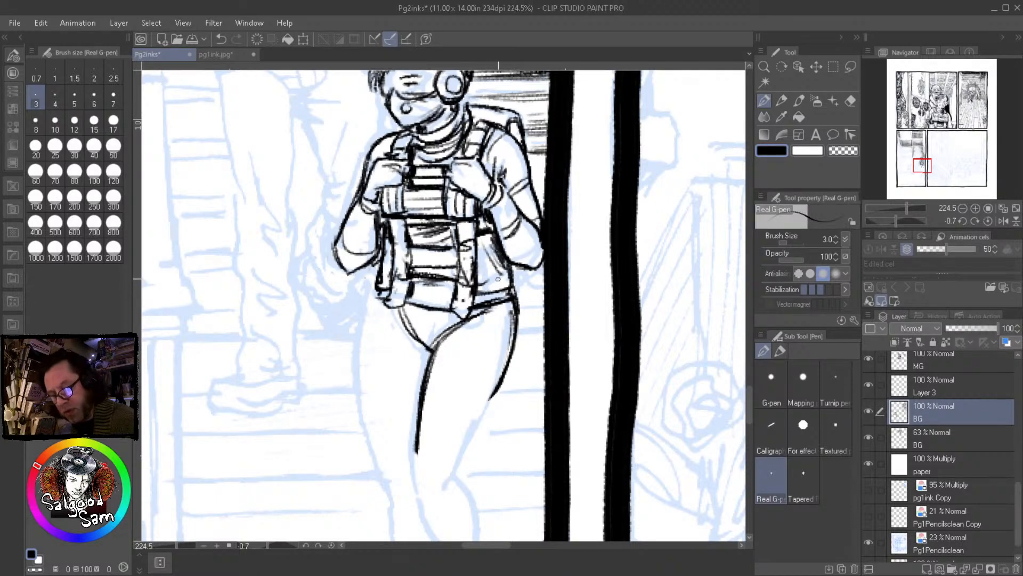
Add small round fasteners to the vest's side panels and darken the details along its vertical straps
left_click_drag(480, 240, 486, 283)
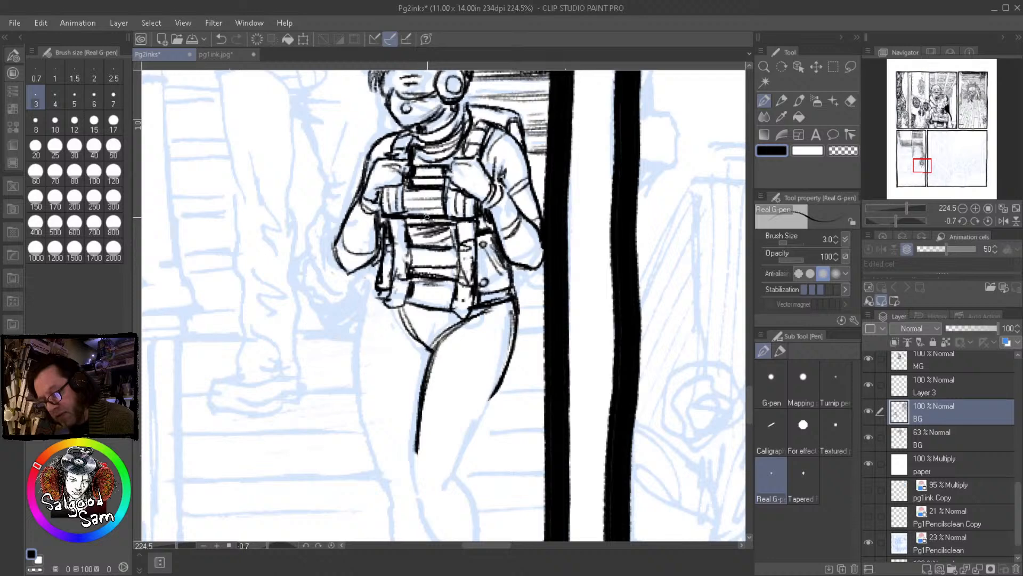
left_click_drag(384, 280, 387, 276)
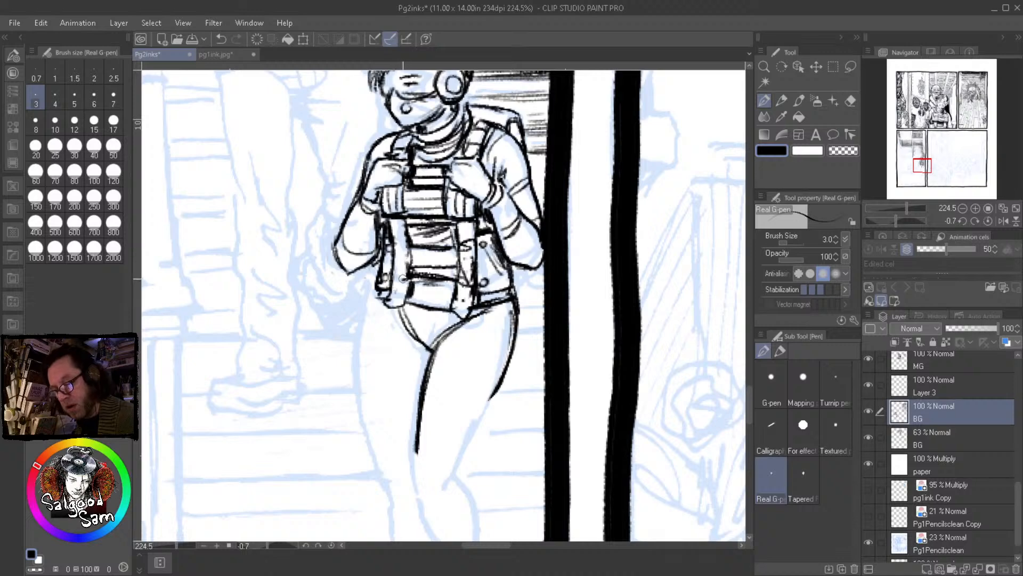
mouse_move(398, 289)
left_mouse_down()
mouse_move(409, 266)
mouse_move(403, 233)
left_mouse_up()
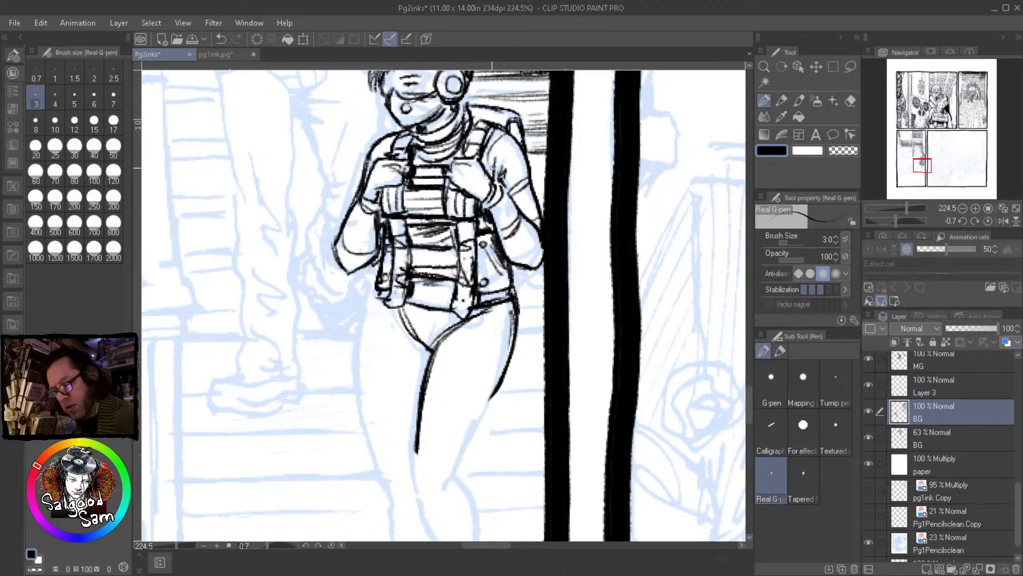
left_click_drag(469, 227, 465, 218)
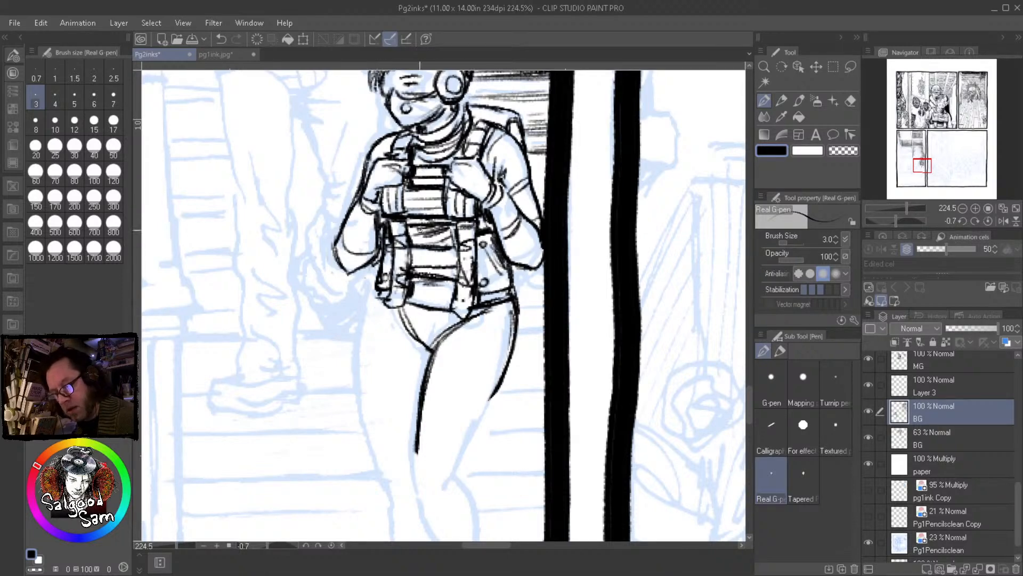
Ink the outer contour of the boy's thigh on the side facing the man and reinforce the groin crease
mouse_move(377, 299)
left_mouse_down()
mouse_move(366, 332)
mouse_move(367, 399)
left_mouse_up()
left_click_drag(368, 328, 377, 440)
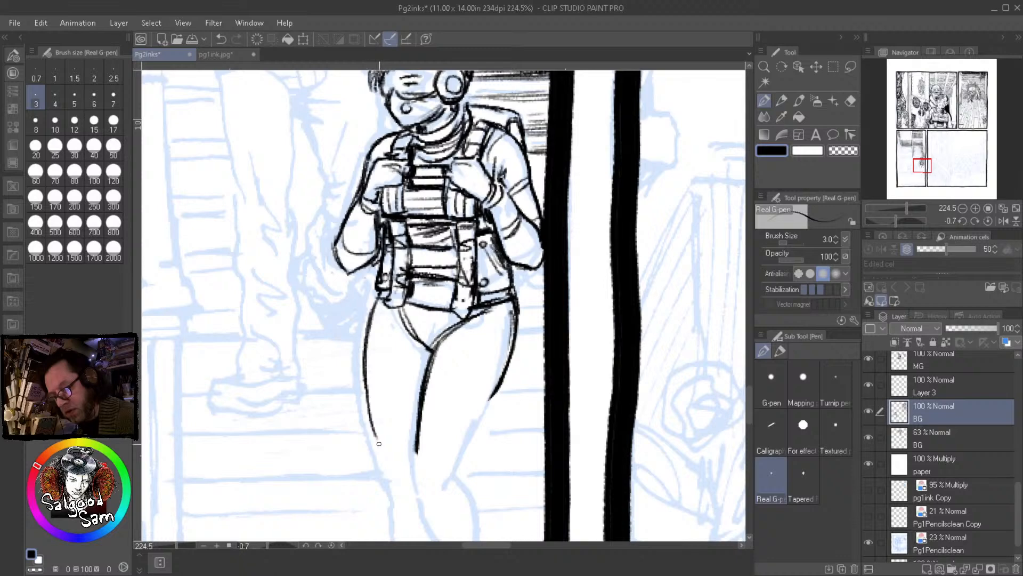
left_click_drag(365, 366, 386, 479)
left_click_drag(415, 339, 433, 354)
Extend the outer and inner thigh contours of both of the boy's legs down to the knees
mouse_move(384, 322)
left_mouse_down()
mouse_move(414, 346)
mouse_move(452, 265)
left_mouse_up()
left_click_drag(532, 266, 478, 380)
left_click_drag(521, 290, 478, 383)
mouse_move(443, 353)
left_mouse_down()
mouse_move(441, 394)
mouse_move(421, 414)
left_mouse_up()
left_click_drag(407, 378, 424, 418)
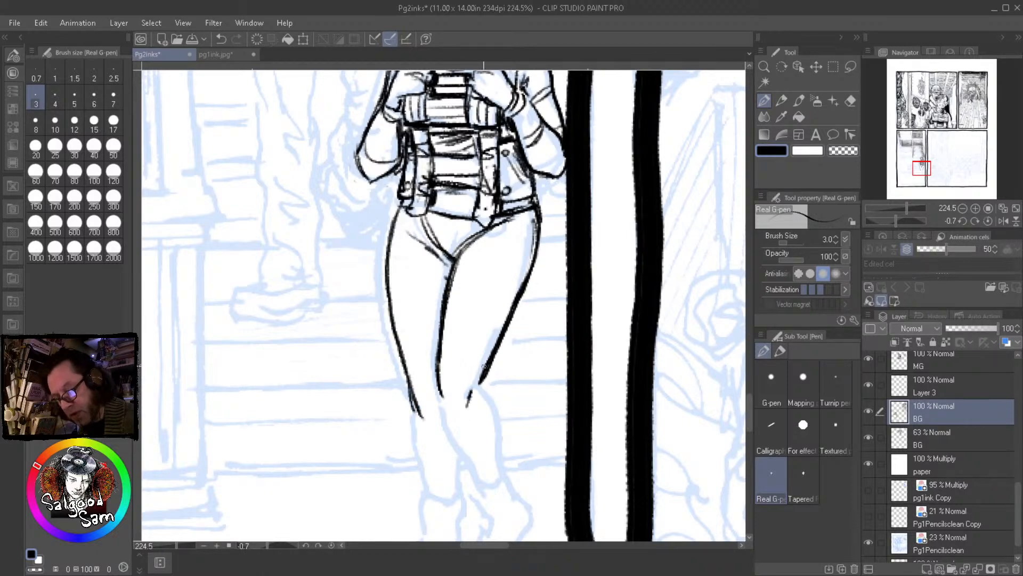
Ink the calf contours of both of the boy's legs from the knees down to the ankles, with a hem line above the foot
mouse_move(484, 385)
left_mouse_down()
mouse_move(452, 336)
mouse_move(485, 452)
left_mouse_up()
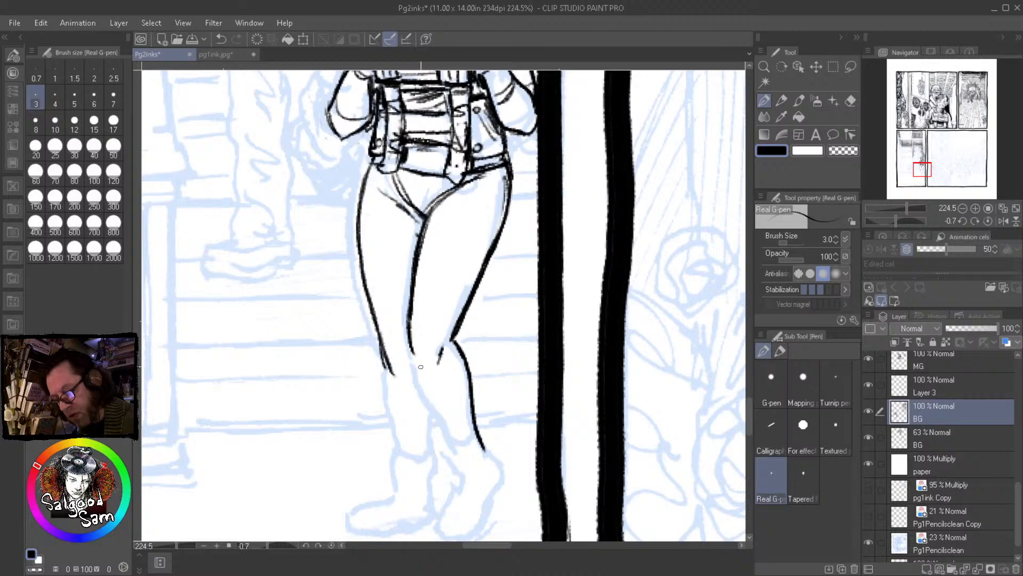
mouse_move(409, 348)
left_mouse_down()
mouse_move(457, 458)
mouse_move(479, 441)
left_mouse_up()
left_click_drag(420, 360, 425, 368)
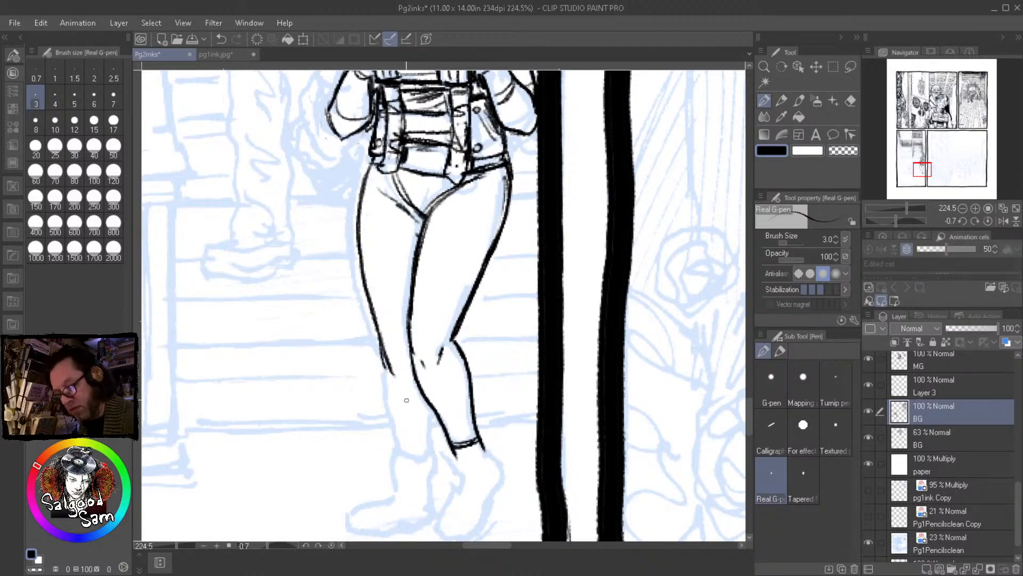
left_click_drag(409, 387, 412, 432)
left_click_drag(383, 368, 399, 455)
mouse_move(387, 391)
left_mouse_down()
mouse_move(399, 467)
mouse_move(425, 461)
left_mouse_up()
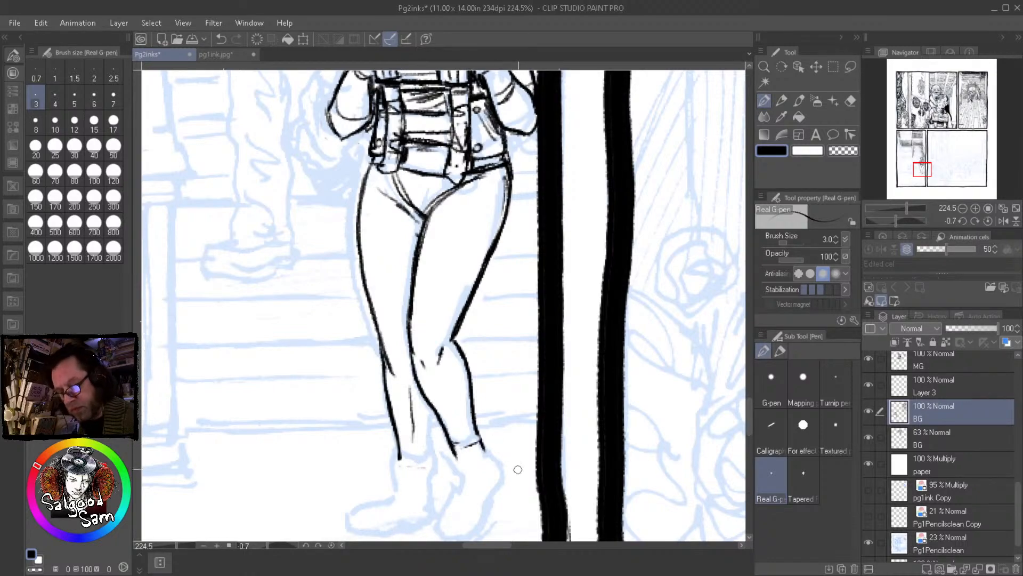
left_click_drag(505, 455, 455, 468)
left_click_drag(571, 457, 368, 267)
mouse_move(644, 343)
left_mouse_down()
mouse_move(624, 357)
mouse_move(569, 455)
left_mouse_up()
scroll(564, 488, "up", 8)
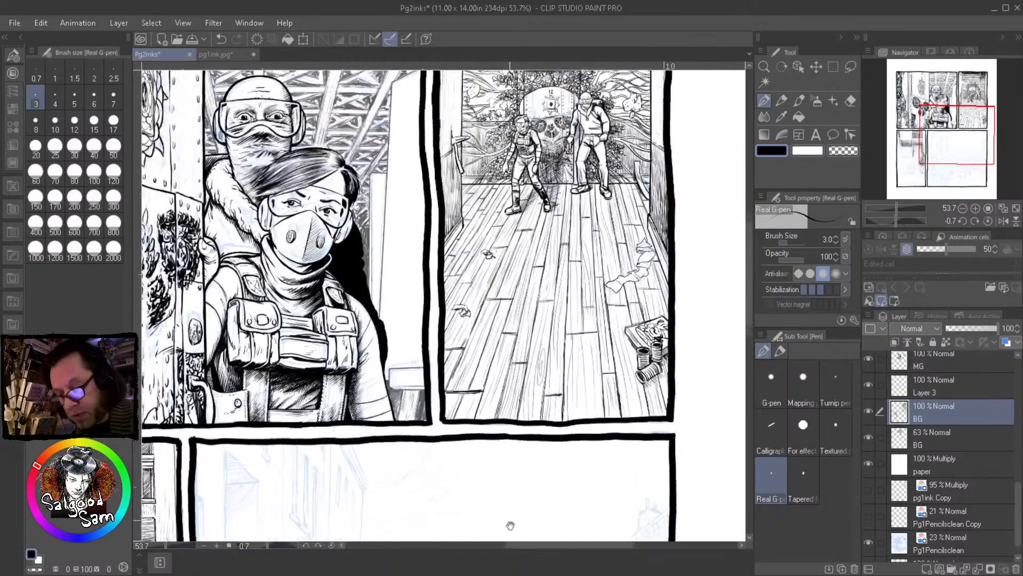
mouse_move(521, 215)
left_mouse_down()
mouse_move(579, 244)
mouse_move(423, 375)
mouse_move(476, 427)
left_mouse_up()
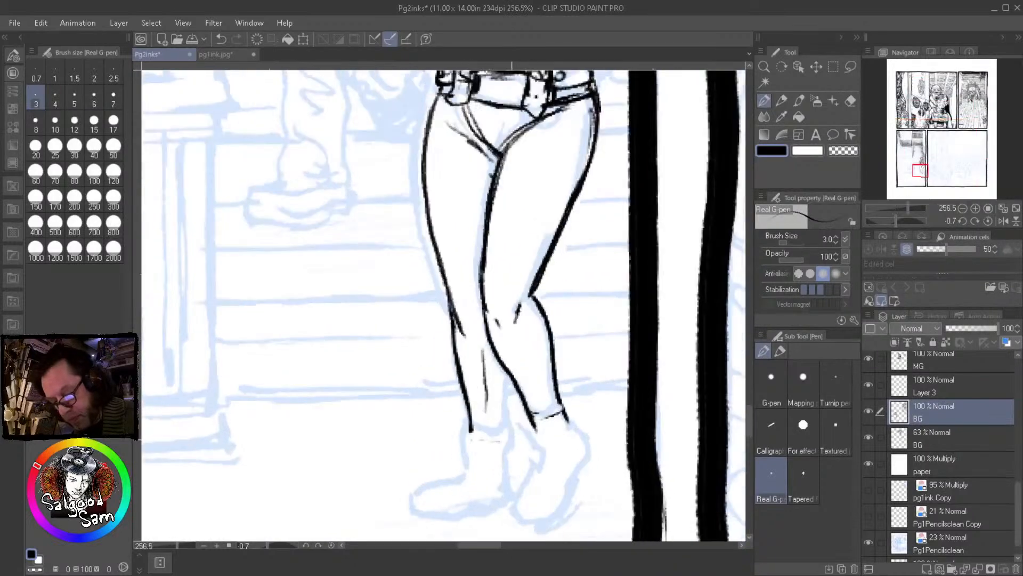
Remove the lower parts of the boy's calf contours and the hem line above the ankle
key("ctrl+z")
key("ctrl+z")
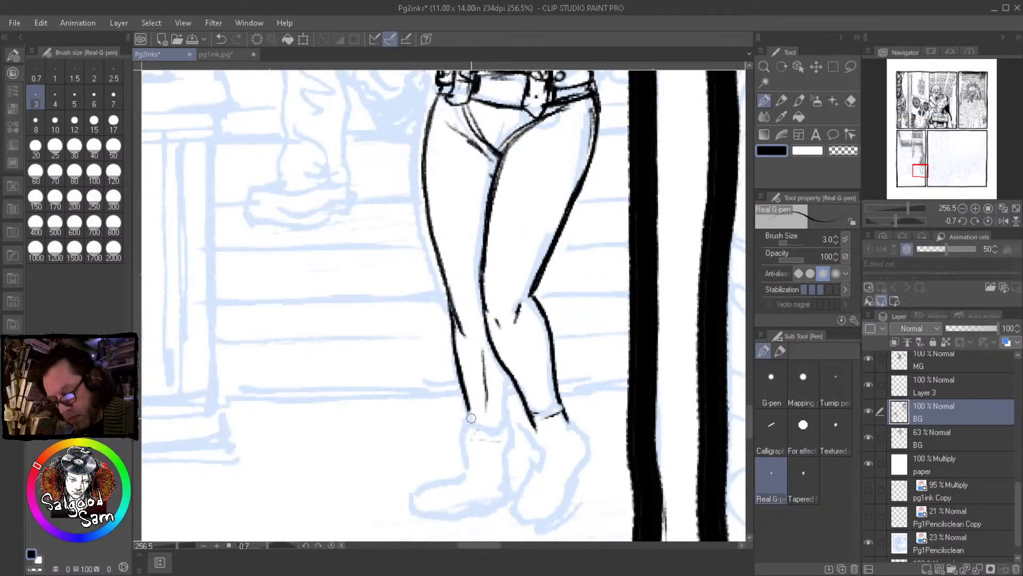
key("ctrl+z")
key("ctrl+z")
key("ctrl+z")
key("ctrl+z")
key("ctrl+z")
key("ctrl+z")
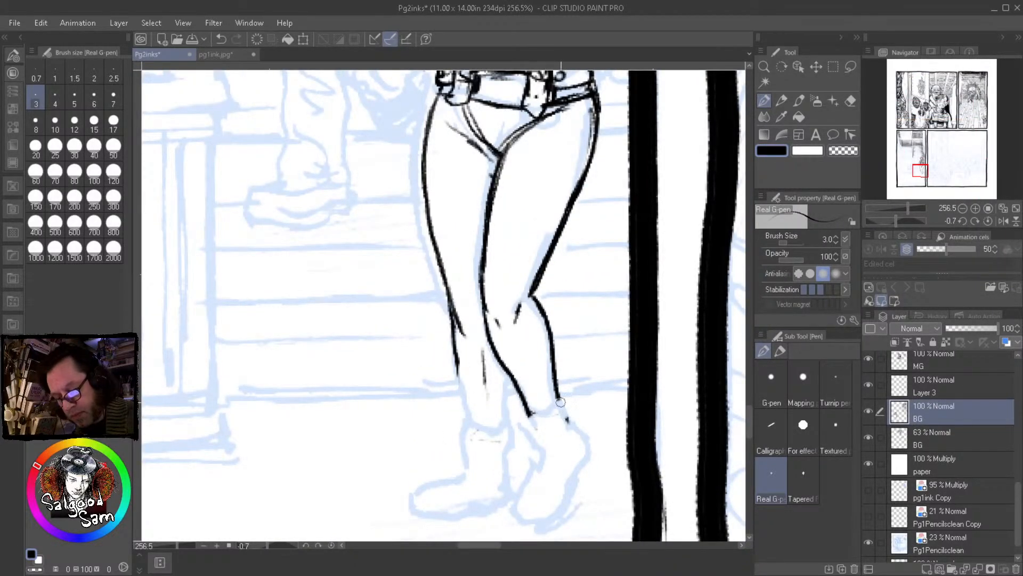
key("ctrl+z")
key("ctrl+z")
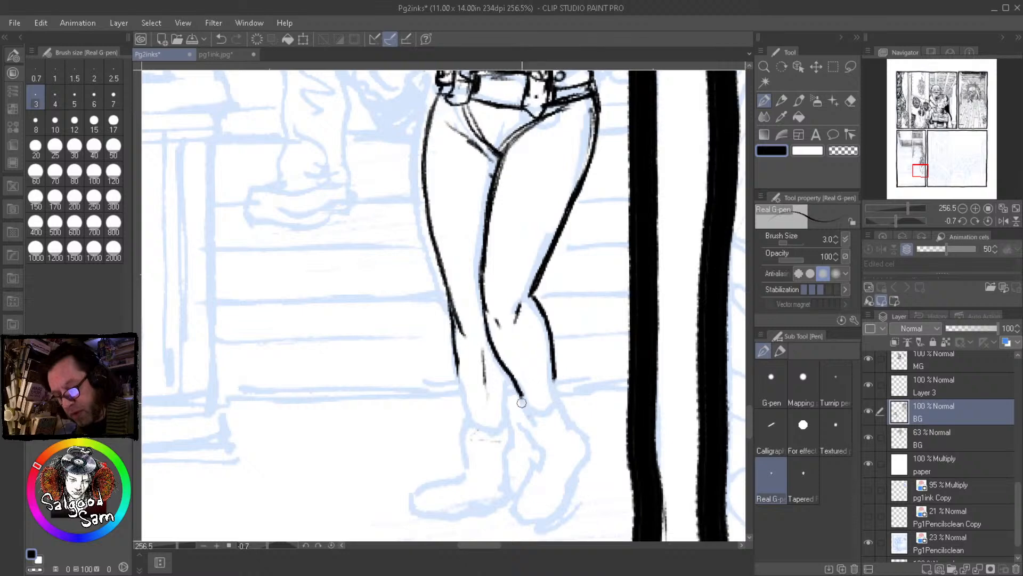
key("ctrl+z")
key("ctrl+z")
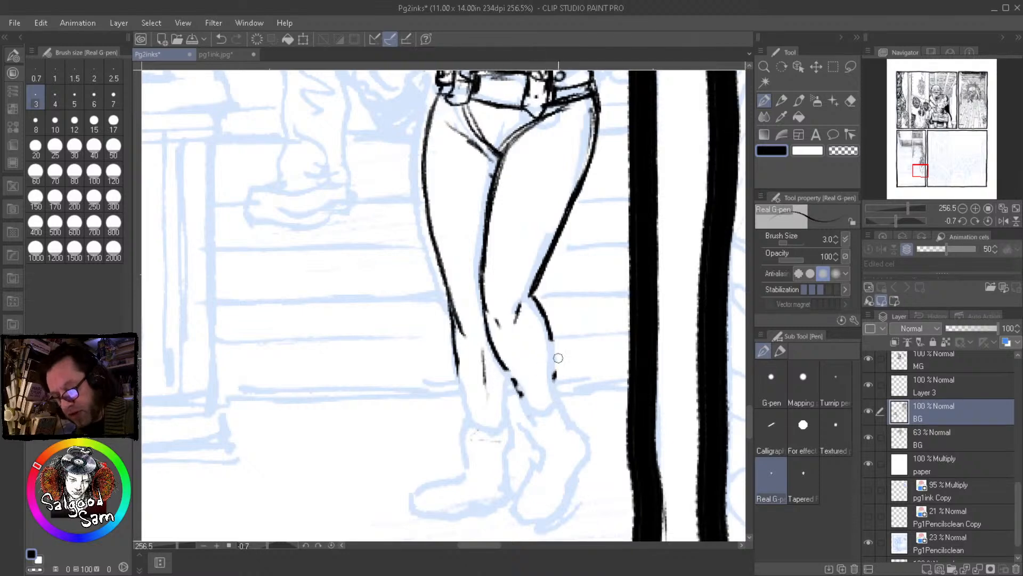
Outline a wide boot shaft with a curved upper edge and rounded hem on the boy's leg nearest the panel border
mouse_move(548, 344)
left_mouse_down()
mouse_move(526, 372)
mouse_move(551, 329)
mouse_move(536, 444)
left_mouse_up()
mouse_move(511, 393)
left_mouse_down()
mouse_move(530, 439)
mouse_move(579, 431)
left_mouse_up()
left_click_drag(555, 352, 575, 423)
mouse_move(561, 375)
left_mouse_down()
mouse_move(574, 427)
mouse_move(542, 452)
left_mouse_up()
left_click_drag(581, 420, 566, 446)
left_click_drag(557, 346, 577, 406)
mouse_move(558, 351)
left_mouse_down()
mouse_move(581, 426)
mouse_move(573, 431)
left_mouse_up()
left_click_drag(503, 379, 534, 449)
left_click_drag(513, 403, 548, 454)
Outline the boot shaft on the boy's other leg, thicken its outer edge and add light fold lines inside
left_click_drag(454, 337, 463, 418)
mouse_move(454, 354)
left_mouse_down()
mouse_move(463, 441)
mouse_move(503, 459)
left_mouse_up()
mouse_move(458, 360)
left_mouse_down()
mouse_move(496, 357)
mouse_move(510, 451)
left_mouse_up()
left_click_drag(508, 398, 509, 457)
mouse_move(462, 403)
left_mouse_down()
mouse_move(464, 451)
mouse_move(501, 465)
mouse_move(511, 462)
mouse_move(503, 394)
mouse_move(516, 408)
left_mouse_up()
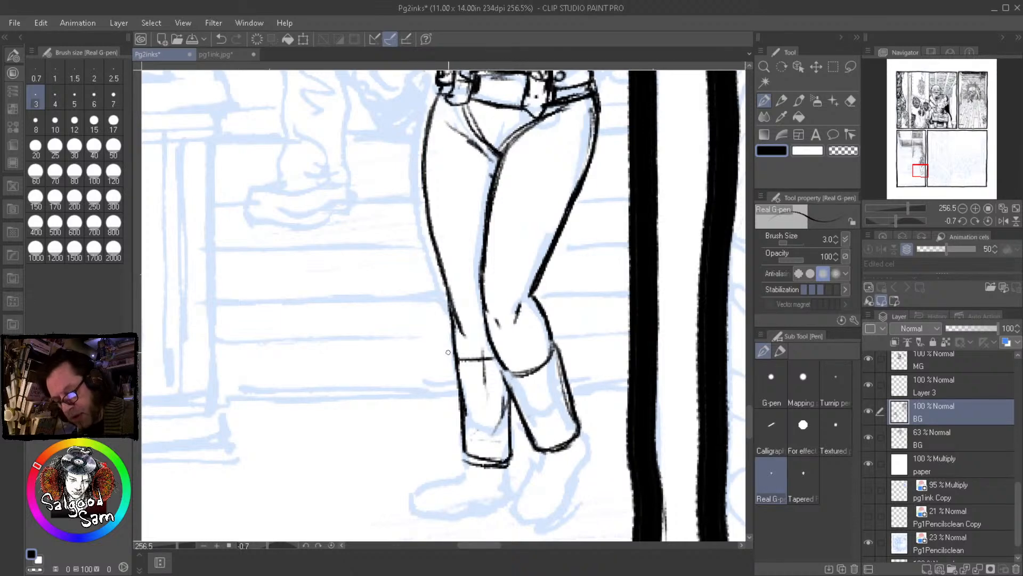
left_click_drag(452, 342, 462, 421)
left_click_drag(455, 369, 462, 446)
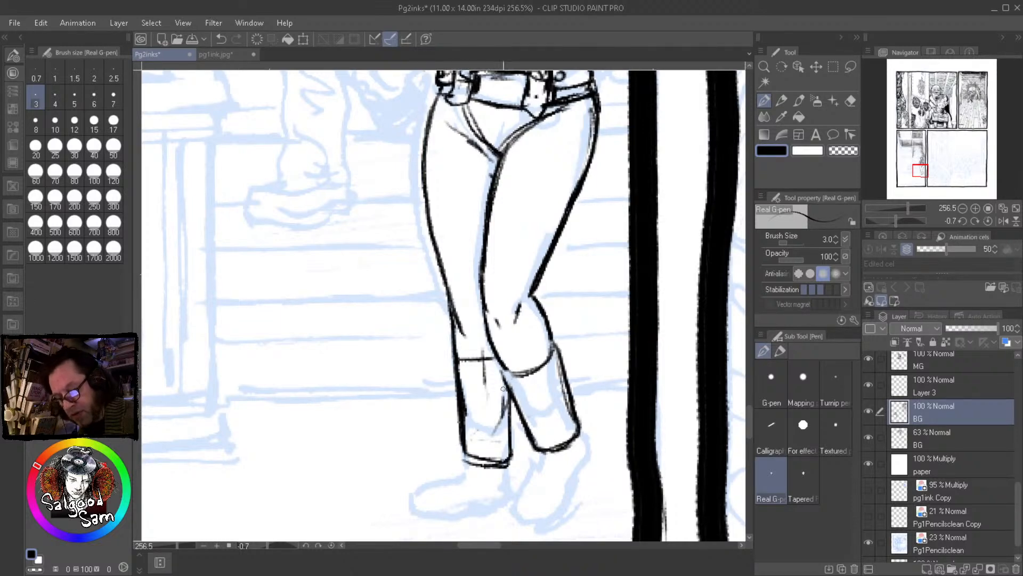
left_click_drag(461, 339, 467, 446)
mouse_move(486, 404)
left_mouse_down()
mouse_move(485, 429)
mouse_move(440, 487)
mouse_move(532, 422)
mouse_move(492, 437)
left_mouse_up()
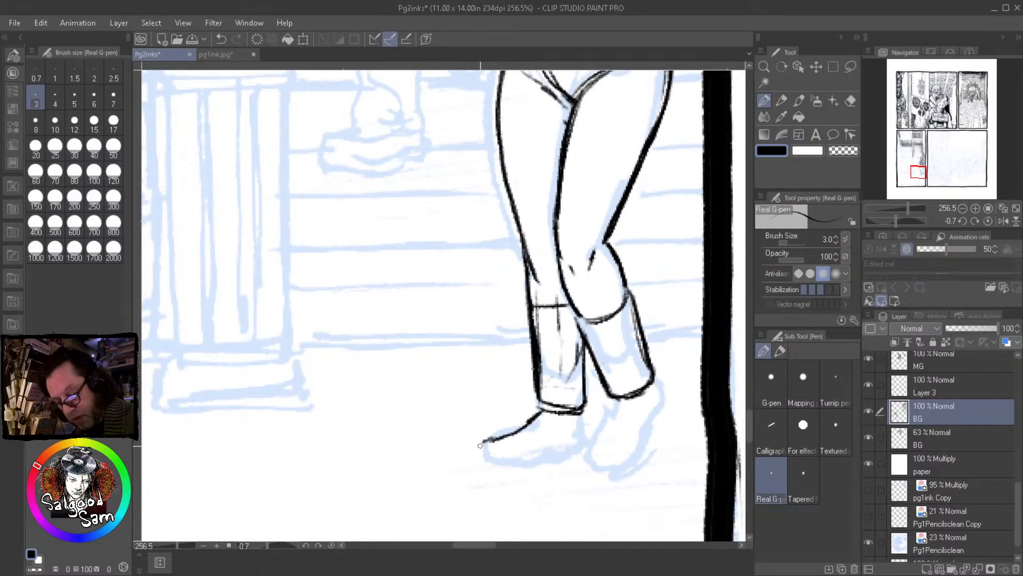
Ink the shoe on the boy's outstretched foot, with its outline, sole and black upper details
mouse_move(539, 415)
left_mouse_down()
mouse_move(480, 437)
mouse_move(490, 440)
mouse_move(473, 459)
mouse_move(512, 467)
mouse_move(579, 453)
left_mouse_up()
left_click_drag(584, 417, 590, 444)
mouse_move(496, 458)
left_mouse_down()
mouse_move(589, 437)
mouse_move(573, 435)
mouse_move(582, 425)
left_mouse_up()
mouse_move(574, 412)
left_mouse_down()
mouse_move(523, 435)
mouse_move(564, 411)
mouse_move(583, 436)
mouse_move(579, 421)
mouse_move(578, 440)
left_mouse_up()
mouse_move(490, 442)
left_mouse_down()
mouse_move(511, 436)
mouse_move(513, 458)
left_mouse_up()
left_click_drag(566, 431, 535, 441)
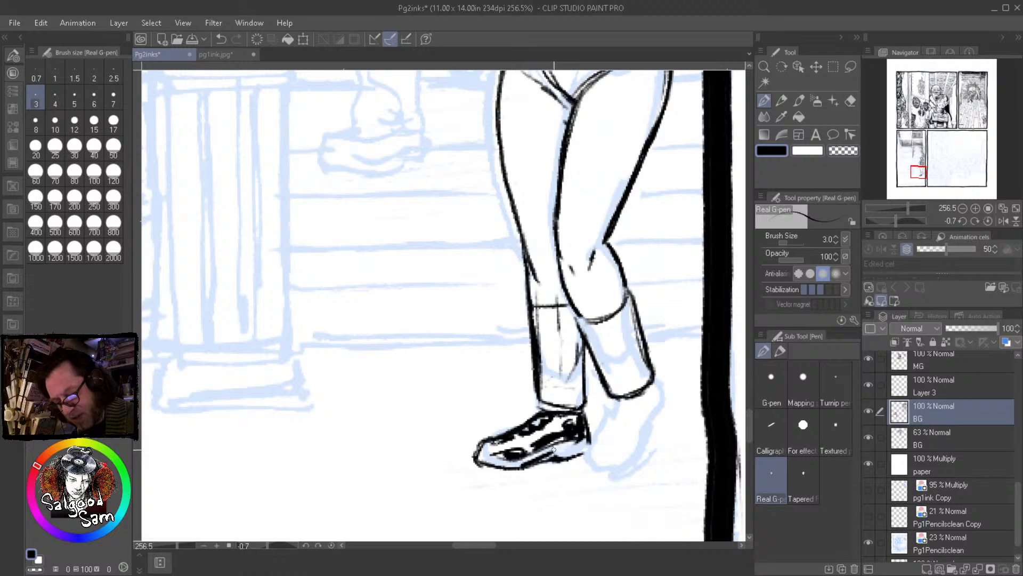
Ink the shoe on the foot nearest the panel border, with its outline, black shading and strap details
mouse_move(613, 410)
left_mouse_down()
mouse_move(586, 443)
mouse_move(617, 405)
mouse_move(609, 416)
left_mouse_up()
mouse_move(654, 379)
left_mouse_down()
mouse_move(664, 398)
mouse_move(626, 464)
mouse_move(644, 438)
left_mouse_up()
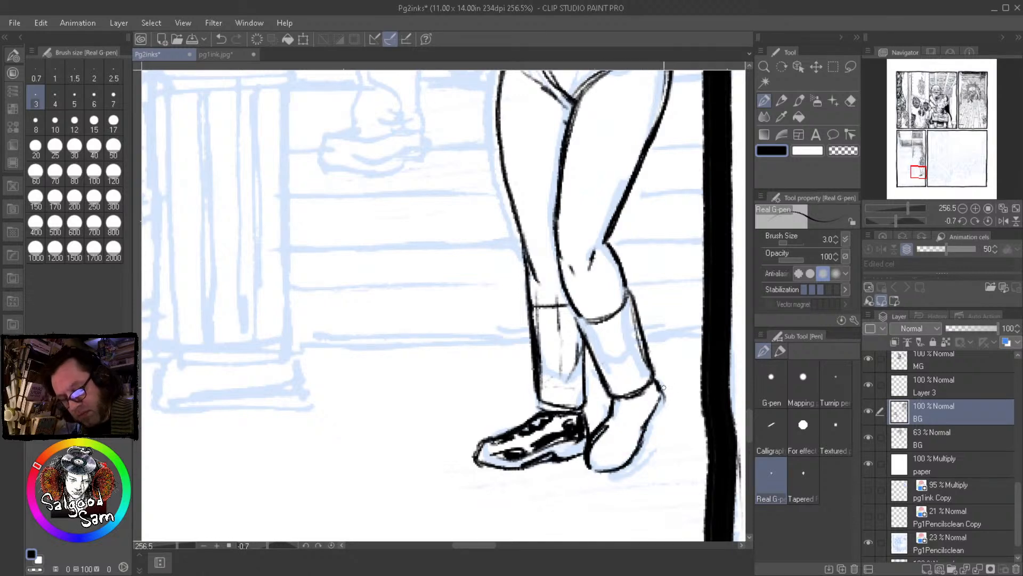
mouse_move(666, 393)
left_mouse_down()
mouse_move(617, 476)
mouse_move(639, 459)
mouse_move(626, 425)
mouse_move(651, 387)
mouse_move(643, 415)
mouse_move(630, 405)
left_mouse_up()
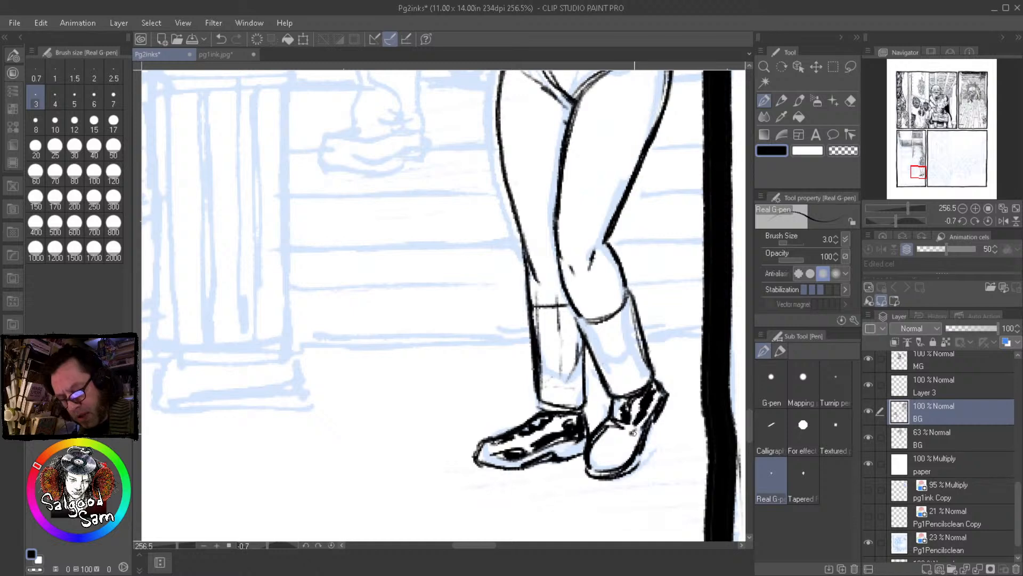
mouse_move(629, 445)
left_mouse_down()
mouse_move(599, 467)
mouse_move(628, 426)
mouse_move(601, 436)
mouse_move(624, 434)
mouse_move(621, 457)
mouse_move(604, 449)
left_mouse_up()
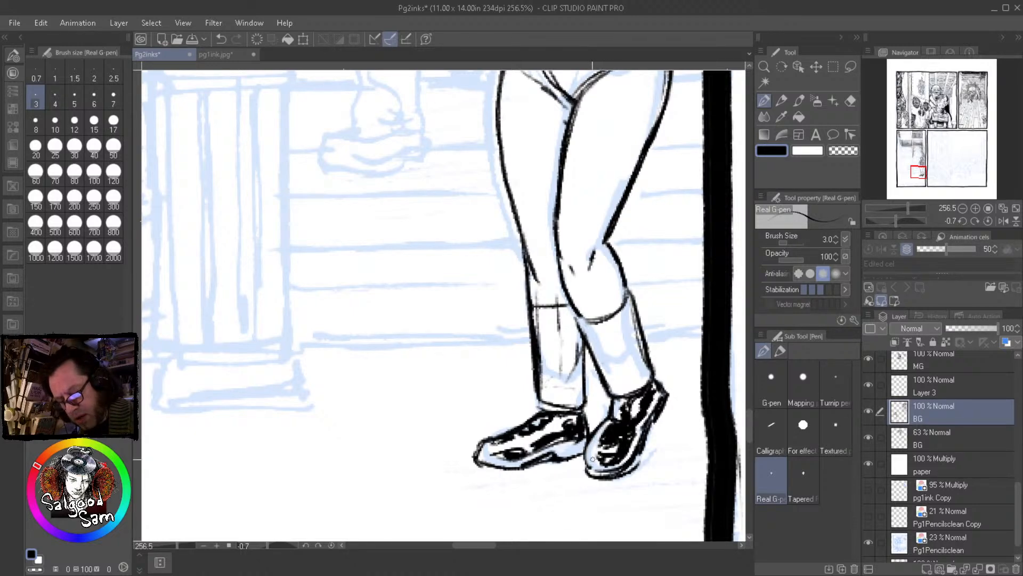
mouse_move(596, 457)
left_mouse_down()
mouse_move(621, 469)
mouse_move(631, 453)
mouse_move(604, 431)
mouse_move(633, 424)
mouse_move(607, 429)
mouse_move(586, 464)
left_mouse_up()
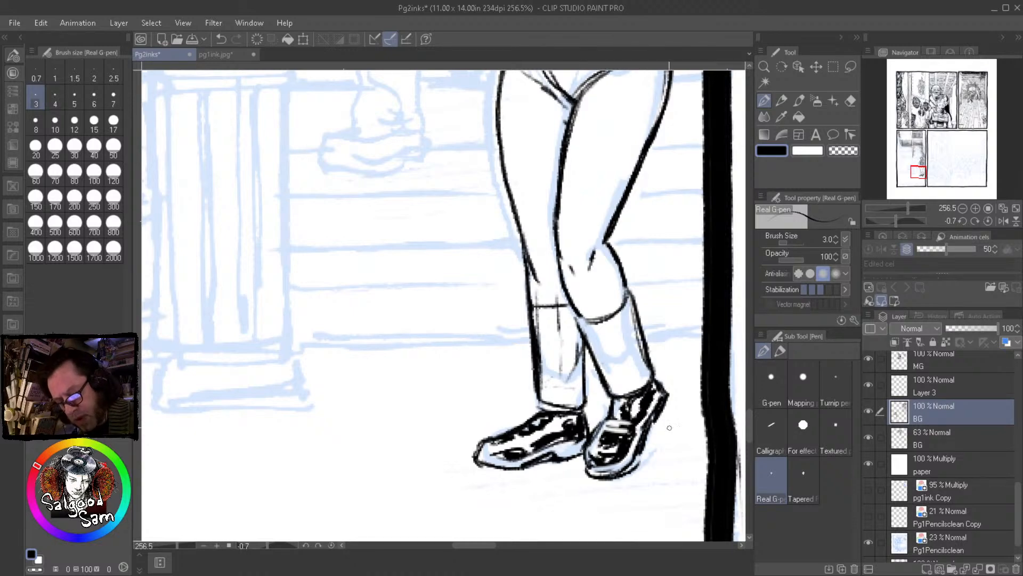
Hatch a ground shadow from the boy's shoe toward the panel border
mouse_move(659, 454)
left_mouse_down()
mouse_move(642, 464)
mouse_move(673, 457)
mouse_move(696, 422)
mouse_move(655, 428)
mouse_move(676, 416)
left_mouse_up()
left_click_drag(653, 419, 702, 399)
mouse_move(674, 402)
left_mouse_down()
mouse_move(702, 397)
mouse_move(703, 407)
left_mouse_up()
left_click_drag(662, 421, 707, 422)
left_click_drag(660, 433, 708, 433)
mouse_move(644, 451)
left_mouse_down()
mouse_move(707, 438)
mouse_move(667, 449)
left_mouse_up()
left_click_drag(648, 439, 681, 423)
left_click_drag(643, 430, 701, 412)
scroll(675, 468, "down", 3)
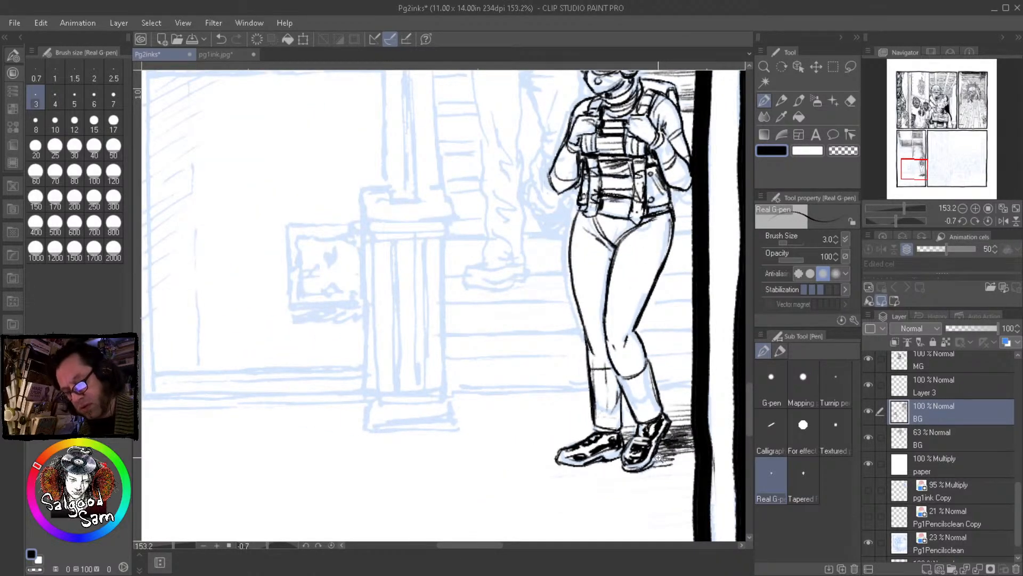
scroll(648, 443, "down", 2)
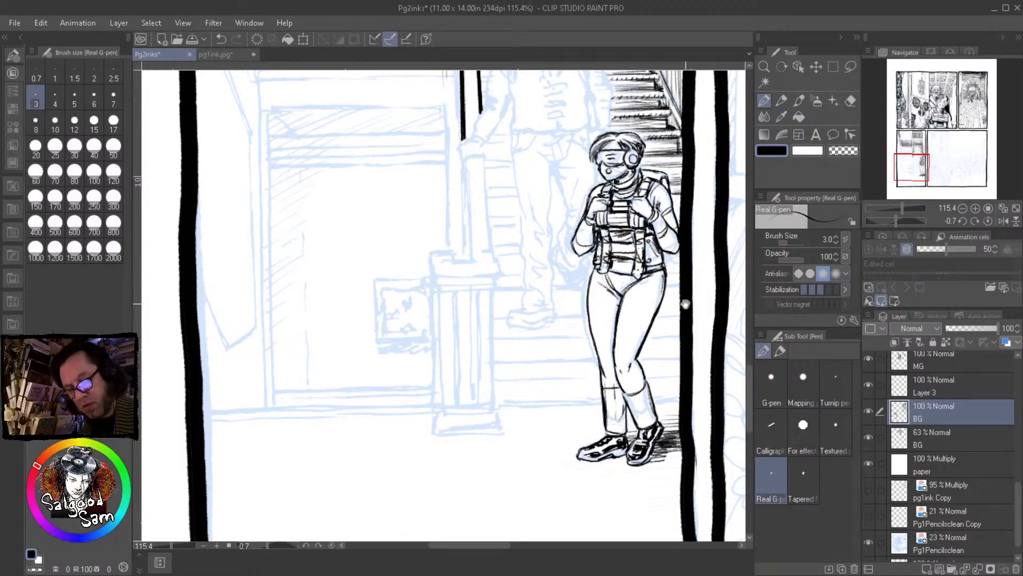
mouse_move(686, 304)
left_mouse_down()
mouse_move(634, 376)
mouse_move(611, 256)
mouse_move(521, 372)
mouse_move(541, 344)
mouse_move(520, 341)
mouse_move(513, 356)
mouse_move(532, 351)
left_mouse_up()
Draw curved seam lines across both of the boy's thighs above the knees
left_click_drag(444, 422, 579, 252)
left_click_drag(410, 488, 498, 479)
left_click_drag(608, 292, 678, 217)
mouse_move(623, 279)
left_mouse_down()
mouse_move(636, 240)
mouse_move(688, 224)
left_mouse_up()
mouse_move(554, 233)
left_mouse_down()
mouse_move(583, 308)
mouse_move(600, 316)
mouse_move(644, 239)
mouse_move(681, 221)
left_mouse_up()
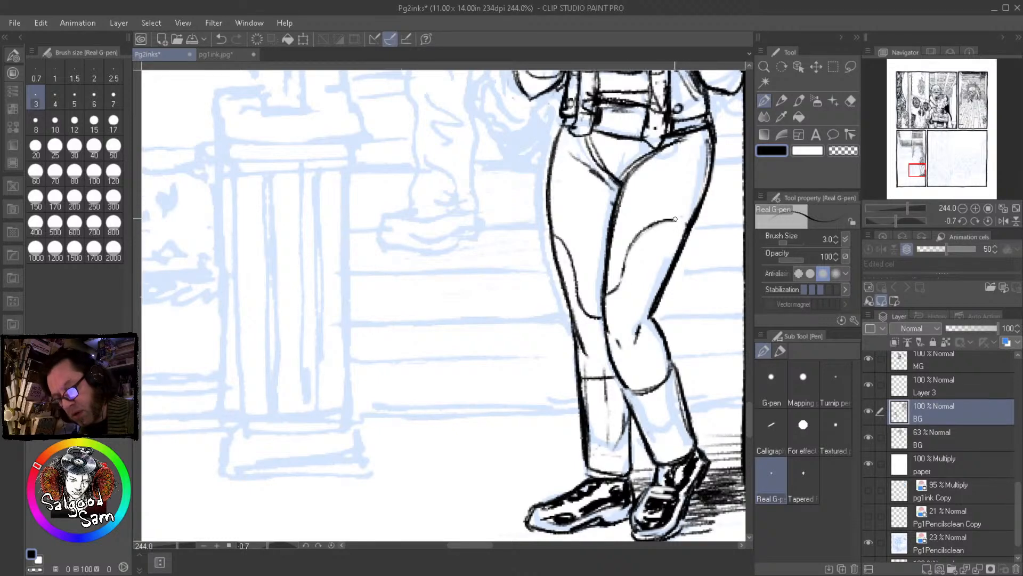
Rework the outer thigh contour down to the back of the knee and add creases around that knee
mouse_move(673, 243)
left_mouse_down()
mouse_move(639, 322)
mouse_move(676, 239)
left_mouse_up()
key("ctrl+z")
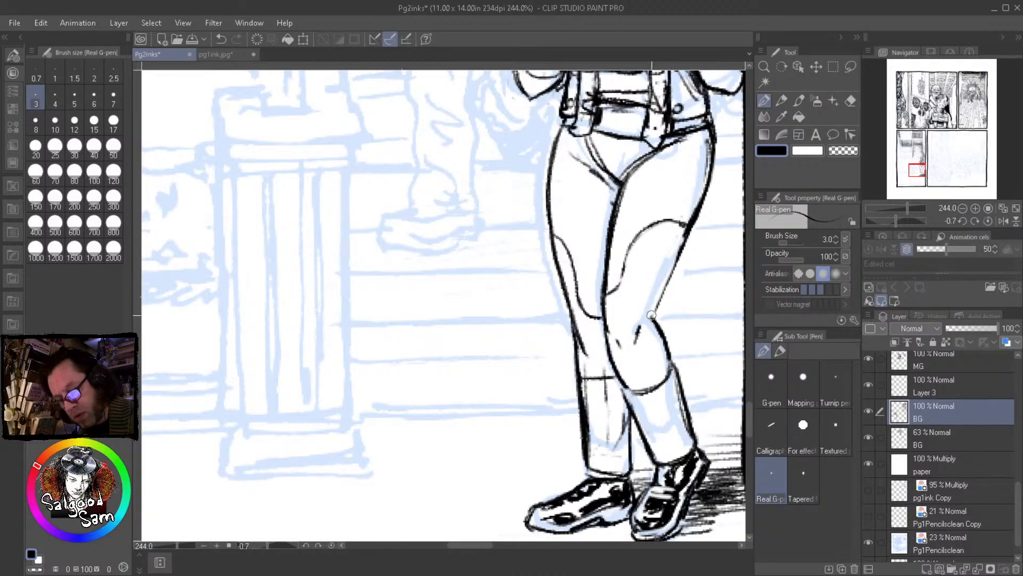
mouse_move(661, 302)
left_mouse_down()
mouse_move(642, 339)
mouse_move(667, 288)
mouse_move(658, 308)
left_mouse_up()
left_click_drag(692, 227, 659, 306)
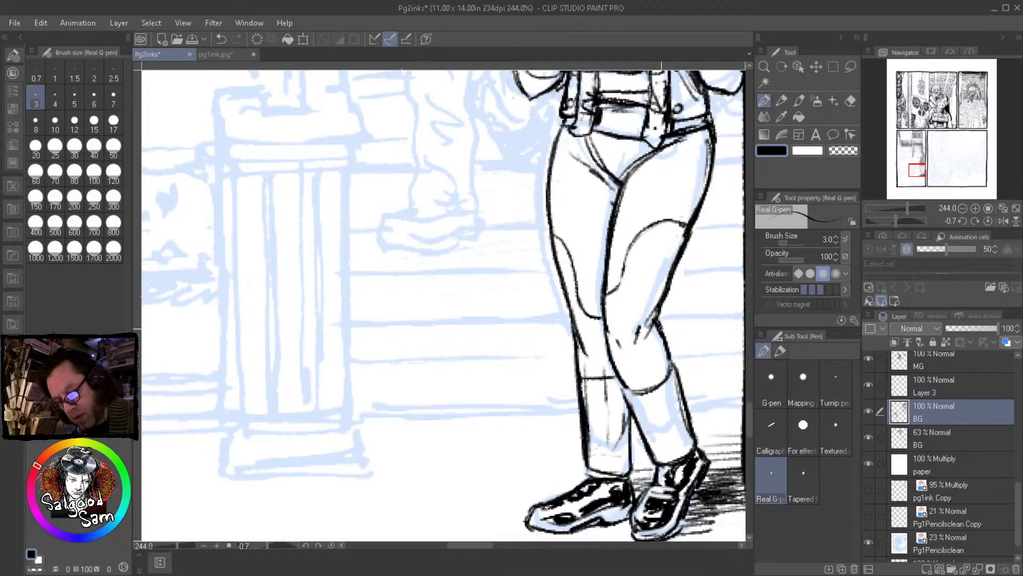
left_click_drag(642, 359, 660, 331)
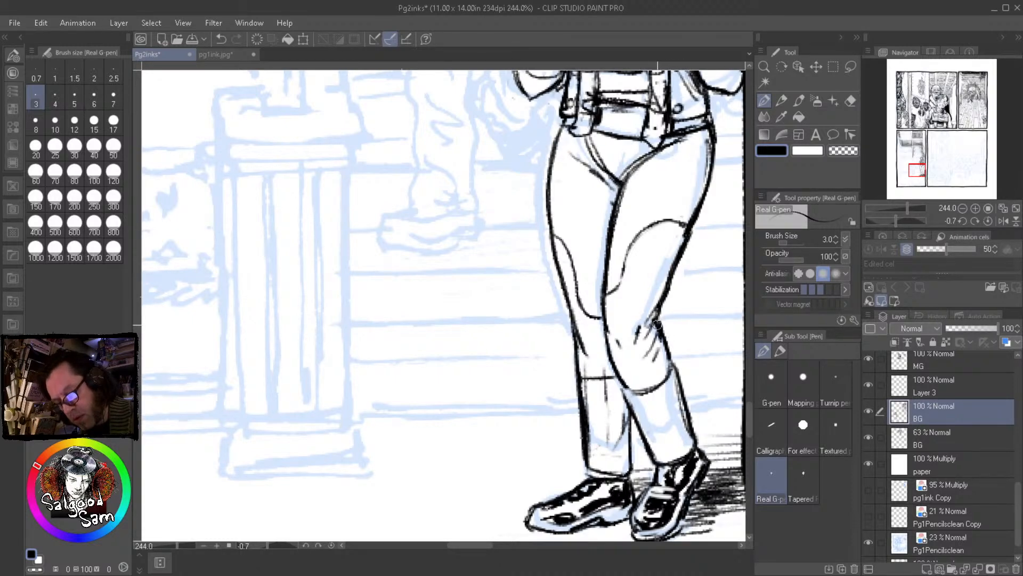
Shade the sides of both boot shafts with jagged black strokes
mouse_move(666, 343)
left_mouse_down()
mouse_move(670, 377)
mouse_move(629, 405)
mouse_move(642, 447)
left_mouse_up()
left_click_drag(637, 402, 657, 453)
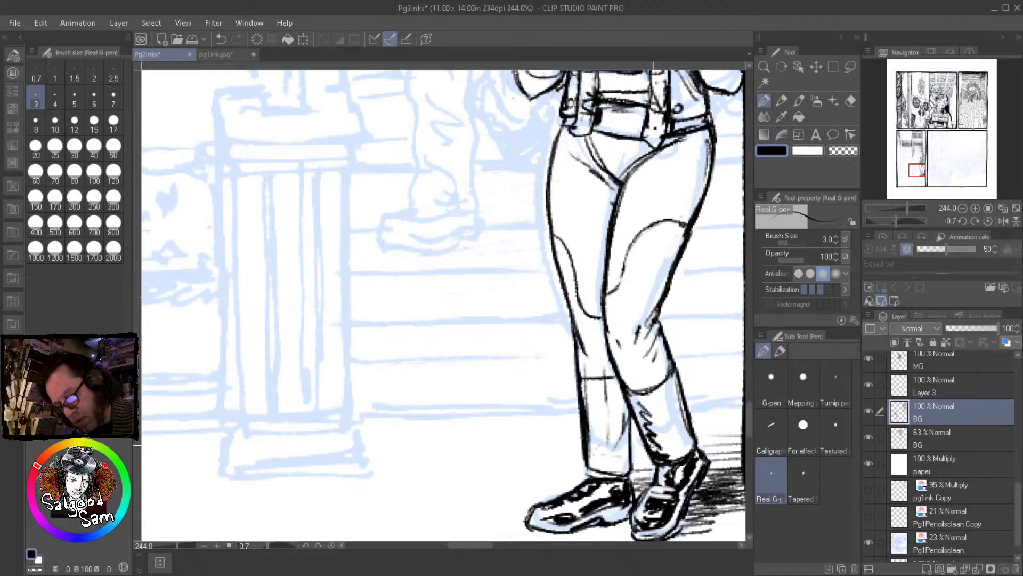
mouse_move(661, 403)
left_mouse_down()
mouse_move(693, 429)
mouse_move(694, 454)
left_mouse_up()
mouse_move(613, 388)
left_mouse_down()
mouse_move(619, 457)
mouse_move(609, 428)
mouse_move(618, 386)
mouse_move(628, 459)
mouse_move(617, 438)
mouse_move(621, 463)
mouse_move(594, 436)
mouse_move(591, 454)
mouse_move(581, 380)
mouse_move(585, 404)
mouse_move(628, 470)
left_mouse_up()
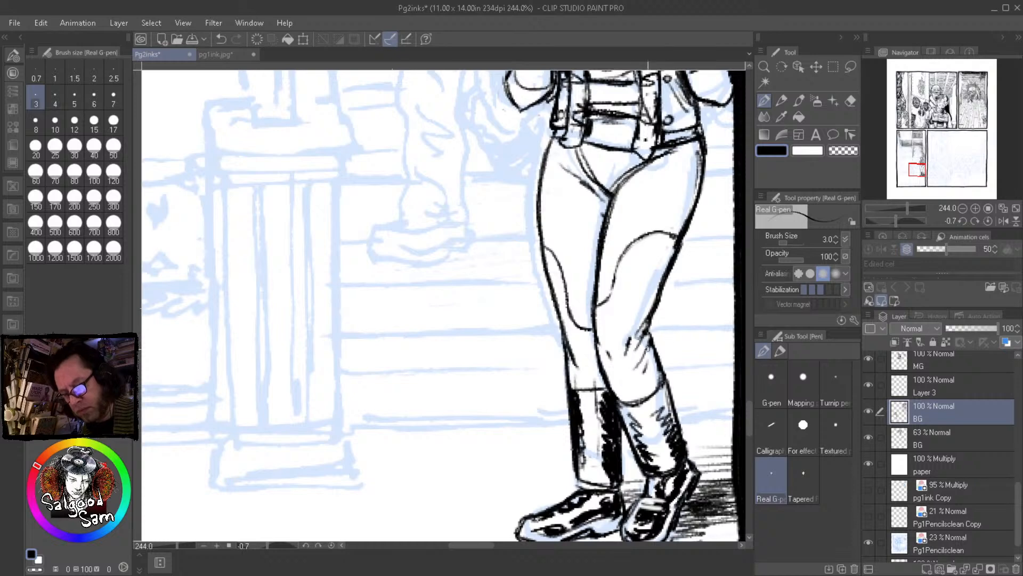
Add bunched fabric folds along the outer knee of the boy's leg farther from the panel border
left_click_drag(550, 288, 569, 379)
left_click_drag(562, 318, 567, 363)
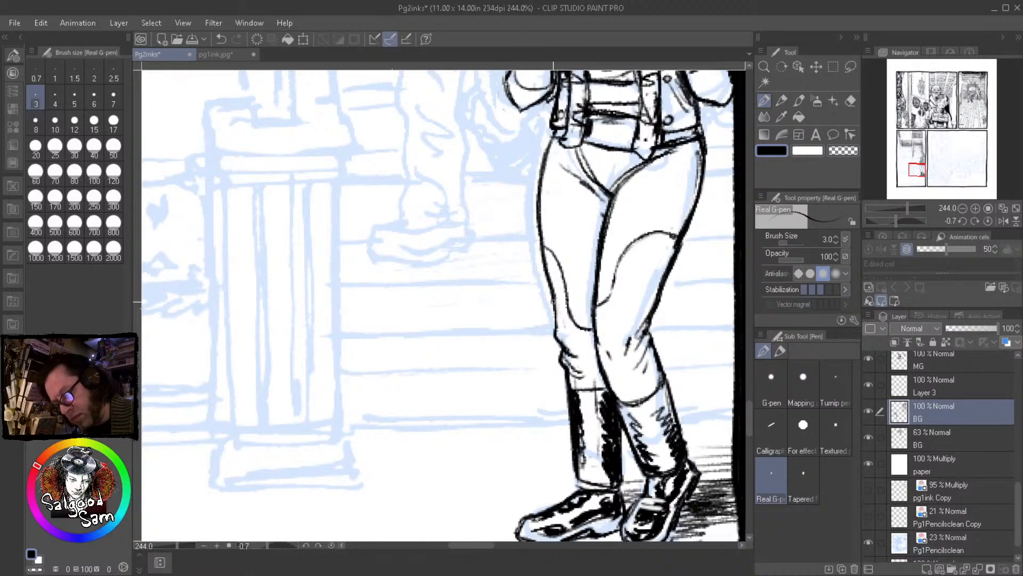
left_click_drag(553, 299, 554, 332)
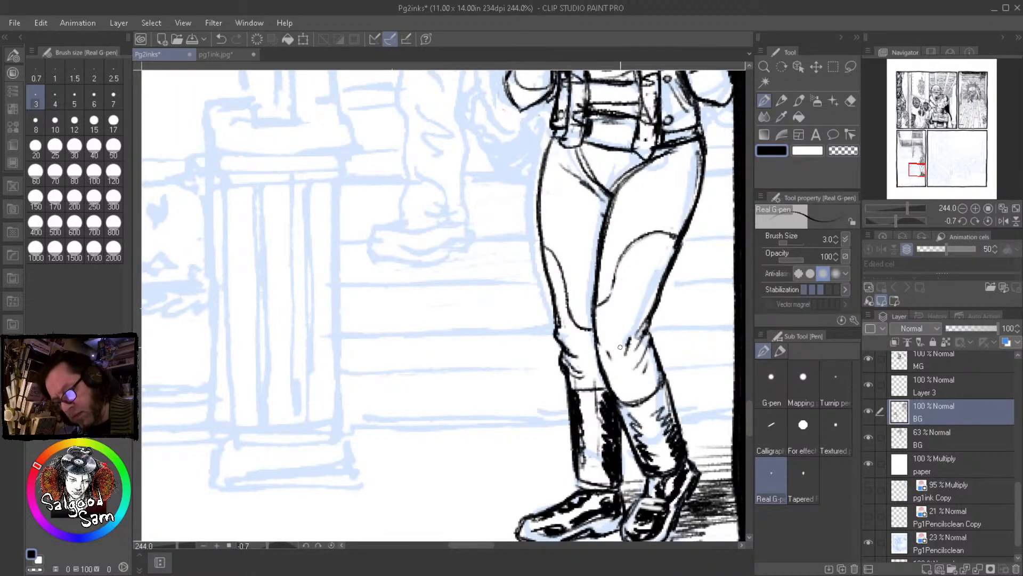
Add short creases below the belt at the hip of the thigh nearest the panel border
mouse_move(611, 210)
left_mouse_down()
mouse_move(652, 172)
mouse_move(687, 187)
left_mouse_up()
key("ctrl+z")
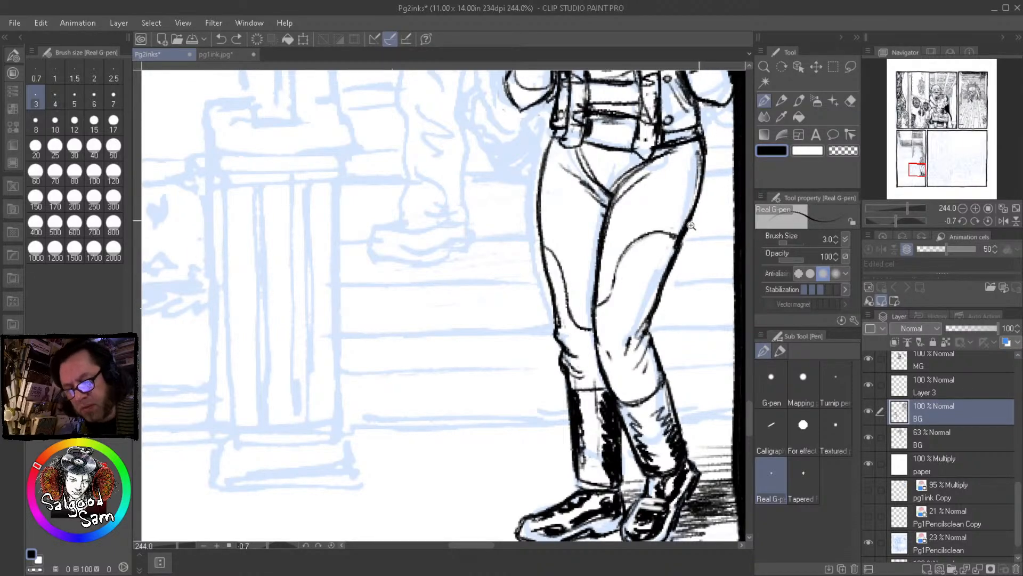
scroll(707, 213, "down", 5)
left_click_drag(707, 213, 598, 244)
left_click_drag(663, 143, 413, 435)
mouse_move(456, 295)
left_mouse_down()
mouse_move(516, 322)
mouse_move(457, 298)
left_mouse_up()
left_click_drag(394, 469, 600, 199)
mouse_move(409, 419)
left_mouse_down()
mouse_move(475, 308)
mouse_move(461, 352)
mouse_move(504, 290)
mouse_move(480, 379)
left_mouse_up()
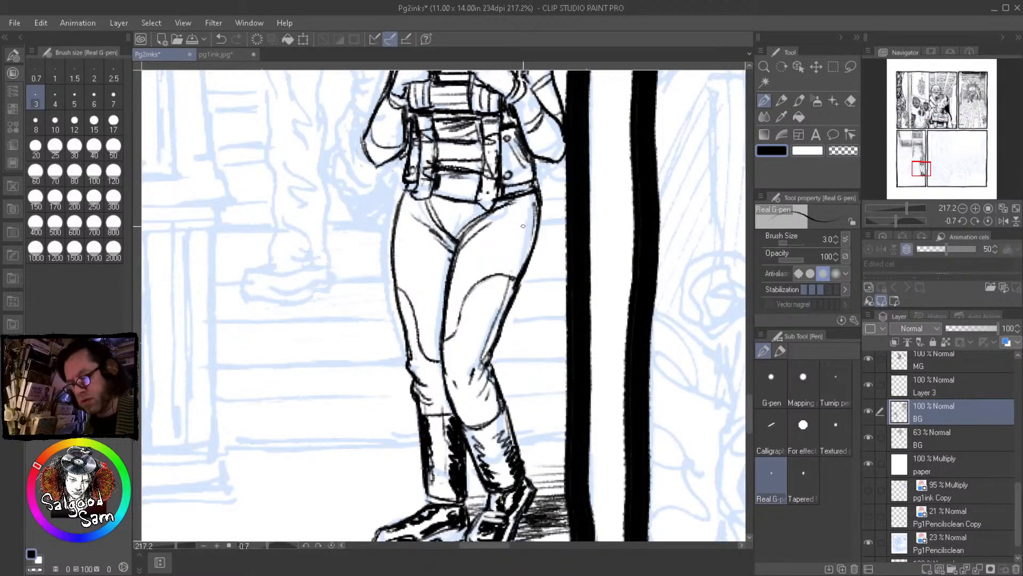
left_click_drag(517, 265, 537, 198)
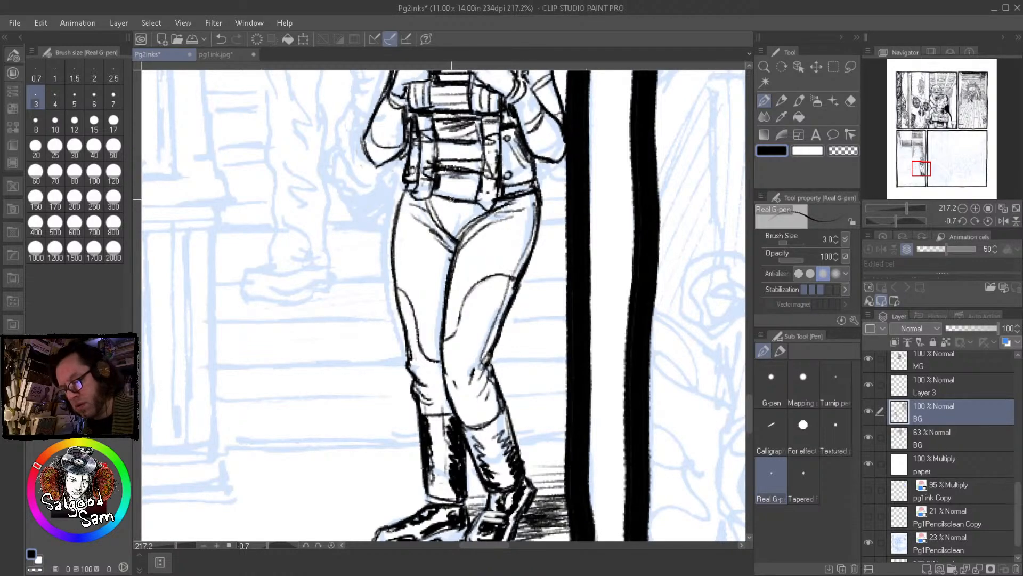
Thicken the outer contour of the boy's other thigh and add crease lines at the crotch below the belt
mouse_move(915, 167)
left_mouse_down()
mouse_move(965, 121)
mouse_move(971, 100)
mouse_move(914, 168)
left_mouse_up()
left_click_drag(559, 332, 570, 295)
mouse_move(595, 355)
left_mouse_down()
mouse_move(608, 424)
mouse_move(543, 460)
left_mouse_up()
left_click_drag(482, 396, 504, 319)
mouse_move(533, 227)
left_mouse_down()
mouse_move(516, 299)
mouse_move(518, 367)
mouse_move(535, 428)
left_mouse_up()
left_click_drag(519, 371, 536, 430)
mouse_move(532, 223)
left_mouse_down()
mouse_move(532, 196)
mouse_move(482, 179)
mouse_move(499, 210)
mouse_move(530, 192)
mouse_move(506, 208)
left_mouse_up()
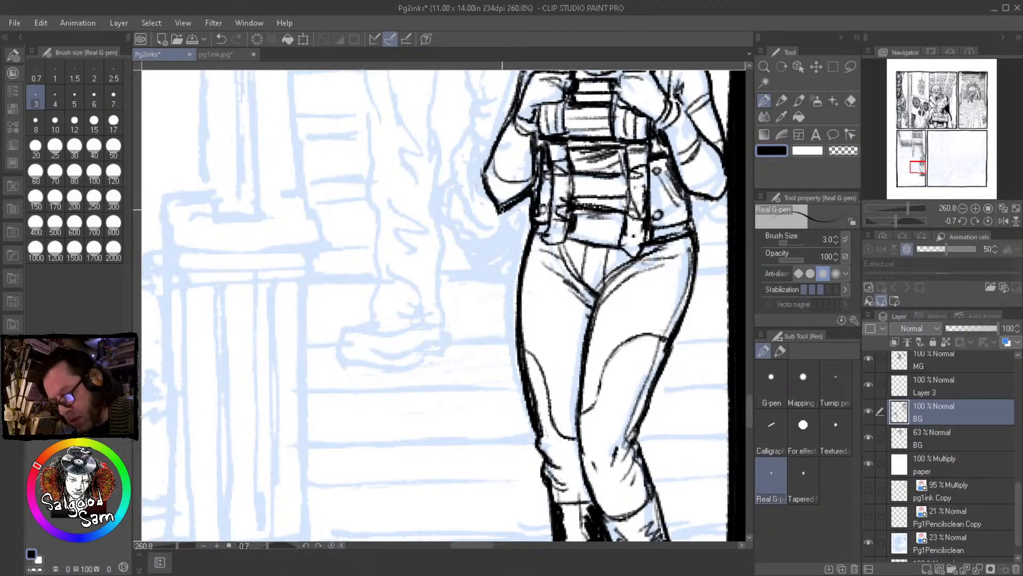
Thicken the outer contour of the boy's arm on the side facing the man
mouse_move(514, 115)
left_mouse_down()
mouse_move(487, 242)
mouse_move(458, 294)
mouse_move(508, 173)
mouse_move(536, 159)
mouse_move(483, 172)
left_mouse_up()
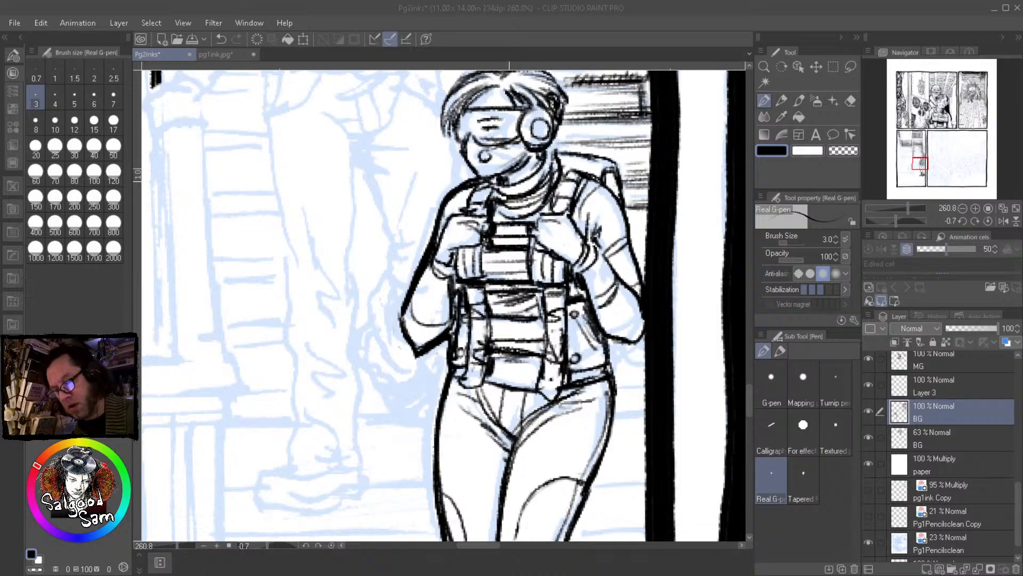
left_click(481, 208)
key("ctrl+z")
left_click_drag(538, 128, 501, 231)
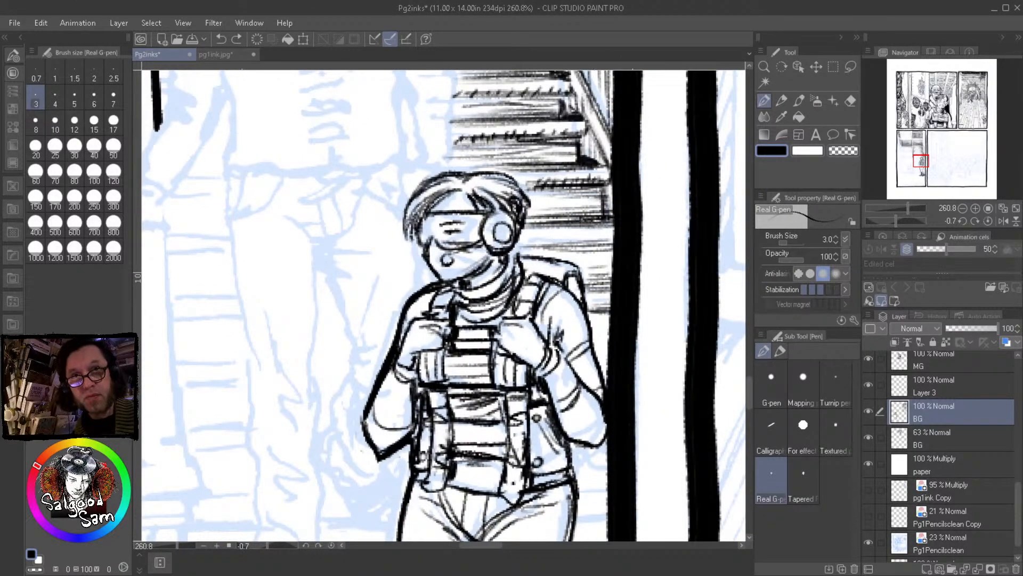
Refine the boy's hair with darker, pointed strands beside the goggles
left_click(505, 7)
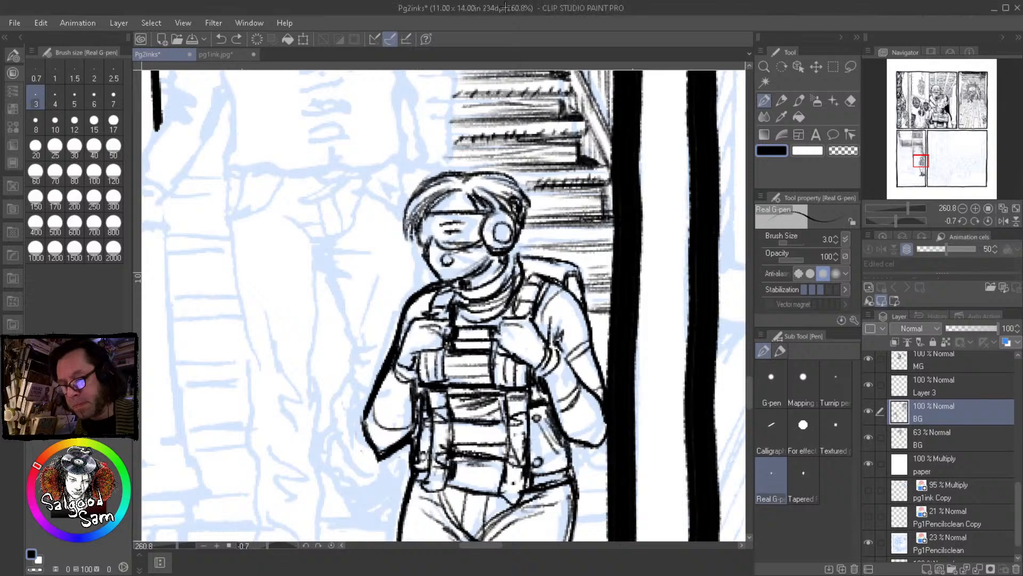
left_click_drag(462, 162, 467, 182)
left_click_drag(411, 233, 424, 270)
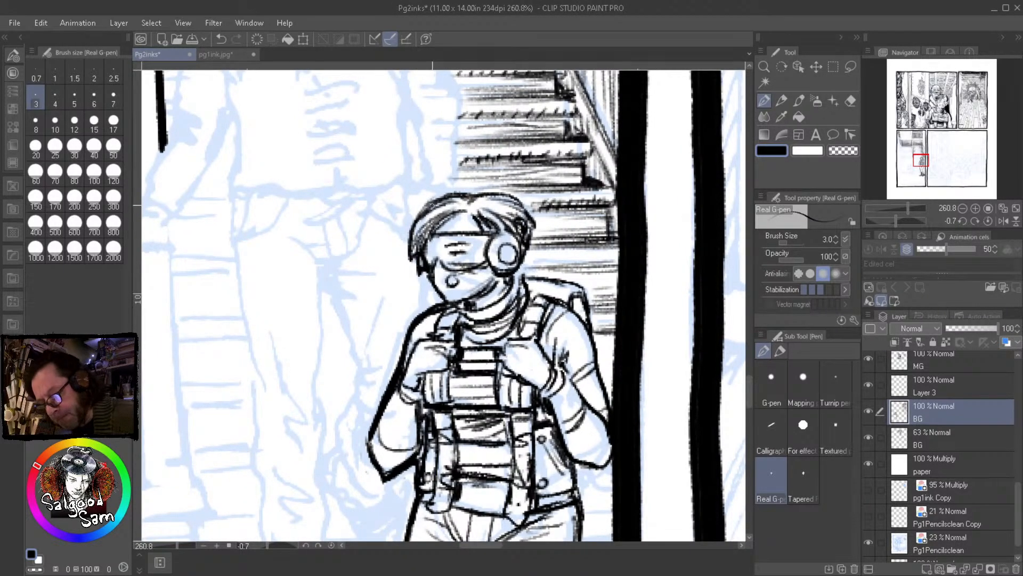
Darken the boy's hair beside the goggles and thicken the outline of his backpack and the arm nearest the panel border
mouse_move(410, 232)
left_mouse_down()
mouse_move(428, 205)
mouse_move(521, 190)
mouse_move(469, 205)
mouse_move(513, 200)
mouse_move(530, 238)
left_mouse_up()
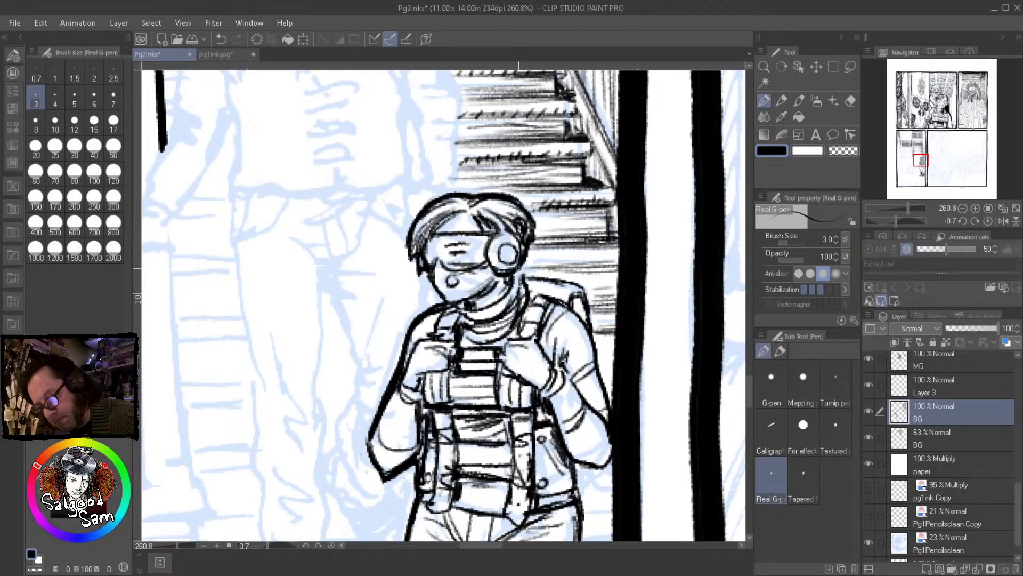
mouse_move(521, 278)
left_mouse_down()
mouse_move(577, 290)
mouse_move(600, 386)
left_mouse_up()
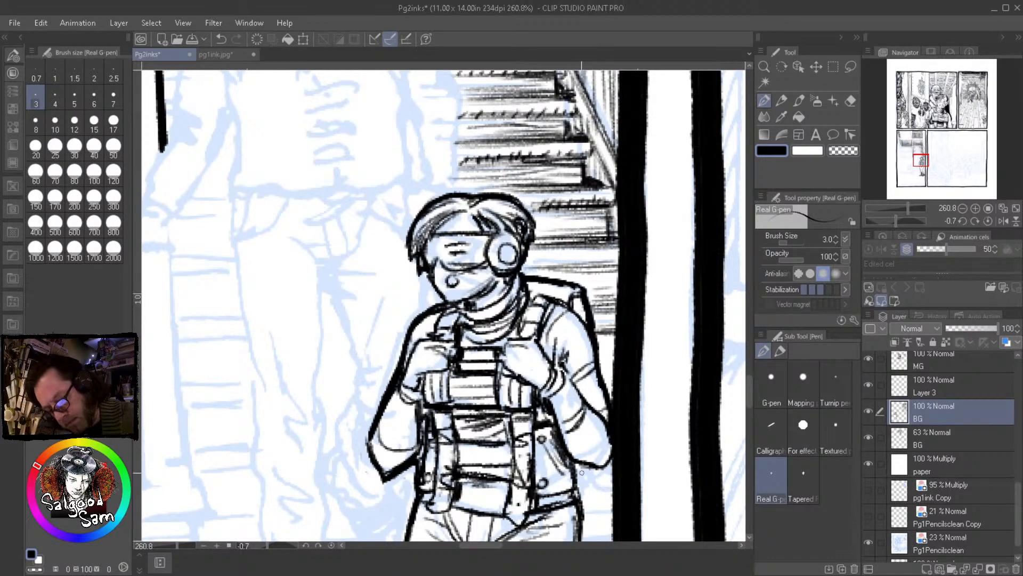
Thicken the outer contour of the boy's hip and leg on the side nearest the panel border
left_click_drag(613, 430, 557, 290)
mouse_move(520, 320)
left_mouse_down()
mouse_move(527, 408)
mouse_move(490, 496)
mouse_move(522, 331)
mouse_move(507, 389)
mouse_move(507, 377)
left_mouse_up()
key("ctrl+z")
left_click_drag(530, 317, 506, 386)
mouse_move(510, 425)
left_mouse_down()
mouse_move(533, 487)
mouse_move(509, 395)
mouse_move(494, 389)
mouse_move(505, 402)
left_mouse_up()
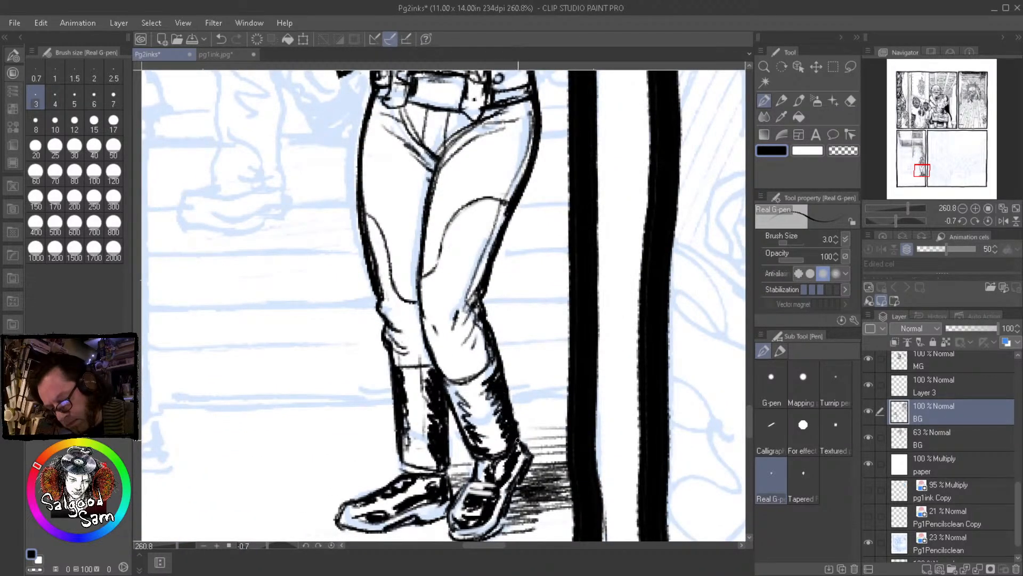
Add dark shading strokes to the boy's boot shafts and around the ankles
left_click_drag(448, 393, 449, 400)
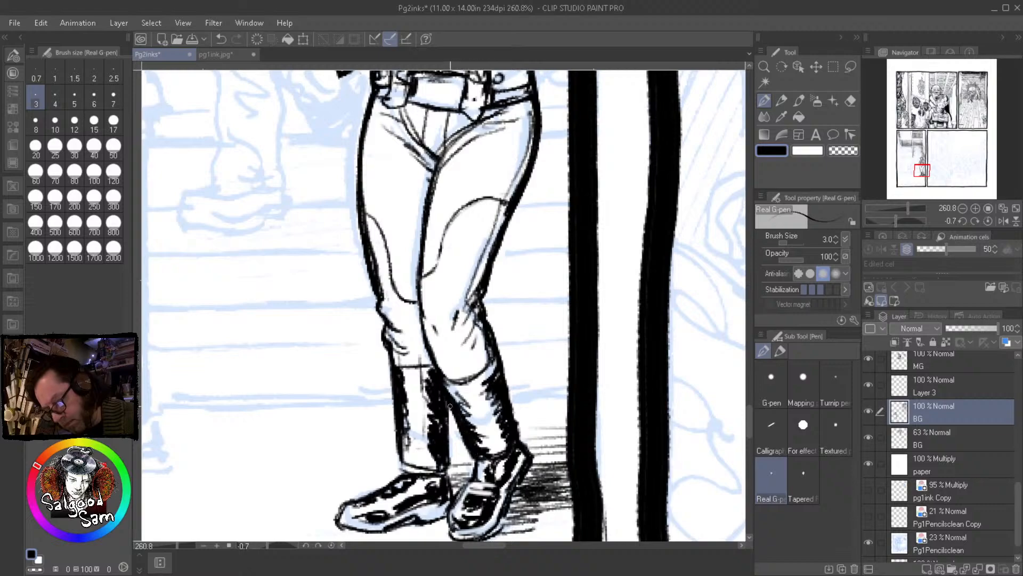
left_click_drag(480, 469, 466, 485)
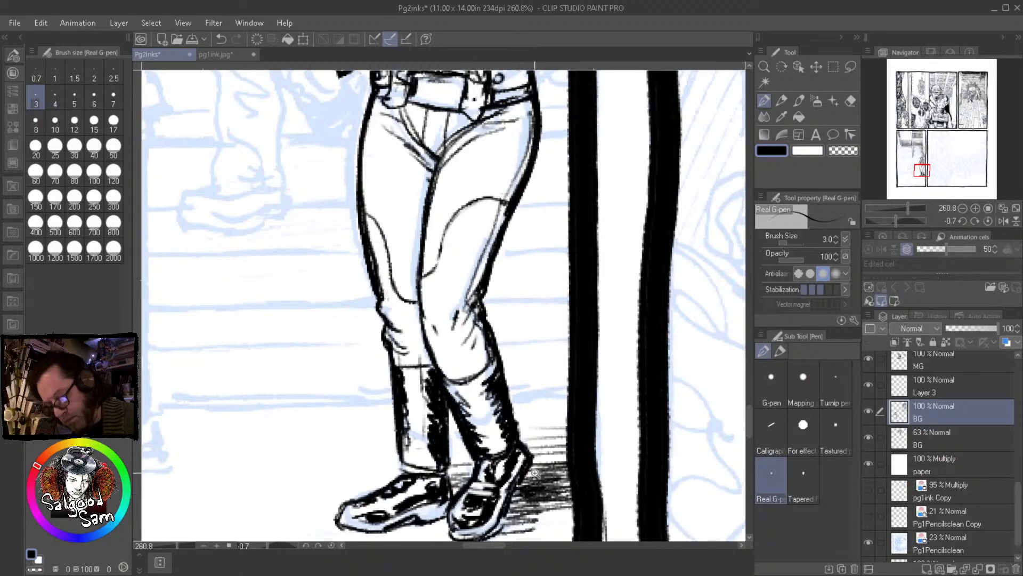
scroll(533, 472, "down", 5)
scroll(338, 466, "up", 7)
mouse_move(339, 467)
left_mouse_down()
mouse_move(313, 486)
mouse_move(334, 446)
mouse_move(332, 465)
left_mouse_up()
left_click_drag(399, 469, 406, 410)
left_click_drag(416, 365, 406, 432)
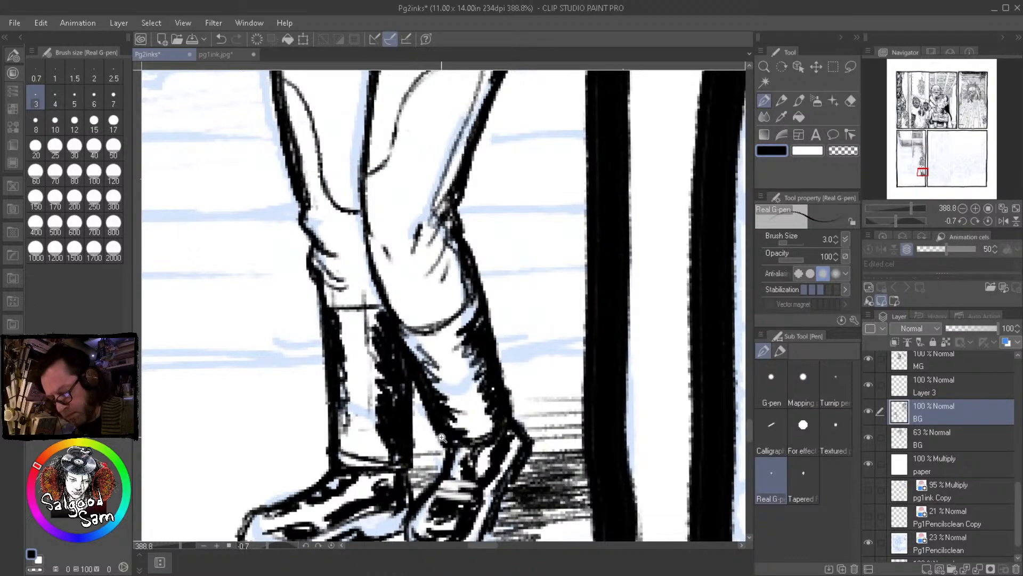
Compare with the figures in the upper-right panel and refine the toe and upper details of the boy's shoes
scroll(437, 433, "down", 5)
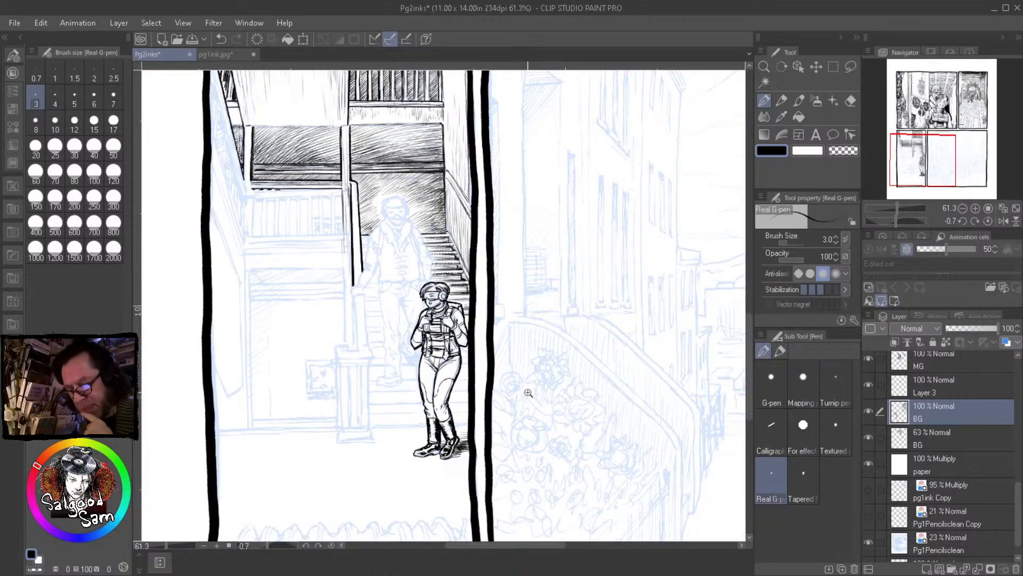
left_click_drag(663, 316, 368, 533)
left_click_drag(549, 277, 429, 444)
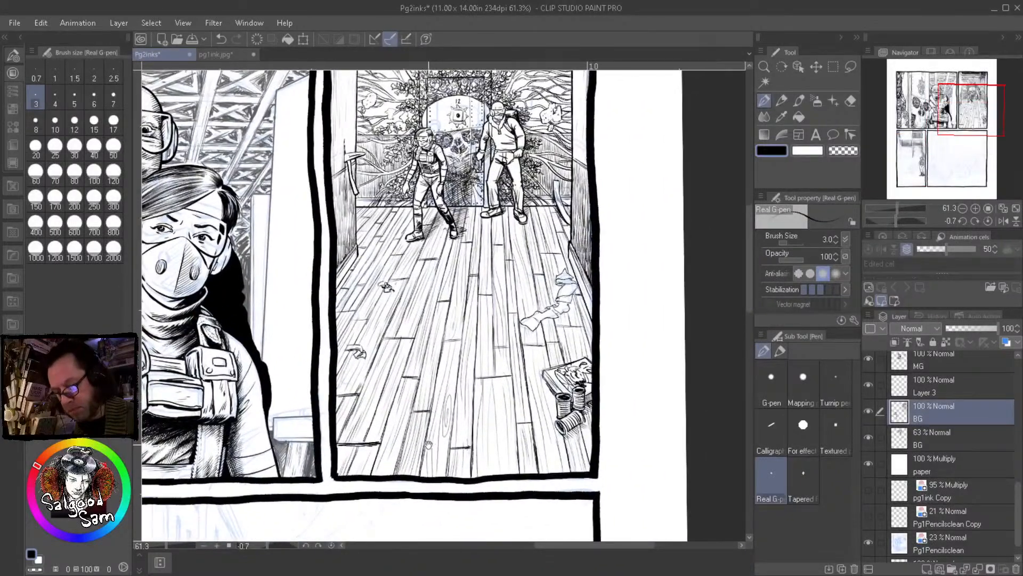
scroll(422, 449, "up", 4)
scroll(337, 436, "down", 6)
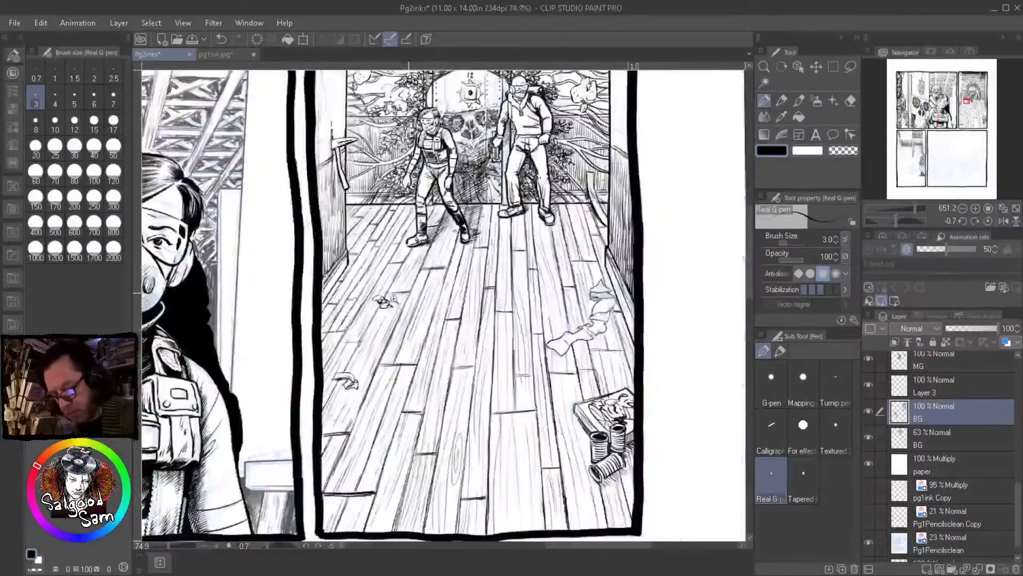
scroll(338, 436, "up", 8)
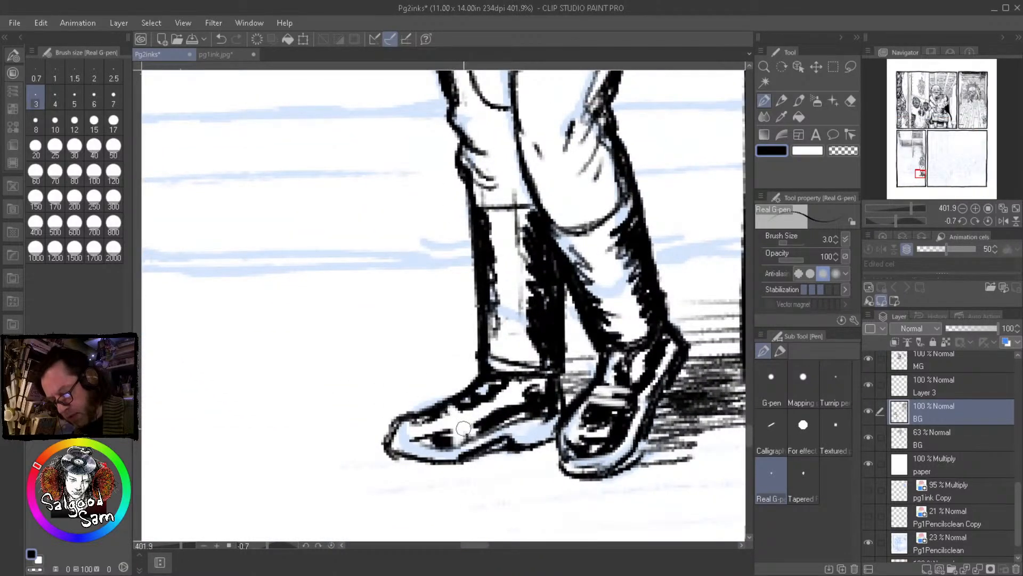
mouse_move(440, 439)
left_mouse_down()
mouse_move(429, 419)
mouse_move(449, 445)
left_mouse_up()
mouse_move(446, 409)
left_mouse_down()
mouse_move(456, 443)
mouse_move(470, 437)
left_mouse_up()
mouse_move(598, 397)
left_mouse_down()
mouse_move(622, 392)
mouse_move(592, 404)
mouse_move(602, 433)
mouse_move(628, 421)
mouse_move(581, 410)
mouse_move(576, 432)
mouse_move(600, 436)
mouse_move(618, 373)
mouse_move(590, 412)
mouse_move(628, 427)
mouse_move(630, 397)
mouse_move(607, 389)
mouse_move(617, 355)
mouse_move(600, 395)
mouse_move(616, 392)
mouse_move(625, 421)
mouse_move(612, 413)
mouse_move(621, 408)
mouse_move(628, 434)
mouse_move(618, 423)
mouse_move(573, 463)
left_mouse_up()
mouse_move(509, 439)
left_mouse_down()
mouse_move(521, 431)
mouse_move(522, 445)
mouse_move(557, 441)
mouse_move(488, 488)
left_mouse_up()
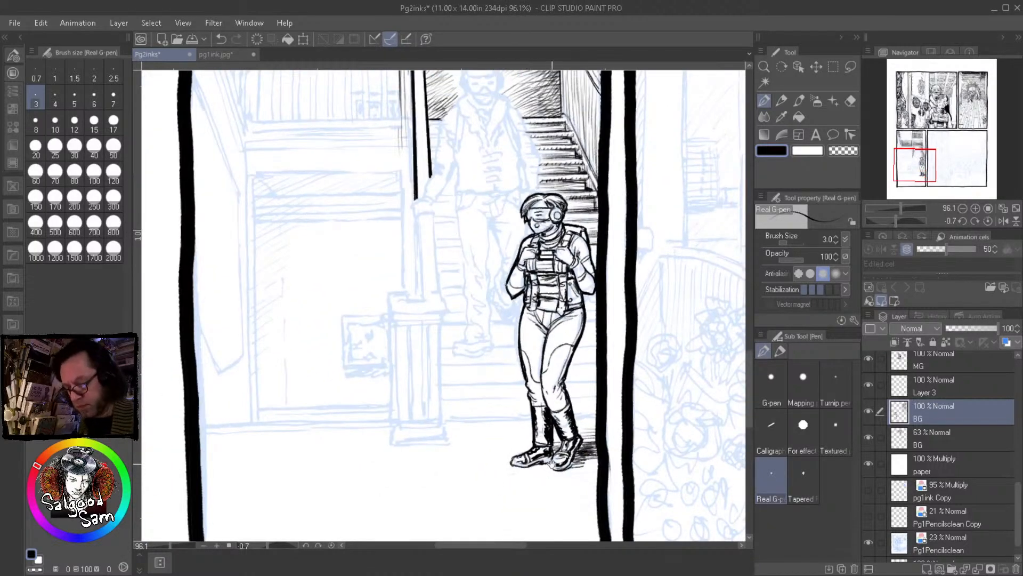
Ink both vertical edges of the stair post below the man's hand with thick lines
left_click_drag(501, 431, 466, 484)
left_click_drag(573, 439, 523, 468)
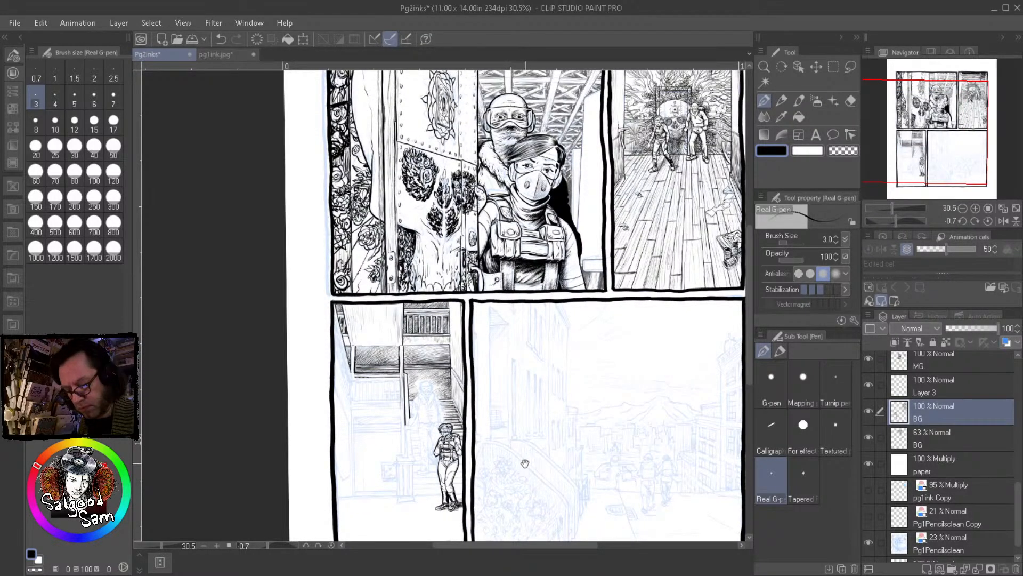
mouse_move(583, 431)
left_mouse_down()
mouse_move(518, 472)
mouse_move(593, 413)
mouse_move(509, 468)
mouse_move(574, 423)
left_mouse_up()
scroll(426, 461, "up", 5)
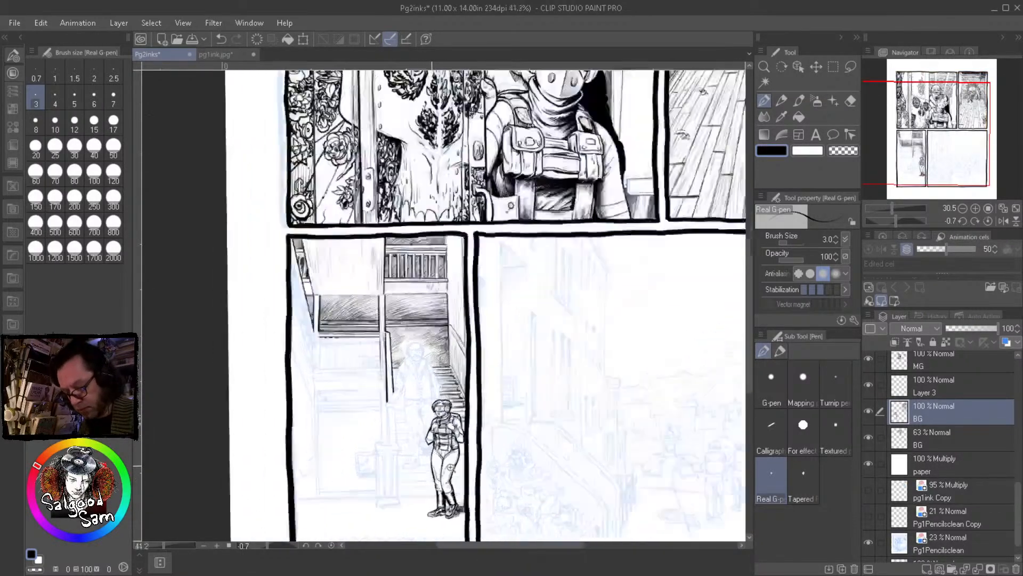
left_click_drag(296, 270, 302, 394)
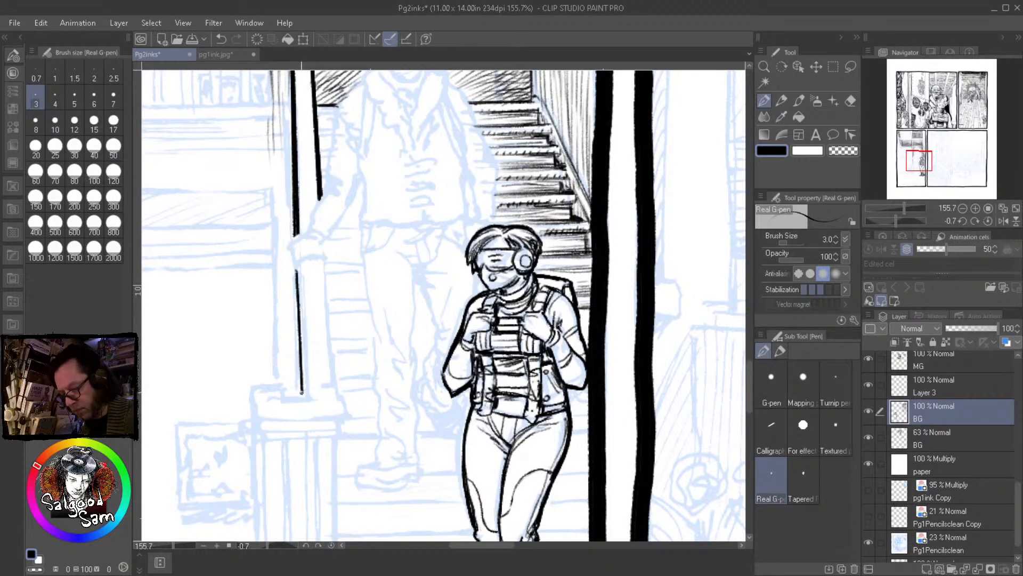
left_click_drag(299, 286, 304, 394)
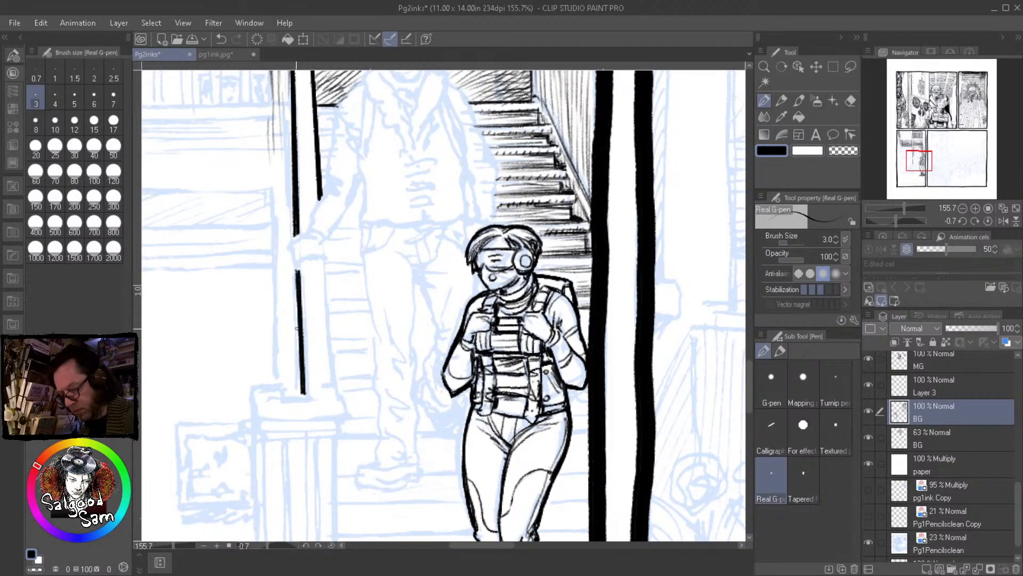
left_click_drag(295, 272, 300, 394)
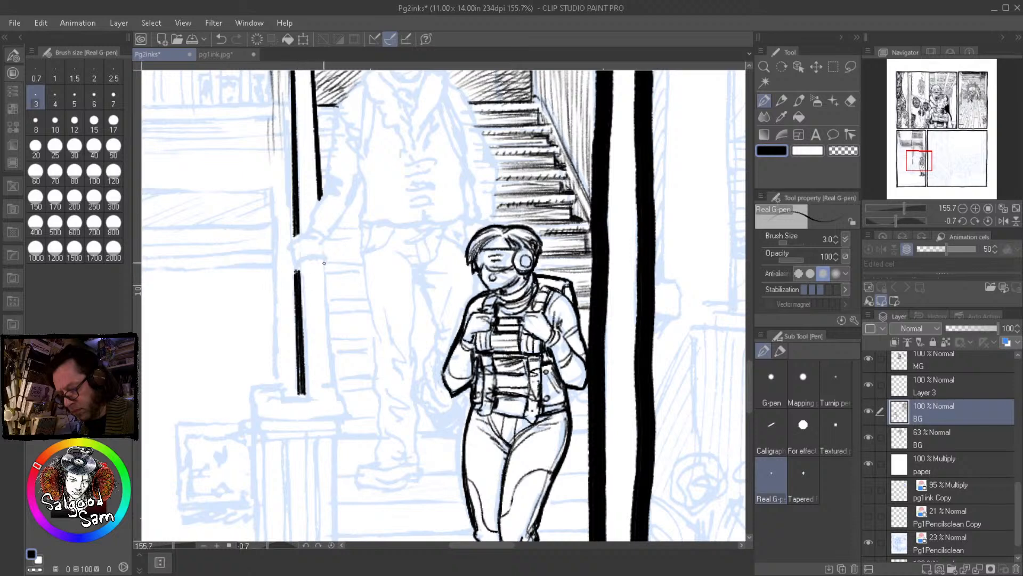
left_click_drag(324, 259, 333, 383)
left_click_drag(325, 259, 336, 387)
left_click_drag(324, 260, 334, 383)
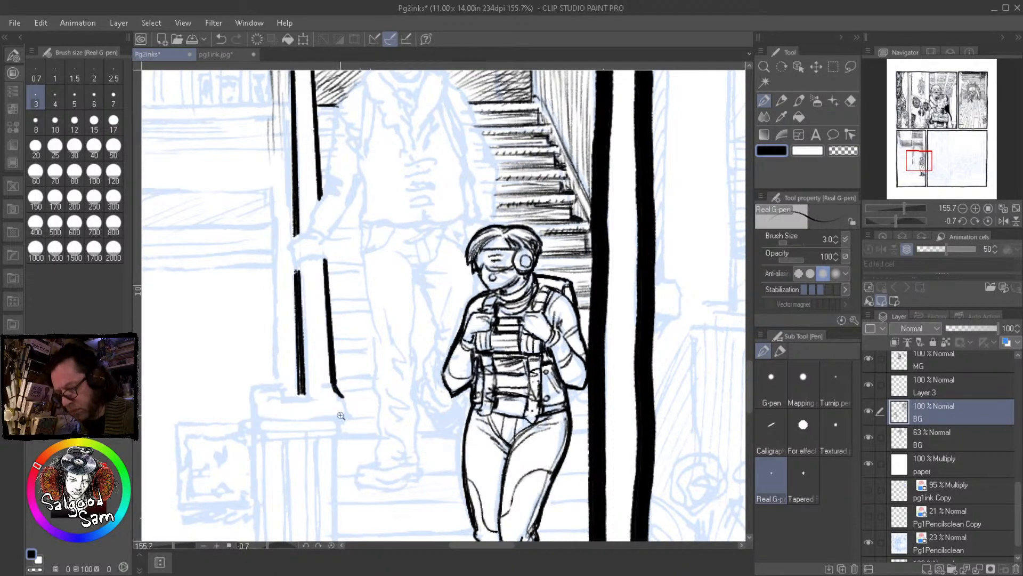
Ink the curved side and lower edge of the pillar cap facing the stairs, plus the line where the post meets it
scroll(348, 406, "up", 5)
left_click_drag(284, 299, 288, 331)
mouse_move(273, 235)
left_mouse_down()
mouse_move(281, 331)
mouse_move(373, 290)
mouse_move(425, 342)
mouse_move(421, 378)
left_mouse_up()
left_click_drag(410, 335, 423, 383)
mouse_move(402, 312)
left_mouse_down()
mouse_move(429, 346)
mouse_move(425, 386)
mouse_move(645, 376)
left_mouse_up()
left_click_drag(421, 368, 689, 354)
left_click_drag(492, 368, 688, 346)
left_click_drag(582, 361, 693, 342)
left_click_drag(454, 288, 555, 296)
mouse_move(486, 302)
left_mouse_down()
mouse_move(600, 294)
mouse_move(499, 303)
left_mouse_up()
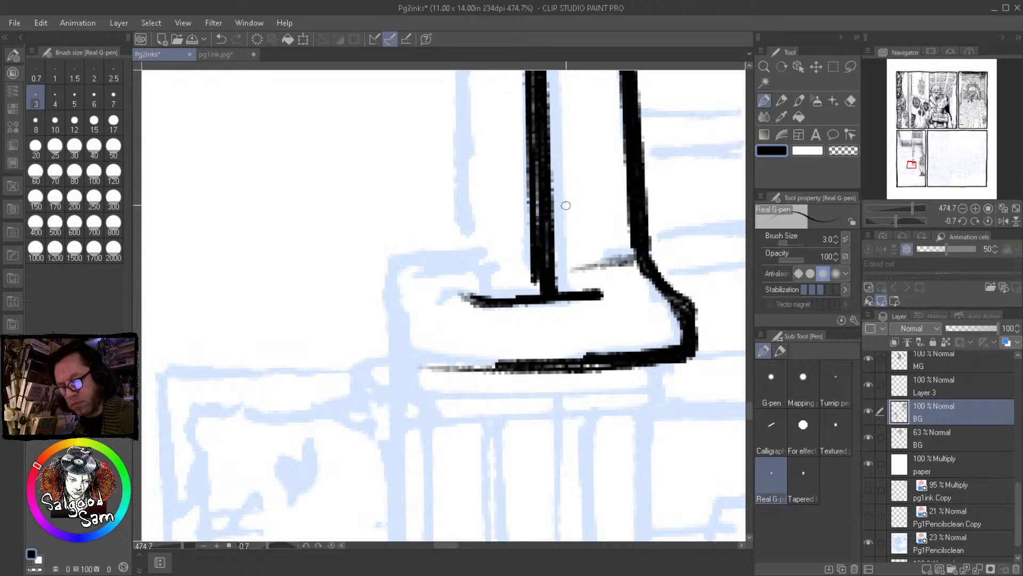
Outline the rounded raised end of the pillar cap on the side away from the stairs
left_click_drag(473, 254, 504, 297)
left_click_drag(390, 269, 417, 369)
left_click_drag(387, 300, 424, 371)
mouse_move(388, 273)
left_mouse_down()
mouse_move(483, 259)
mouse_move(387, 299)
left_mouse_up()
mouse_move(471, 252)
left_mouse_down()
mouse_move(389, 261)
mouse_move(478, 259)
left_mouse_up()
mouse_move(402, 263)
left_mouse_down()
mouse_move(478, 265)
mouse_move(489, 298)
left_mouse_up()
left_click_drag(528, 268, 546, 293)
Ink two moulding bands beneath the pillar cap and add horizontal shading strokes along the cap's lower part
mouse_move(417, 395)
left_mouse_down()
mouse_move(668, 392)
mouse_move(676, 376)
mouse_move(606, 397)
left_mouse_up()
mouse_move(426, 416)
left_mouse_down()
mouse_move(554, 419)
mouse_move(665, 398)
mouse_move(505, 415)
left_mouse_up()
mouse_move(676, 397)
left_mouse_down()
mouse_move(493, 424)
mouse_move(455, 420)
left_mouse_up()
mouse_move(440, 342)
left_mouse_down()
mouse_move(635, 332)
mouse_move(461, 350)
mouse_move(640, 335)
left_mouse_up()
left_click_drag(509, 362, 646, 342)
left_click_drag(583, 354, 550, 362)
mouse_move(466, 306)
left_mouse_down()
mouse_move(600, 294)
mouse_move(574, 296)
left_mouse_up()
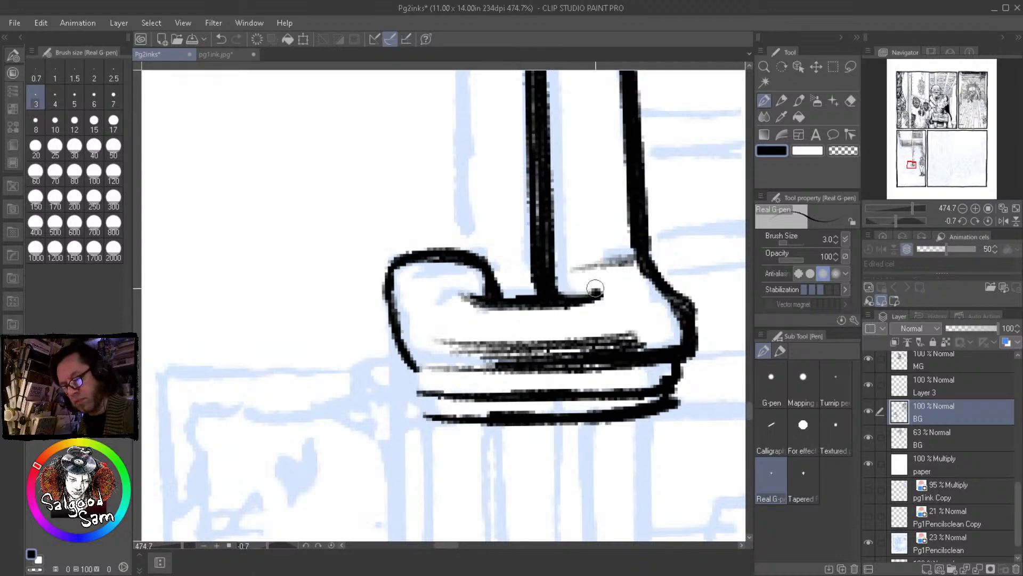
Ink the pillar shaft's straight vertical edge on the stair side, from the moulding down to the base, and thicken it
scroll(673, 320, "down", 4)
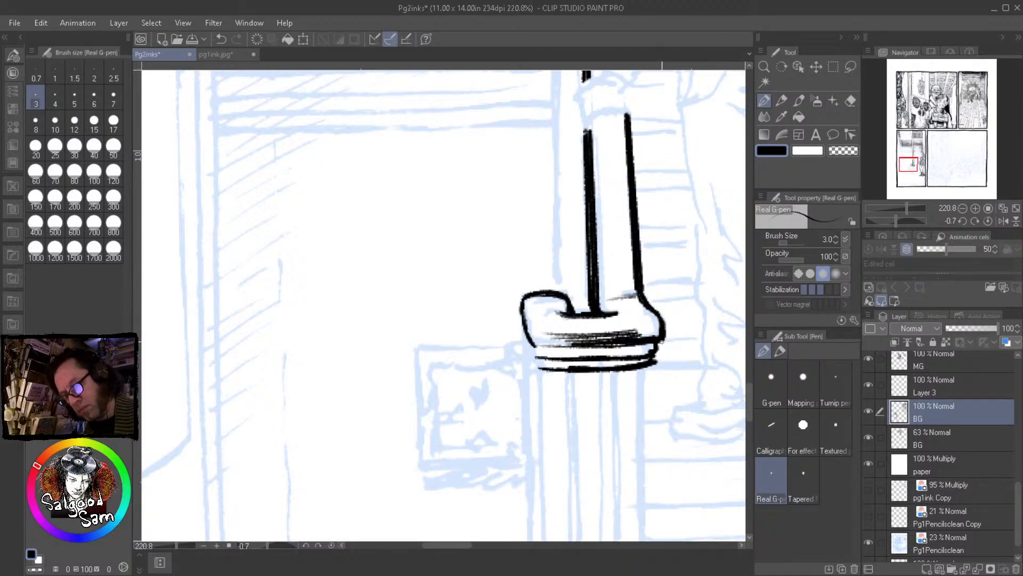
scroll(663, 334, "down", 6)
left_click_drag(674, 517, 601, 439)
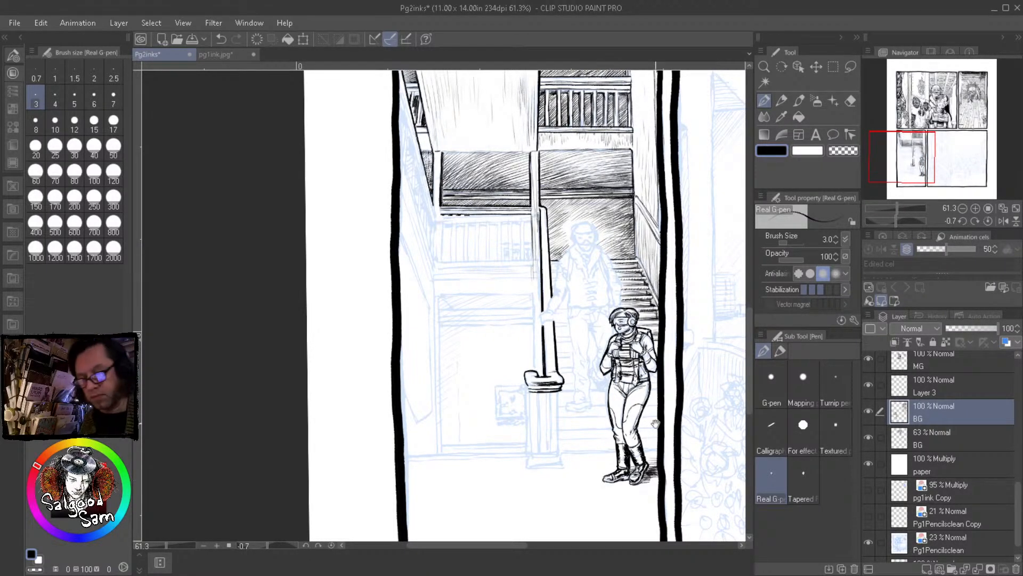
scroll(554, 383, "up", 1)
scroll(554, 385, "up", 2)
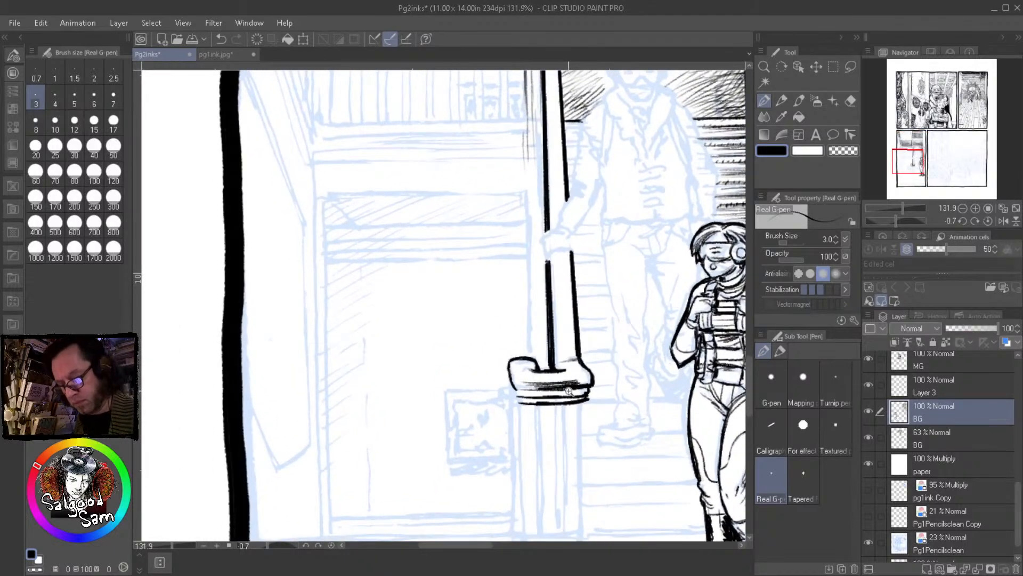
left_click_drag(565, 406, 515, 401)
scroll(519, 430, "up", 1)
scroll(520, 430, "up", 2)
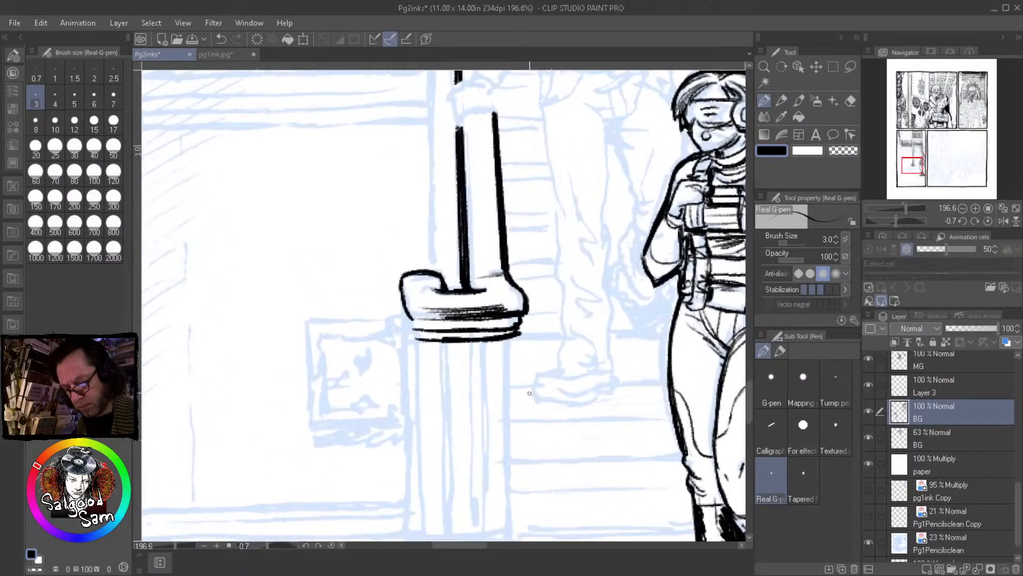
mouse_move(507, 337)
left_mouse_down()
mouse_move(508, 376)
mouse_move(506, 289)
mouse_move(504, 442)
left_mouse_up()
left_click_drag(505, 250, 506, 442)
left_click(507, 444, "shift")
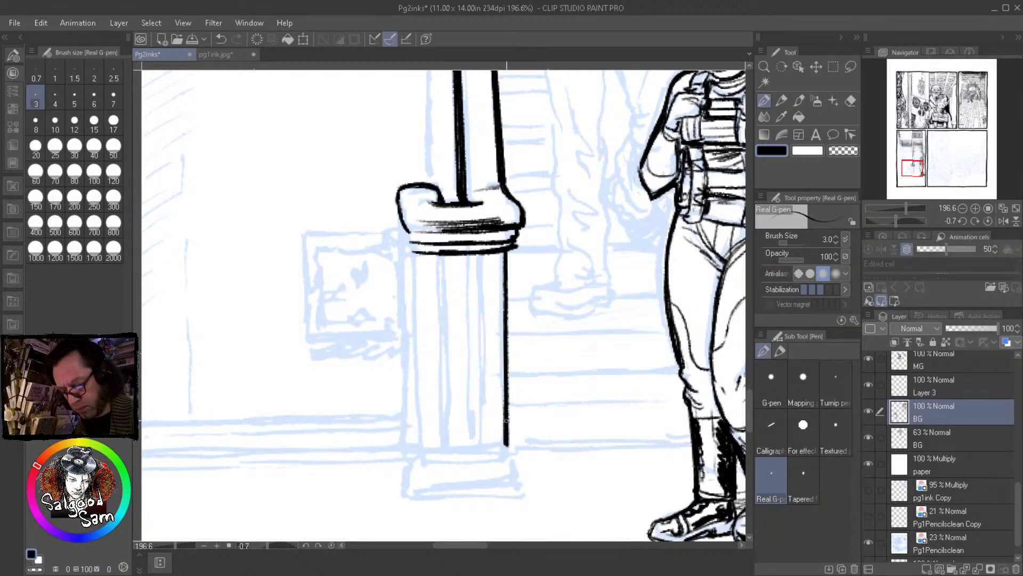
left_click(503, 253, "shift")
left_click(508, 446, "shift")
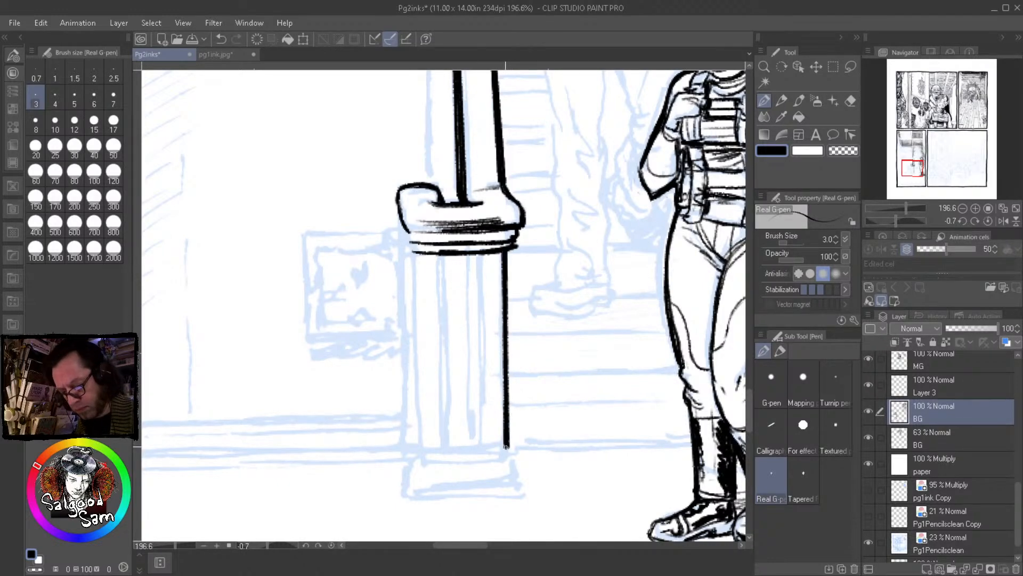
Ink the flared base block of the pillar with its top edge, slanted sides, inner line and double lower edge
left_click_drag(426, 453, 510, 447)
mouse_move(435, 452)
left_mouse_down()
mouse_move(504, 446)
mouse_move(433, 450)
mouse_move(498, 458)
mouse_move(468, 466)
mouse_move(444, 464)
mouse_move(510, 454)
mouse_move(520, 479)
left_mouse_up()
mouse_move(416, 453)
left_mouse_down()
mouse_move(410, 484)
mouse_move(525, 483)
left_mouse_up()
mouse_move(410, 488)
left_mouse_down()
mouse_move(519, 482)
mouse_move(485, 478)
mouse_move(511, 476)
left_mouse_up()
left_click_drag(423, 481, 492, 473)
left_click_drag(491, 478, 504, 472)
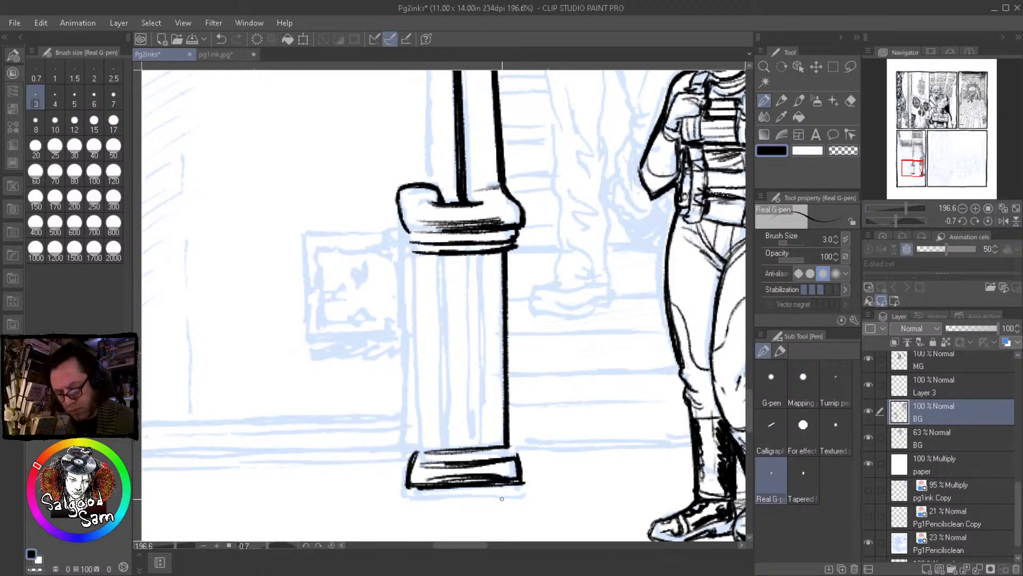
mouse_move(407, 464)
left_mouse_down()
mouse_move(400, 491)
mouse_move(506, 494)
left_mouse_up()
mouse_move(403, 497)
left_mouse_down()
mouse_move(535, 490)
mouse_move(521, 486)
mouse_move(530, 484)
left_mouse_up()
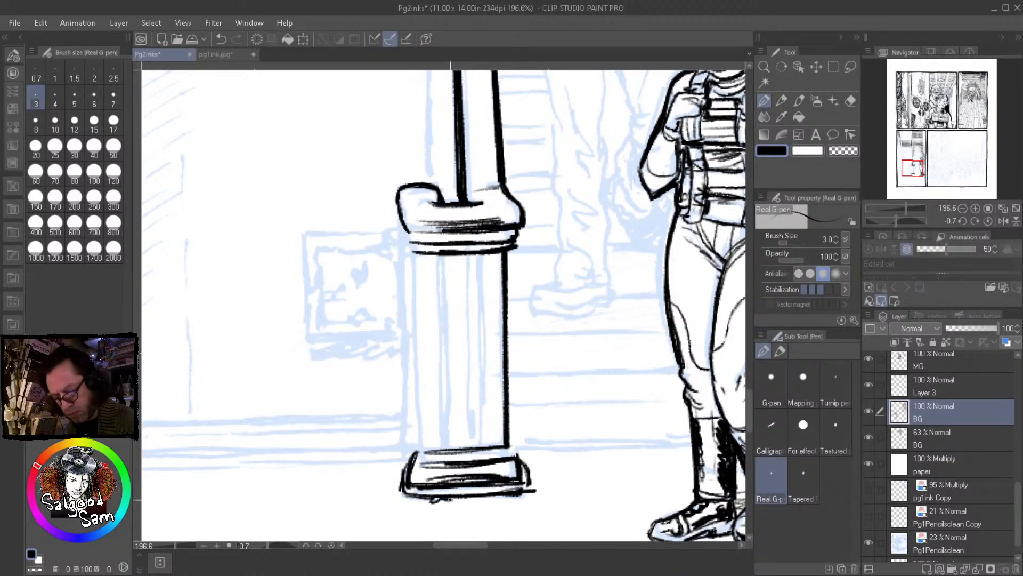
Add a rough ground shadow under the pillar base and draw a pile of rubble beside it towards the boy
left_click_drag(415, 505, 394, 509)
left_click_drag(537, 467, 542, 479)
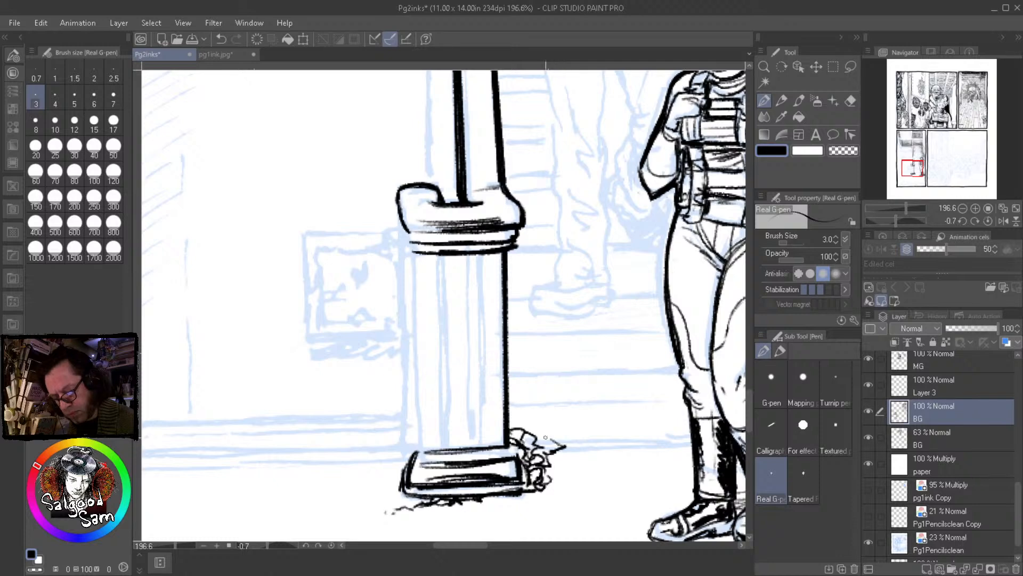
mouse_move(512, 425)
left_mouse_down()
mouse_move(577, 418)
mouse_move(587, 441)
mouse_move(566, 448)
mouse_move(597, 450)
mouse_move(603, 437)
mouse_move(613, 451)
mouse_move(615, 435)
mouse_move(582, 422)
left_mouse_up()
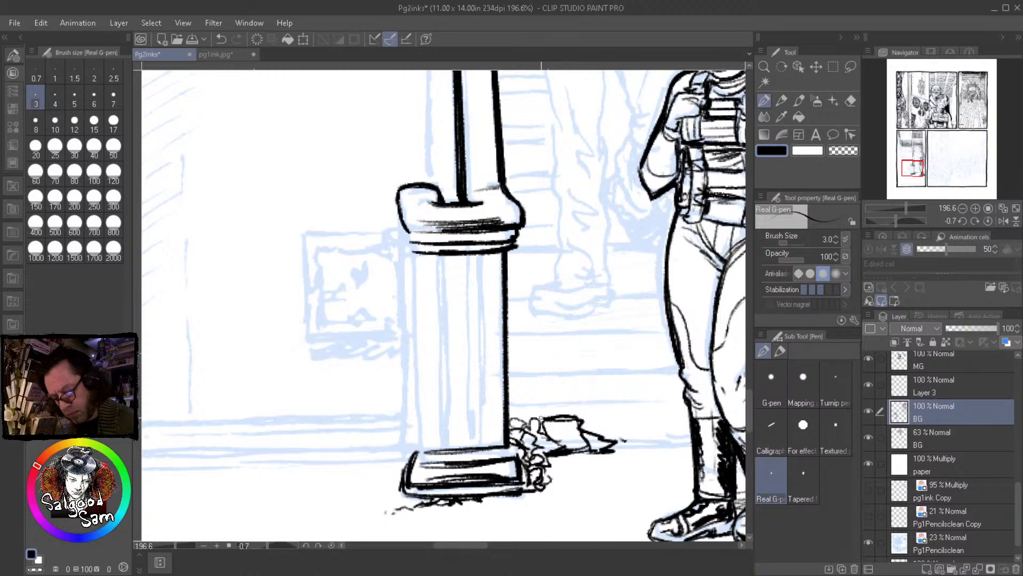
left_click_drag(509, 408, 533, 414)
mouse_move(510, 403)
left_mouse_down()
mouse_move(621, 427)
mouse_move(619, 442)
mouse_move(645, 446)
left_mouse_up()
mouse_move(544, 457)
left_mouse_down()
mouse_move(582, 470)
mouse_move(605, 464)
left_mouse_up()
left_click_drag(621, 467, 613, 470)
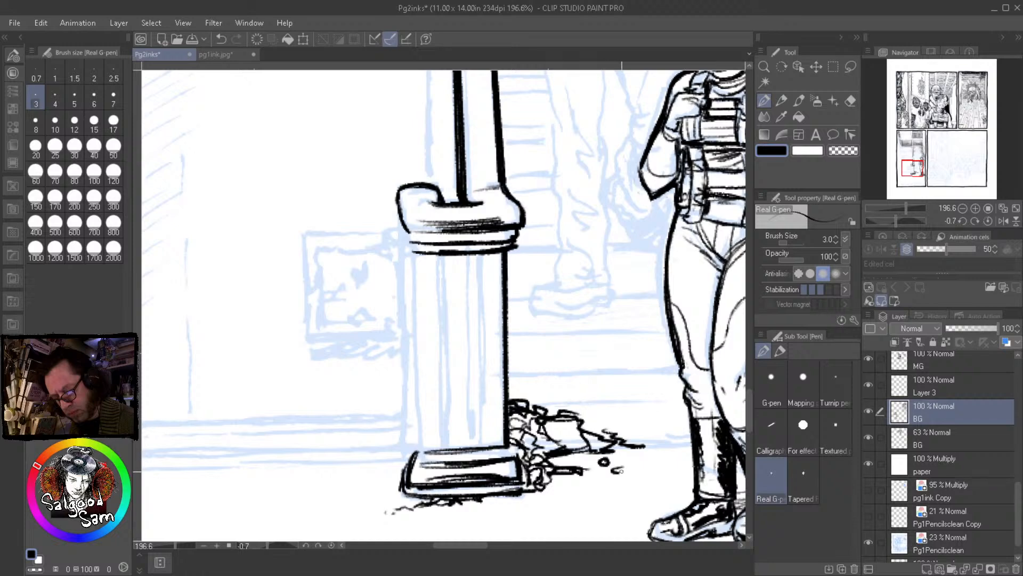
Scatter small pebbles on the floor near the boy's feet and add debris on the other side of the pillar base
left_click(635, 489)
left_click(655, 485)
left_click_drag(348, 484, 395, 467)
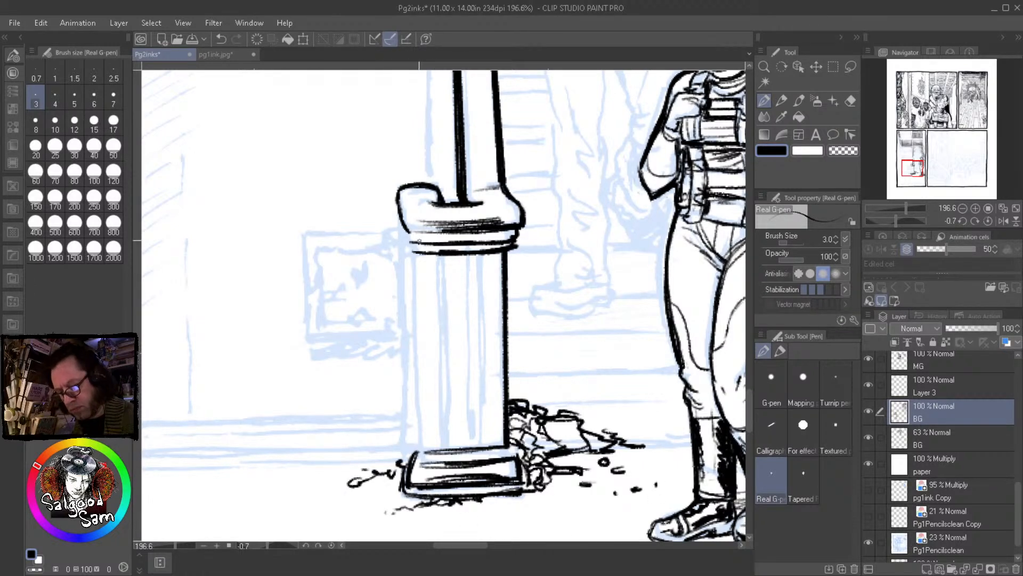
Ink the pillar shaft's other outer edge with a doubled line and draw a narrow vertical groove on its face
left_click_drag(414, 251, 416, 450)
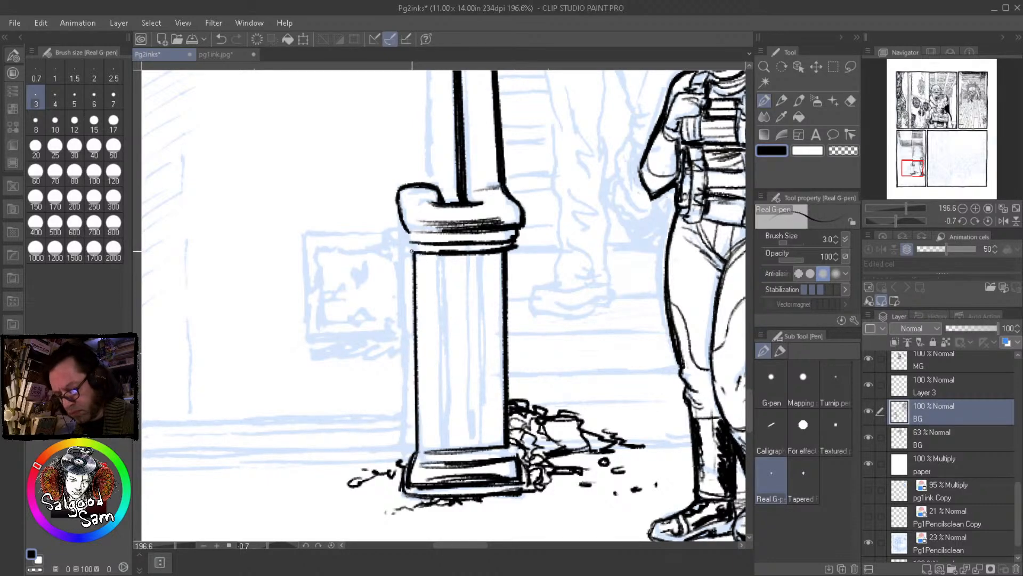
left_click_drag(411, 254, 414, 457)
left_click_drag(479, 255, 482, 446)
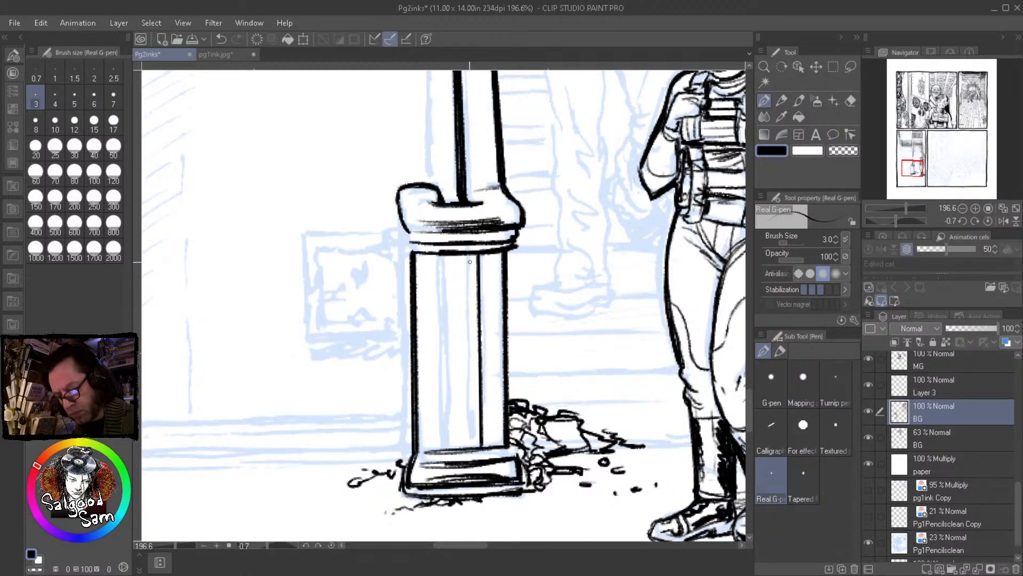
left_click_drag(470, 254, 472, 447)
left_click_drag(470, 253, 471, 450)
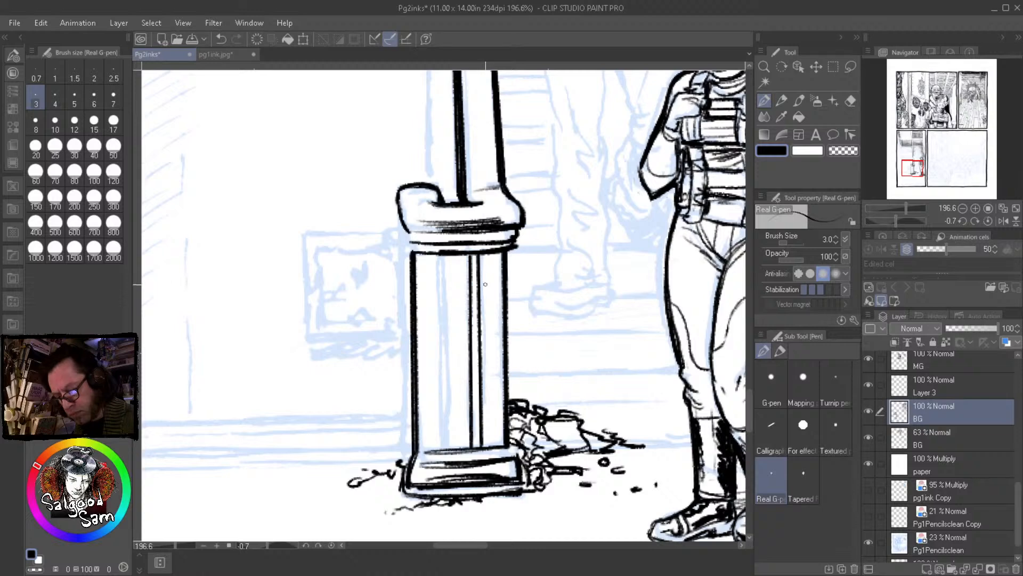
key("ctrl+z")
mouse_move(482, 391)
left_mouse_down()
mouse_move(482, 444)
mouse_move(471, 444)
left_mouse_up()
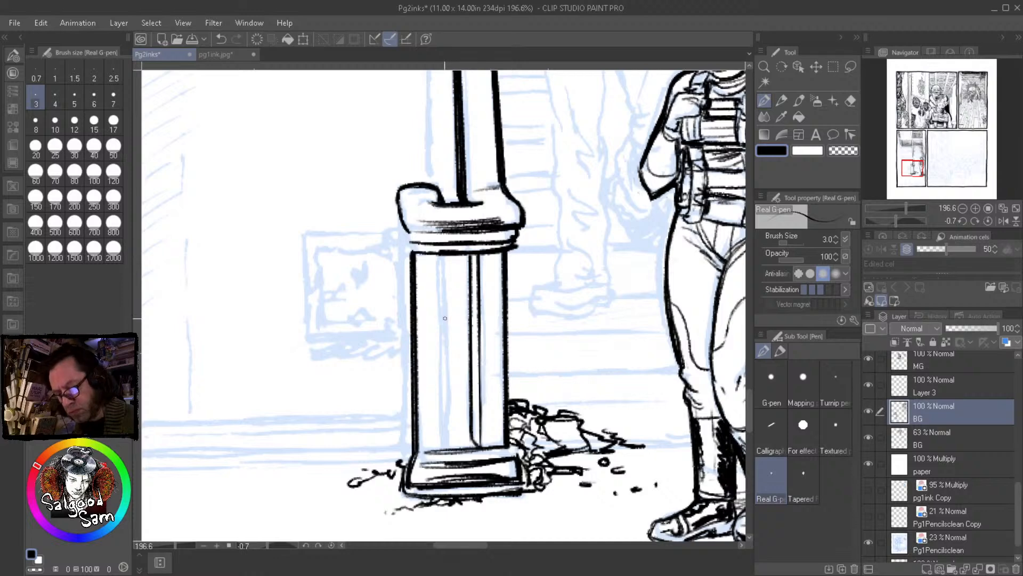
Ink the other vertical edge of the recess on the pillar pedestal's face and shade the recess with long dark vertical strokes
left_click_drag(441, 254, 443, 449)
key("ctrl+z")
left_click_drag(440, 255, 444, 450)
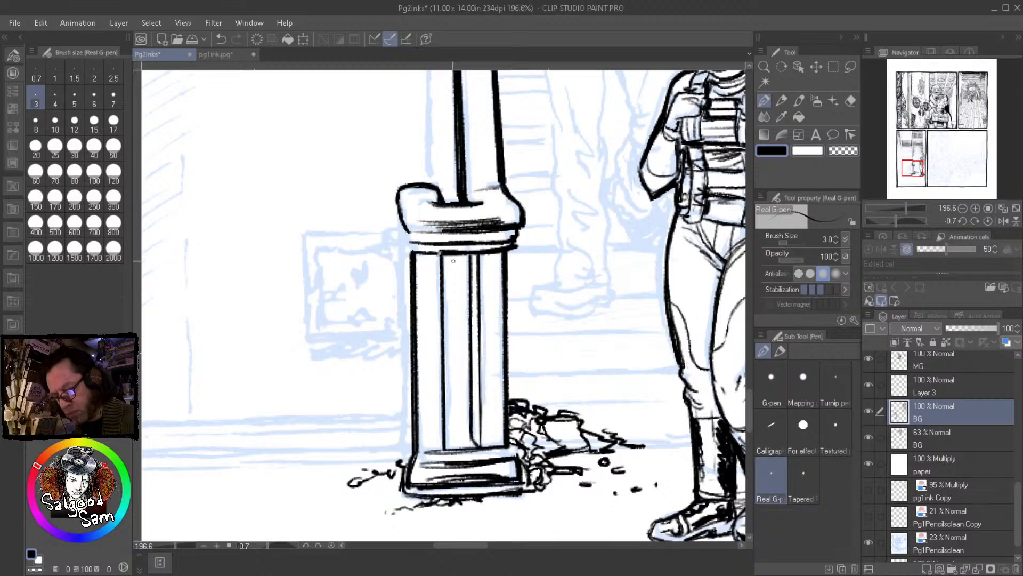
mouse_move(441, 255)
left_mouse_down()
mouse_move(446, 445)
mouse_move(468, 440)
left_mouse_up()
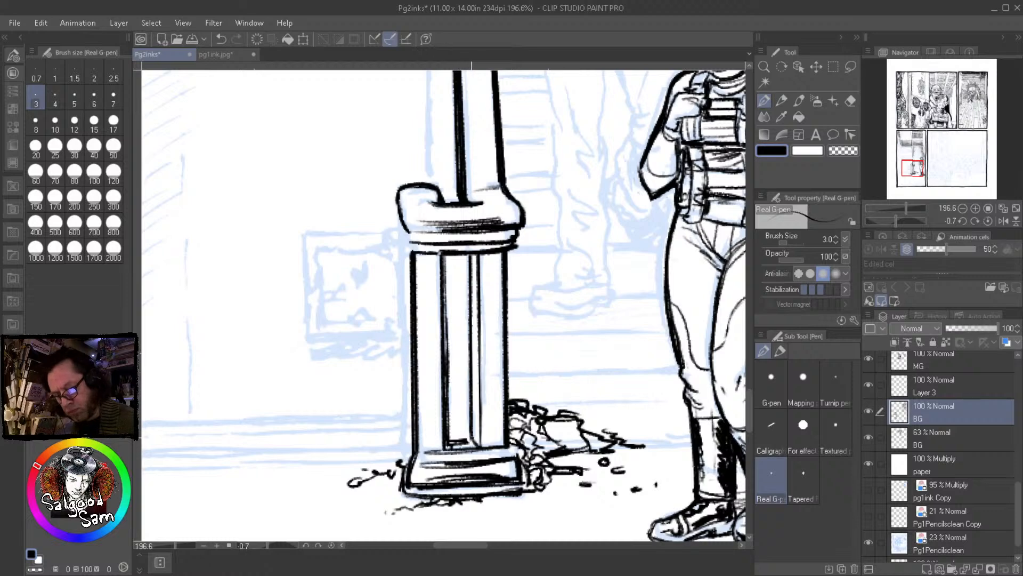
left_click_drag(467, 258, 467, 388)
left_click_drag(461, 256, 462, 306)
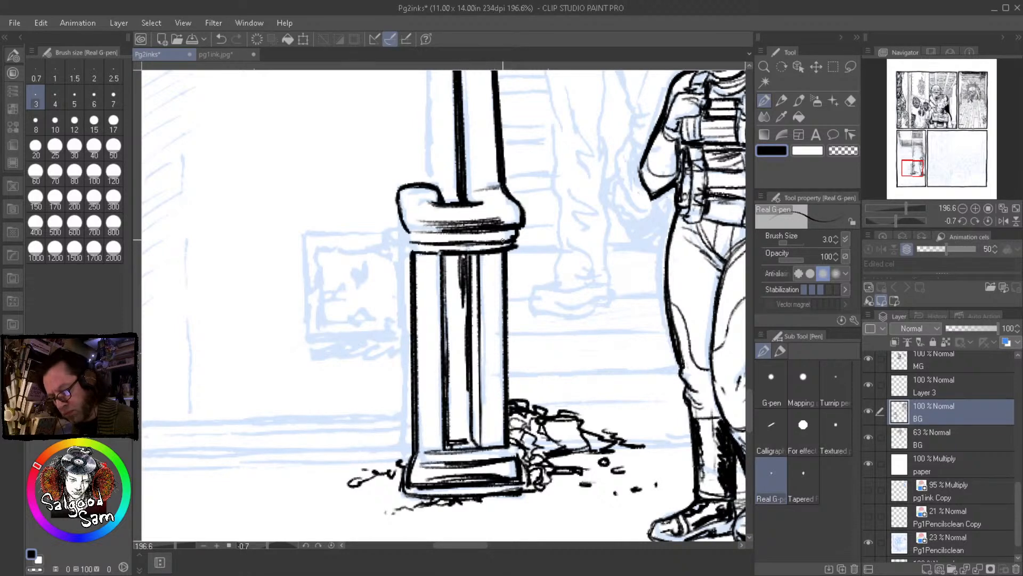
left_click_drag(457, 254, 461, 304)
left_click_drag(454, 268, 464, 438)
left_click_drag(449, 263, 452, 442)
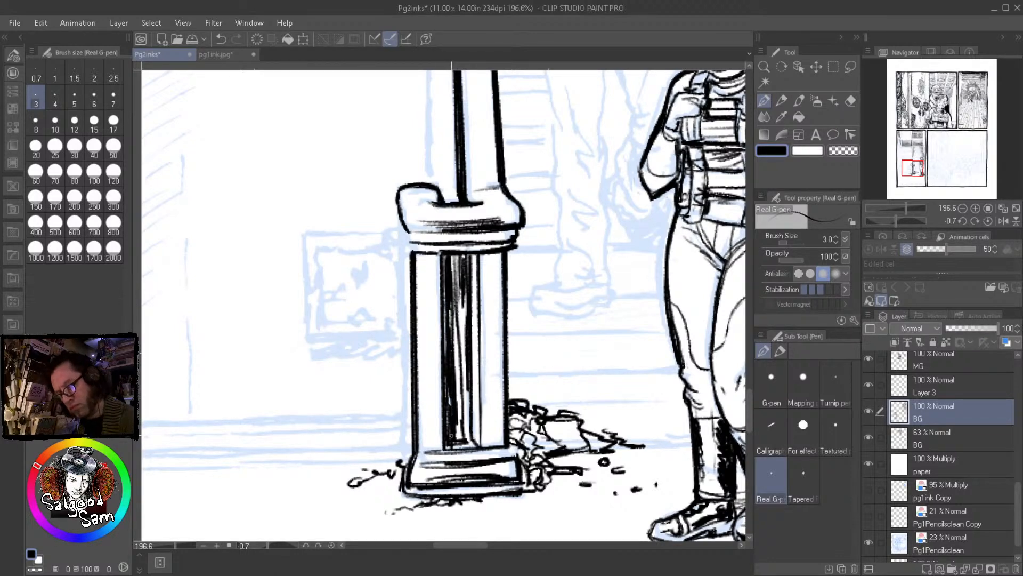
Ink the pedestal's narrow shadowed side from the cap down to the base block and darken it with repeated vertical strokes
left_click_drag(408, 244, 409, 281)
left_click_drag(405, 243, 407, 425)
left_click_drag(407, 290, 407, 437)
left_click_drag(406, 242, 407, 438)
left_click_drag(405, 241, 403, 403)
left_click_drag(404, 342, 404, 440)
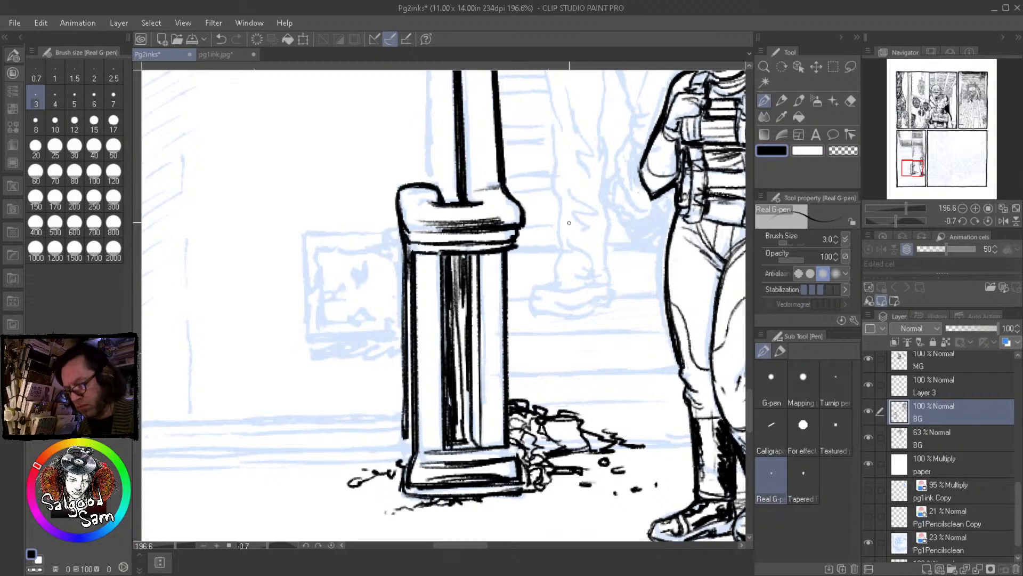
left_click_drag(394, 201, 397, 416)
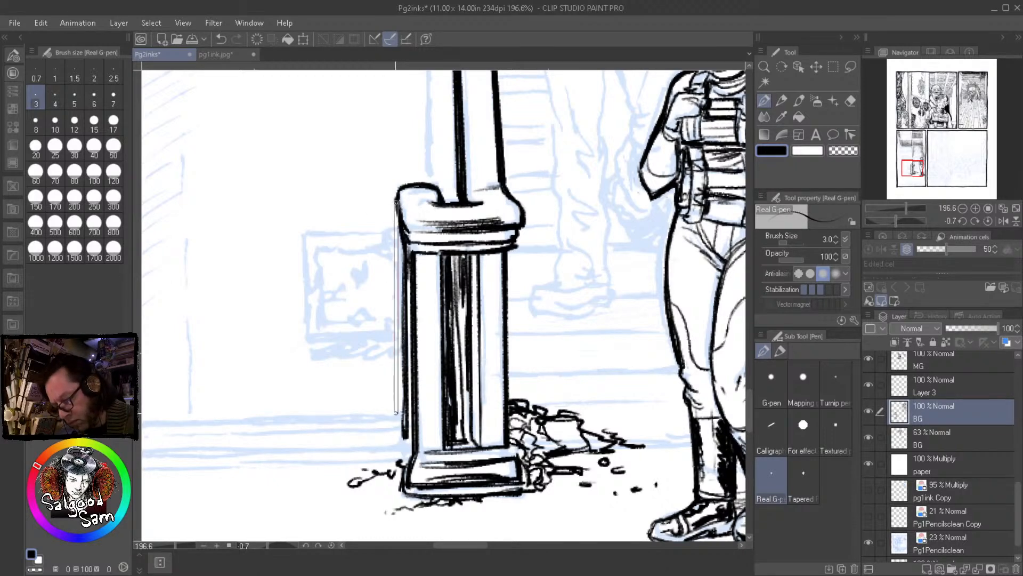
left_click_drag(403, 252, 400, 399)
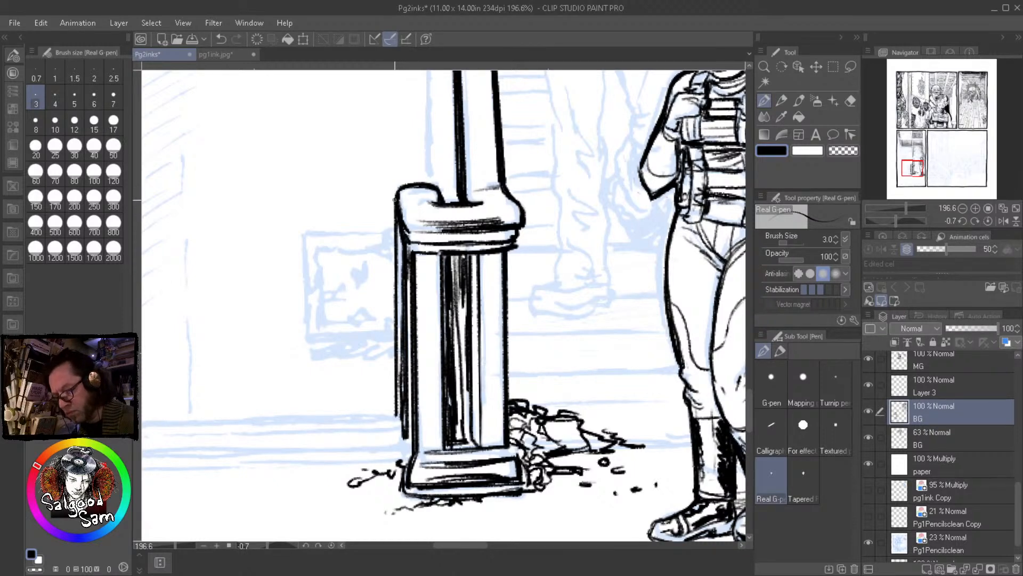
left_click_drag(400, 237, 401, 372)
left_click_drag(415, 453, 507, 434)
left_click_drag(550, 459, 529, 464)
scroll(530, 463, "up", 4)
left_click_drag(496, 360, 495, 409)
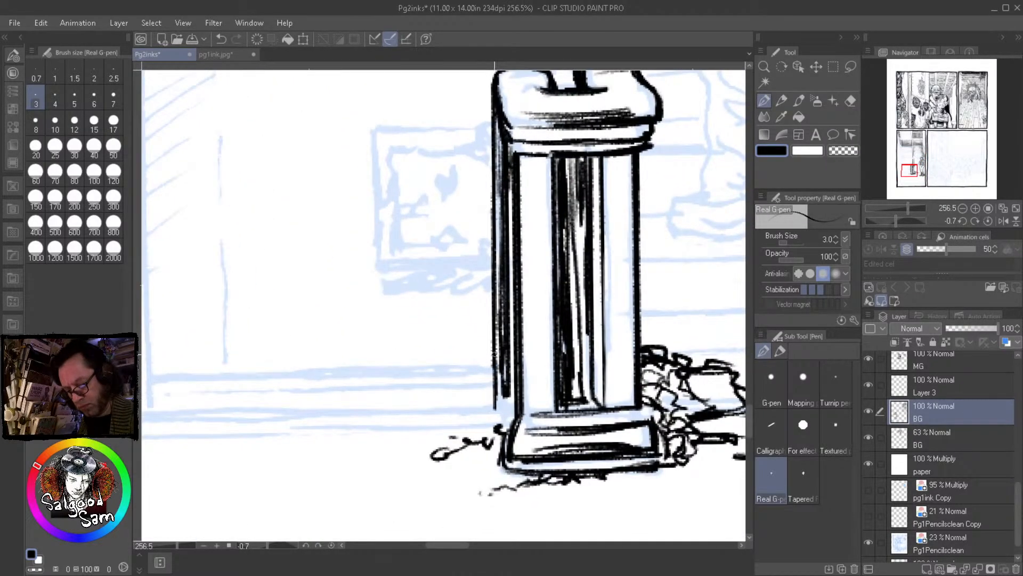
mouse_move(501, 368)
left_mouse_down()
mouse_move(509, 419)
mouse_move(504, 412)
left_mouse_up()
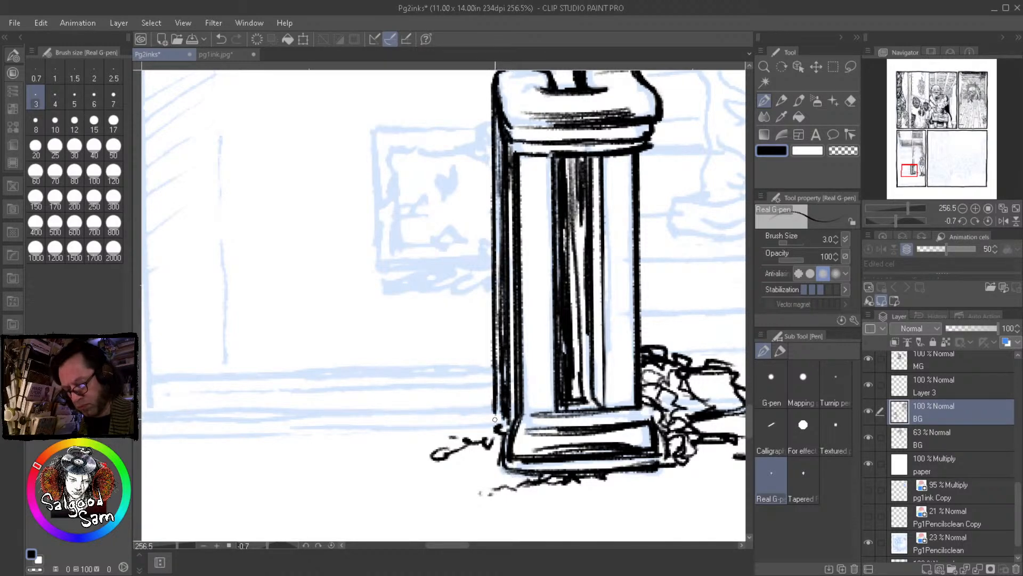
Ink the long outer edge of the pillar shaft above the pedestal cap and start the outline of the hand gripping it
scroll(608, 457, "down", 4)
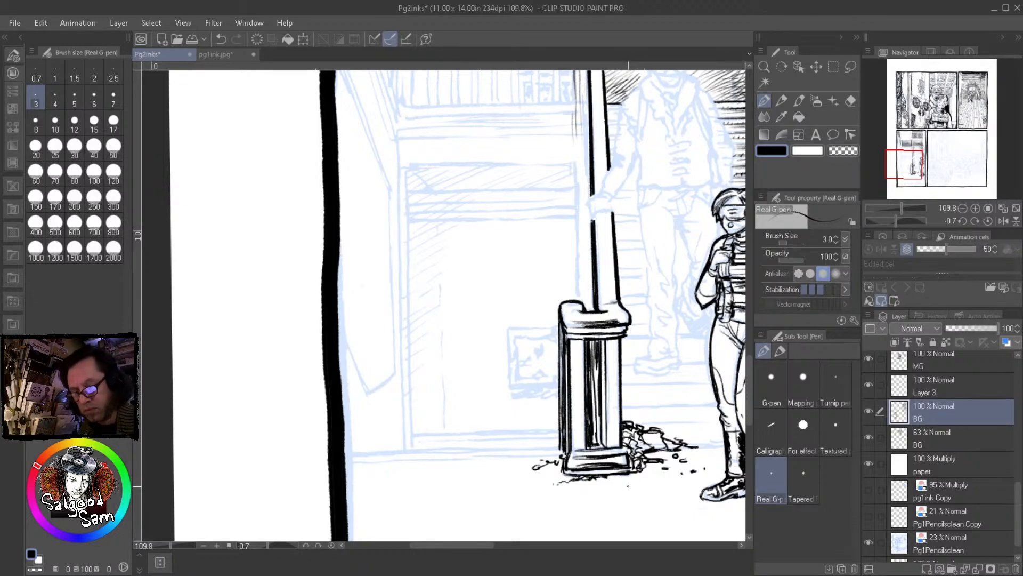
left_click_drag(614, 489, 499, 550)
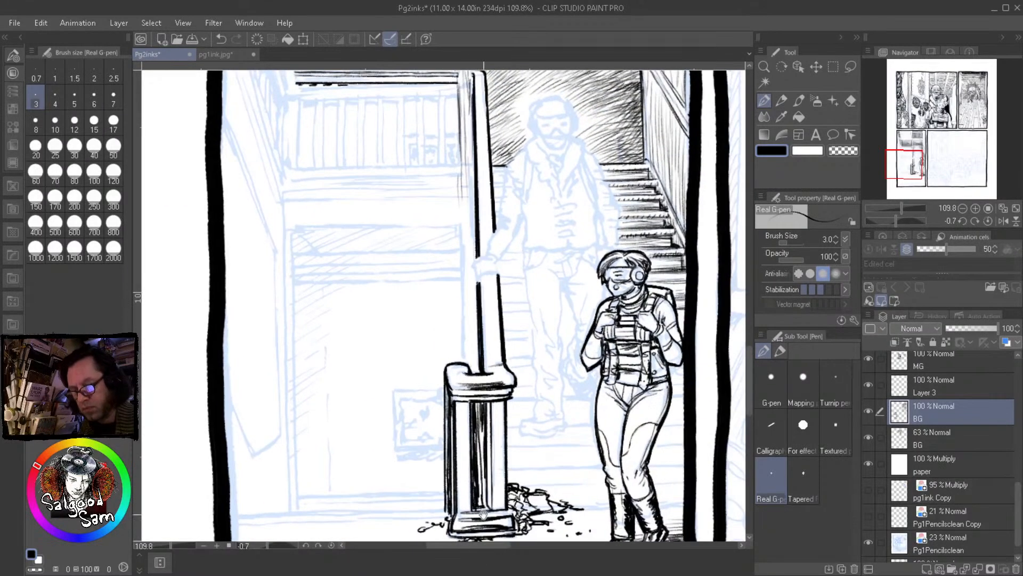
scroll(471, 191, "up", 5)
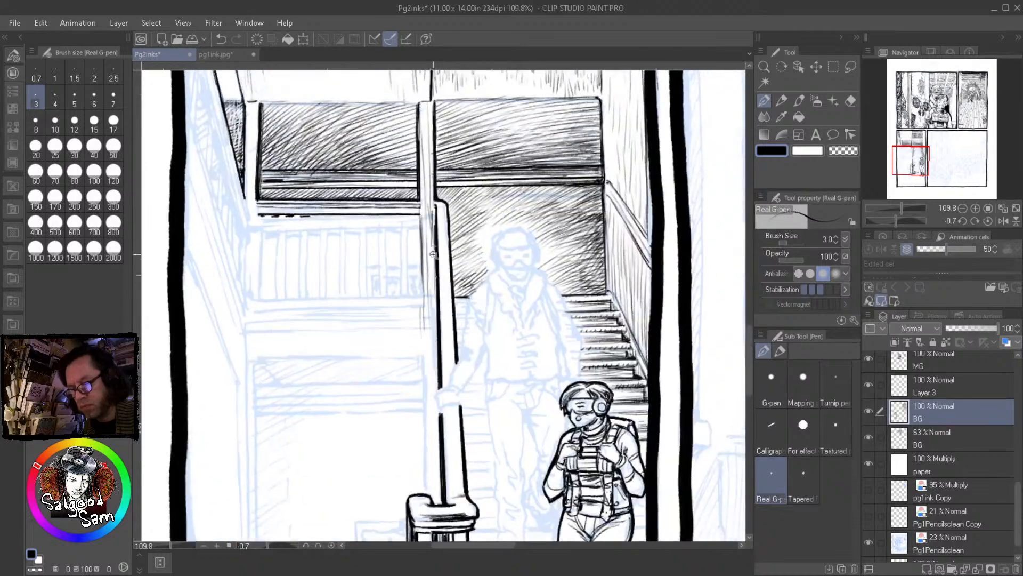
mouse_move(406, 235)
left_mouse_down()
mouse_move(421, 173)
mouse_move(401, 246)
left_mouse_up()
left_click_drag(432, 143, 404, 241)
left_click_drag(407, 341, 407, 408)
left_click_drag(405, 314, 408, 400)
mouse_move(404, 301)
left_mouse_down()
mouse_move(407, 409)
mouse_move(399, 256)
left_mouse_up()
left_click_drag(402, 340, 399, 275)
mouse_move(400, 370)
left_mouse_down()
mouse_move(414, 146)
mouse_move(419, 380)
left_mouse_up()
left_click_drag(414, 217, 421, 379)
left_click_drag(411, 113, 421, 378)
left_click_drag(415, 91, 416, 223)
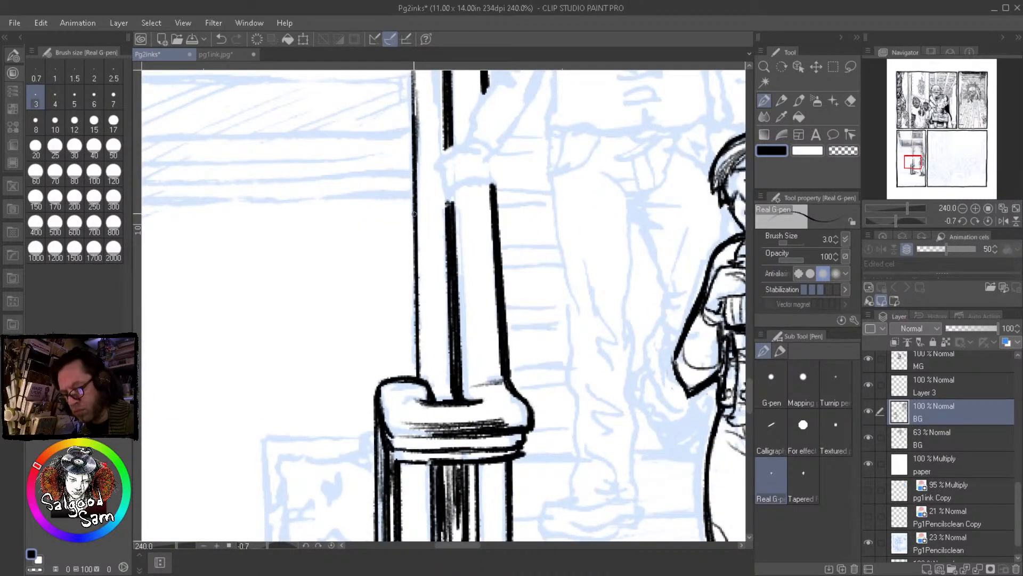
left_click_drag(419, 170, 414, 339)
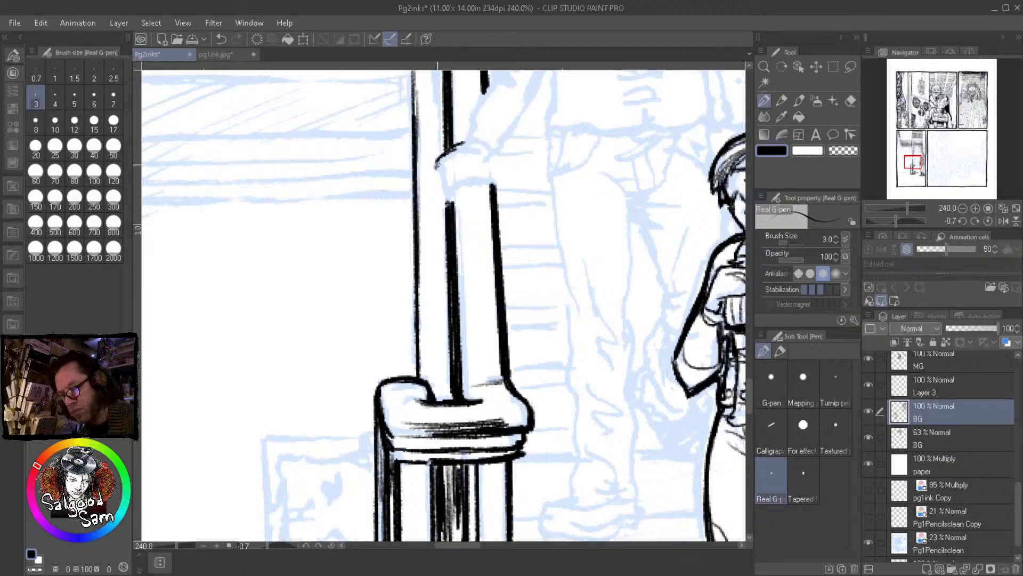
Fill the shaft's shadowed side with dense lengthwise hatching from the pedestal cap up to the standing man's hand
left_click_drag(490, 294, 391, 342)
key("r")
key("p")
left_click_drag(357, 288, 286, 346)
left_click_drag(349, 306, 279, 363)
left_click_drag(323, 335, 277, 370)
left_click_drag(311, 352, 282, 373)
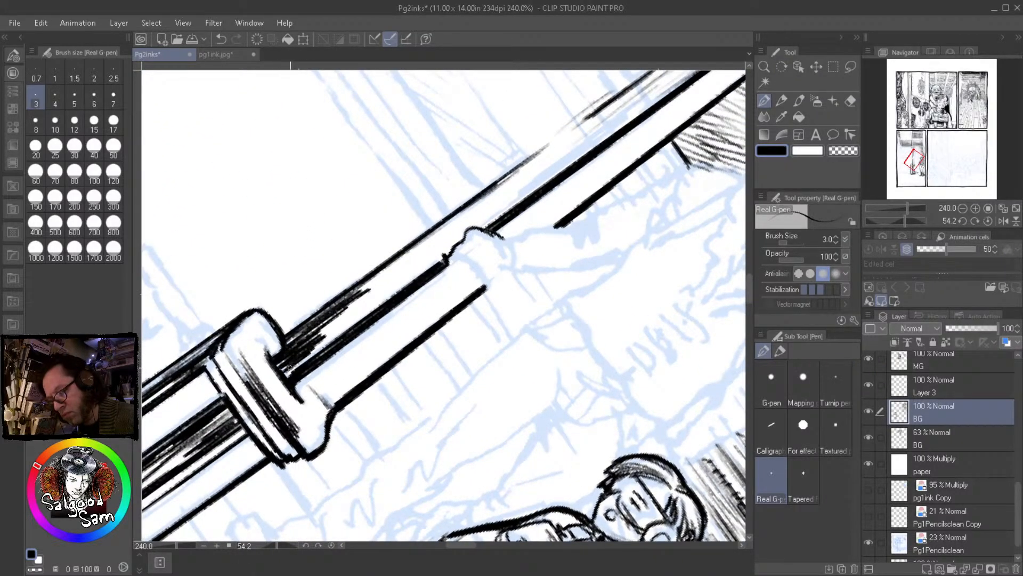
left_click_drag(405, 284, 312, 351)
left_click_drag(426, 269, 301, 358)
mouse_move(438, 247)
left_mouse_down()
mouse_move(300, 348)
mouse_move(331, 325)
mouse_move(321, 334)
left_mouse_up()
left_click_drag(460, 222, 307, 329)
left_click_drag(474, 223, 426, 259)
Begin hatching the shaft's shadowed side above the man's hand with strokes running along the shaft
mouse_move(513, 174)
left_mouse_down()
mouse_move(424, 250)
mouse_move(452, 222)
mouse_move(462, 226)
left_mouse_up()
left_click_drag(527, 192, 471, 230)
left_click_drag(586, 150, 519, 202)
mouse_move(596, 132)
left_mouse_down()
mouse_move(502, 191)
mouse_move(525, 173)
mouse_move(514, 174)
left_mouse_up()
left_click_drag(639, 88, 520, 186)
left_click_drag(569, 140, 527, 171)
left_click_drag(572, 133, 516, 171)
Extend and deepen the lengthwise hatching on the shaft's shadowed side until it nears the handrail corner at the top
left_click_drag(597, 138, 405, 283)
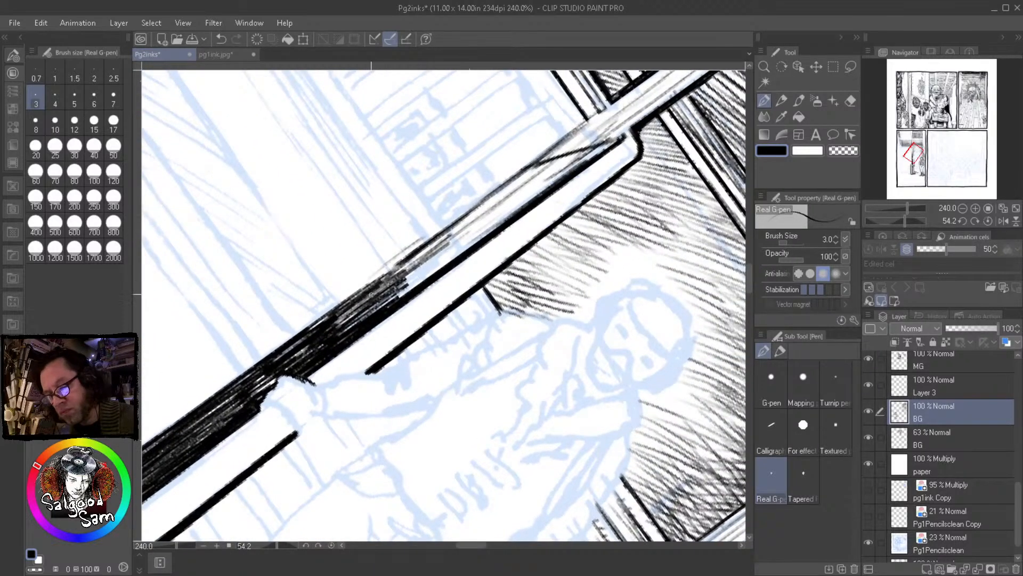
left_click_drag(531, 170, 413, 269)
mouse_move(578, 154)
left_mouse_down()
mouse_move(454, 244)
mouse_move(609, 138)
mouse_move(481, 227)
left_mouse_up()
left_click_drag(592, 149, 482, 223)
left_click_drag(549, 162, 445, 238)
left_click_drag(607, 143, 483, 228)
left_click_drag(512, 188, 372, 296)
left_click_drag(490, 208, 366, 291)
mouse_move(509, 196)
left_mouse_down()
mouse_move(378, 296)
mouse_move(387, 307)
left_mouse_up()
mouse_move(506, 219)
left_mouse_down()
mouse_move(377, 310)
mouse_move(388, 288)
left_mouse_up()
left_click_drag(543, 191, 424, 273)
mouse_move(549, 173)
left_mouse_down()
mouse_move(441, 255)
mouse_move(551, 171)
mouse_move(408, 280)
mouse_move(346, 310)
mouse_move(337, 333)
left_mouse_up()
left_click_drag(405, 260, 338, 317)
left_click_drag(414, 252, 356, 297)
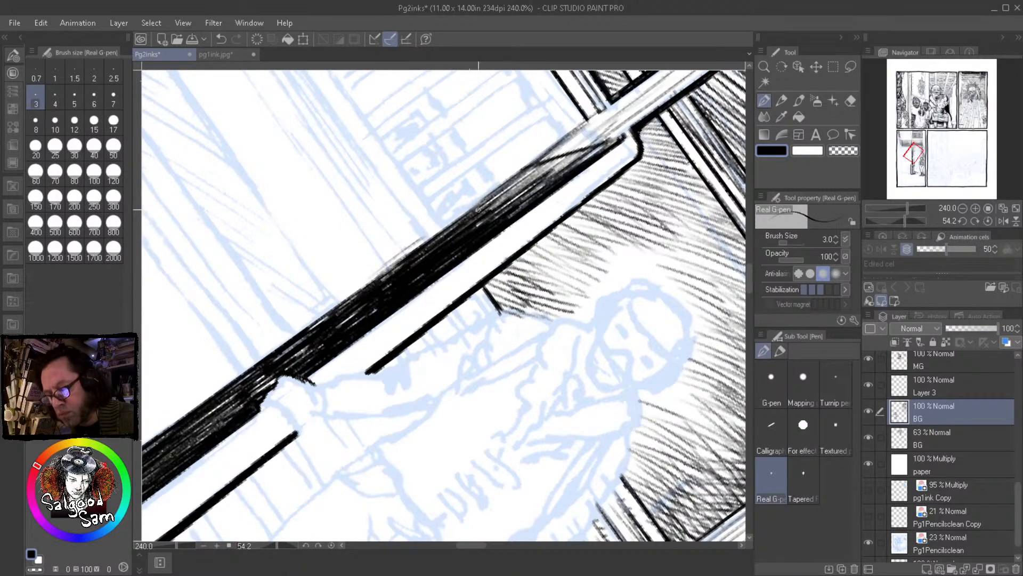
Ink the straight horizontal top edge of the lower wall panel and the parallel ledge lines beneath the sketched balusters, ending at the pillar
mouse_move(529, 195)
left_mouse_down()
mouse_move(507, 263)
mouse_move(591, 348)
mouse_move(603, 332)
mouse_move(562, 203)
left_mouse_up()
left_click_drag(589, 341, 446, 384)
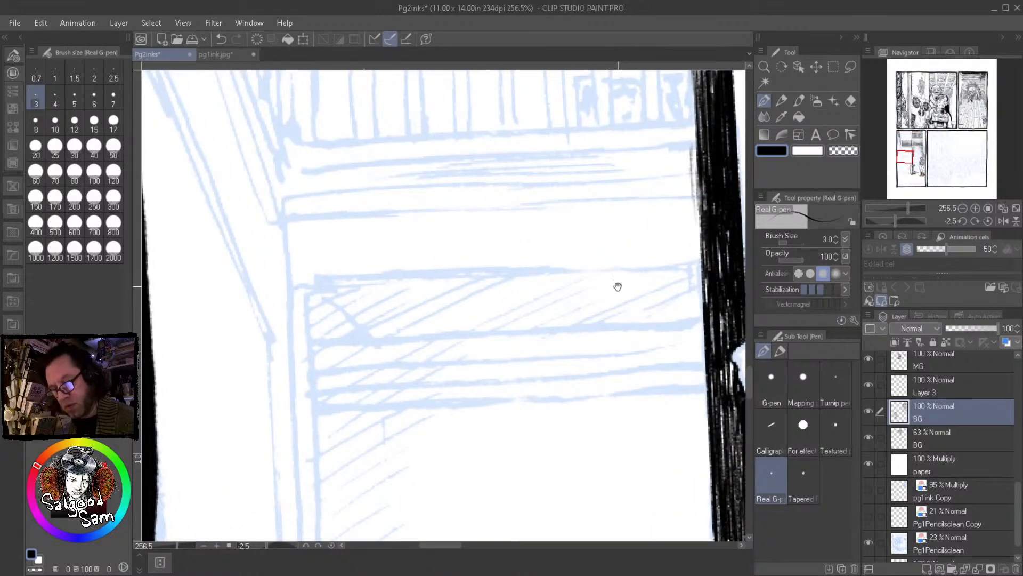
left_click_drag(619, 285, 511, 350)
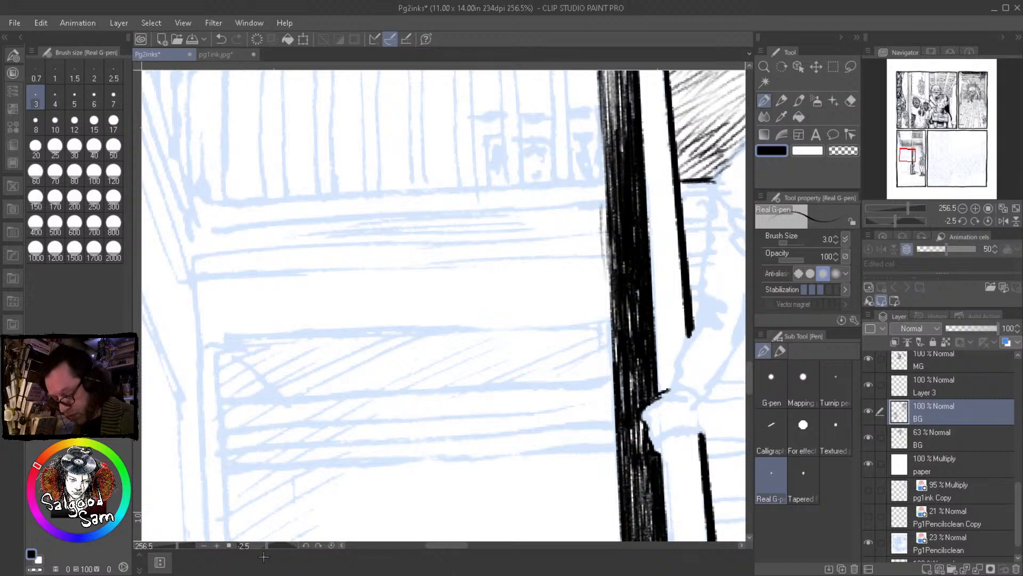
left_click(331, 543)
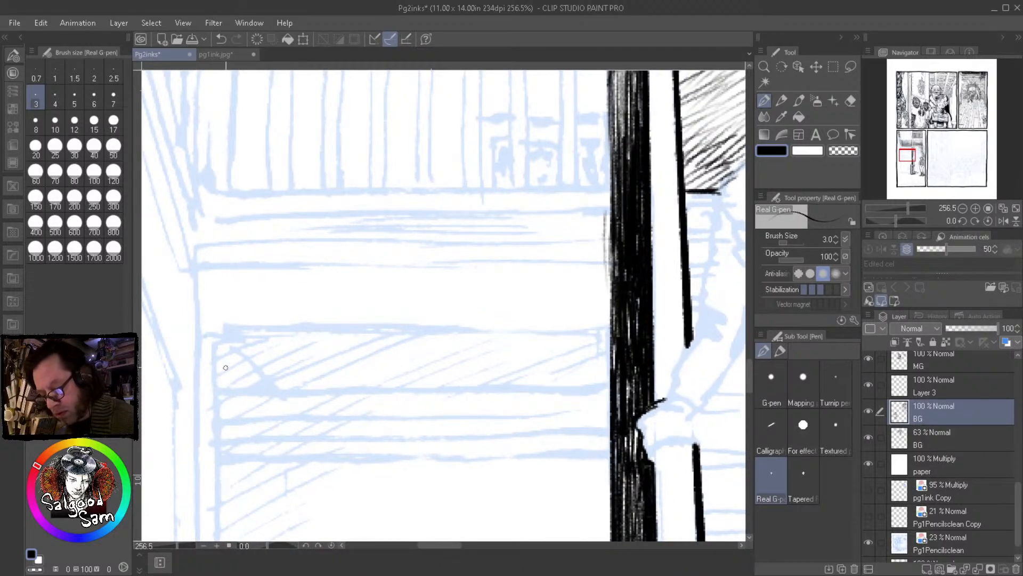
left_click_drag(201, 336, 616, 335)
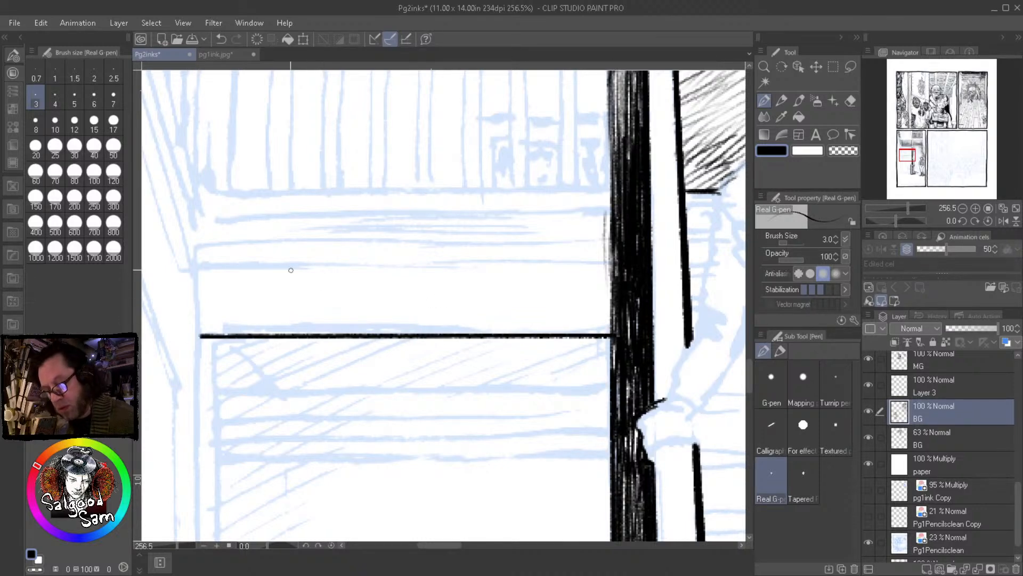
mouse_move(493, 266)
left_mouse_down()
mouse_move(373, 405)
mouse_move(448, 400)
mouse_move(192, 410)
mouse_move(651, 354)
mouse_move(613, 291)
mouse_move(214, 272)
left_mouse_up()
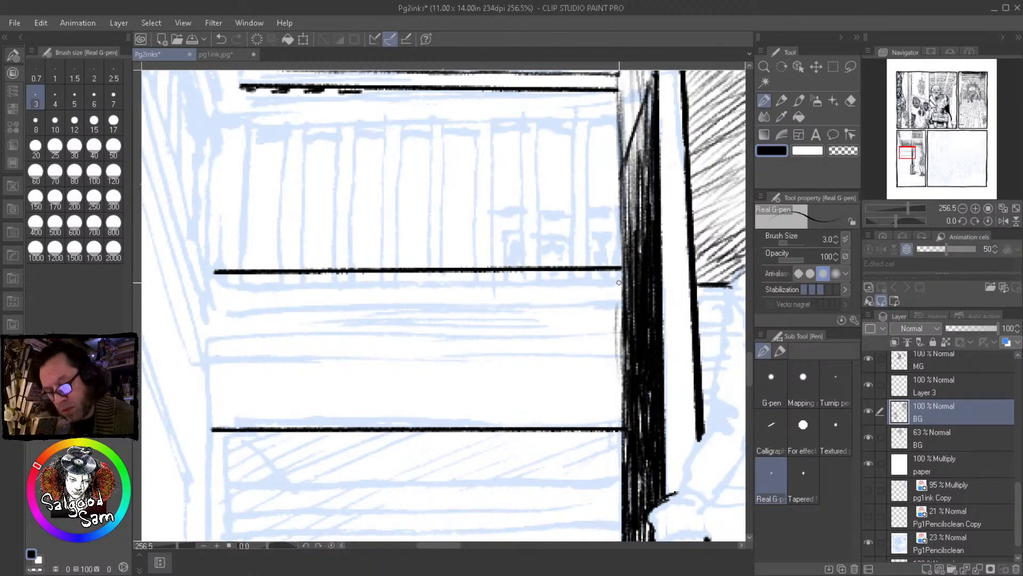
mouse_move(620, 275)
left_mouse_down()
mouse_move(213, 281)
mouse_move(617, 283)
left_mouse_up()
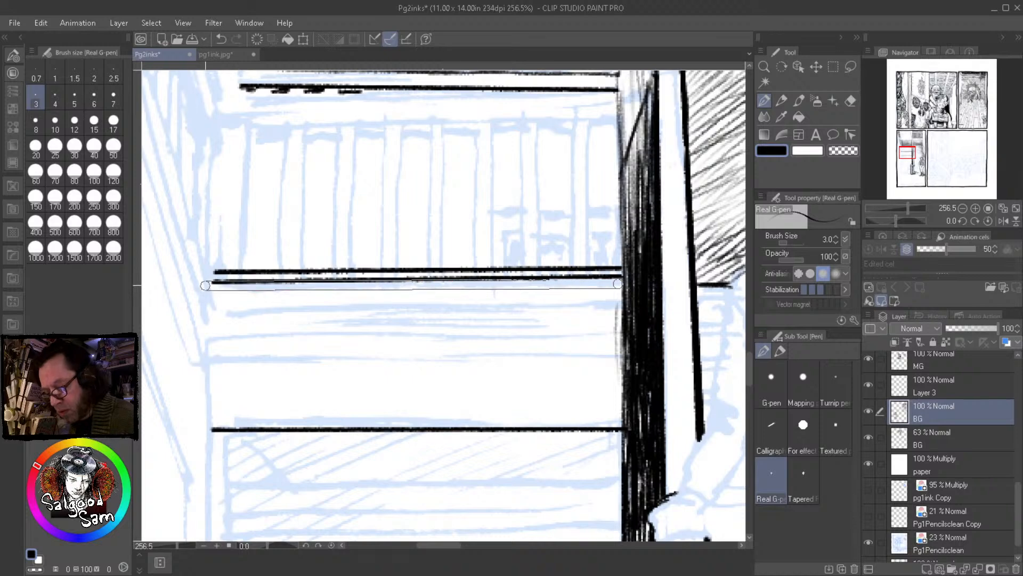
left_click_drag(205, 286, 620, 281)
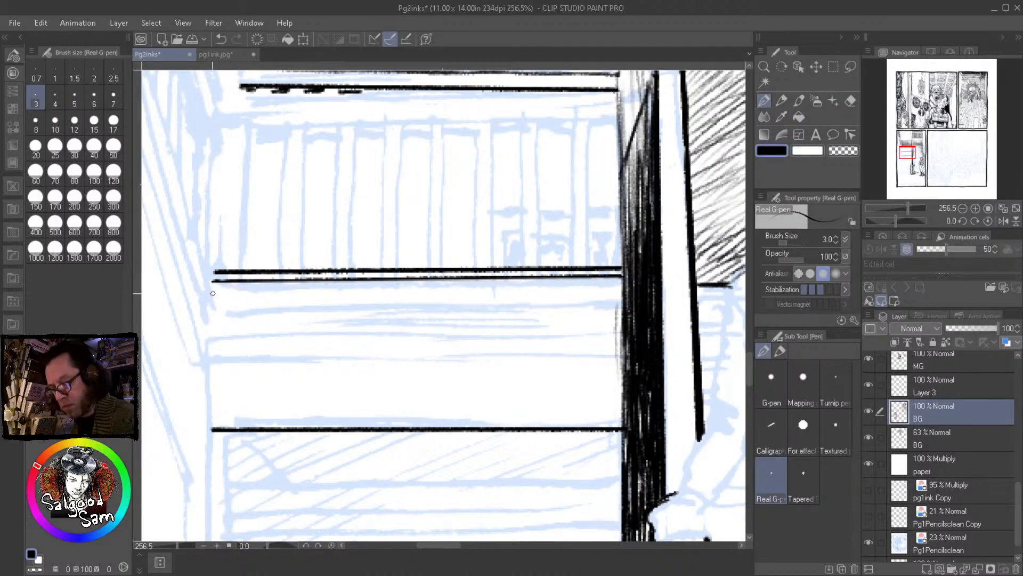
left_click_drag(215, 290, 623, 283)
Shade the underside of the ledge below the balusters with repeated long strokes running along its length to the pillar
mouse_move(574, 380)
left_mouse_down()
mouse_move(605, 354)
mouse_move(598, 338)
mouse_move(494, 361)
mouse_move(647, 353)
mouse_move(589, 375)
left_mouse_up()
scroll(629, 365, "down", 5)
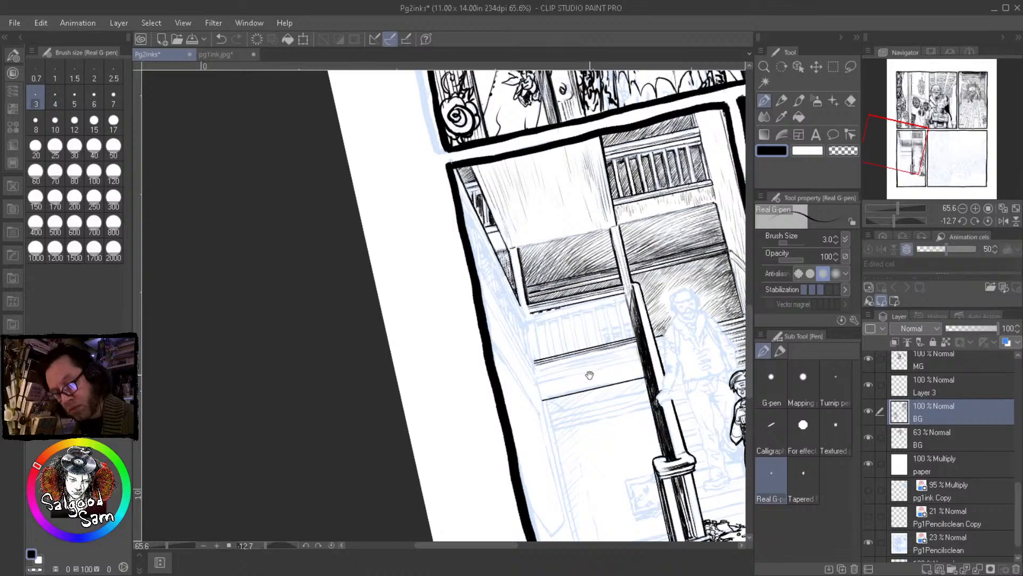
left_click_drag(670, 208, 719, 243)
mouse_move(649, 296)
left_mouse_down()
mouse_move(572, 319)
mouse_move(662, 228)
mouse_move(479, 335)
mouse_move(510, 334)
mouse_move(694, 144)
left_mouse_up()
left_click_drag(465, 445, 495, 460)
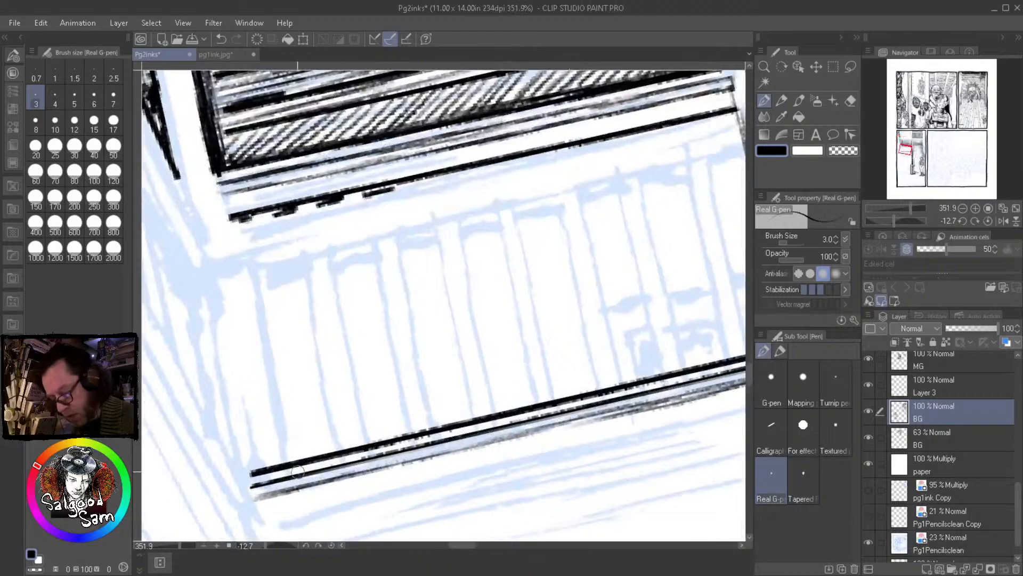
mouse_move(285, 478)
left_mouse_down()
mouse_move(684, 386)
mouse_move(407, 446)
mouse_move(637, 399)
left_mouse_up()
left_click_drag(613, 401, 475, 437)
left_click_drag(647, 398, 445, 453)
left_click_drag(357, 474, 587, 366)
mouse_move(362, 429)
left_mouse_down()
mouse_move(442, 407)
mouse_move(349, 419)
mouse_move(526, 380)
left_mouse_up()
mouse_move(419, 404)
left_mouse_down()
mouse_move(605, 359)
mouse_move(405, 430)
mouse_move(590, 389)
left_mouse_up()
mouse_move(476, 413)
left_mouse_down()
mouse_move(635, 379)
mouse_move(536, 409)
left_mouse_up()
left_click_drag(425, 440, 580, 398)
mouse_move(469, 429)
left_mouse_down()
mouse_move(656, 380)
mouse_move(569, 400)
left_mouse_up()
mouse_move(356, 445)
left_mouse_down()
mouse_move(642, 378)
mouse_move(439, 424)
mouse_move(528, 402)
left_mouse_up()
left_click_drag(443, 420, 651, 374)
mouse_move(646, 378)
left_mouse_down()
mouse_move(449, 426)
mouse_move(475, 426)
left_mouse_up()
left_click_drag(579, 444, 541, 458)
left_click_drag(649, 407, 452, 428)
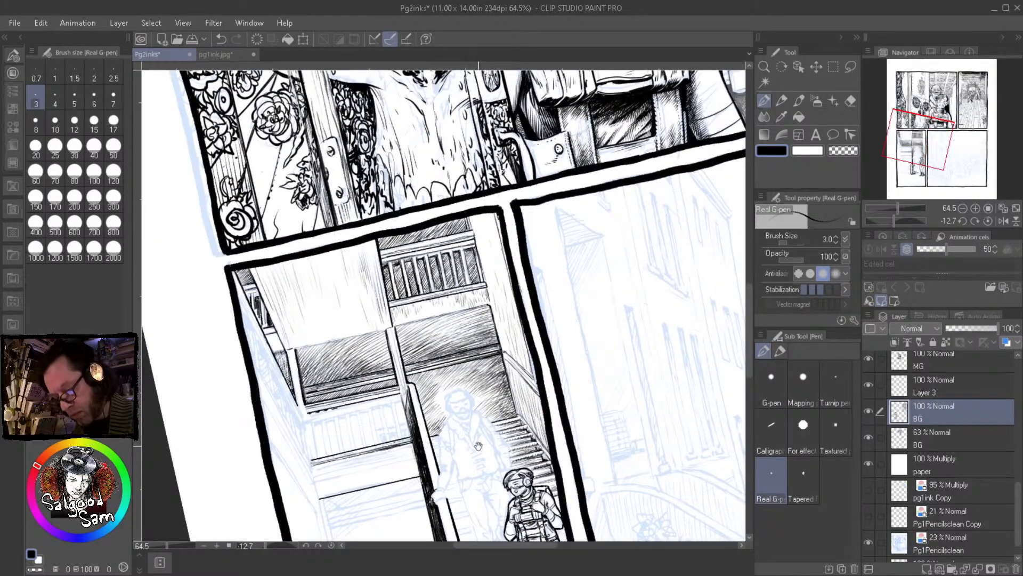
left_click_drag(323, 469, 373, 448)
mouse_move(301, 462)
left_mouse_down()
mouse_move(705, 367)
mouse_move(617, 384)
left_mouse_up()
Ink a slanted shadow boundary across the wall band below the ledge and close the band's far end with an edge line
left_click_drag(647, 424, 619, 341)
left_click_drag(558, 404, 498, 448)
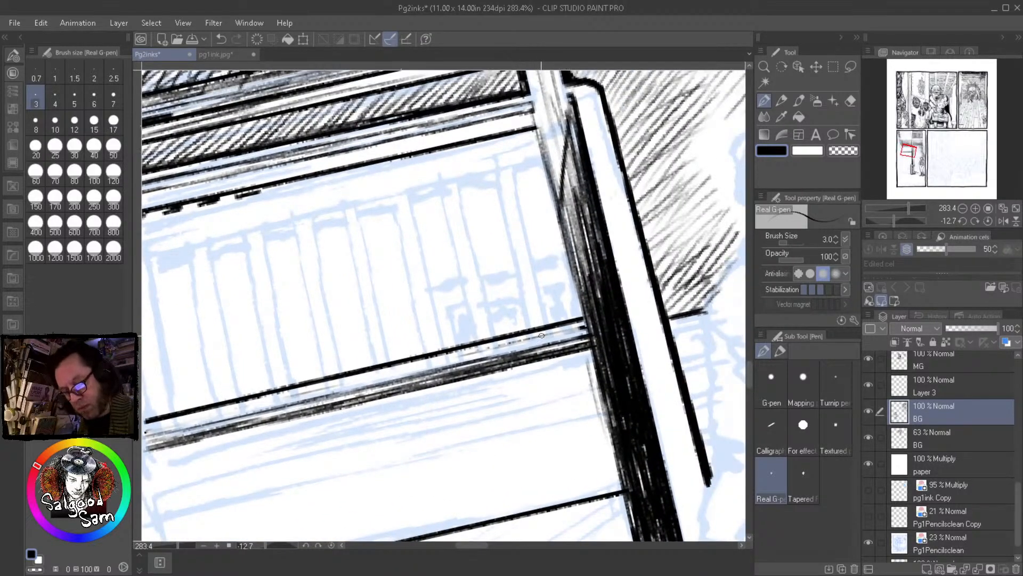
left_click_drag(533, 386, 563, 250)
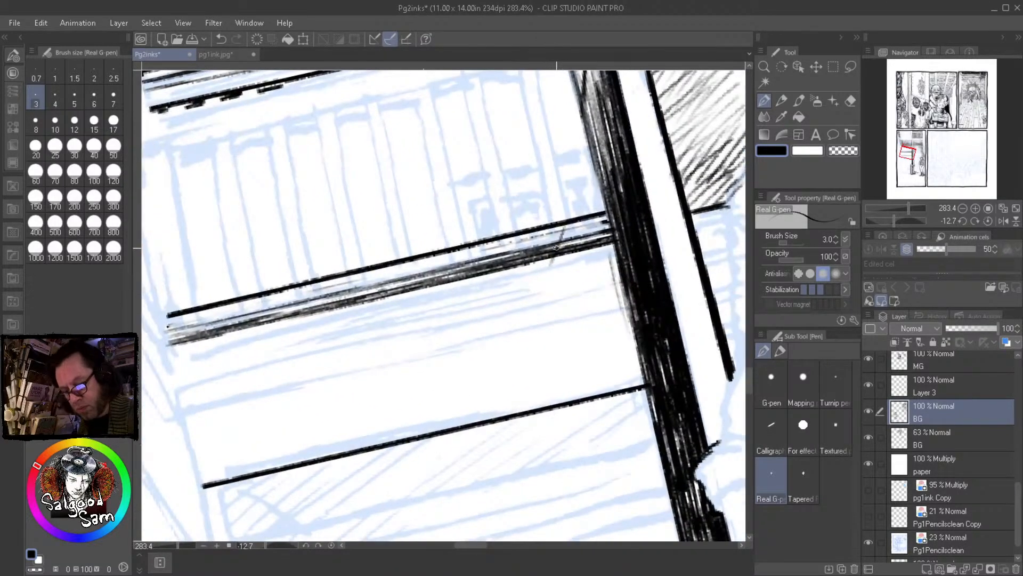
left_click_drag(542, 301, 516, 410)
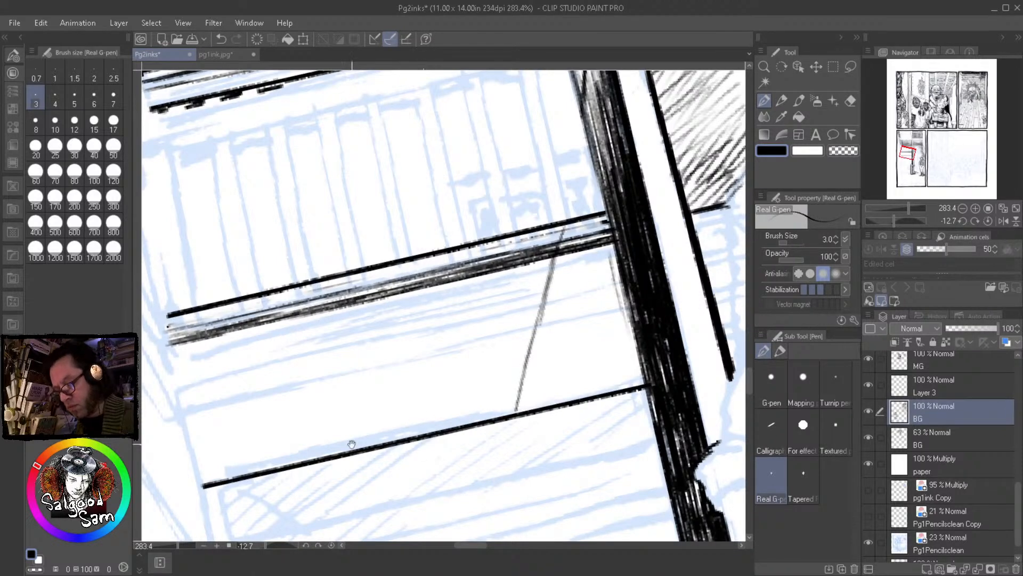
left_click_drag(206, 376, 279, 367)
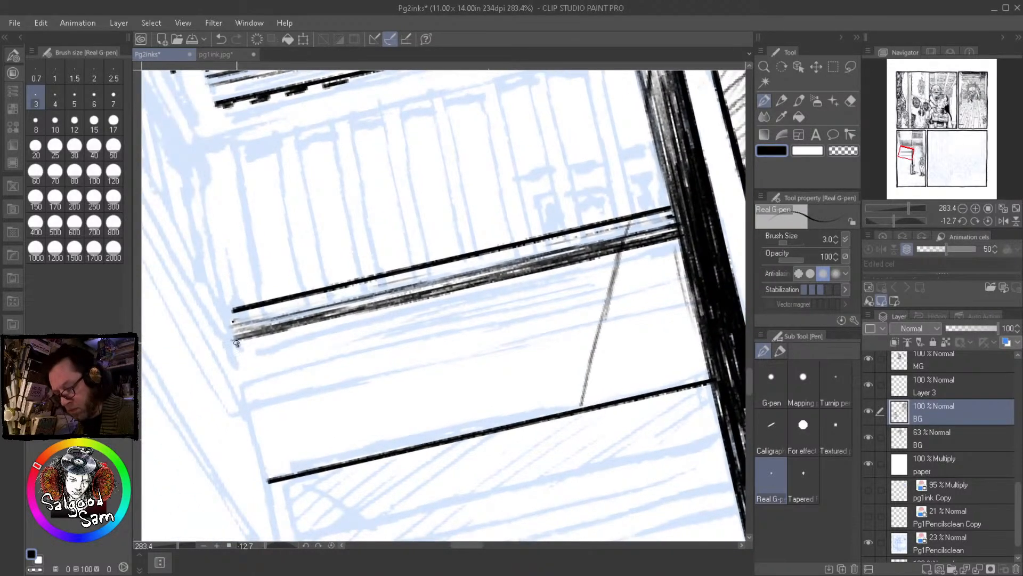
left_click_drag(237, 341, 267, 483)
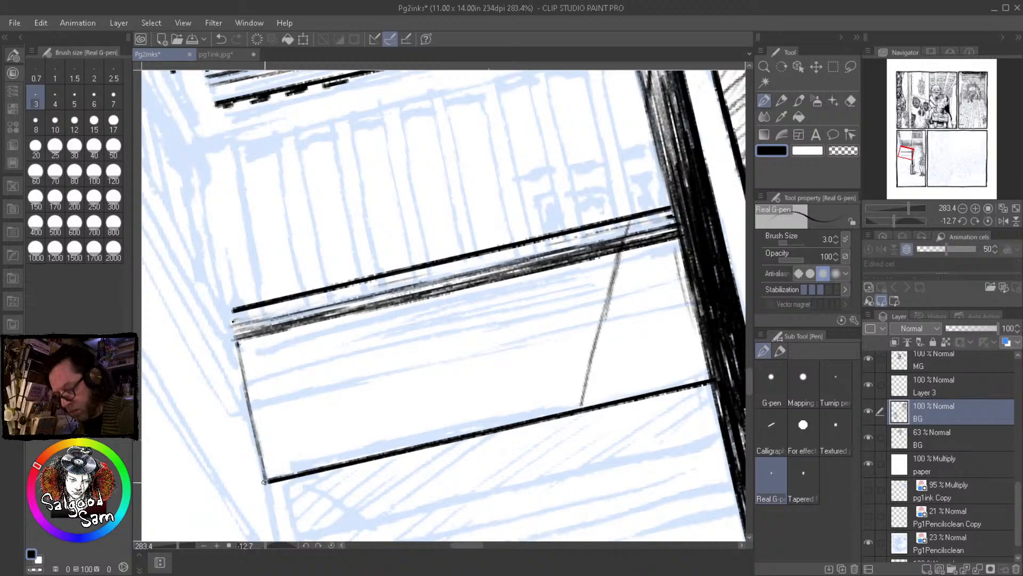
Hatch the shadow wedge between the slanted boundary and the pillar with closely spaced strokes parallel to the ledge
left_click_drag(614, 412, 512, 468)
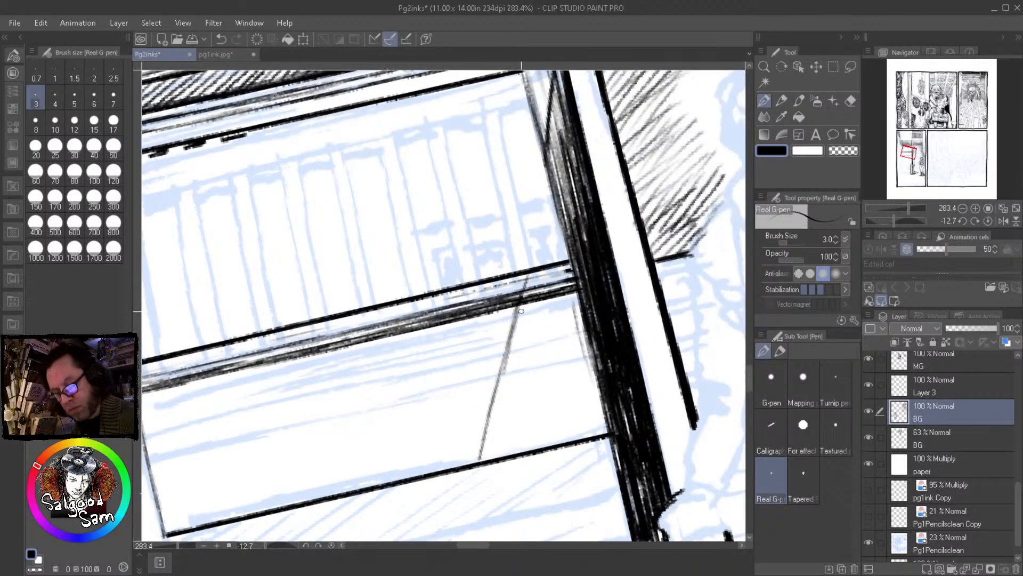
mouse_move(584, 296)
left_mouse_down()
mouse_move(514, 318)
mouse_move(511, 331)
left_mouse_up()
mouse_move(586, 317)
left_mouse_down()
mouse_move(509, 341)
mouse_move(504, 355)
left_mouse_up()
mouse_move(595, 338)
left_mouse_down()
mouse_move(499, 371)
mouse_move(594, 351)
left_mouse_up()
mouse_move(500, 376)
left_mouse_down()
mouse_move(599, 354)
mouse_move(598, 363)
left_mouse_up()
left_click_drag(497, 392, 601, 369)
mouse_move(497, 399)
left_mouse_down()
mouse_move(603, 373)
mouse_move(604, 382)
left_mouse_up()
left_click_drag(493, 412, 608, 391)
left_click_drag(491, 419, 601, 397)
left_click_drag(492, 425, 610, 406)
left_click_drag(485, 435, 612, 414)
left_click_drag(481, 448, 614, 424)
mouse_move(480, 458)
left_mouse_down()
mouse_move(617, 430)
mouse_move(592, 433)
left_mouse_up()
left_click_drag(481, 453, 589, 429)
scroll(569, 483, "down", 6)
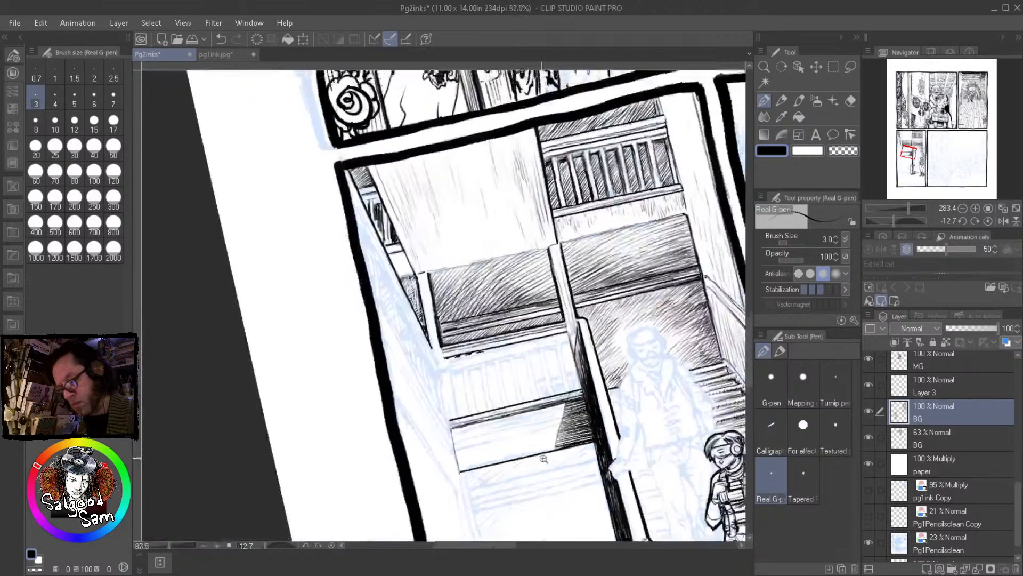
scroll(572, 398, "up", 8)
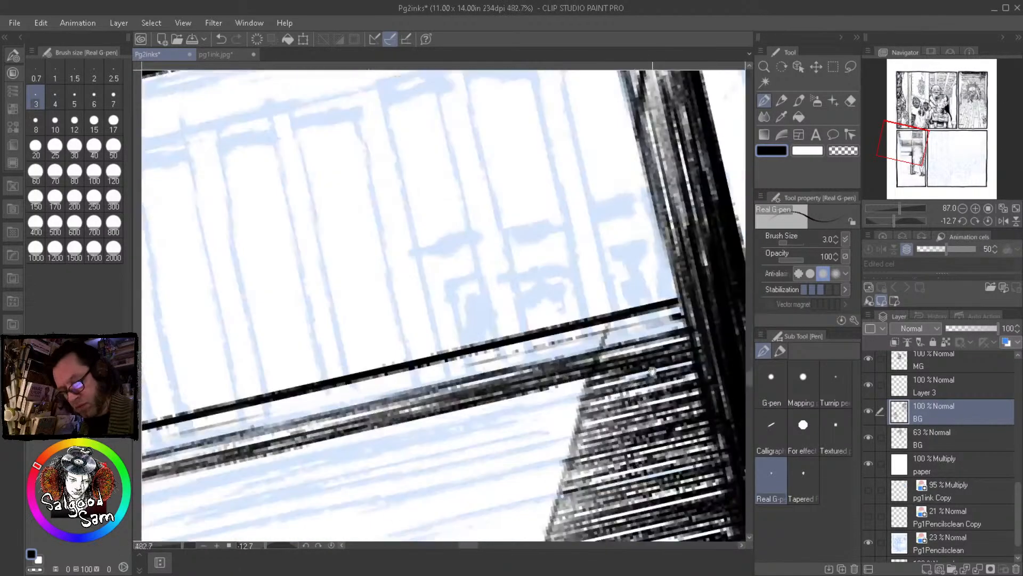
Darken the ledge's underside where it crosses the shadow wedge beside the pillar with strokes along its length
mouse_move(602, 341)
left_mouse_down()
mouse_move(693, 308)
mouse_move(684, 331)
left_mouse_up()
mouse_move(596, 362)
left_mouse_down()
mouse_move(696, 334)
mouse_move(682, 346)
left_mouse_up()
scroll(667, 361, "down", 6)
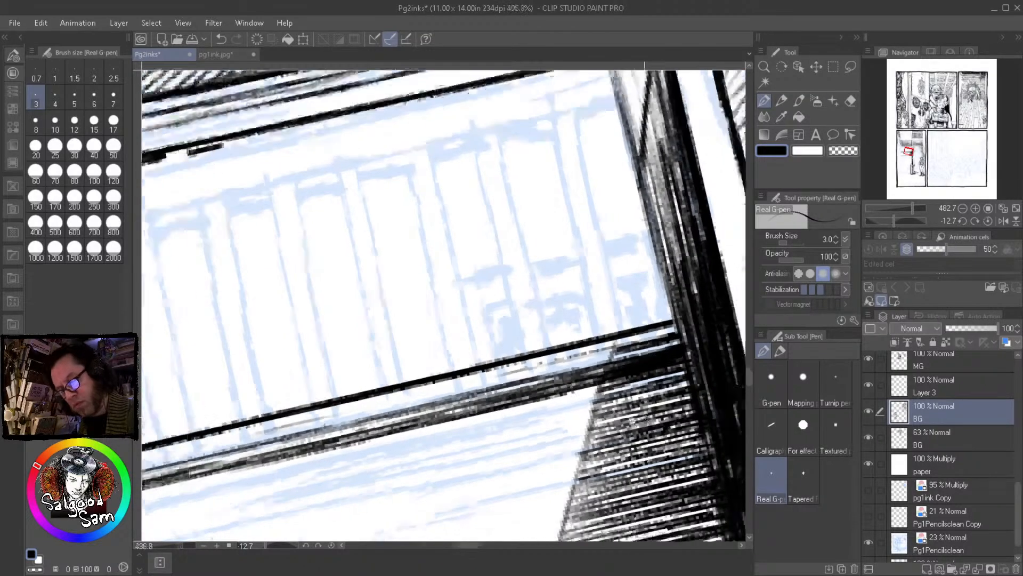
left_click_drag(644, 473, 620, 437)
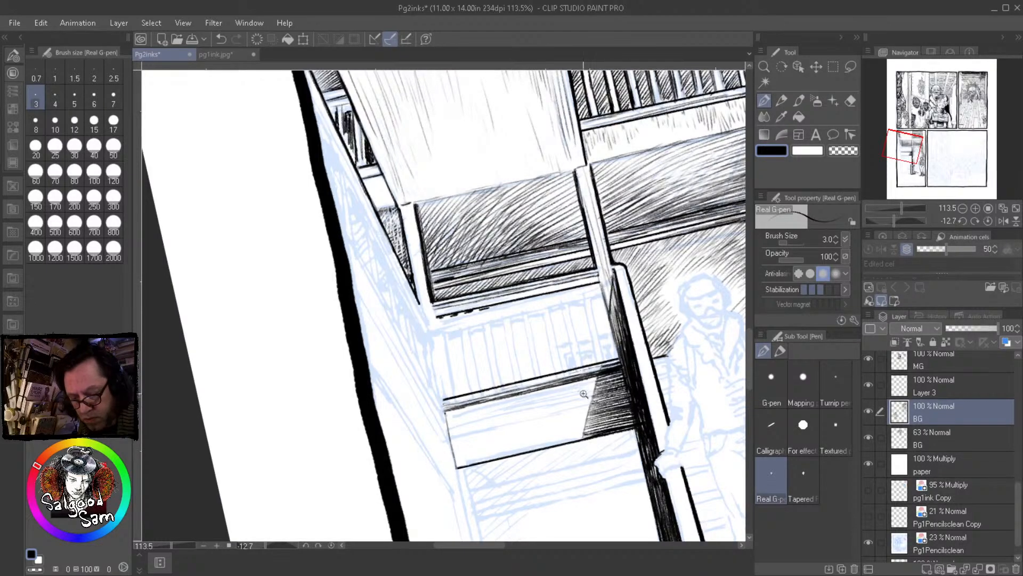
scroll(590, 397, "up", 3)
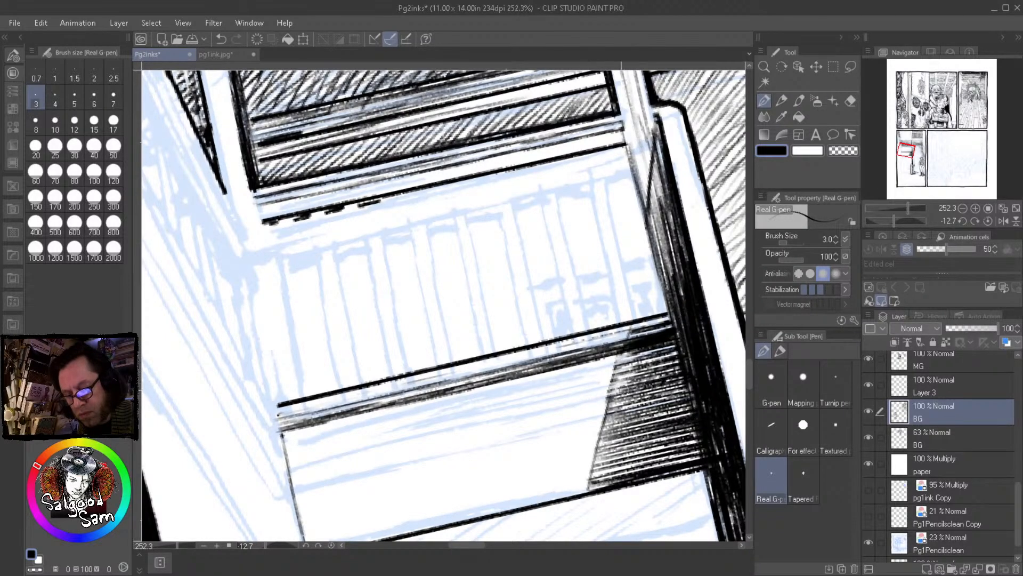
Deepen the shadow wedge beside the pillar with extra parallel hatching and reinforce its slanted boundary
left_click_drag(602, 408, 655, 396)
left_click_drag(597, 426, 656, 413)
left_click_drag(608, 367, 661, 356)
left_click_drag(591, 453, 659, 355)
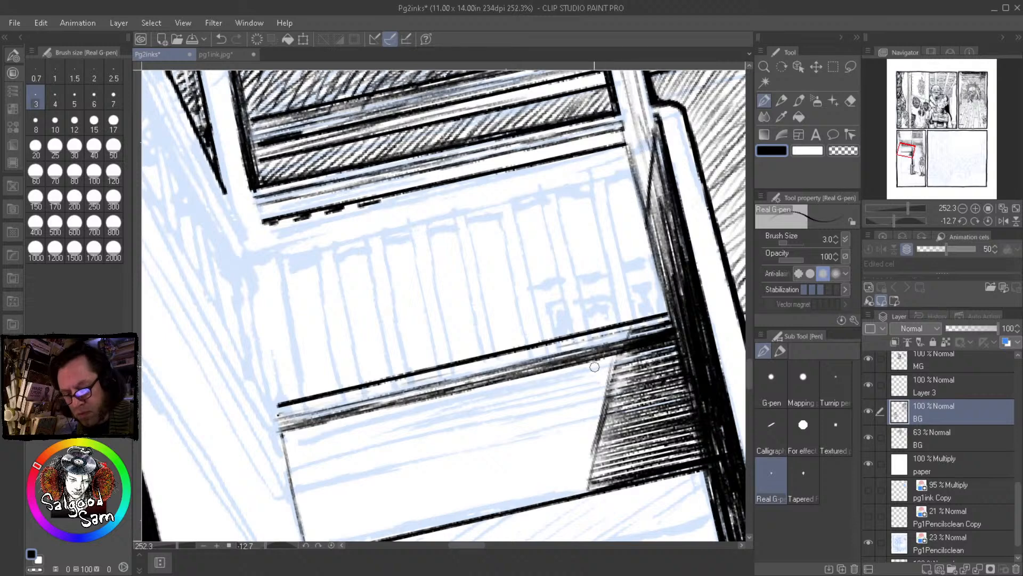
mouse_move(596, 403)
left_mouse_down()
mouse_move(584, 426)
mouse_move(606, 438)
left_mouse_up()
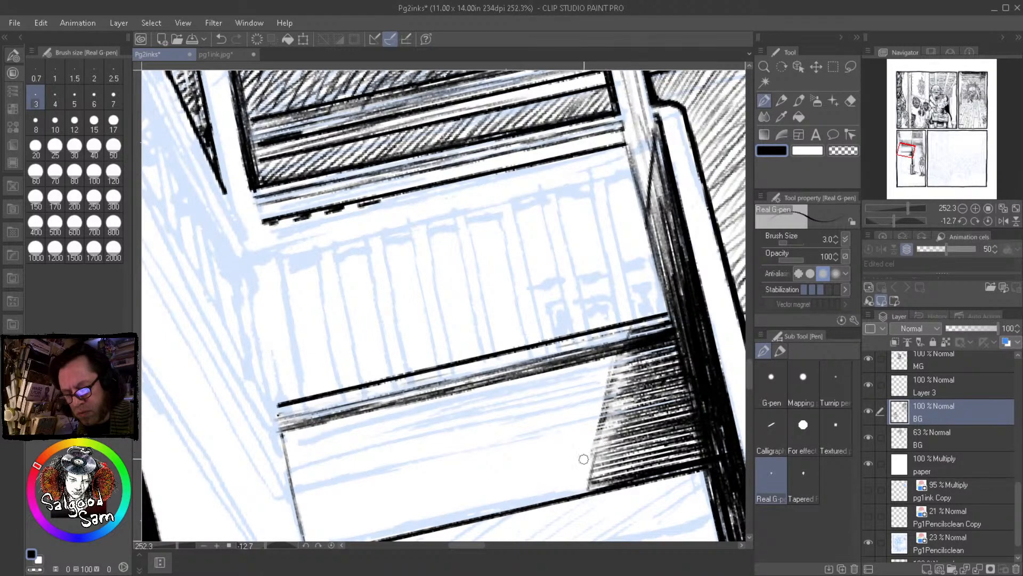
mouse_move(611, 375)
left_mouse_down()
mouse_move(615, 412)
mouse_move(629, 417)
mouse_move(602, 433)
mouse_move(599, 450)
mouse_move(612, 457)
mouse_move(597, 475)
left_mouse_up()
Hatch light wood-grain streaks across the middle of the unshadowed wall band, running parallel to the ledge
mouse_move(515, 413)
left_mouse_down()
mouse_move(482, 407)
mouse_move(422, 427)
mouse_move(556, 397)
mouse_move(471, 427)
left_mouse_up()
mouse_move(617, 394)
left_mouse_down()
mouse_move(489, 421)
mouse_move(531, 429)
mouse_move(502, 448)
left_mouse_up()
mouse_move(623, 426)
left_mouse_down()
mouse_move(513, 456)
mouse_move(565, 451)
mouse_move(552, 462)
left_mouse_up()
left_click_drag(616, 453, 567, 474)
mouse_move(315, 461)
left_mouse_down()
mouse_move(373, 449)
mouse_move(296, 489)
left_mouse_up()
mouse_move(442, 455)
left_mouse_down()
mouse_move(314, 488)
mouse_move(429, 474)
mouse_move(383, 493)
left_mouse_up()
mouse_move(504, 471)
left_mouse_down()
mouse_move(400, 501)
mouse_move(421, 507)
left_mouse_up()
mouse_move(597, 475)
left_mouse_down()
mouse_move(494, 500)
mouse_move(538, 496)
left_mouse_up()
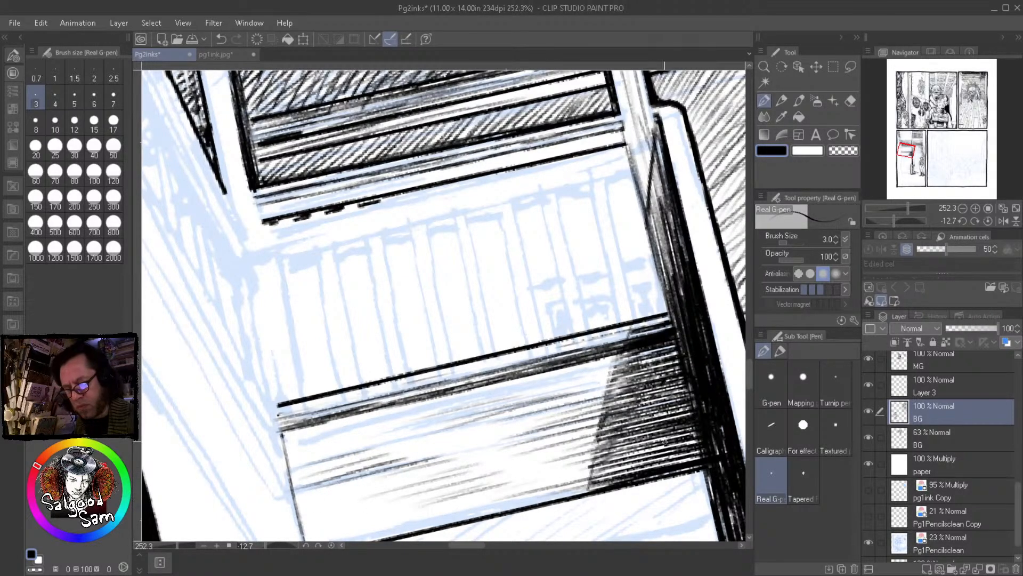
Add tapering shading strokes along the upper part of the wall band, just beneath the ledge's dark underside
mouse_move(554, 384)
left_mouse_down()
mouse_move(450, 408)
mouse_move(462, 398)
left_mouse_up()
mouse_move(605, 357)
left_mouse_down()
mouse_move(465, 394)
mouse_move(549, 383)
left_mouse_up()
left_click_drag(642, 353, 576, 370)
left_click_drag(426, 403, 312, 432)
left_click_drag(422, 405, 388, 421)
mouse_move(458, 401)
left_mouse_down()
mouse_move(413, 414)
mouse_move(429, 365)
mouse_move(346, 387)
left_mouse_up()
left_click_drag(406, 363, 349, 378)
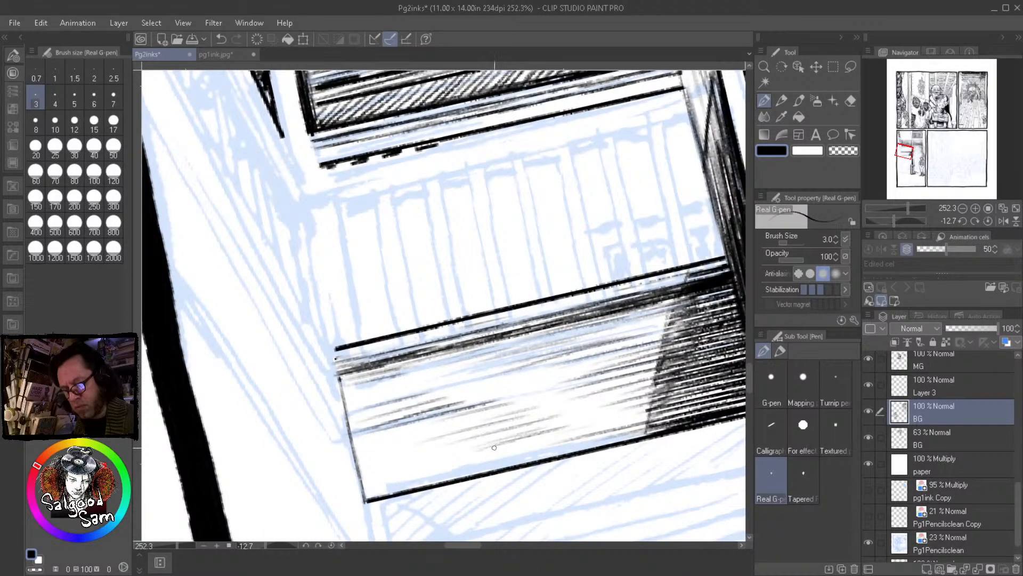
Hatch thin streaks along the wall band's lower edge, from its far end to the shadow wedge
left_click_drag(456, 452, 363, 473)
mouse_move(485, 450)
left_mouse_down()
mouse_move(380, 474)
mouse_move(389, 479)
left_mouse_up()
left_click_drag(519, 443, 404, 482)
left_click_drag(573, 440, 448, 469)
left_click_drag(606, 436, 520, 457)
left_click_drag(658, 428, 574, 448)
mouse_move(654, 453)
left_mouse_down()
mouse_move(583, 427)
mouse_move(567, 389)
left_mouse_up()
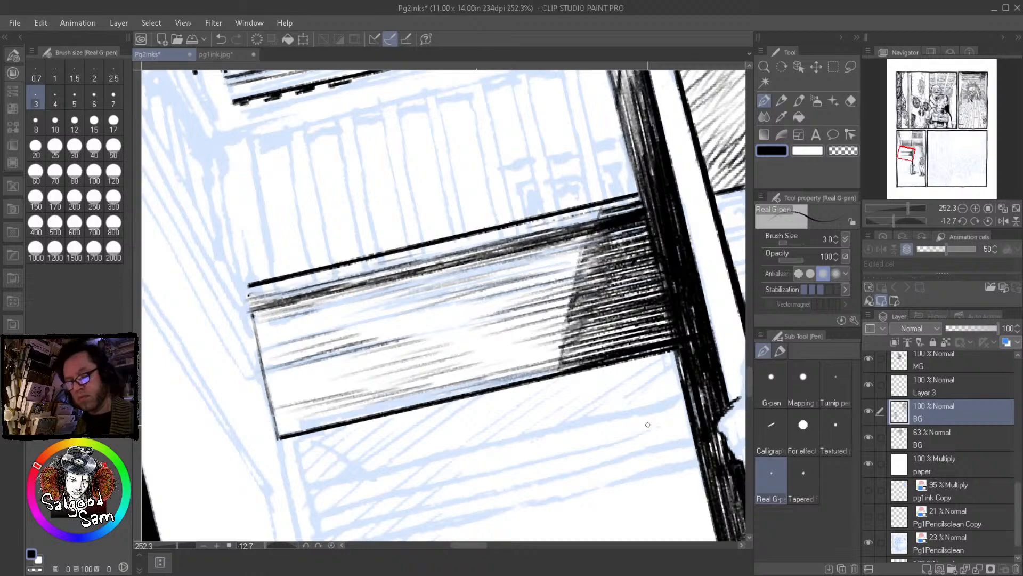
Reset the canvas rotation to upright and review the inked staircase panel within the whole page
mouse_move(628, 423)
left_mouse_down()
mouse_move(420, 407)
mouse_move(659, 312)
left_mouse_up()
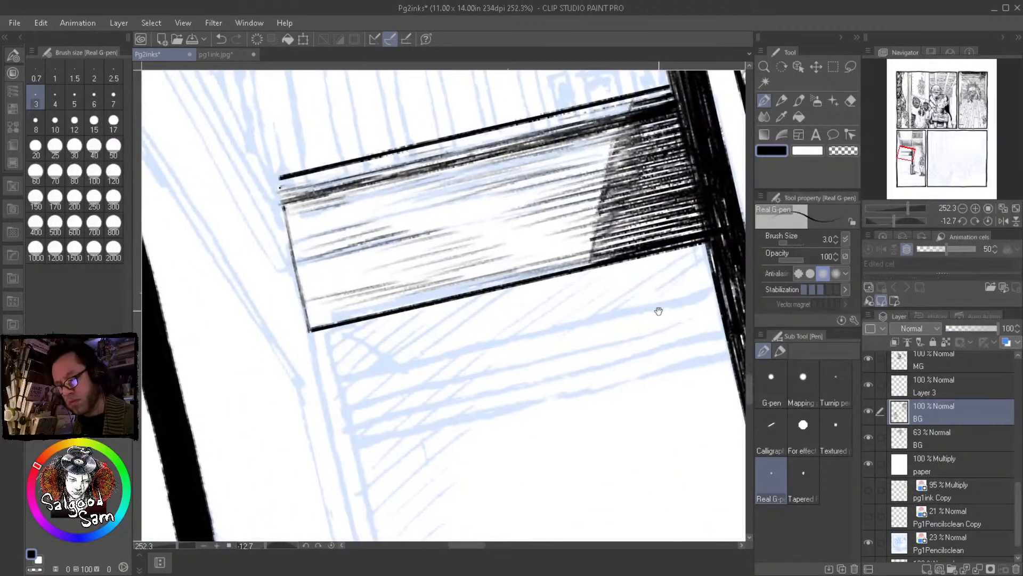
scroll(629, 356, "down", 3)
left_click_drag(616, 358, 449, 414)
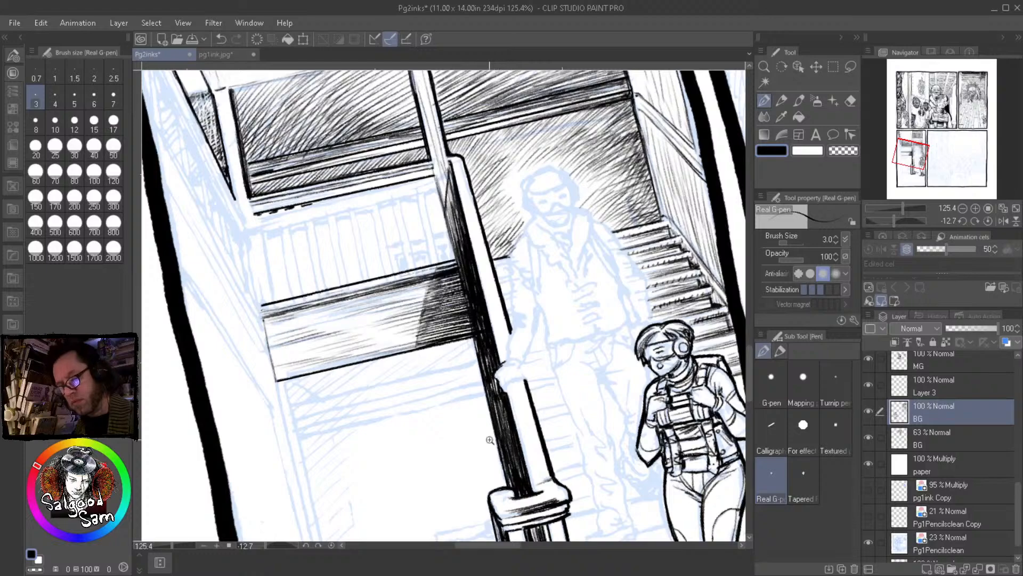
scroll(495, 438, "down", 2)
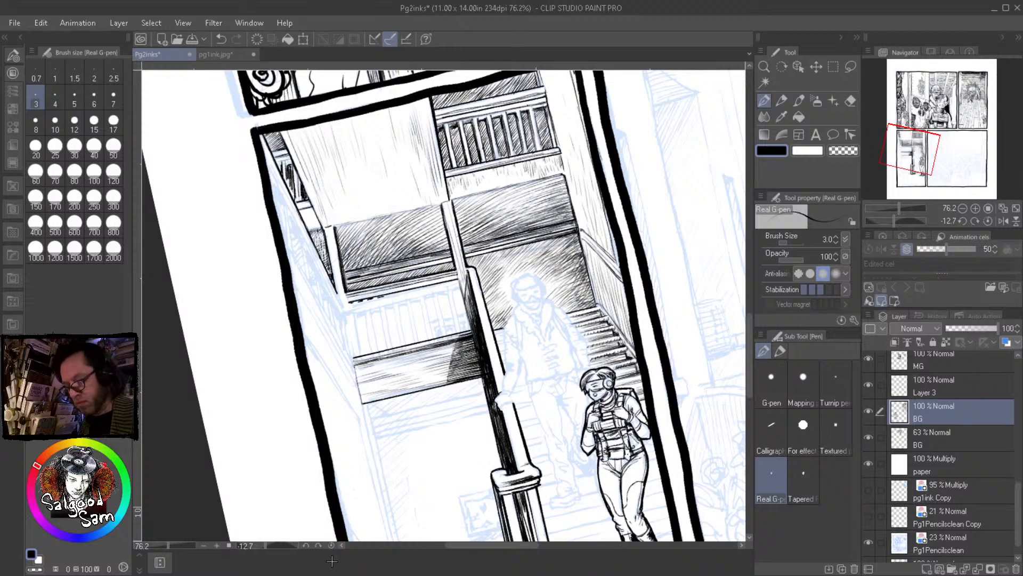
left_click(331, 545)
scroll(619, 446, "down", 2)
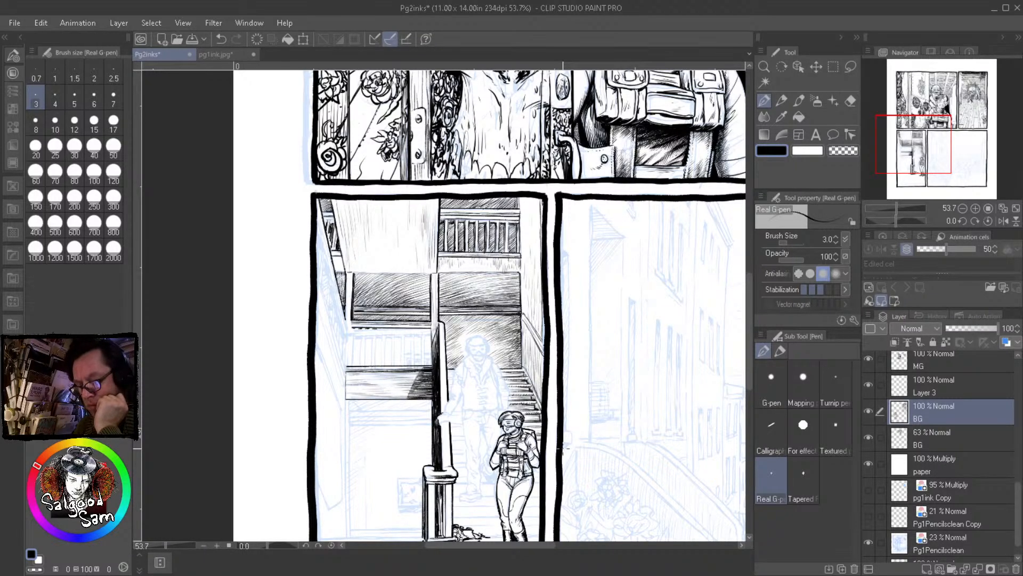
left_click_drag(589, 434, 522, 360)
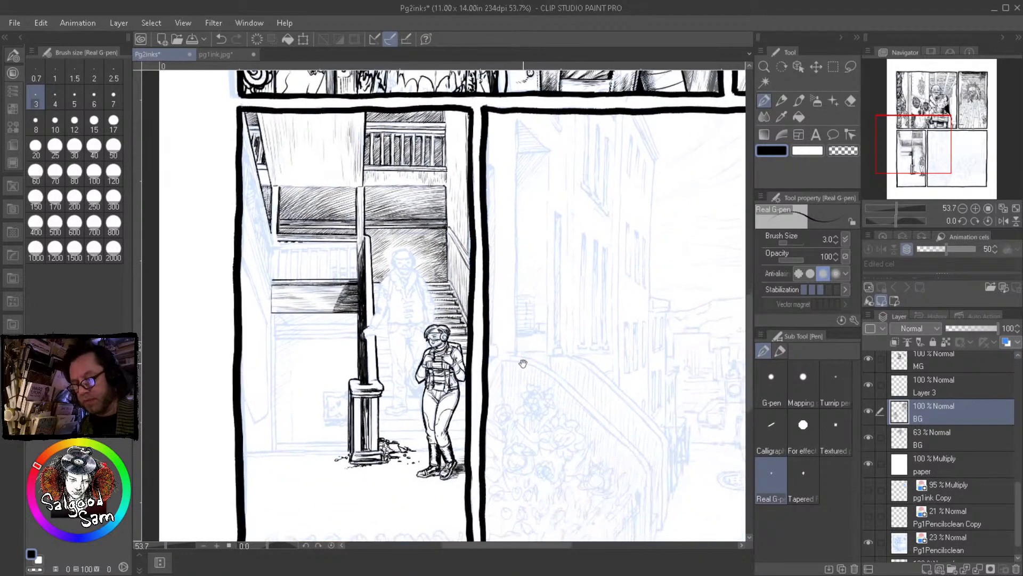
scroll(567, 378, "down", 4)
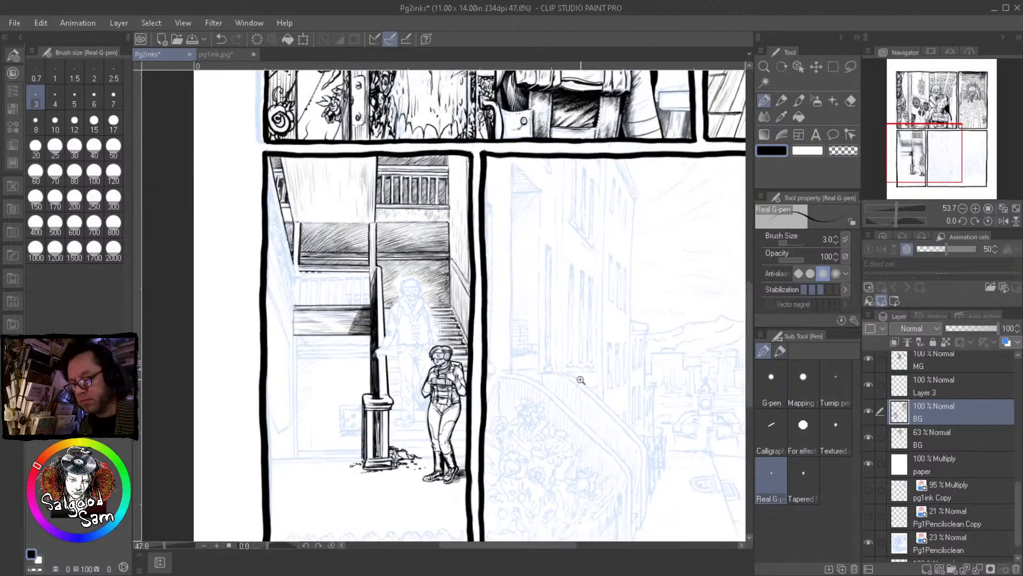
left_click_drag(567, 364, 552, 343)
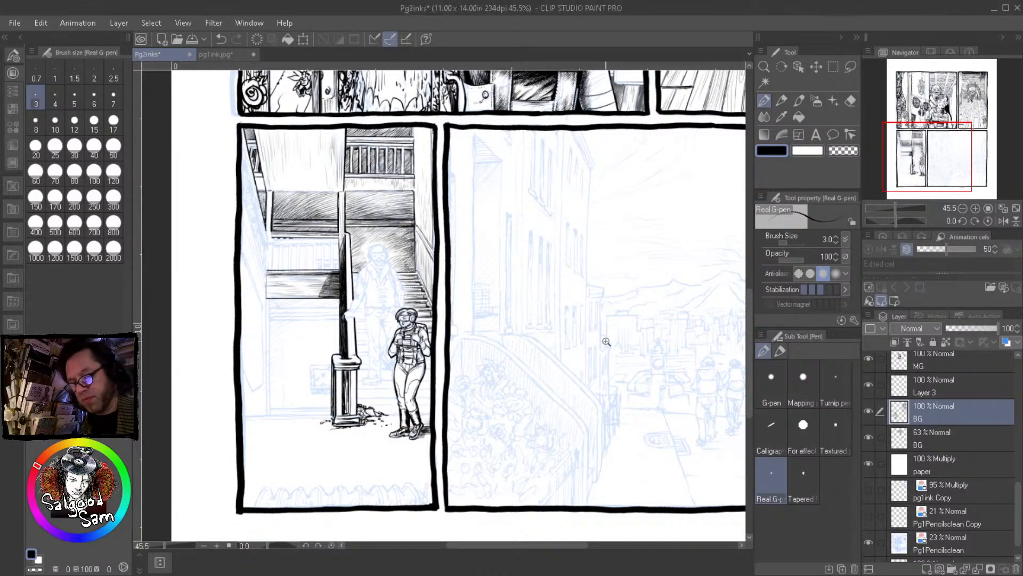
scroll(604, 343, "down", 2)
left_click_drag(612, 342, 542, 398)
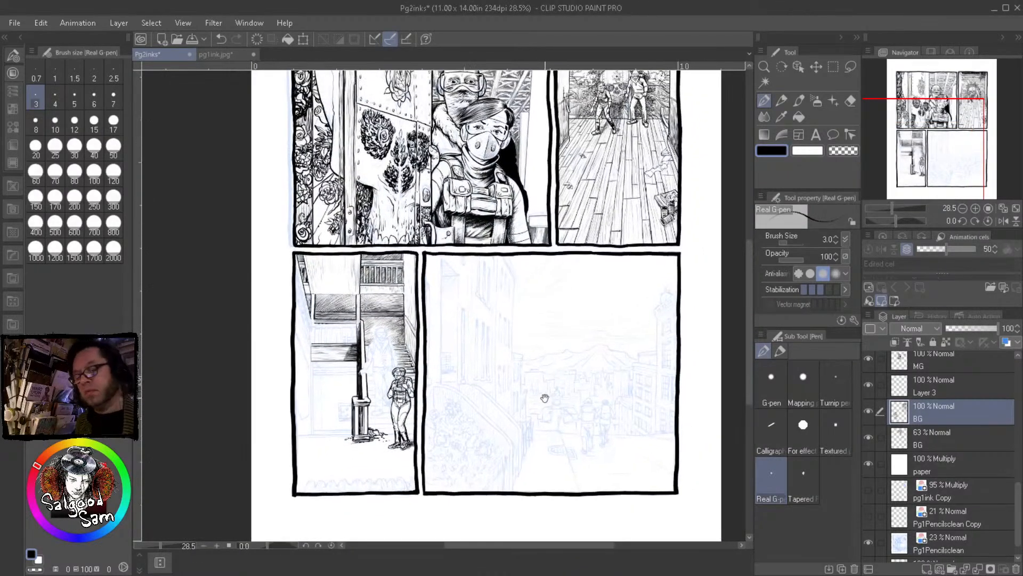
left_click_drag(612, 361, 613, 443)
scroll(614, 445, "down", 1)
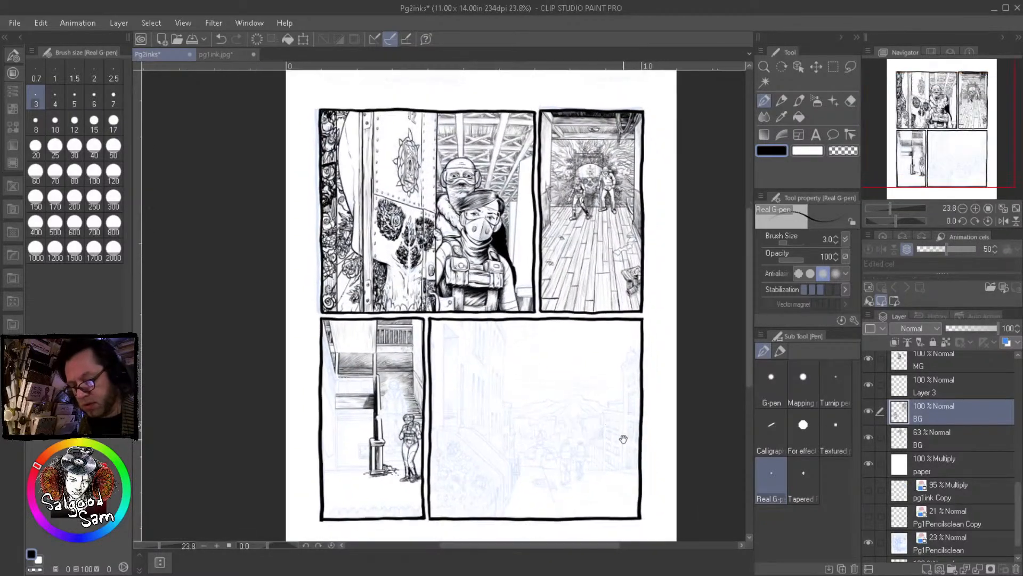